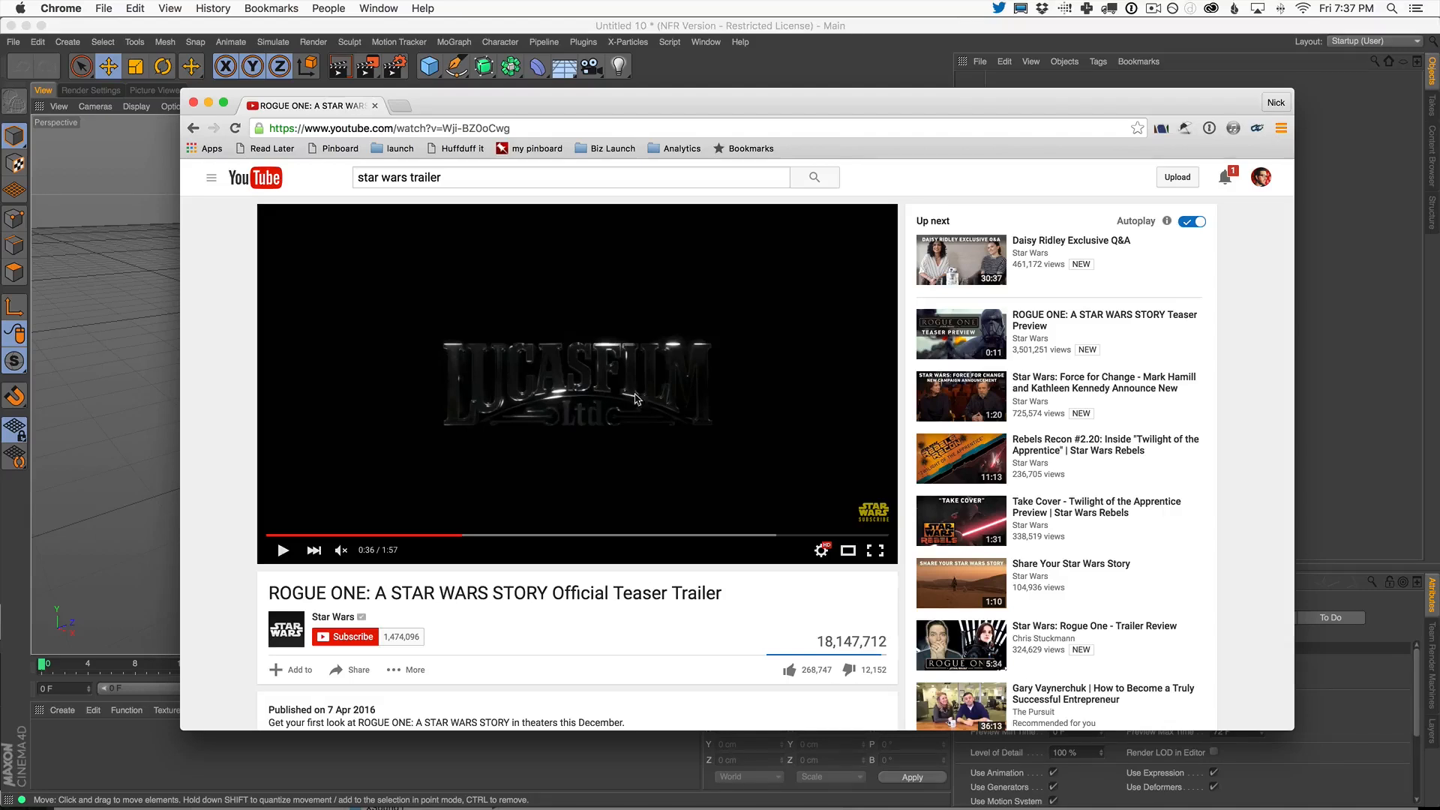
- Play and scrub the Rogue One trailer around 0:36–0:38 to examine how light moves across the Lucasfilm logo
{"action": "left_click", "coordinate": [282, 551]}
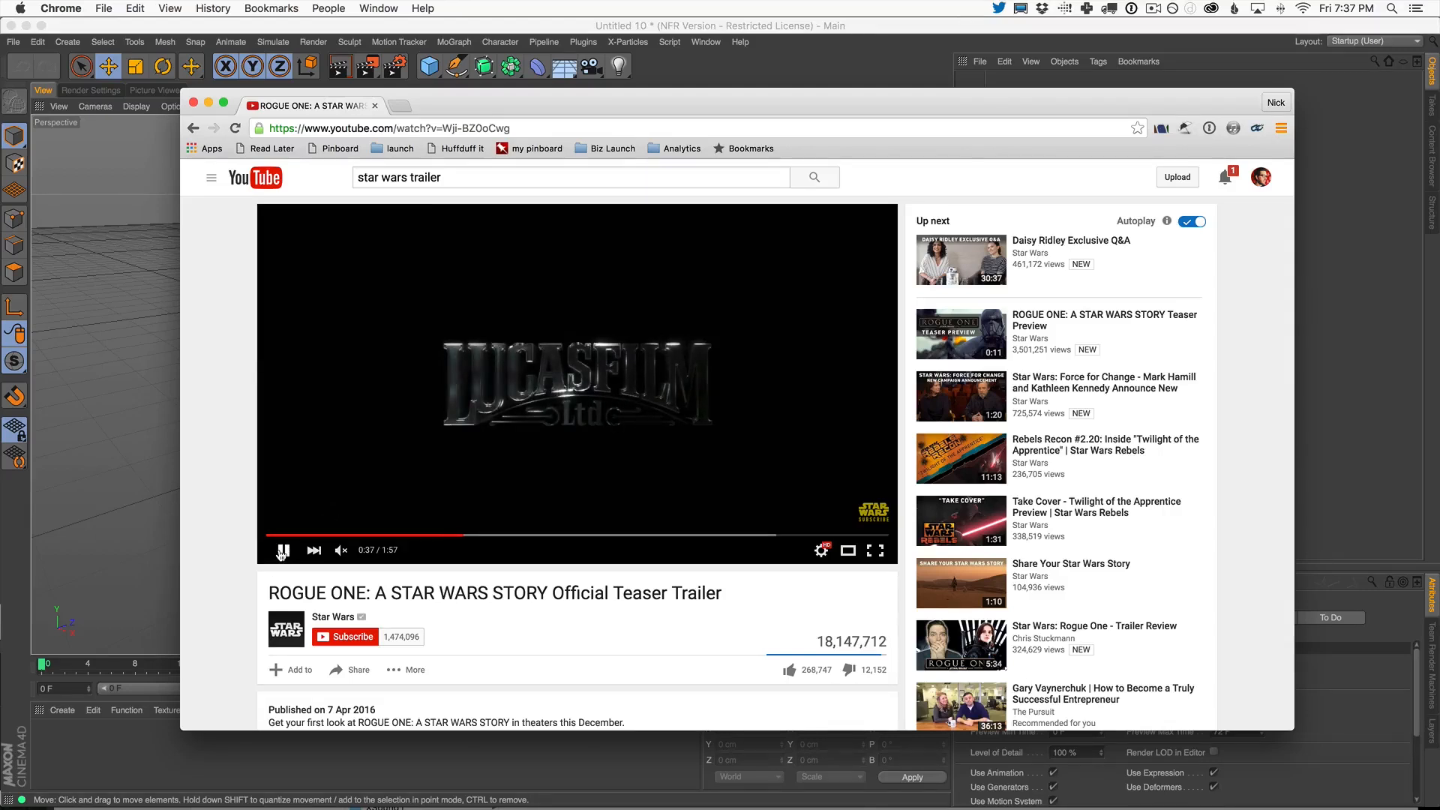
{"action": "left_click", "coordinate": [282, 551]}
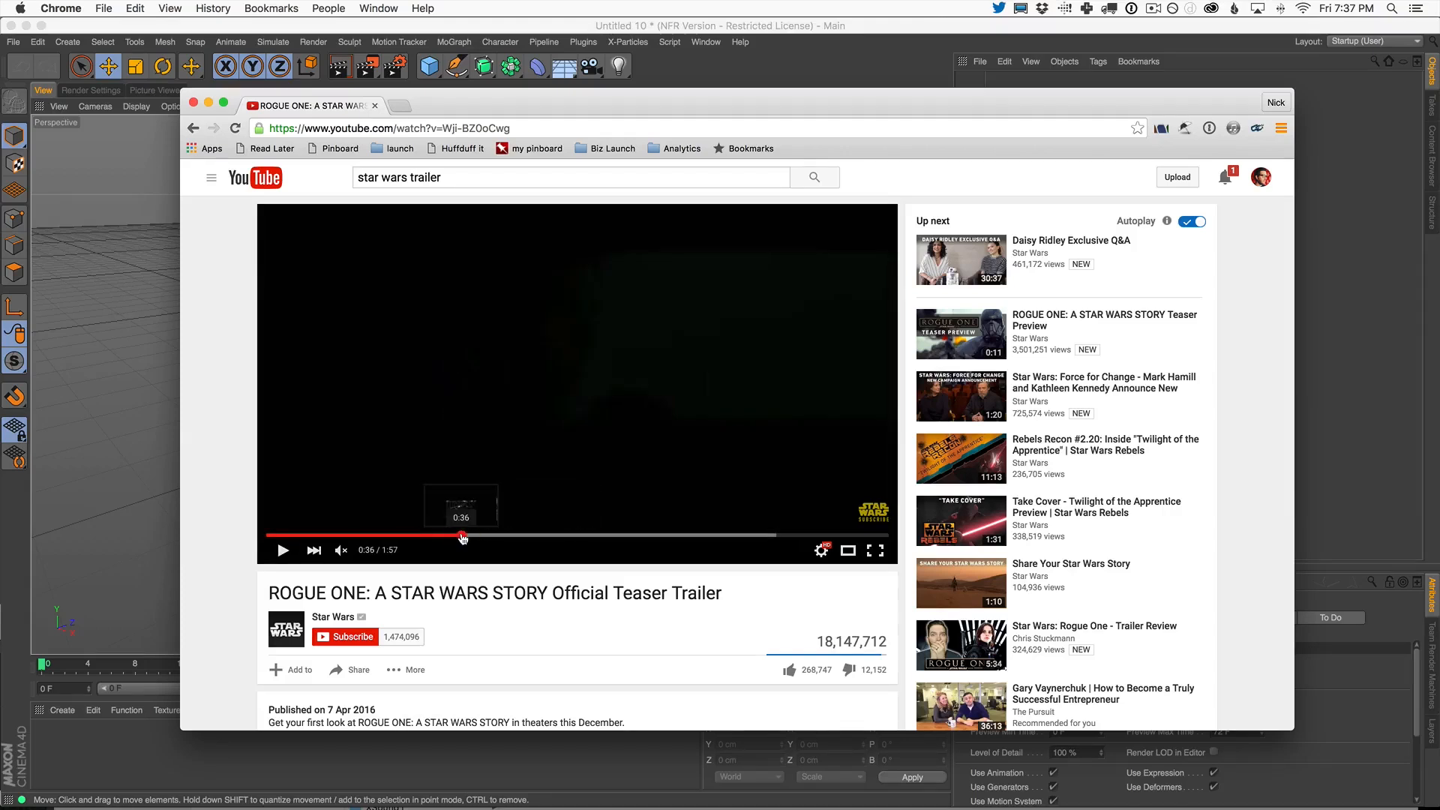
{"action": "left_click_drag", "start_coordinate": [453, 536], "coordinate": [463, 538]}
{"action": "left_click", "coordinate": [285, 554]}
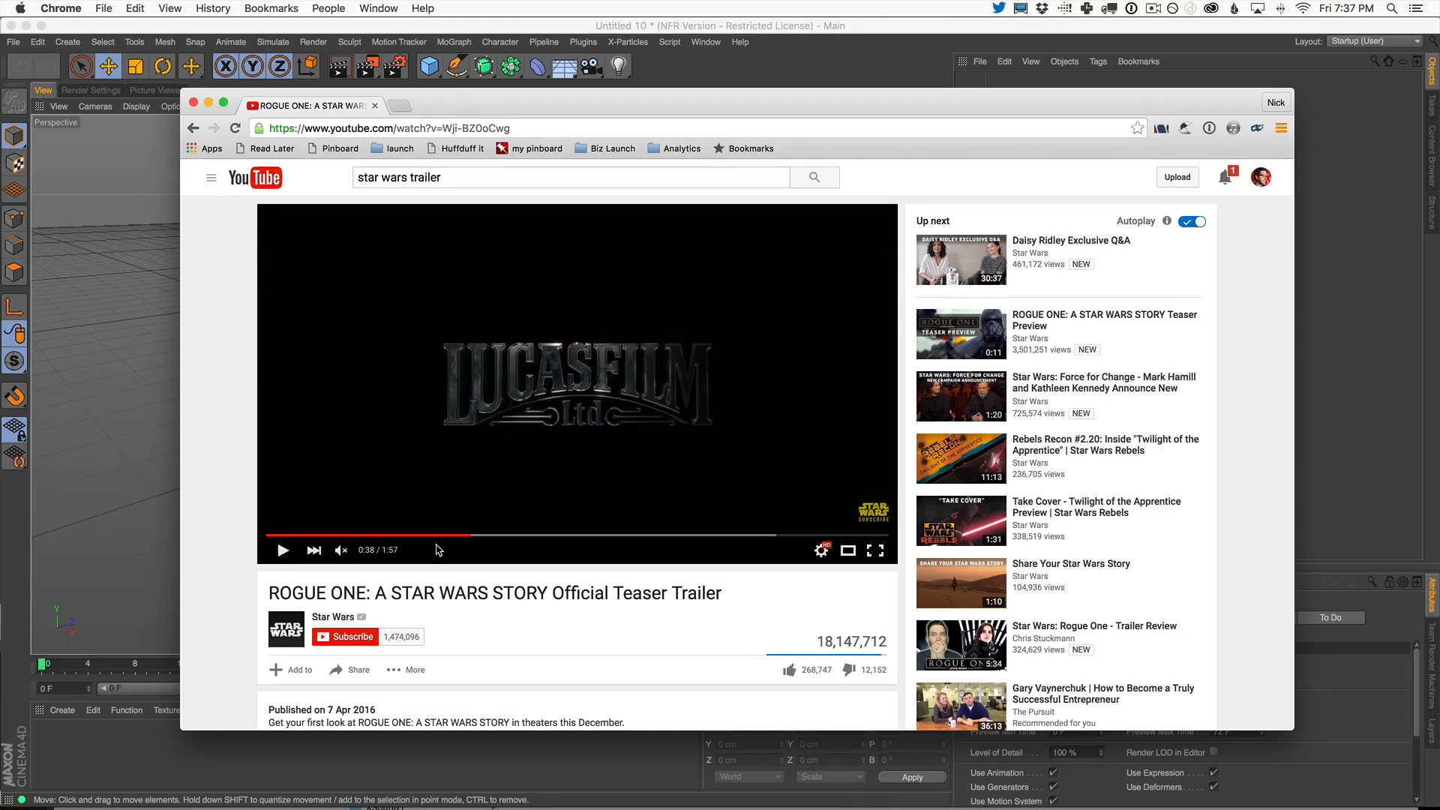
{"action": "left_click_drag", "start_coordinate": [468, 537], "coordinate": [468, 538]}
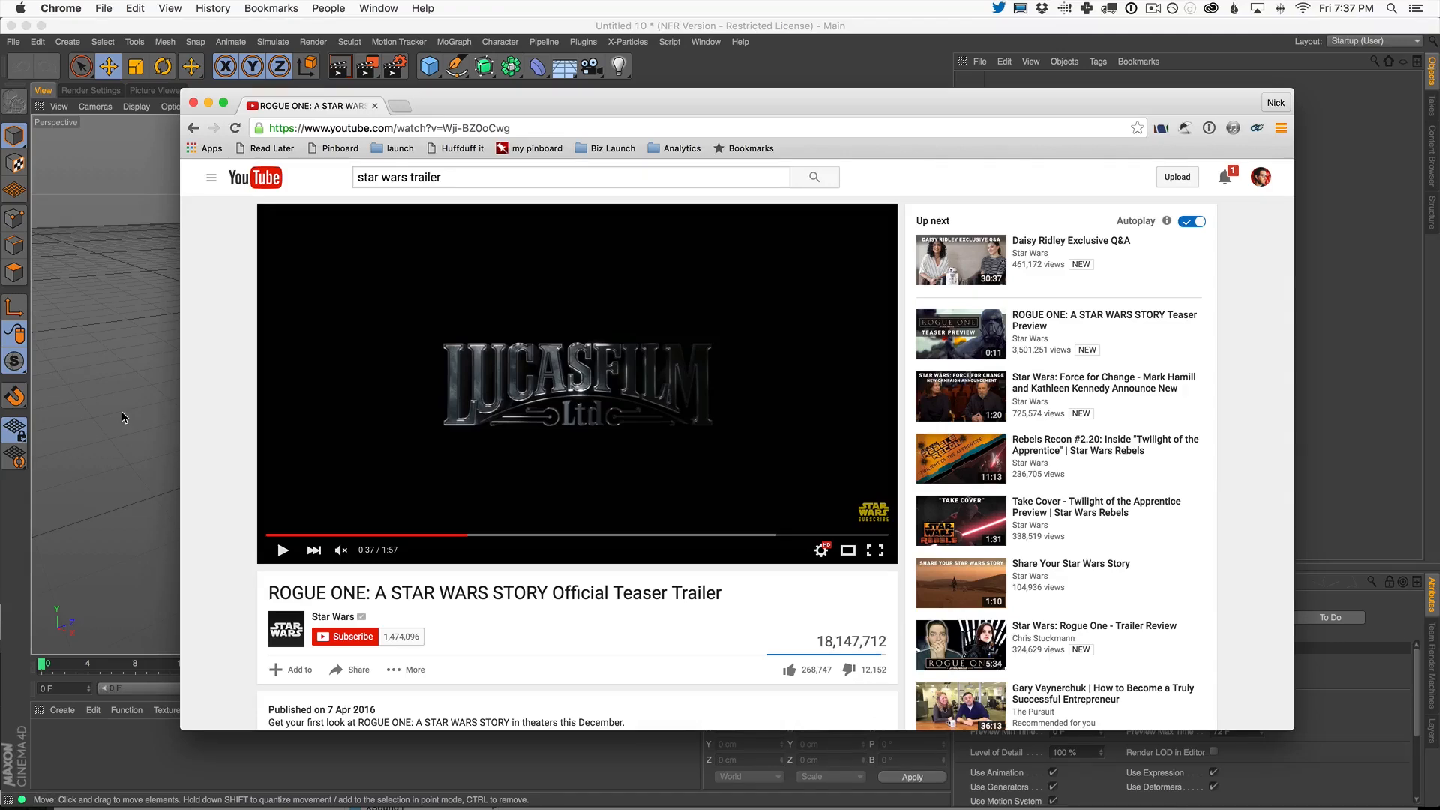
- Switch to Cinema 4D, add a MoText object to the empty scene and set its alignment to Middle
{"action": "left_click", "coordinate": [735, 75]}
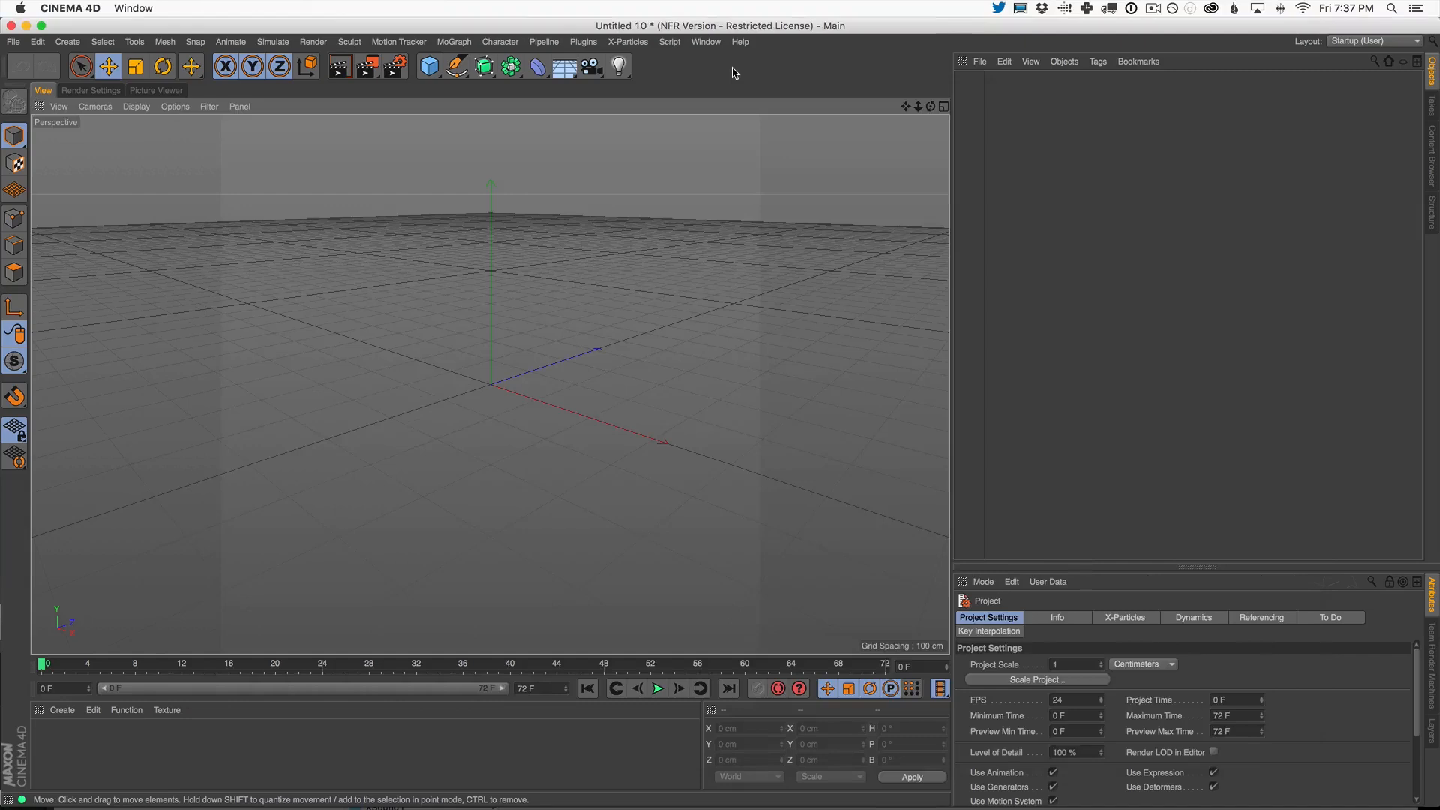
{"action": "left_click", "coordinate": [454, 42]}
{"action": "left_click", "coordinate": [475, 223]}
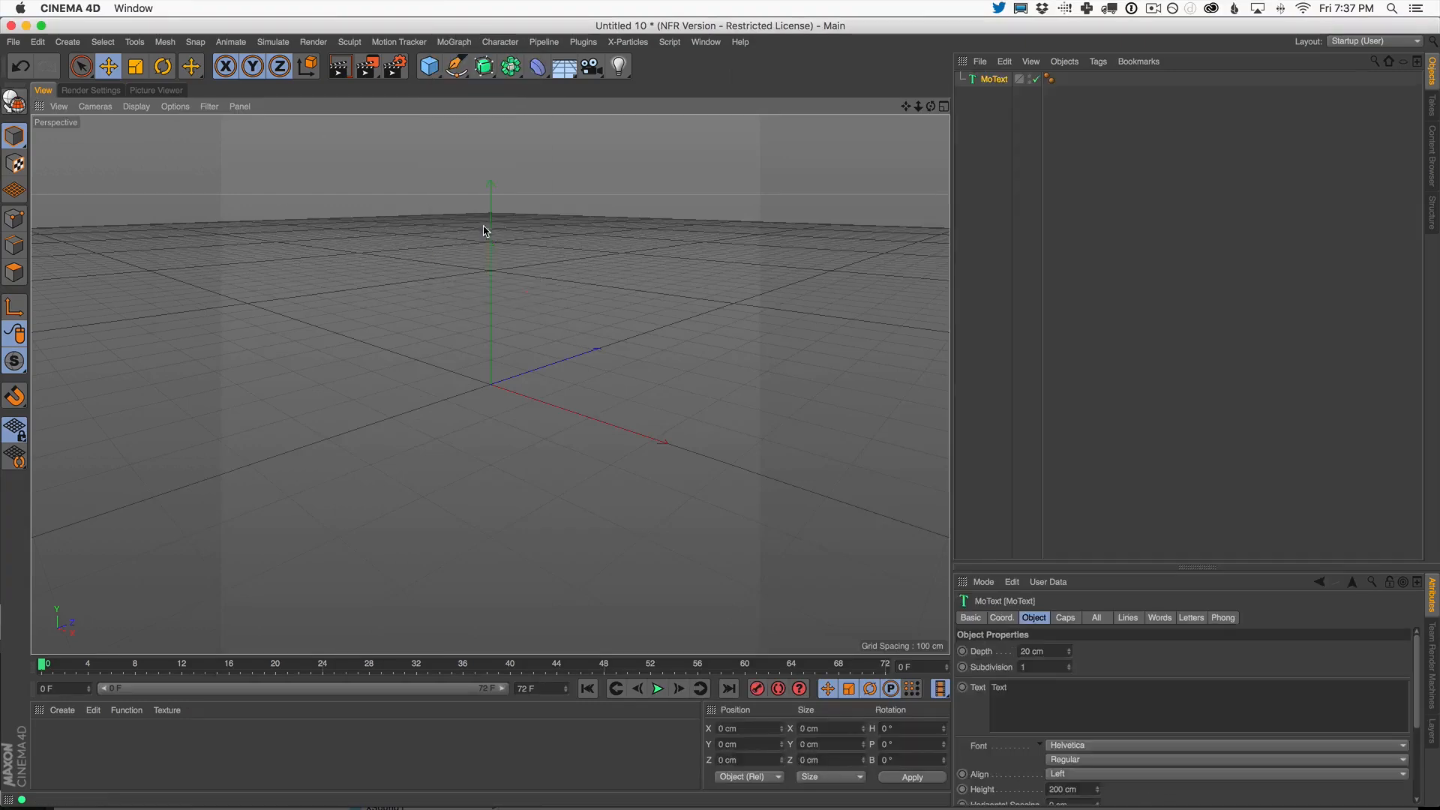
{"action": "left_click", "coordinate": [1074, 760]}
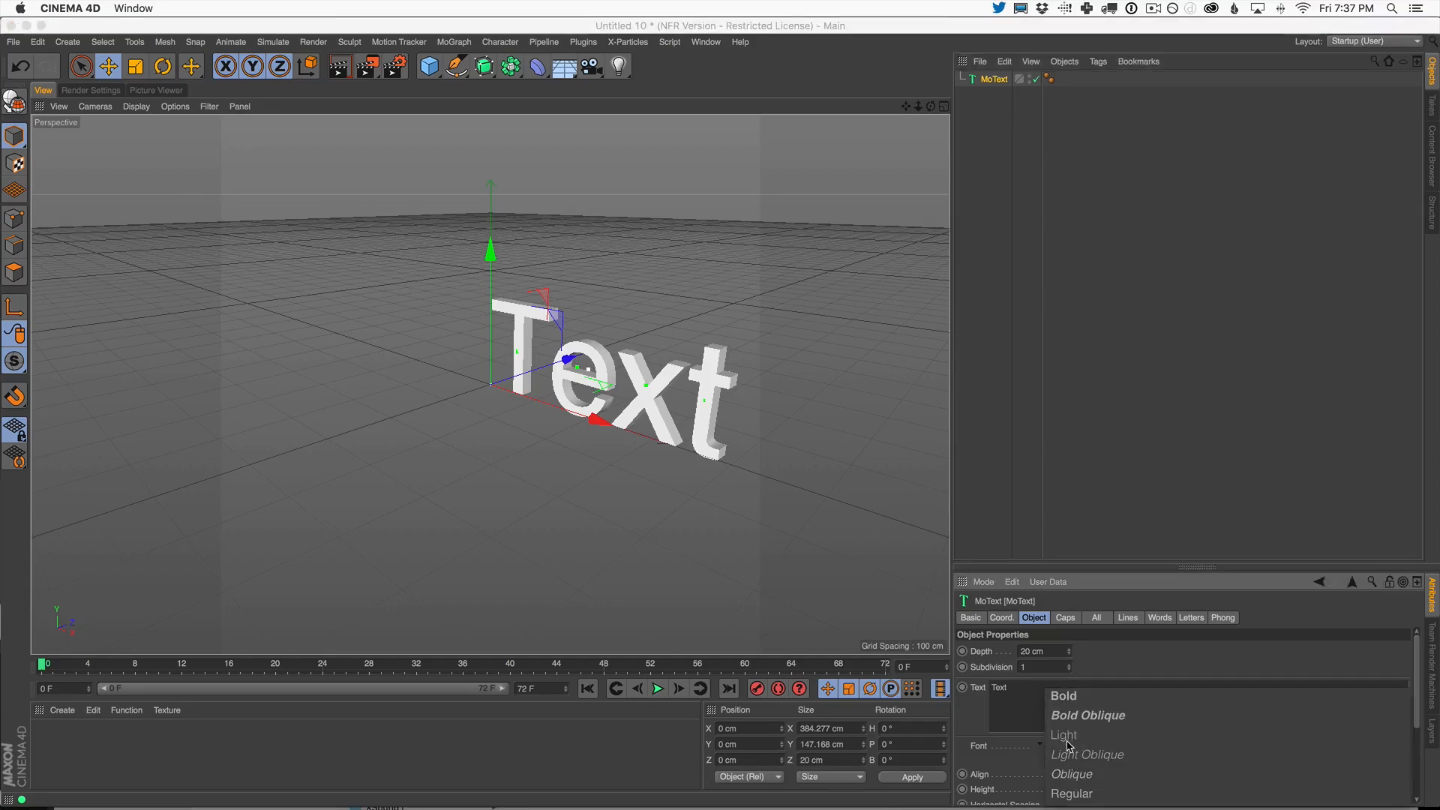
{"action": "left_click", "coordinate": [1068, 745]}
{"action": "left_click", "coordinate": [1074, 775]}
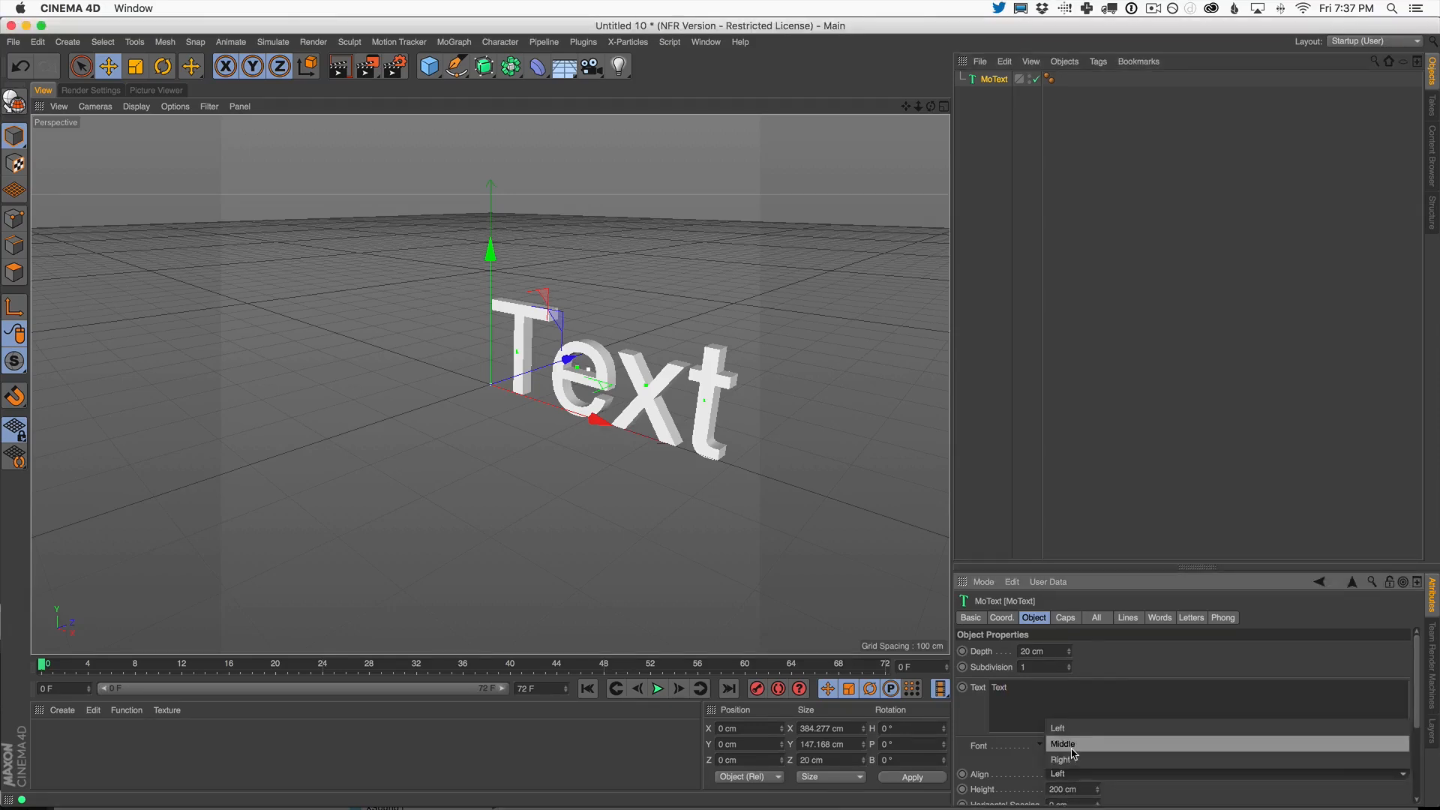
{"action": "left_click", "coordinate": [1070, 745]}
- Set the render output's film aspect to HDTV (16:9)
{"action": "left_click_drag", "start_coordinate": [457, 420], "coordinate": [540, 359], "text": "alt"}
{"action": "middle_click_drag", "start_coordinate": [540, 358], "coordinate": [511, 397], "text": "alt"}
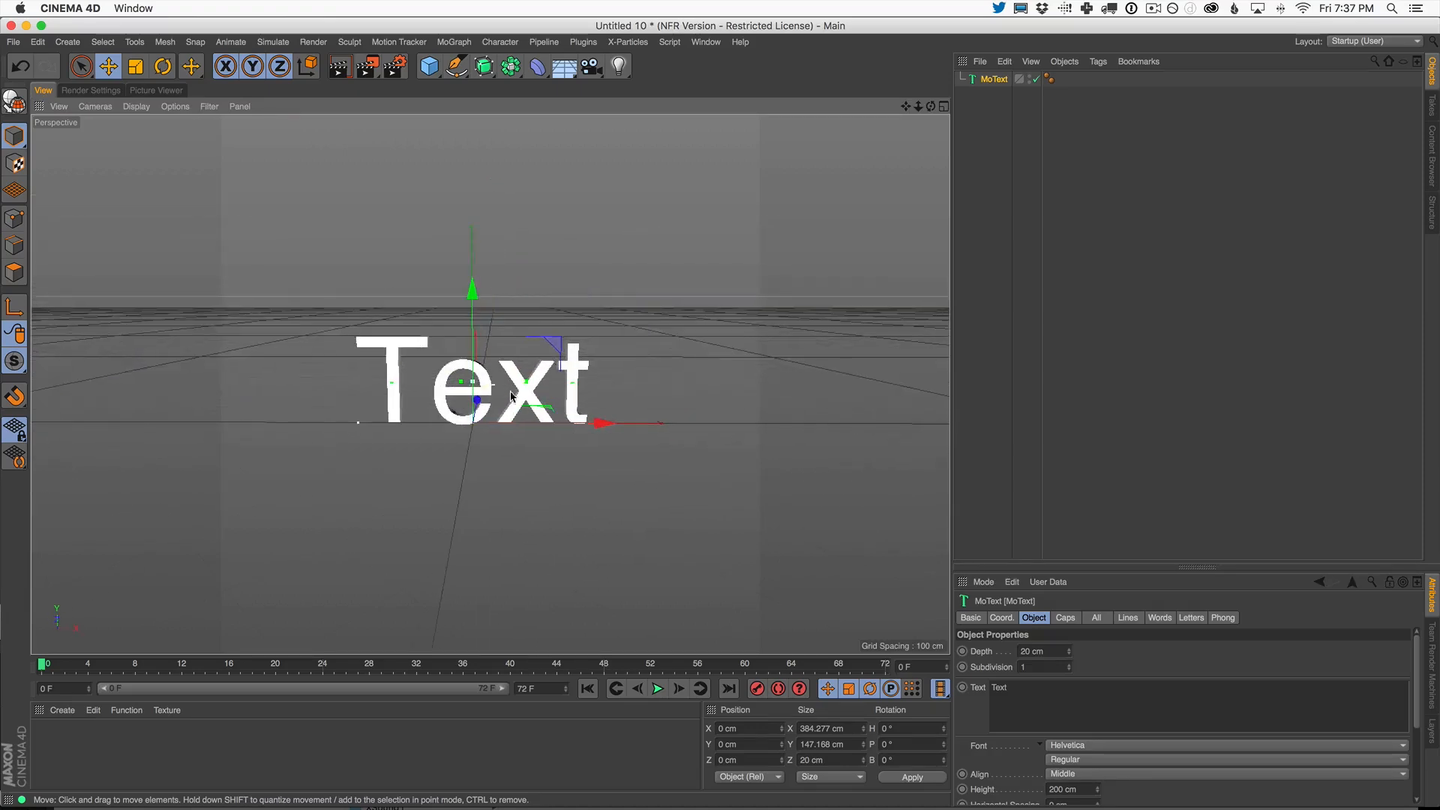
{"action": "left_click_drag", "start_coordinate": [510, 398], "coordinate": [507, 391], "text": "alt"}
{"action": "middle_click_drag", "start_coordinate": [506, 391], "coordinate": [515, 389], "text": "alt"}
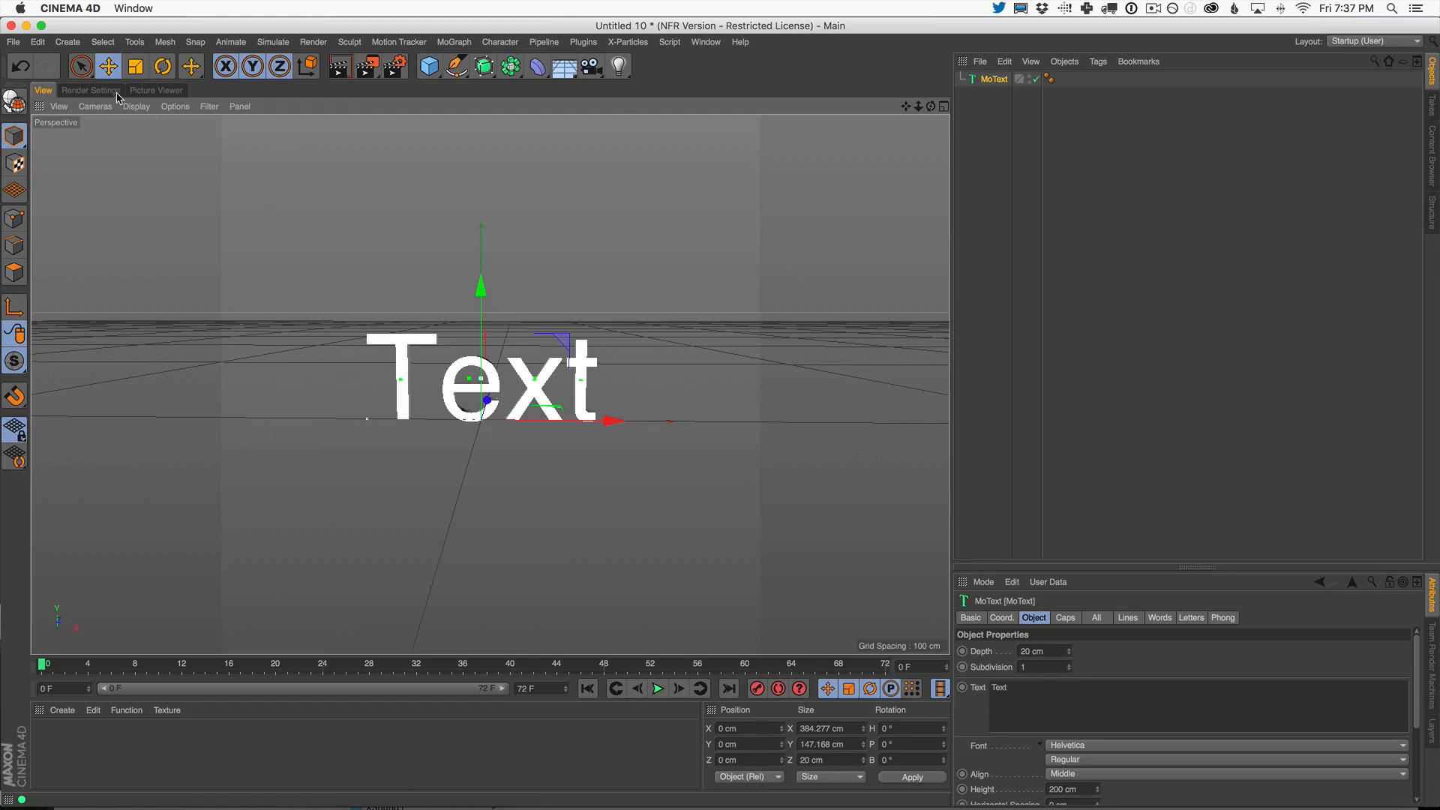
{"action": "left_click", "coordinate": [92, 90]}
{"action": "left_click", "coordinate": [375, 249]}
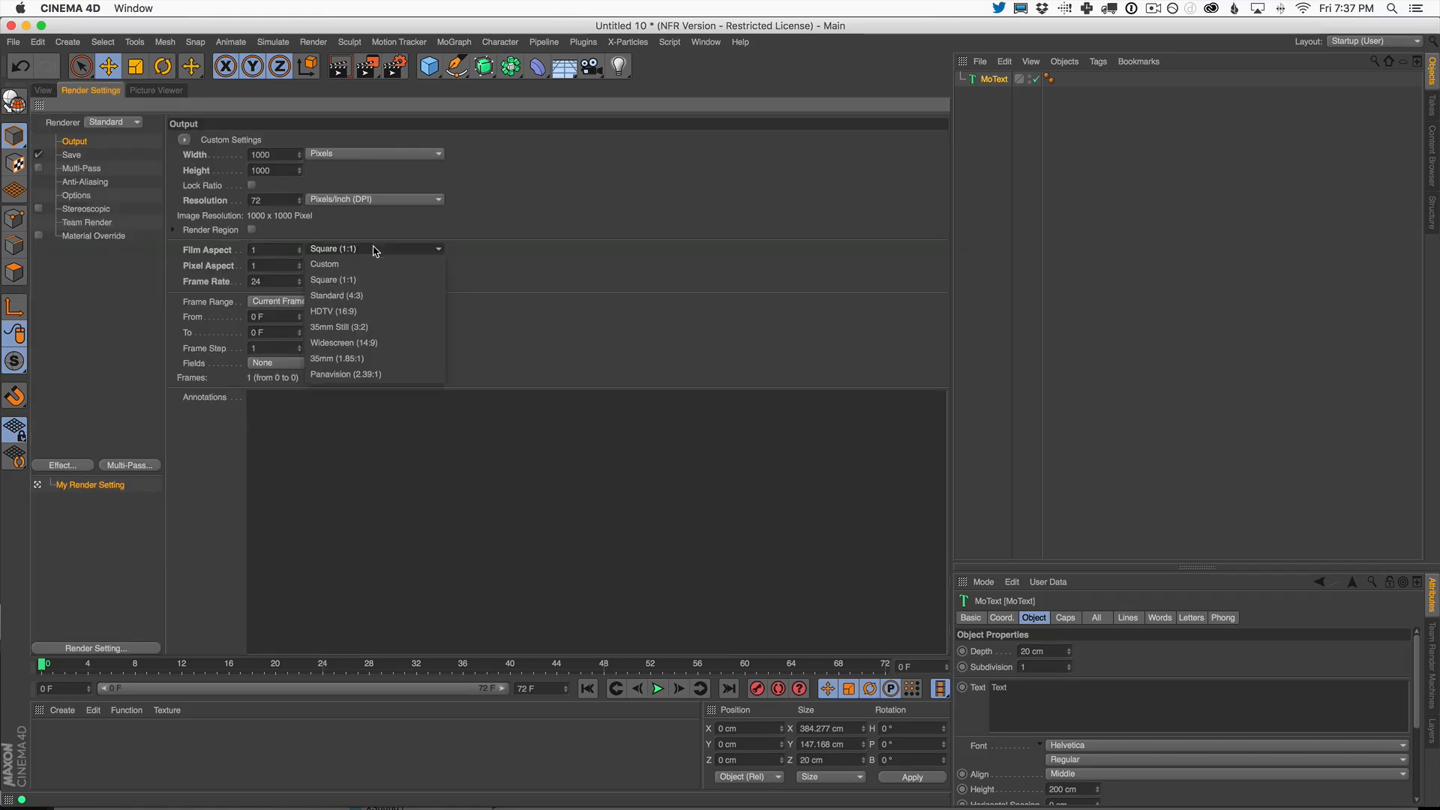
{"action": "left_click", "coordinate": [370, 311]}
{"action": "left_click", "coordinate": [45, 91]}
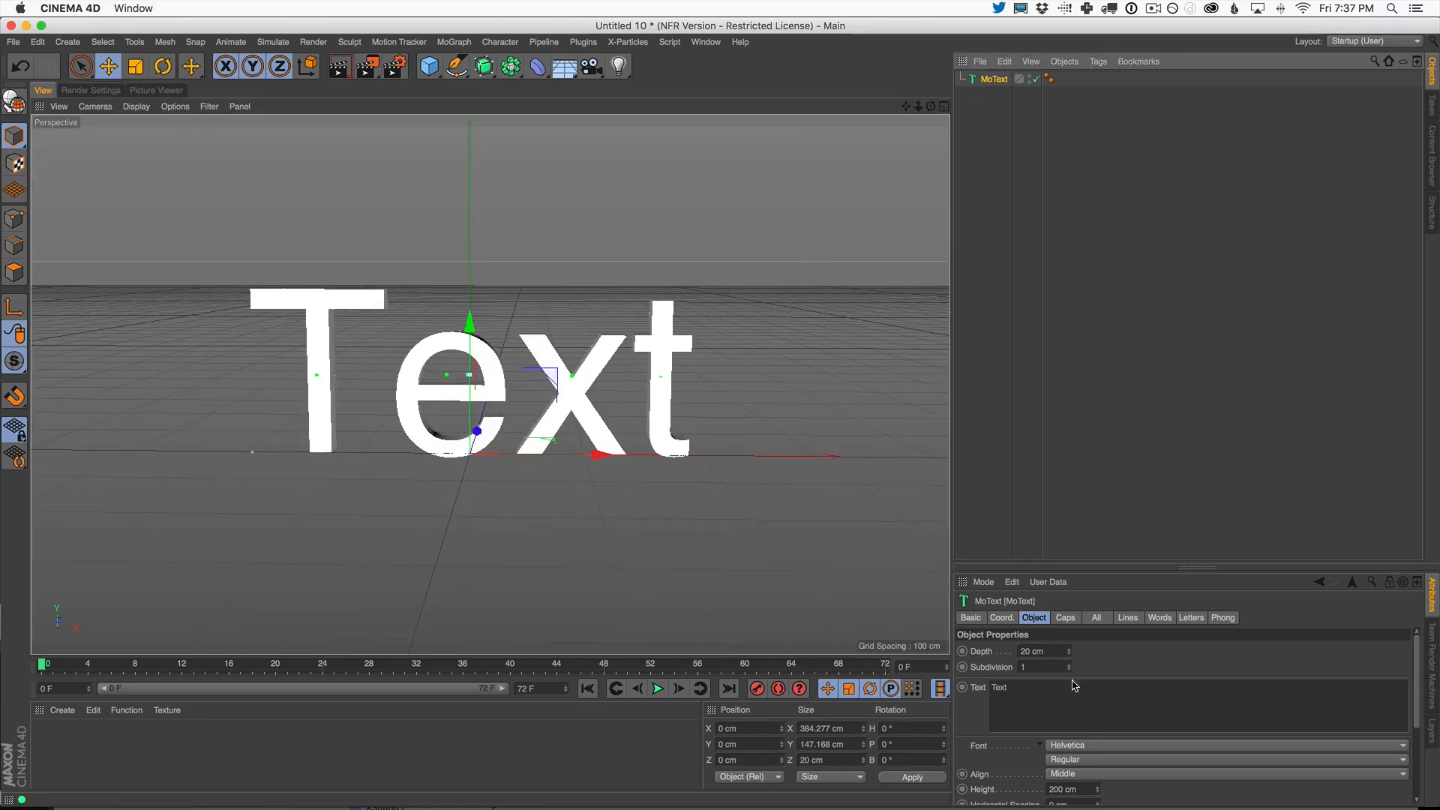
- Replace the MoText object's placeholder text with GORILLAFILMS
{"action": "double_click", "coordinate": [999, 687]}
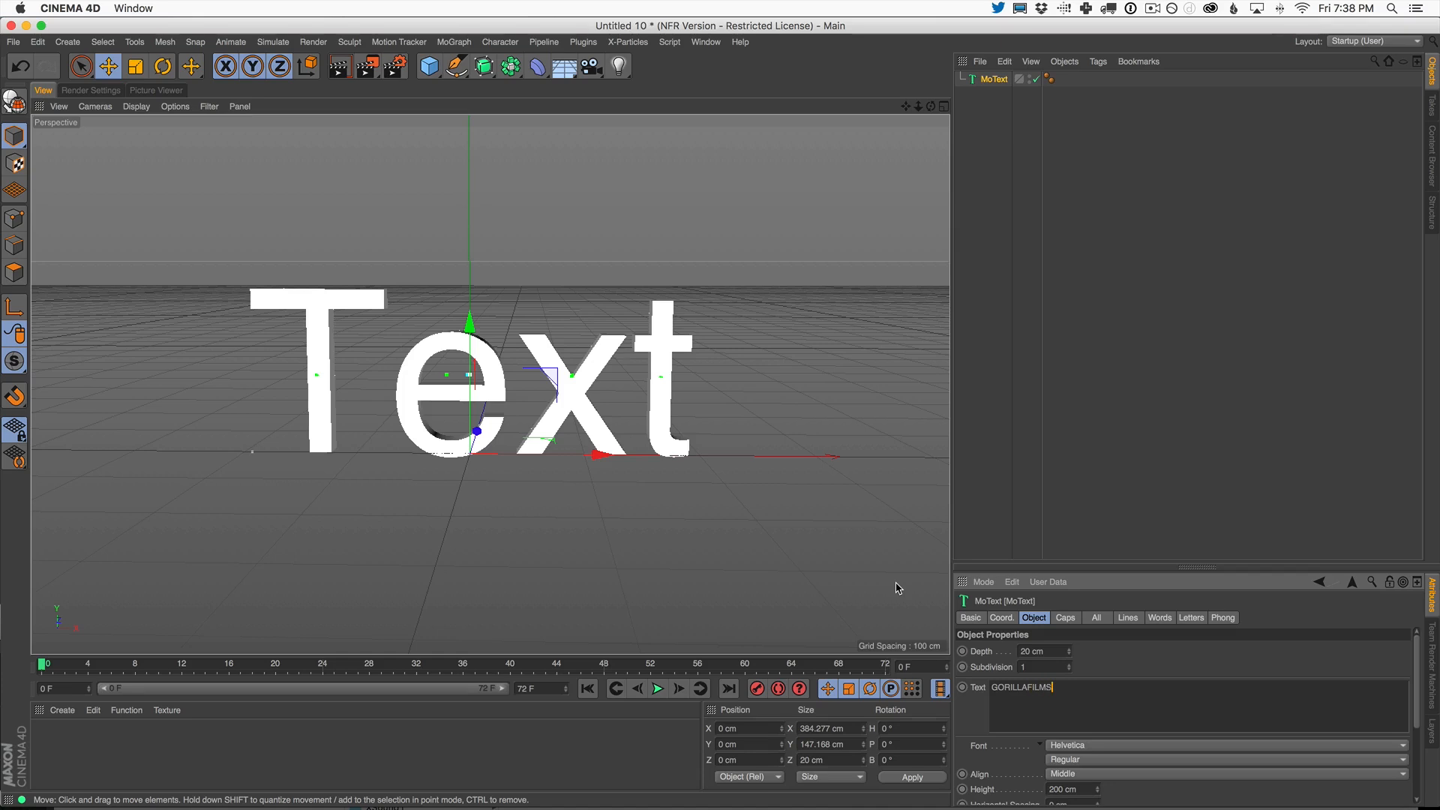
{"action": "left_click", "coordinate": [990, 123]}
{"action": "left_click", "coordinate": [996, 81]}
- Change the font of the GORILLAFILMS text to Knockout
{"action": "right_click_drag", "start_coordinate": [562, 346], "coordinate": [462, 400], "text": "alt"}
{"action": "middle_click_drag", "start_coordinate": [605, 359], "coordinate": [557, 374], "text": "alt"}
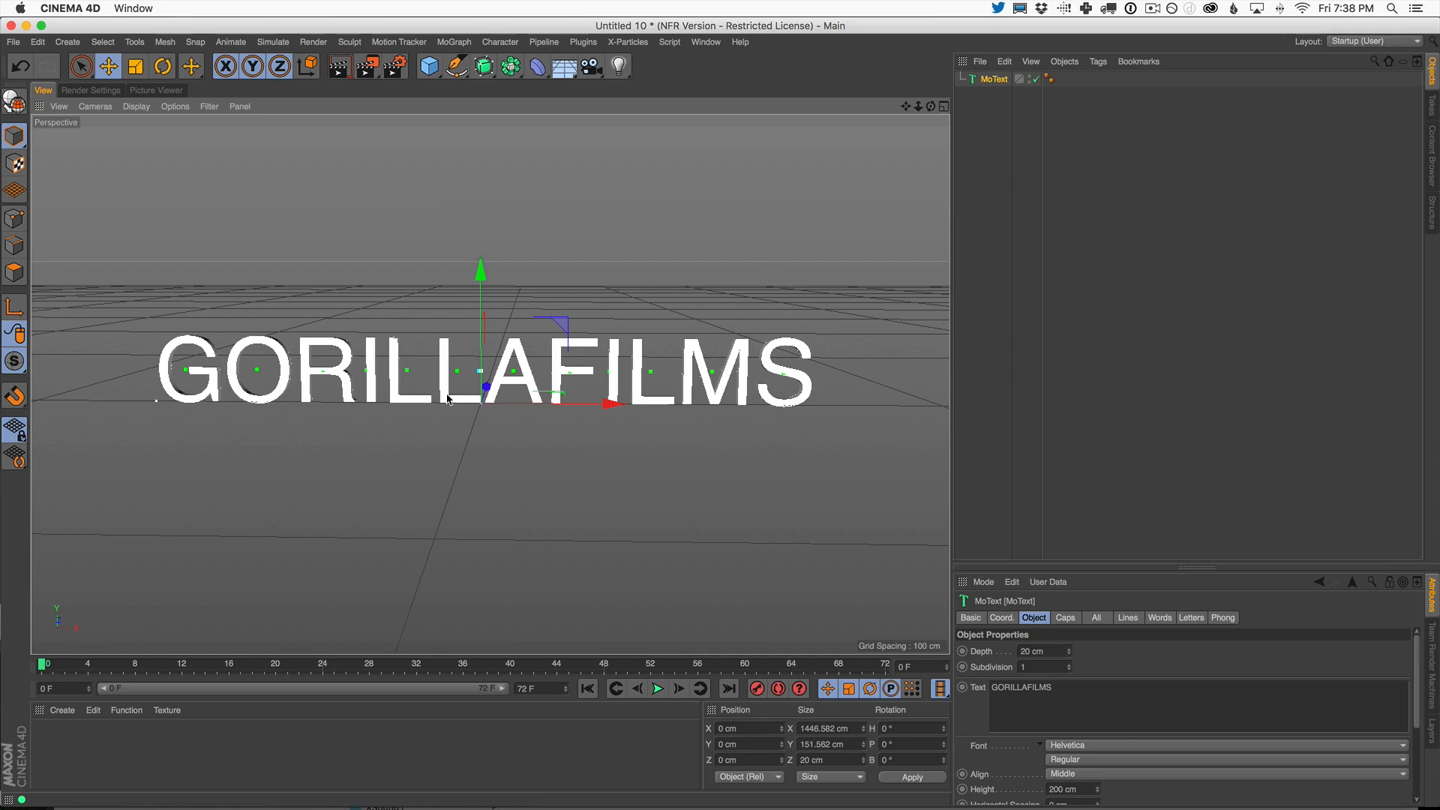
{"action": "left_click_drag", "start_coordinate": [535, 375], "coordinate": [534, 361], "text": "alt"}
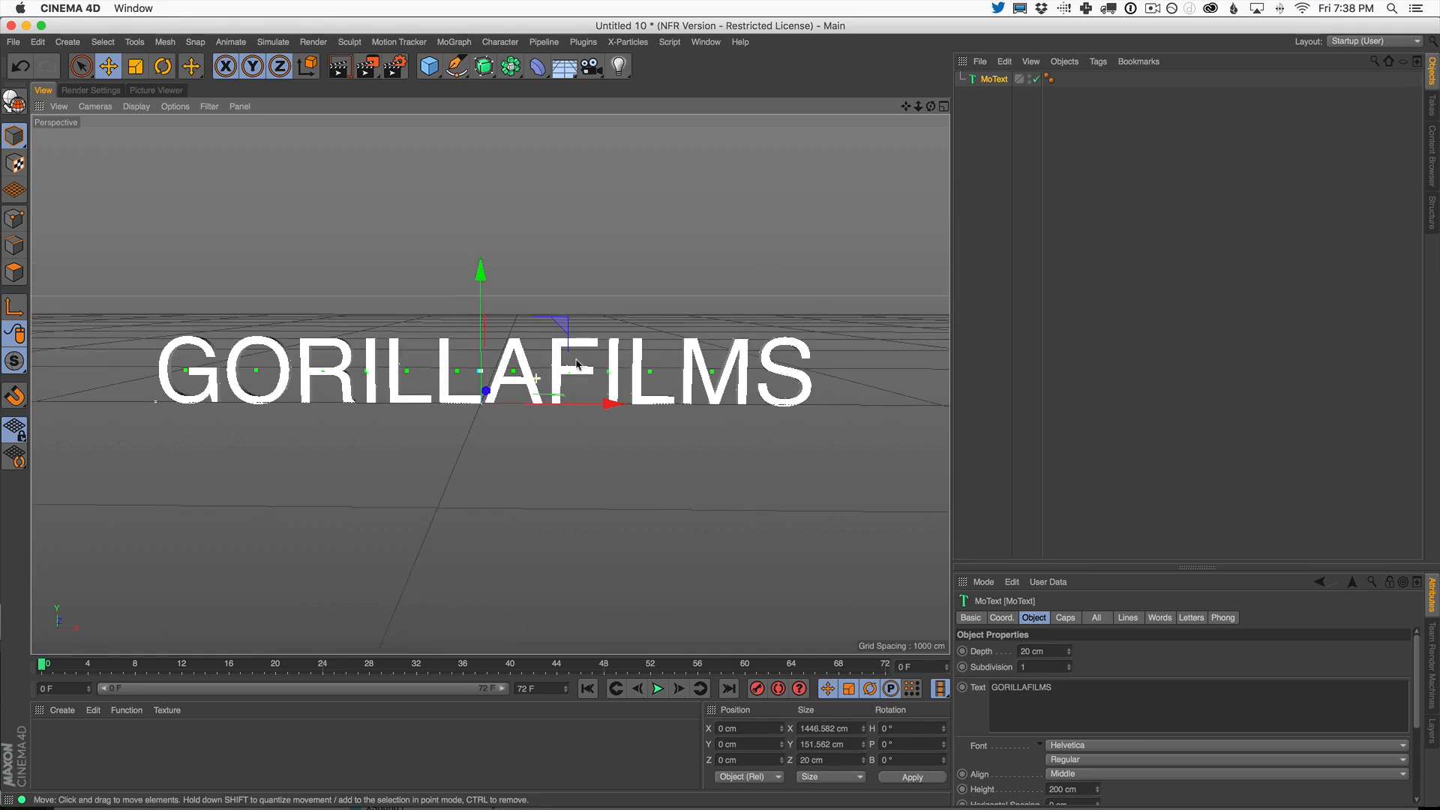
{"action": "left_click", "coordinate": [1077, 747]}
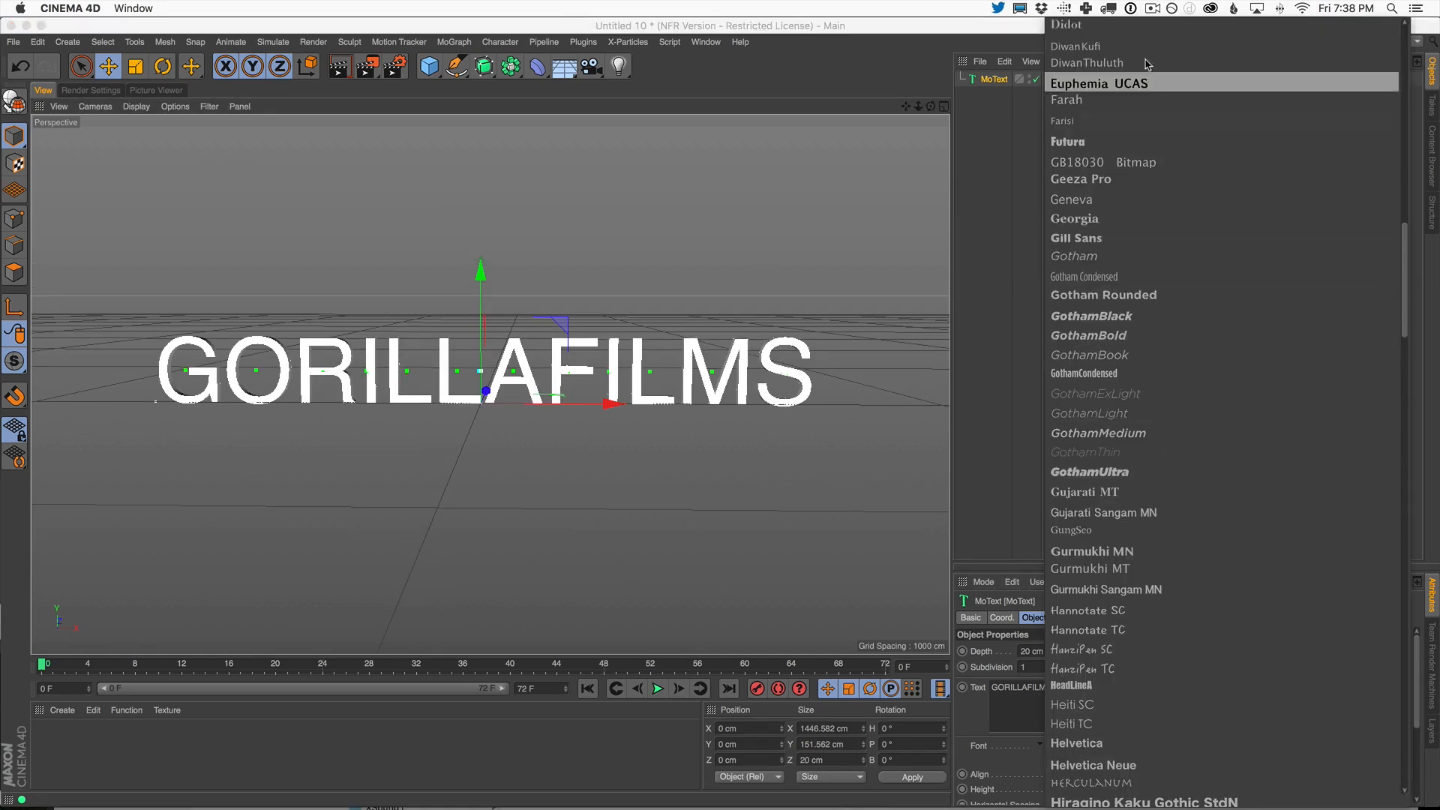
{"action": "scroll", "coordinate": [1146, 65], "scroll_direction": "up", "scroll_amount": 15}
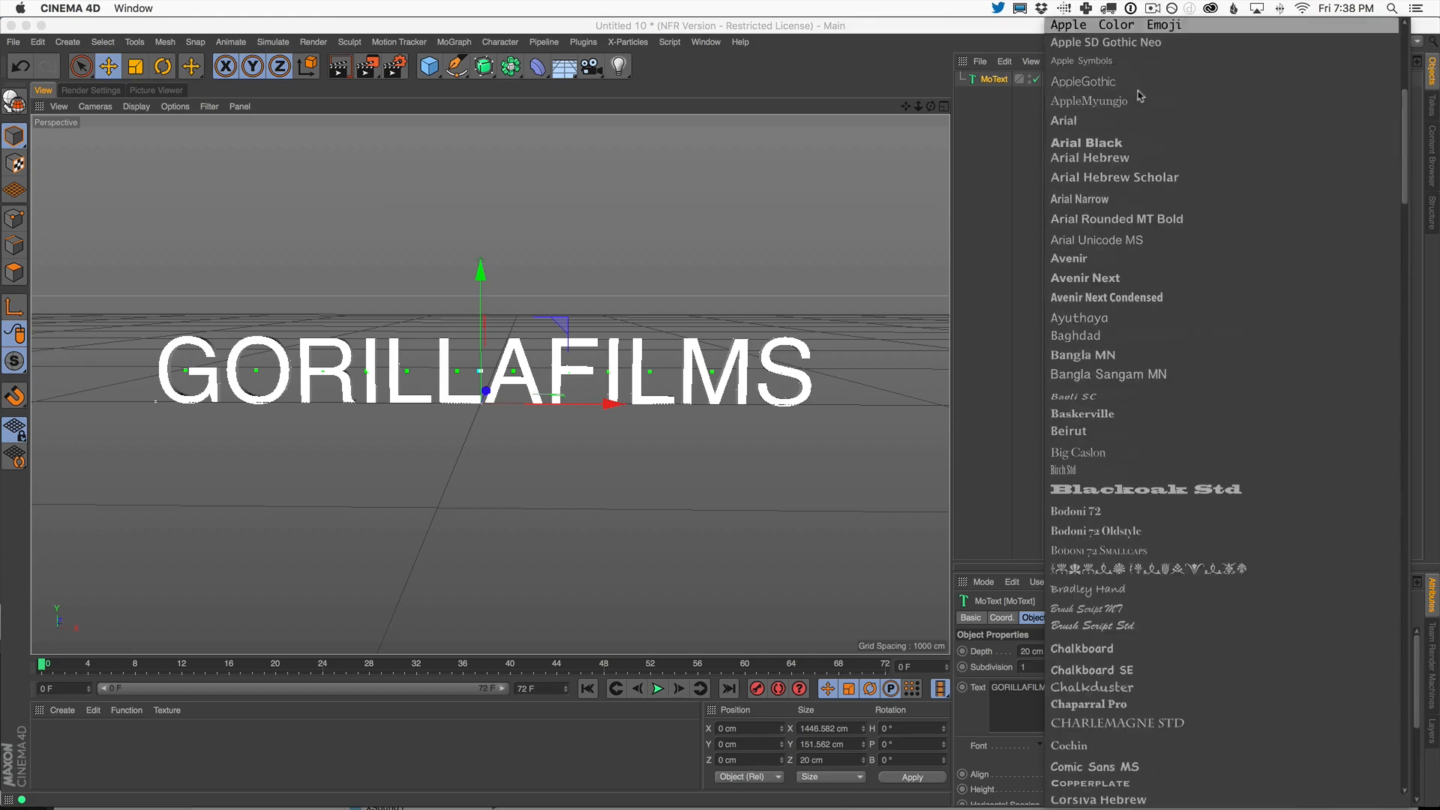
{"action": "scroll", "coordinate": [1167, 460], "scroll_direction": "down", "scroll_amount": 20}
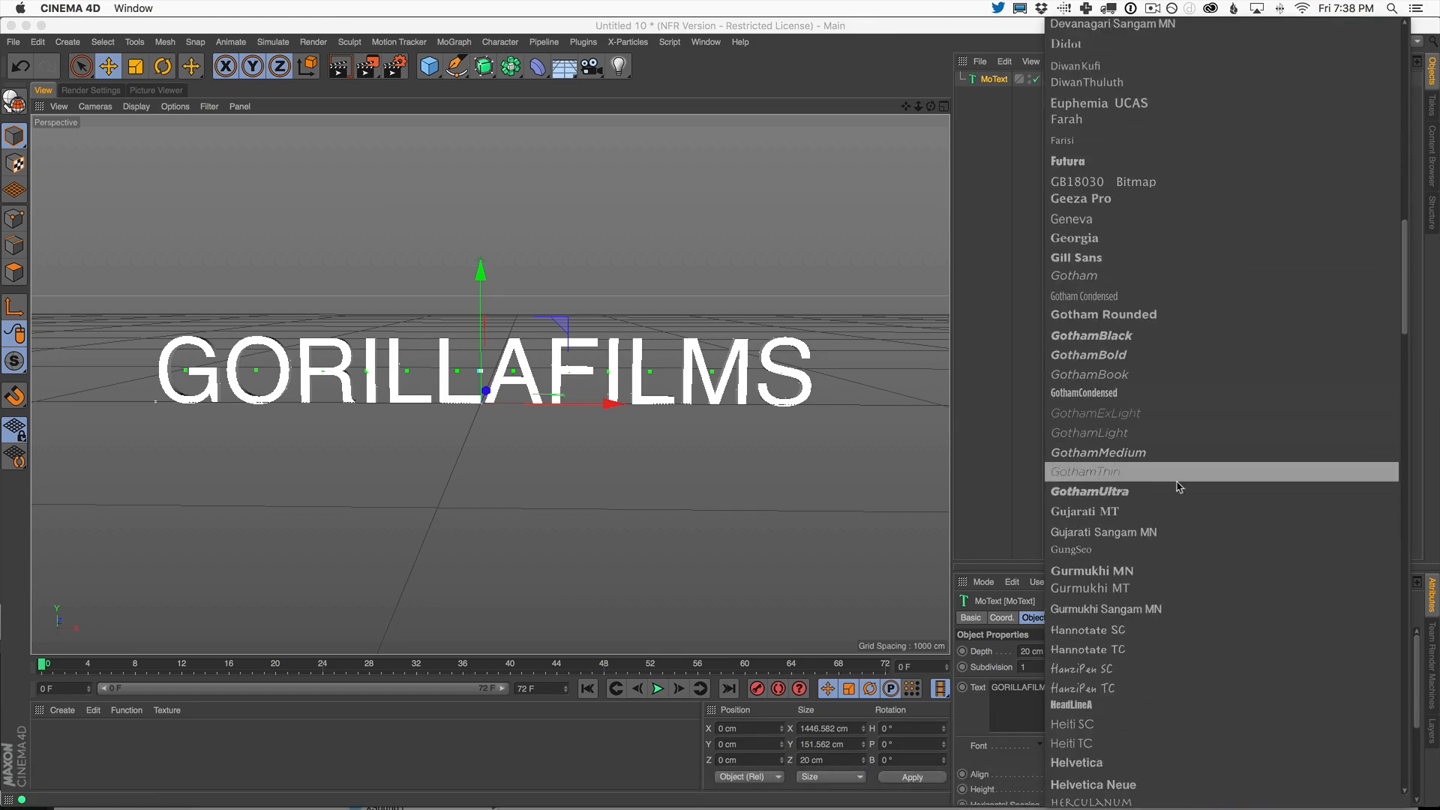
{"action": "scroll", "coordinate": [1182, 723], "scroll_direction": "down", "scroll_amount": 15}
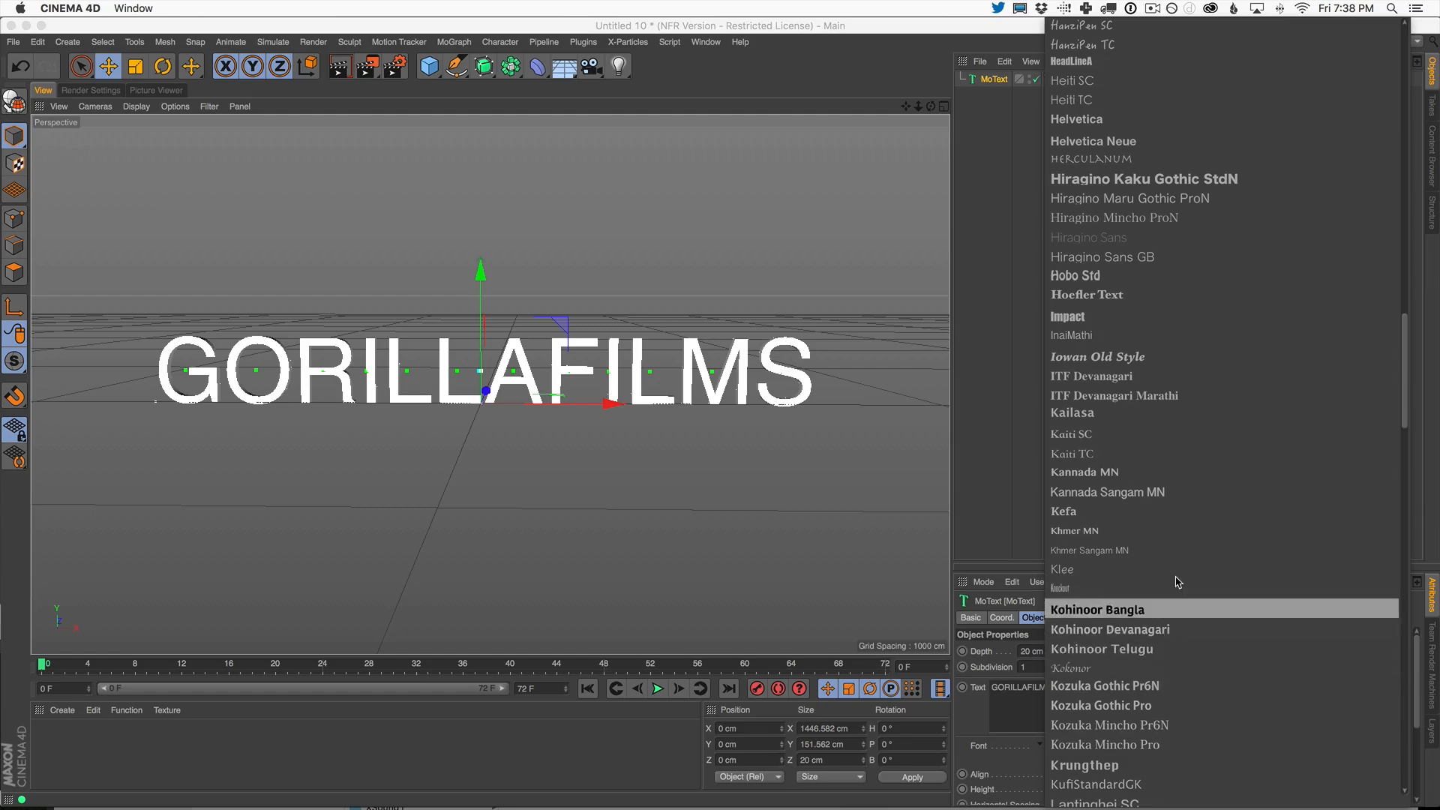
{"action": "left_click", "coordinate": [1159, 588]}
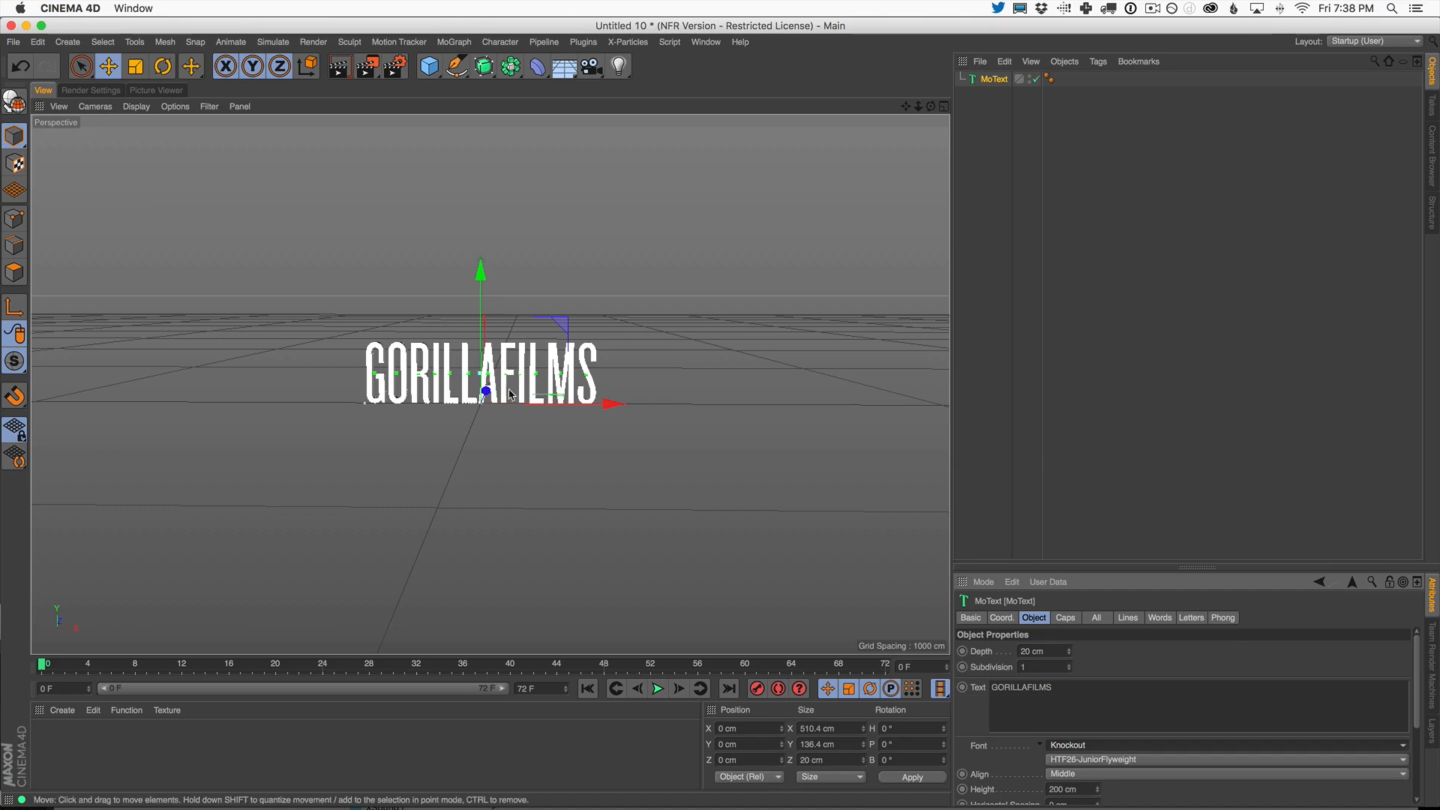
- Switch to Chrome to examine the Lucasfilm logo's lettering in the paused trailer, and return to Cinema 4D
{"action": "scroll", "coordinate": [510, 395], "scroll_direction": "up", "scroll_amount": 8}
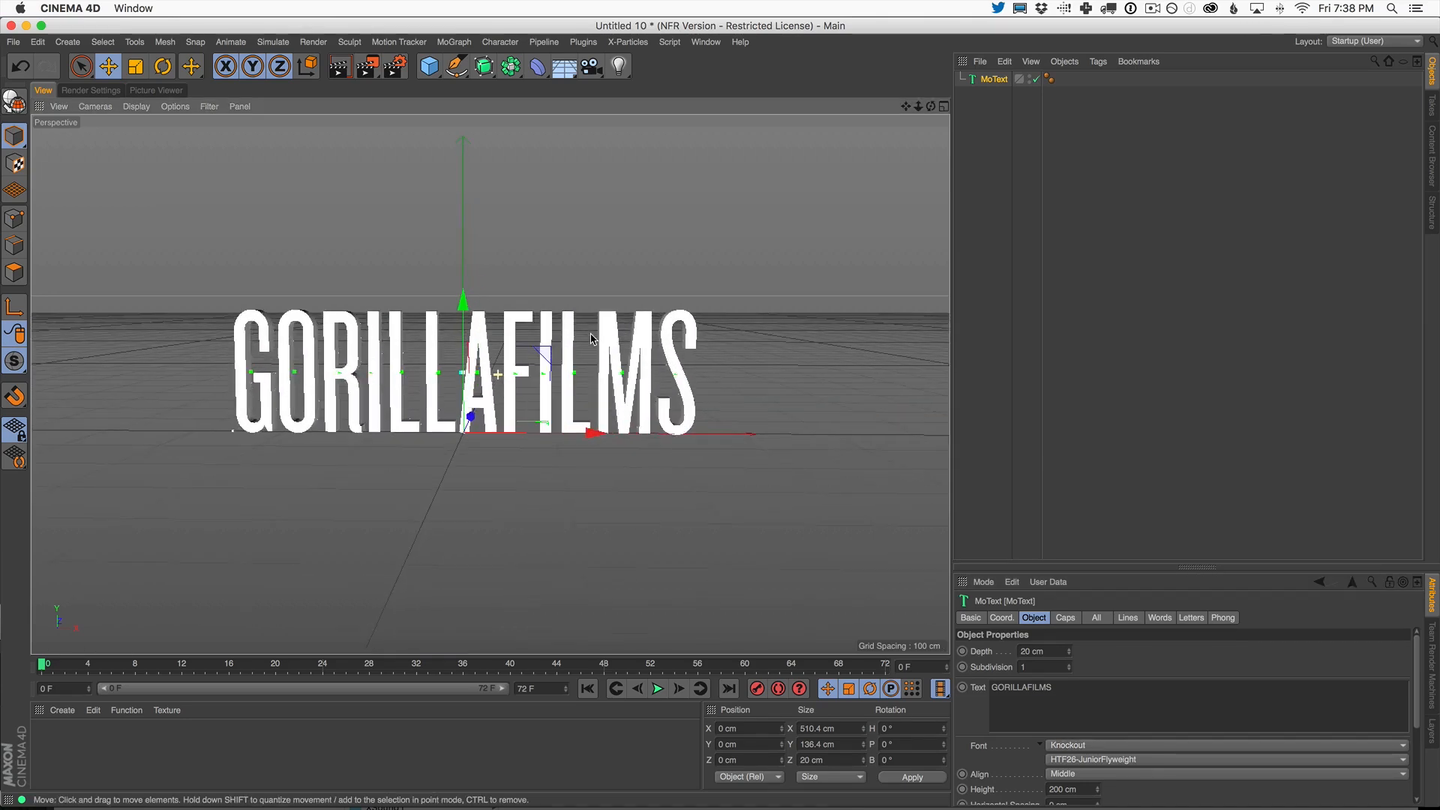
{"action": "right_click_drag", "start_coordinate": [591, 339], "coordinate": [632, 315], "text": "alt"}
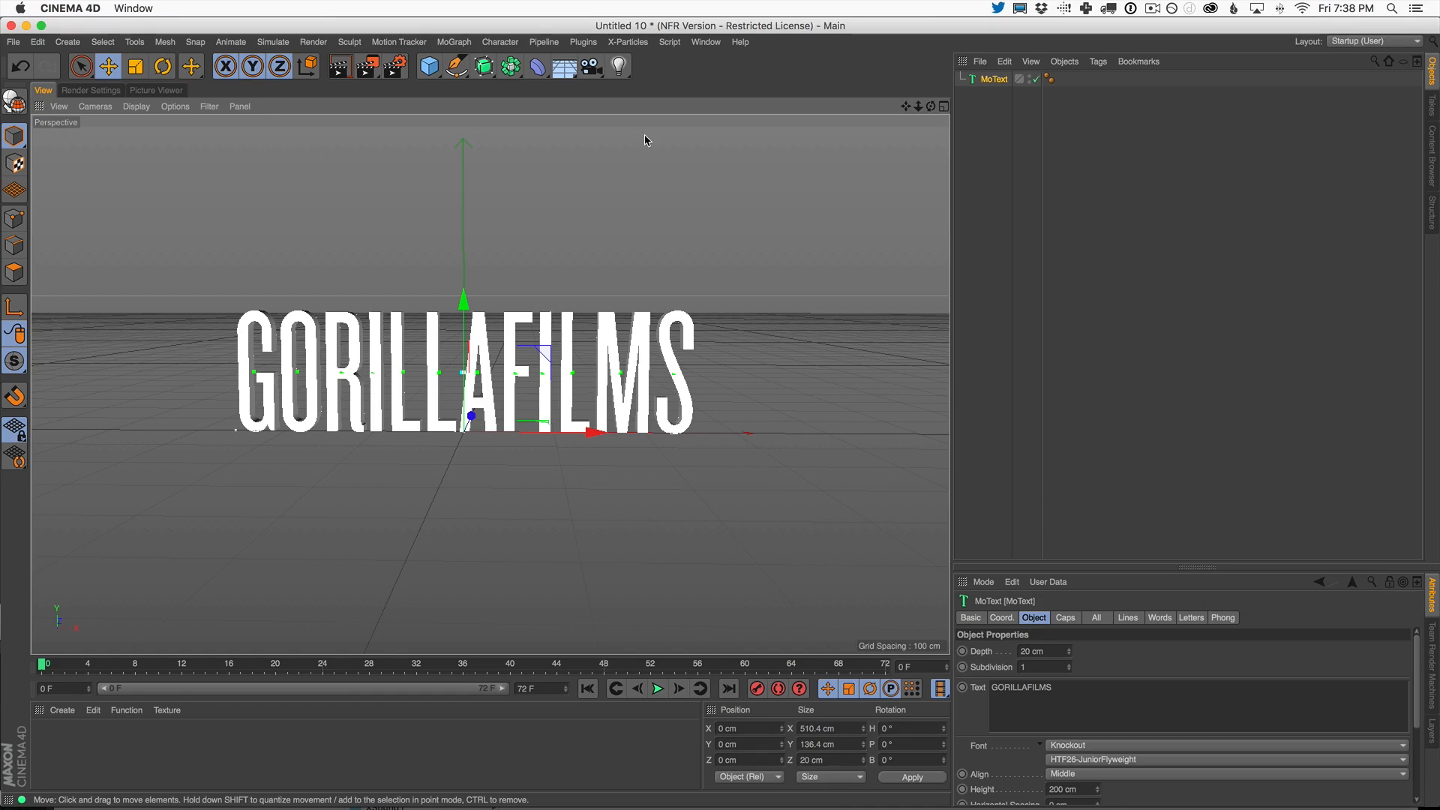
{"action": "key", "text": "super+Tab"}
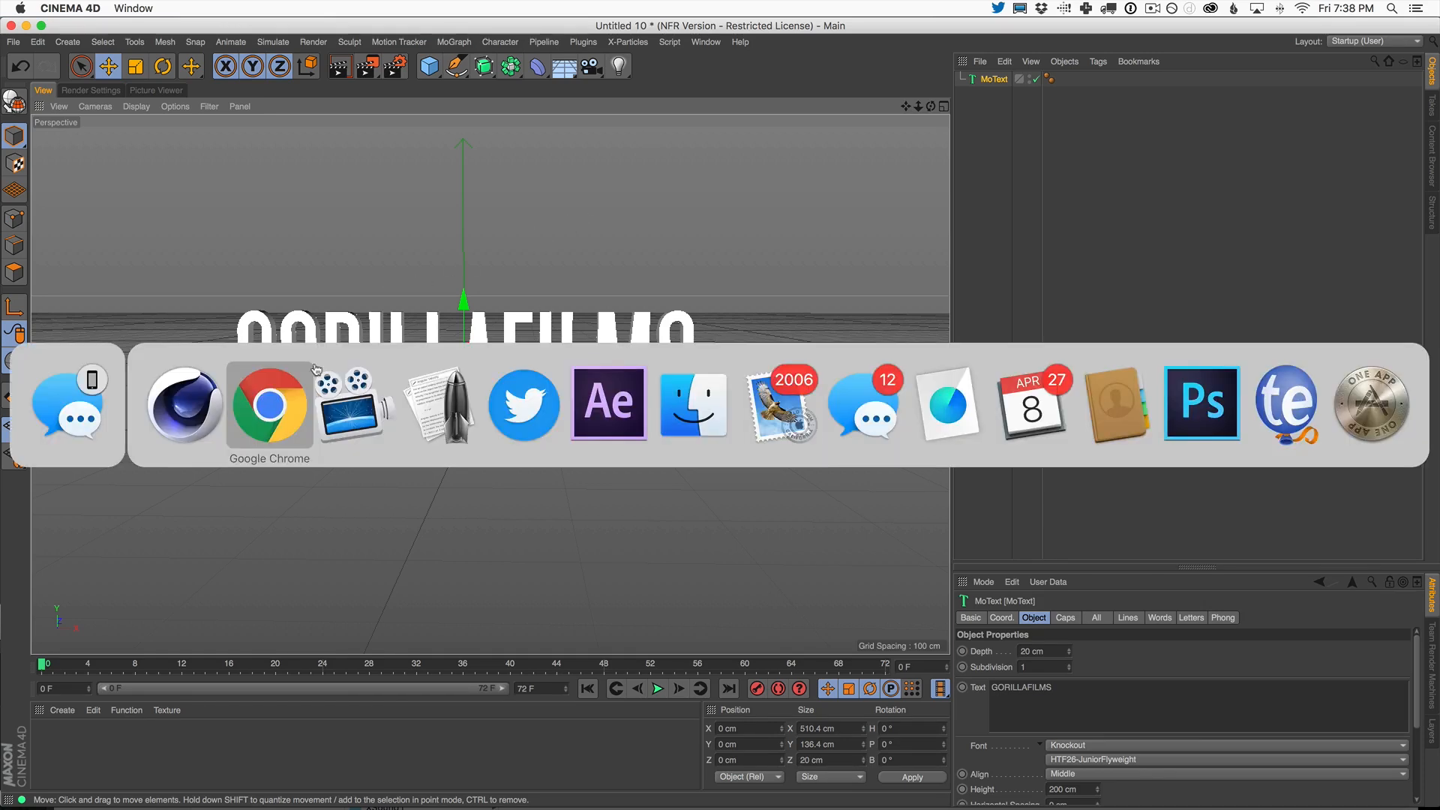
{"action": "left_click", "coordinate": [270, 407]}
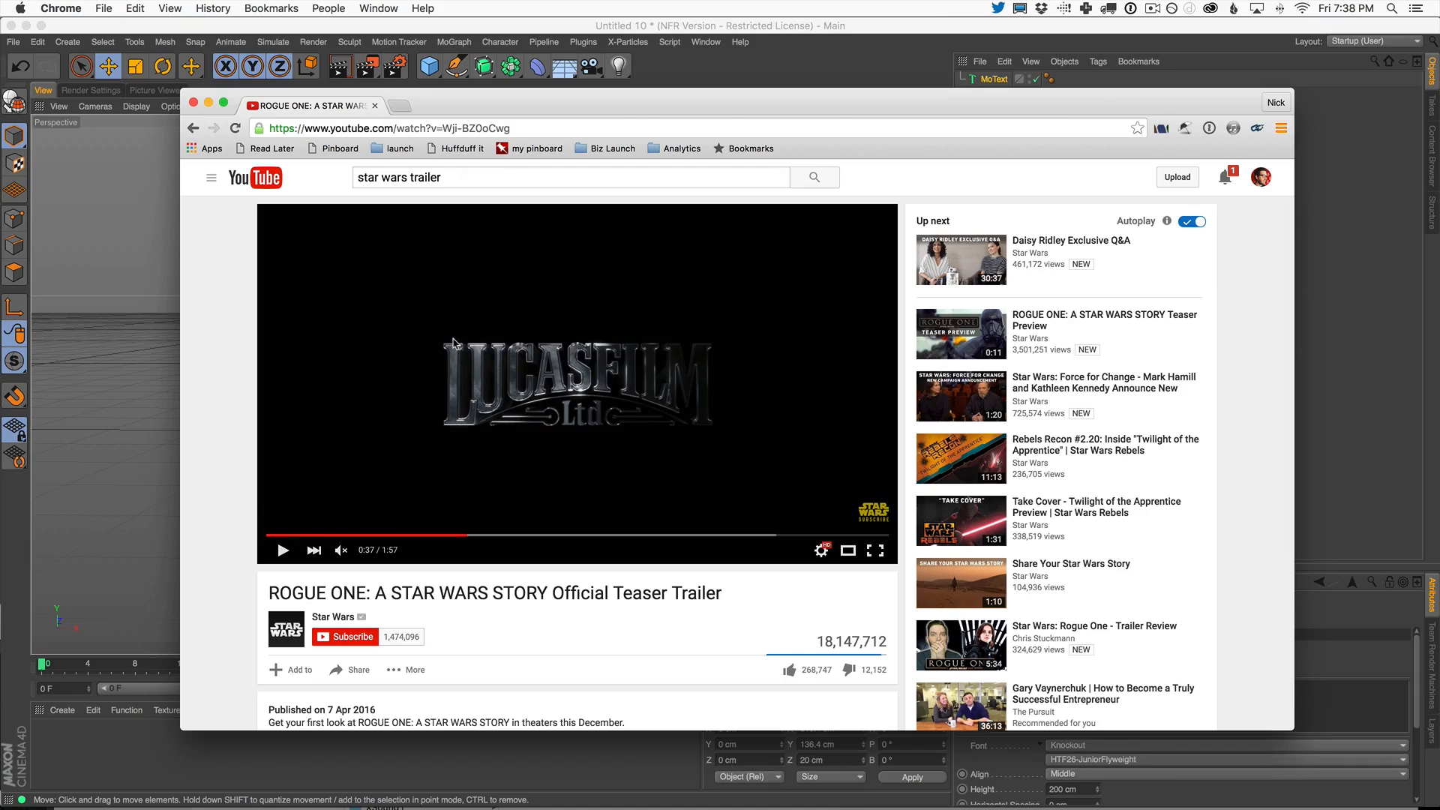
{"action": "left_click", "coordinate": [767, 36]}
- Set both the start and end caps of the GORILLAFILMS text to Fillet Cap
{"action": "left_click", "coordinate": [995, 80]}
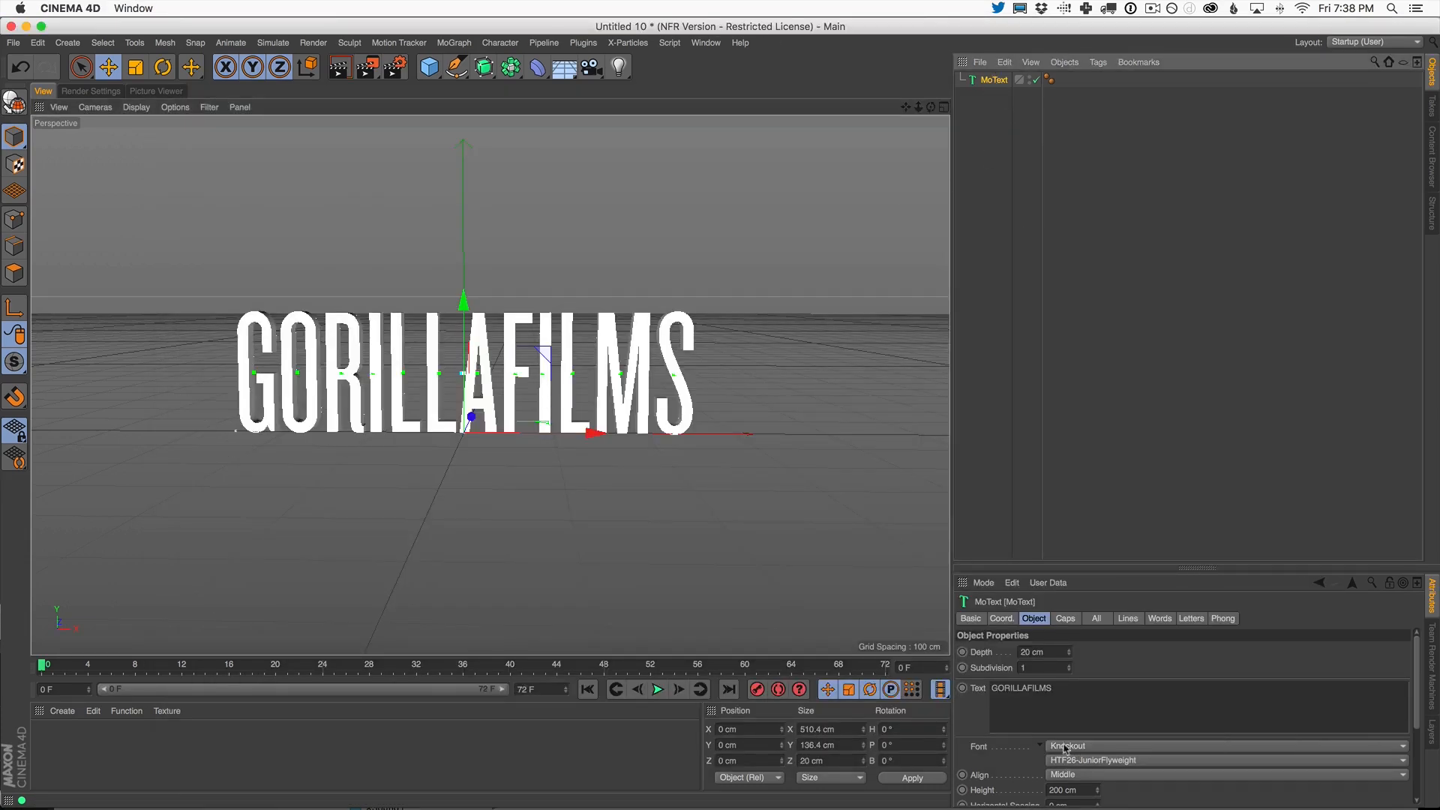
{"action": "left_click", "coordinate": [1067, 619]}
{"action": "left_click", "coordinate": [1092, 652]}
{"action": "left_click", "coordinate": [1101, 715]}
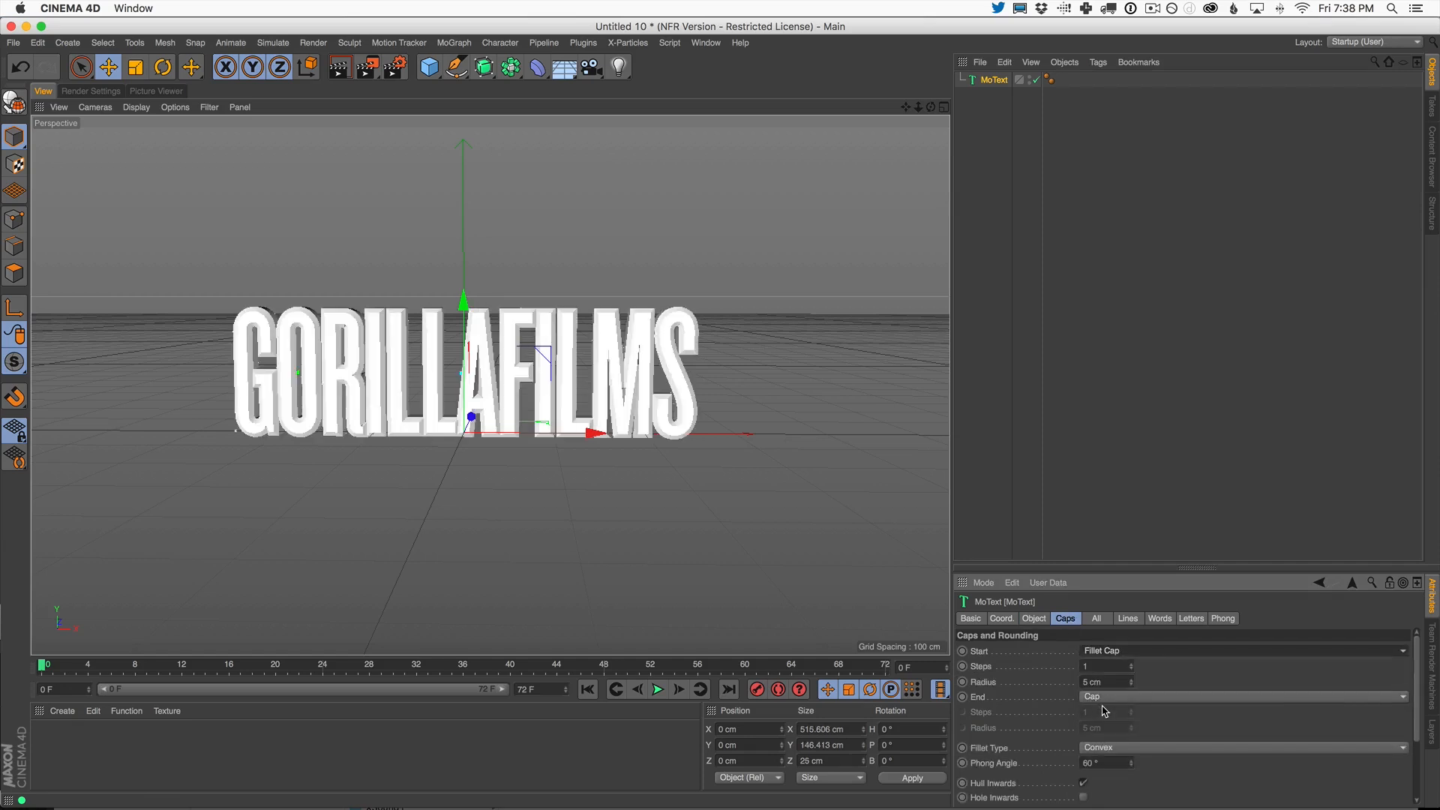
{"action": "left_click", "coordinate": [1096, 698]}
{"action": "left_click", "coordinate": [1103, 758]}
- Set the start and end fillet radius of the text's caps to 1 cm
{"action": "scroll", "coordinate": [758, 283], "scroll_direction": "up", "scroll_amount": 5}
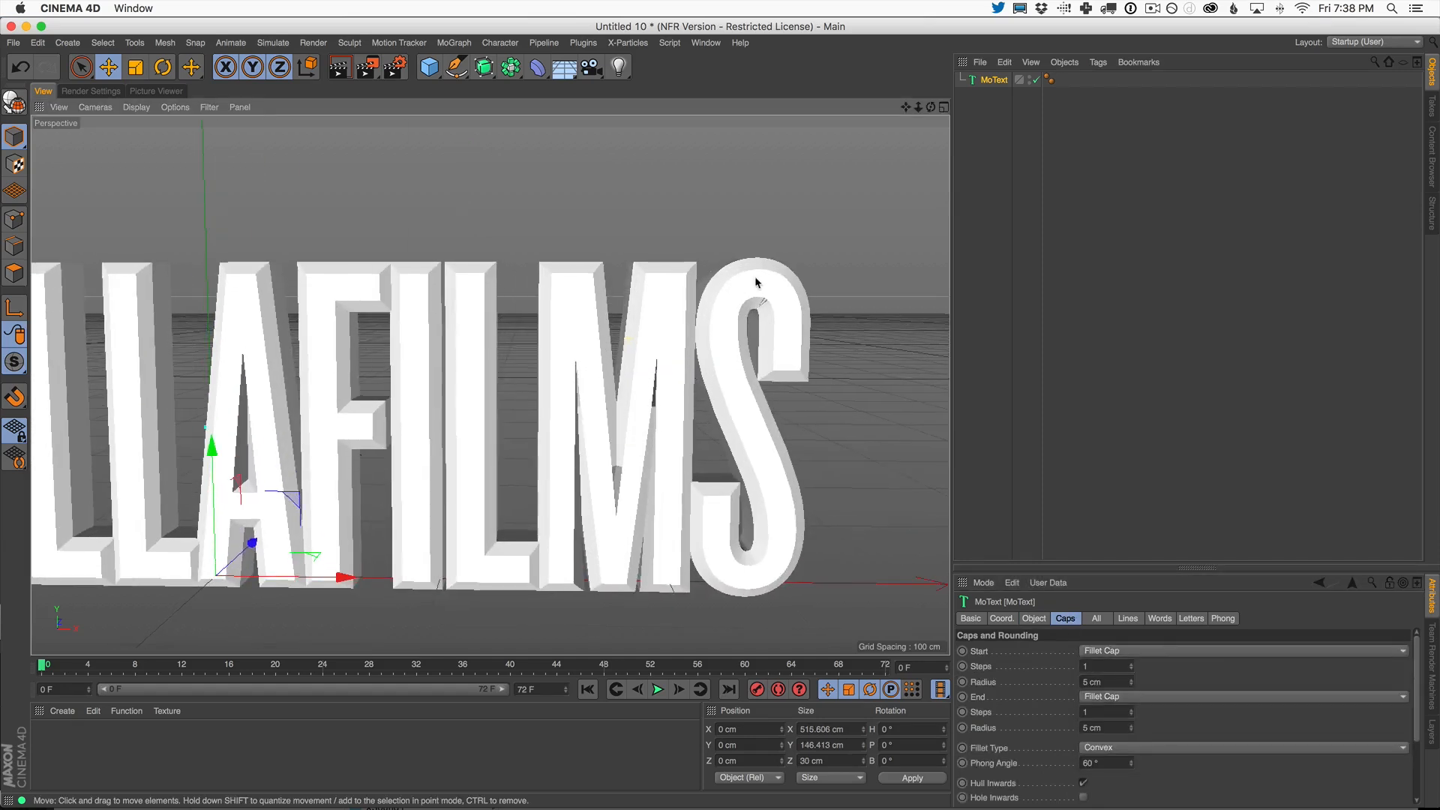
{"action": "left_click_drag", "start_coordinate": [1101, 682], "coordinate": [1006, 634]}
{"action": "type", "text": "1"}
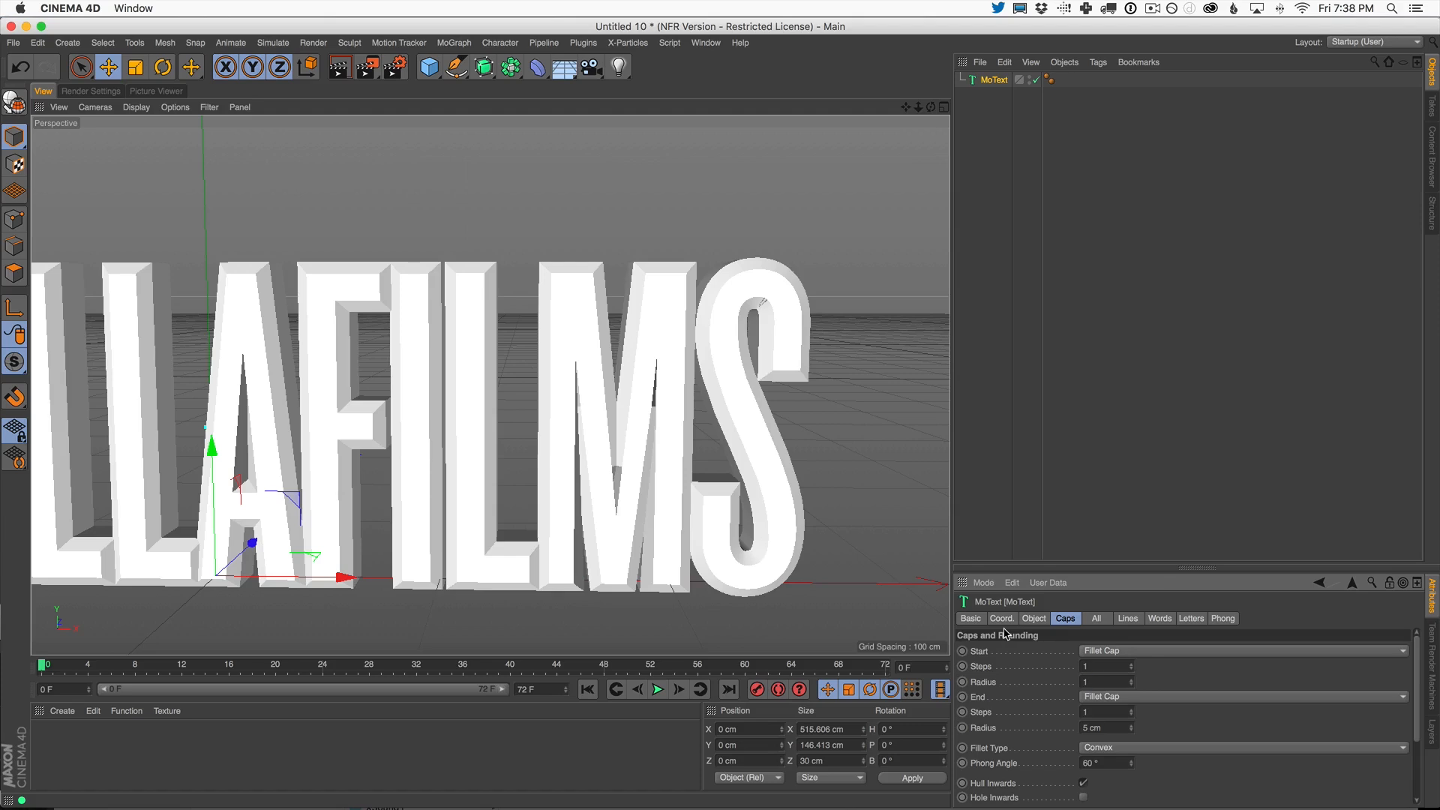
{"action": "left_click_drag", "start_coordinate": [1108, 728], "coordinate": [1025, 660]}
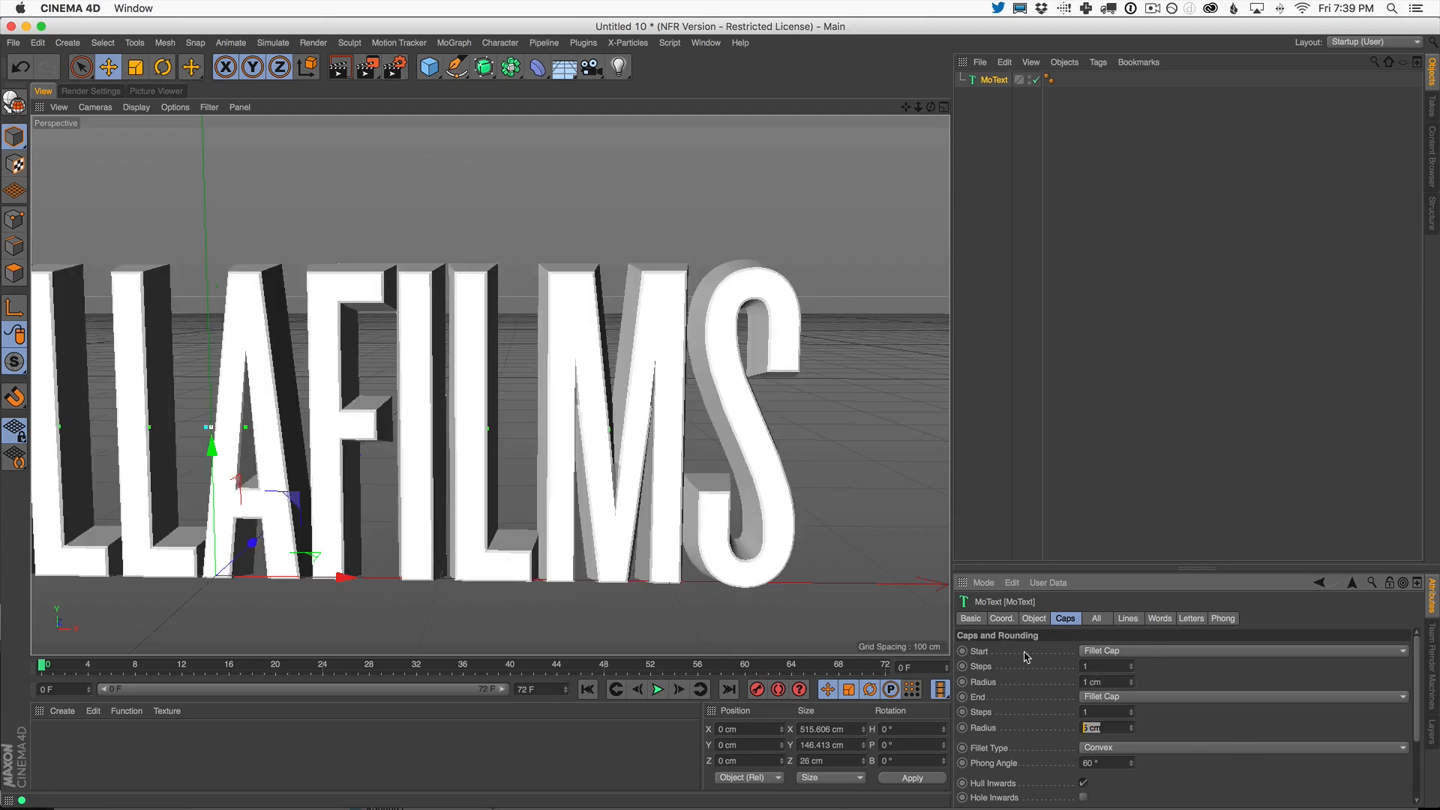
{"action": "type", "text": "1"}
{"action": "key", "text": "Return"}
- Smooth the text's bevels by setting the start and end fillet steps to 5
{"action": "right_click_drag", "start_coordinate": [589, 289], "coordinate": [833, 426], "text": "alt"}
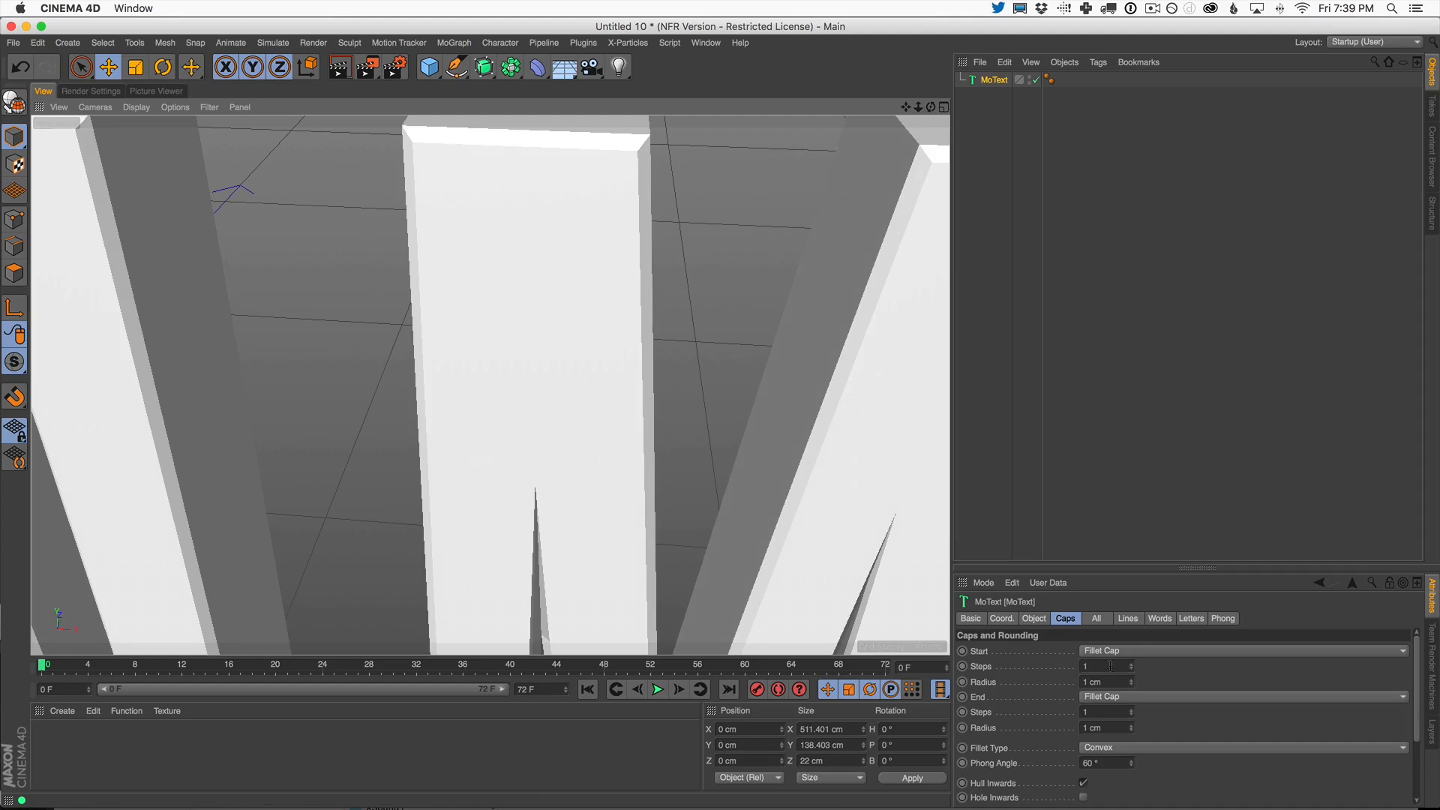
{"action": "left_click", "coordinate": [1087, 666]}
{"action": "type", "text": "5"}
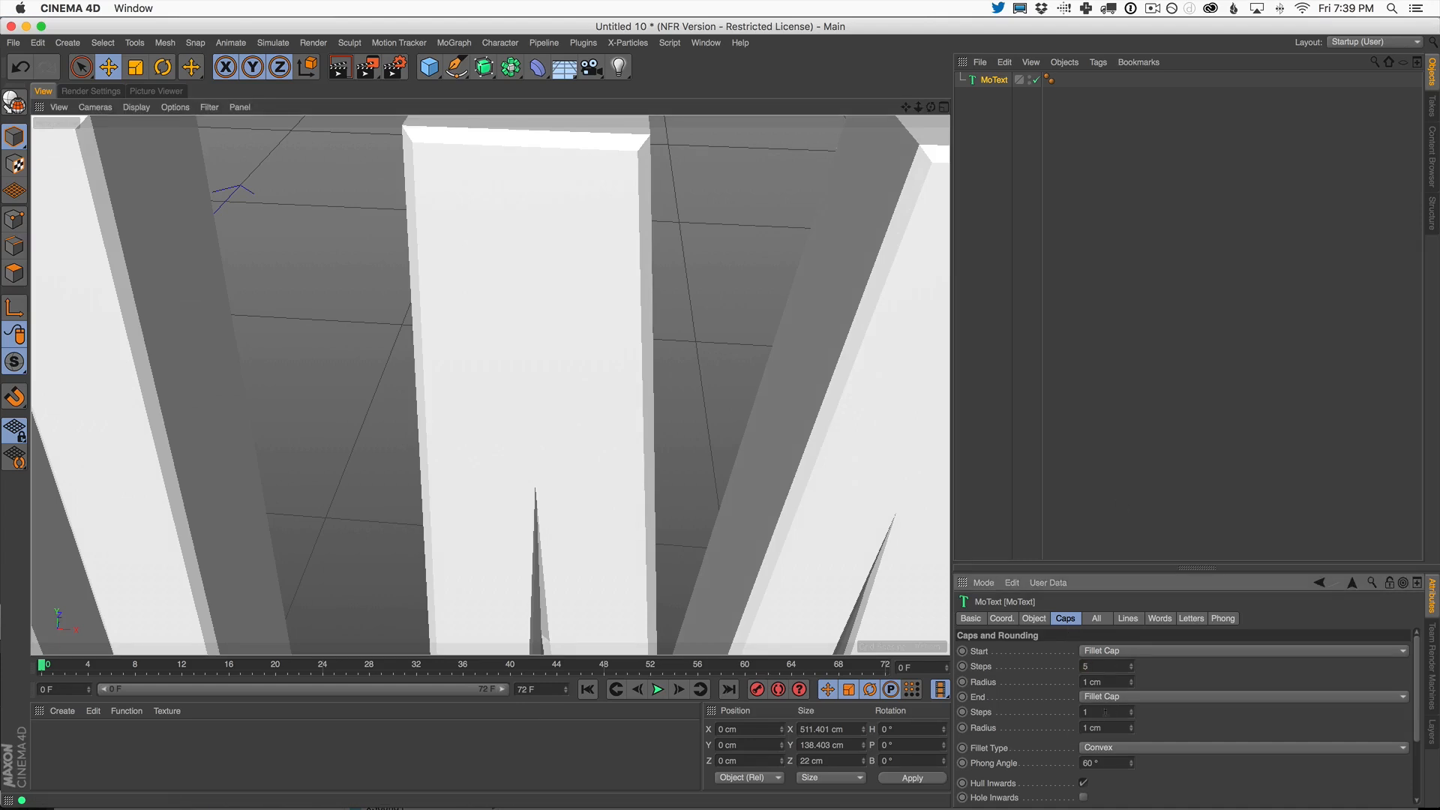
{"action": "left_click_drag", "start_coordinate": [1106, 711], "coordinate": [1026, 687]}
{"action": "type", "text": "5"}
{"action": "key", "text": "Return"}
- Duplicate the GORILLAFILMS MoText object and disable the original
{"action": "right_click_drag", "start_coordinate": [638, 345], "coordinate": [618, 354], "text": "alt"}
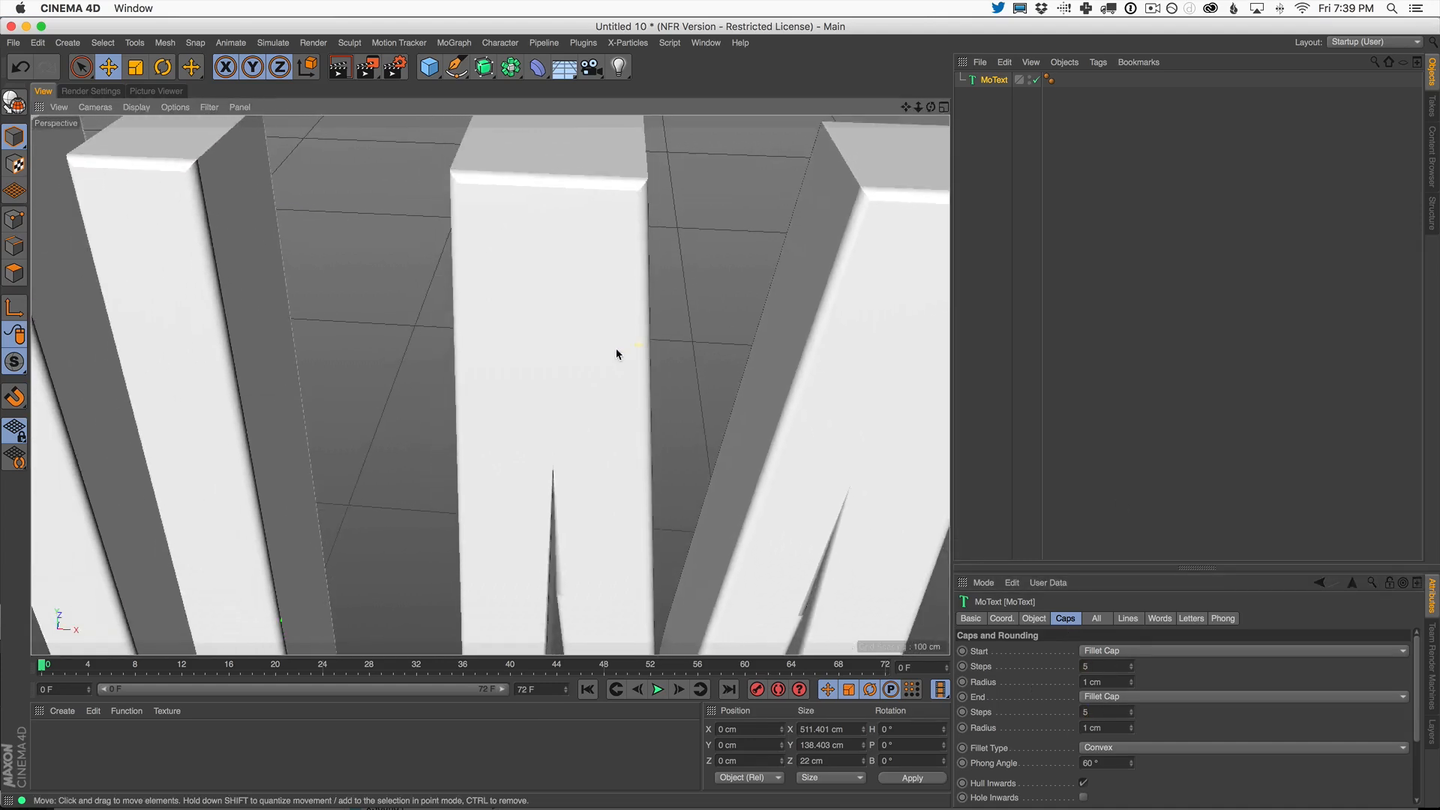
{"action": "left_click_drag", "start_coordinate": [616, 354], "coordinate": [607, 259], "text": "alt"}
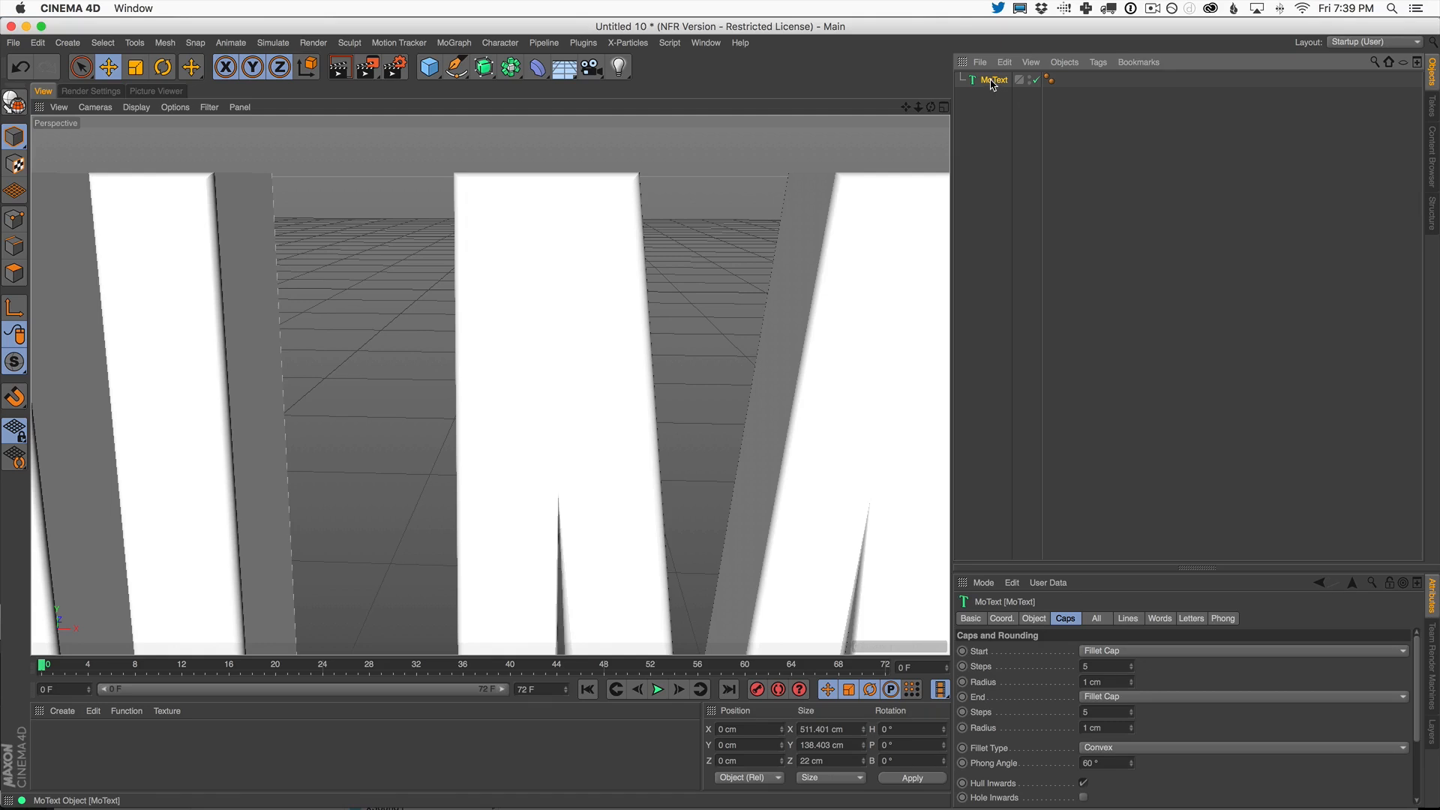
{"action": "key", "text": "super+v"}
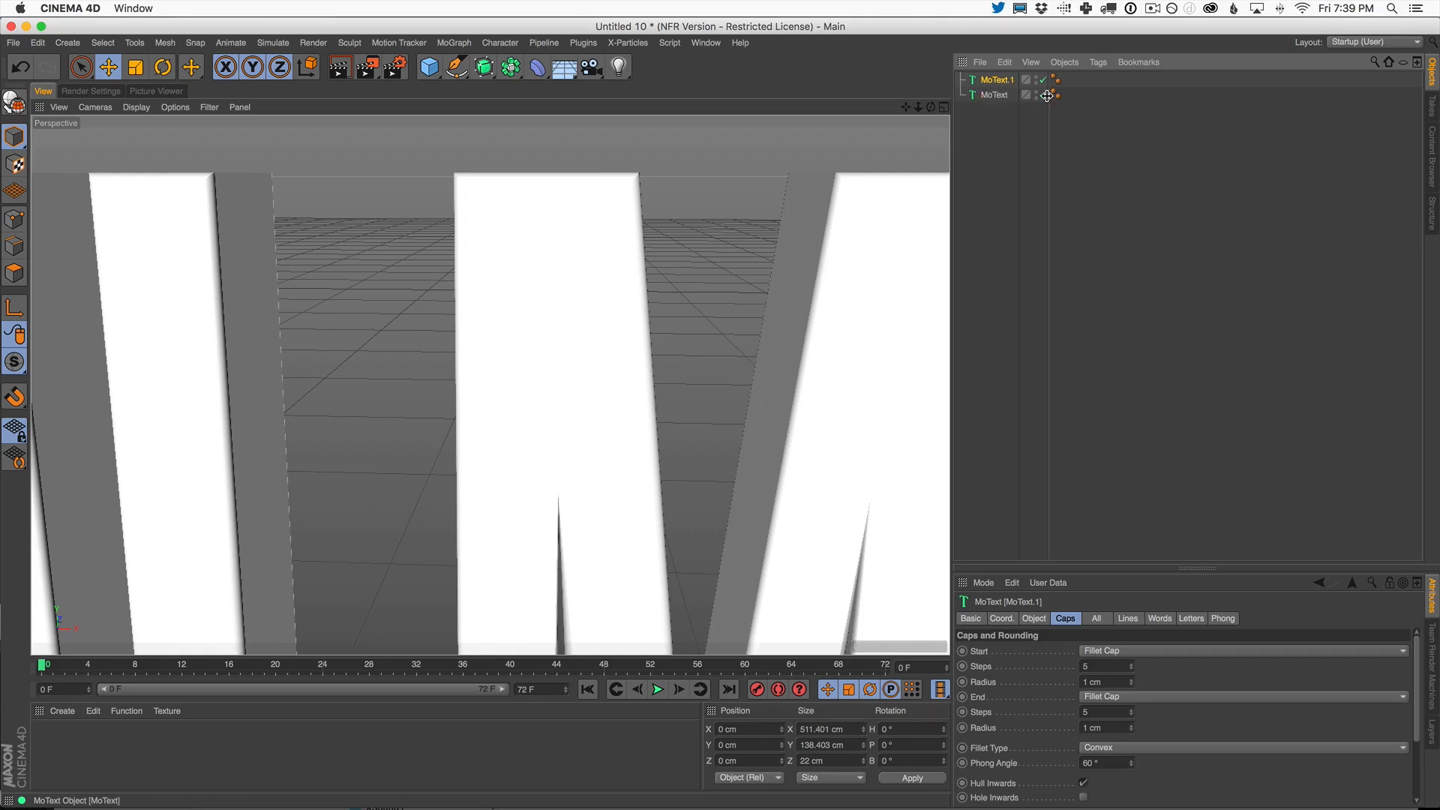
- Set the duplicate MoText's start and end caps to Fillet
{"action": "left_click", "coordinate": [1099, 659]}
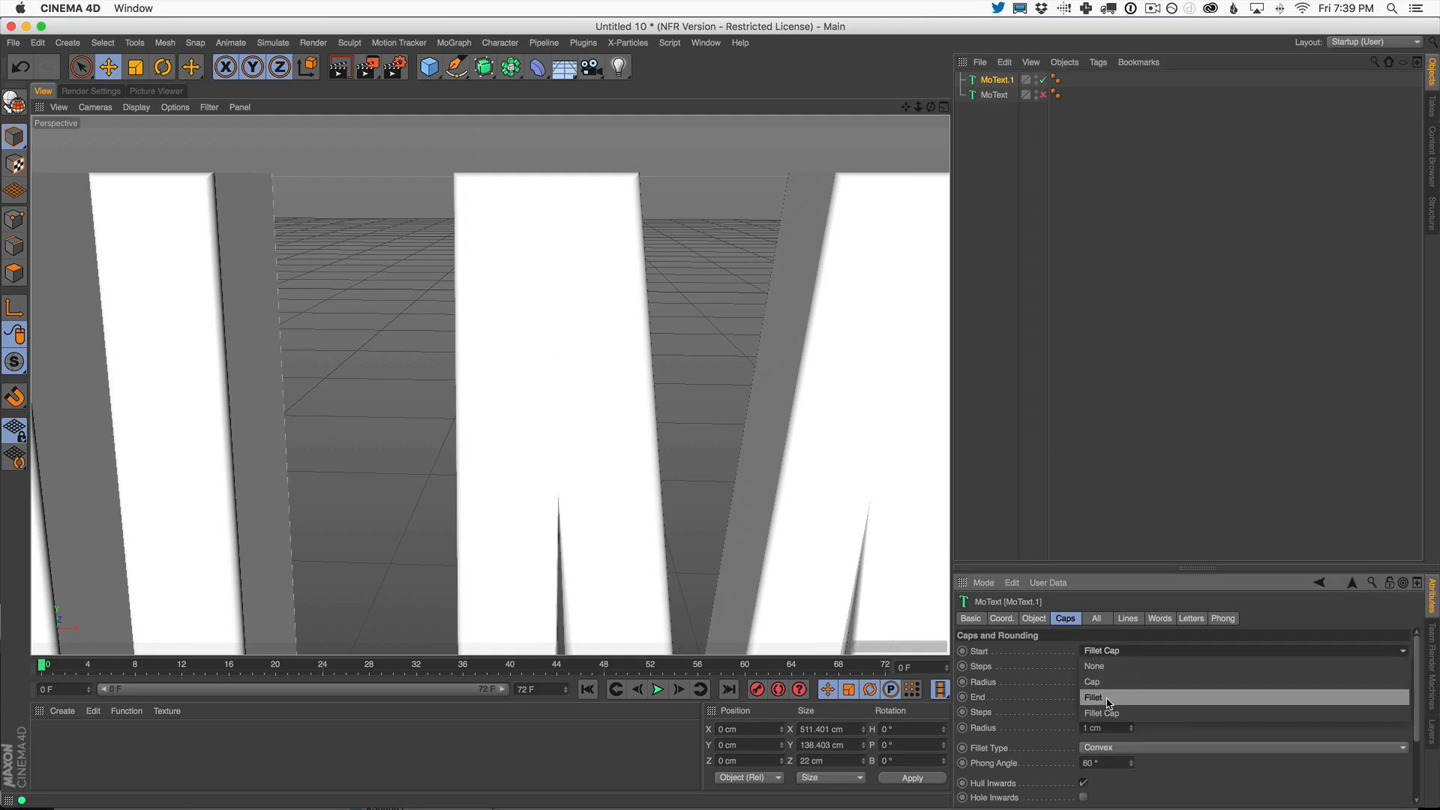
{"action": "left_click", "coordinate": [1109, 699]}
{"action": "left_click", "coordinate": [1110, 698]}
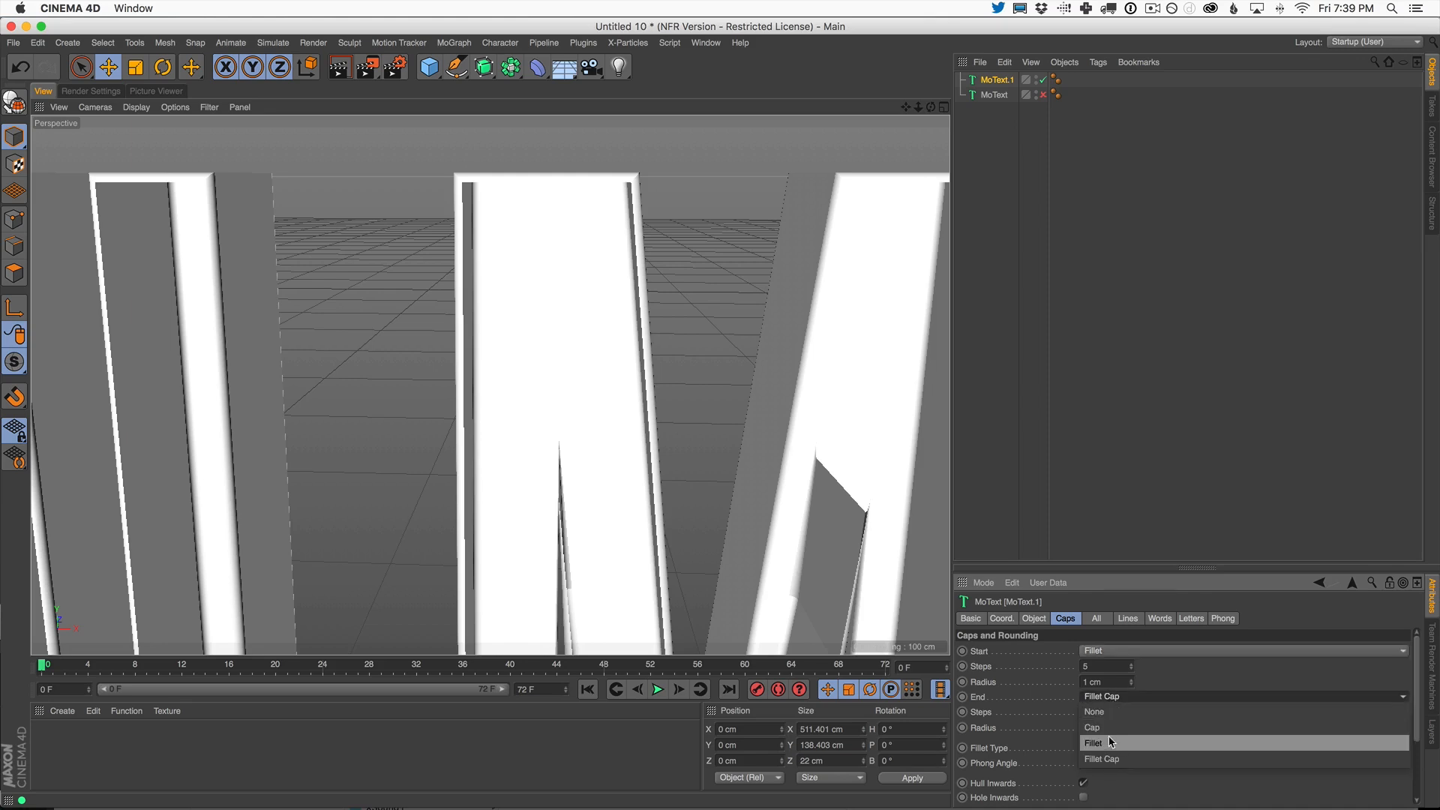
{"action": "left_click", "coordinate": [1110, 745]}
- Change the duplicate text's fillet type to Half Circle to form a rounded outline along the letter edges
{"action": "right_click_drag", "start_coordinate": [642, 393], "coordinate": [434, 435], "text": "alt"}
{"action": "mouse_move", "coordinate": [432, 432]}
{"action": "left_mouse_down", "text": "alt"}
{"action": "mouse_move", "coordinate": [463, 375]}
{"action": "mouse_move", "coordinate": [417, 422]}
{"action": "left_mouse_up", "text": "alt"}
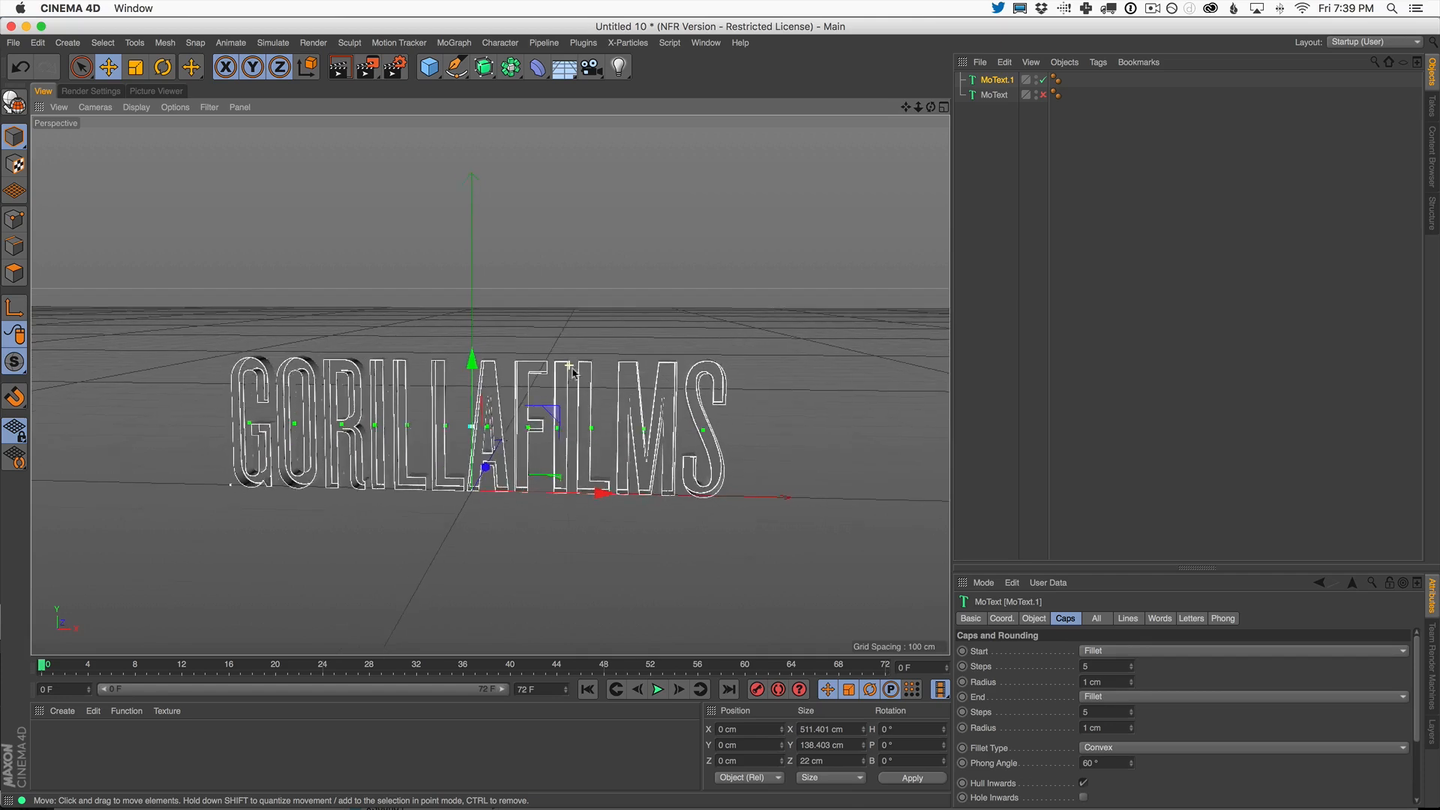
{"action": "right_click_drag", "start_coordinate": [568, 363], "coordinate": [902, 279], "text": "alt"}
{"action": "left_click_drag", "start_coordinate": [557, 363], "coordinate": [578, 383], "text": "alt"}
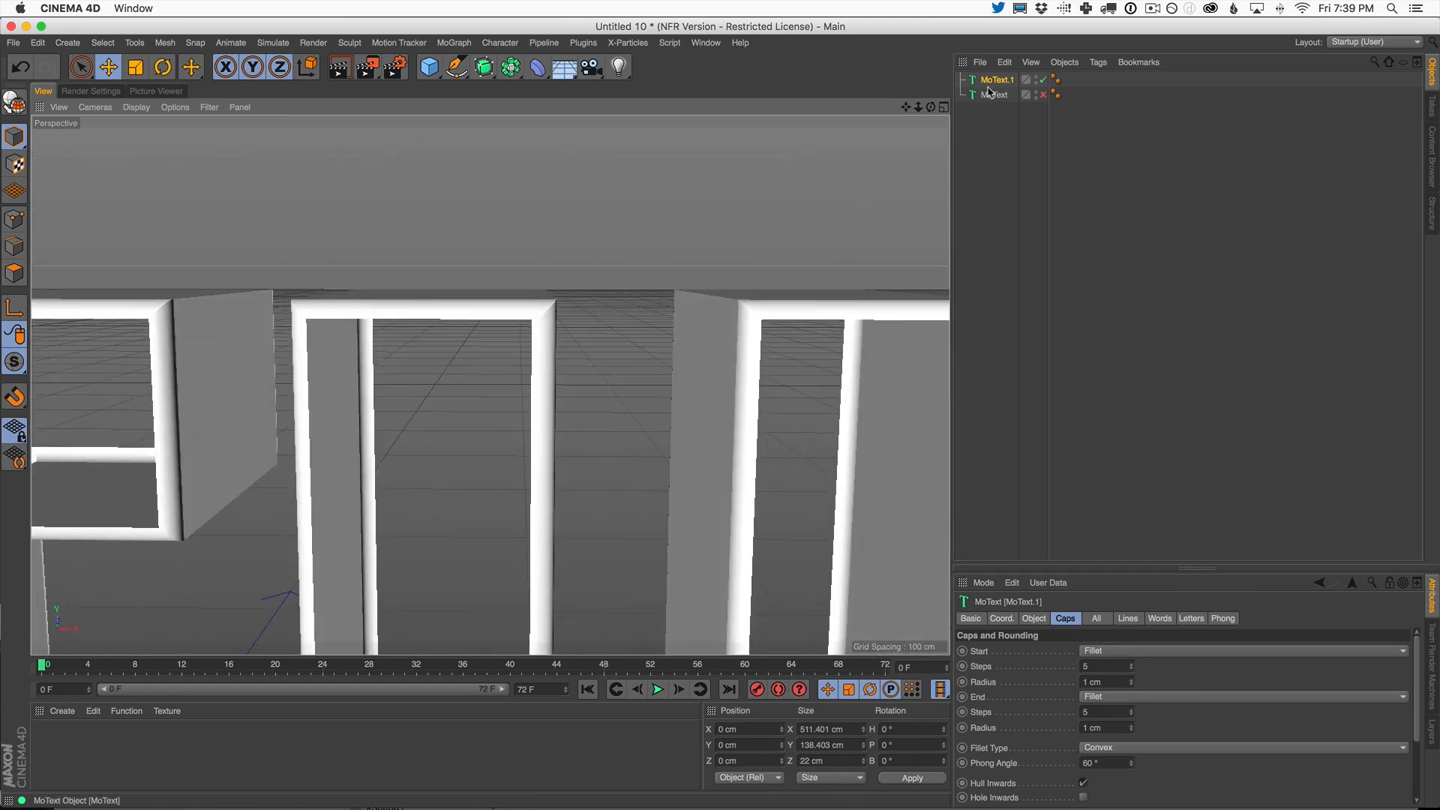
{"action": "left_click", "coordinate": [1109, 748]}
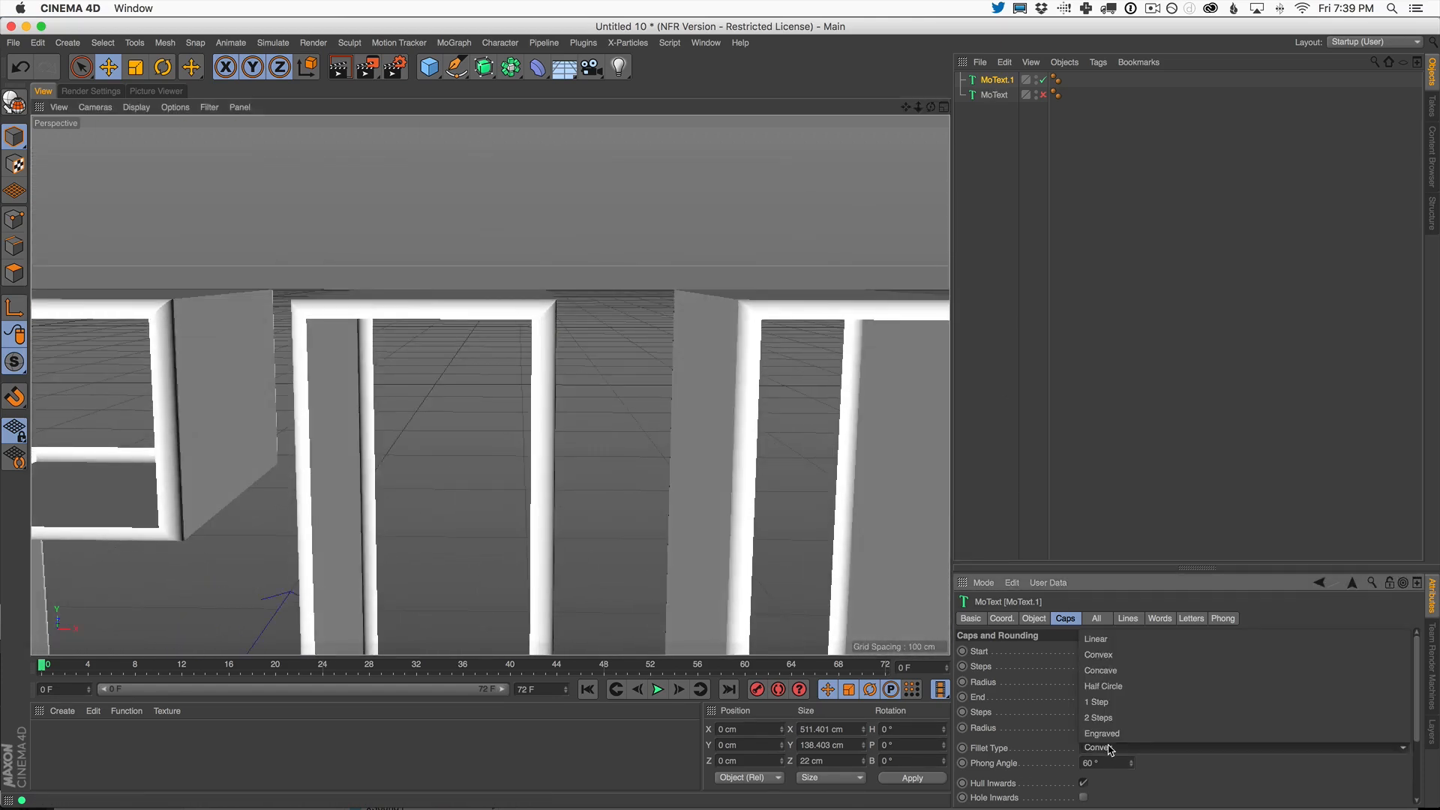
{"action": "left_click", "coordinate": [1104, 687]}
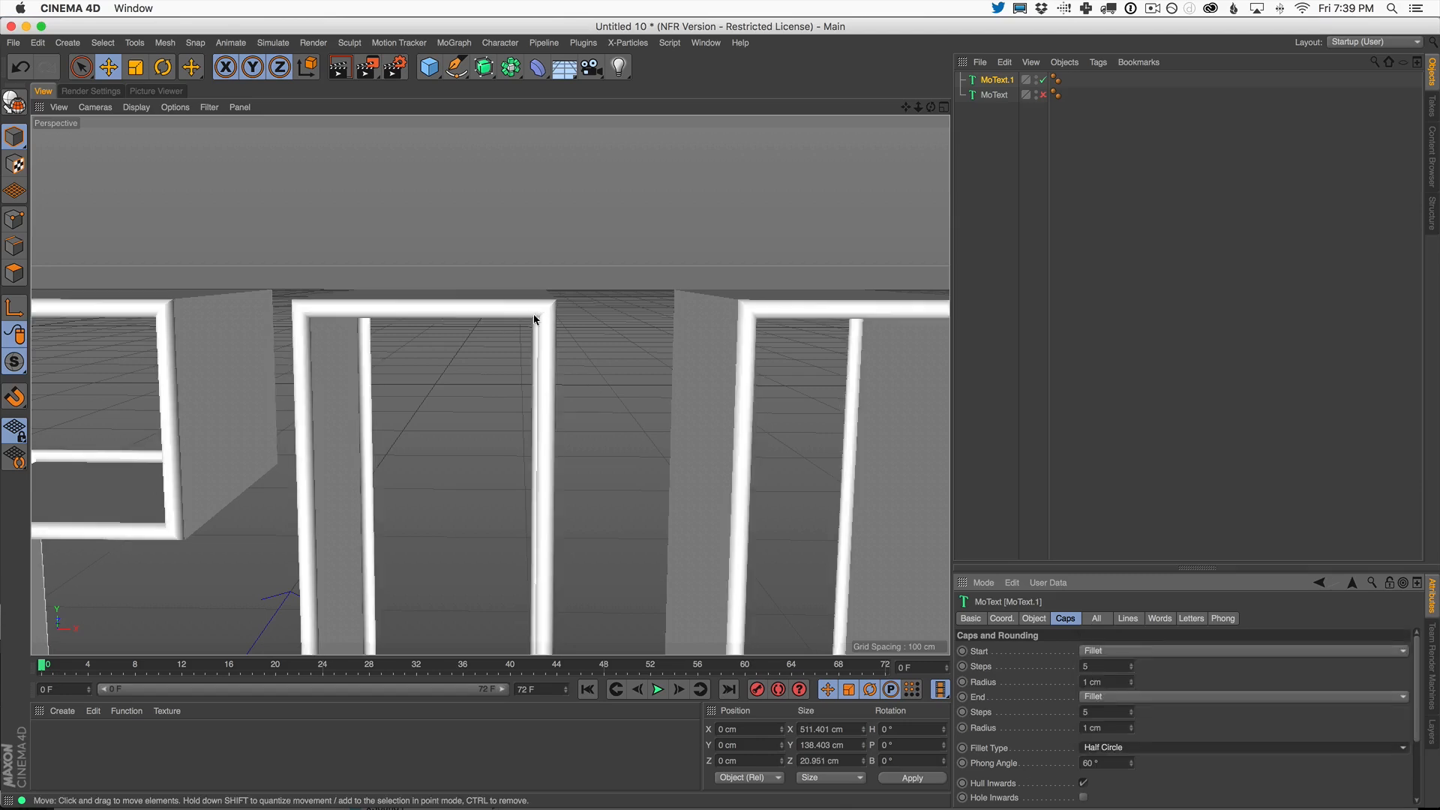
{"action": "left_click_drag", "start_coordinate": [534, 320], "coordinate": [579, 322], "text": "alt"}
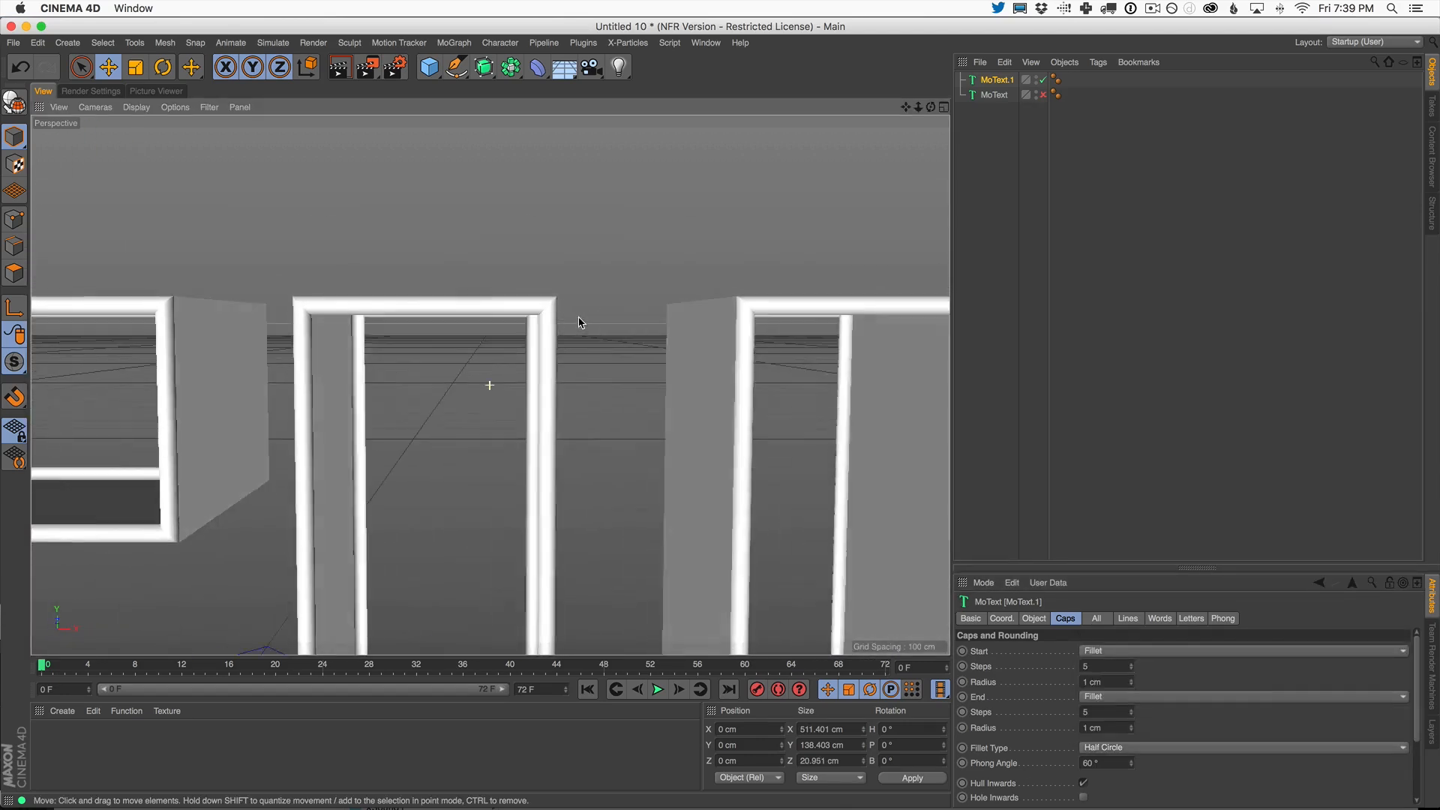
- Re-enable the original MoText and turn on Constrain for its caps
{"action": "left_click", "coordinate": [1042, 94]}
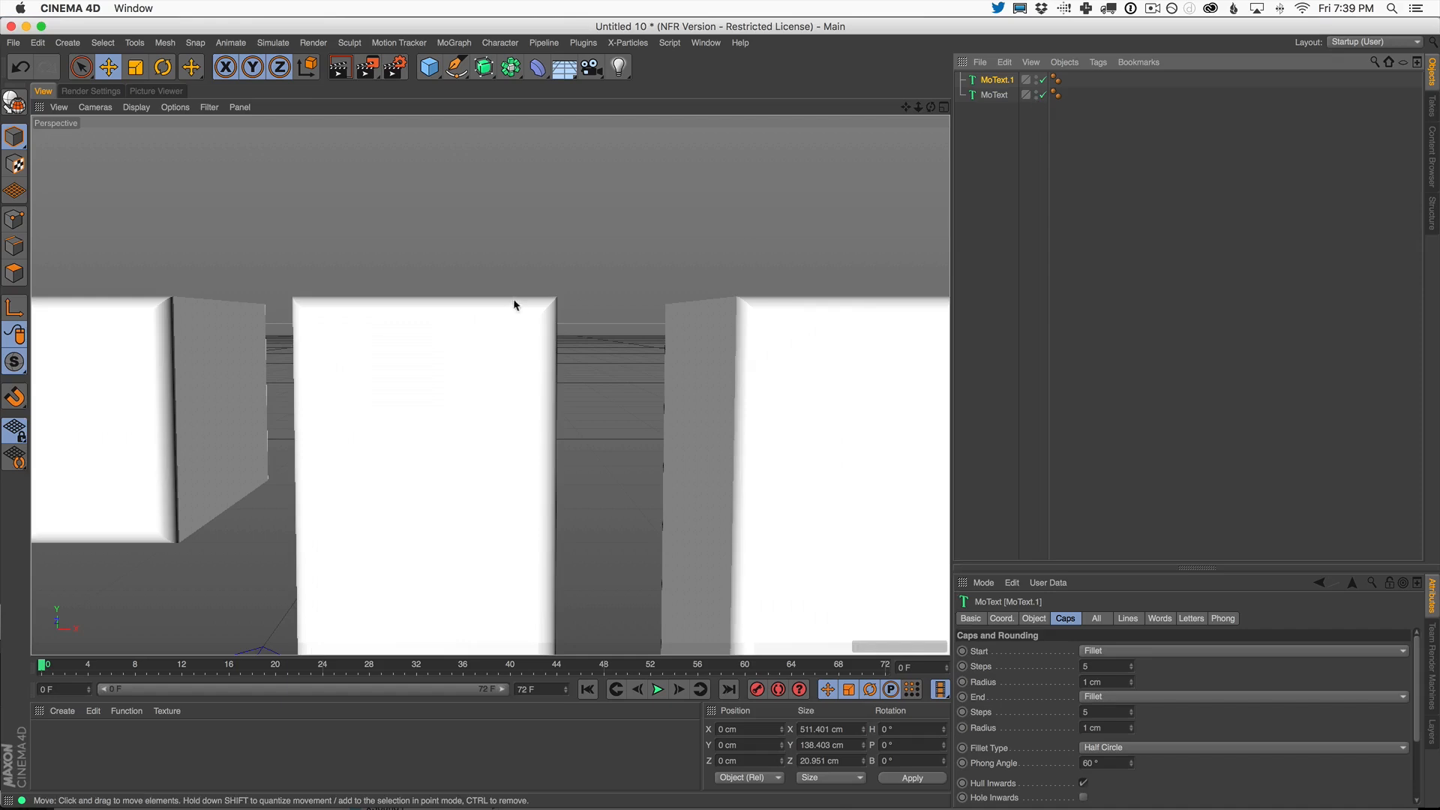
{"action": "left_click", "coordinate": [995, 96]}
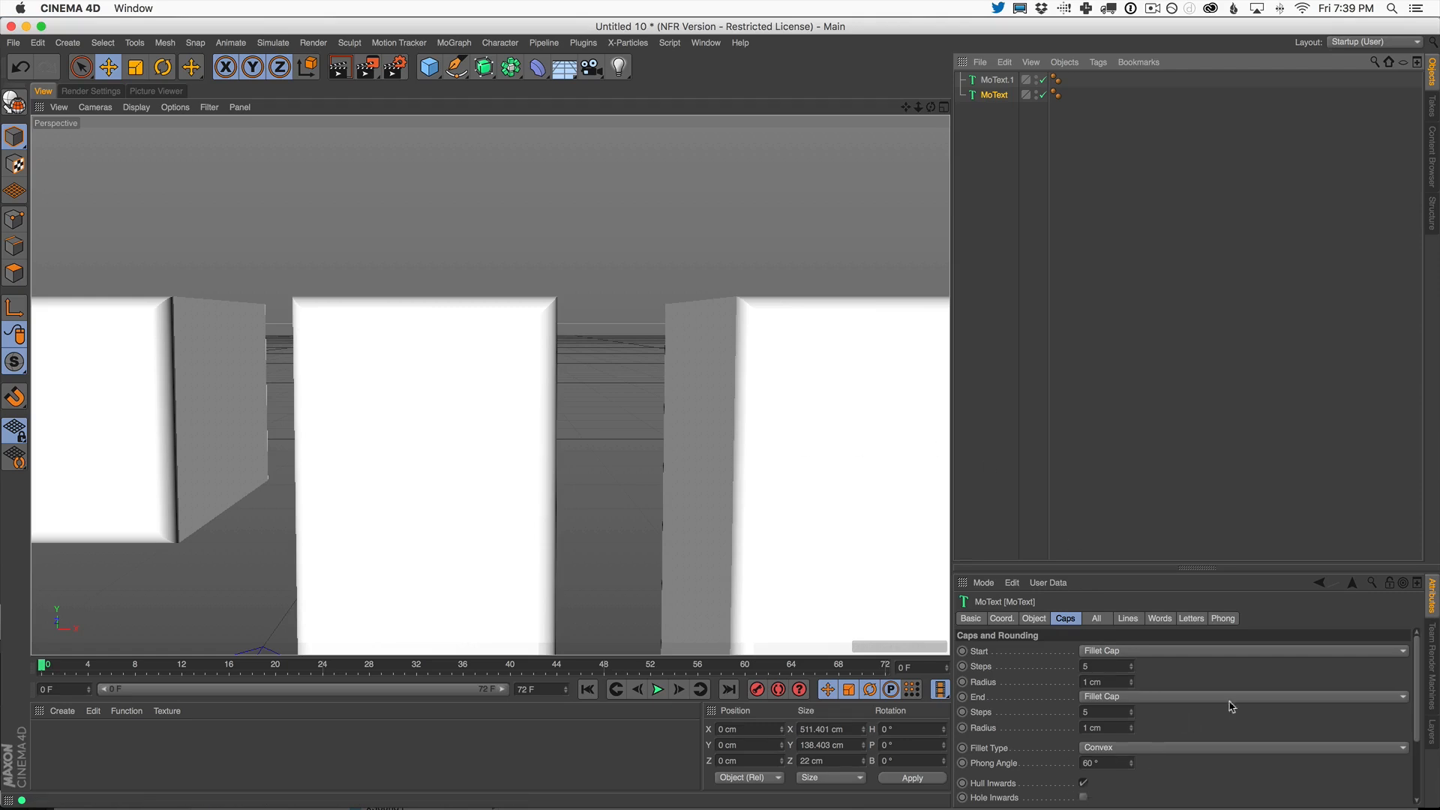
{"action": "scroll", "coordinate": [1405, 680], "scroll_direction": "down", "scroll_amount": 3}
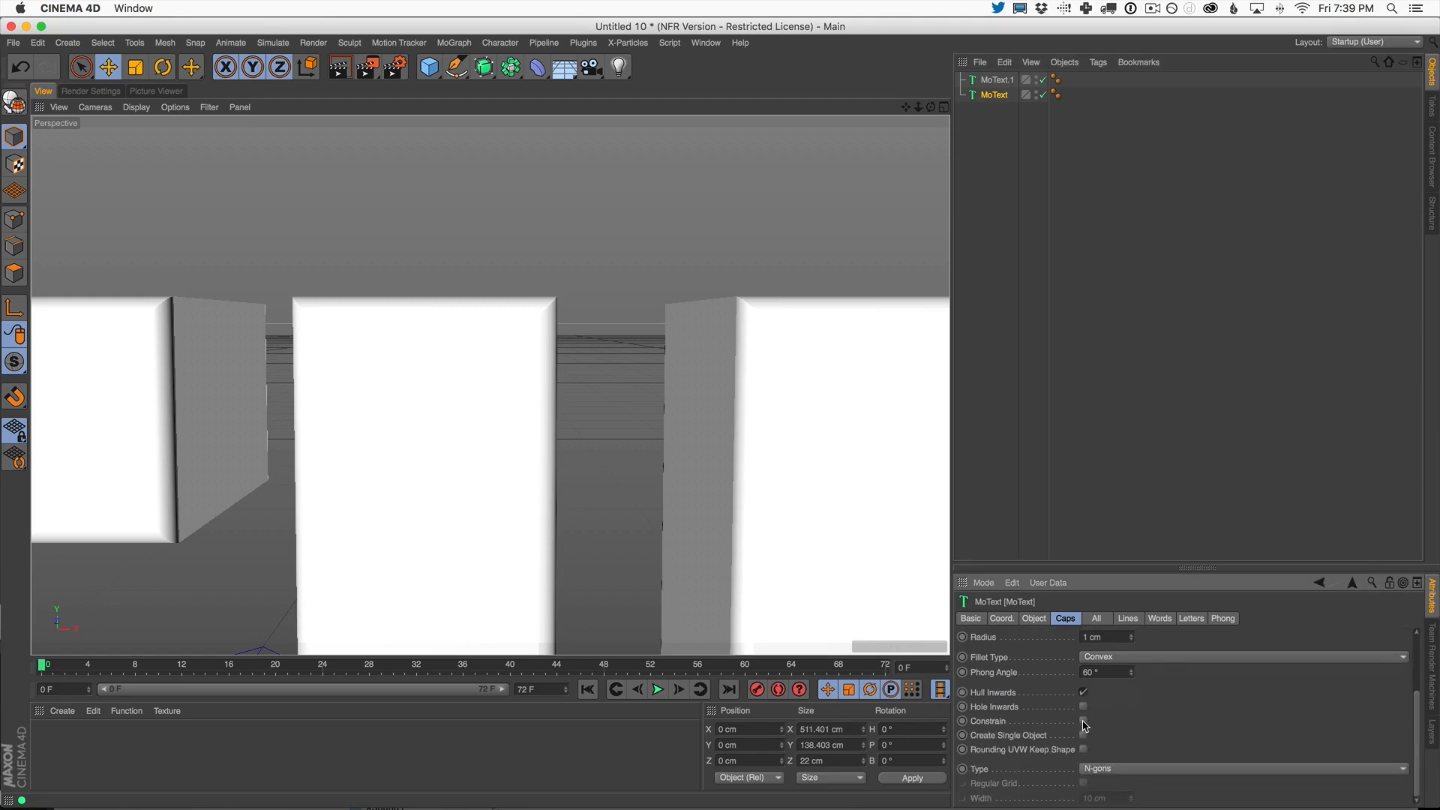
{"action": "left_click", "coordinate": [1088, 720]}
- Disable the duplicate text and examine the original's letter shapes with Constrain switched off and back on
{"action": "left_click", "coordinate": [1043, 81]}
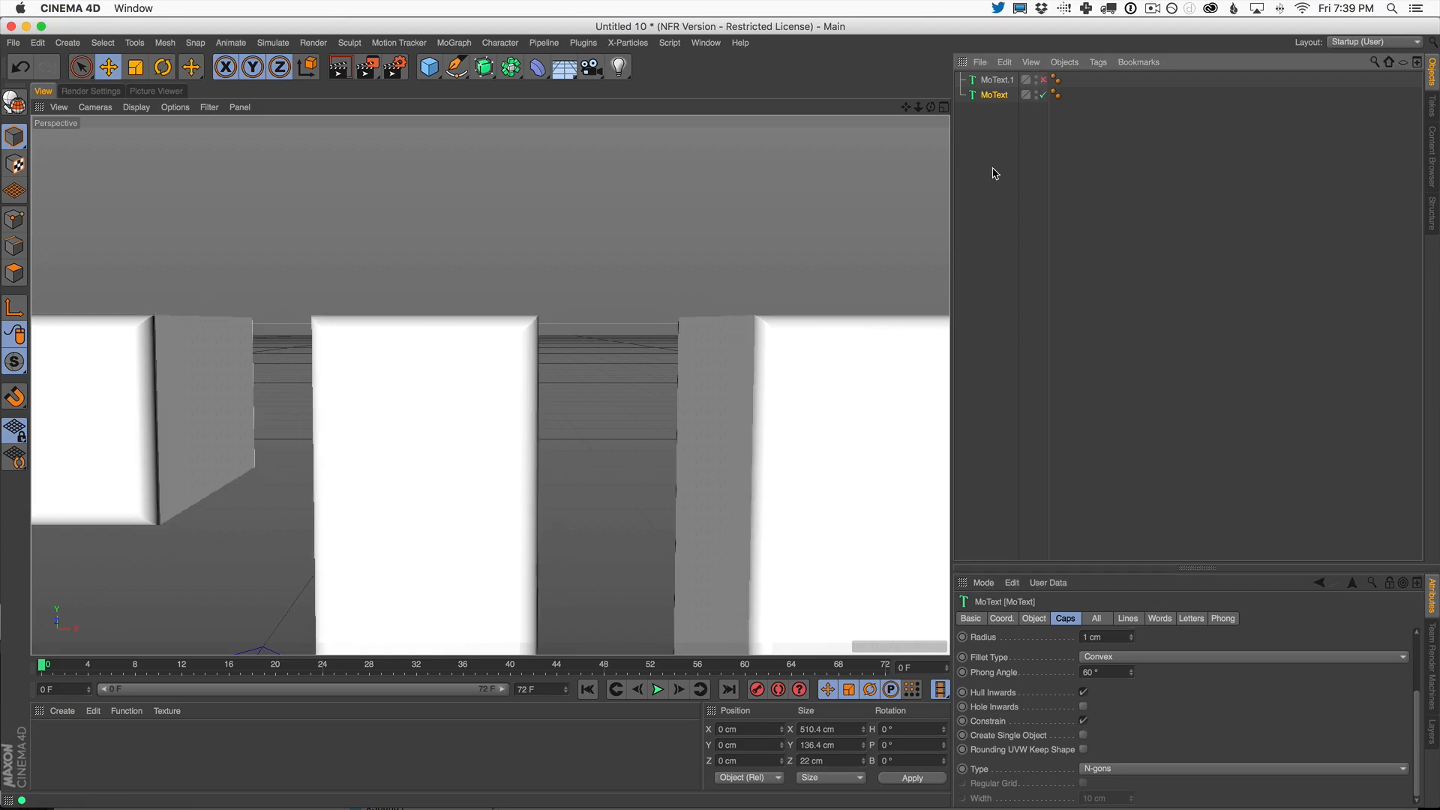
{"action": "right_click_drag", "start_coordinate": [559, 463], "coordinate": [412, 522], "text": "alt"}
{"action": "right_click_drag", "start_coordinate": [563, 505], "coordinate": [685, 353], "text": "alt"}
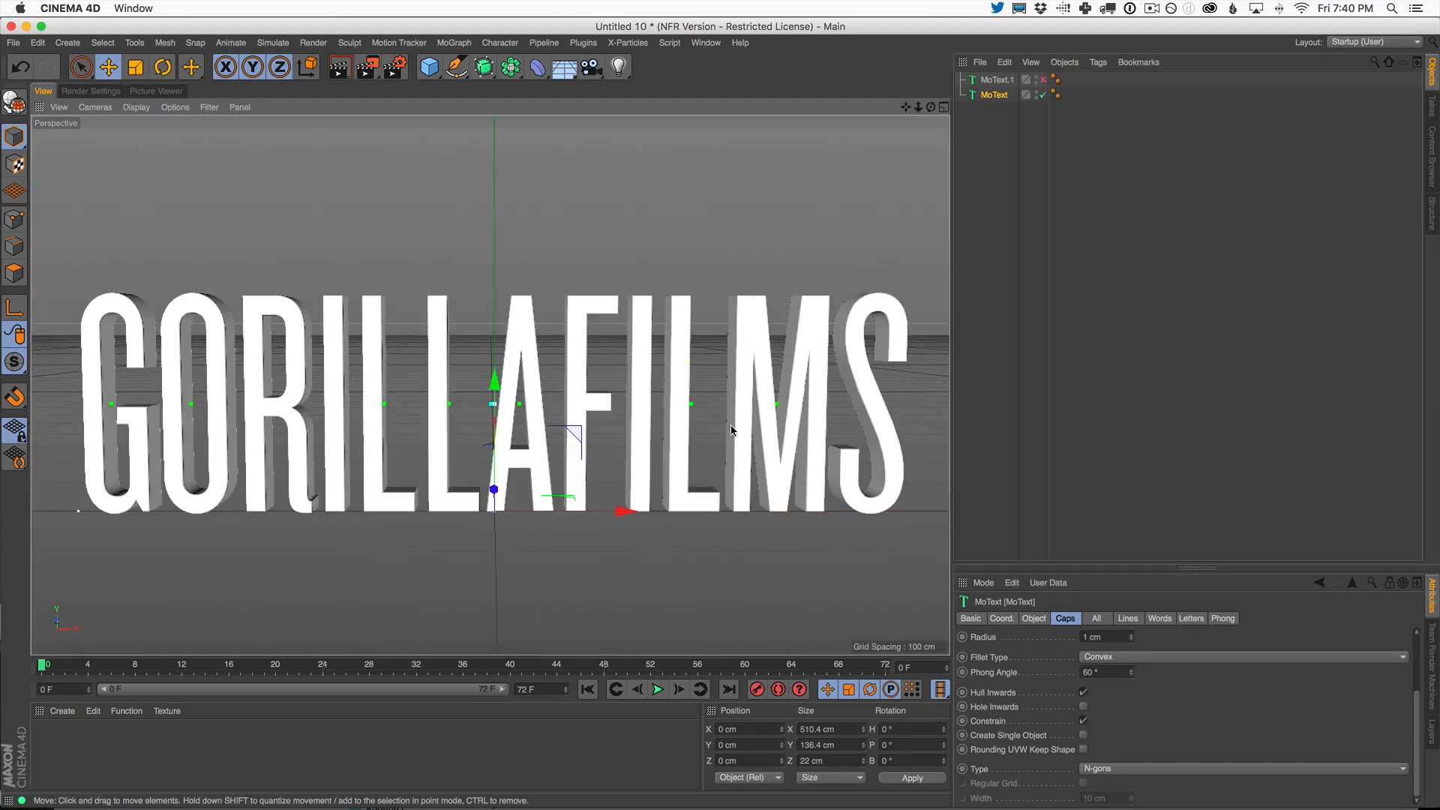
{"action": "left_click", "coordinate": [1084, 722]}
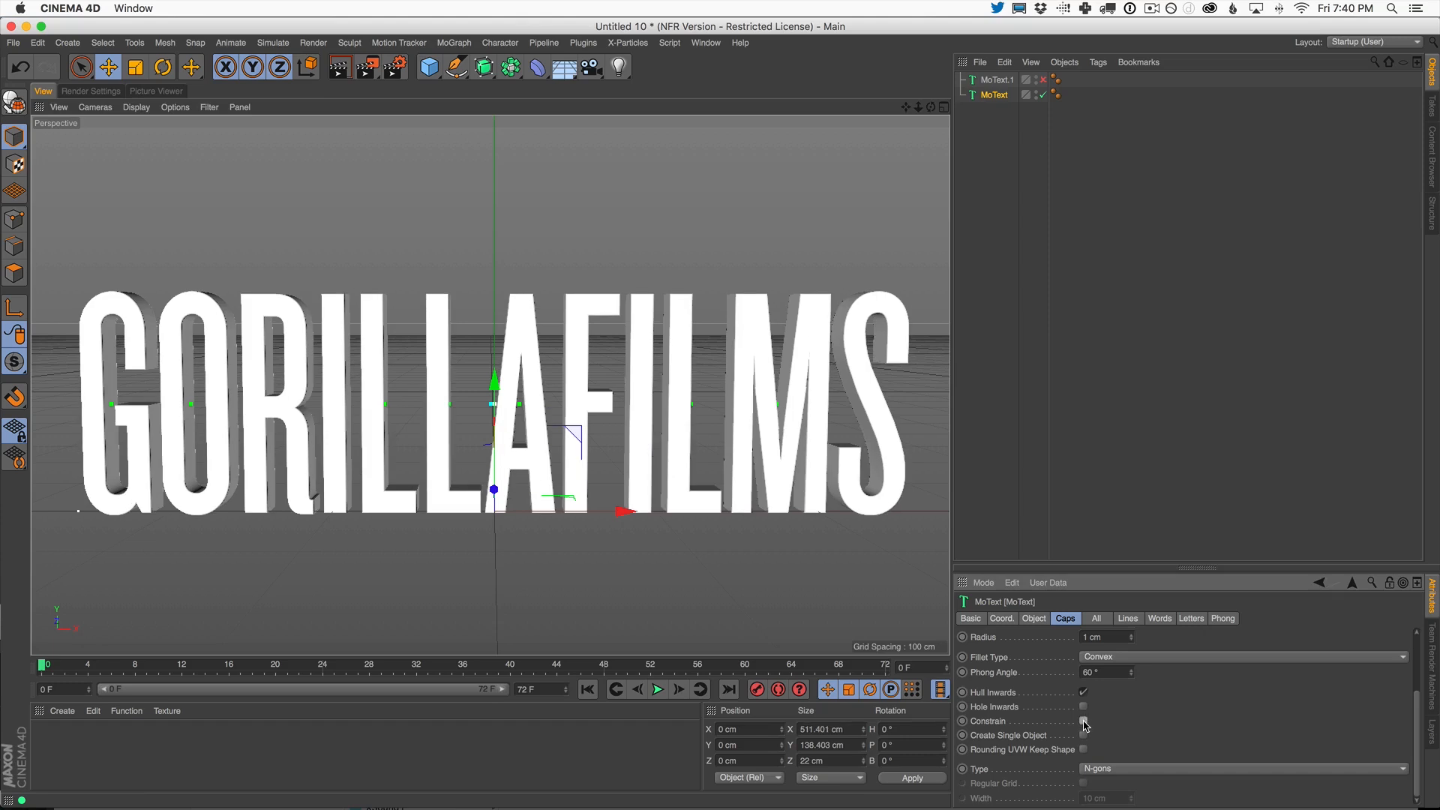
{"action": "left_click", "coordinate": [1084, 721]}
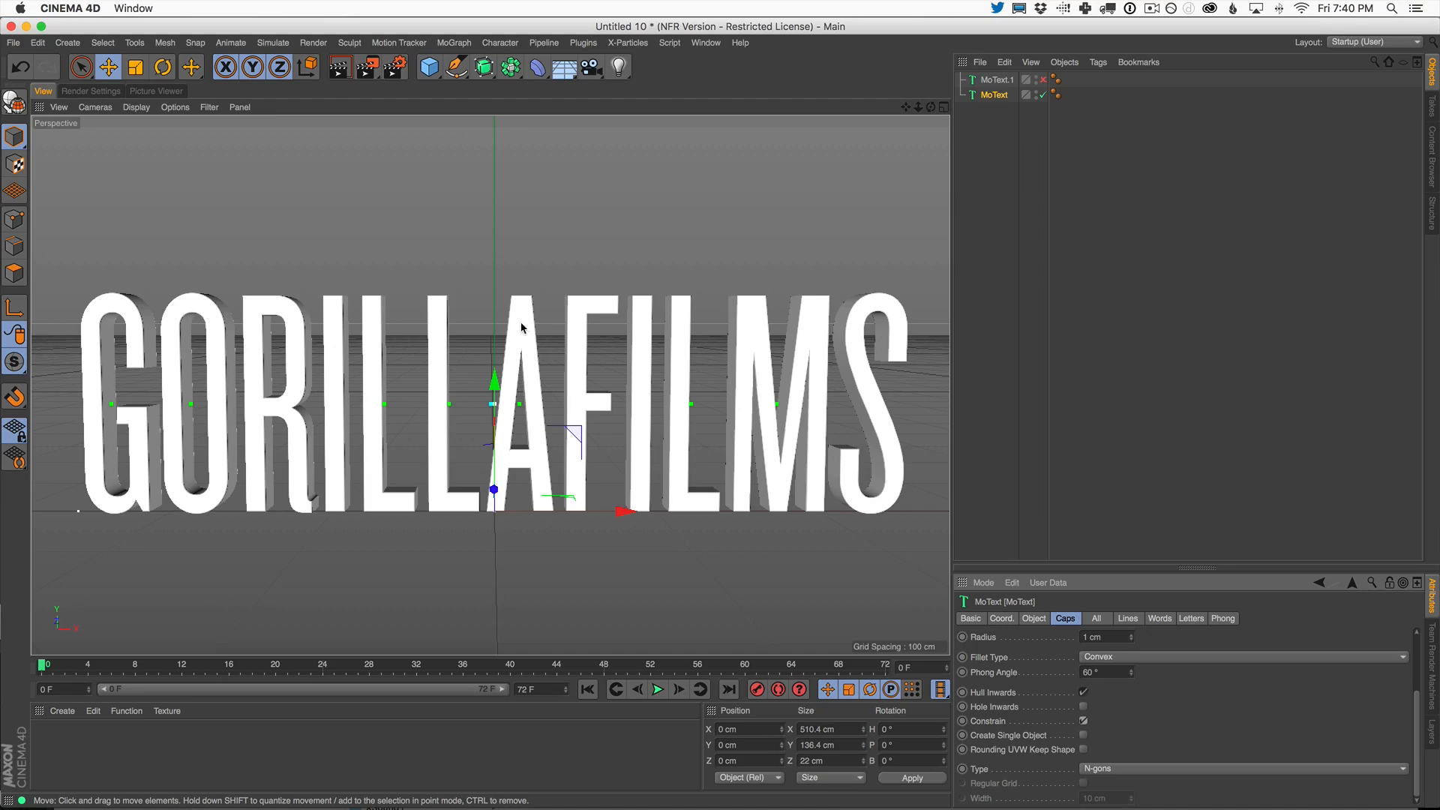
{"action": "scroll", "coordinate": [508, 231], "scroll_direction": "up", "scroll_amount": 10}
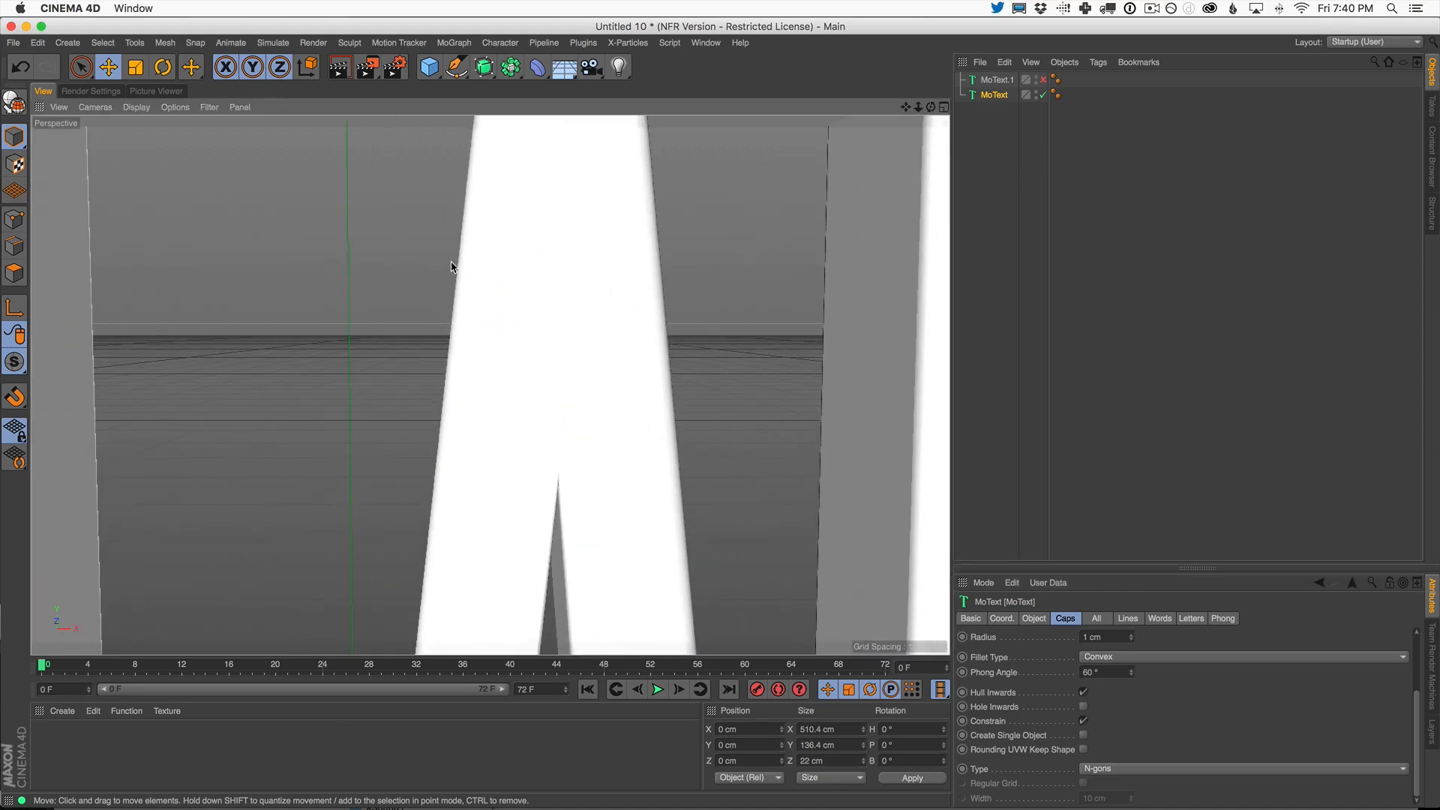
{"action": "scroll", "coordinate": [451, 266], "scroll_direction": "down", "scroll_amount": 5}
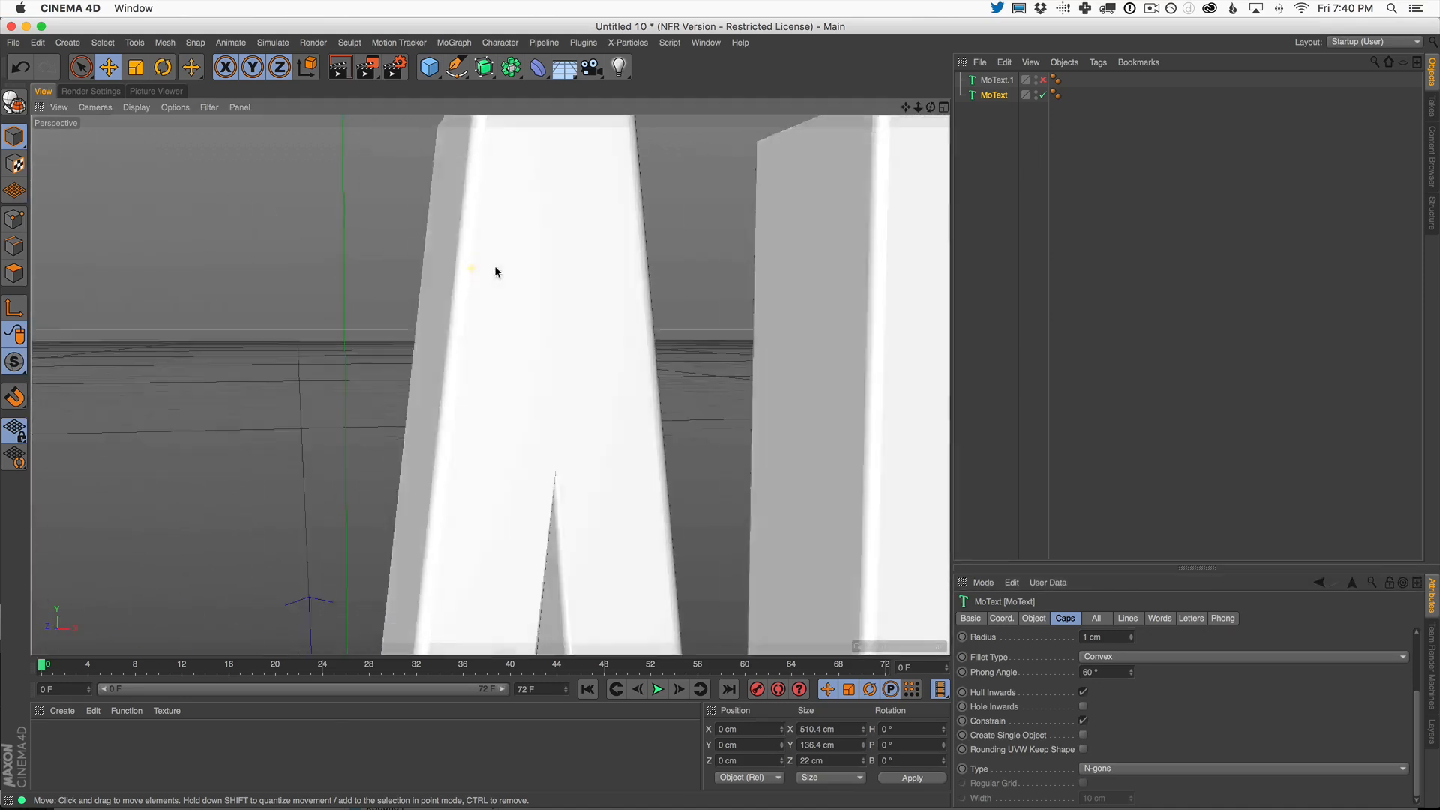
{"action": "scroll", "coordinate": [577, 382], "scroll_direction": "down", "scroll_amount": 10}
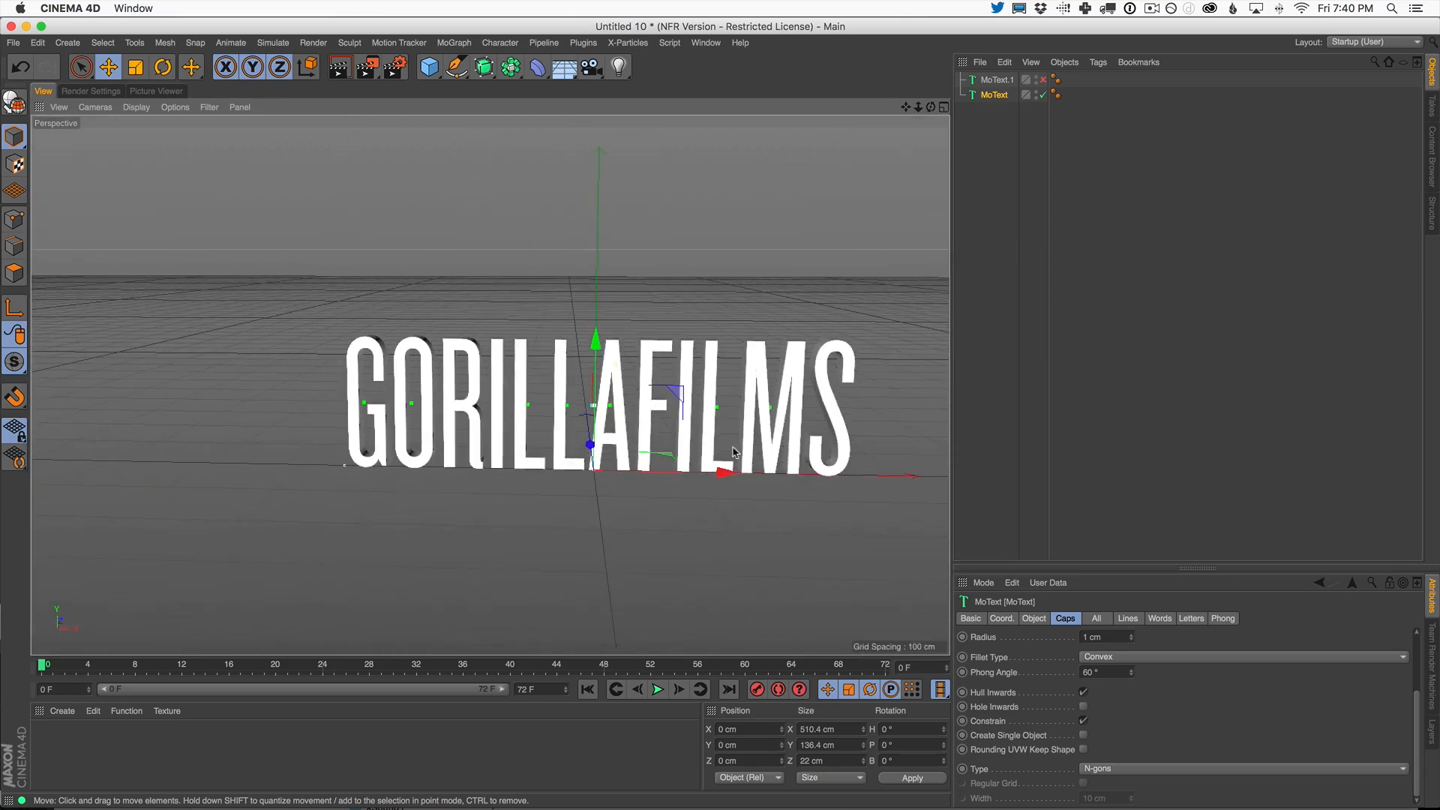
- Re-enable the duplicate MoText and examine how its rounded outline frames the letter fronts
{"action": "scroll", "coordinate": [630, 380], "scroll_direction": "up", "scroll_amount": 10}
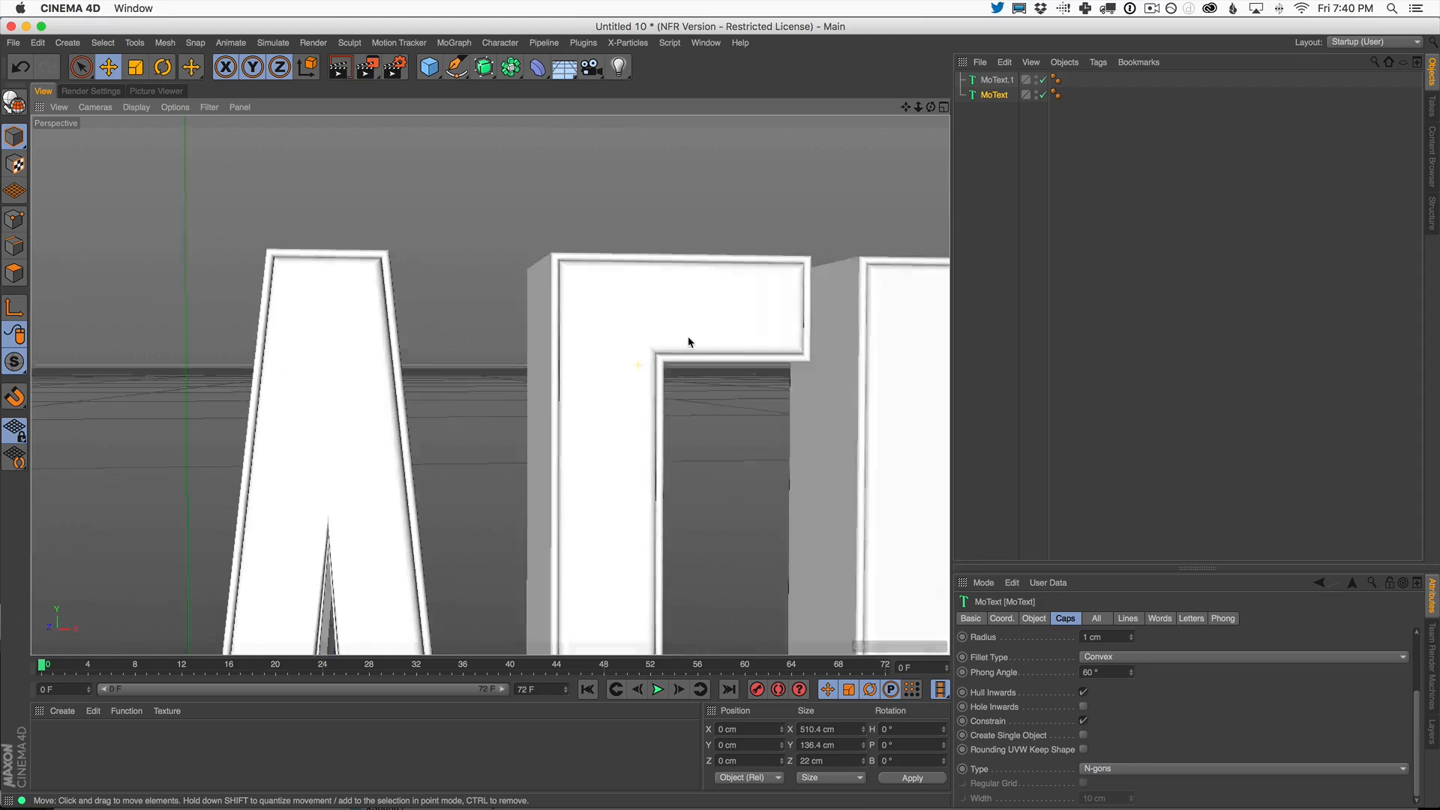
{"action": "left_click_drag", "start_coordinate": [688, 338], "coordinate": [740, 341], "text": "alt"}
{"action": "right_click_drag", "start_coordinate": [358, 279], "coordinate": [435, 238], "text": "alt"}
{"action": "left_click_drag", "start_coordinate": [388, 244], "coordinate": [314, 260], "text": "alt"}
{"action": "right_click_drag", "start_coordinate": [625, 149], "coordinate": [308, 314], "text": "alt"}
{"action": "left_click_drag", "start_coordinate": [607, 311], "coordinate": [666, 230], "text": "alt"}
{"action": "middle_click_drag", "start_coordinate": [666, 230], "coordinate": [597, 308], "text": "alt"}
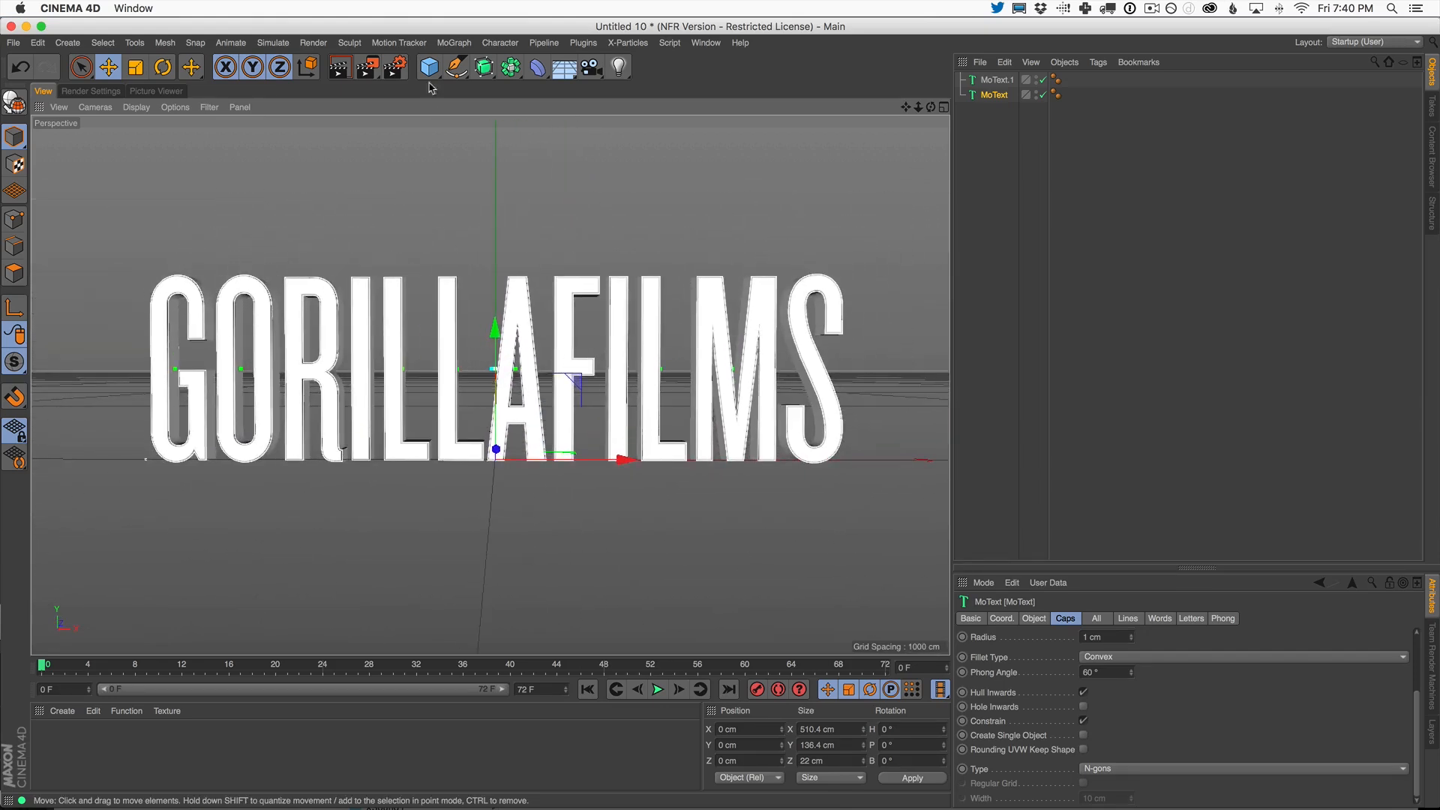
- Render a preview of the outlined GORILLAFILMS text in the viewport
{"action": "left_click", "coordinate": [340, 68]}
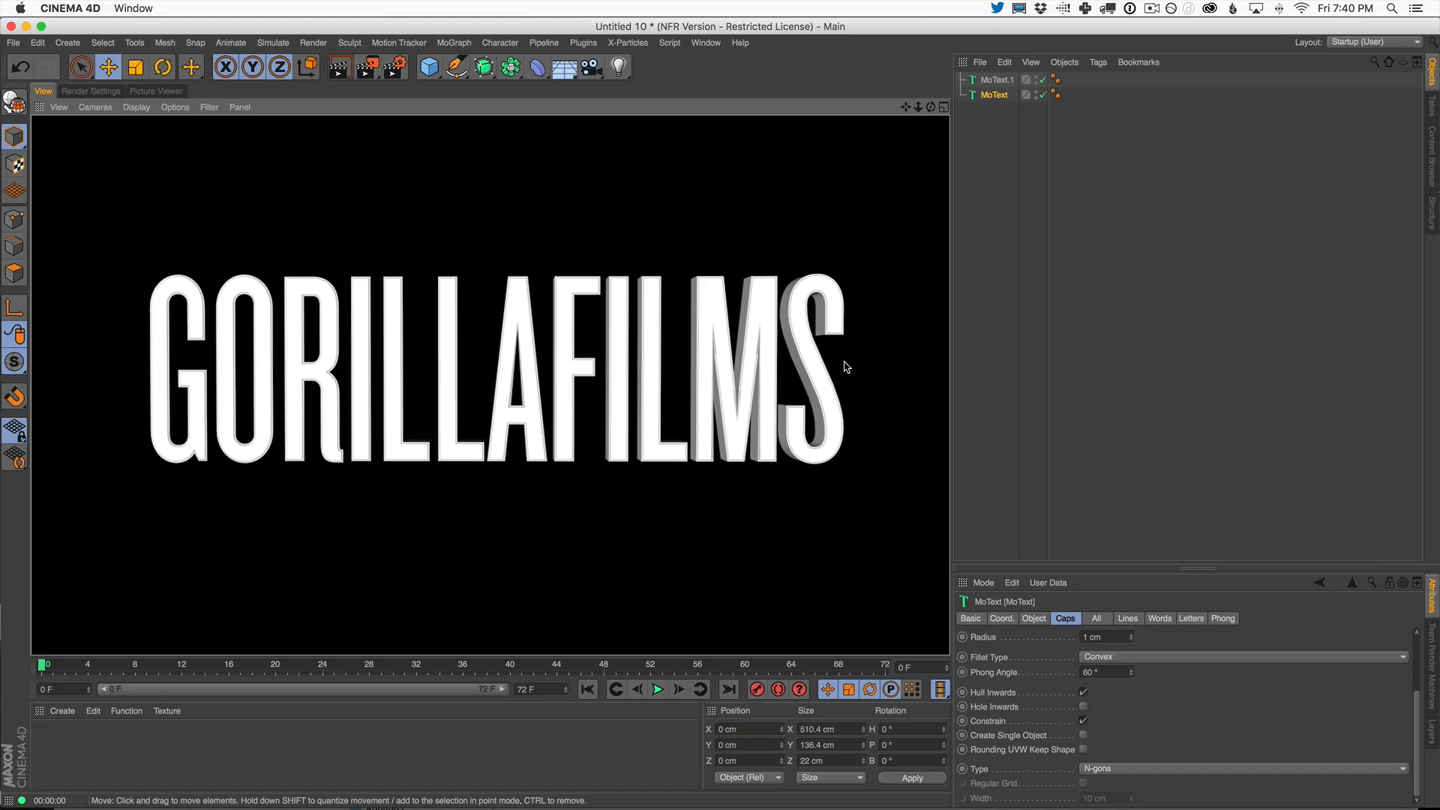
{"action": "left_click", "coordinate": [564, 398]}
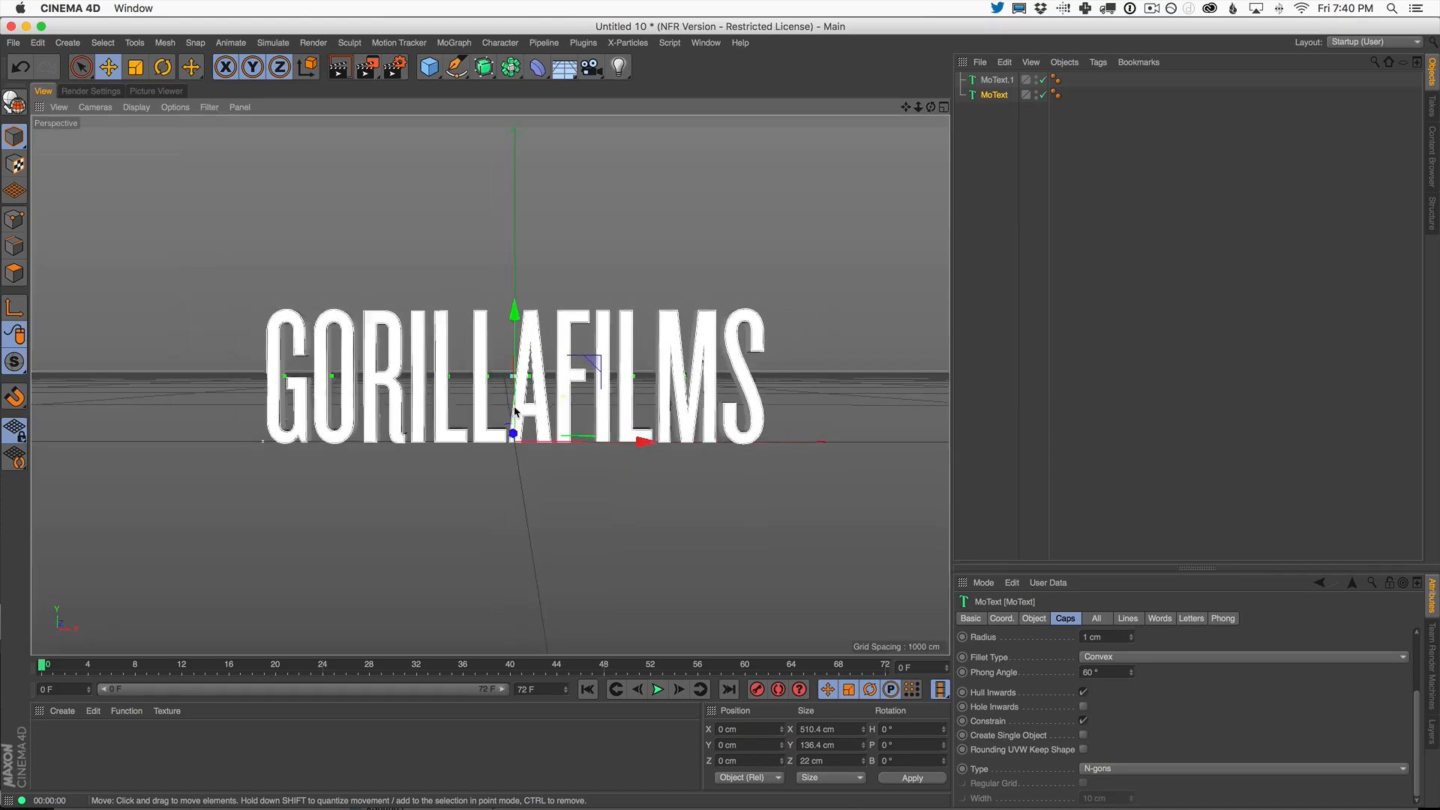
{"action": "right_click_drag", "start_coordinate": [518, 409], "coordinate": [519, 302], "text": "alt"}
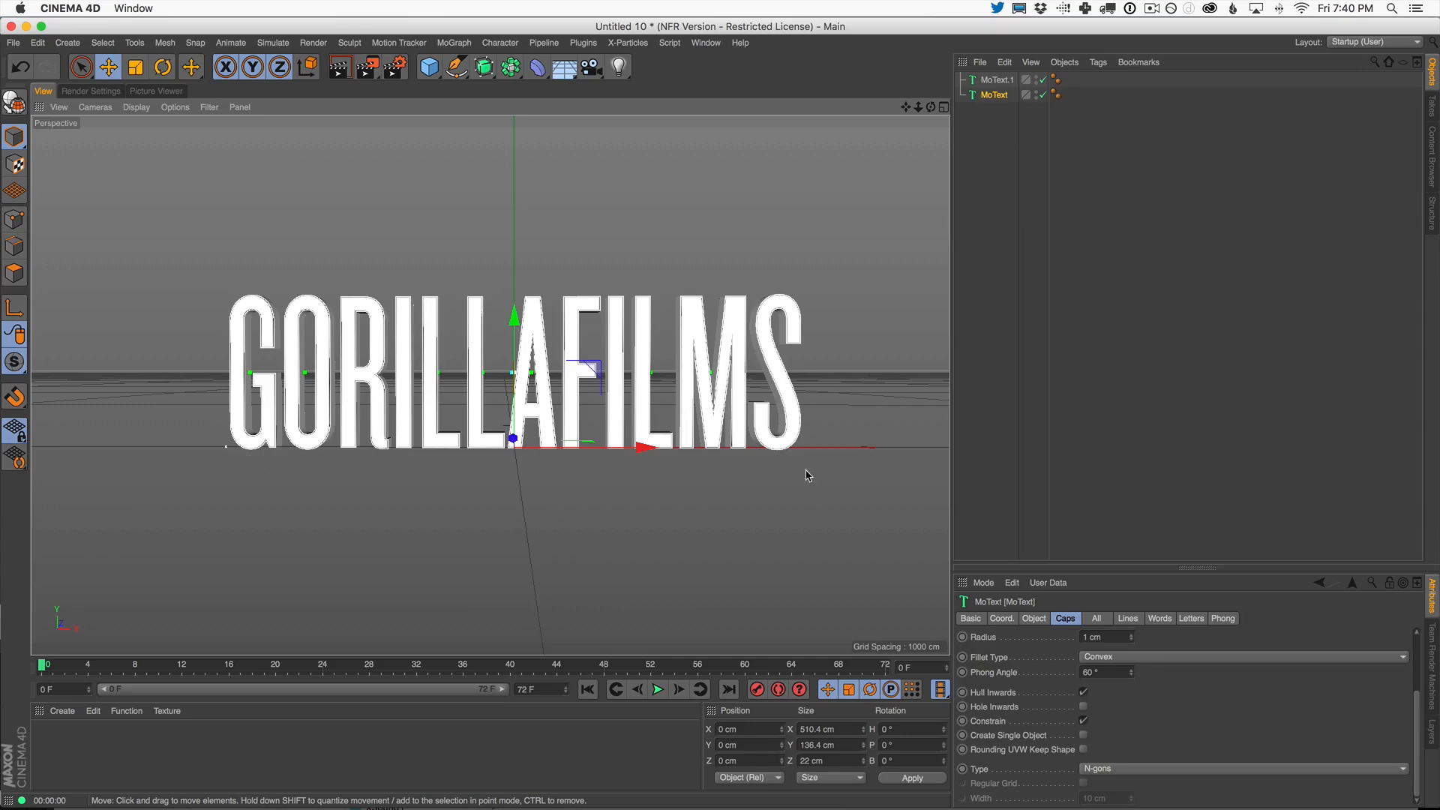
{"action": "left_click", "coordinate": [62, 711]}
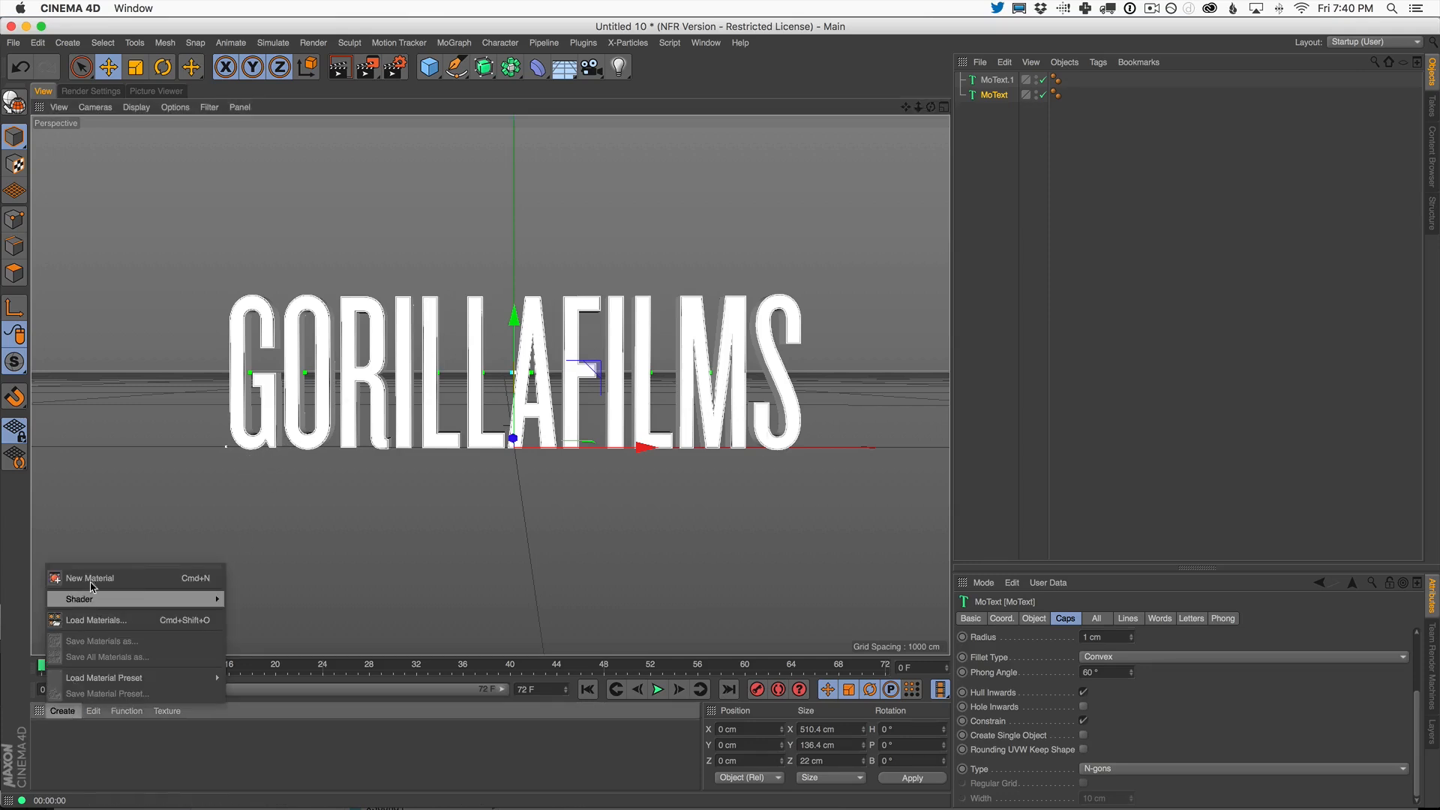
{"action": "left_click", "coordinate": [530, 135]}
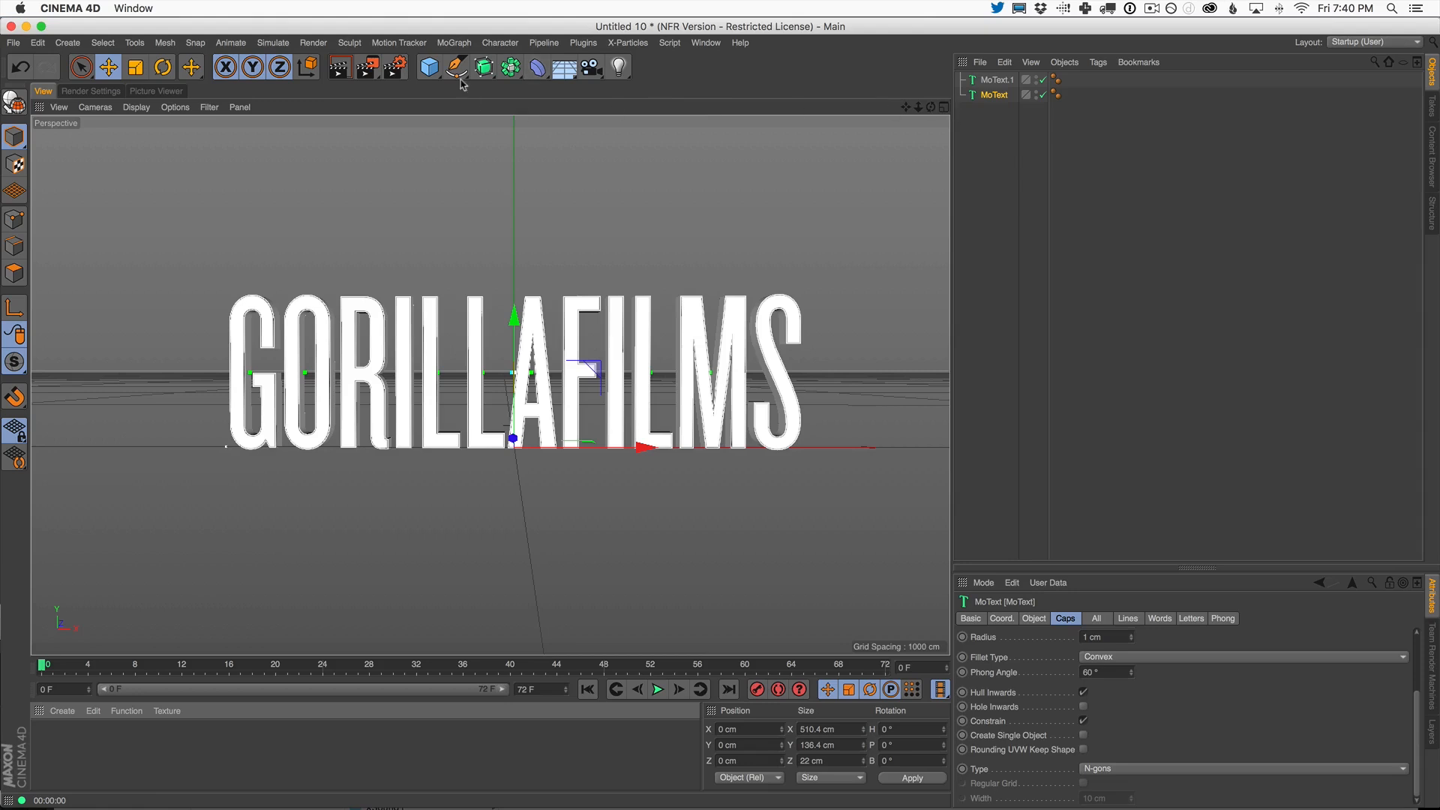
- Add a null and group both MoText objects under it
{"action": "left_click_drag", "start_coordinate": [432, 70], "coordinate": [516, 81]}
{"action": "left_click_drag", "start_coordinate": [1006, 143], "coordinate": [984, 89]}
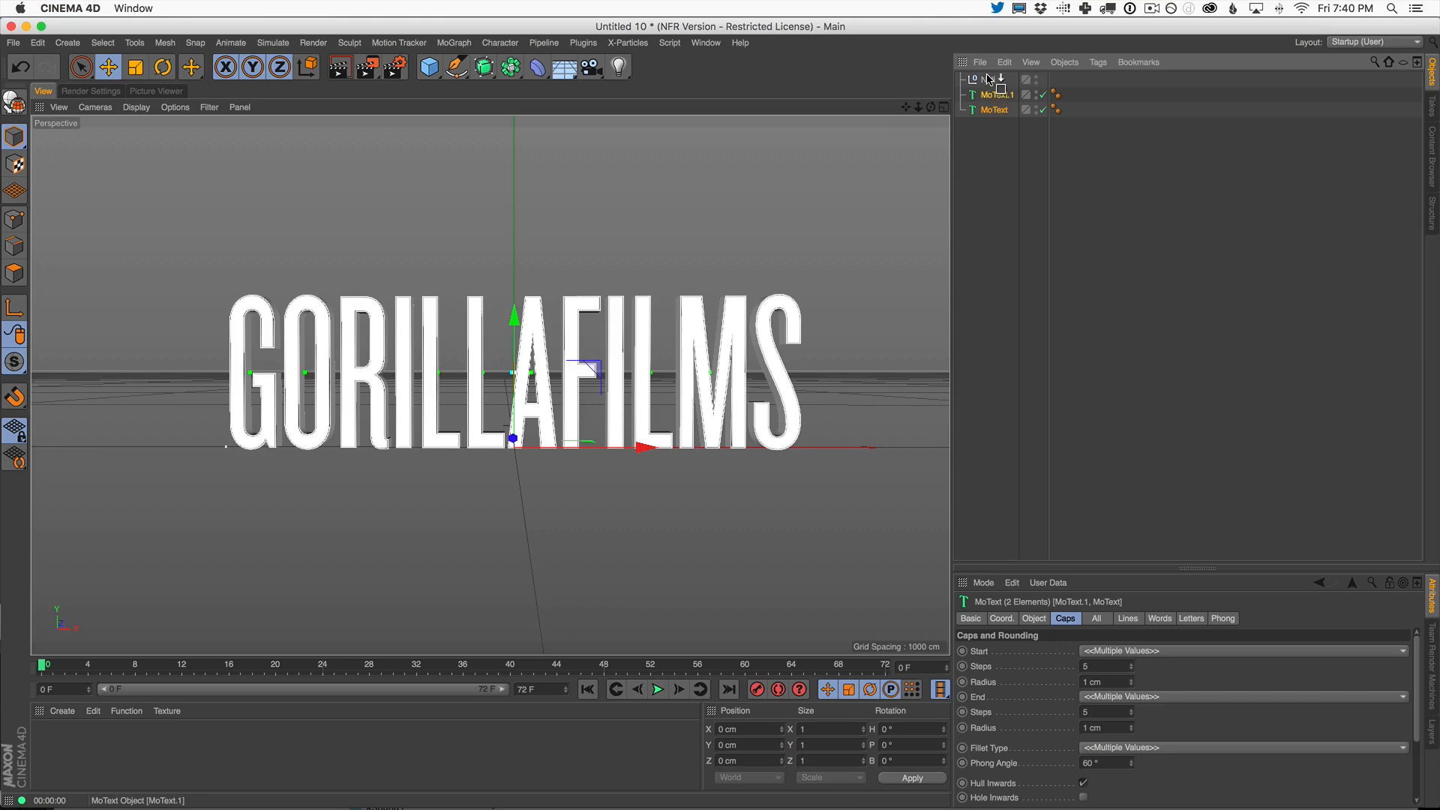
{"action": "left_click_drag", "start_coordinate": [989, 79], "coordinate": [989, 79]}
{"action": "left_click", "coordinate": [1003, 129]}
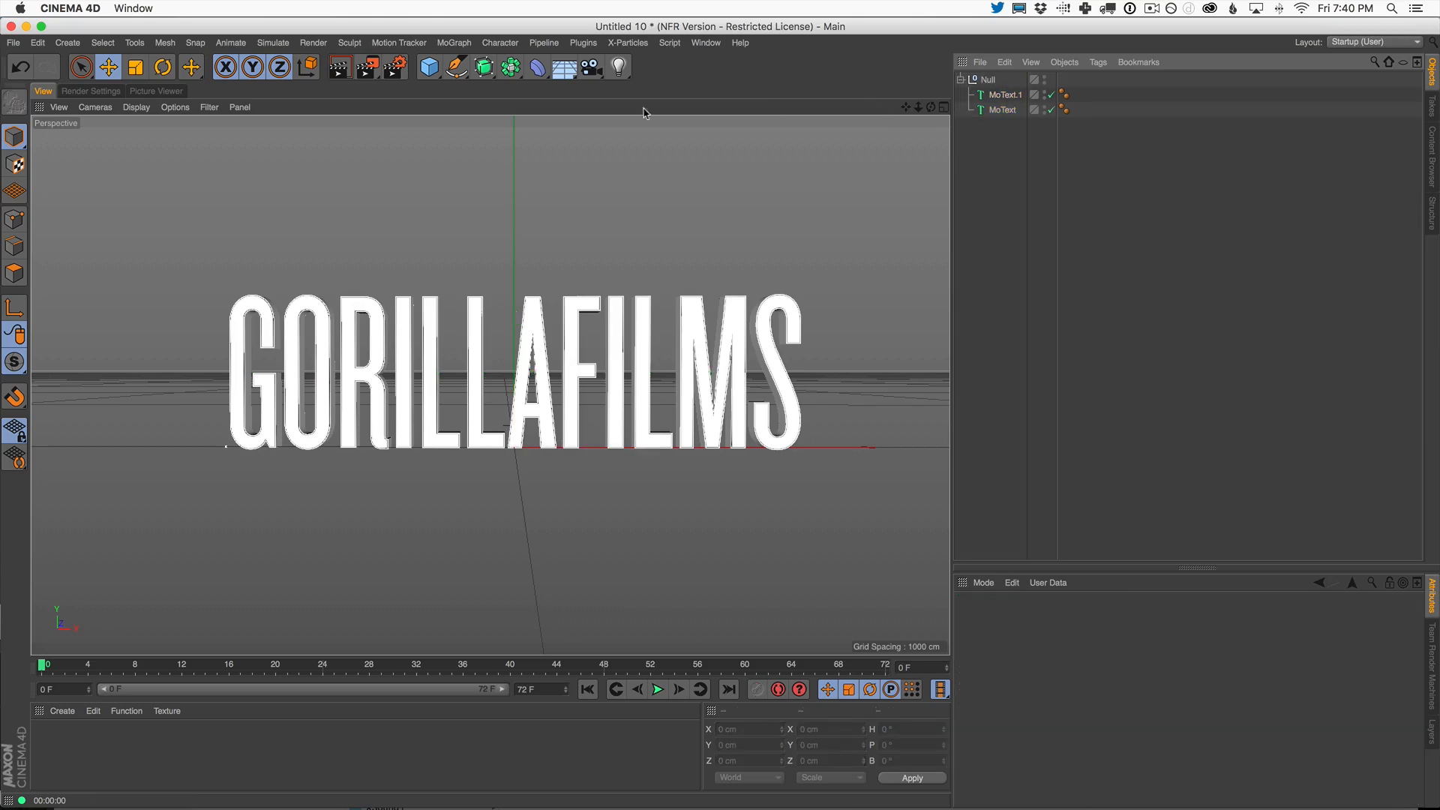
- Add a Bulge deformer as a child of the original MoText and fit it to its parent
{"action": "left_click", "coordinate": [433, 71]}
{"action": "left_click_drag", "start_coordinate": [538, 67], "coordinate": [601, 88]}
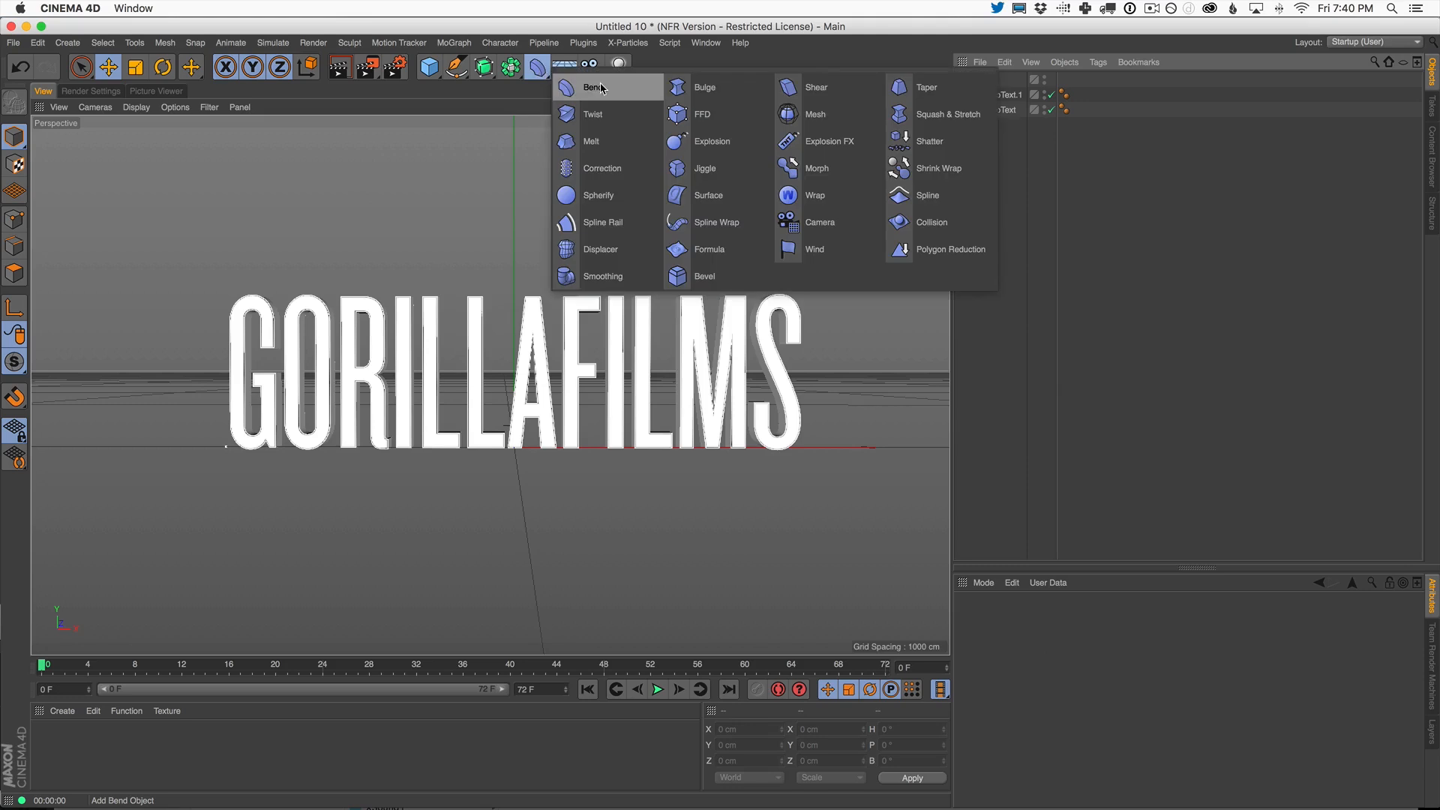
{"action": "left_click", "coordinate": [718, 93]}
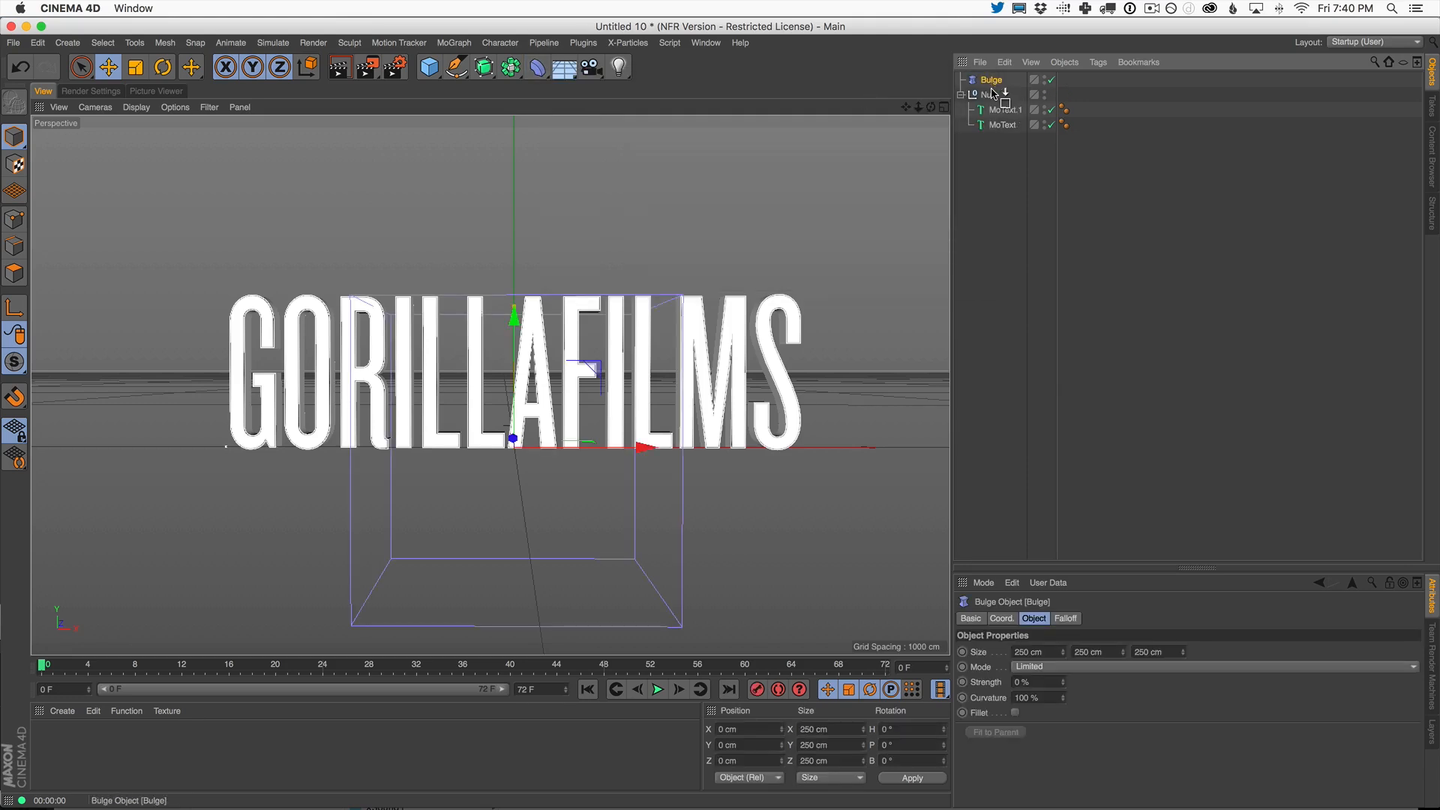
{"action": "left_click_drag", "start_coordinate": [993, 93], "coordinate": [1002, 125]}
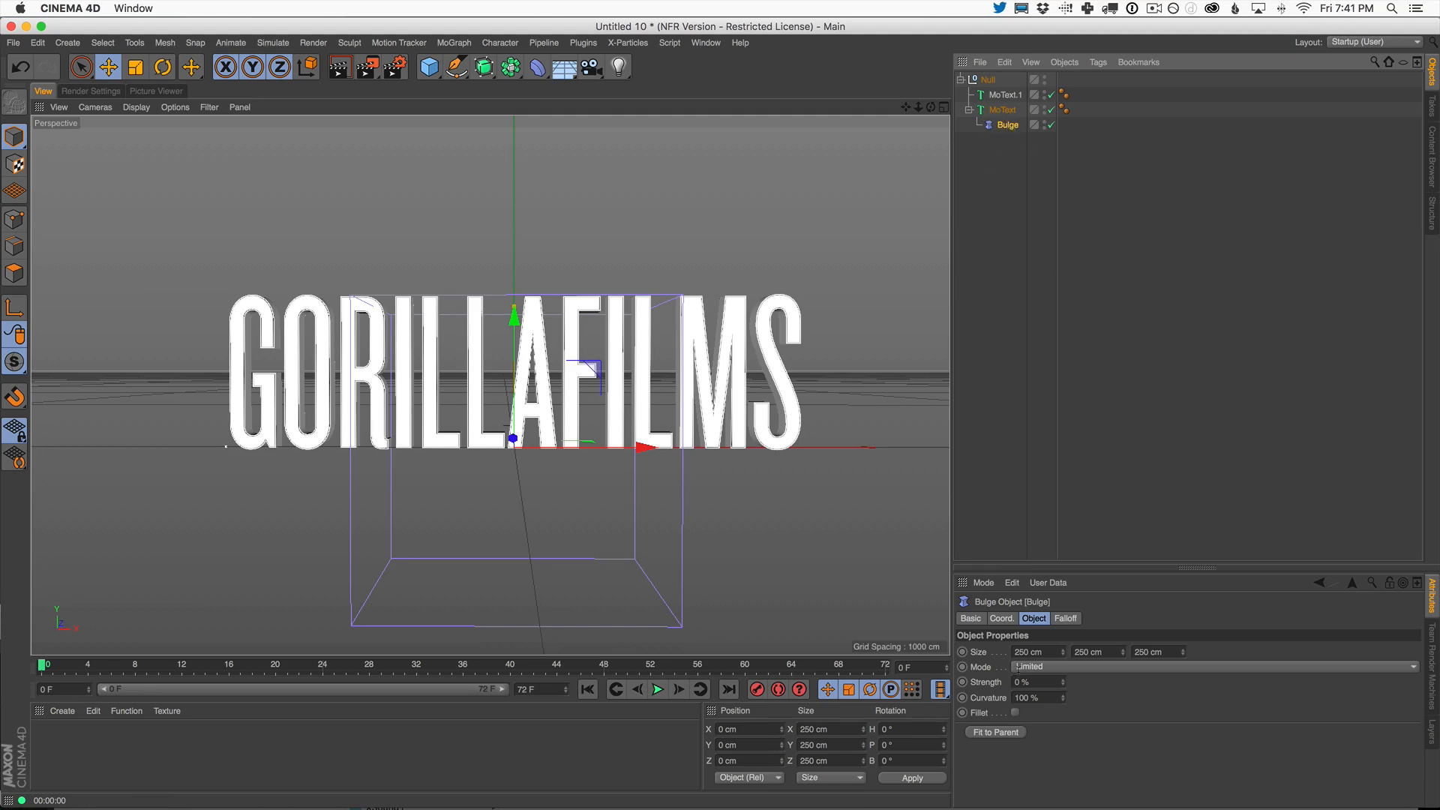
{"action": "left_click", "coordinate": [1002, 733]}
{"action": "left_click_drag", "start_coordinate": [569, 334], "coordinate": [507, 390], "text": "alt"}
{"action": "middle_click_drag", "start_coordinate": [504, 394], "coordinate": [431, 325], "text": "alt"}
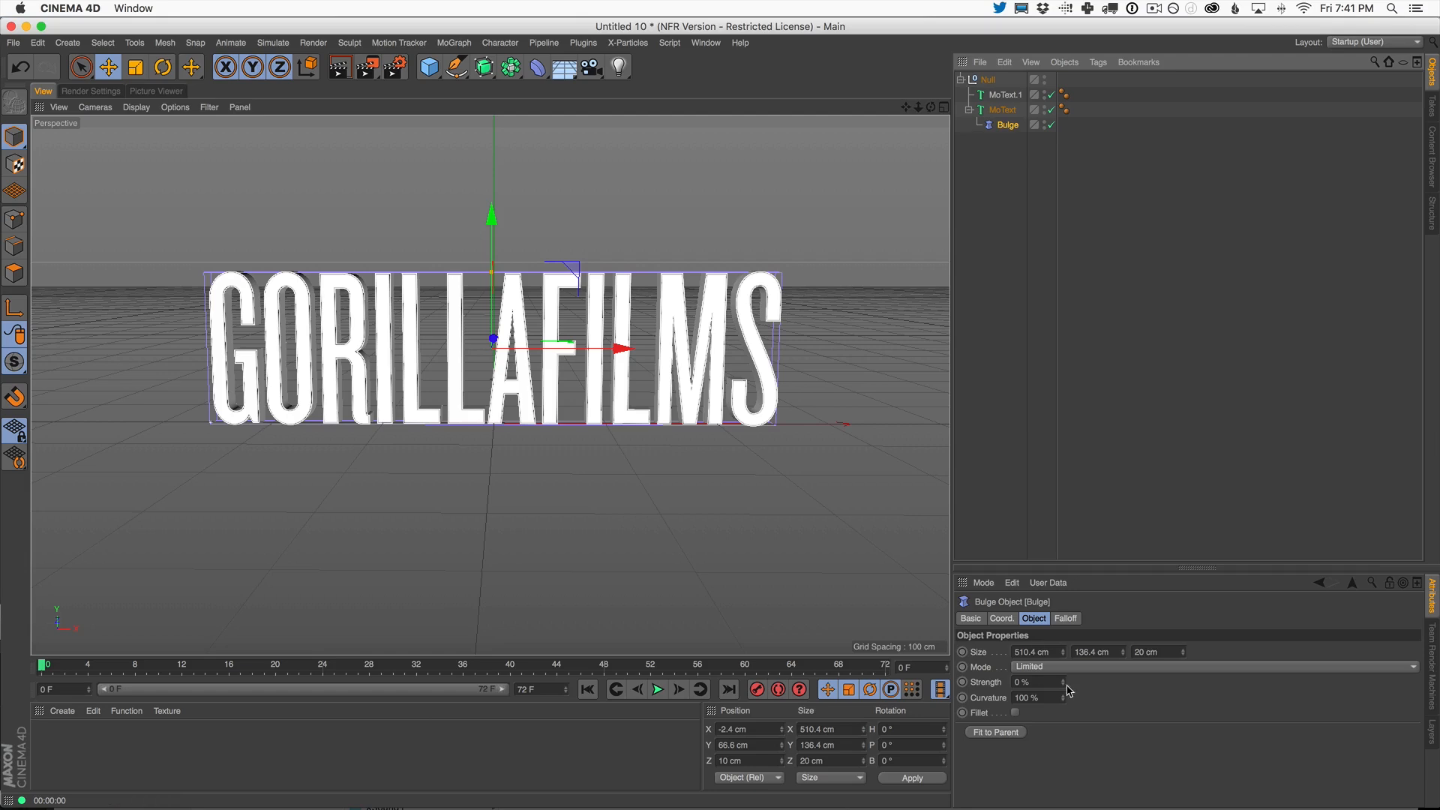
- Set the Bulge strength to -71% and rotate the deformer to a 90° bank angle
{"action": "left_click_drag", "start_coordinate": [1063, 683], "coordinate": [1078, 736]}
{"action": "key", "text": "r"}
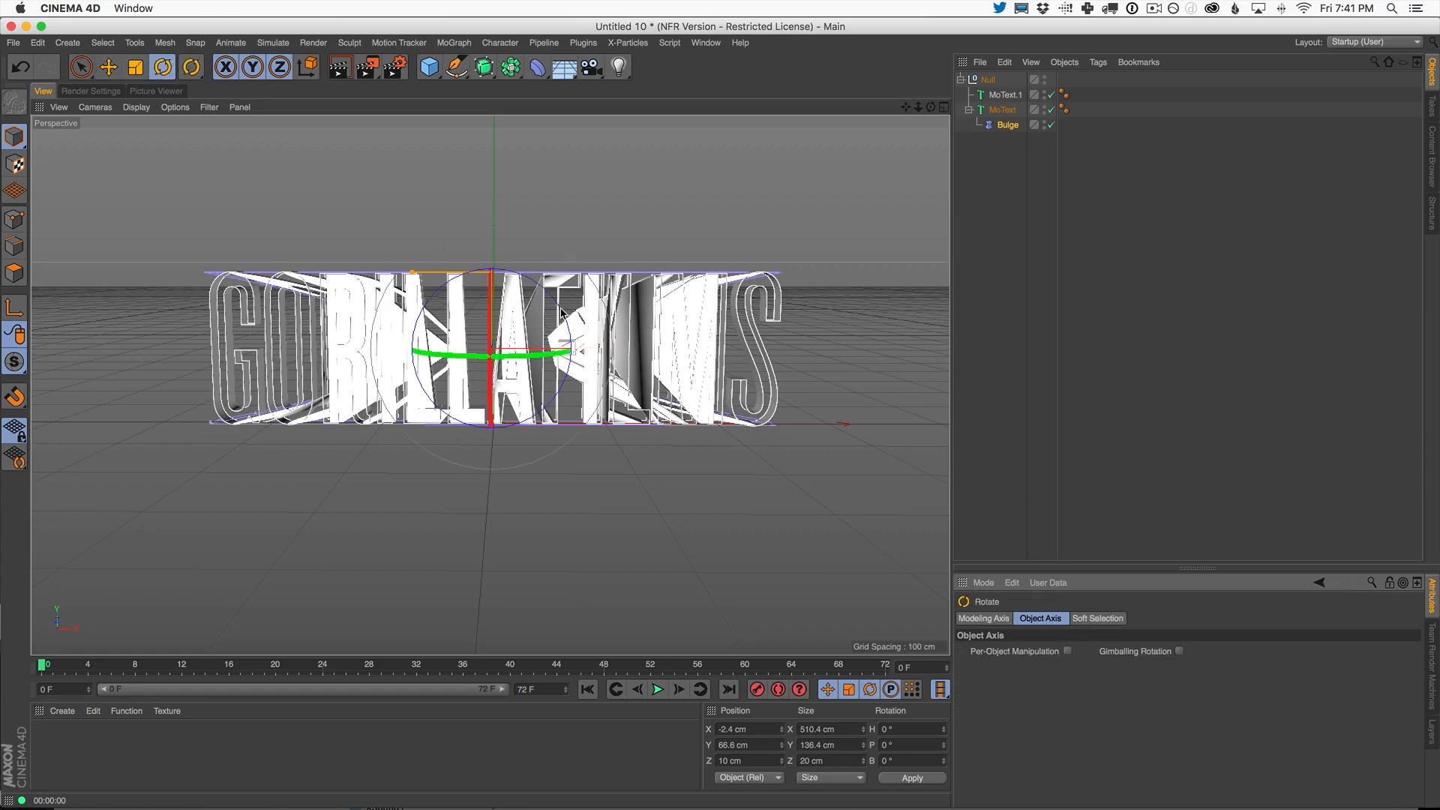
{"action": "left_click_drag", "start_coordinate": [568, 330], "coordinate": [525, 426]}
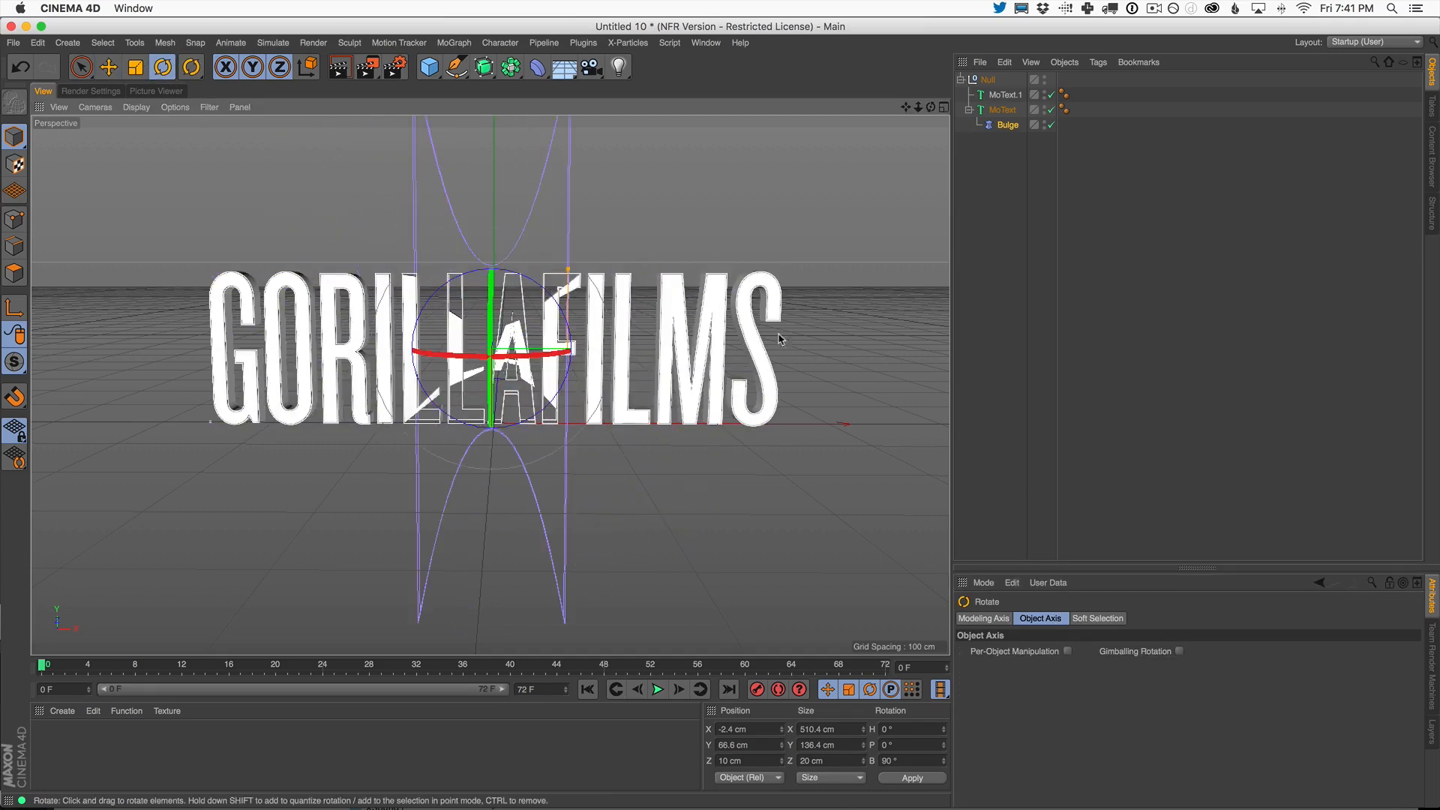
- Refit the rotated Bulge deformer to its parent text and disable the duplicate MoText
{"action": "left_click", "coordinate": [1008, 126]}
{"action": "left_click", "coordinate": [997, 732]}
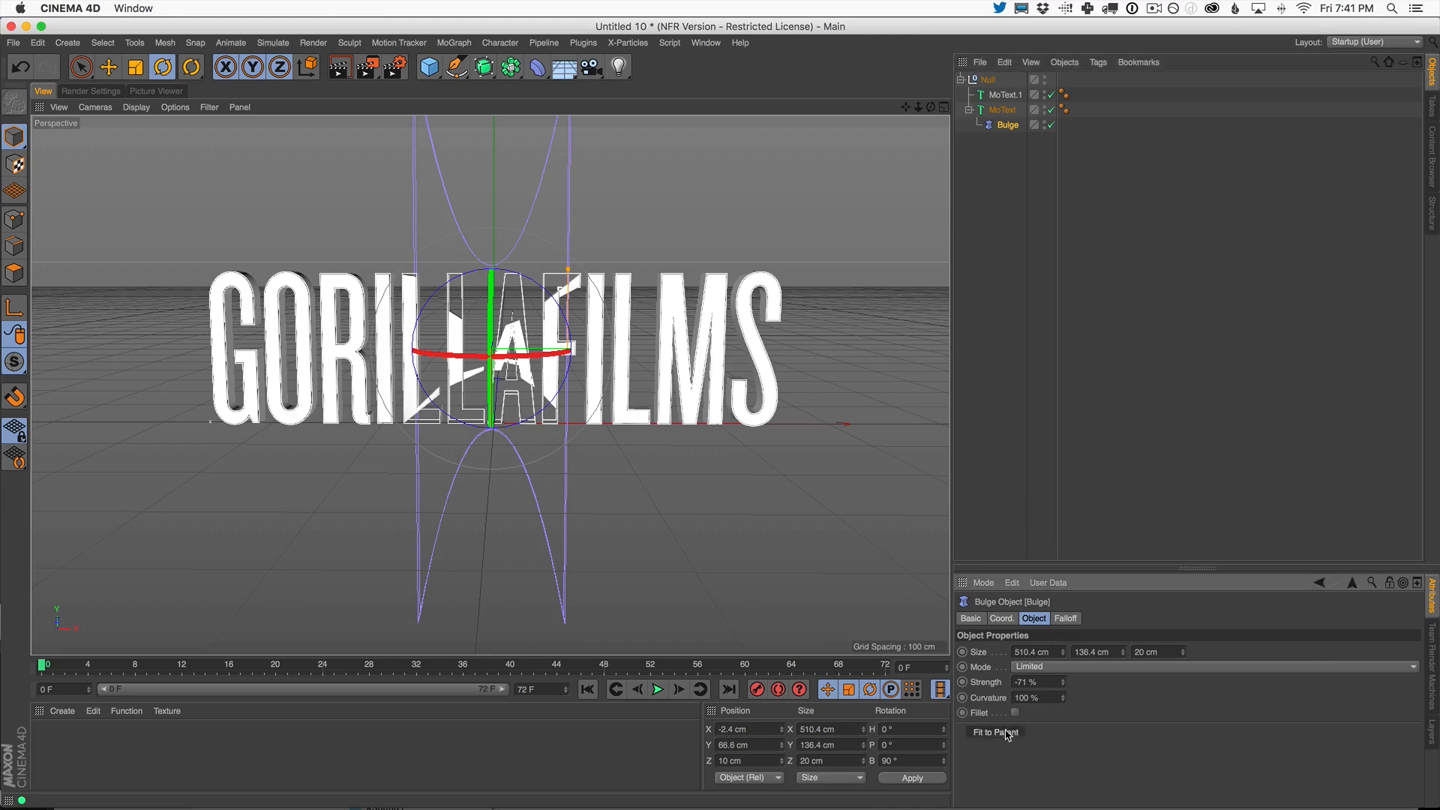
{"action": "left_click", "coordinate": [1051, 95]}
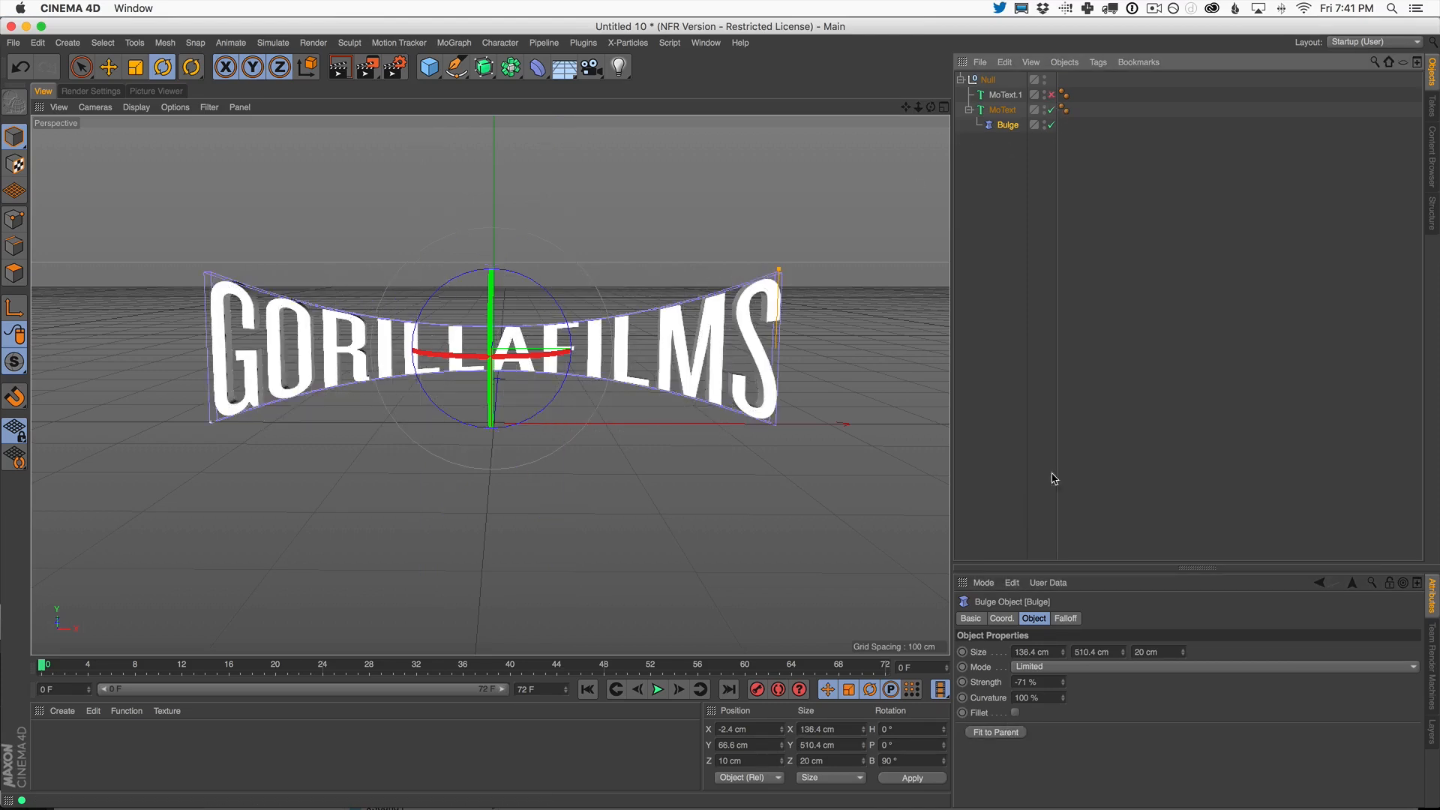
{"action": "key", "text": "e"}
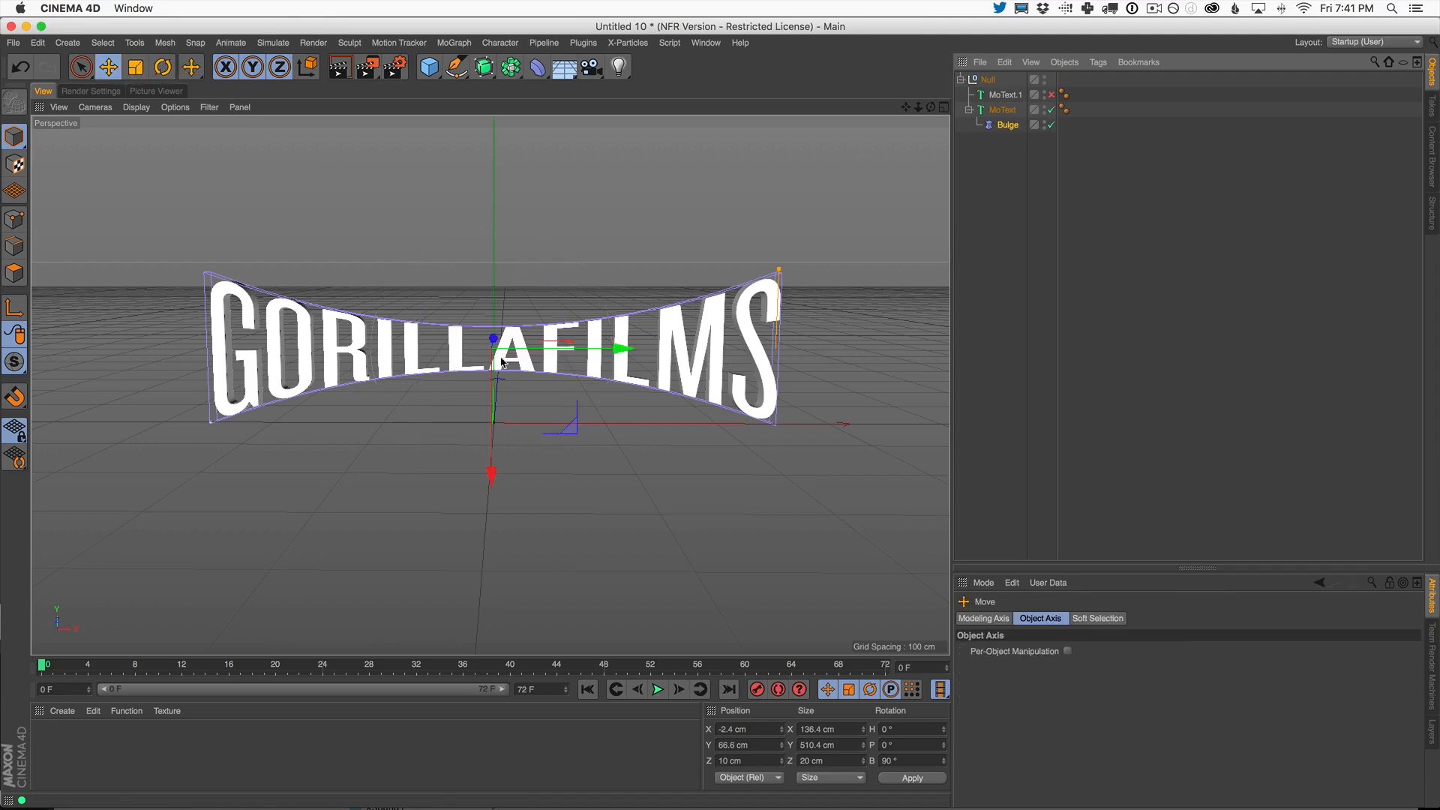
- Raise the Bulge deformer to about Y 132 cm above the text and set its strength to -54%
{"action": "left_click_drag", "start_coordinate": [493, 469], "coordinate": [494, 402]}
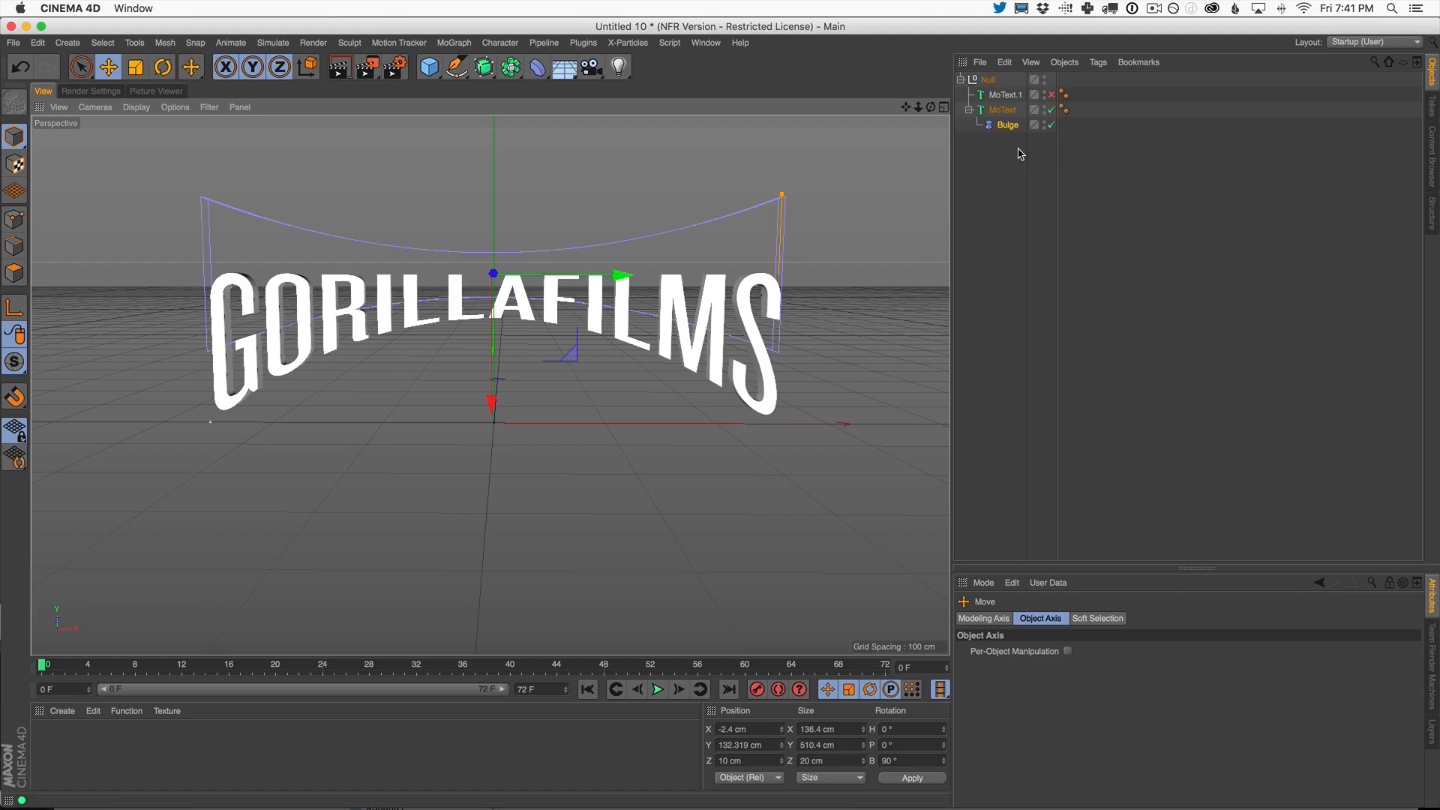
{"action": "left_click", "coordinate": [1007, 124]}
{"action": "left_click_drag", "start_coordinate": [1063, 686], "coordinate": [1066, 677]}
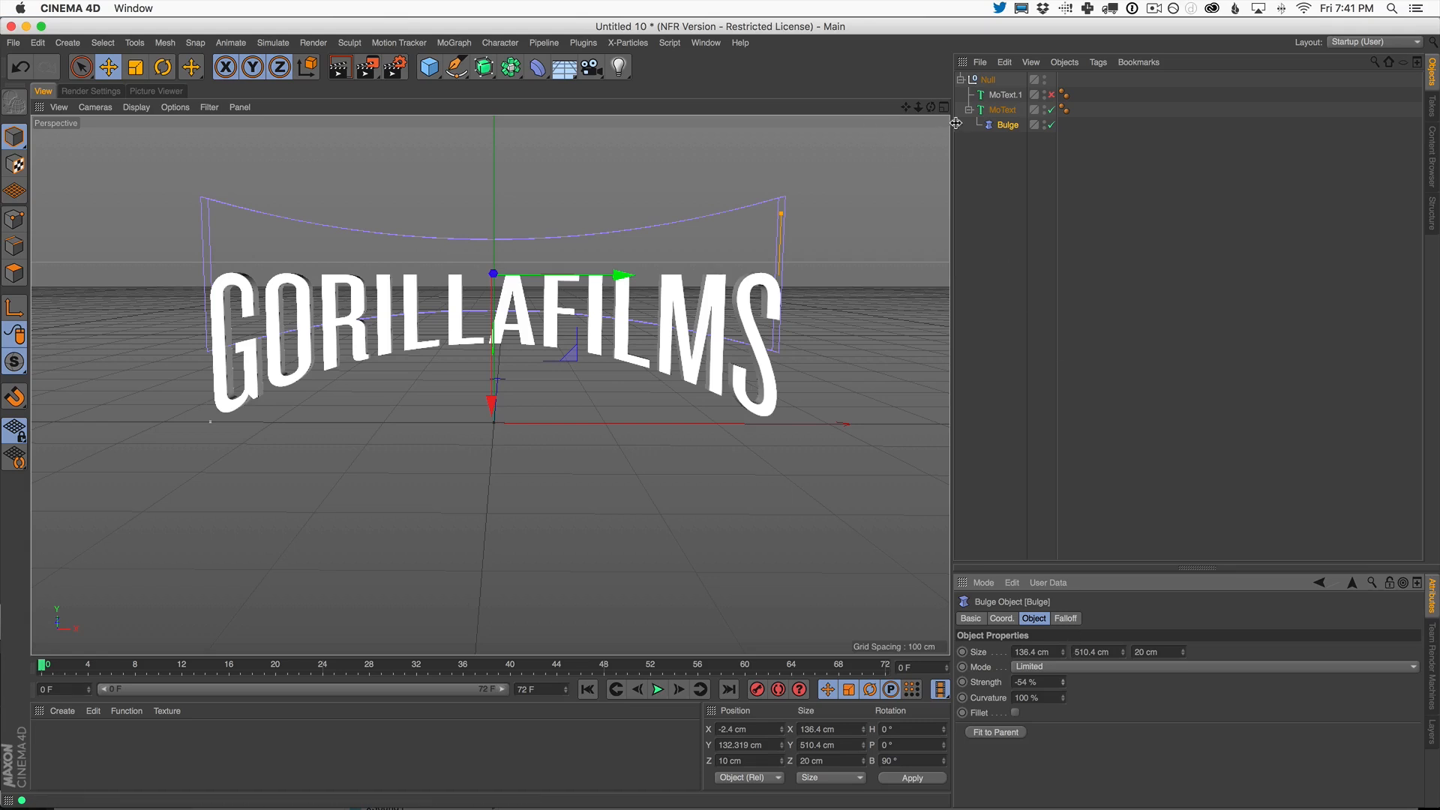
- Enable the duplicate MoText and move the Bulge directly under the Null so it deforms both text objects
{"action": "left_click", "coordinate": [1052, 95]}
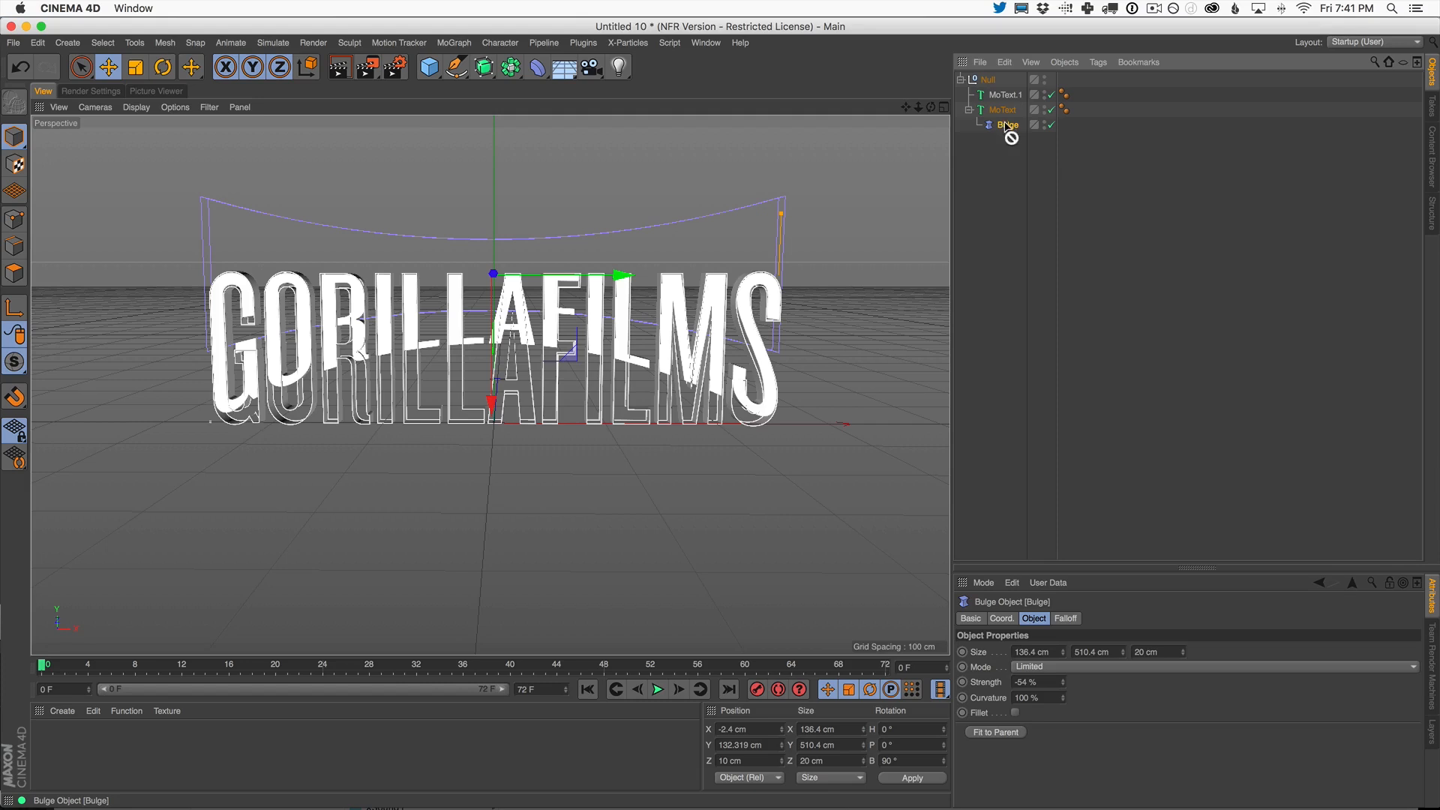
{"action": "left_click_drag", "start_coordinate": [1006, 124], "coordinate": [1024, 81]}
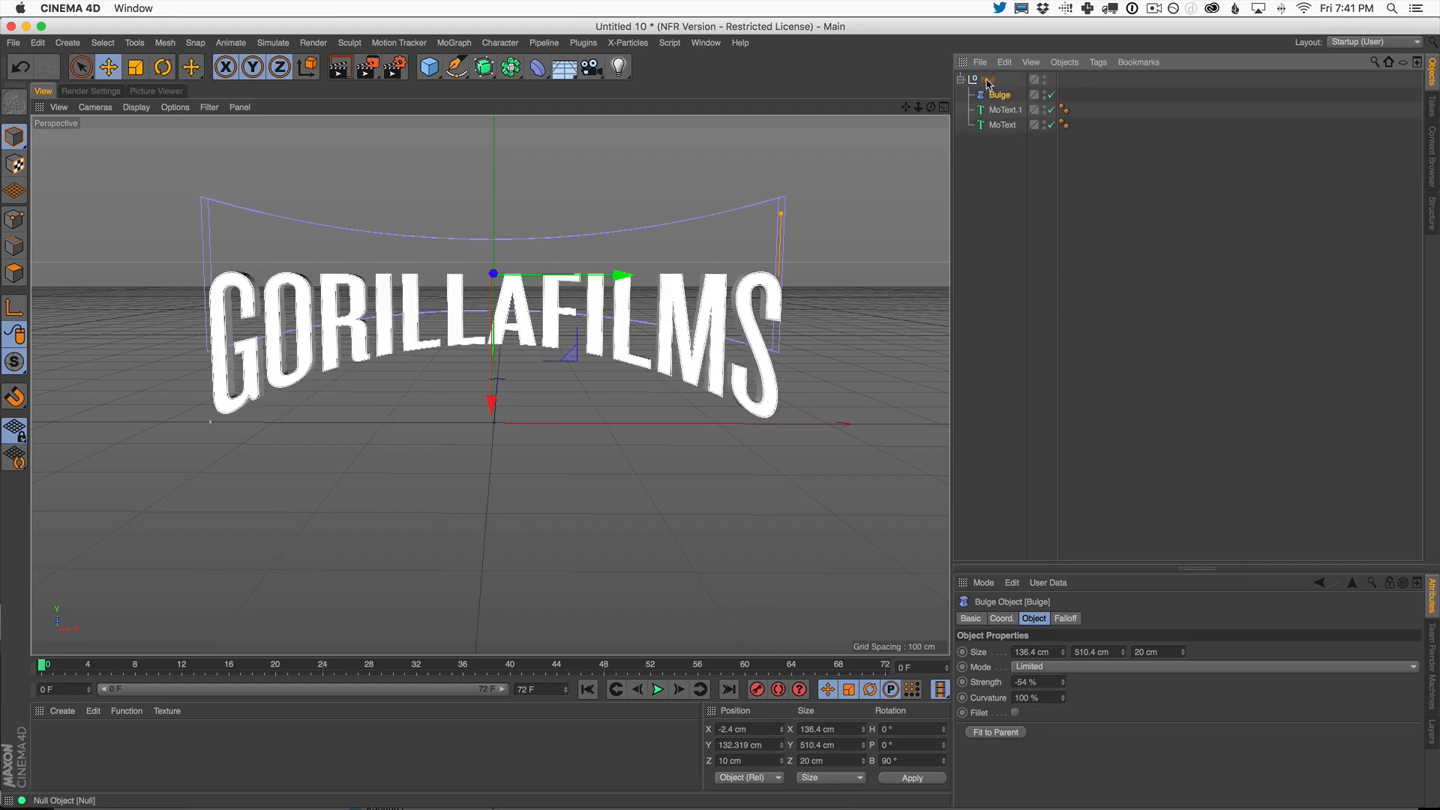
{"action": "left_click", "coordinate": [988, 81]}
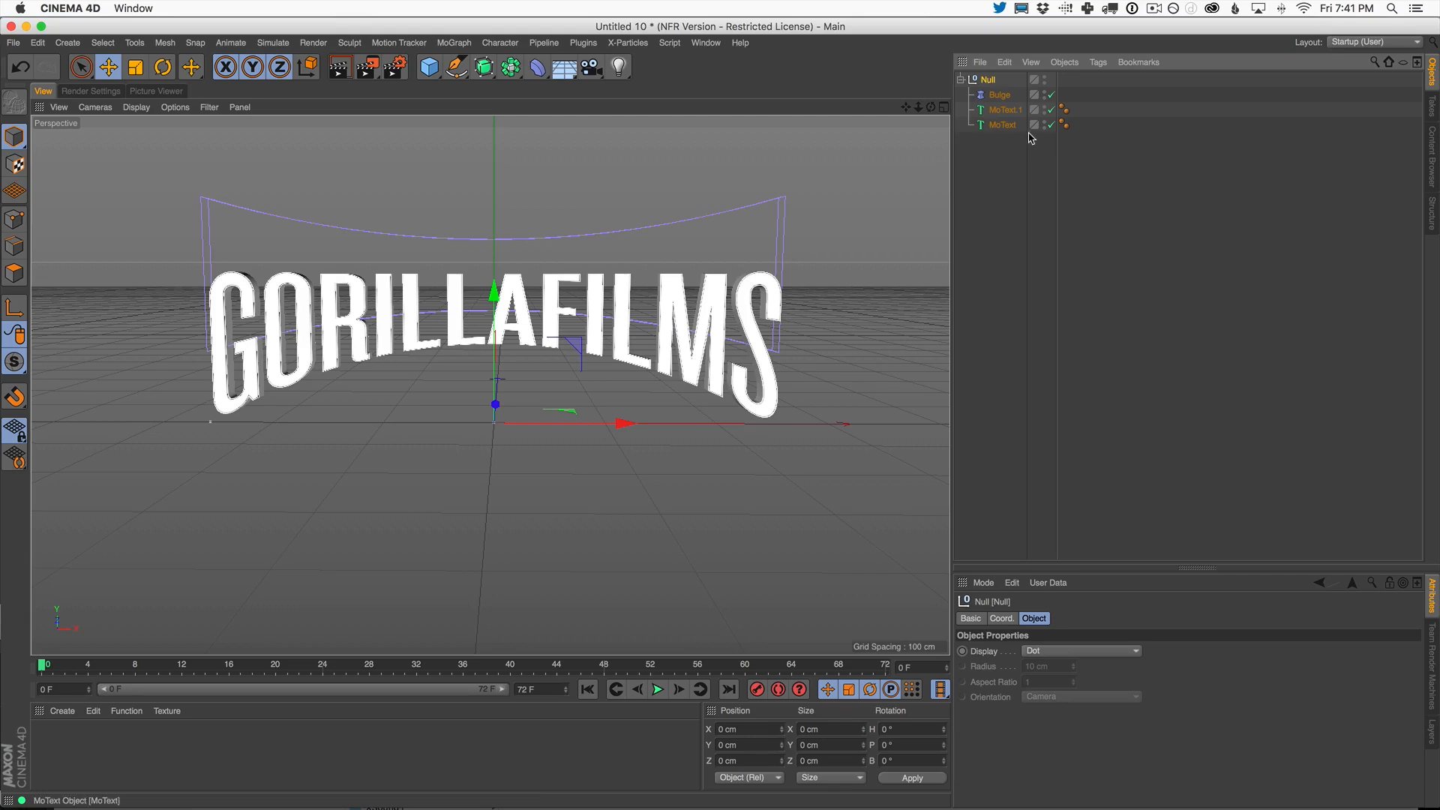
- Check the Lucasfilm reference logo in Chrome, and back in Cinema 4D add a cube flattened to about 427 × 2.7 × 42 cm
{"action": "key", "text": "super+Tab"}
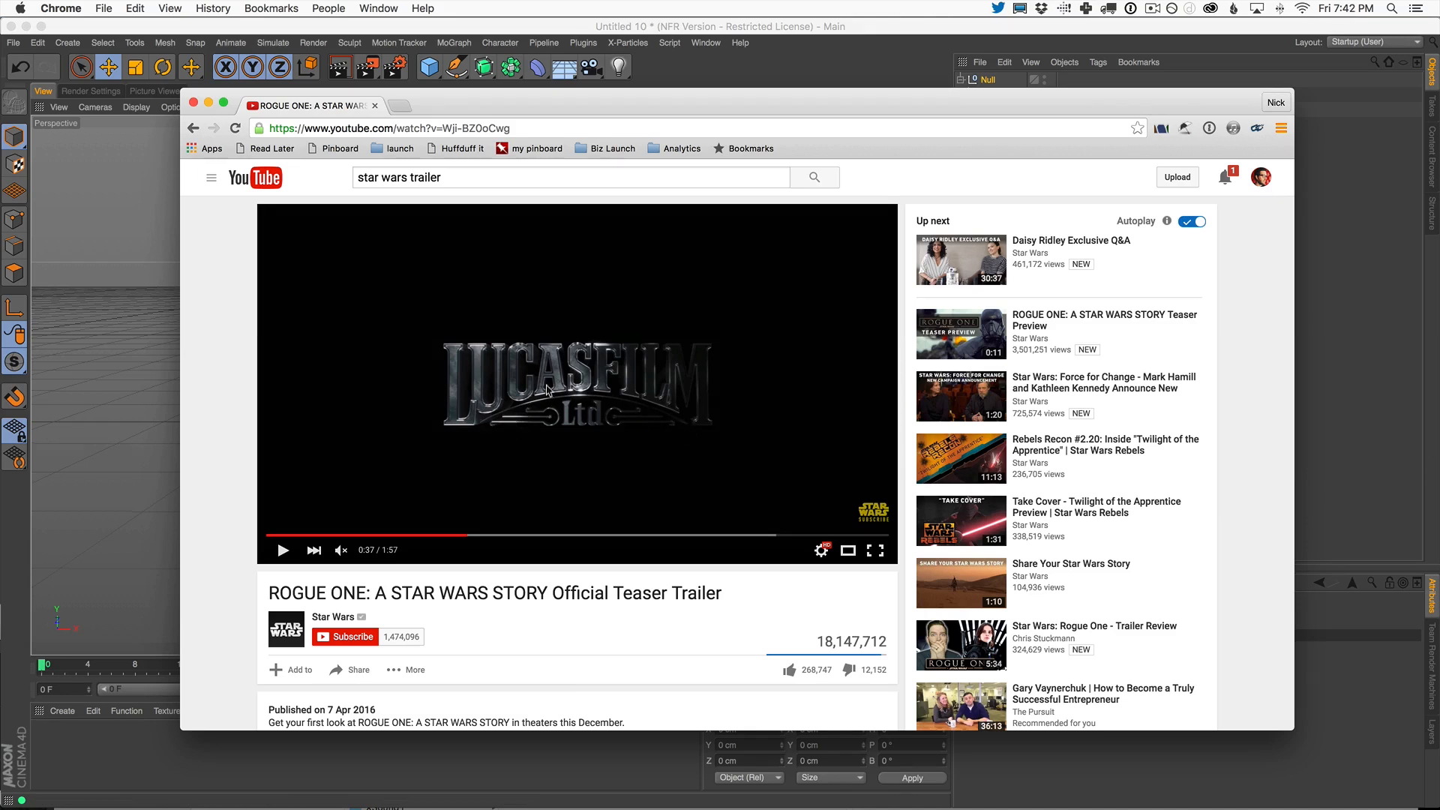
{"action": "key", "text": "super+Tab"}
{"action": "left_click_drag", "start_coordinate": [430, 68], "coordinate": [563, 90]}
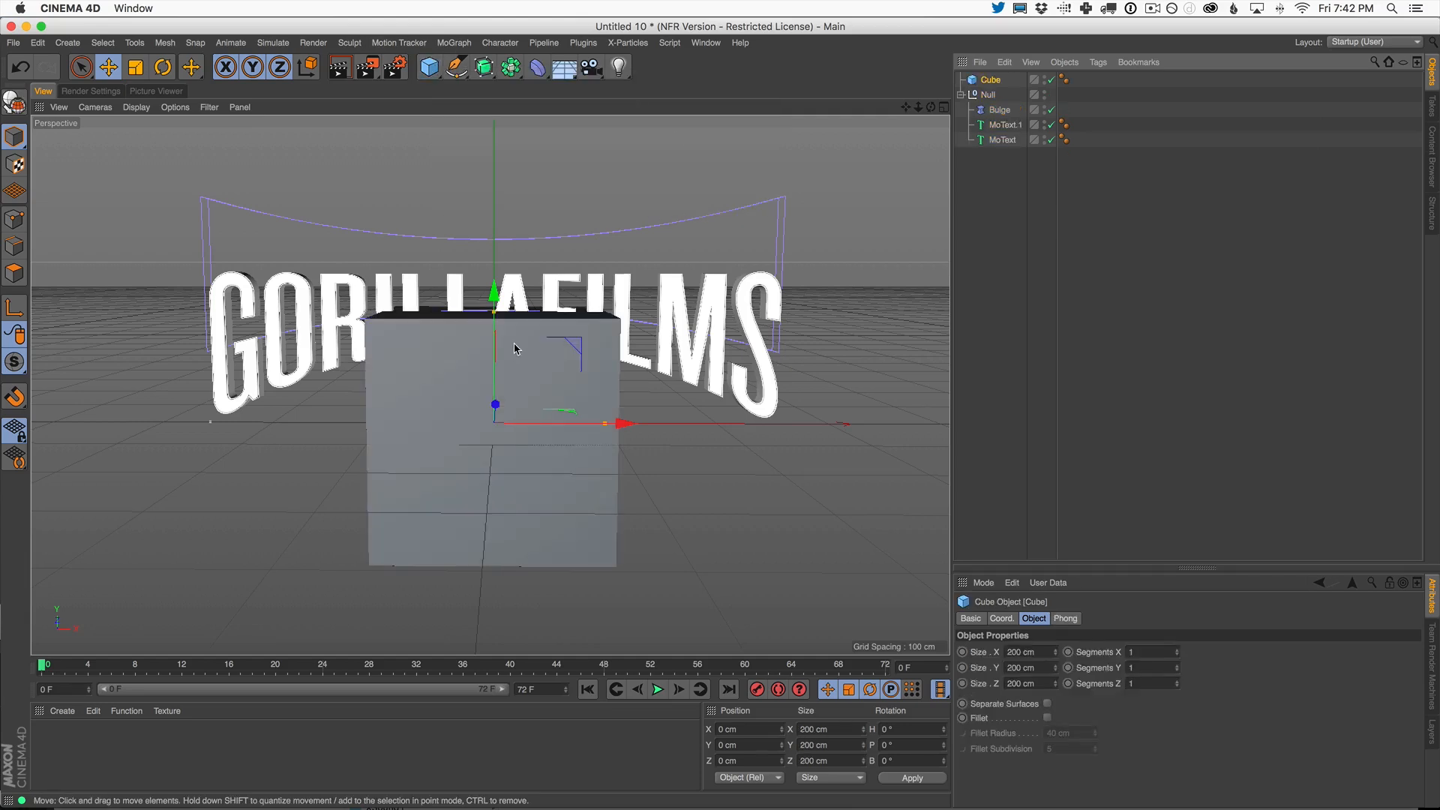
{"action": "left_click_drag", "start_coordinate": [494, 311], "coordinate": [731, 425]}
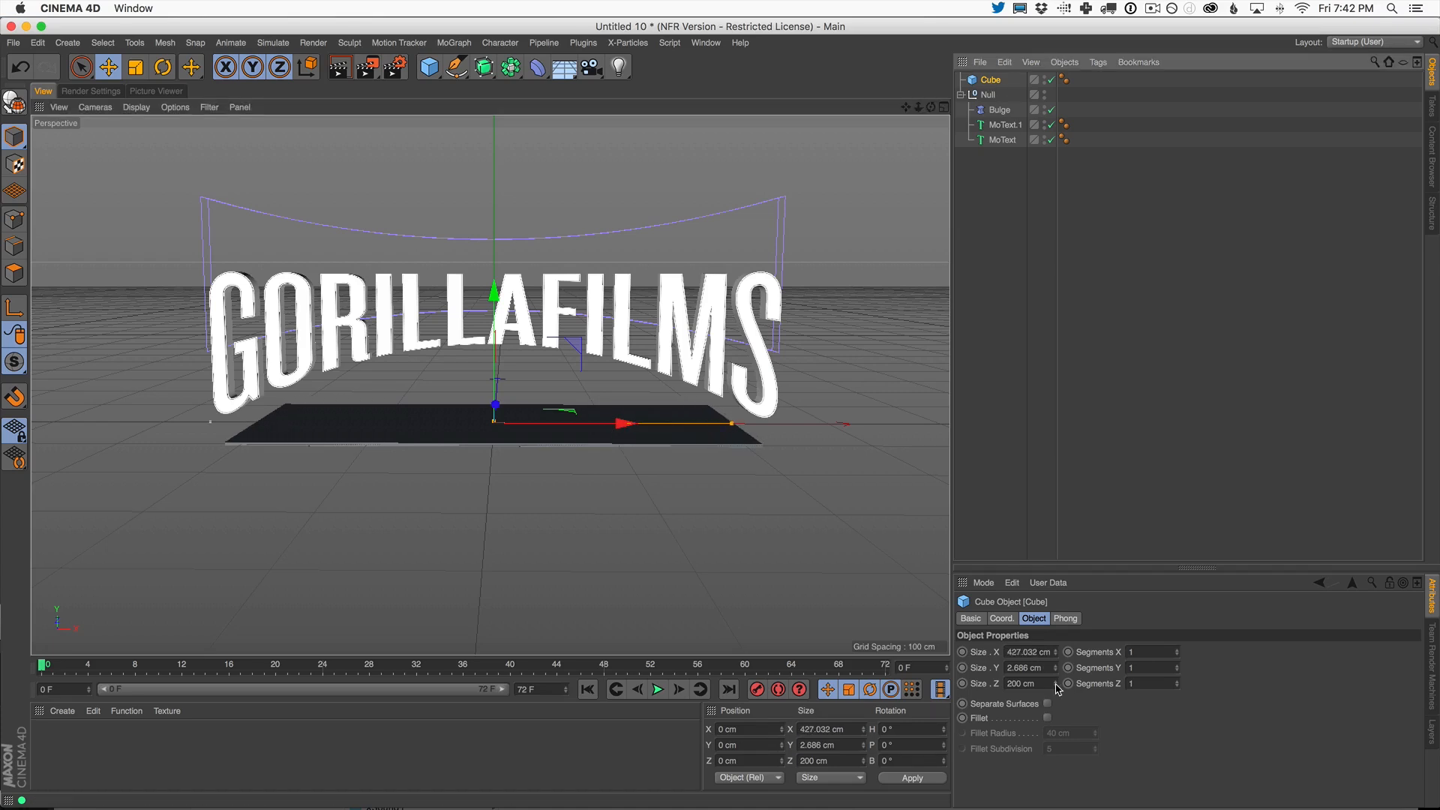
{"action": "left_click_drag", "start_coordinate": [1055, 684], "coordinate": [1045, 783]}
{"action": "left_click_drag", "start_coordinate": [1060, 690], "coordinate": [1057, 716]}
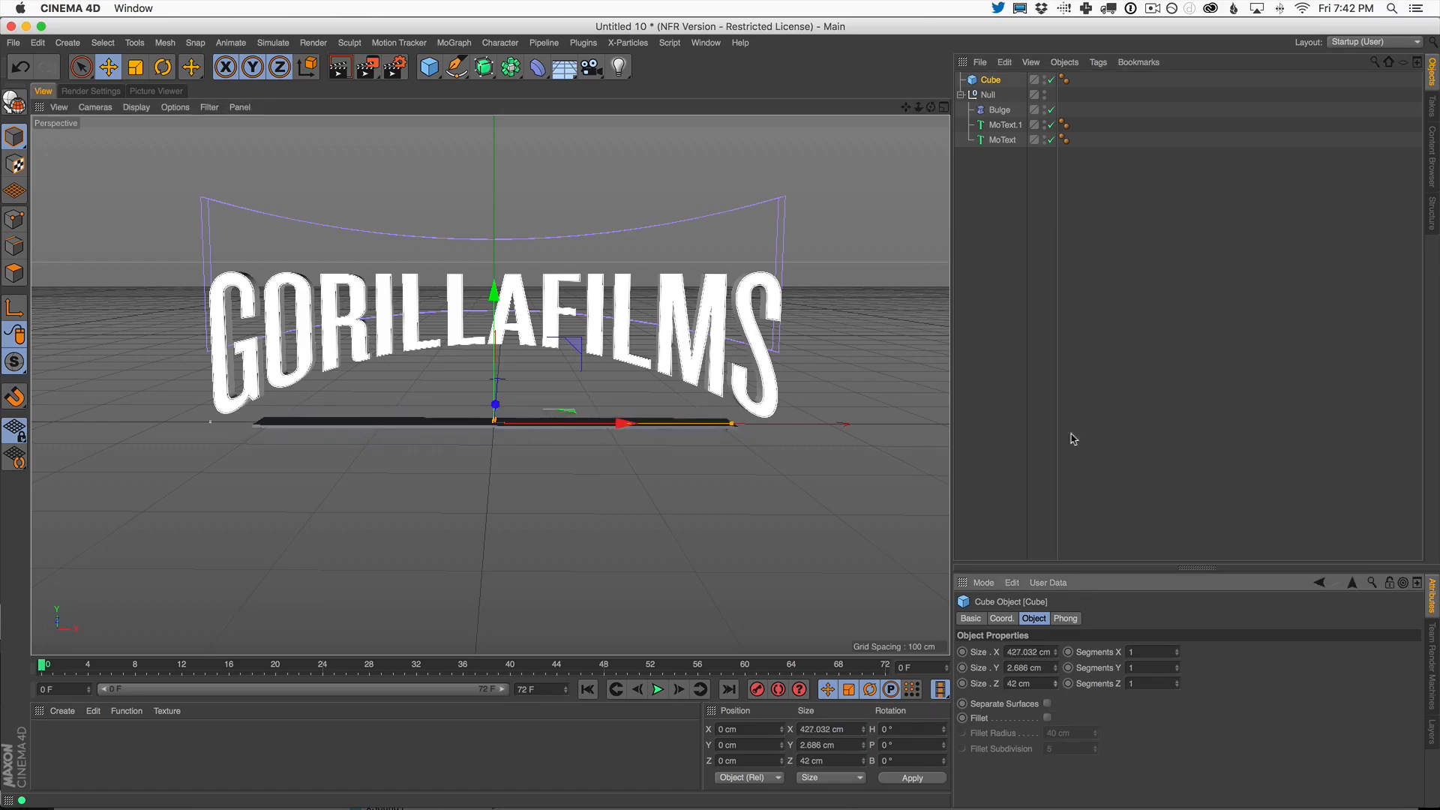
- Using the Top view, narrow the cube's depth to about 15 cm and place it at about Z 8.3 cm within the text's depth
{"action": "key", "text": "F5"}
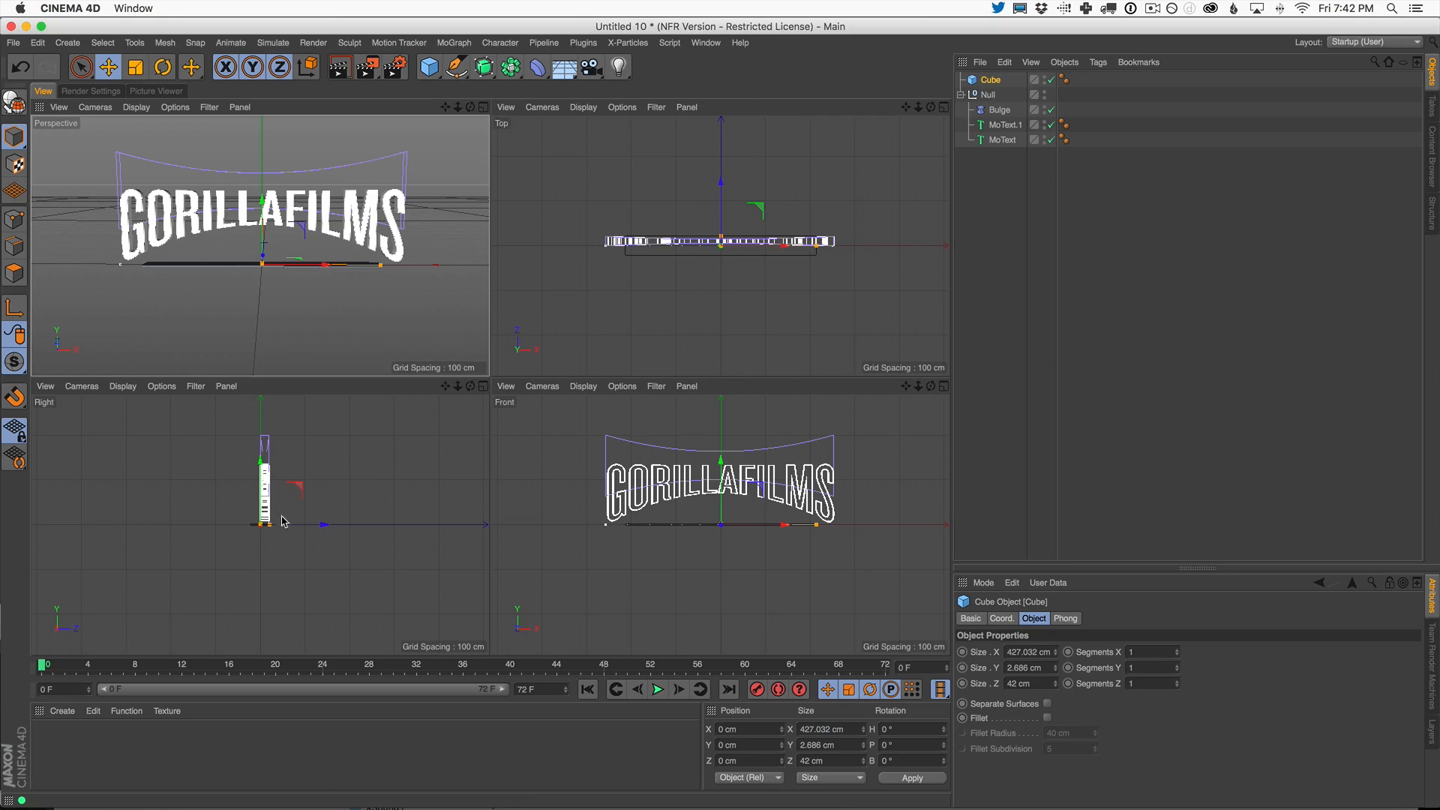
{"action": "scroll", "coordinate": [768, 224], "scroll_direction": "up", "scroll_amount": 5}
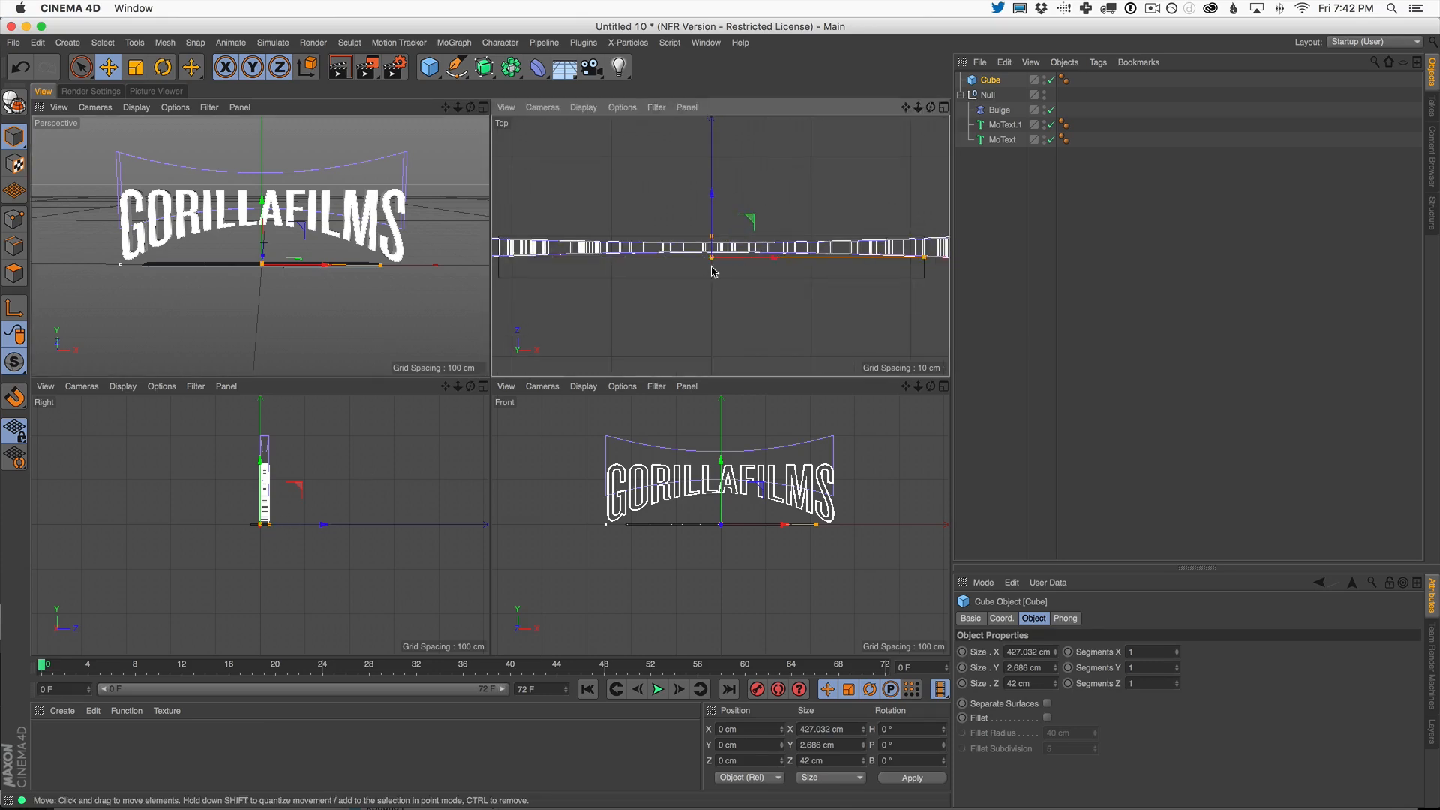
{"action": "left_click_drag", "start_coordinate": [711, 237], "coordinate": [708, 197]}
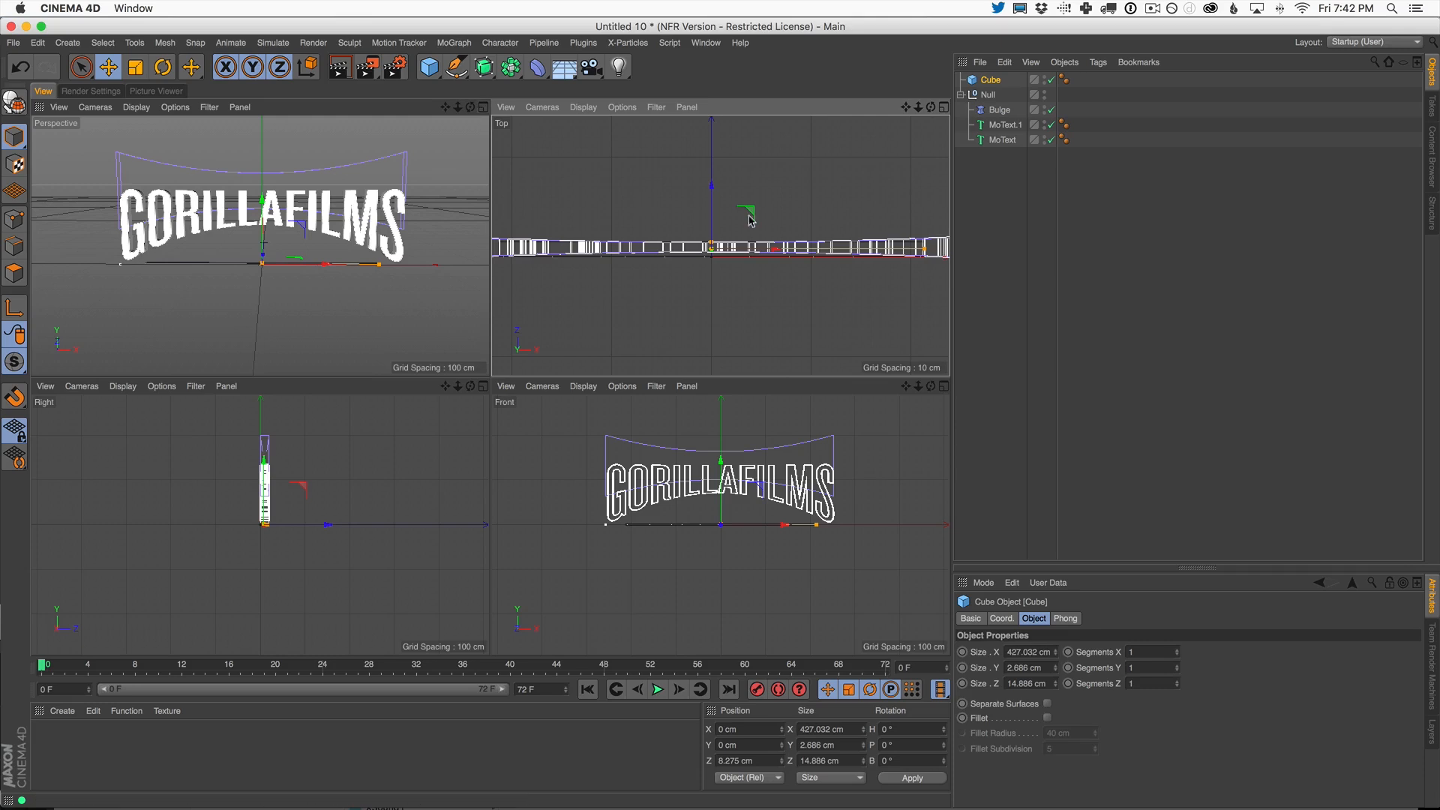
{"action": "left_click", "coordinate": [483, 108]}
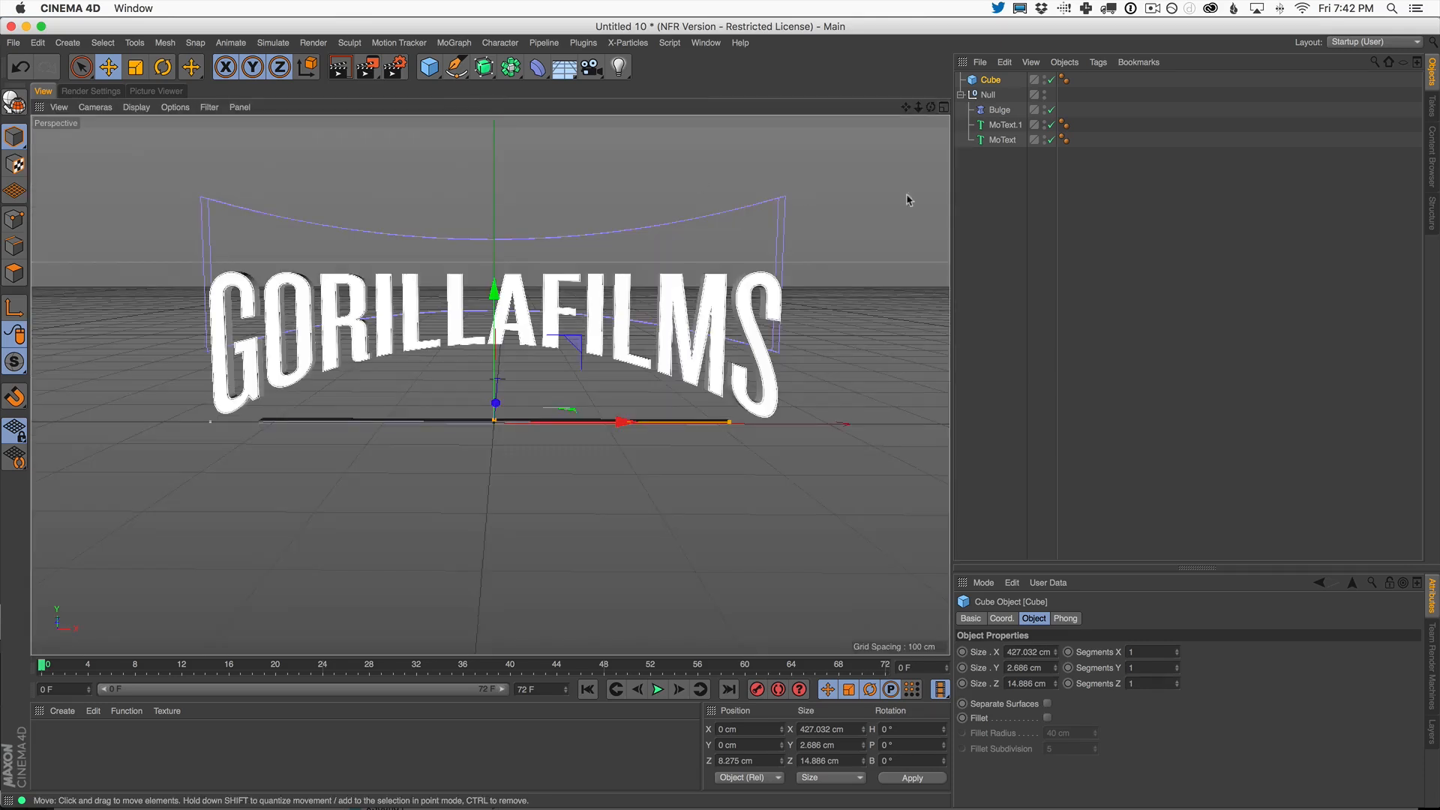
- Make the cube a child of the Null, set its X segments to 10 and lower it to about Y -15 cm
{"action": "left_click_drag", "start_coordinate": [993, 81], "coordinate": [993, 102]}
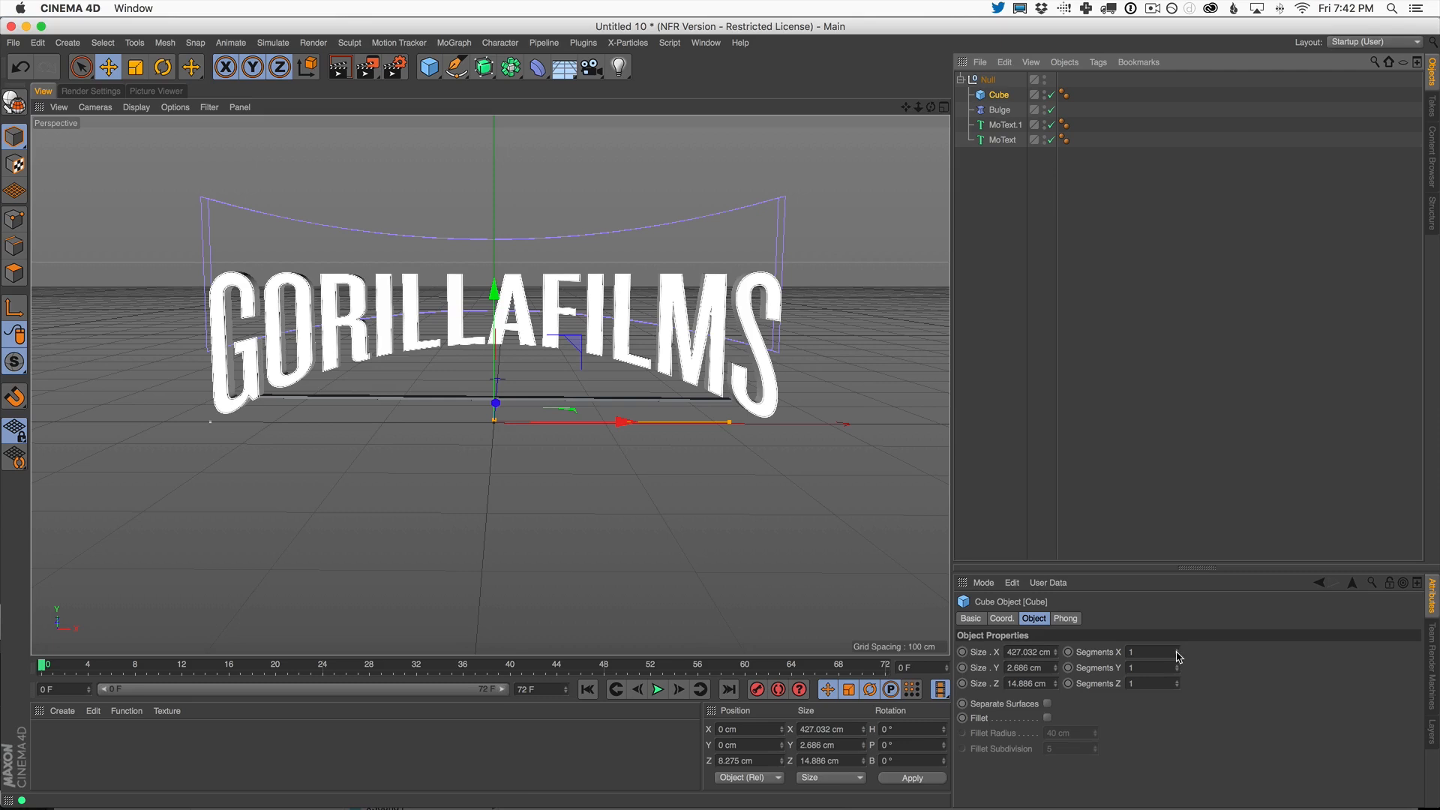
{"action": "left_click_drag", "start_coordinate": [1177, 651], "coordinate": [1178, 648]}
{"action": "left_click_drag", "start_coordinate": [495, 297], "coordinate": [496, 316]}
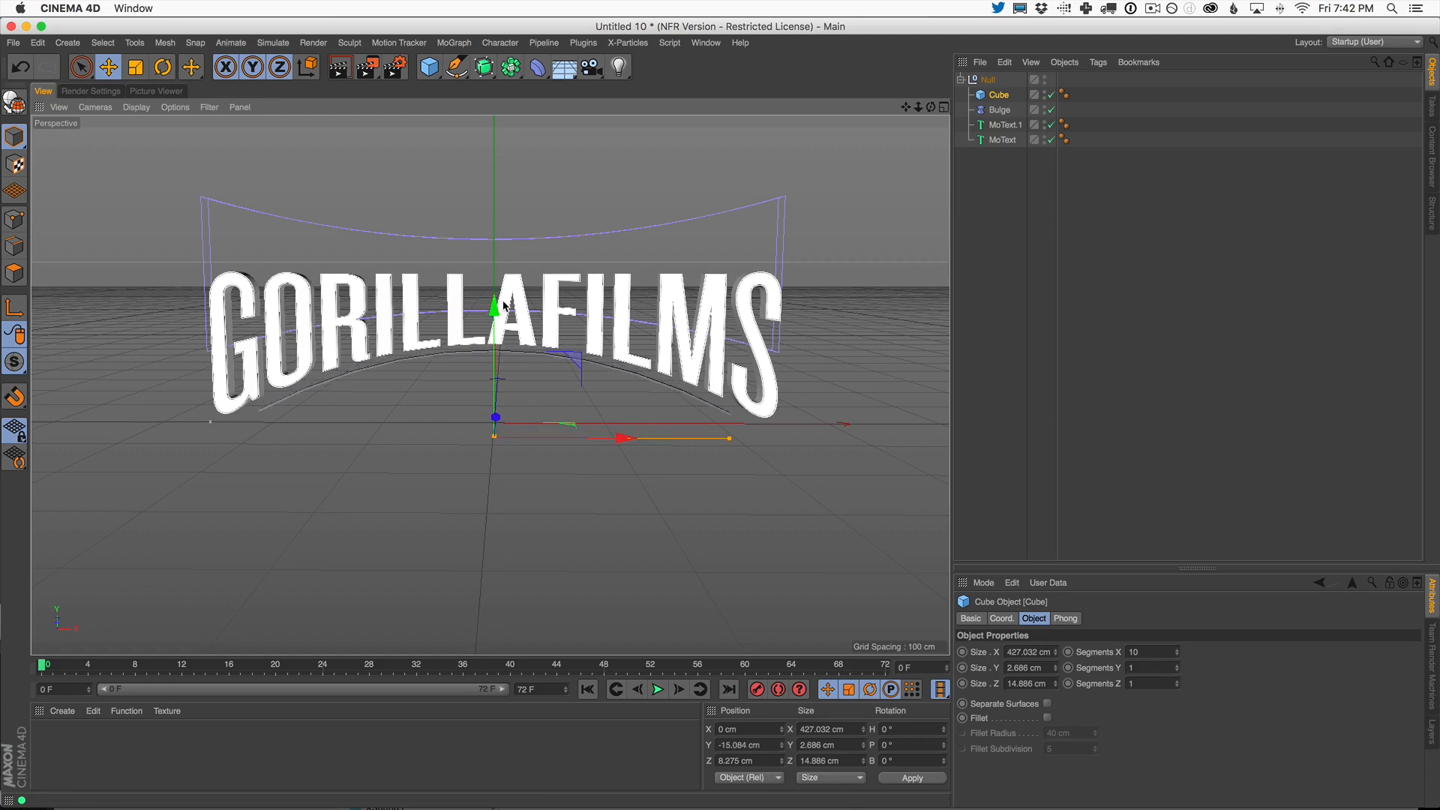
- Set the cube's segments to 54 in X and 2 in Y and Z, and enable a fillet with a 1.343 cm radius
{"action": "left_click", "coordinate": [1176, 654]}
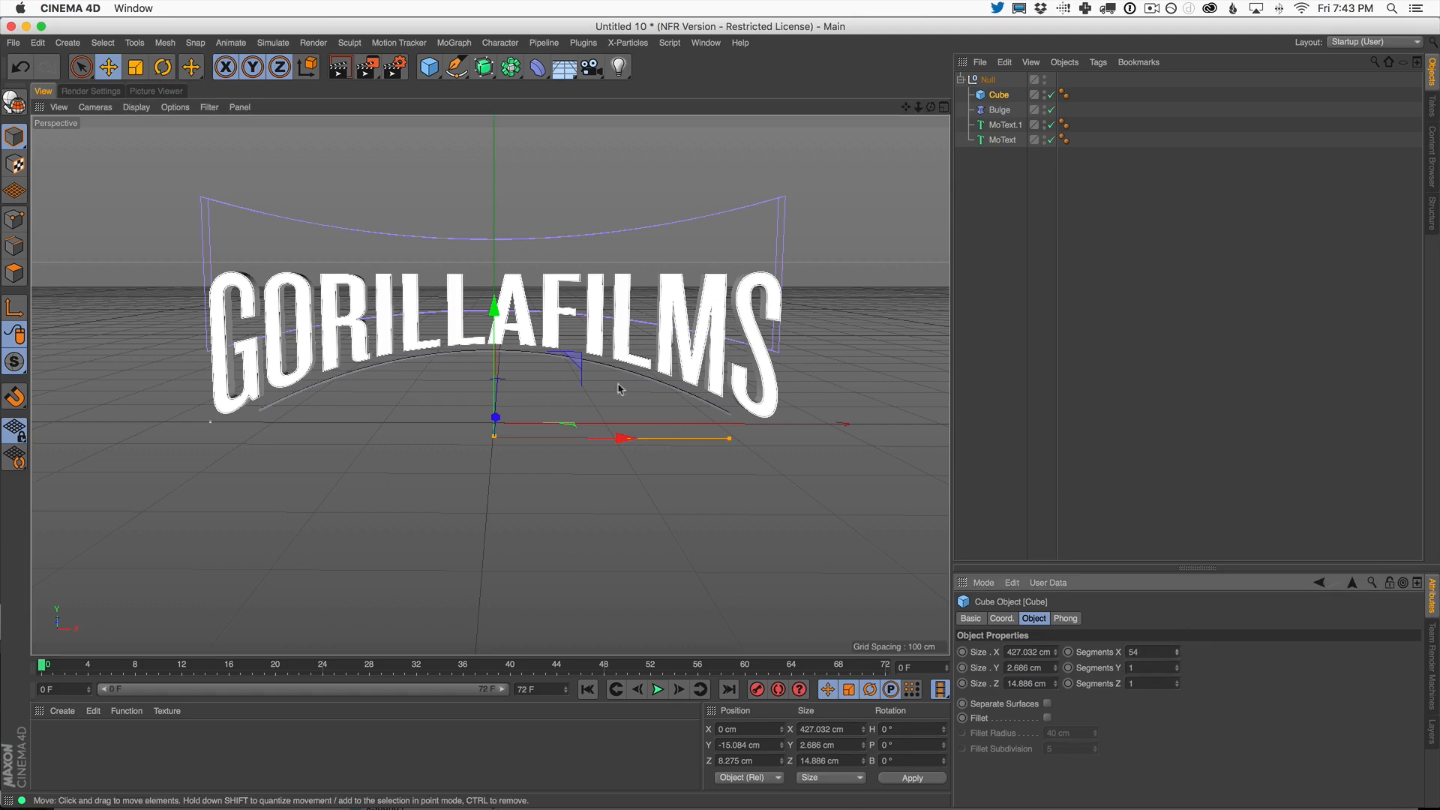
{"action": "left_click", "coordinate": [1178, 666]}
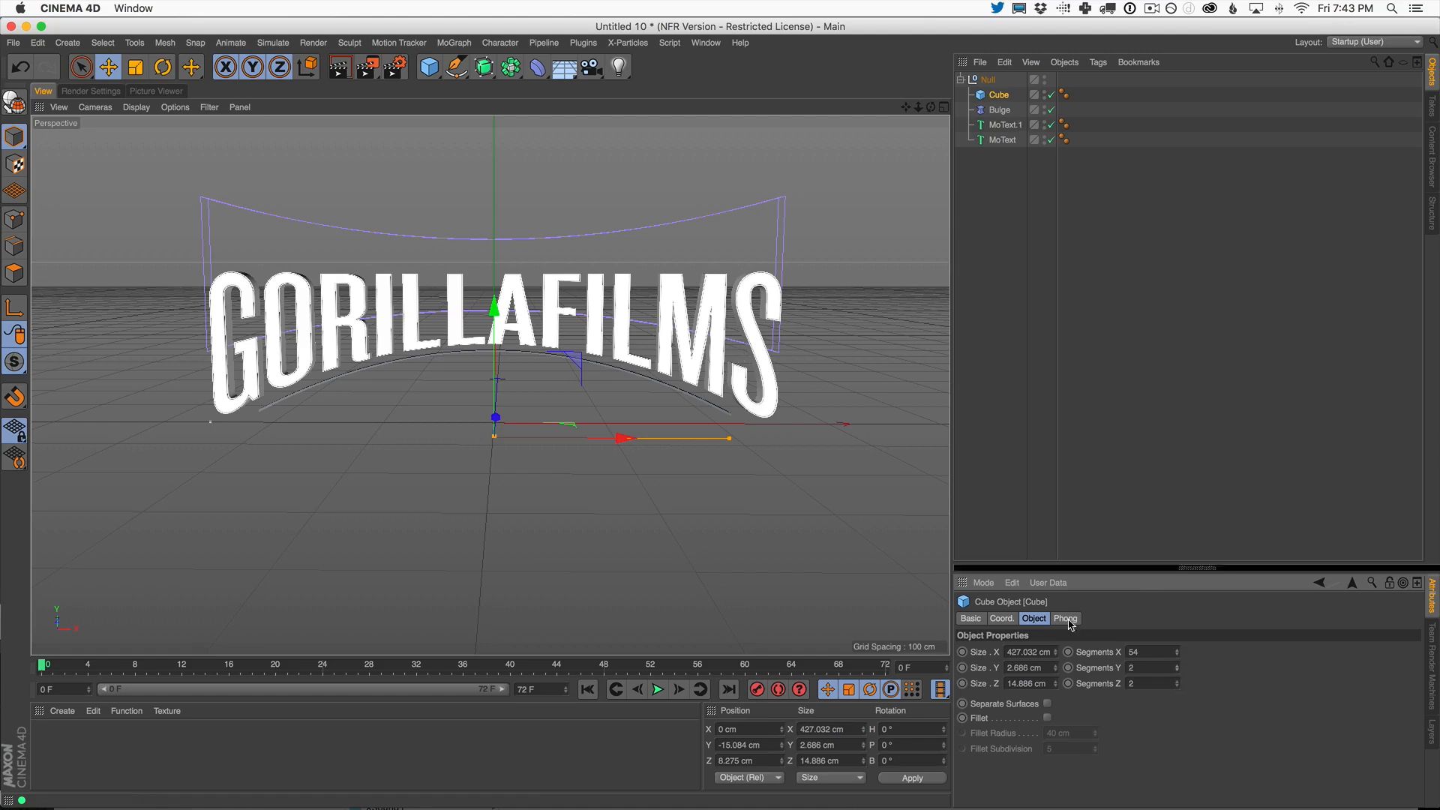
{"action": "left_click", "coordinate": [1048, 719]}
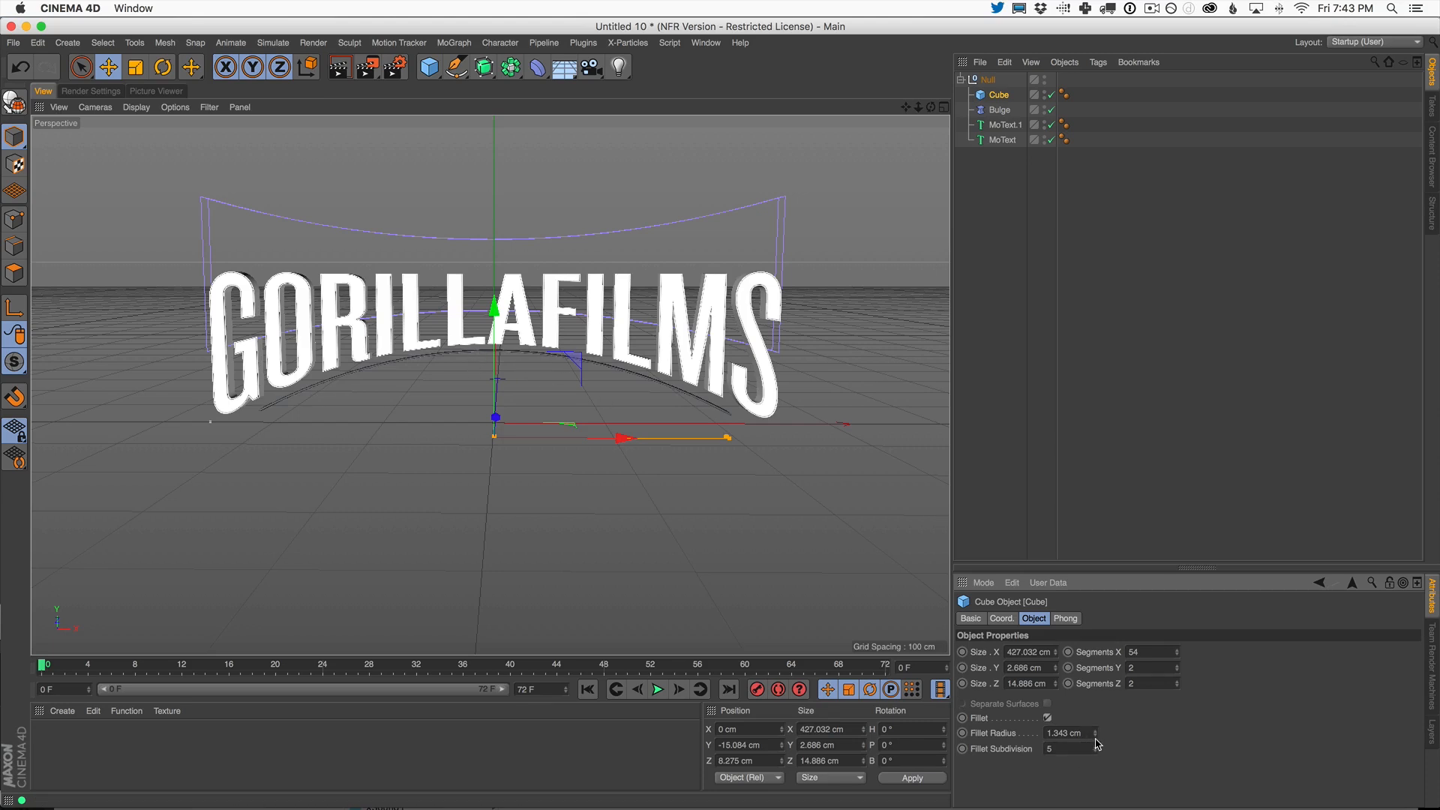
- Examine the curved bar's rounded edges up close and its fit beneath the text from several angles
{"action": "scroll", "coordinate": [753, 240], "scroll_direction": "up", "scroll_amount": 10}
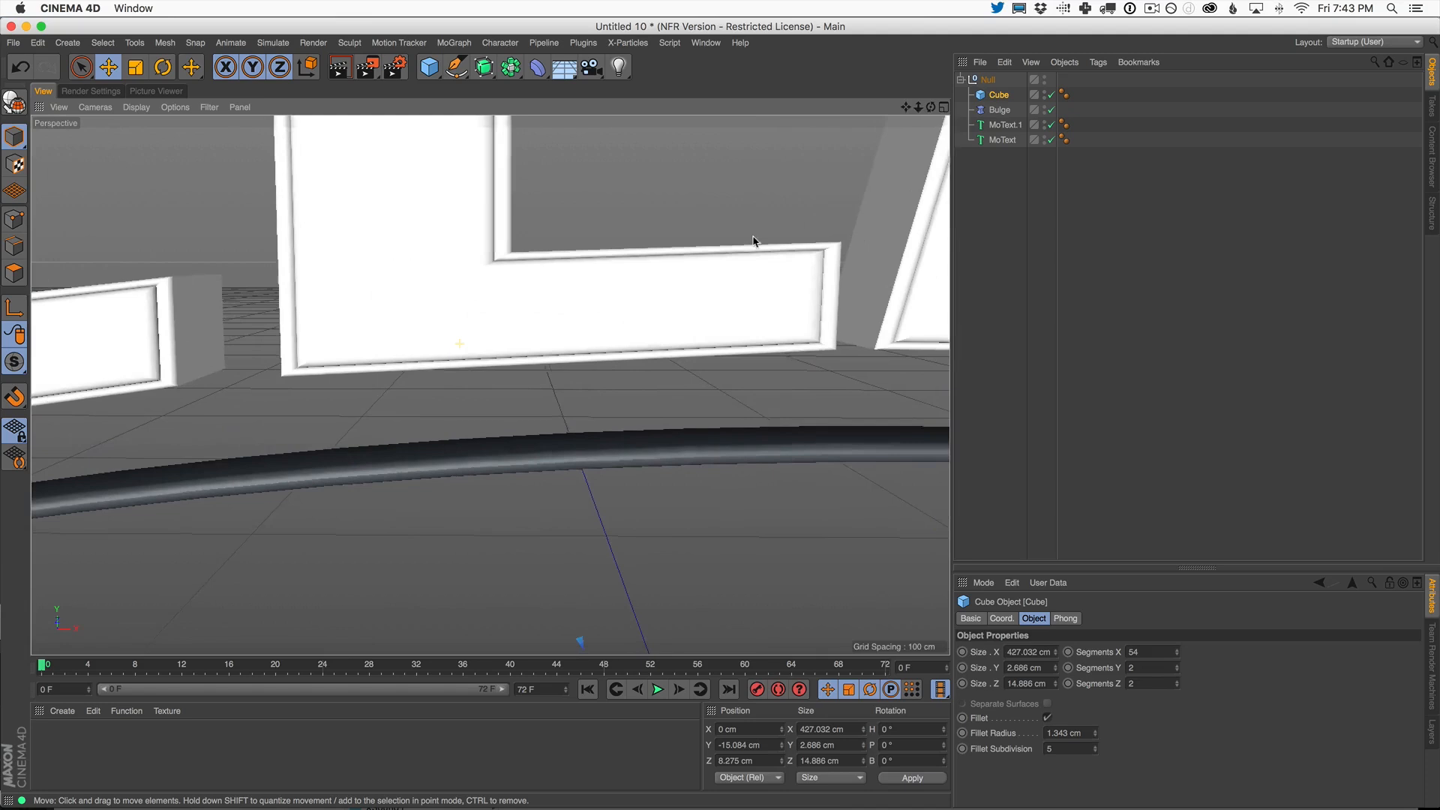
{"action": "left_click_drag", "start_coordinate": [750, 387], "coordinate": [840, 358], "text": "alt"}
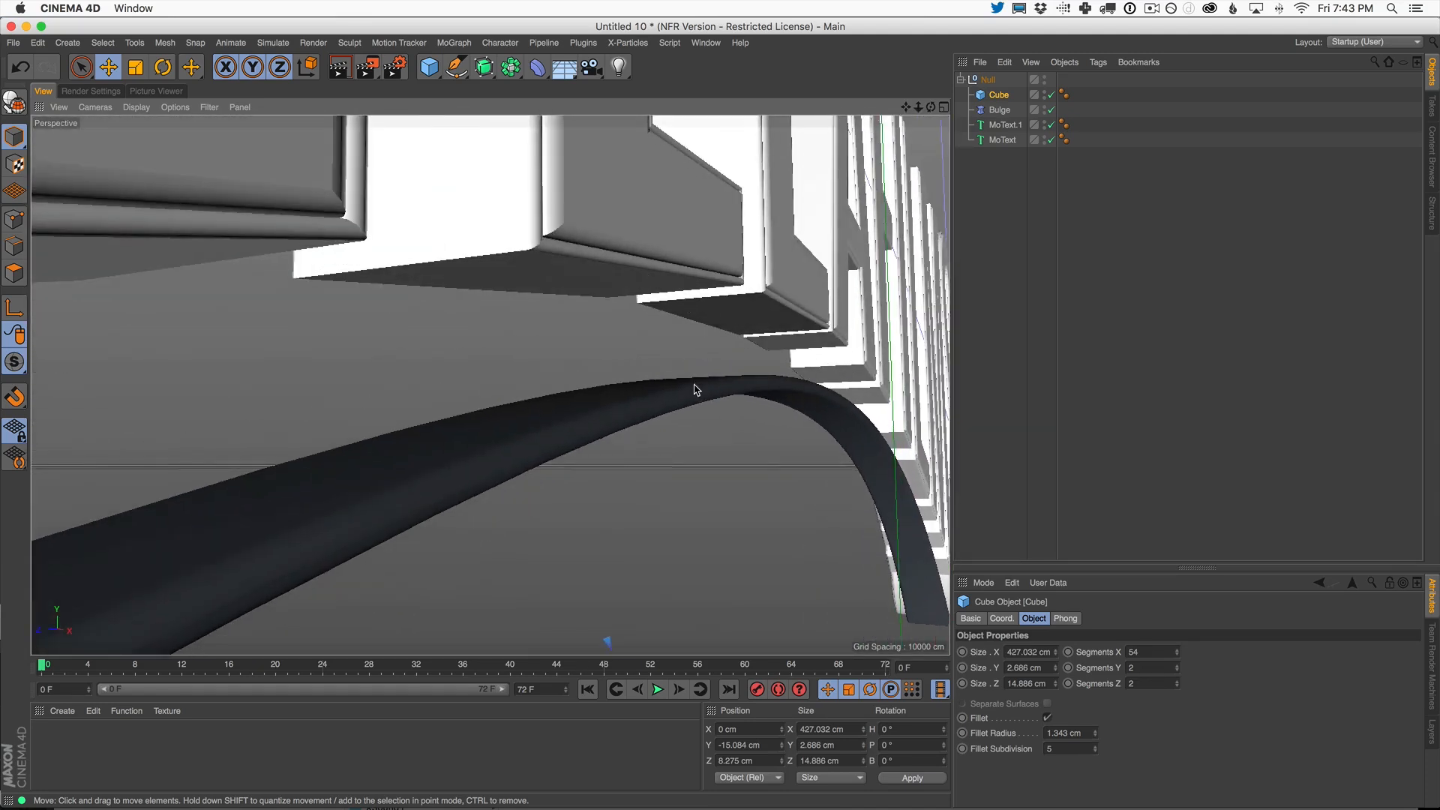
{"action": "right_click_drag", "start_coordinate": [795, 389], "coordinate": [621, 472], "text": "alt"}
{"action": "left_click_drag", "start_coordinate": [817, 377], "coordinate": [638, 349], "text": "alt"}
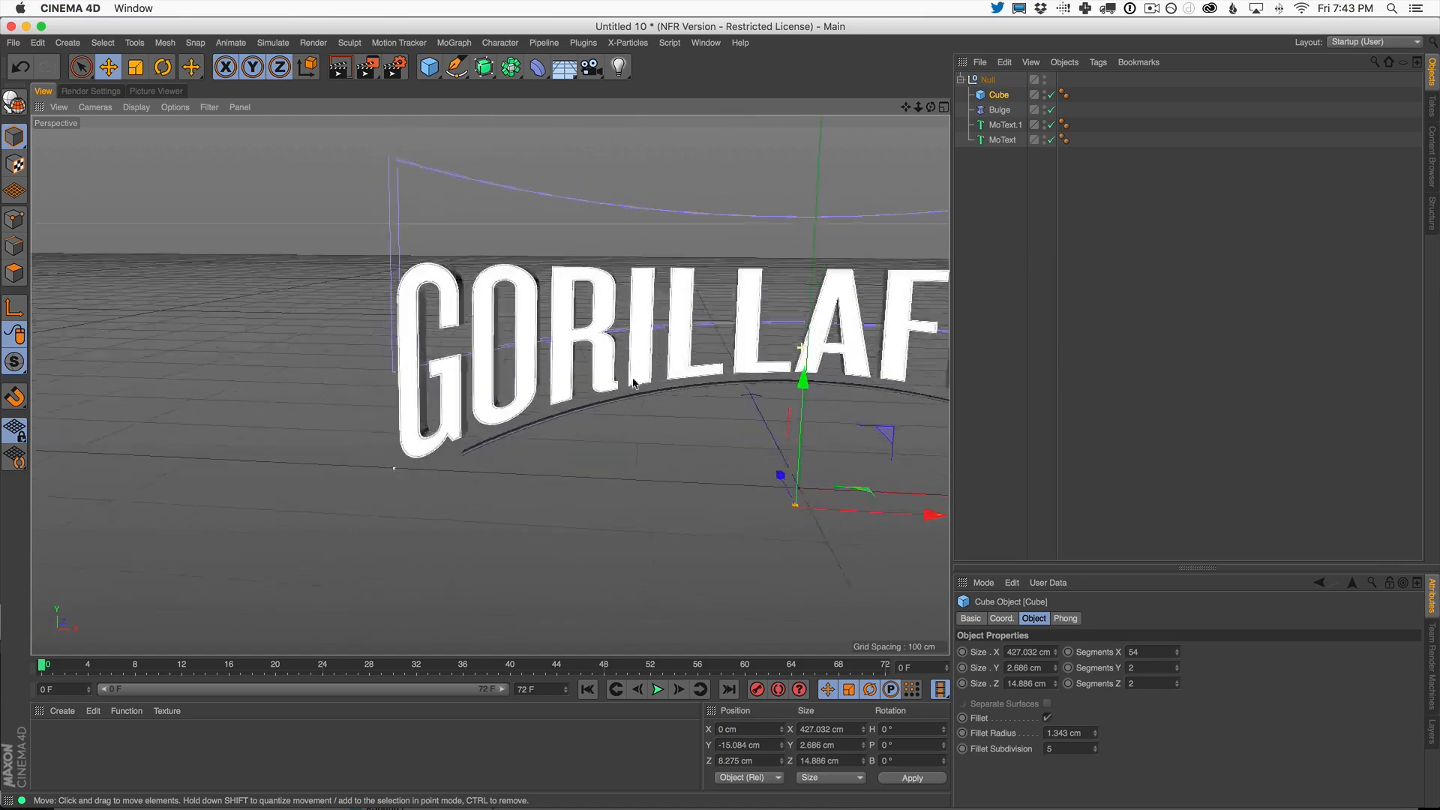
{"action": "middle_click_drag", "start_coordinate": [772, 344], "coordinate": [446, 341], "text": "alt"}
{"action": "right_click_drag", "start_coordinate": [592, 342], "coordinate": [539, 358], "text": "alt"}
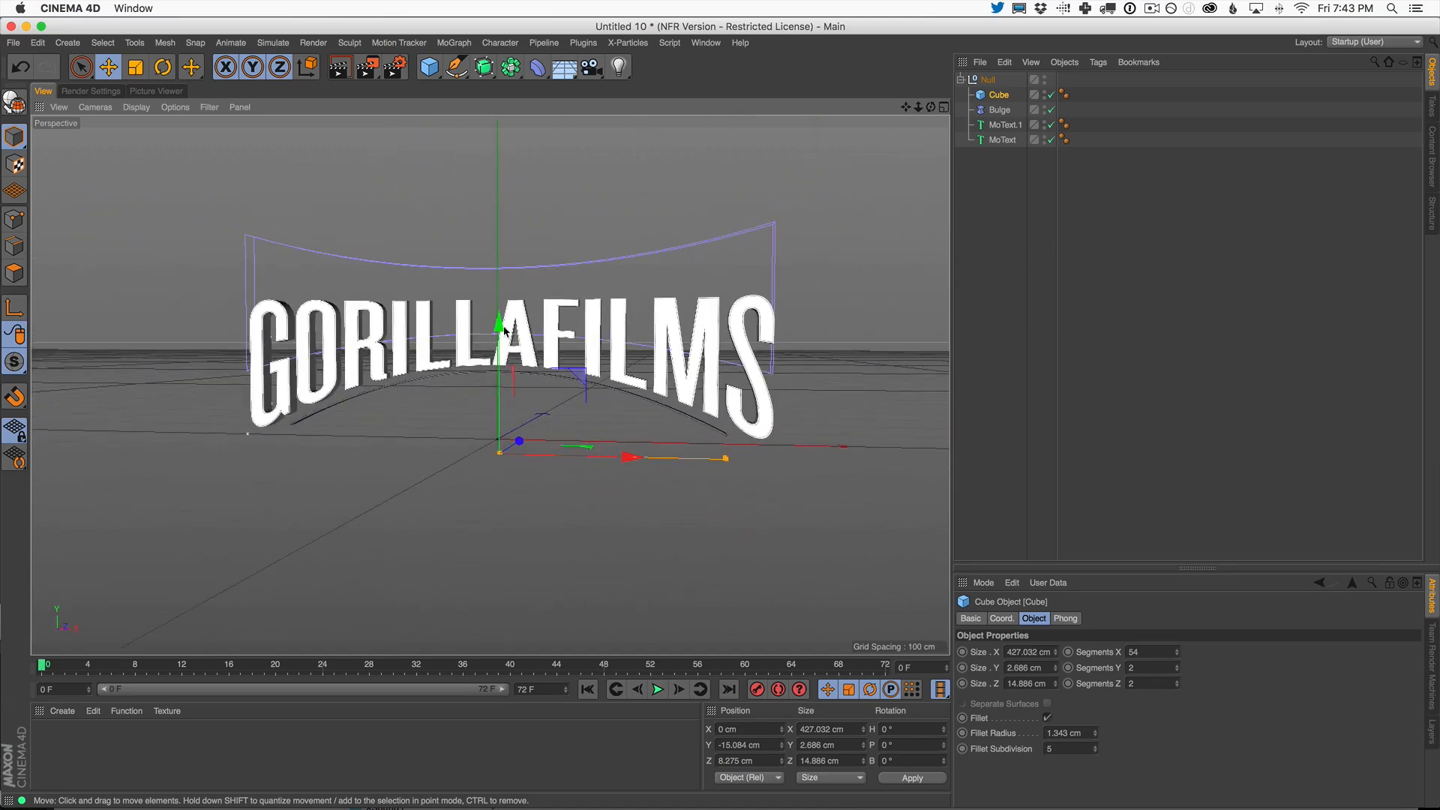
{"action": "left_click_drag", "start_coordinate": [504, 331], "coordinate": [534, 323], "text": "alt"}
{"action": "mouse_move", "coordinate": [534, 323]}
{"action": "middle_mouse_down", "text": "alt"}
{"action": "mouse_move", "coordinate": [555, 335]}
{"action": "mouse_move", "coordinate": [533, 334]}
{"action": "middle_mouse_up", "text": "alt"}
{"action": "left_click_drag", "start_coordinate": [534, 334], "coordinate": [553, 326], "text": "alt"}
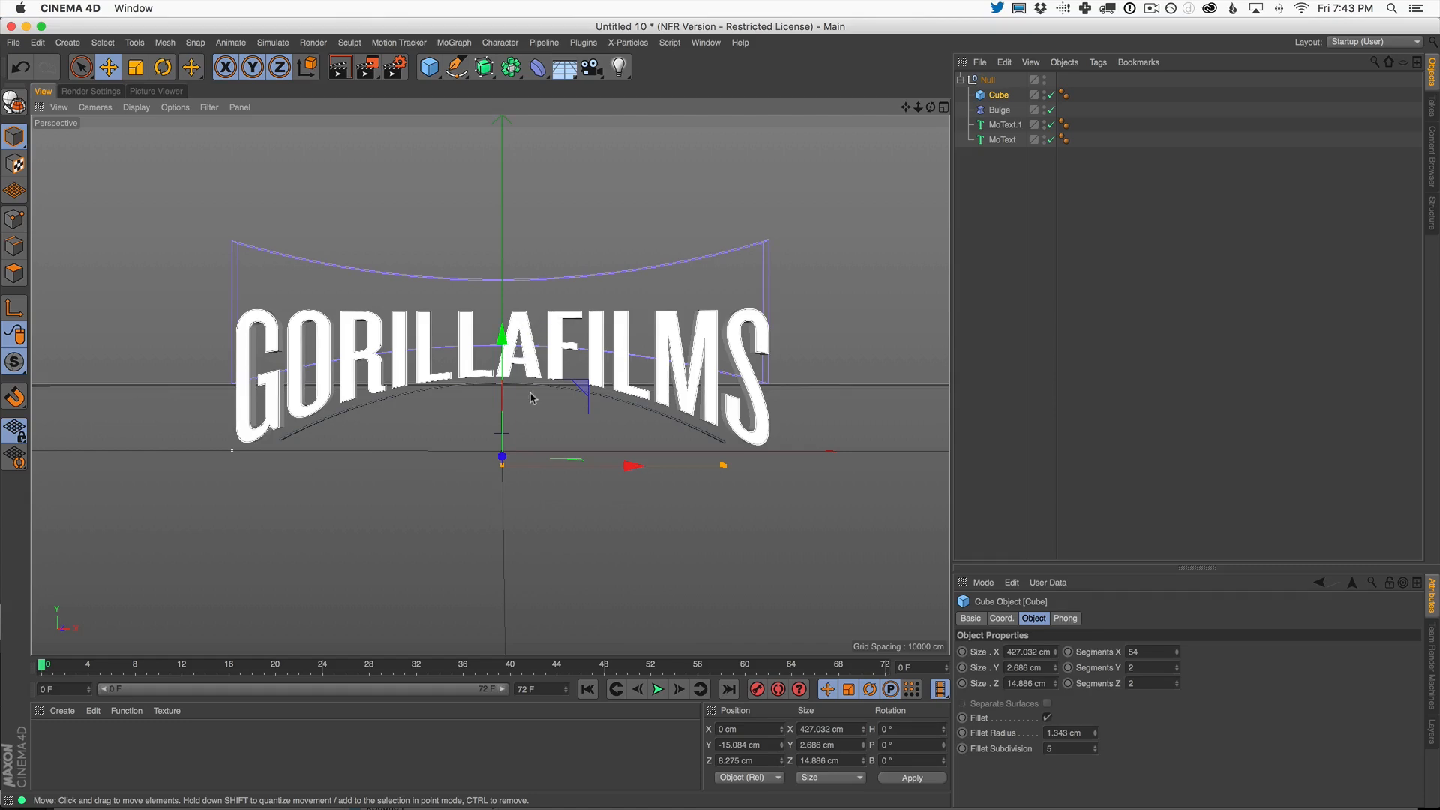
- Duplicate the original MoText outside the Null, above it in the object hierarchy
{"action": "left_click", "coordinate": [1014, 126]}
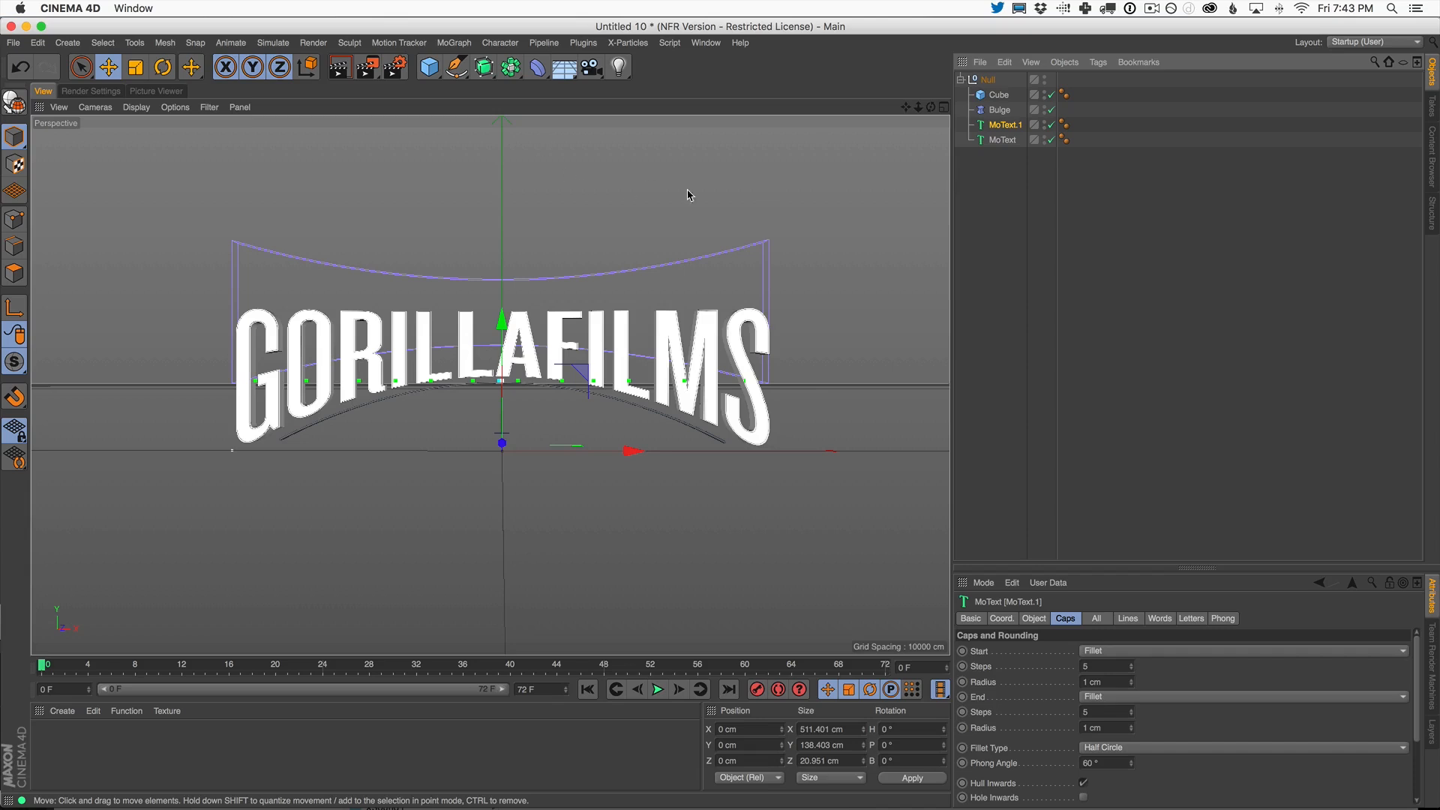
{"action": "left_click", "coordinate": [1051, 126]}
{"action": "left_click", "coordinate": [1051, 126]}
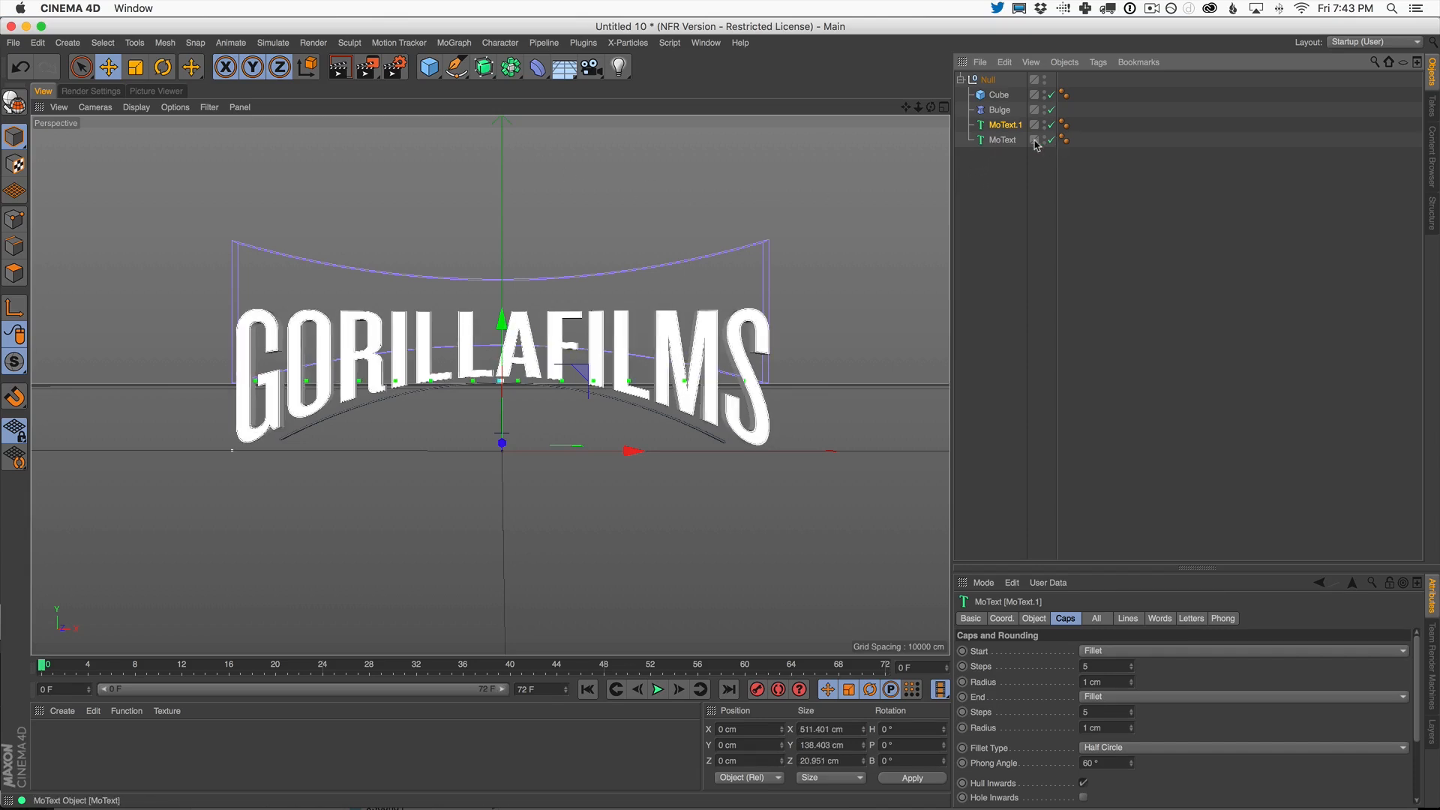
{"action": "left_click", "coordinate": [1009, 142]}
{"action": "left_click_drag", "start_coordinate": [1003, 141], "coordinate": [994, 77], "text": "ctrl"}
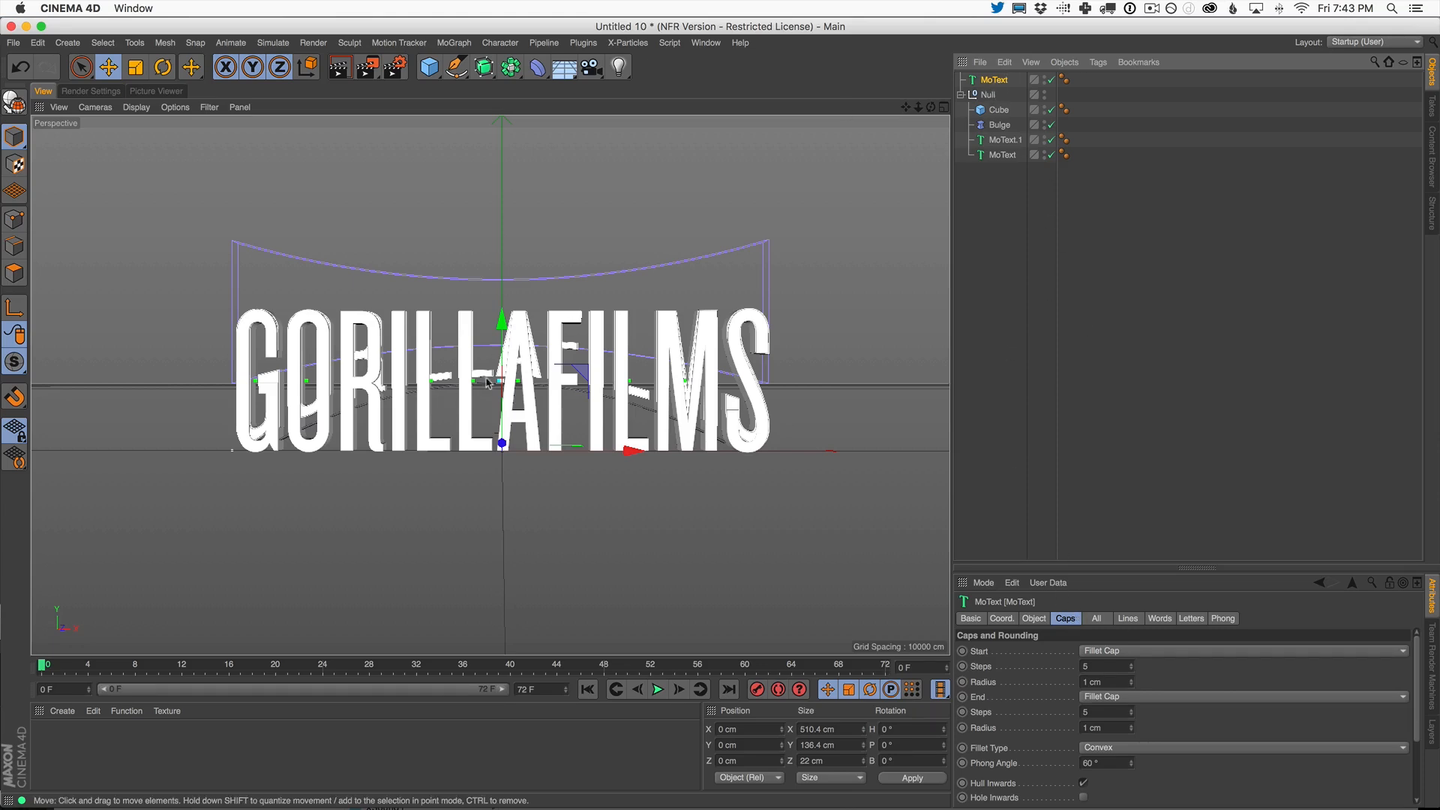
- Check the lettering under the Lucasfilm logo in Chrome, and back in Cinema 4D change the copied MoText's text to INC
{"action": "key", "text": "super+Tab"}
{"action": "left_click", "coordinate": [171, 440]}
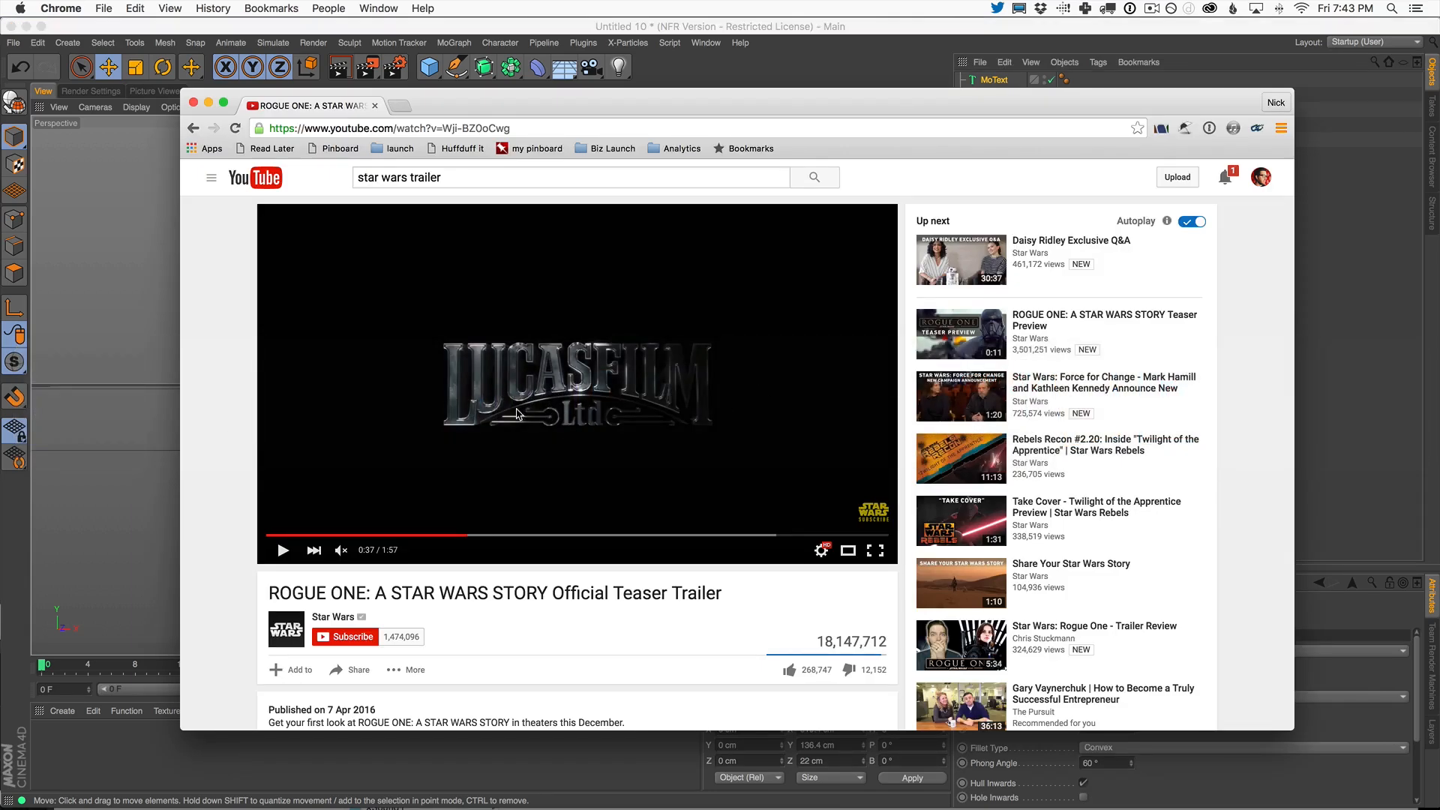
{"action": "key", "text": "super+Tab"}
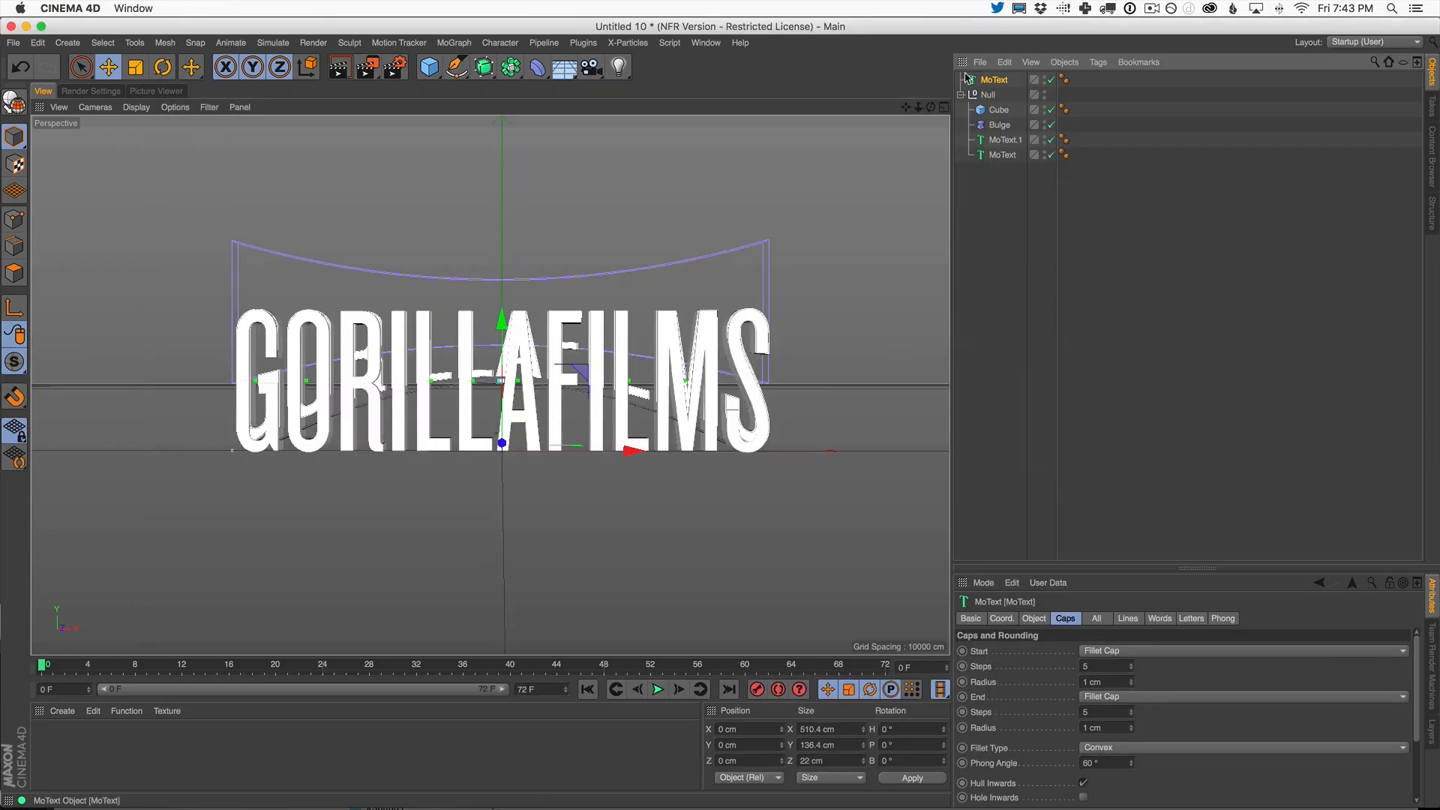
{"action": "left_click", "coordinate": [1034, 618]}
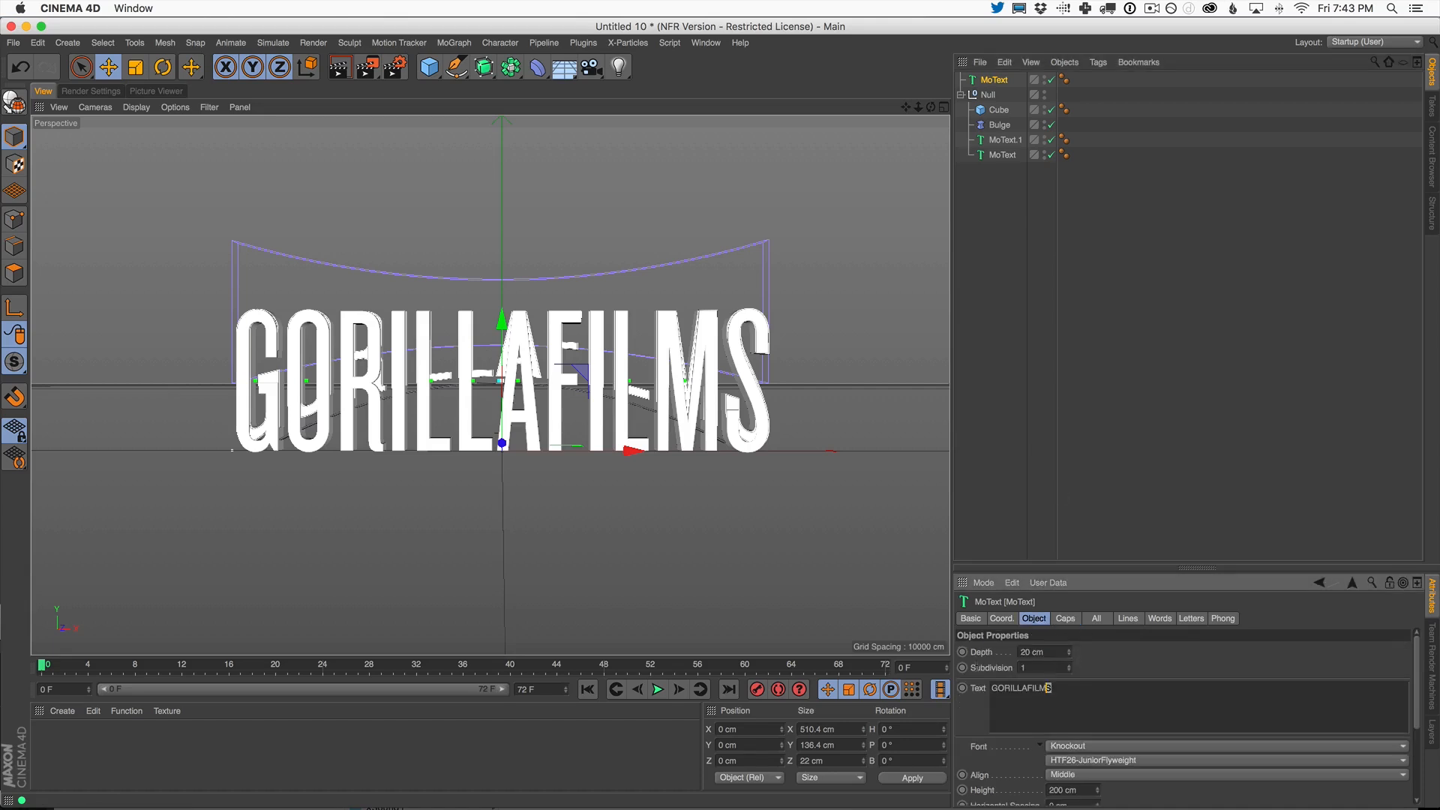
{"action": "double_click", "coordinate": [1049, 688]}
{"action": "type", "text": "INC"}
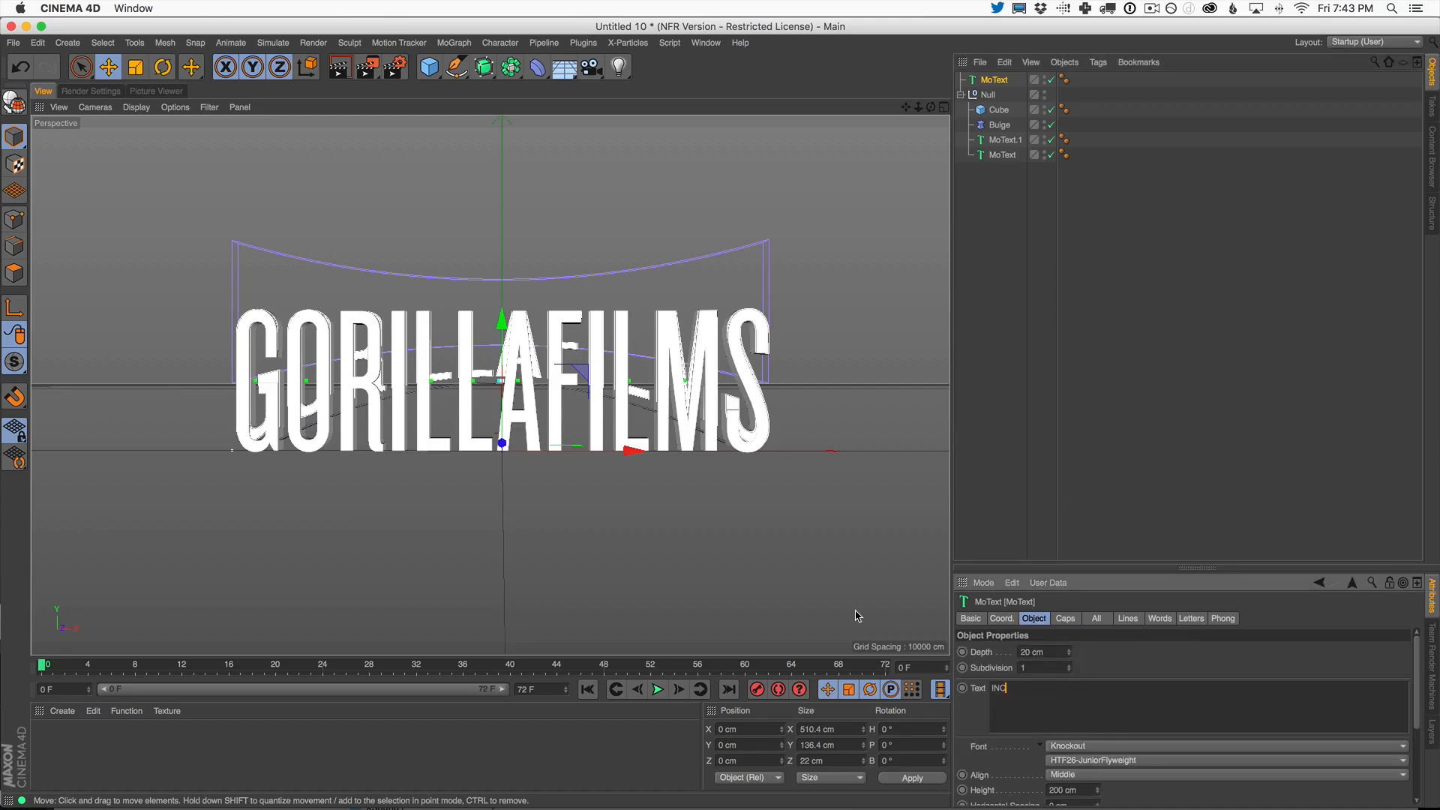
{"action": "left_click", "coordinate": [981, 278]}
- Scale the INC text down uniformly to about 46 cm wide and 53 cm high, fitting it beneath the curved bar
{"action": "left_click", "coordinate": [994, 80]}
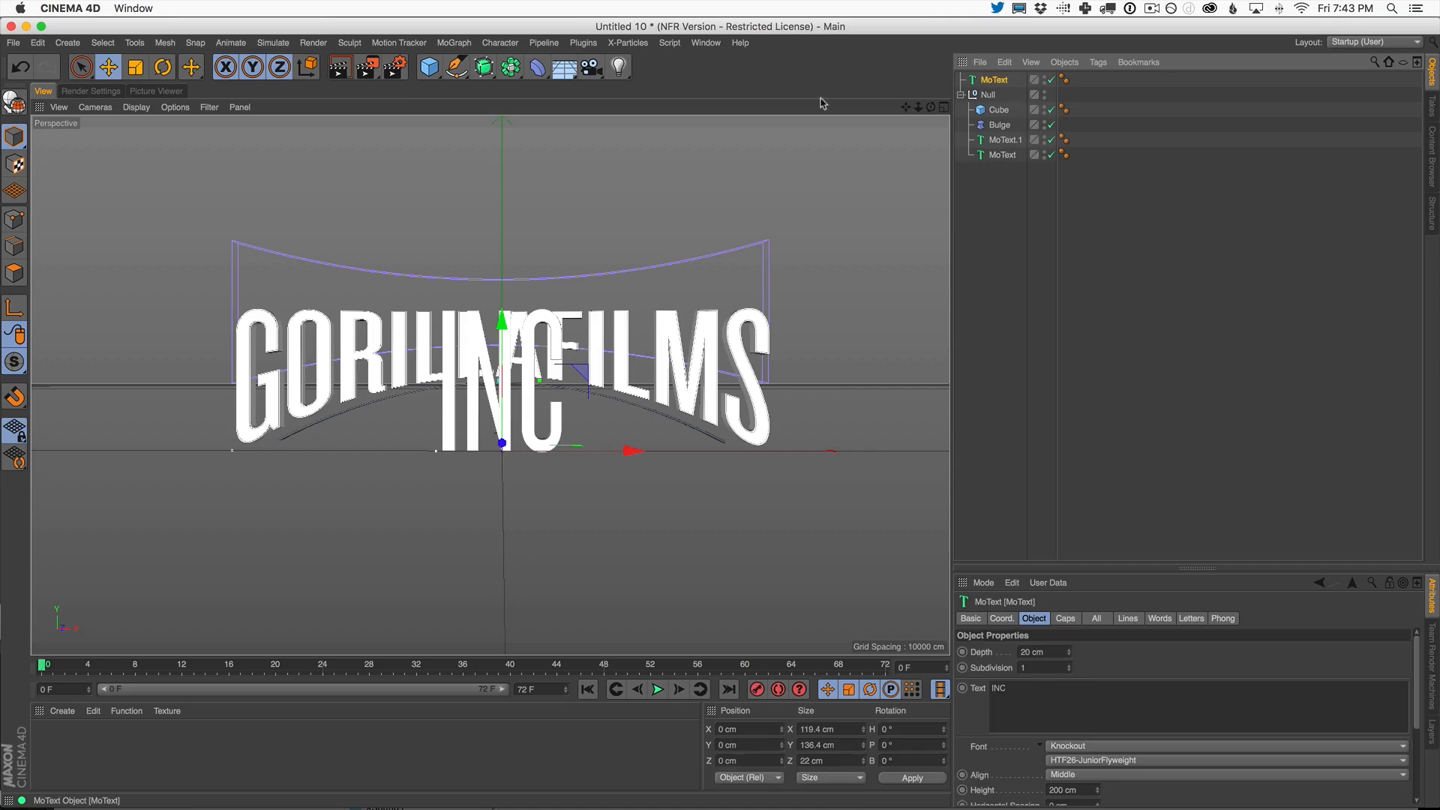
{"action": "left_click", "coordinate": [137, 67]}
{"action": "left_click_drag", "start_coordinate": [547, 250], "coordinate": [271, 430]}
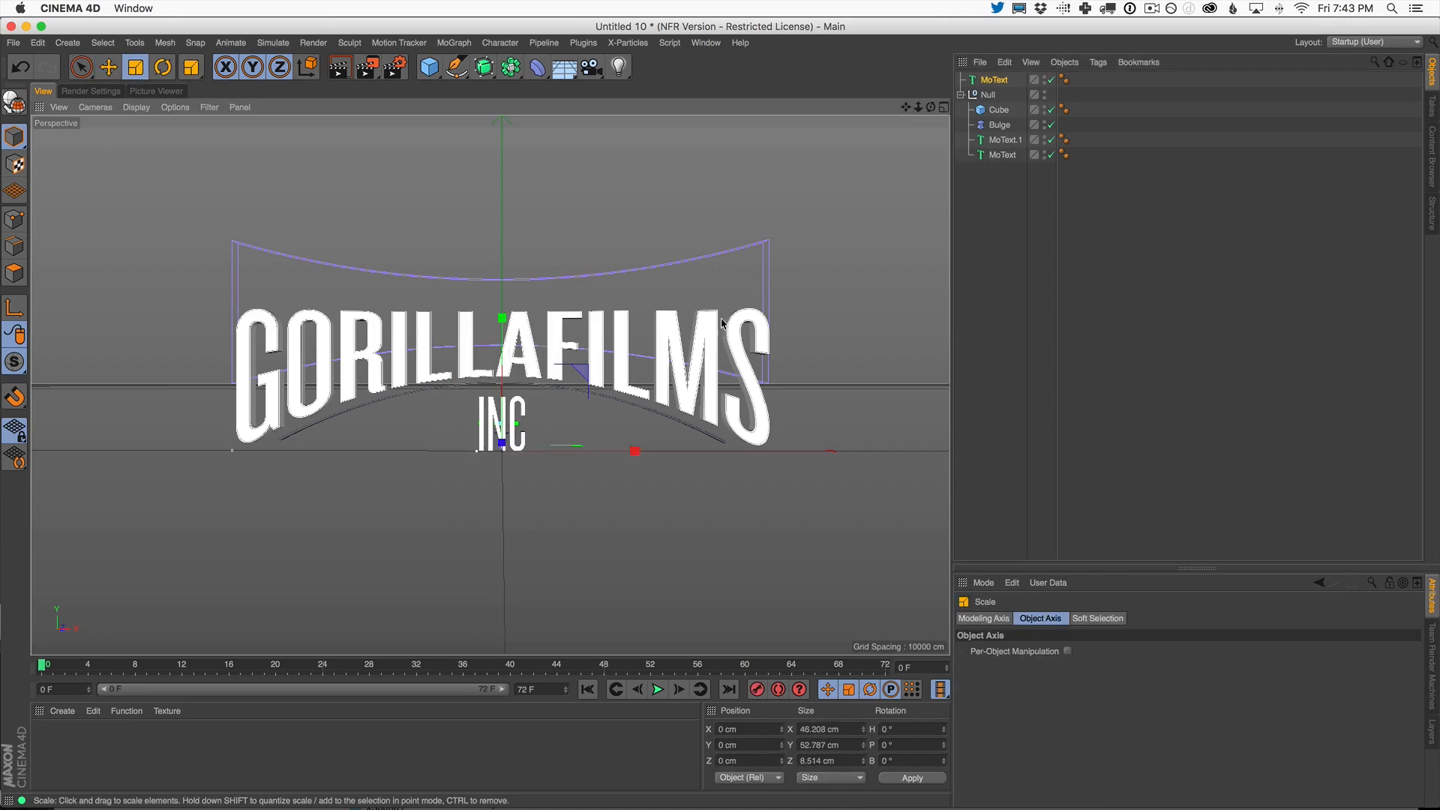
- Change the INC text's Knockout font style to HTF70-FullWelterwt
{"action": "left_click", "coordinate": [990, 80]}
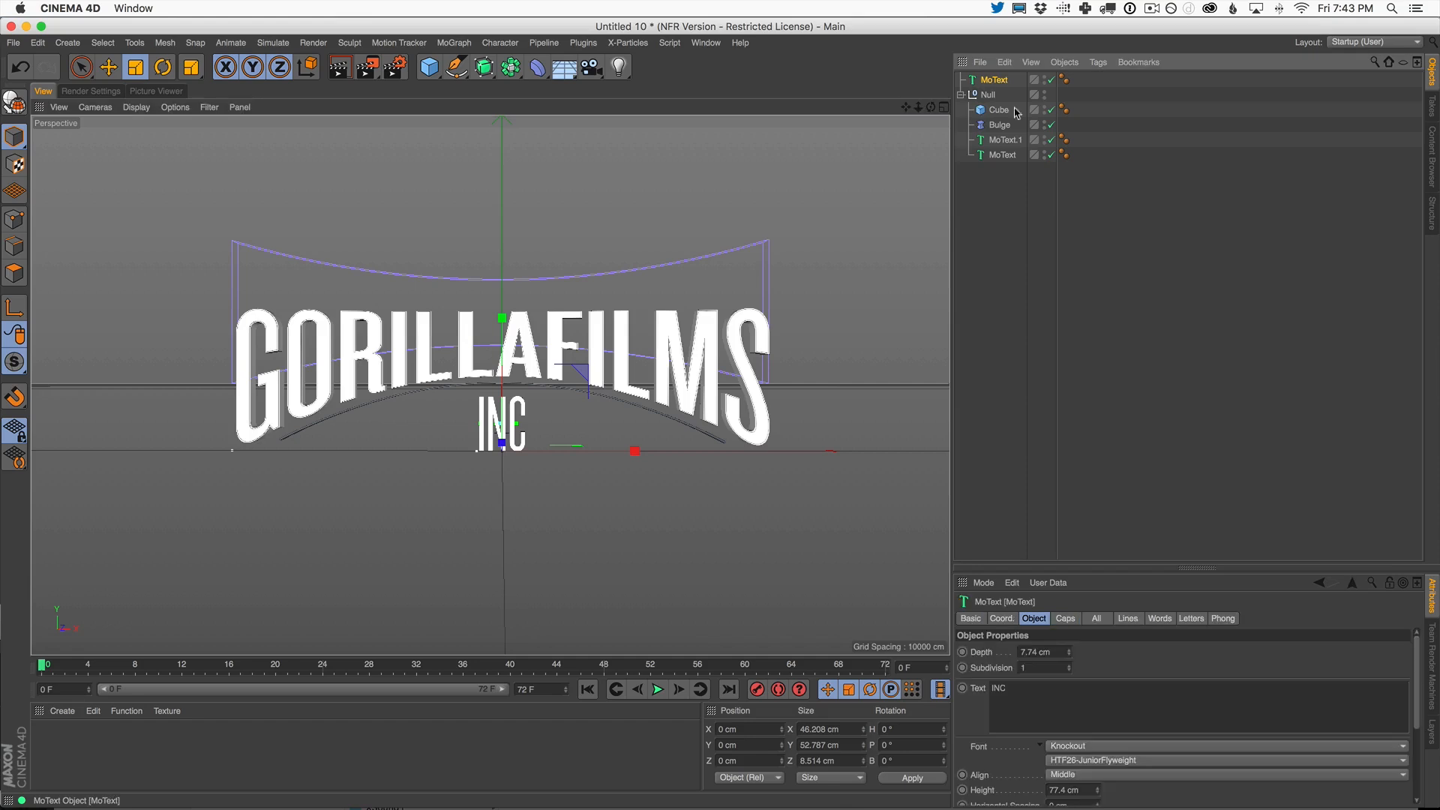
{"action": "left_click", "coordinate": [1087, 764]}
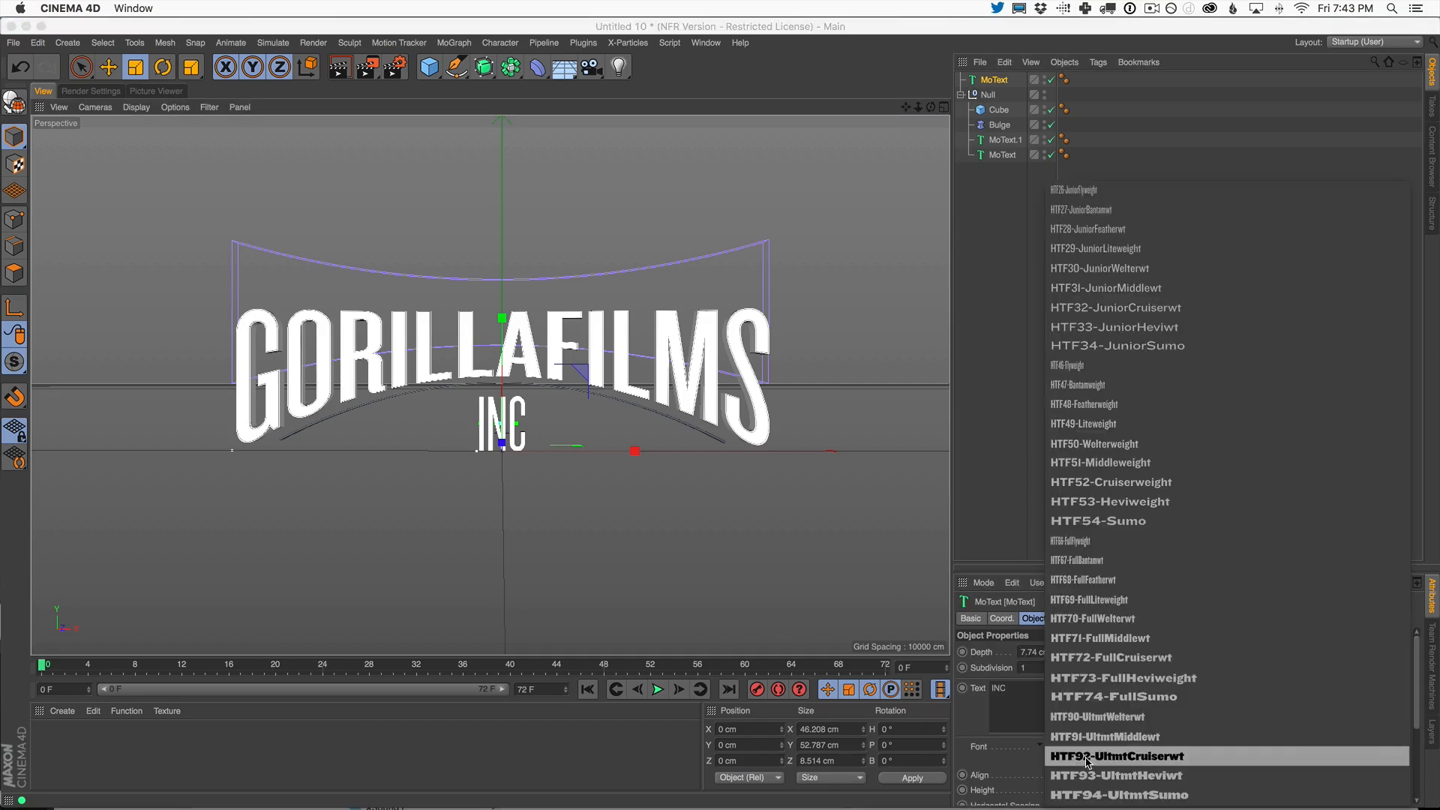
{"action": "left_click", "coordinate": [1101, 622]}
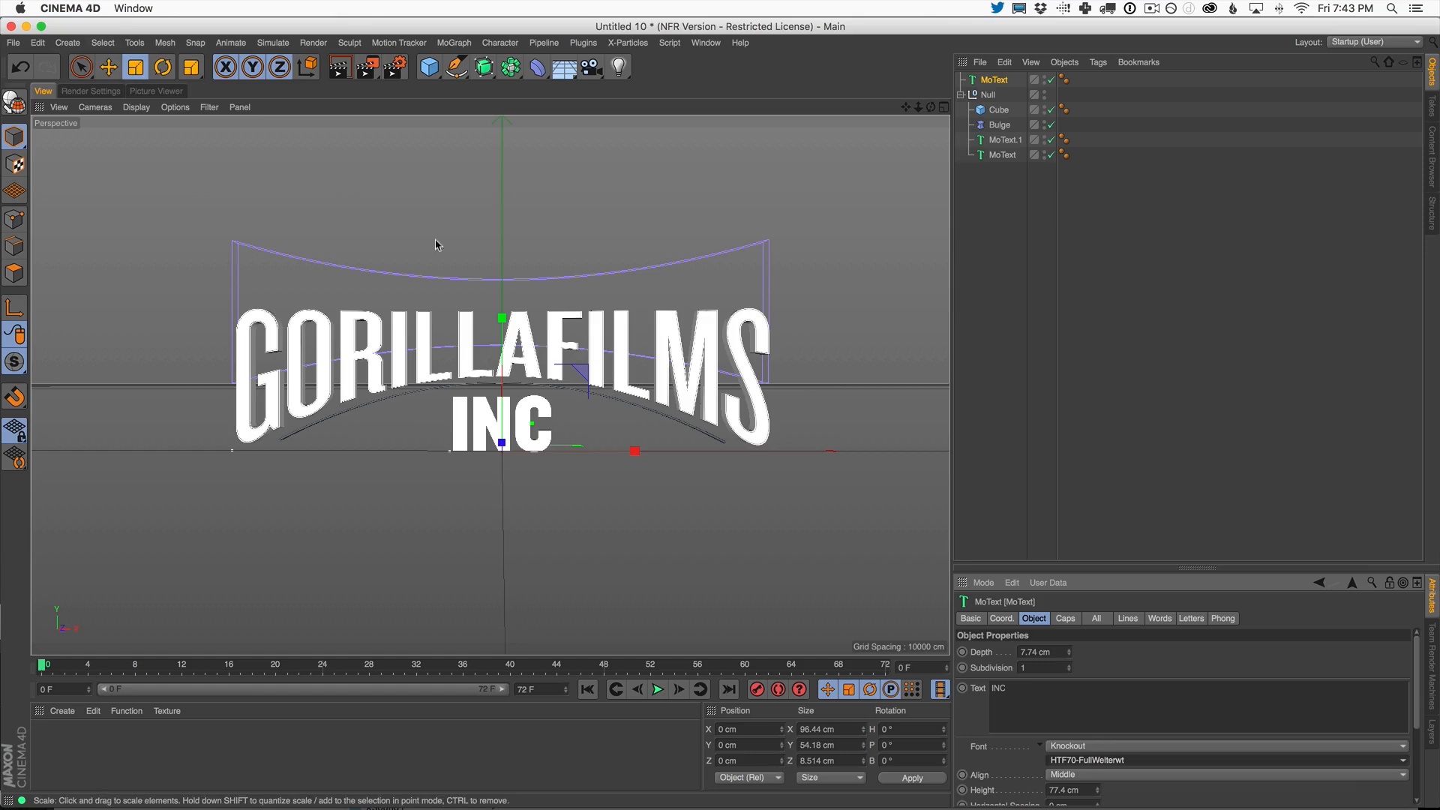
- Scale the INC text down uniformly to about 59 cm wide and 33 cm high, and position it just beneath the curved bar's centre
{"action": "left_click_drag", "start_coordinate": [437, 241], "coordinate": [504, 357]}
{"action": "key", "text": "e"}
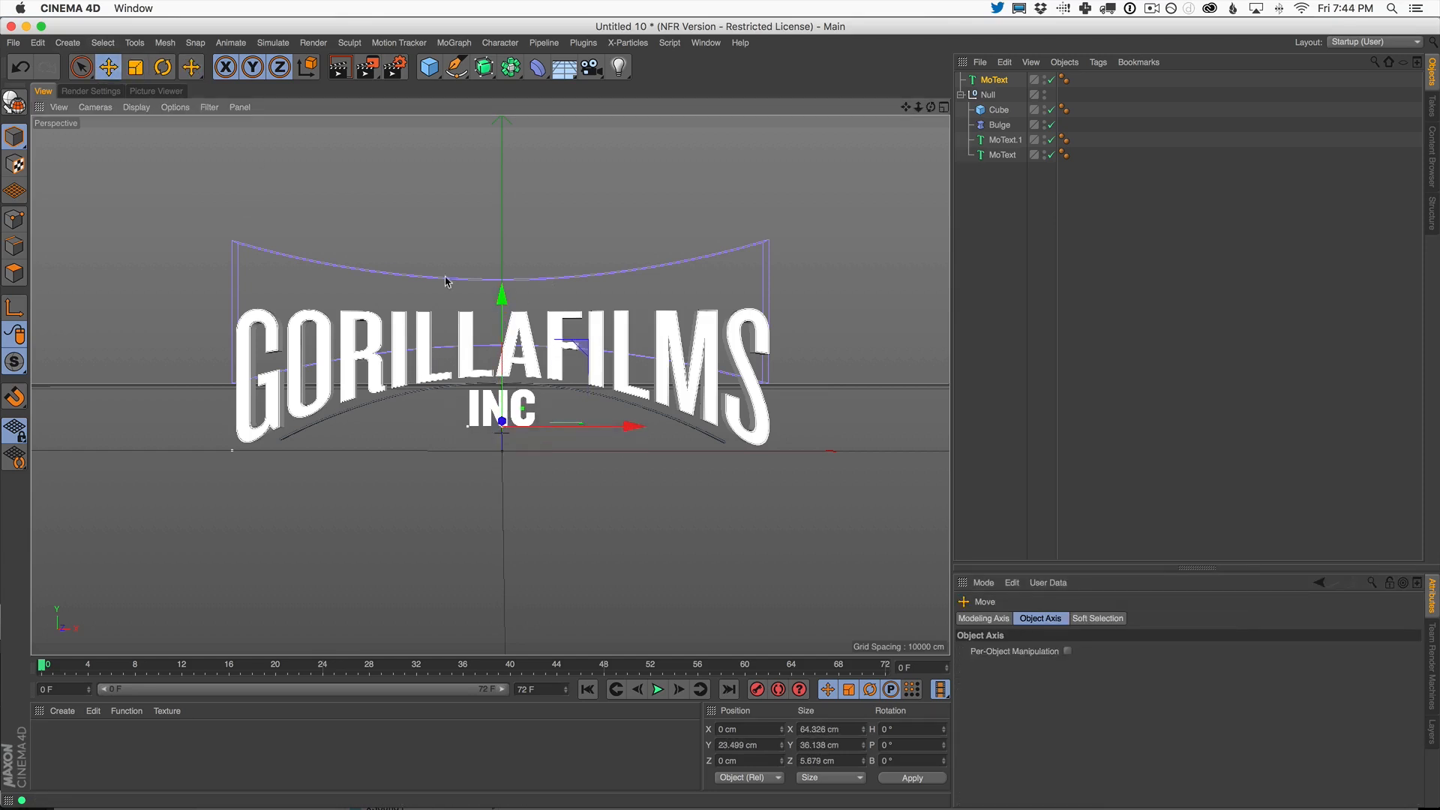
{"action": "key", "text": "t"}
{"action": "left_click_drag", "start_coordinate": [474, 249], "coordinate": [503, 304]}
{"action": "left_click", "coordinate": [112, 72]}
{"action": "key", "text": "ctrl+z"}
{"action": "key", "text": "t"}
{"action": "left_click", "coordinate": [110, 69]}
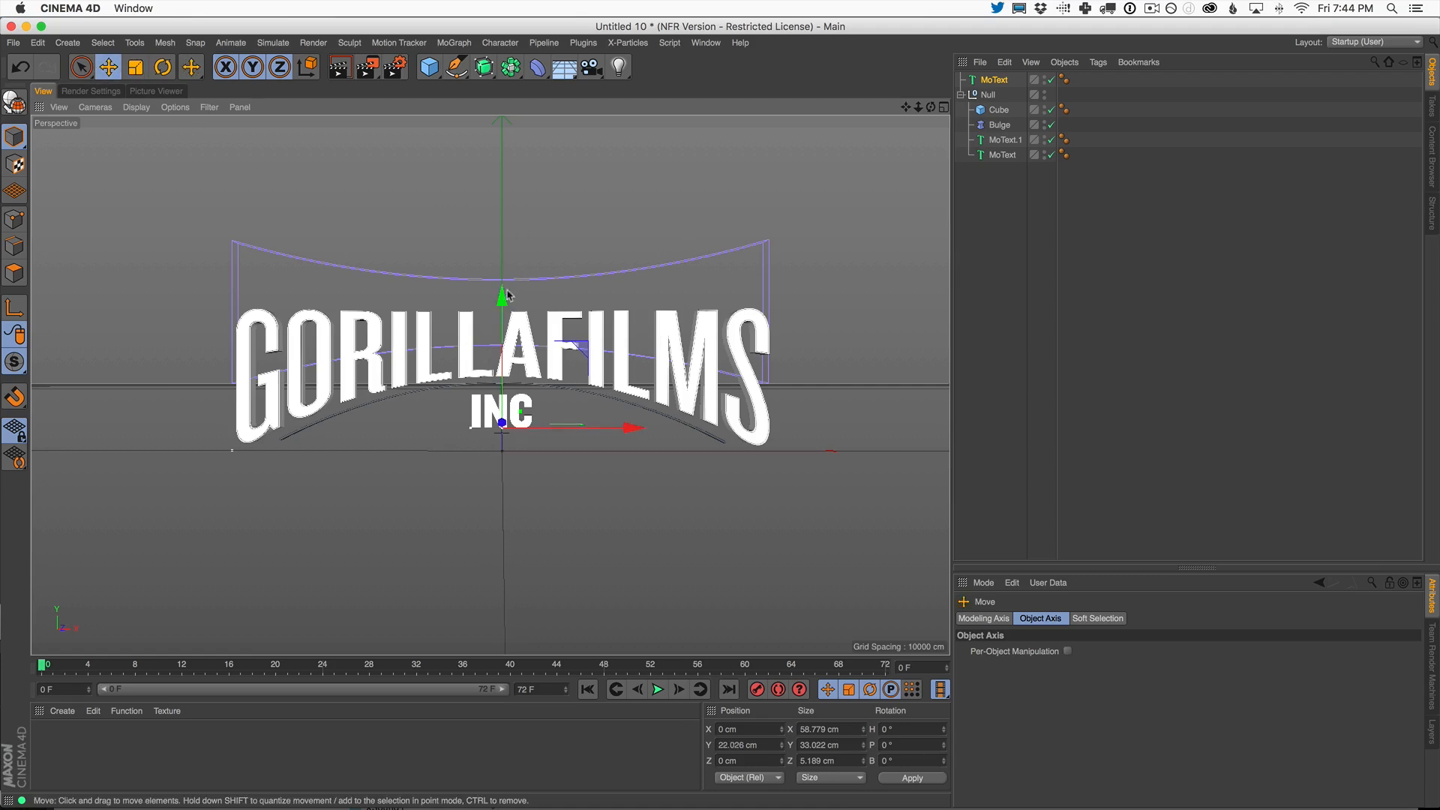
{"action": "left_click_drag", "start_coordinate": [506, 293], "coordinate": [505, 307]}
- Set the Bulge deformer's Strength to -52 % and render the view to check the logo
{"action": "left_click", "coordinate": [999, 124]}
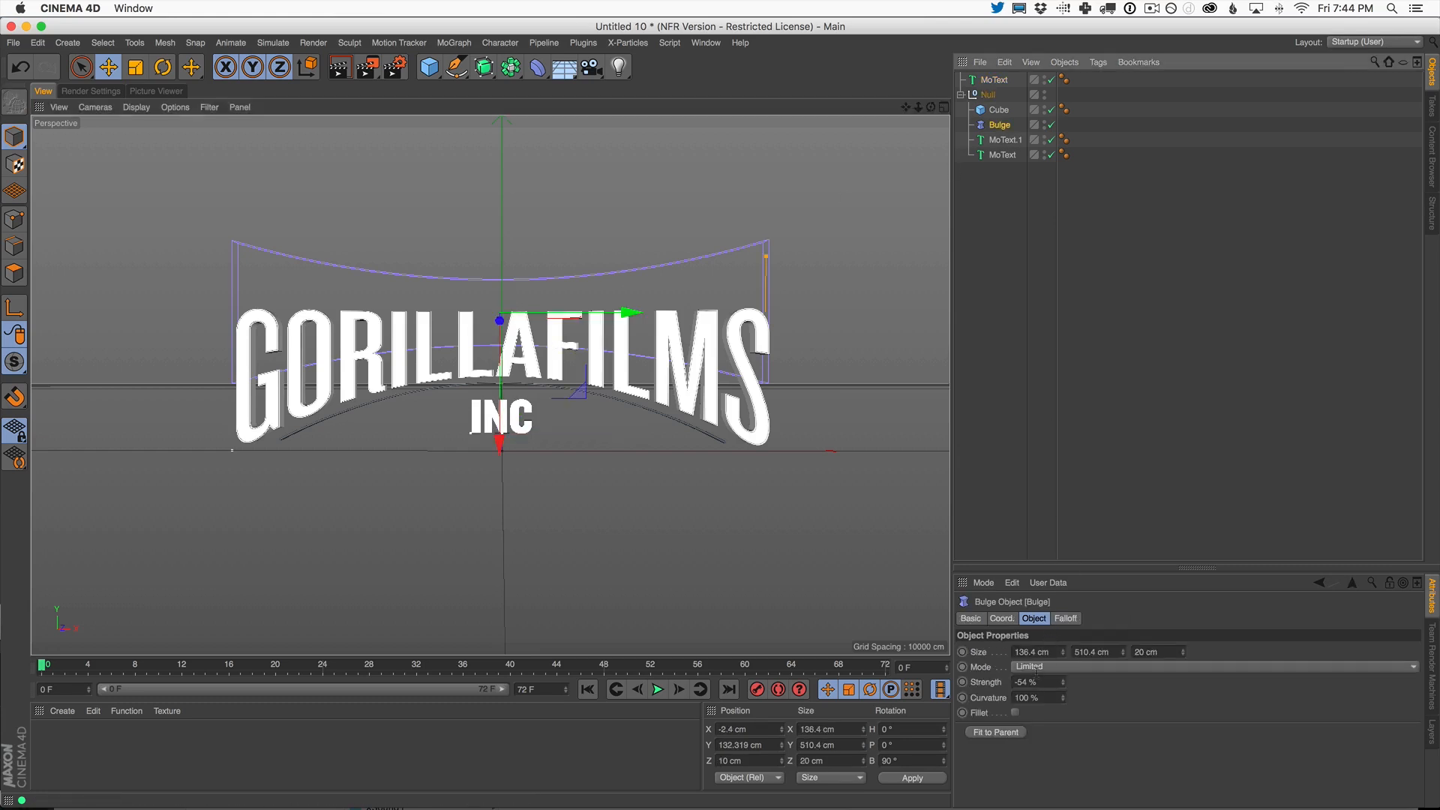
{"action": "left_click", "coordinate": [1062, 680]}
{"action": "left_click", "coordinate": [1062, 680]}
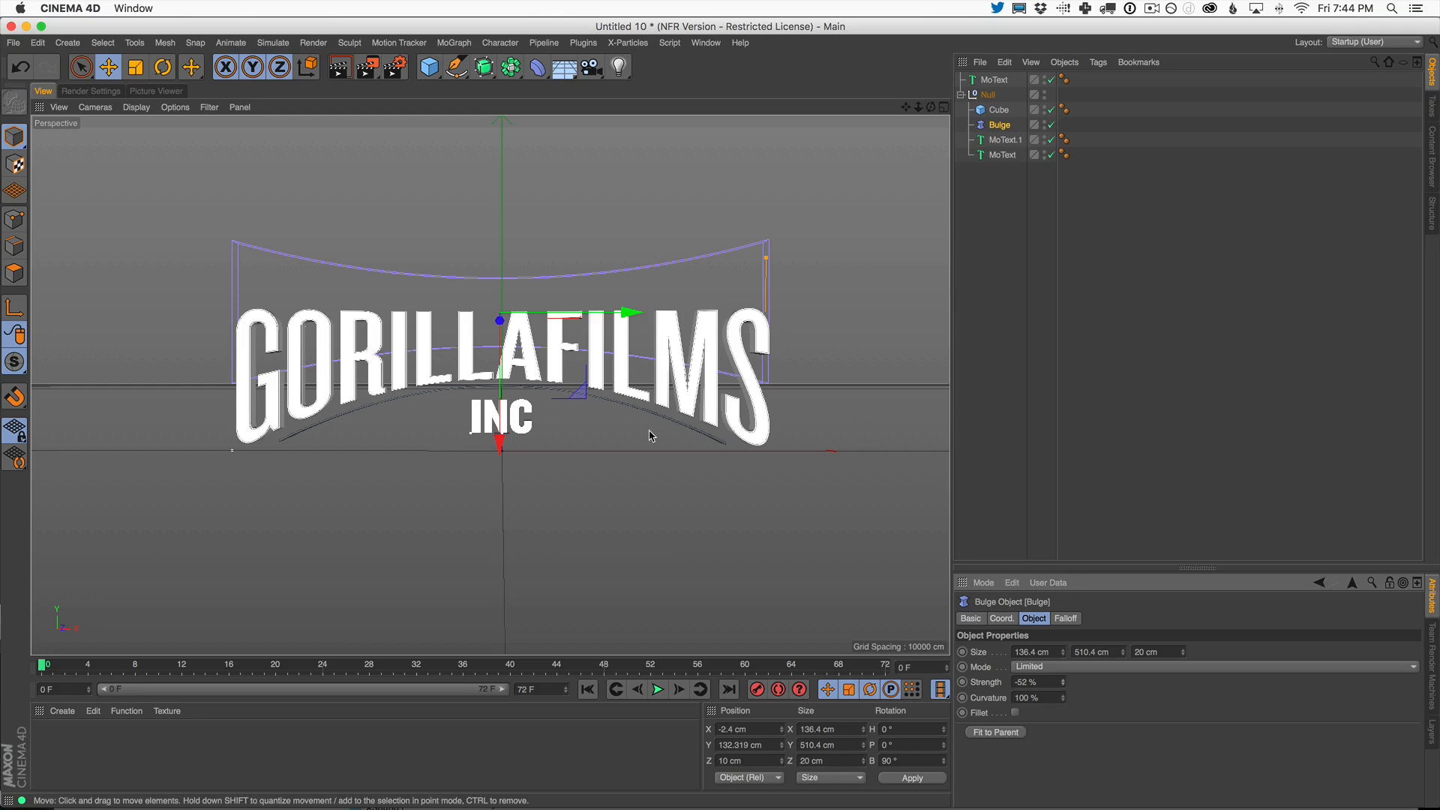
{"action": "left_click", "coordinate": [335, 68]}
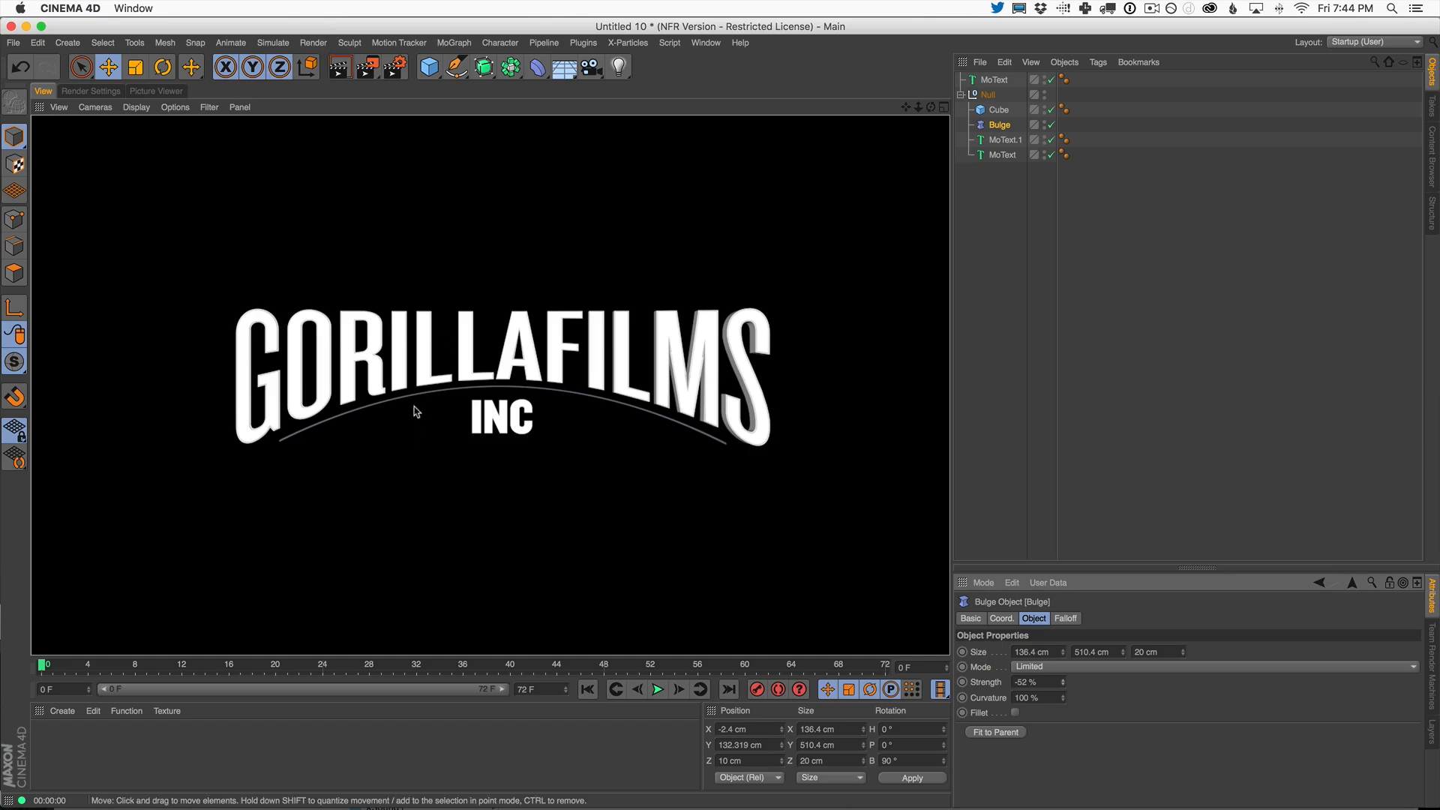
- In Chrome, replay the trailer's Lucasfilm logo reveal from about 0:36 to examine how highlights move over the letters, and pause it at 0:37
{"action": "key", "text": "super+Tab"}
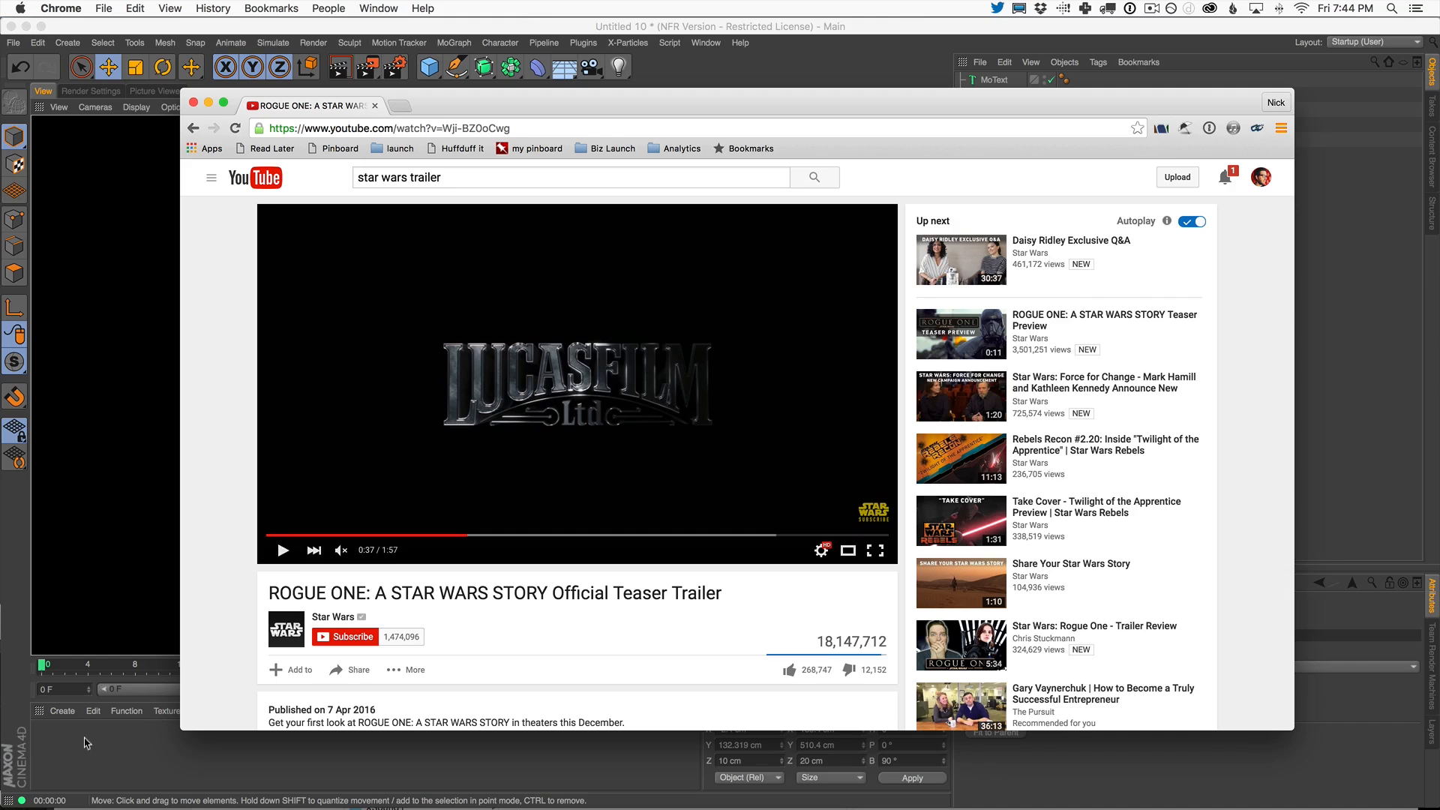
{"action": "left_click", "coordinate": [105, 757]}
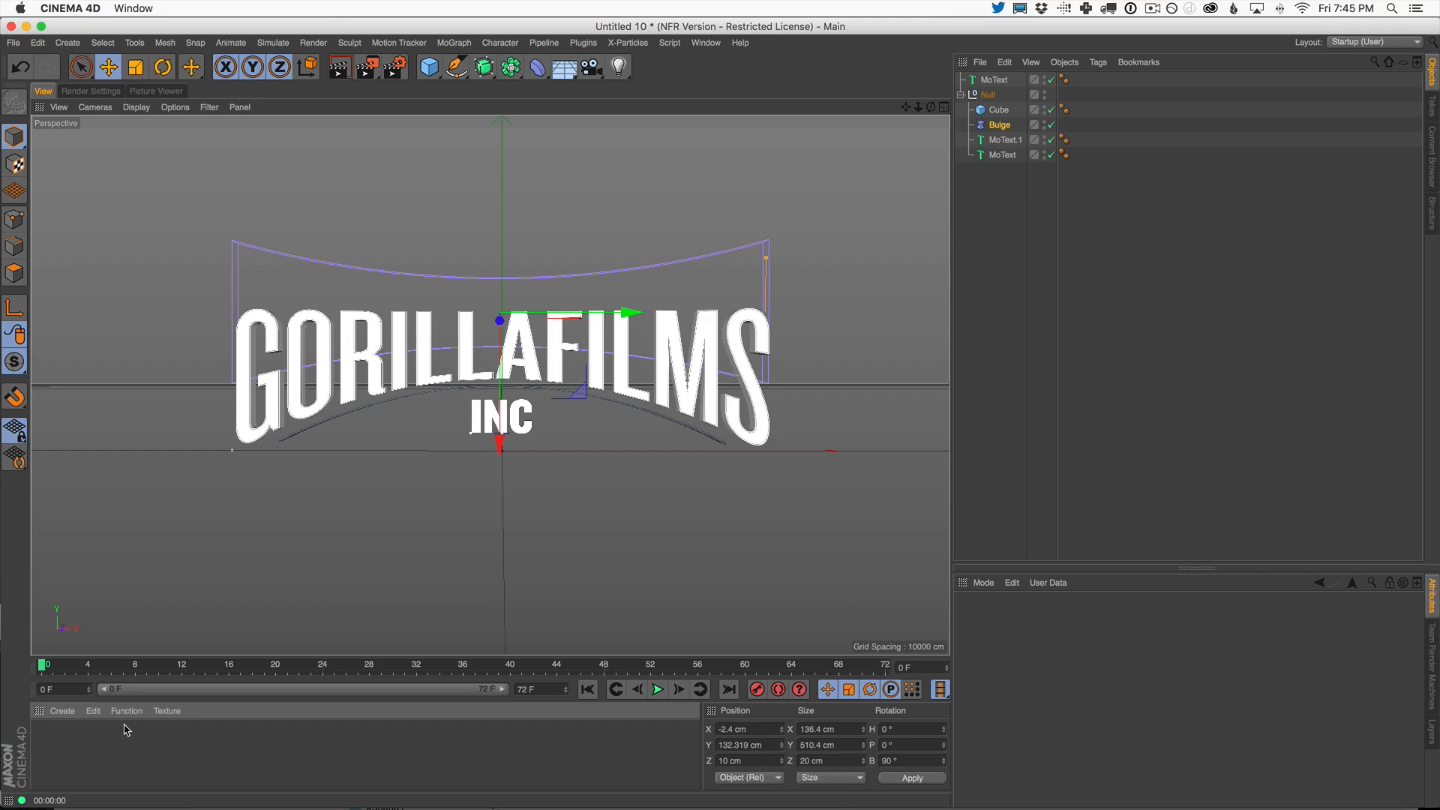
{"action": "key", "text": "super+Tab"}
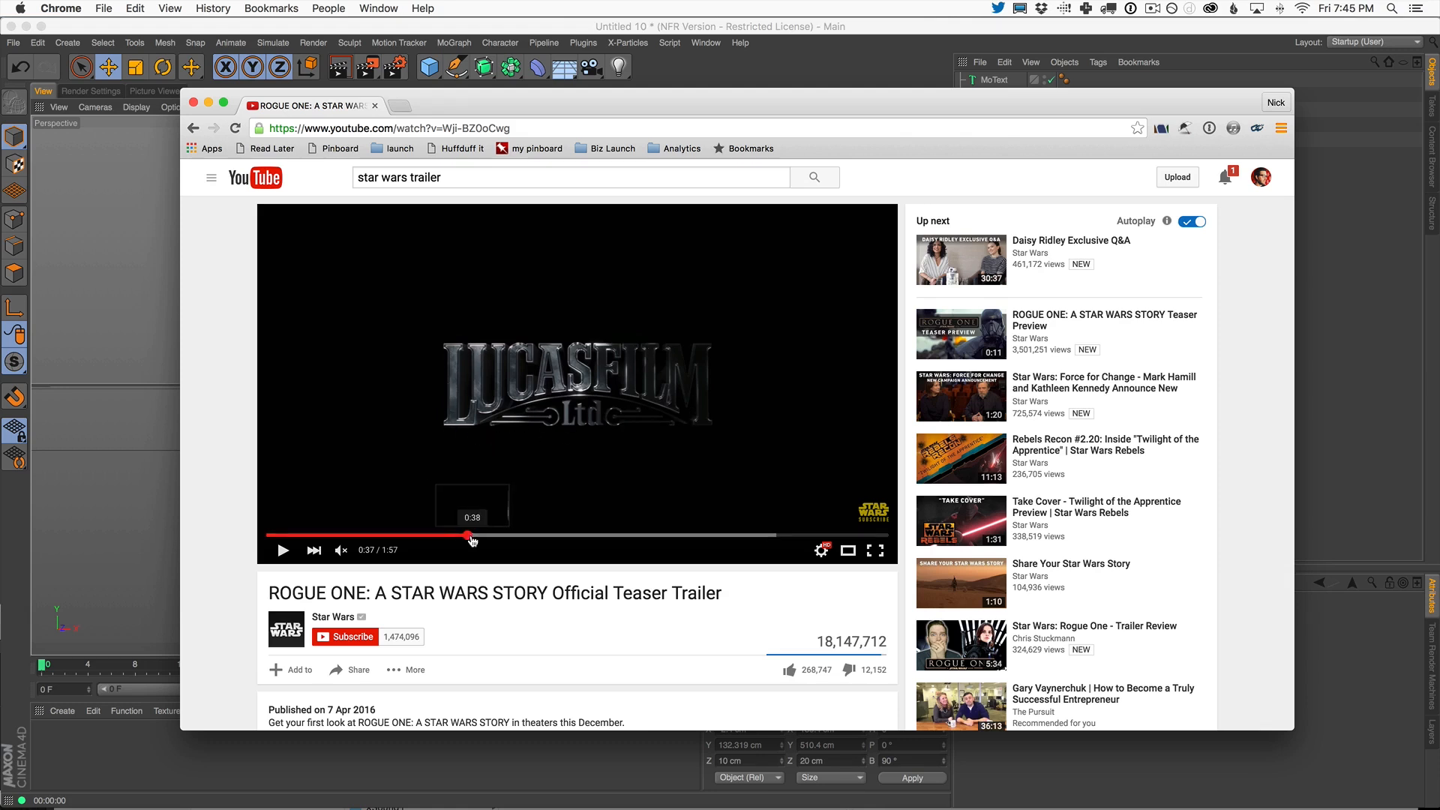
{"action": "left_click", "coordinate": [461, 536]}
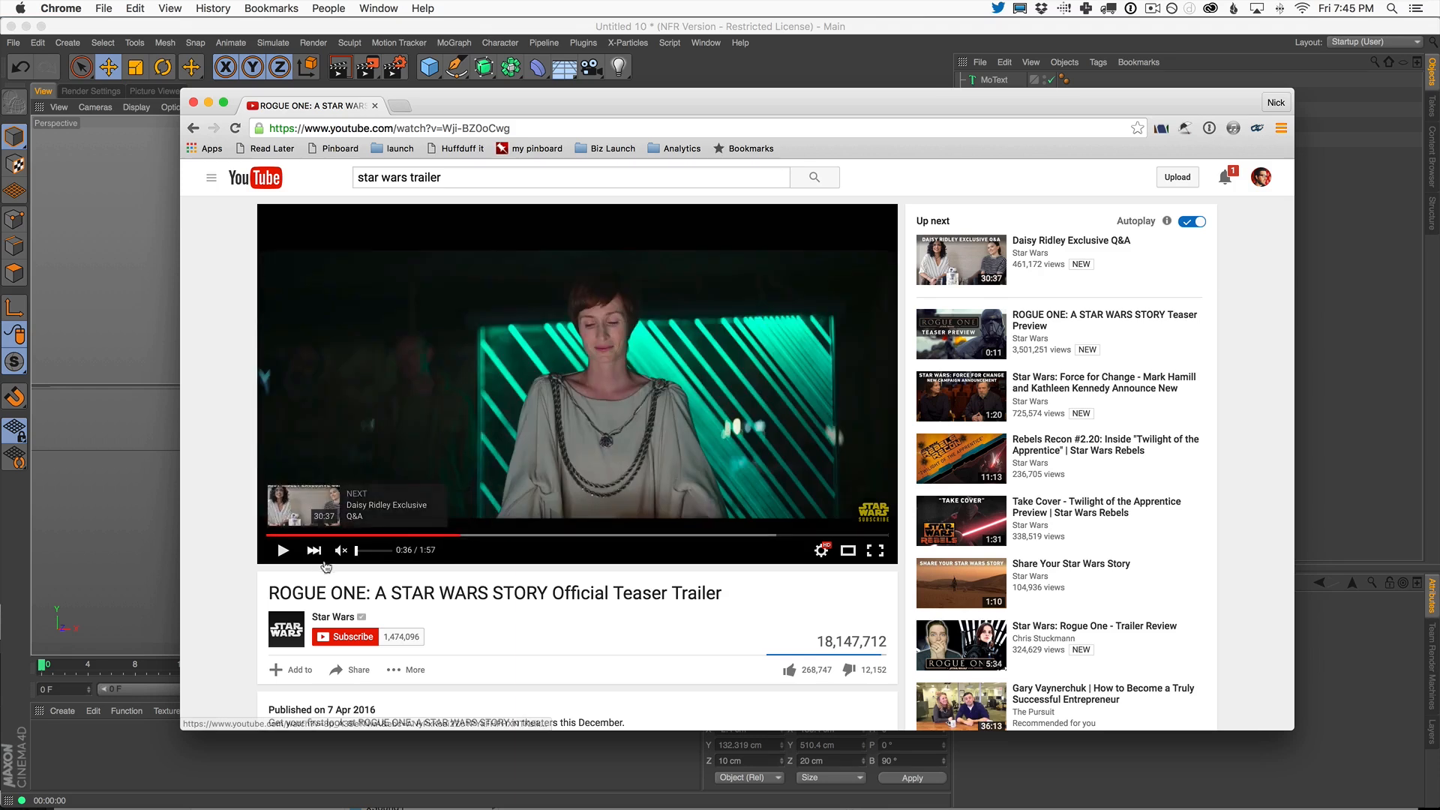
{"action": "left_click", "coordinate": [281, 549]}
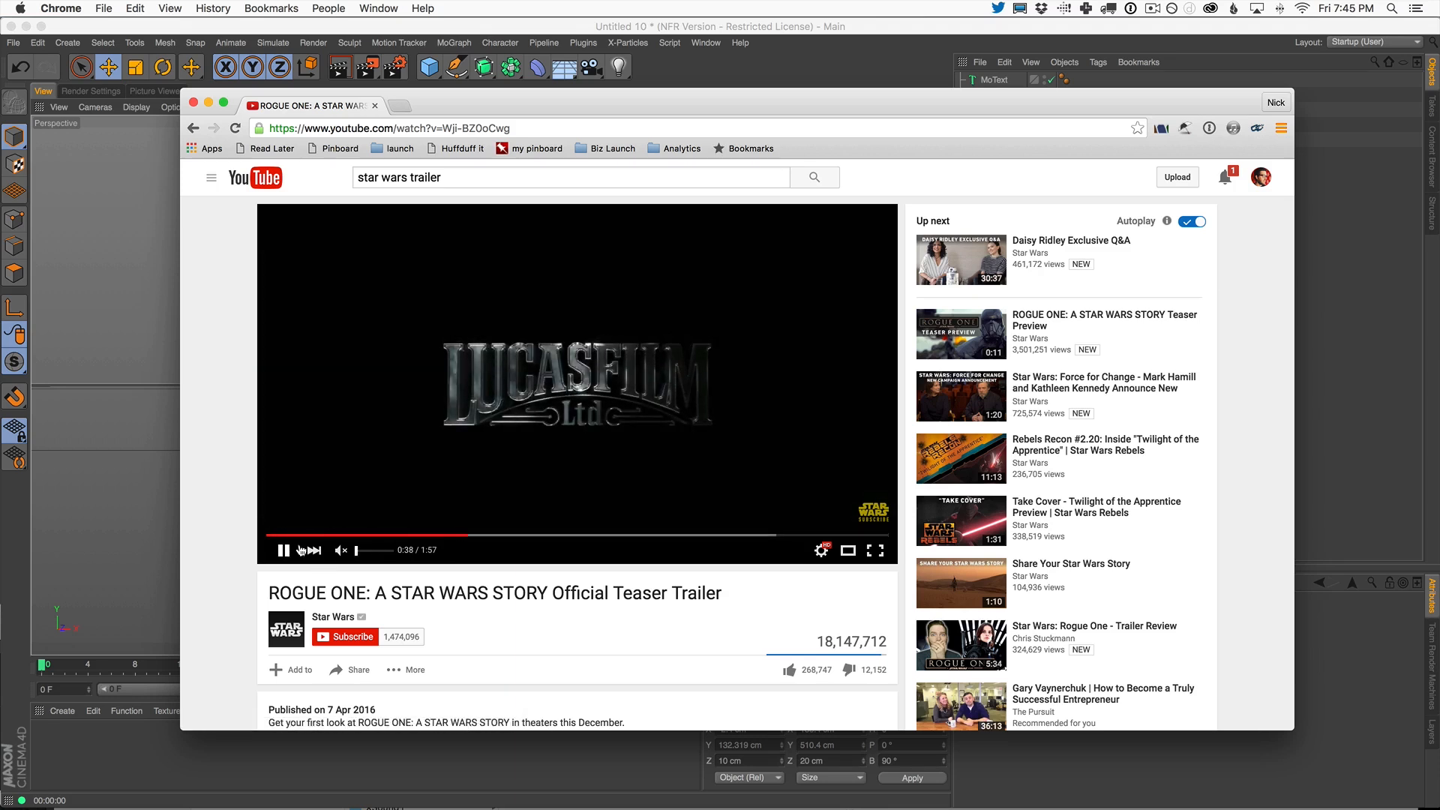
{"action": "left_click", "coordinate": [462, 537]}
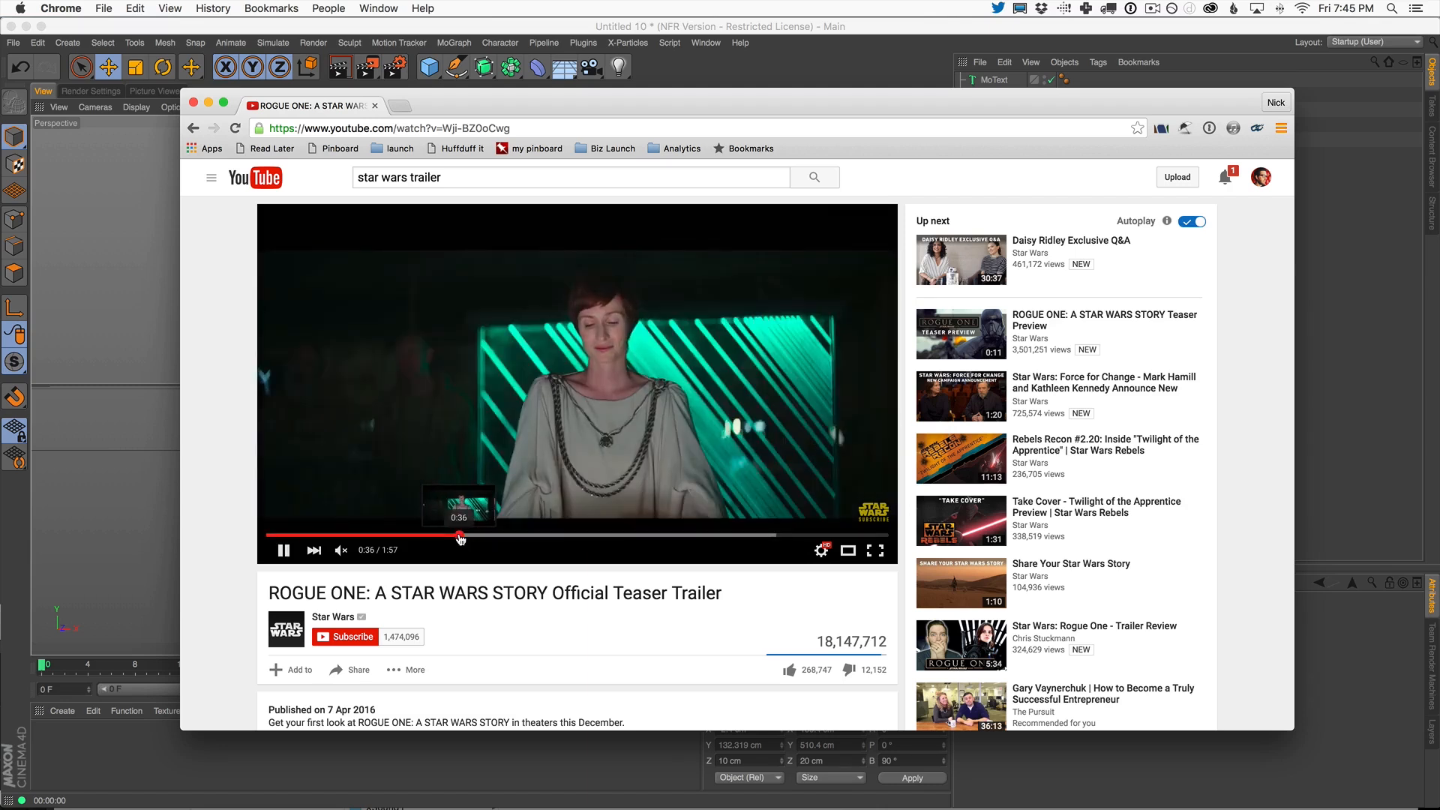
{"action": "left_click", "coordinate": [463, 536]}
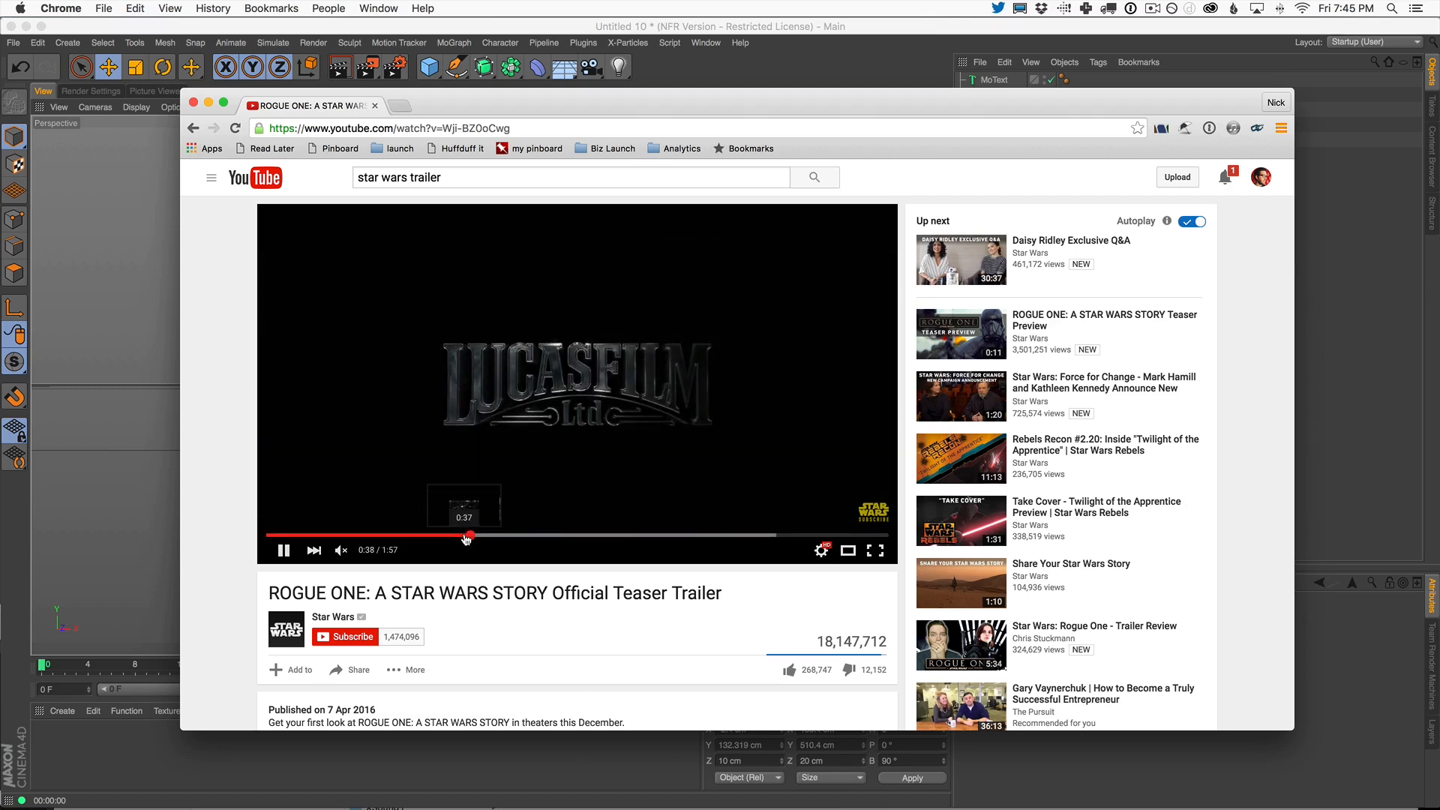
{"action": "left_click", "coordinate": [465, 536]}
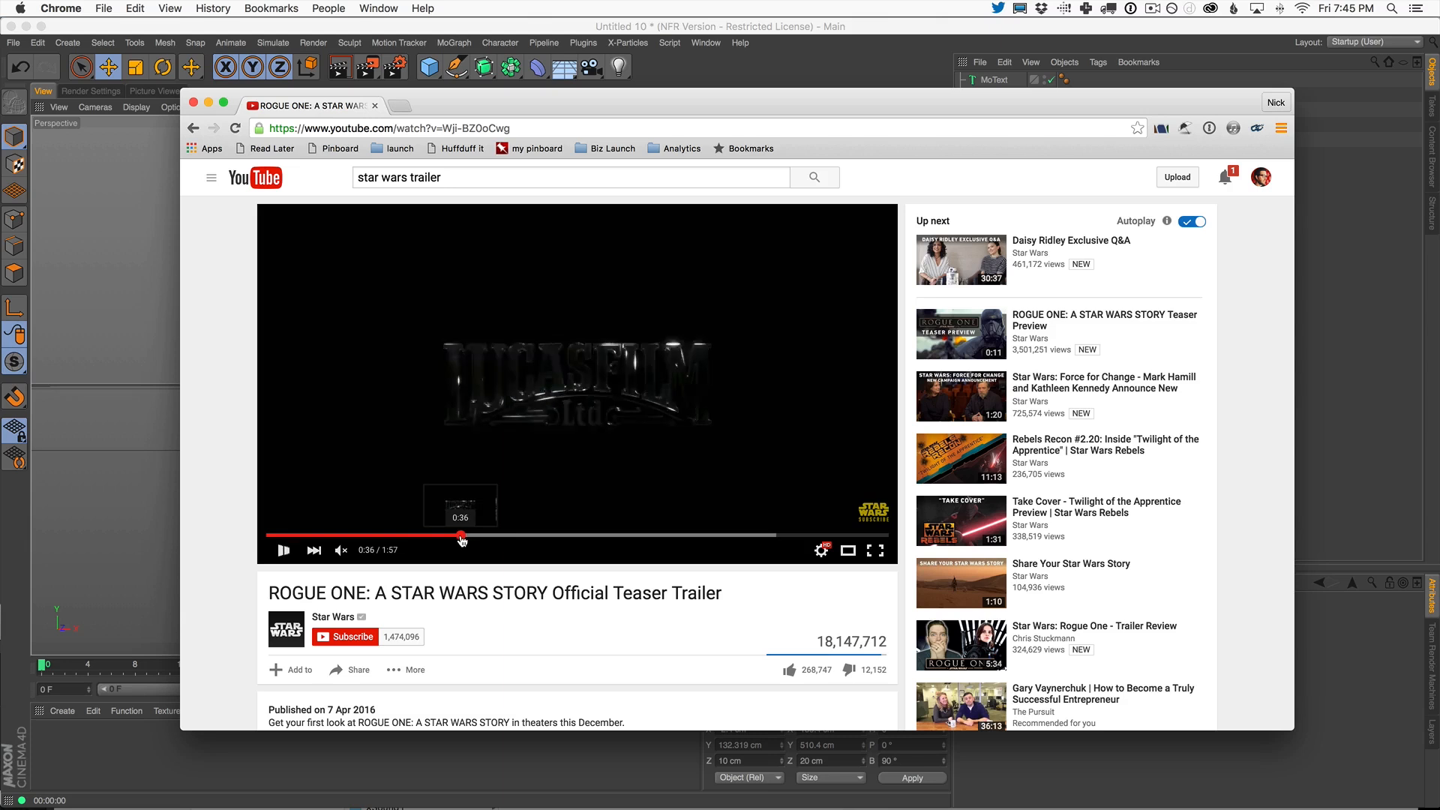
{"action": "left_click", "coordinate": [282, 550]}
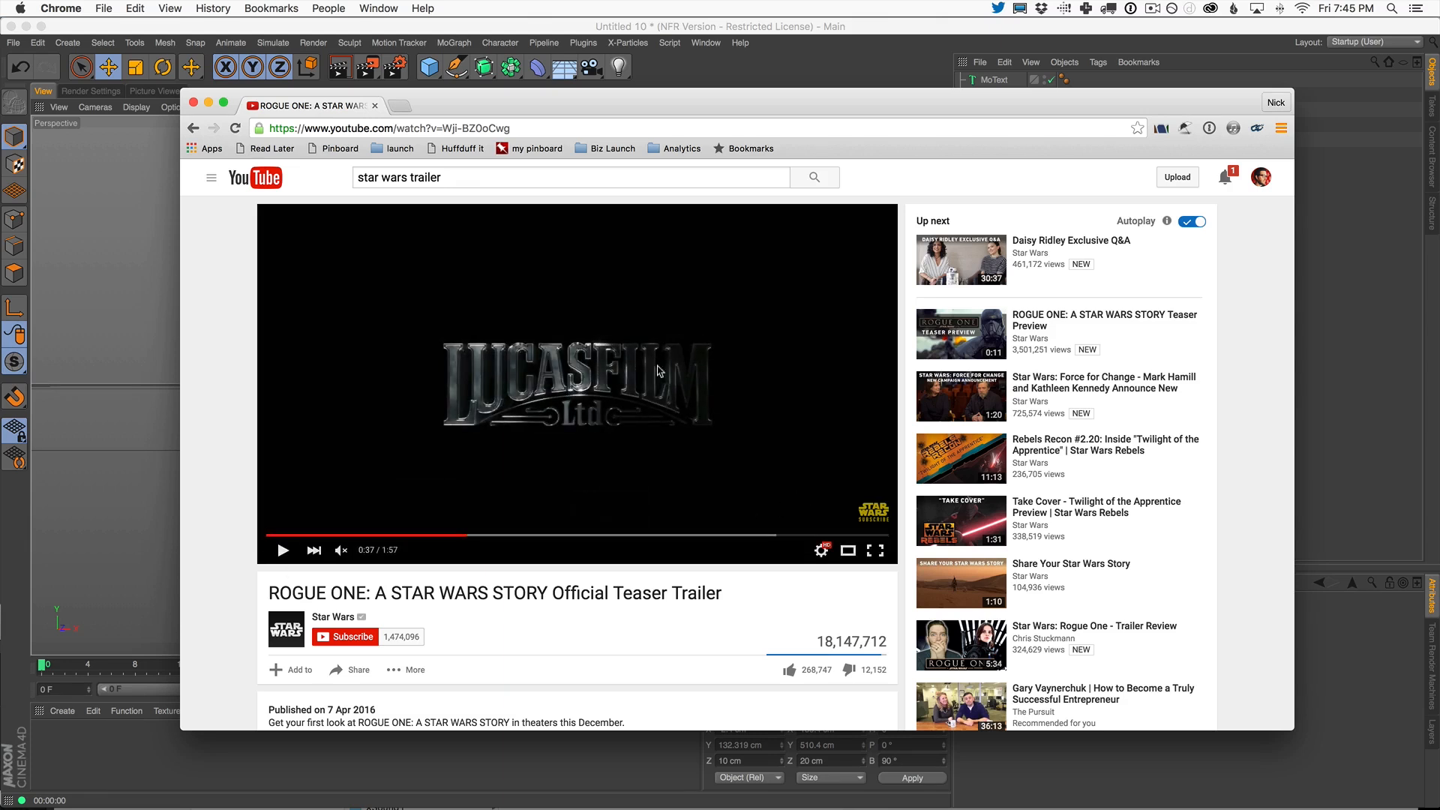
- Switch back to Cinema 4D and add an Omni light to the scene
{"action": "left_click", "coordinate": [126, 740]}
{"action": "left_click_drag", "start_coordinate": [619, 67], "coordinate": [660, 88]}
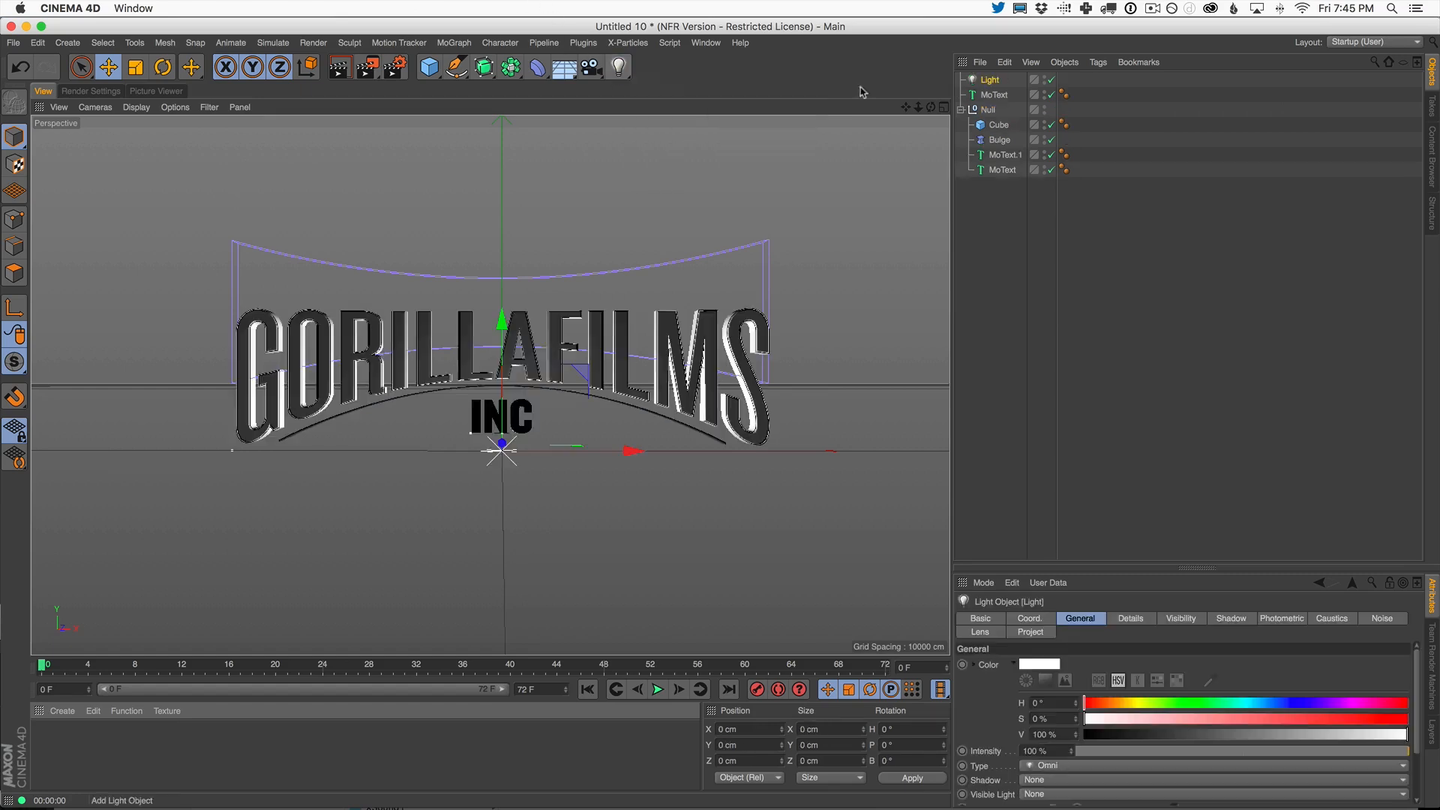
- Create a new material and apply it once each to the Cube and all three MoText objects, deleting the duplicate texture tag on INC
{"action": "left_click", "coordinate": [66, 711]}
{"action": "left_click", "coordinate": [105, 578]}
{"action": "mouse_move", "coordinate": [51, 739]}
{"action": "left_mouse_down"}
{"action": "mouse_move", "coordinate": [184, 691]}
{"action": "mouse_move", "coordinate": [996, 127]}
{"action": "mouse_move", "coordinate": [1077, 136]}
{"action": "mouse_move", "coordinate": [1000, 155]}
{"action": "mouse_move", "coordinate": [1003, 170]}
{"action": "left_mouse_up"}
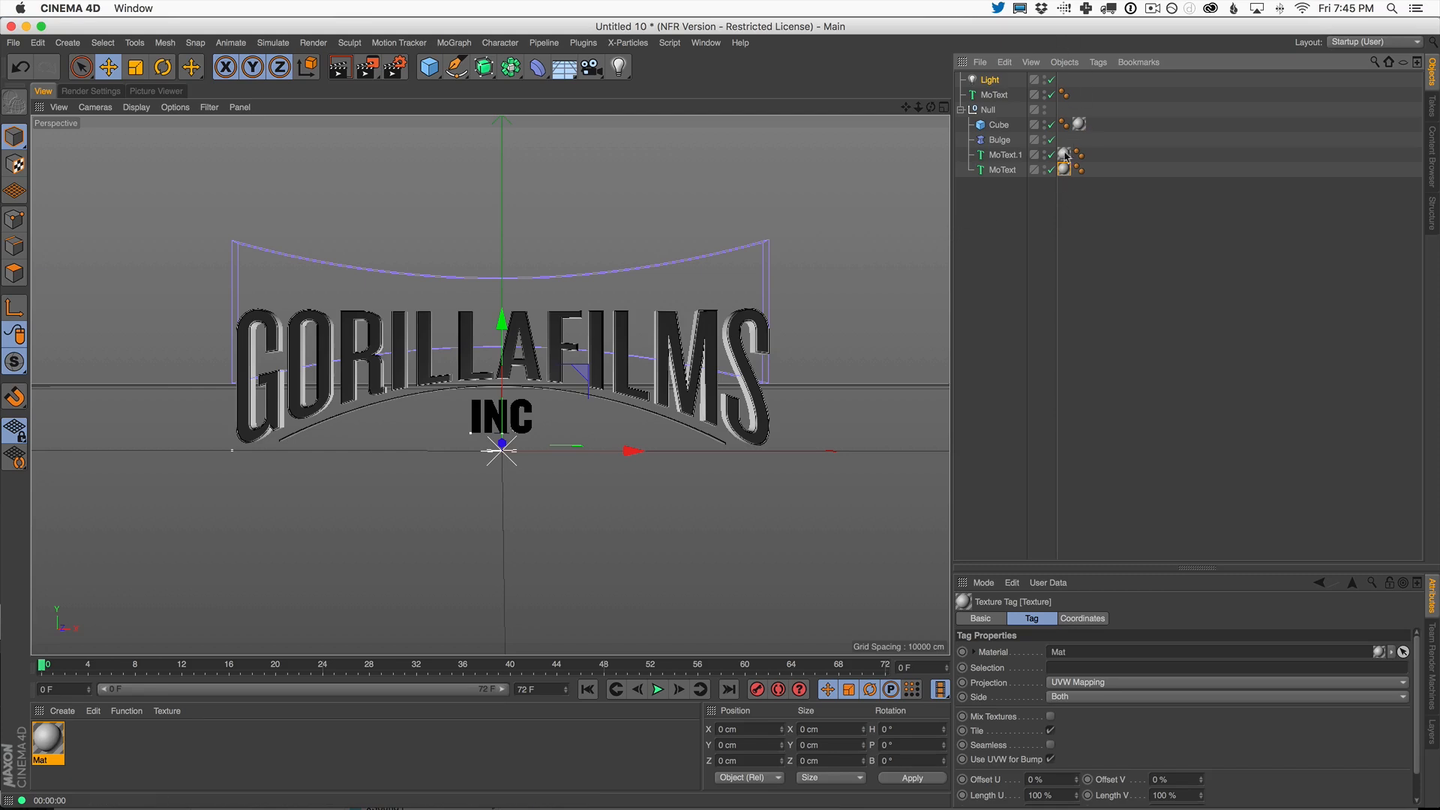
{"action": "left_click_drag", "start_coordinate": [1084, 127], "coordinate": [1097, 94], "text": "ctrl"}
{"action": "key", "text": "super+z"}
{"action": "left_click", "coordinate": [1116, 104]}
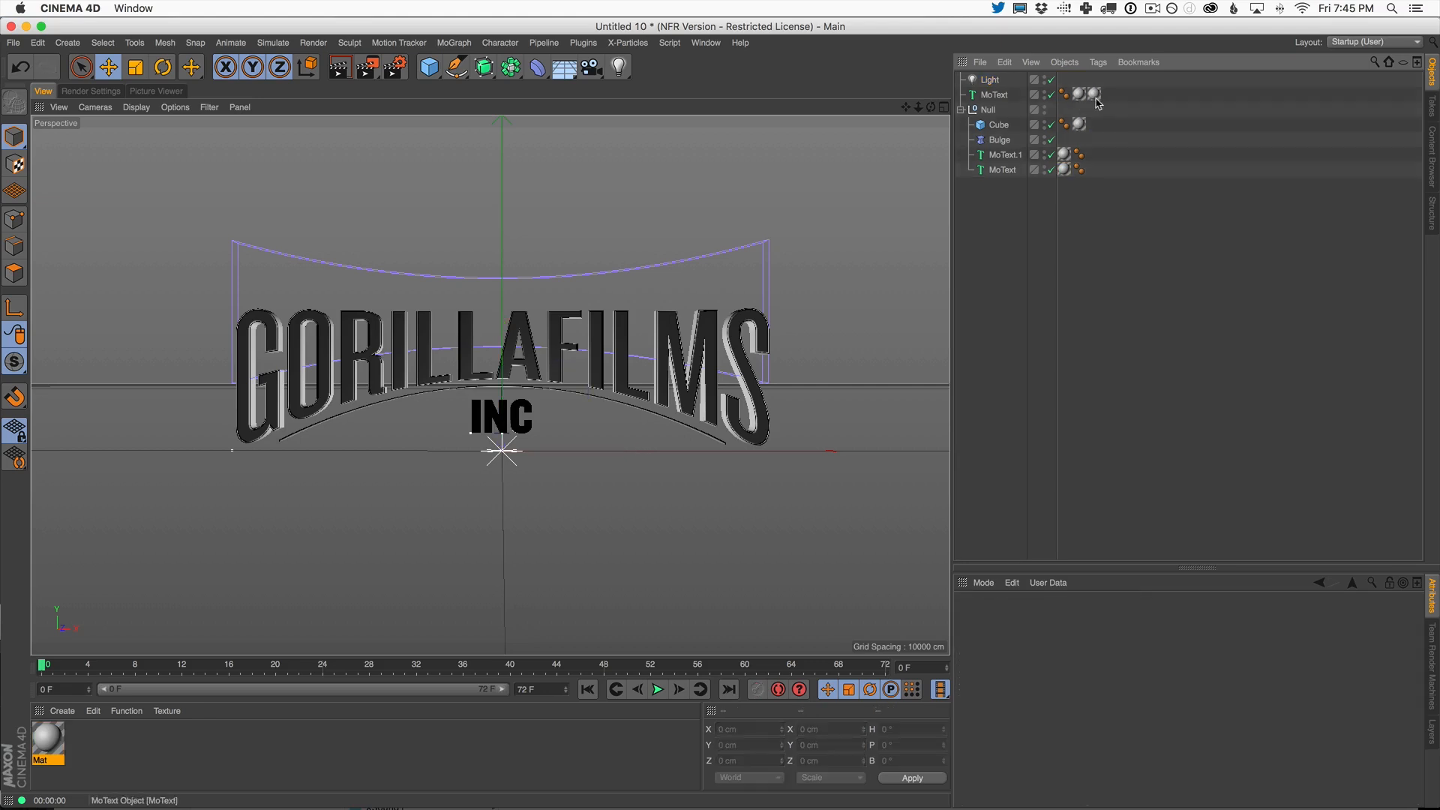
{"action": "left_click", "coordinate": [1095, 95]}
{"action": "key", "text": "Delete"}
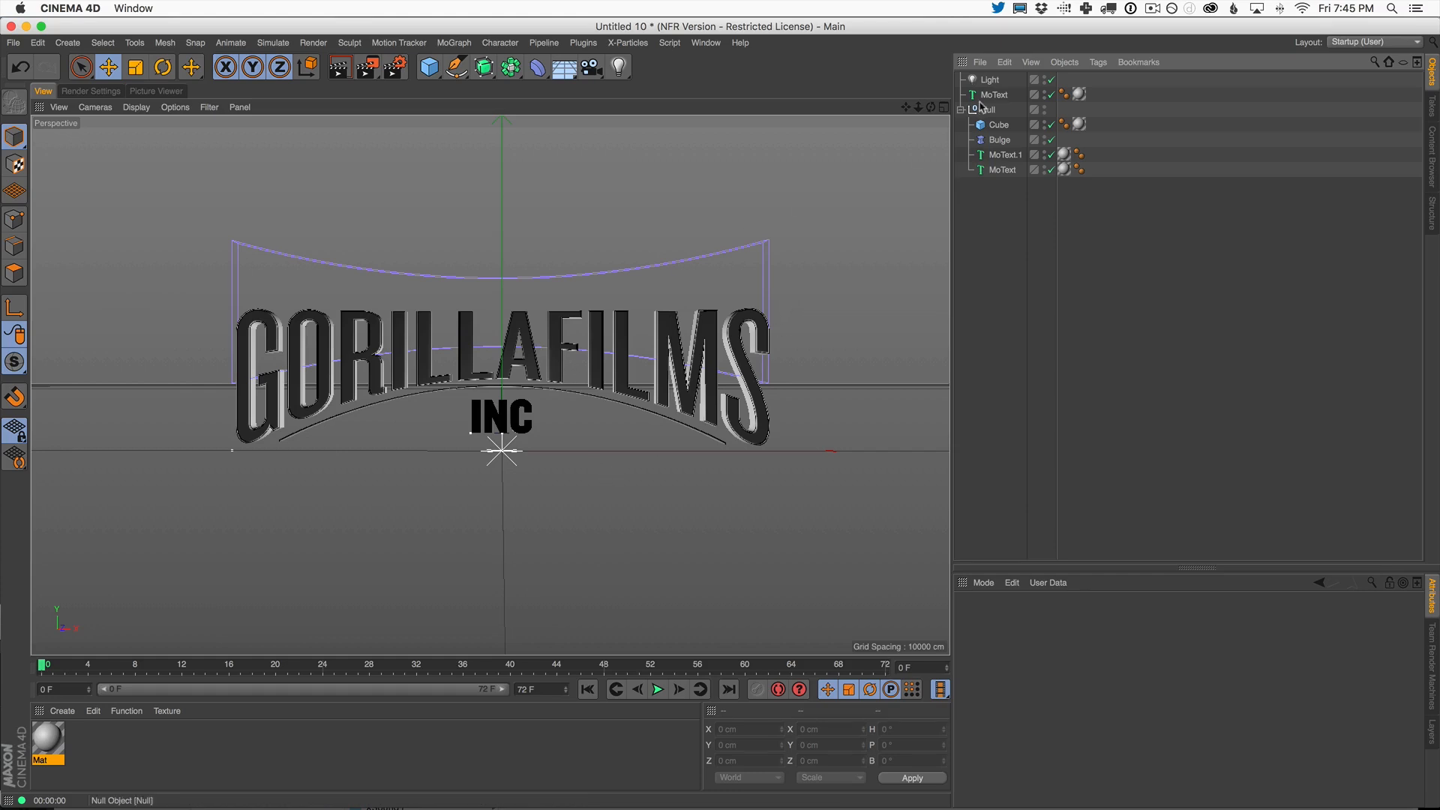
- Disable the material's Color channel and open the Default Specular layer settings of its Reflectance, keeping the editor clear of the logo
{"action": "double_click", "coordinate": [50, 741]}
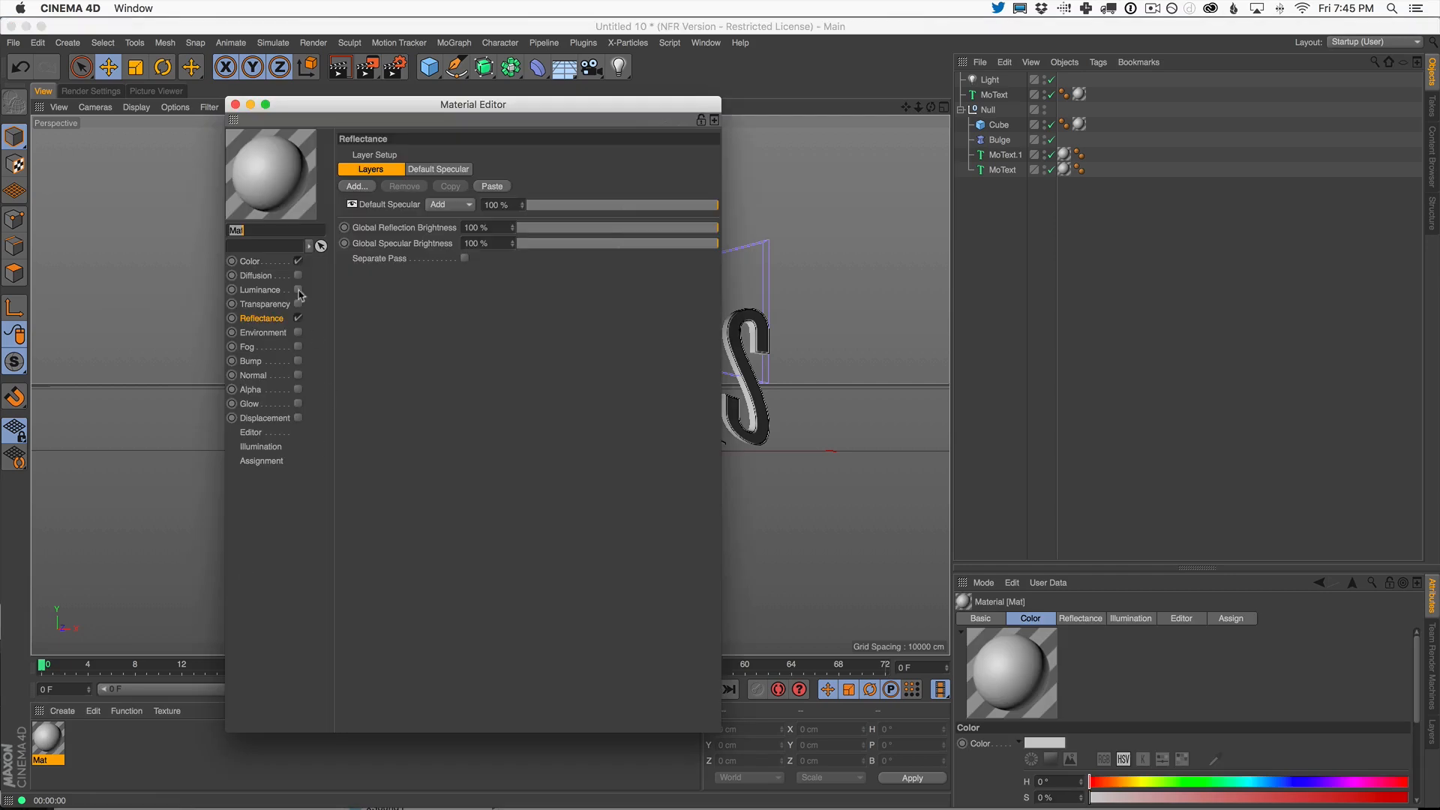
{"action": "left_click", "coordinate": [298, 262]}
{"action": "left_click_drag", "start_coordinate": [420, 104], "coordinate": [348, 189]}
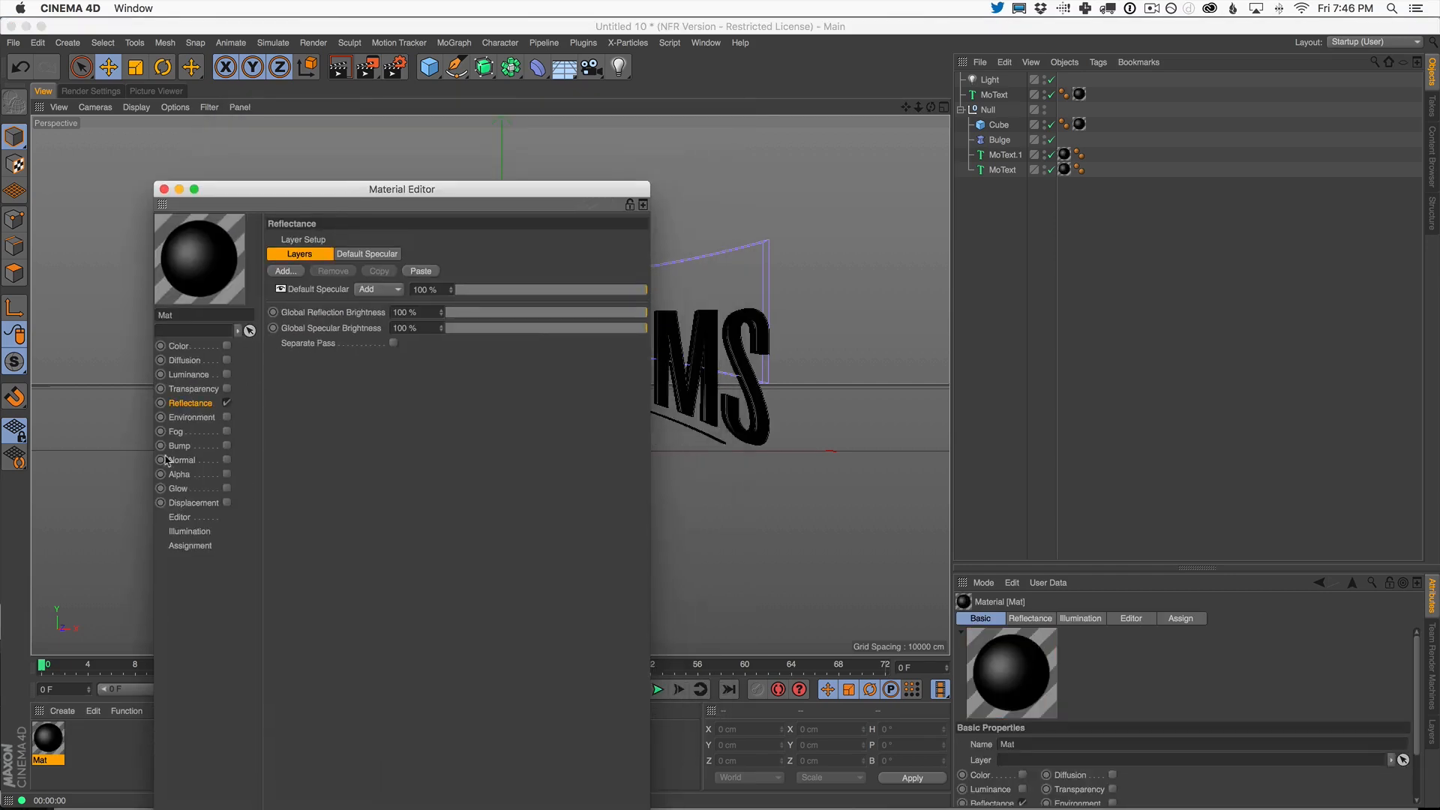
{"action": "left_click", "coordinate": [312, 290]}
{"action": "left_click_drag", "start_coordinate": [418, 189], "coordinate": [1091, 152]}
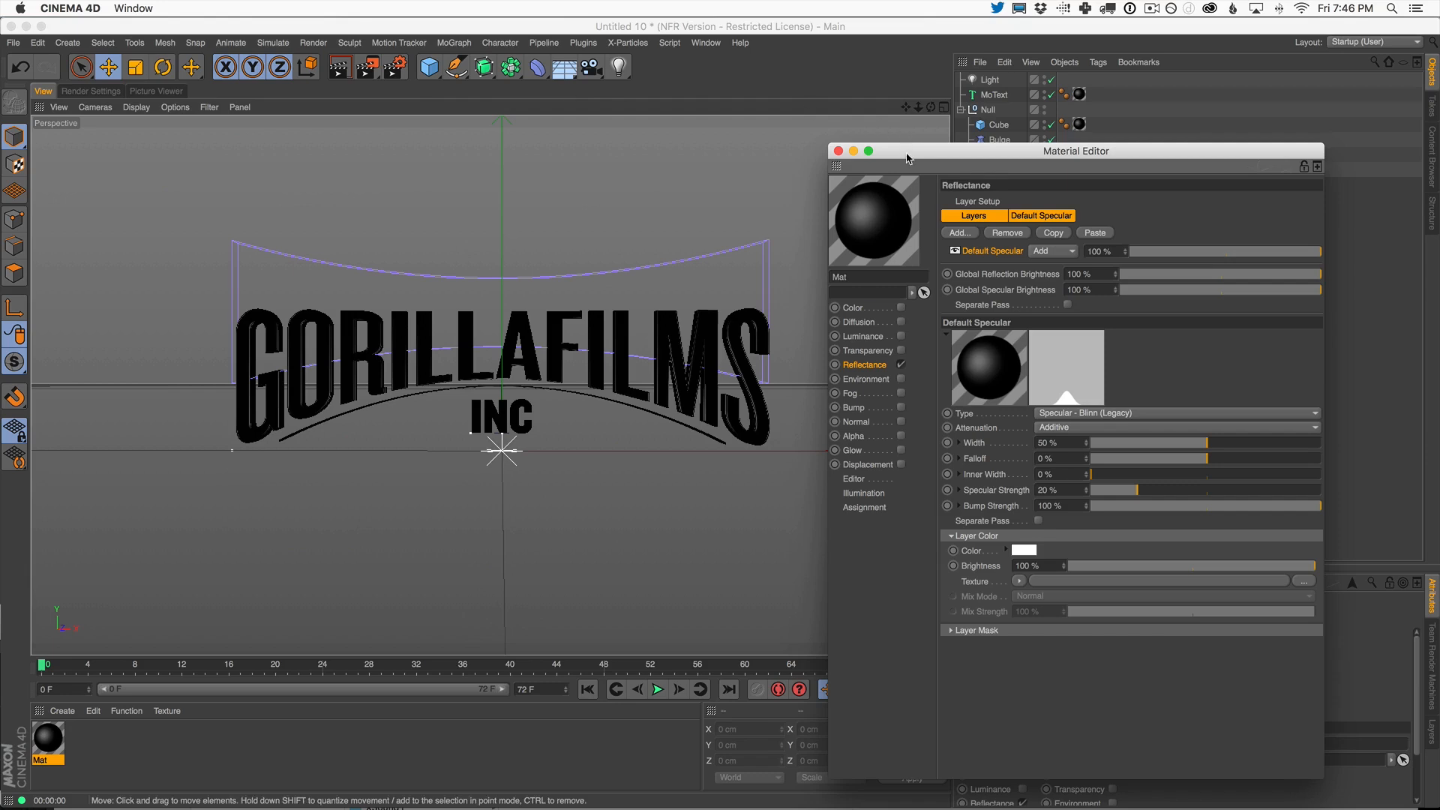
{"action": "left_click_drag", "start_coordinate": [906, 154], "coordinate": [1018, 193]}
- Move the light in front of the logo's upper left, to about X -171, Y 152, Z -150 cm
{"action": "left_click", "coordinate": [990, 81]}
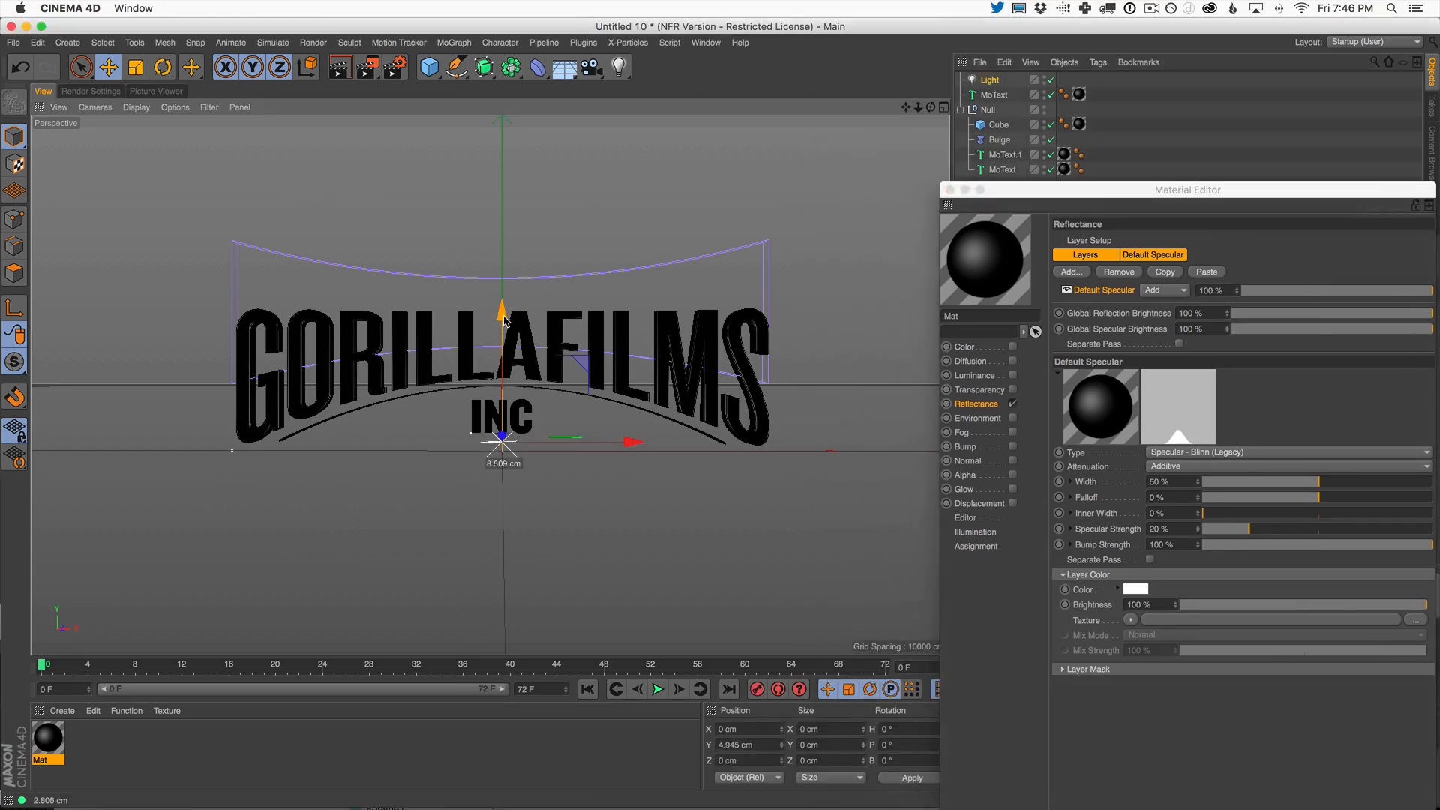
{"action": "left_click_drag", "start_coordinate": [503, 451], "coordinate": [521, 276]}
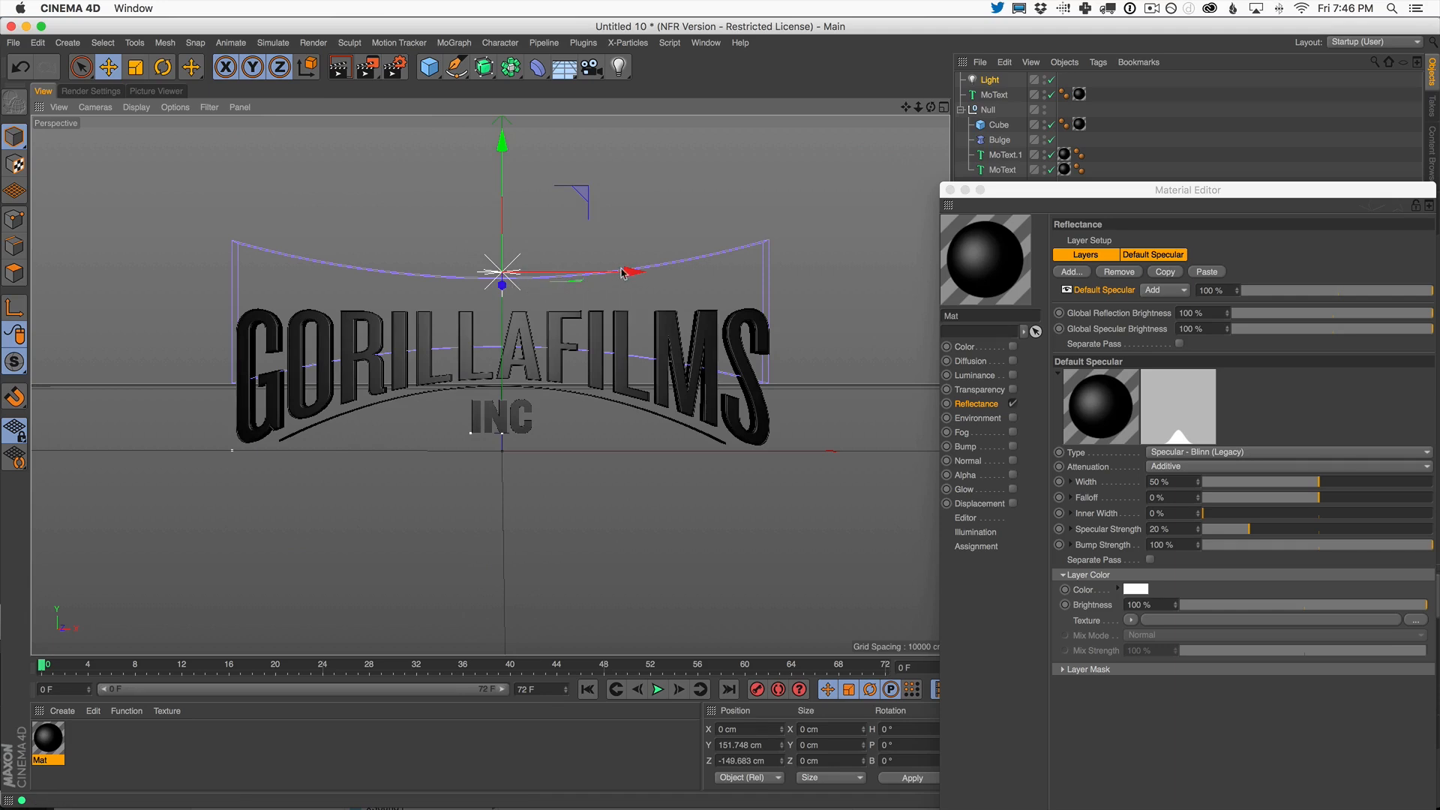
{"action": "left_click_drag", "start_coordinate": [630, 272], "coordinate": [411, 275]}
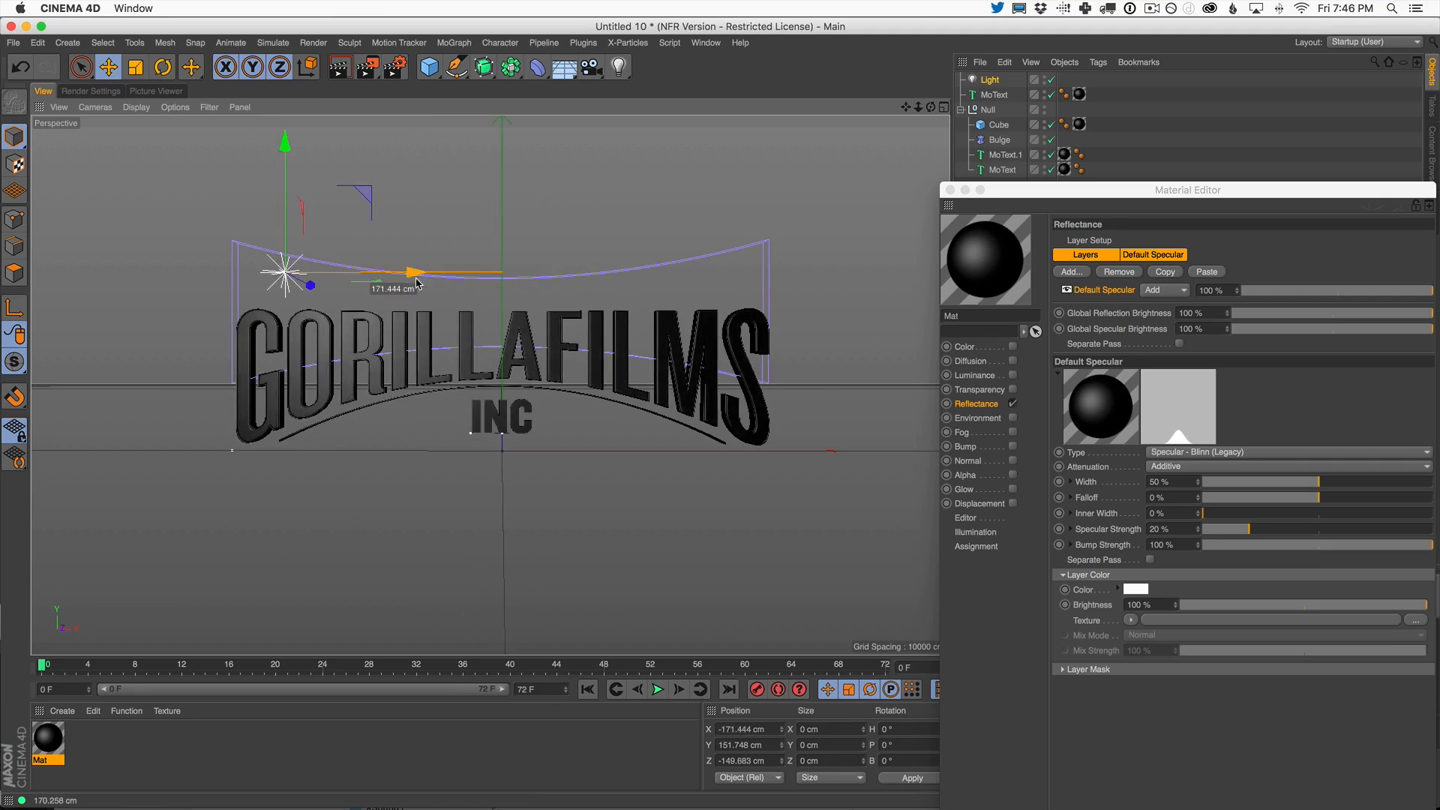
- Start an interactive render region in the viewport and enlarge it to frame the whole logo
{"action": "left_click_drag", "start_coordinate": [367, 67], "coordinate": [450, 412]}
{"action": "left_click_drag", "start_coordinate": [721, 253], "coordinate": [845, 201]}
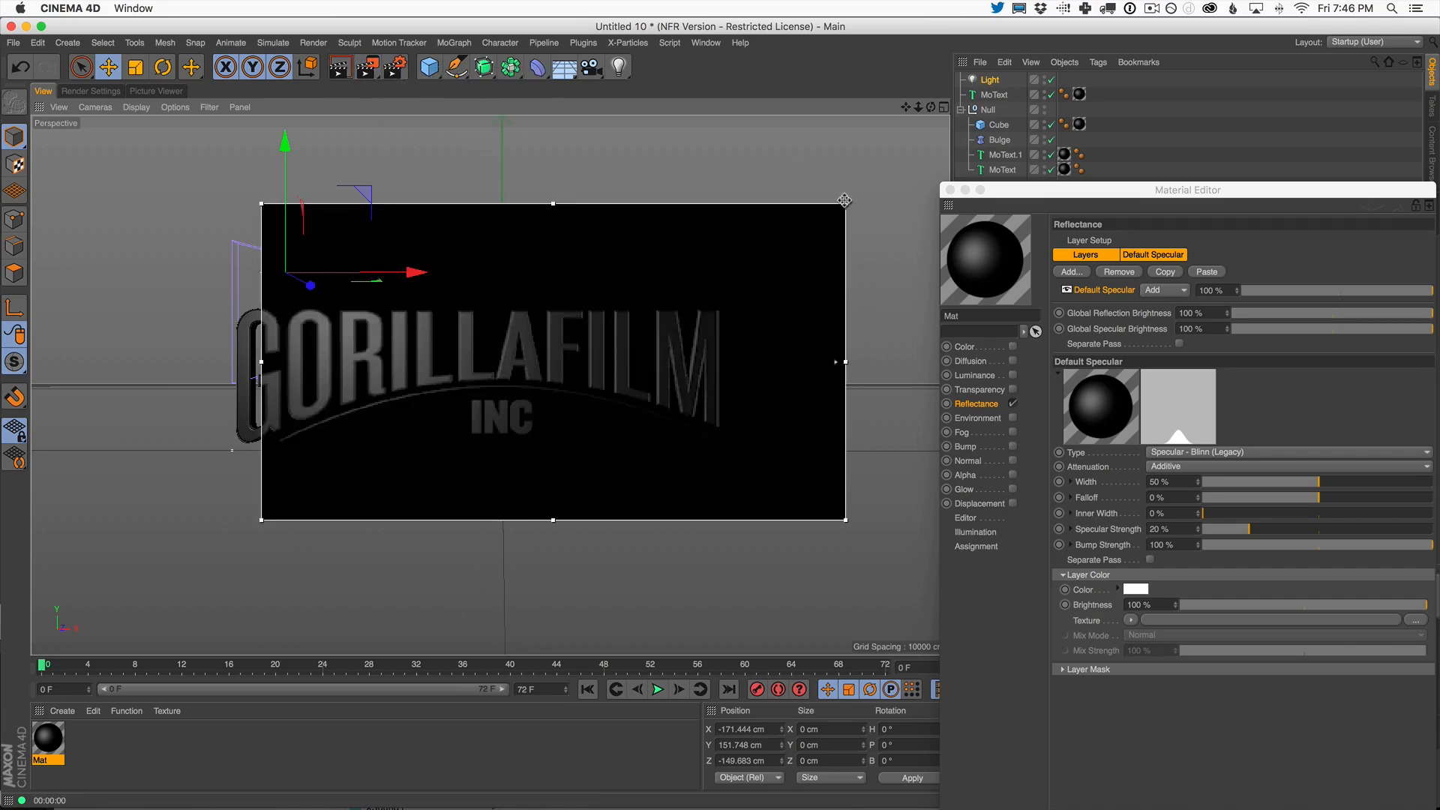
{"action": "left_click_drag", "start_coordinate": [262, 520], "coordinate": [159, 565]}
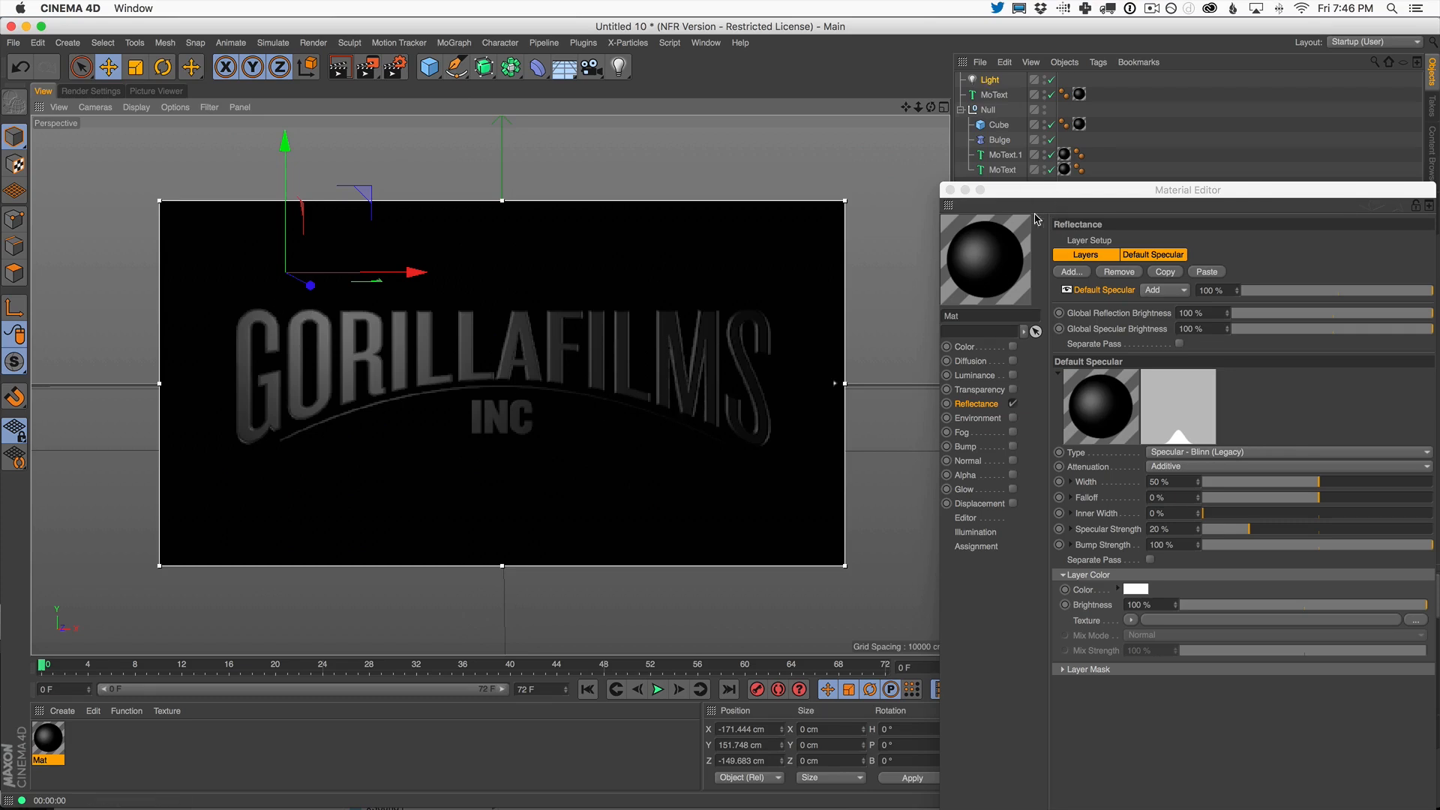
- Set the Default Specular layer's Specular Strength to 86 % and narrow its Width to 17 %
{"action": "left_click_drag", "start_coordinate": [1170, 190], "coordinate": [1014, 147]}
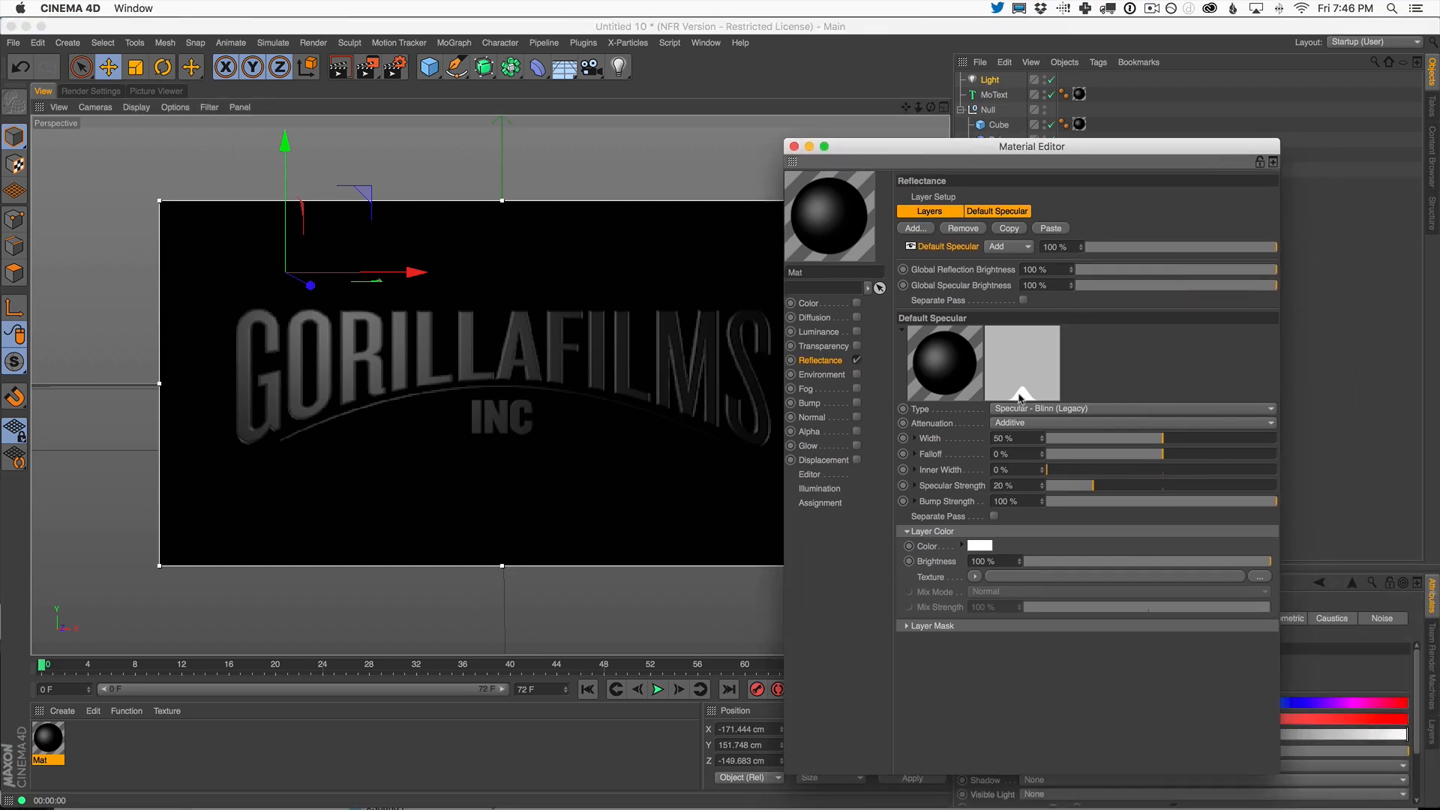
{"action": "left_click_drag", "start_coordinate": [1100, 492], "coordinate": [1247, 491]}
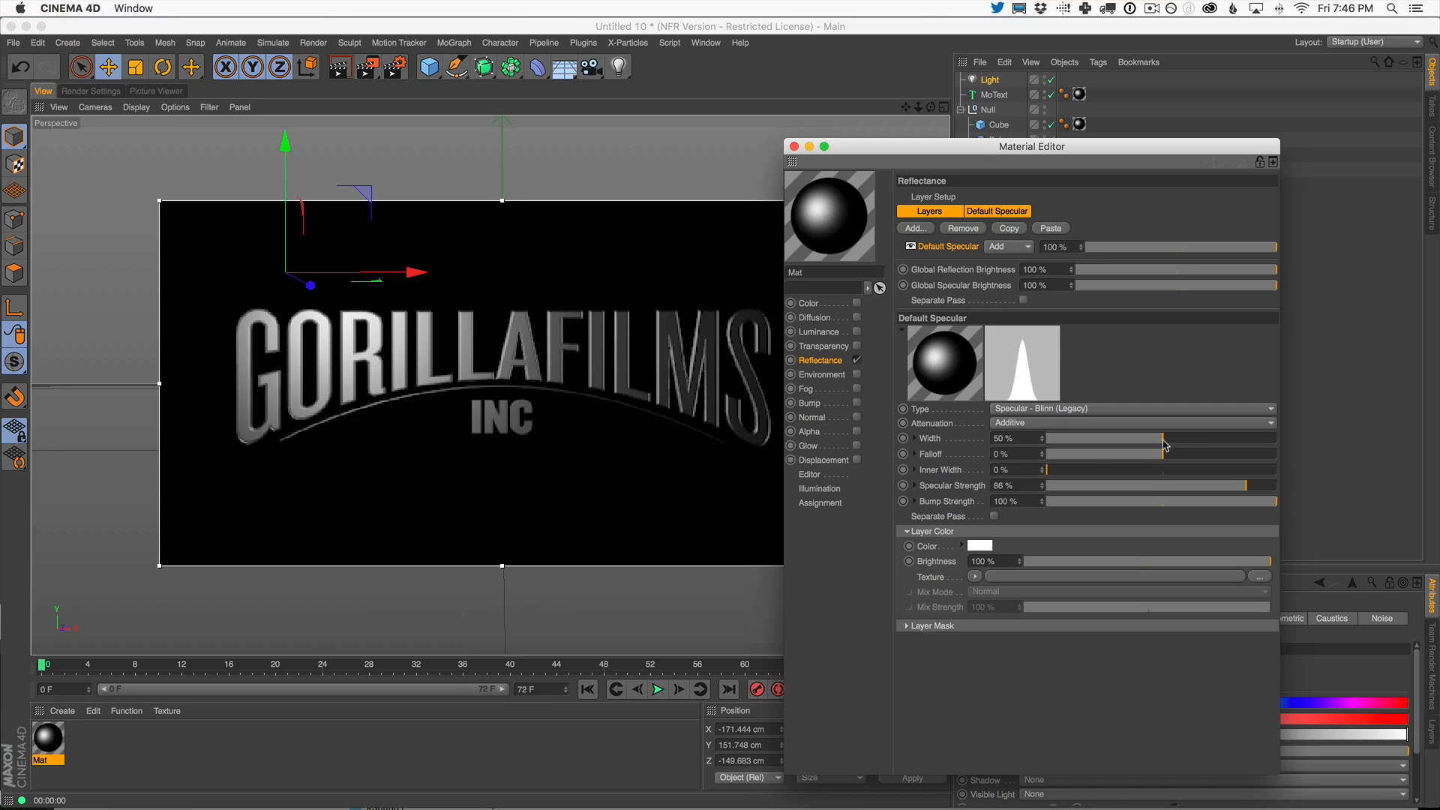
{"action": "left_click_drag", "start_coordinate": [1163, 438], "coordinate": [1083, 439]}
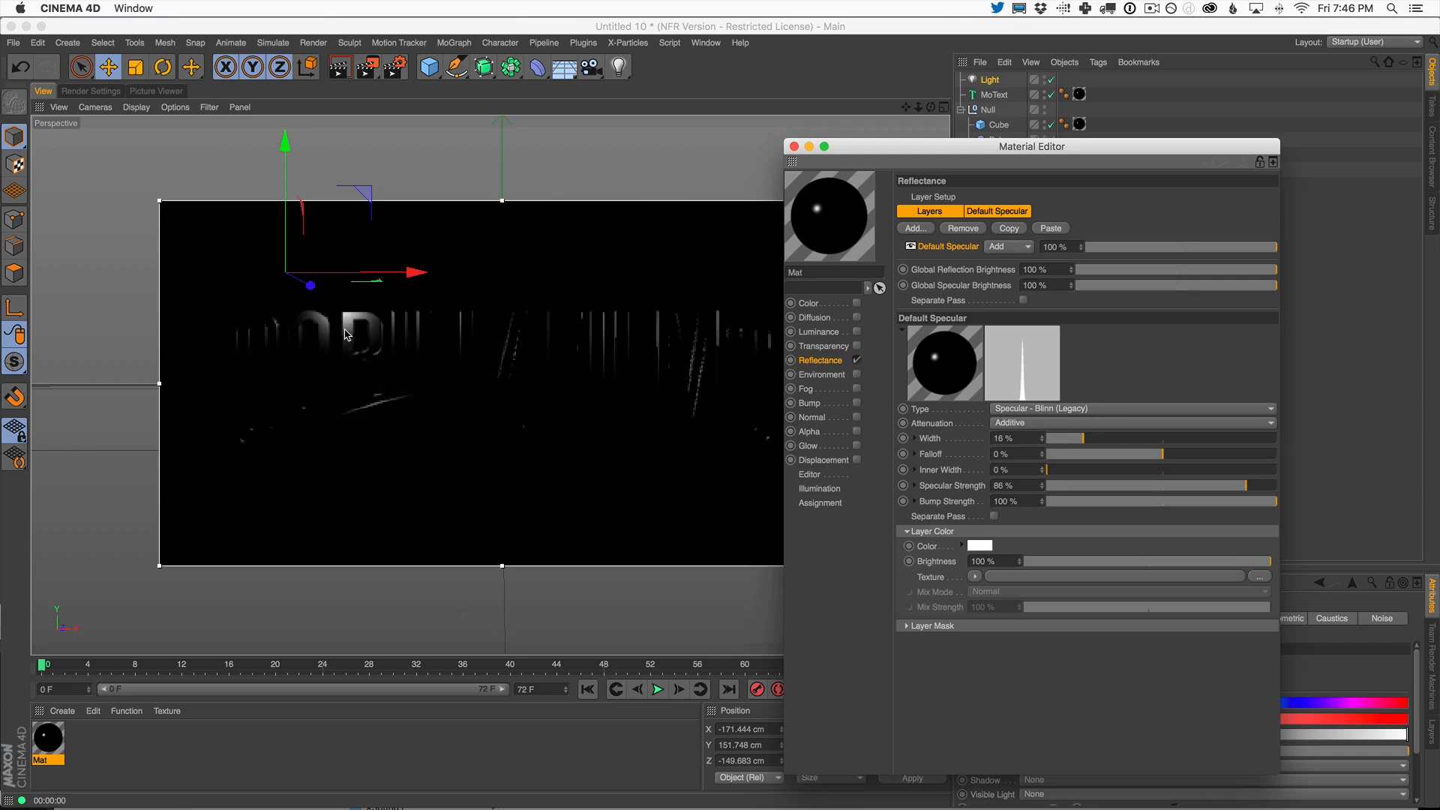
{"action": "left_click_drag", "start_coordinate": [1083, 439], "coordinate": [1160, 439]}
{"action": "left_click_drag", "start_coordinate": [1118, 437], "coordinate": [1087, 439]}
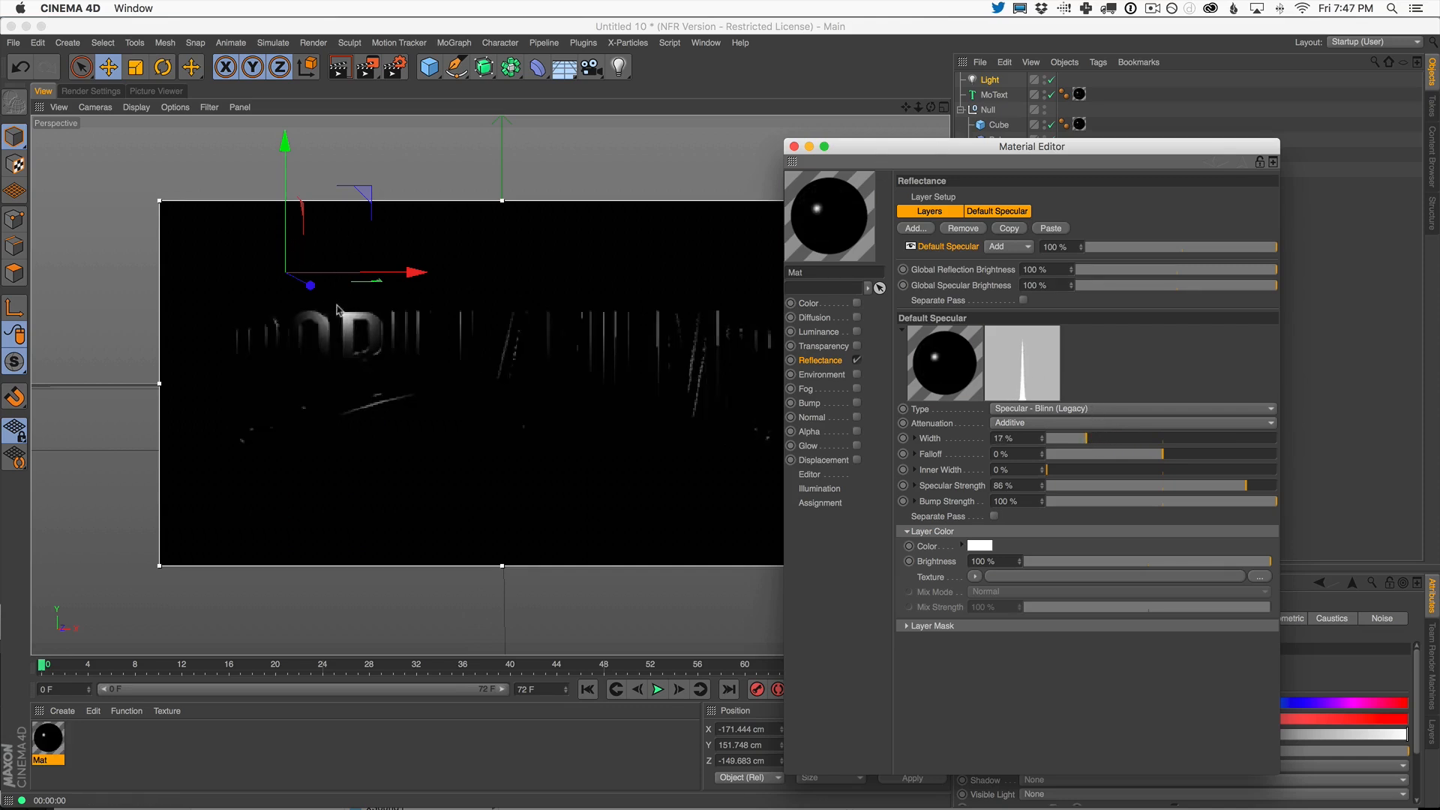
- Check the Lucasfilm logo's highlights in Chrome, and back in Cinema 4D move the light beyond GORILLAFILMS' left end, to about X -326, Z -88 cm
{"action": "key", "text": "super+Tab"}
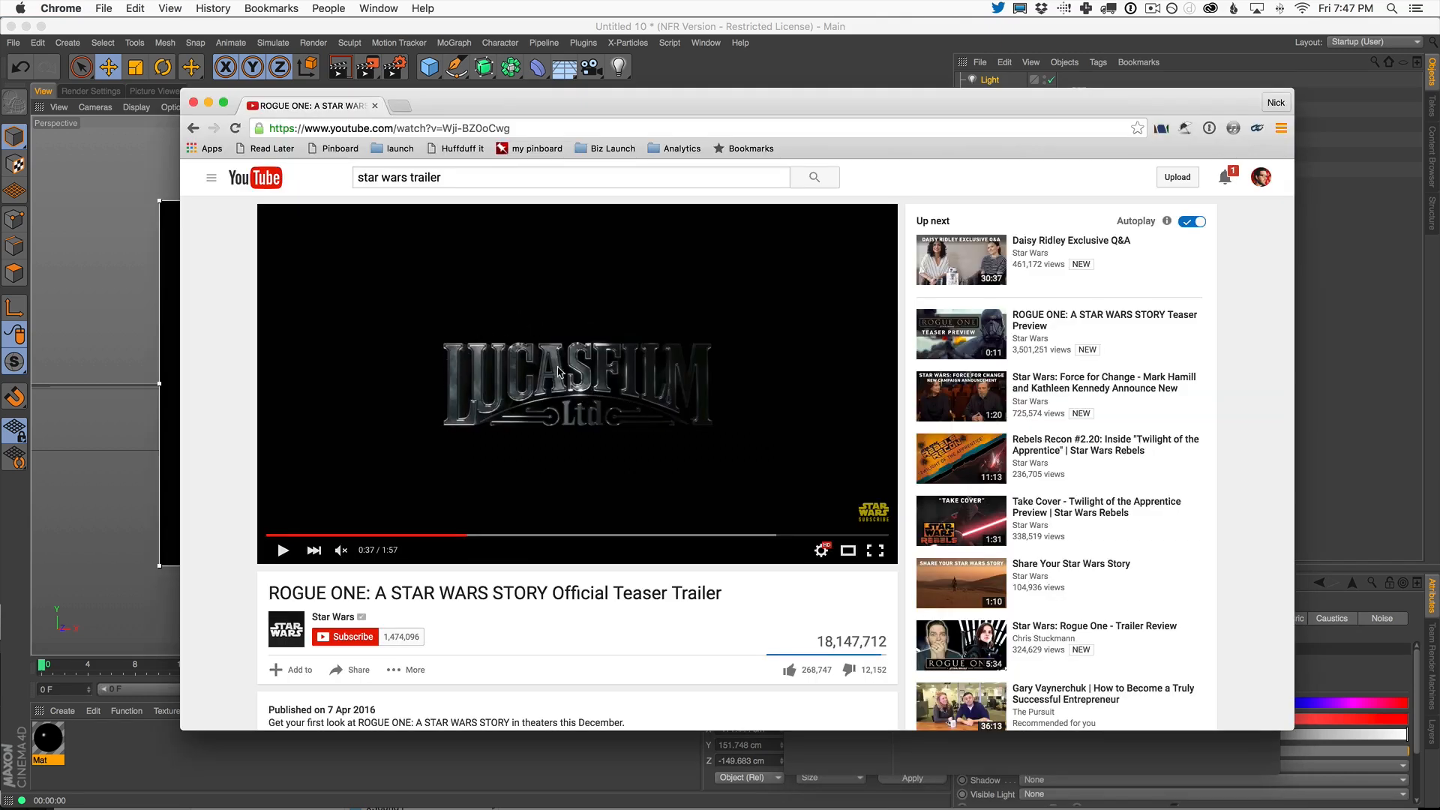
{"action": "key", "text": "super+Tab"}
{"action": "left_click_drag", "start_coordinate": [314, 287], "coordinate": [238, 283]}
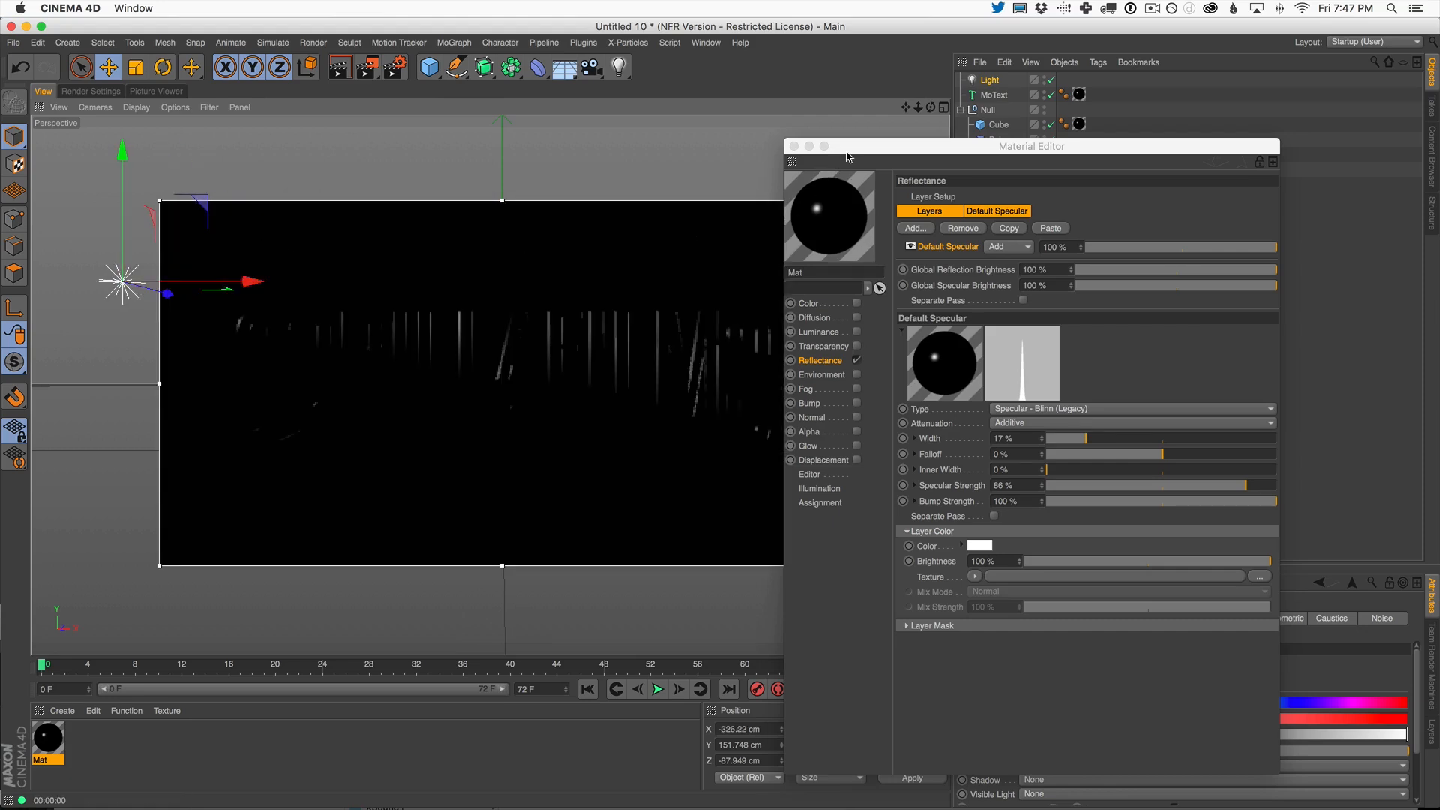
- Raise the light's Intensity to 194 %, moving the Material Editor aside and enlarging the attributes area to reach its settings
{"action": "left_click_drag", "start_coordinate": [848, 148], "coordinate": [862, 137]}
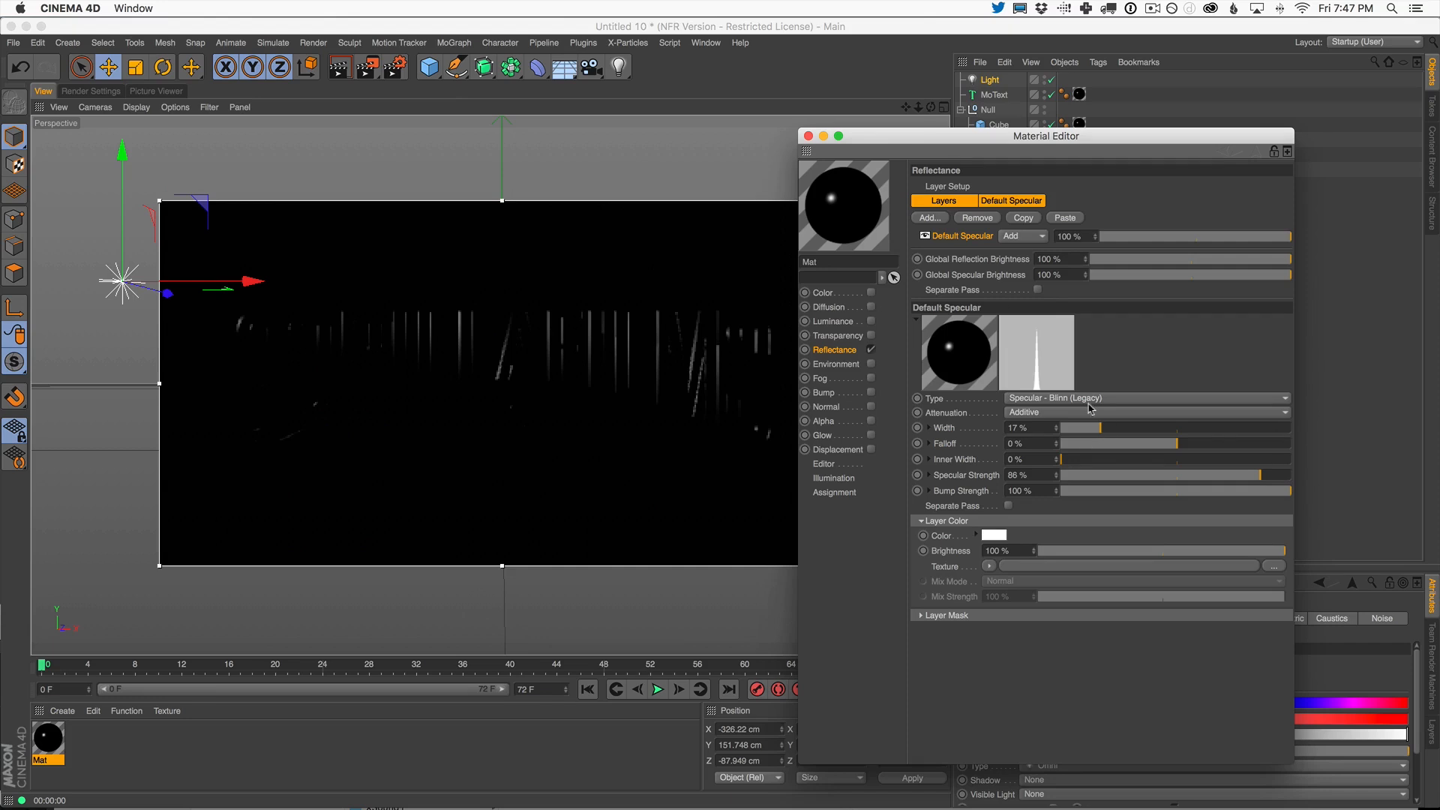
{"action": "left_click", "coordinate": [986, 81]}
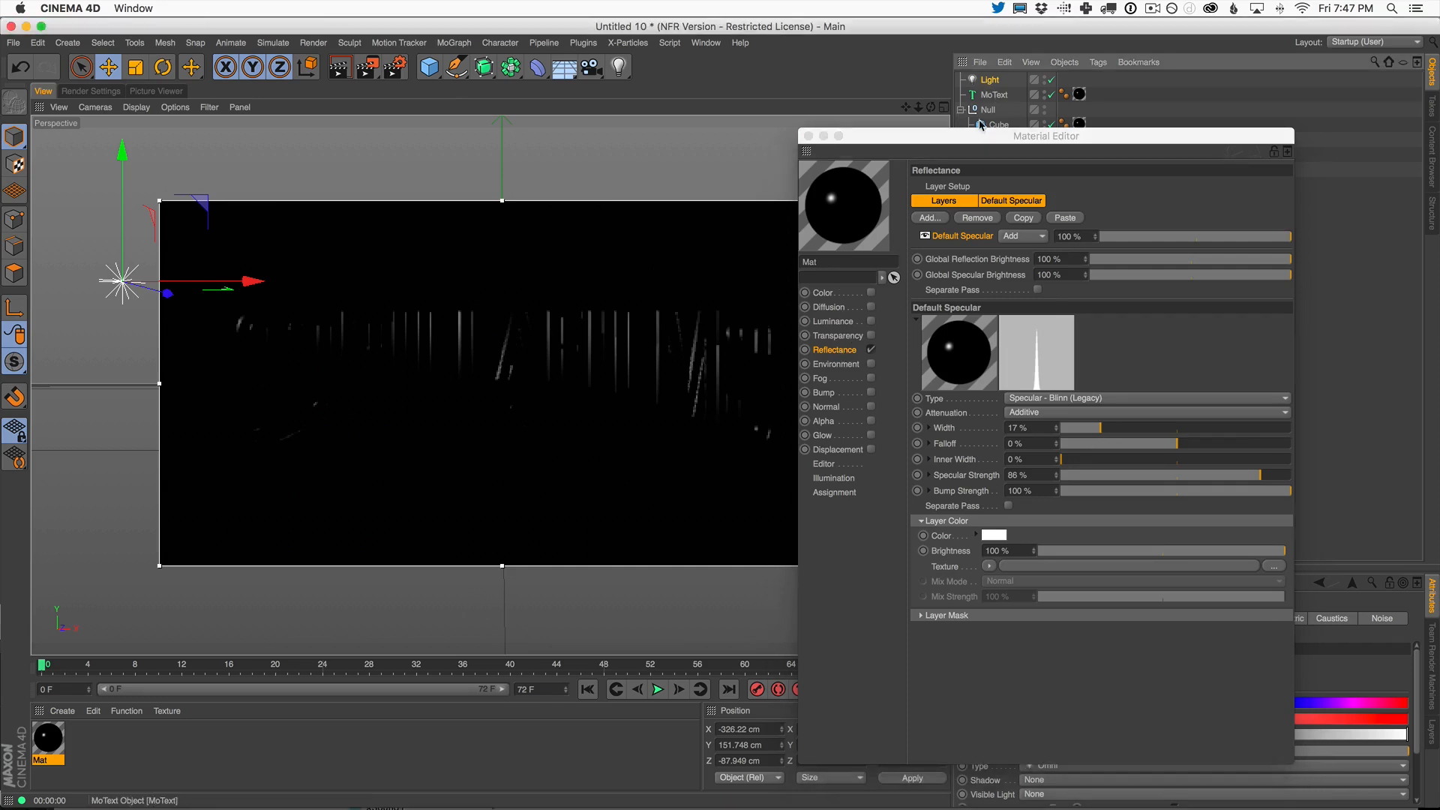
{"action": "left_click_drag", "start_coordinate": [1034, 132], "coordinate": [549, 228]}
{"action": "left_click_drag", "start_coordinate": [1115, 569], "coordinate": [1115, 201]}
{"action": "left_click_drag", "start_coordinate": [1073, 390], "coordinate": [1116, 279]}
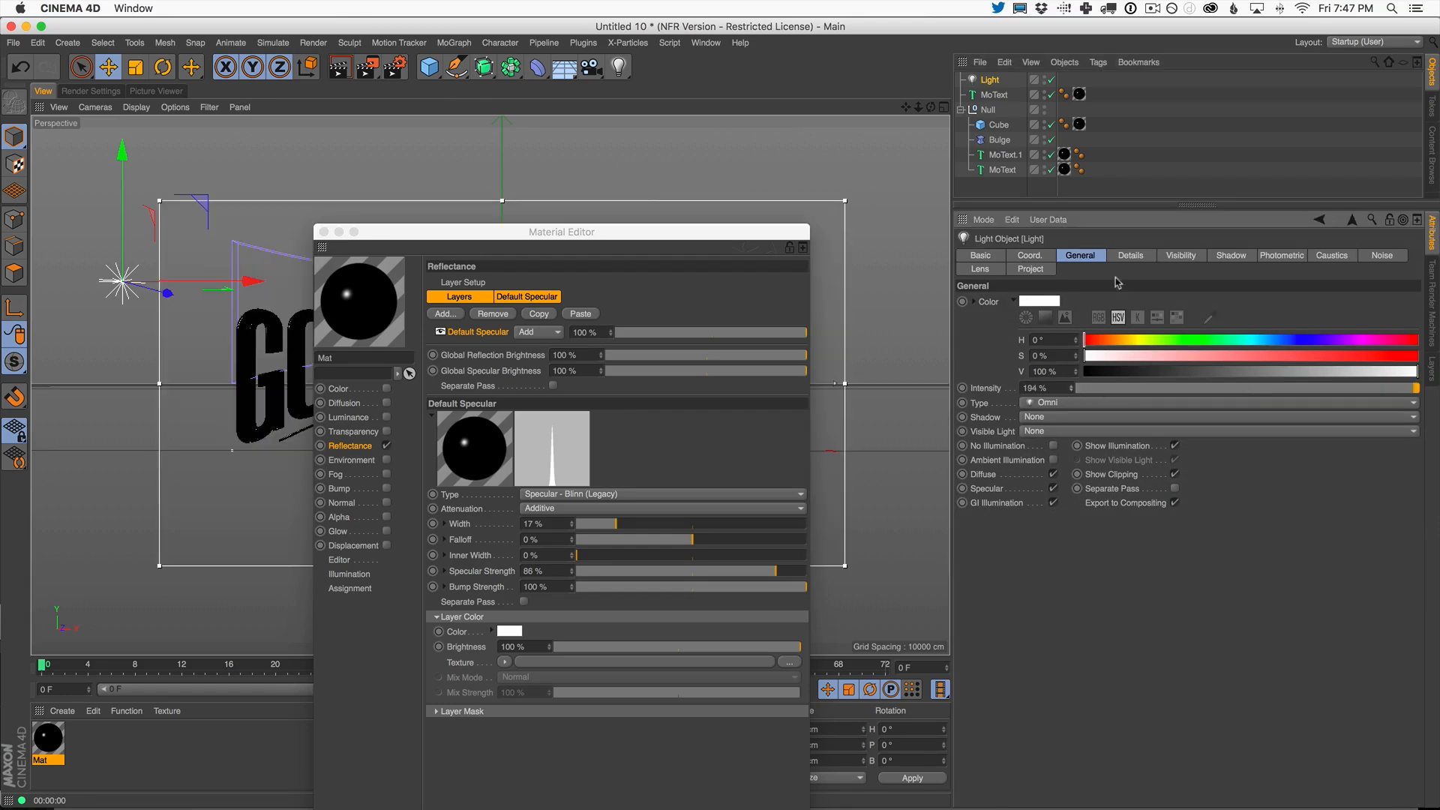
- Set the light's Intensity to 251 % and Shadow to Shadow Maps (Soft), raising the interactive render region's quality for a clearer preview
{"action": "left_click_drag", "start_coordinate": [455, 233], "coordinate": [879, 583]}
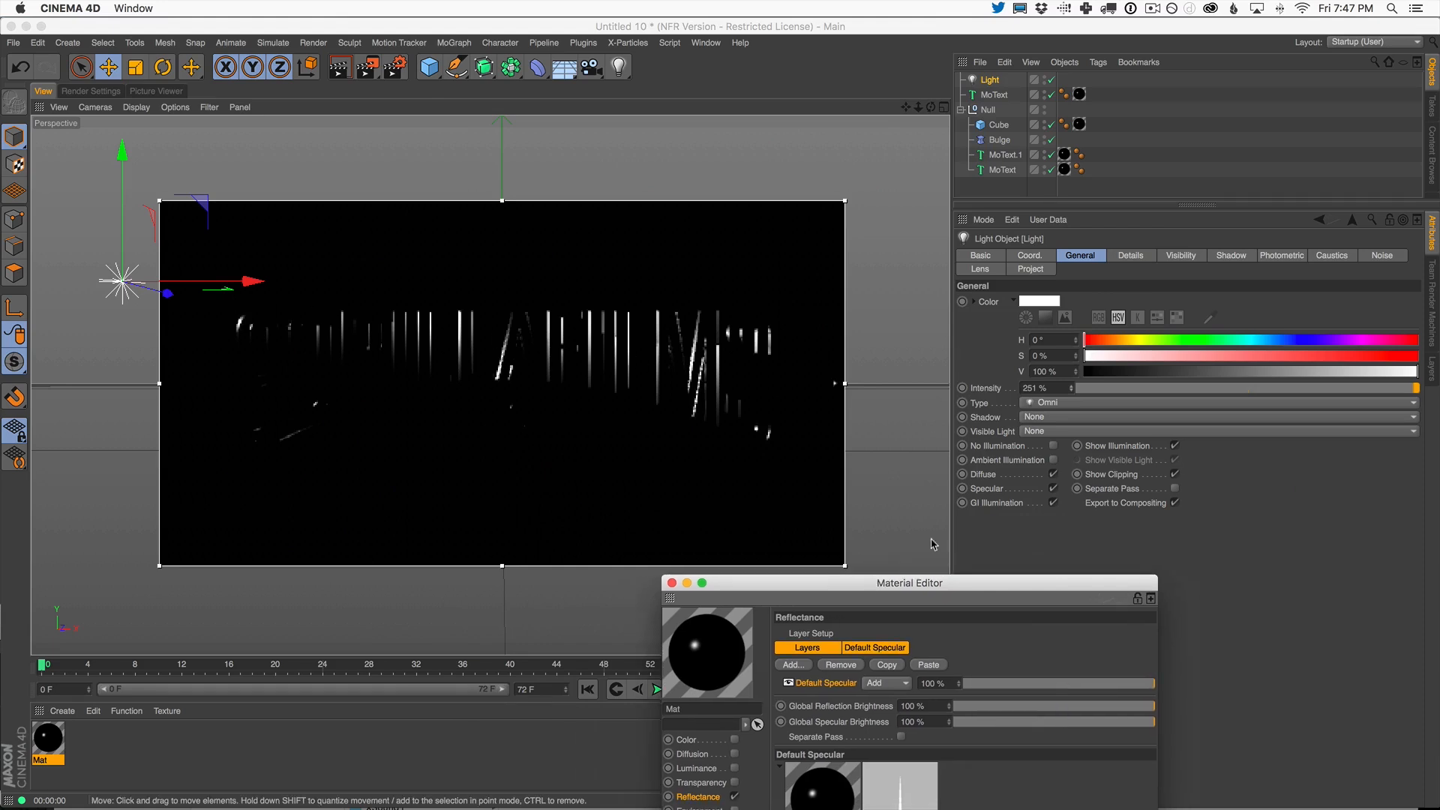
{"action": "left_click", "coordinate": [835, 387]}
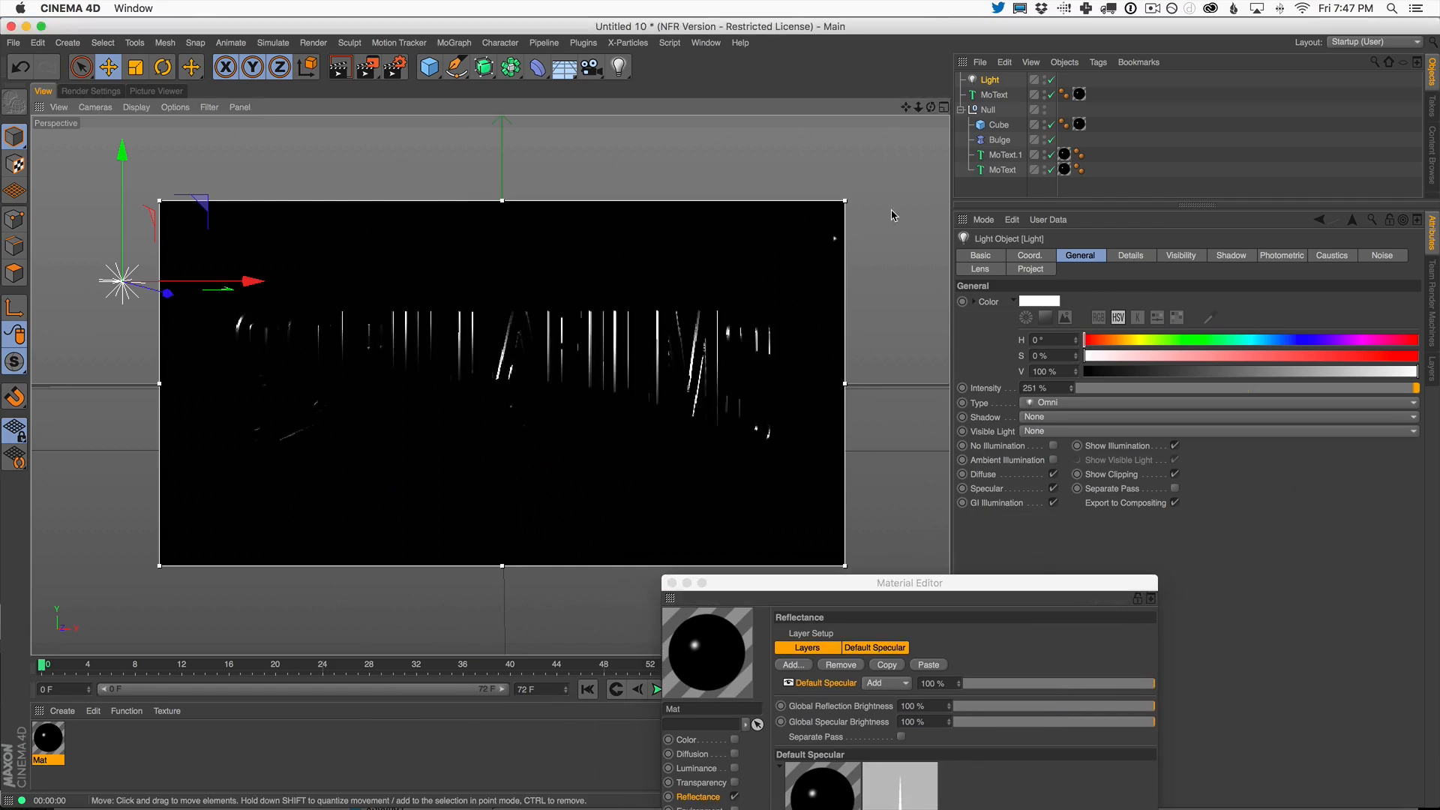
{"action": "left_click", "coordinate": [1060, 416]}
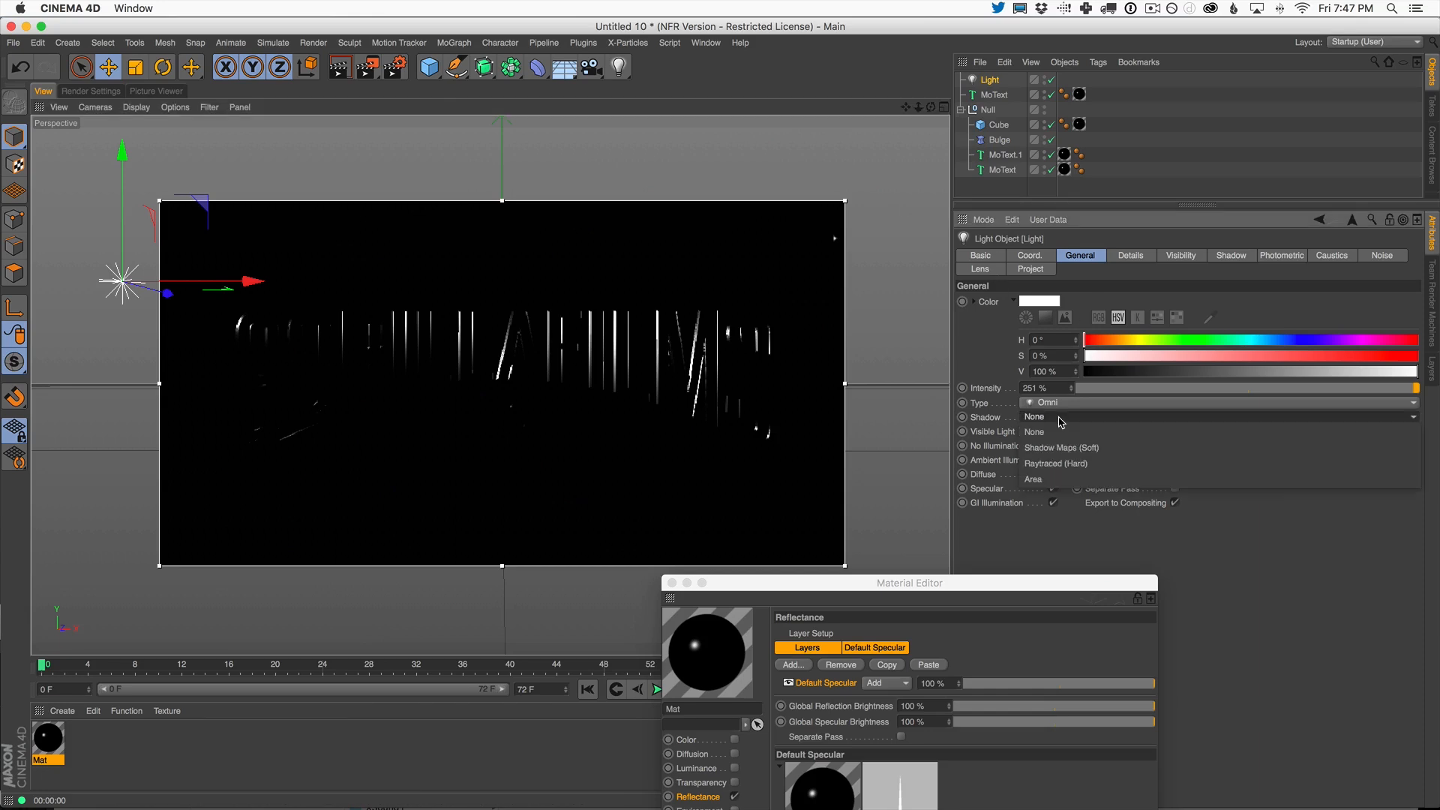
{"action": "left_click", "coordinate": [1071, 448]}
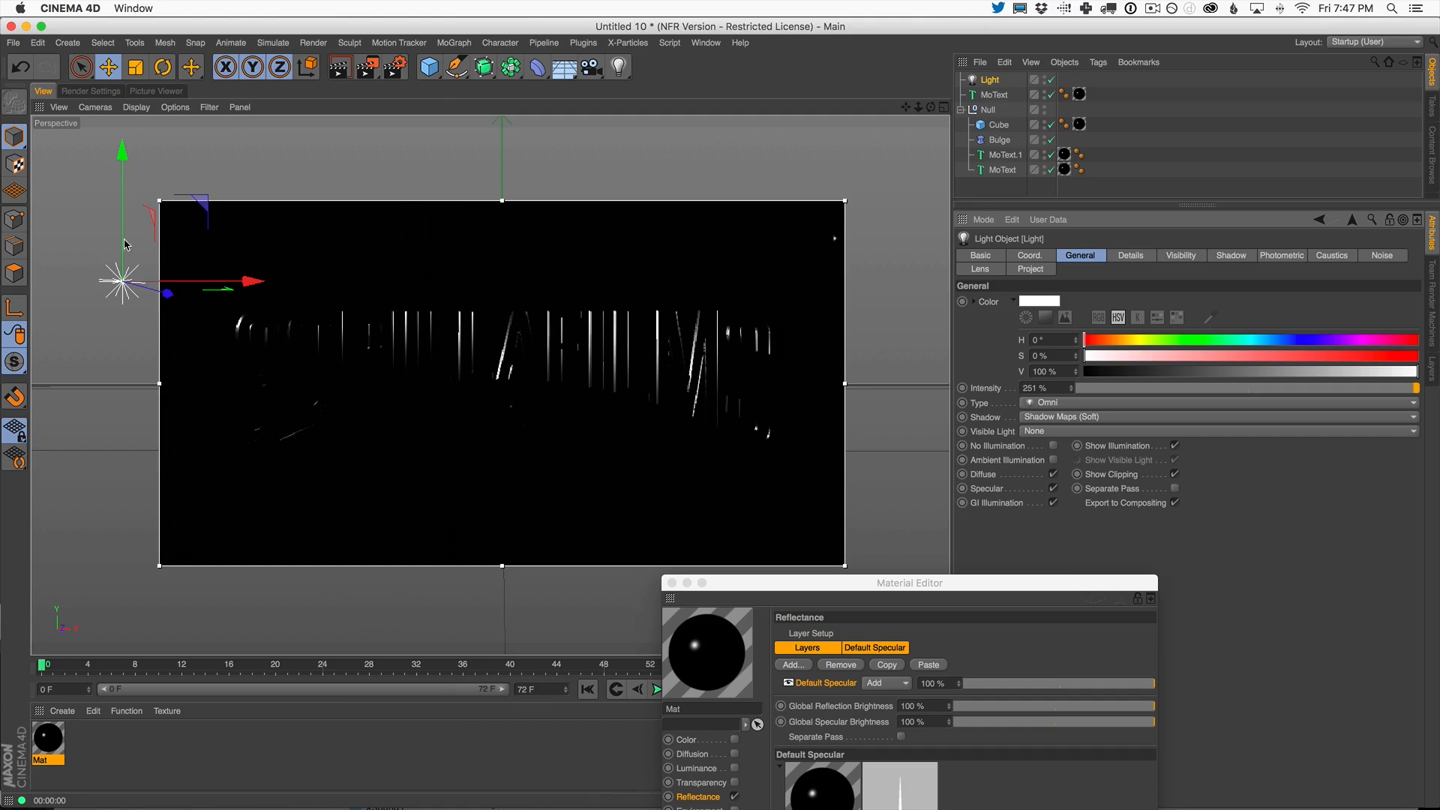
- Try the light at different heights beside GORILLAFILMS' left end, and sweep it across to the right end to test the highlights
{"action": "left_click_drag", "start_coordinate": [205, 281], "coordinate": [242, 283]}
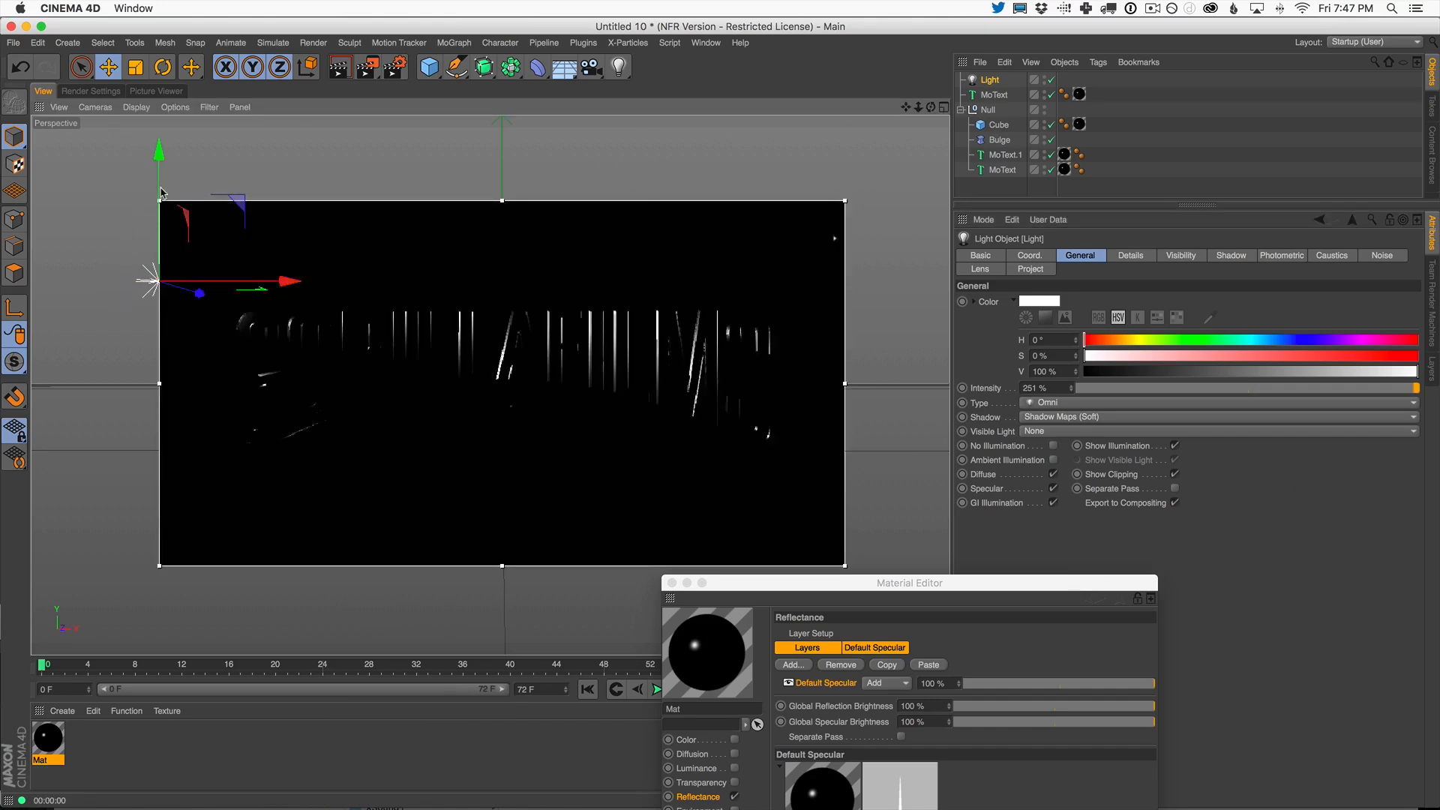
{"action": "left_click_drag", "start_coordinate": [159, 183], "coordinate": [171, 354]}
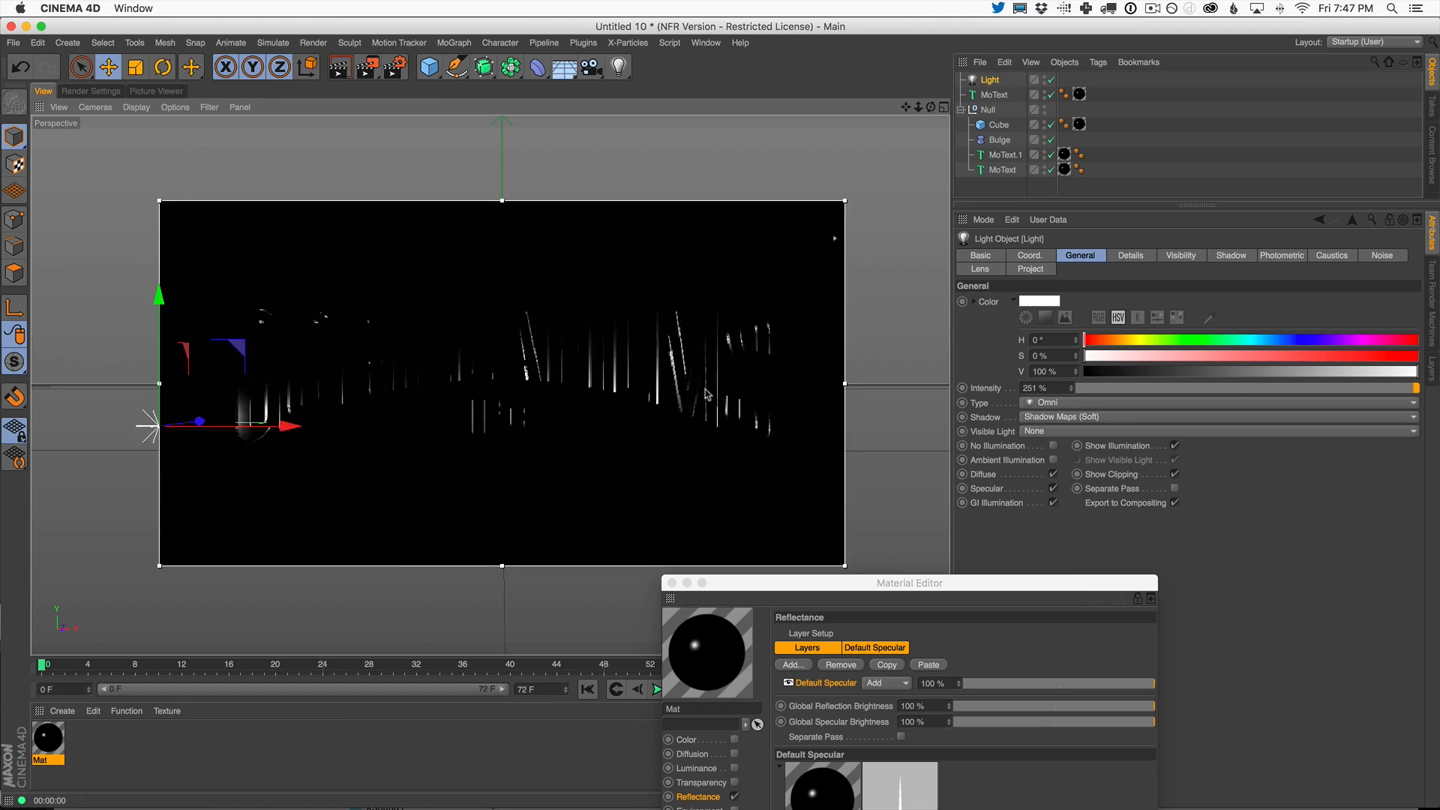
{"action": "left_click_drag", "start_coordinate": [159, 301], "coordinate": [164, 144]}
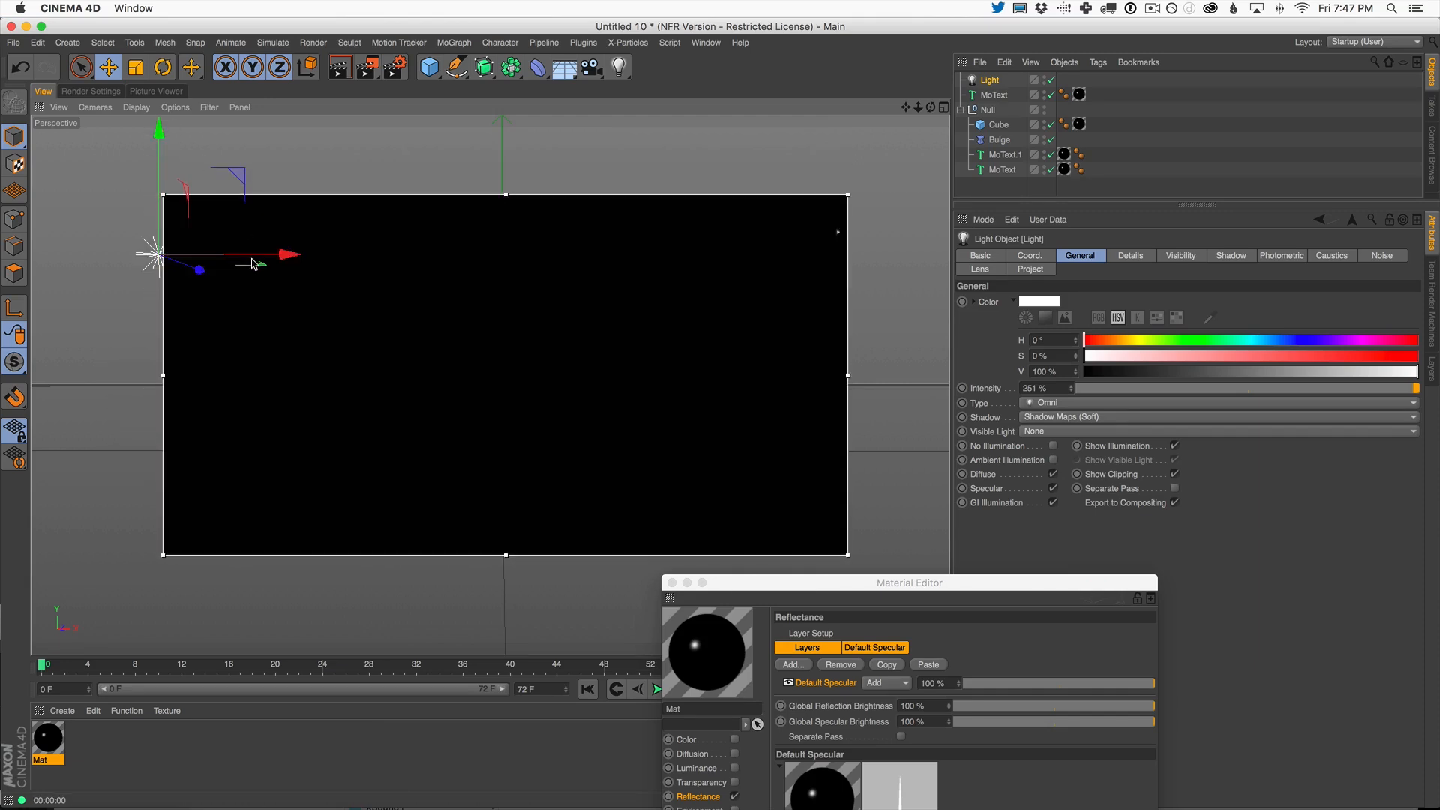
{"action": "left_click_drag", "start_coordinate": [259, 255], "coordinate": [831, 291]}
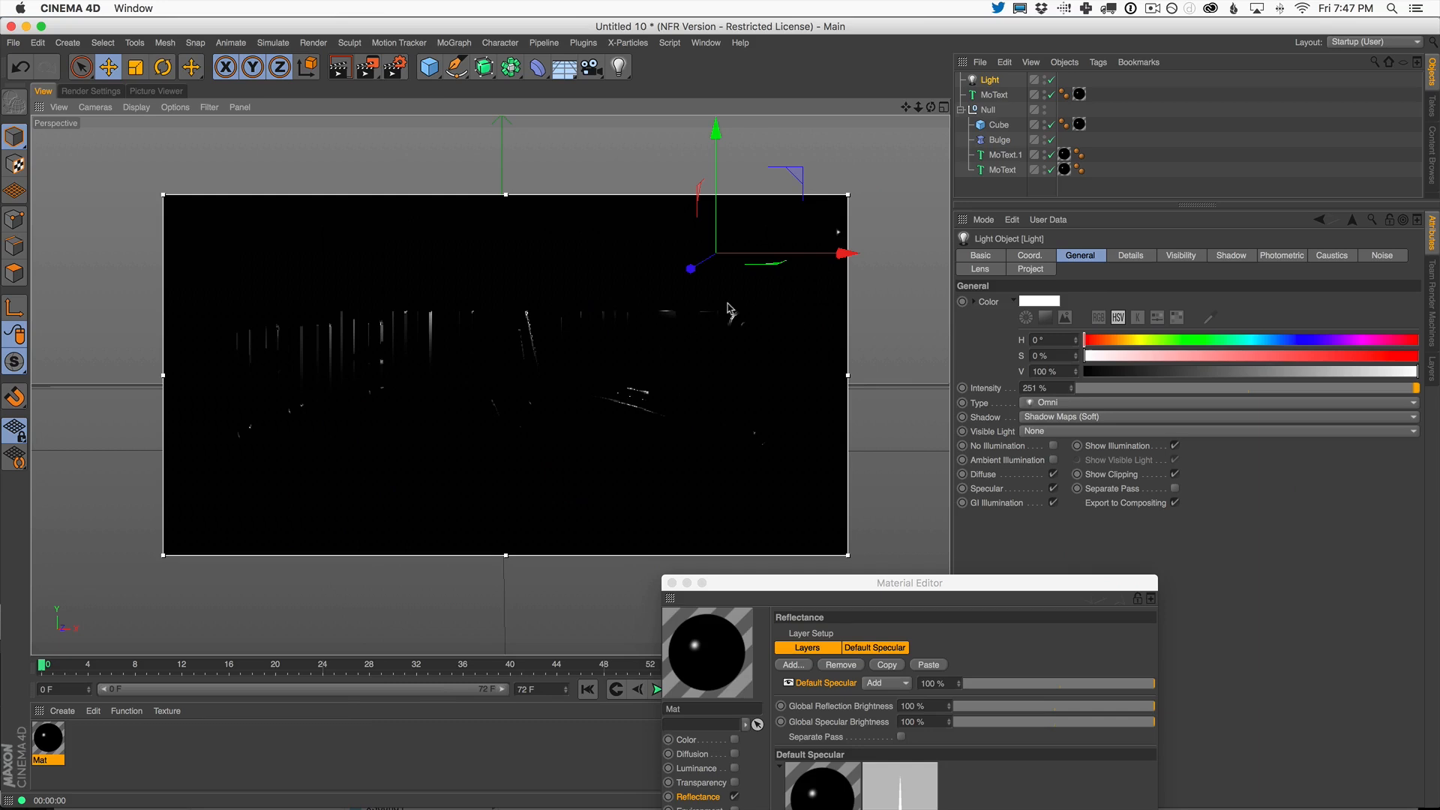
{"action": "mouse_move", "coordinate": [843, 255]}
{"action": "left_mouse_down"}
{"action": "mouse_move", "coordinate": [402, 254]}
{"action": "mouse_move", "coordinate": [643, 253]}
{"action": "mouse_move", "coordinate": [894, 281]}
{"action": "mouse_move", "coordinate": [351, 270]}
{"action": "mouse_move", "coordinate": [843, 267]}
{"action": "left_mouse_up"}
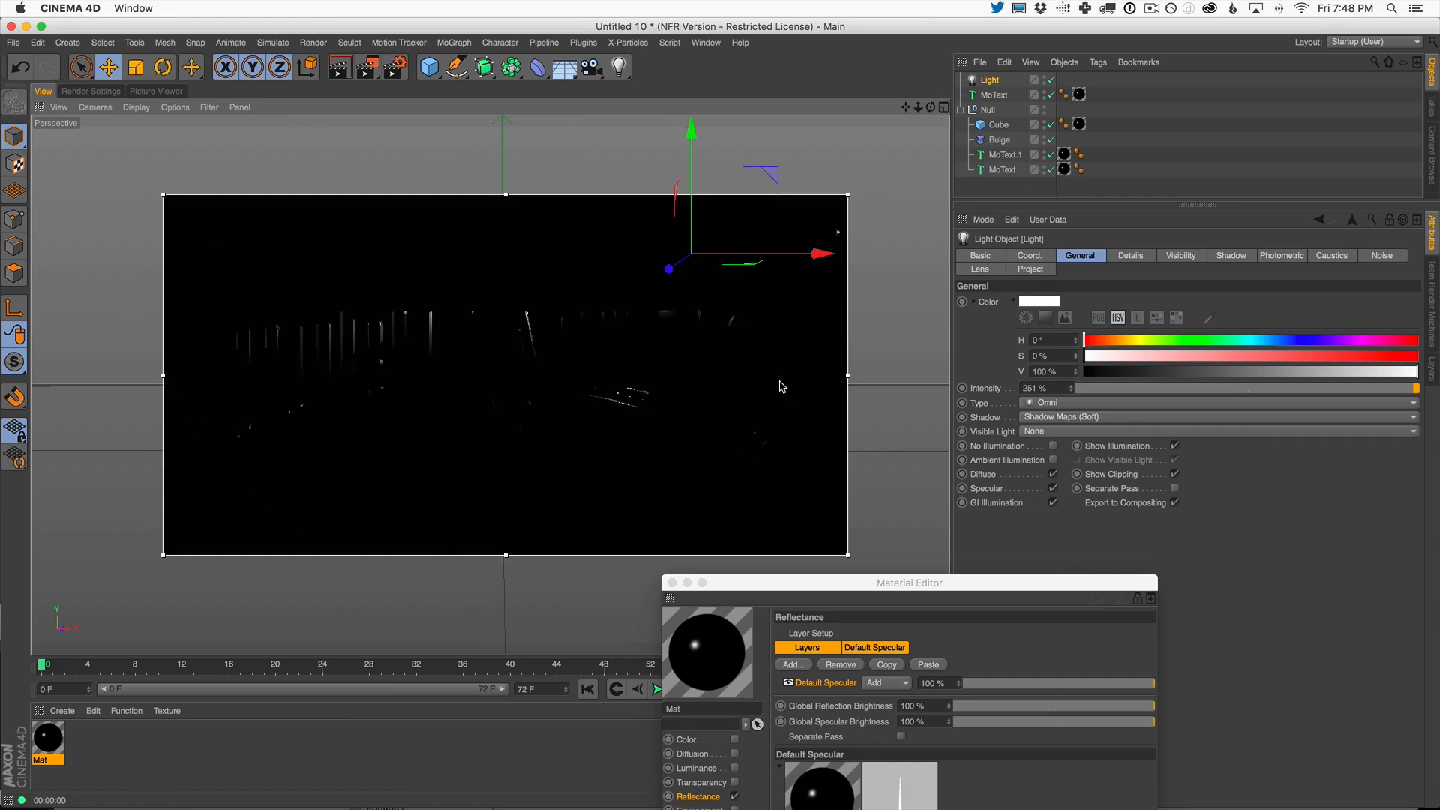
{"action": "key", "text": "super+Tab"}
{"action": "key", "text": "super+Tab"}
- Move the light closer to the letter faces using the Top view, and place it beyond GORILLAFILMS' left end at mid-letter height
{"action": "left_click", "coordinate": [946, 107]}
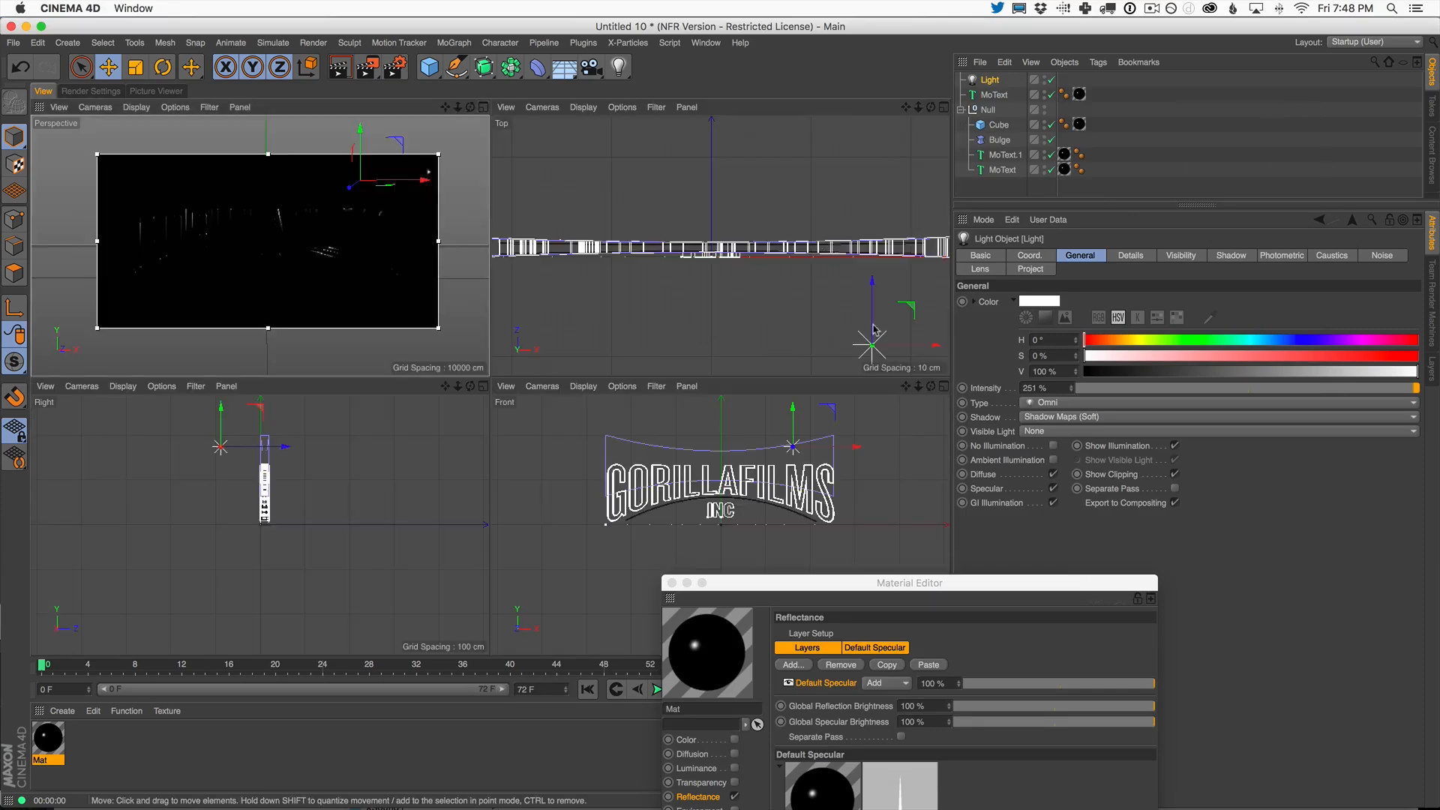
{"action": "left_click_drag", "start_coordinate": [872, 327], "coordinate": [872, 250]}
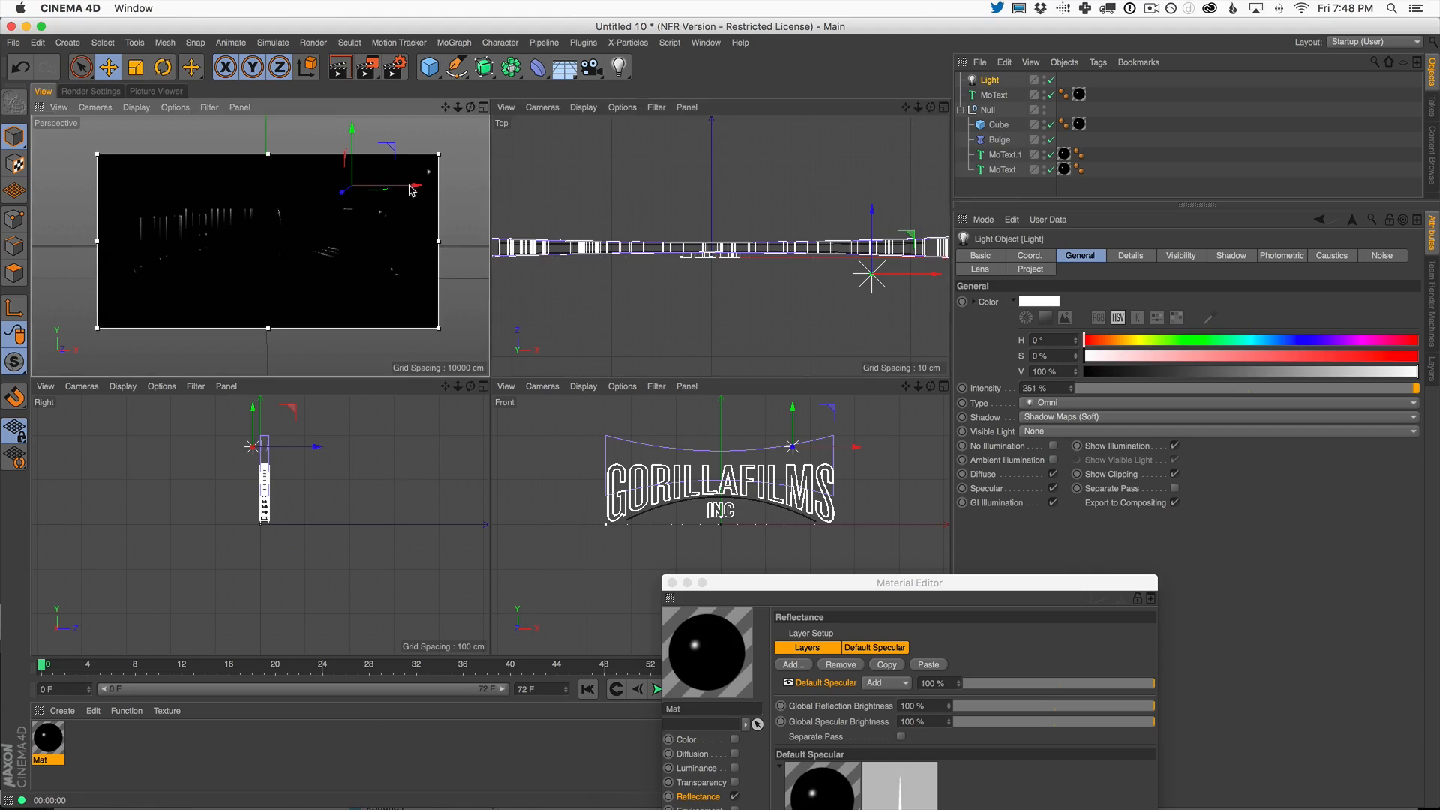
{"action": "left_click_drag", "start_coordinate": [411, 190], "coordinate": [192, 183]}
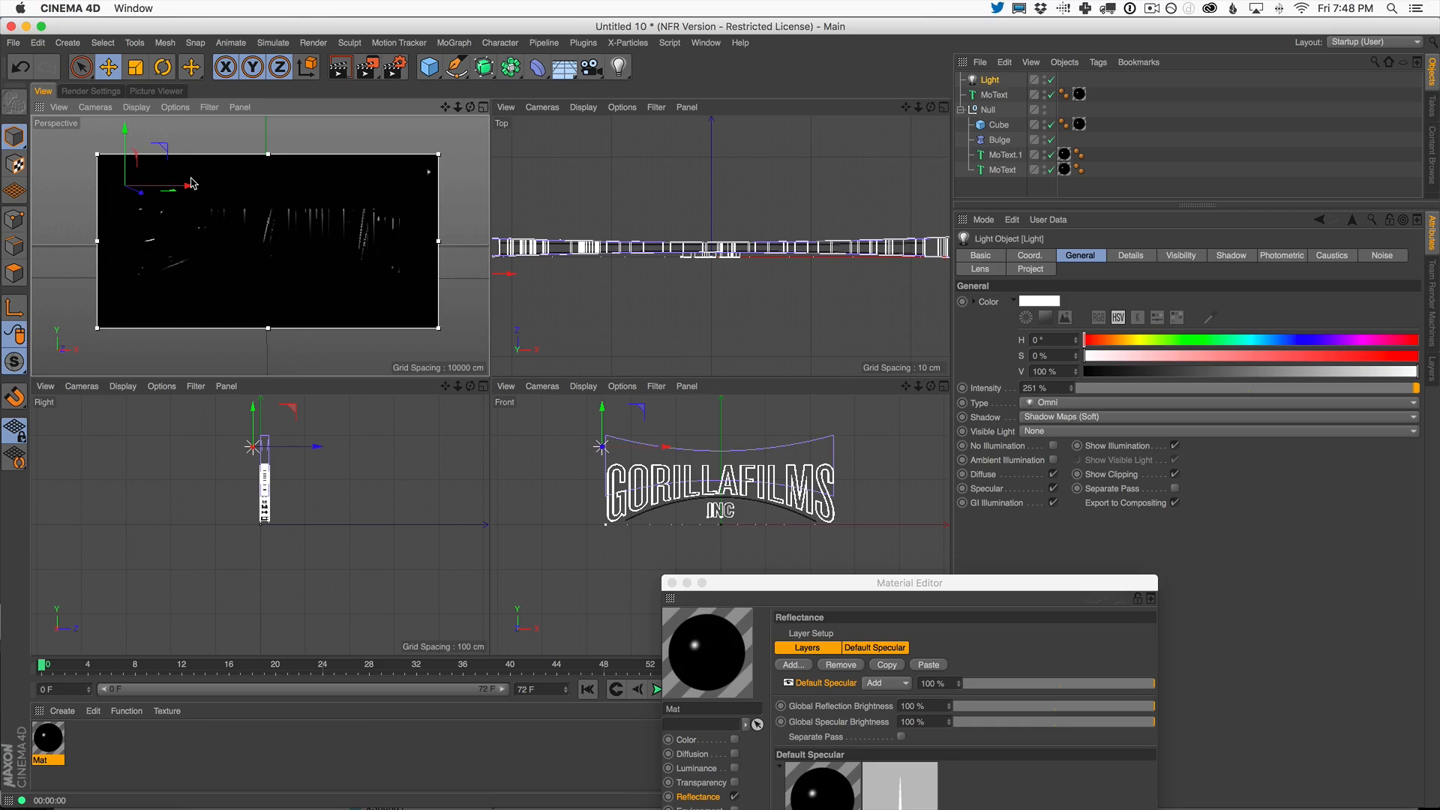
{"action": "left_click_drag", "start_coordinate": [124, 146], "coordinate": [125, 193]}
{"action": "left_click_drag", "start_coordinate": [175, 233], "coordinate": [158, 233]}
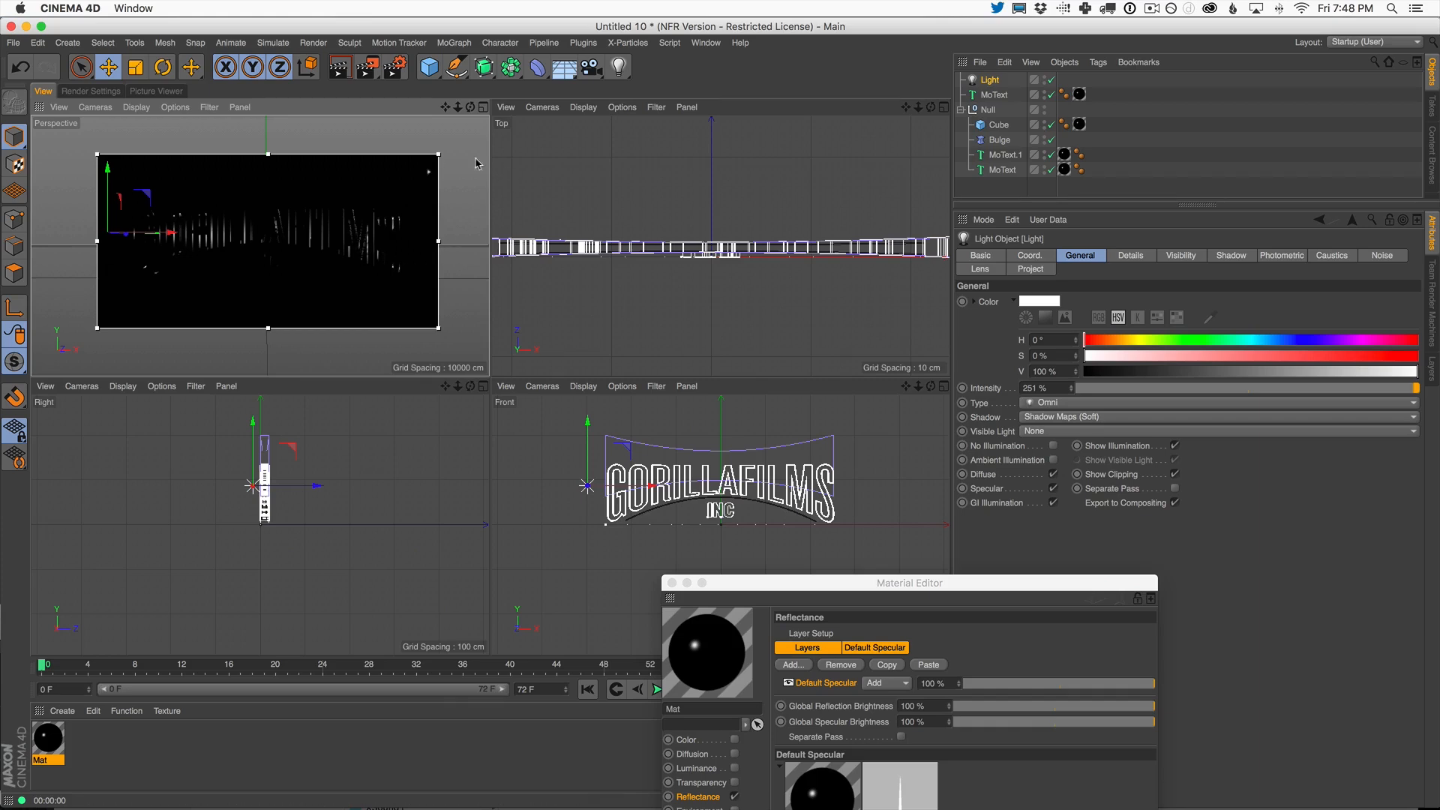
- Set the Start and End cap Radius of MoText and MoText.1 in the Null group to 2 cm
{"action": "left_click", "coordinate": [1005, 155]}
{"action": "left_click", "coordinate": [1002, 170], "text": "shift"}
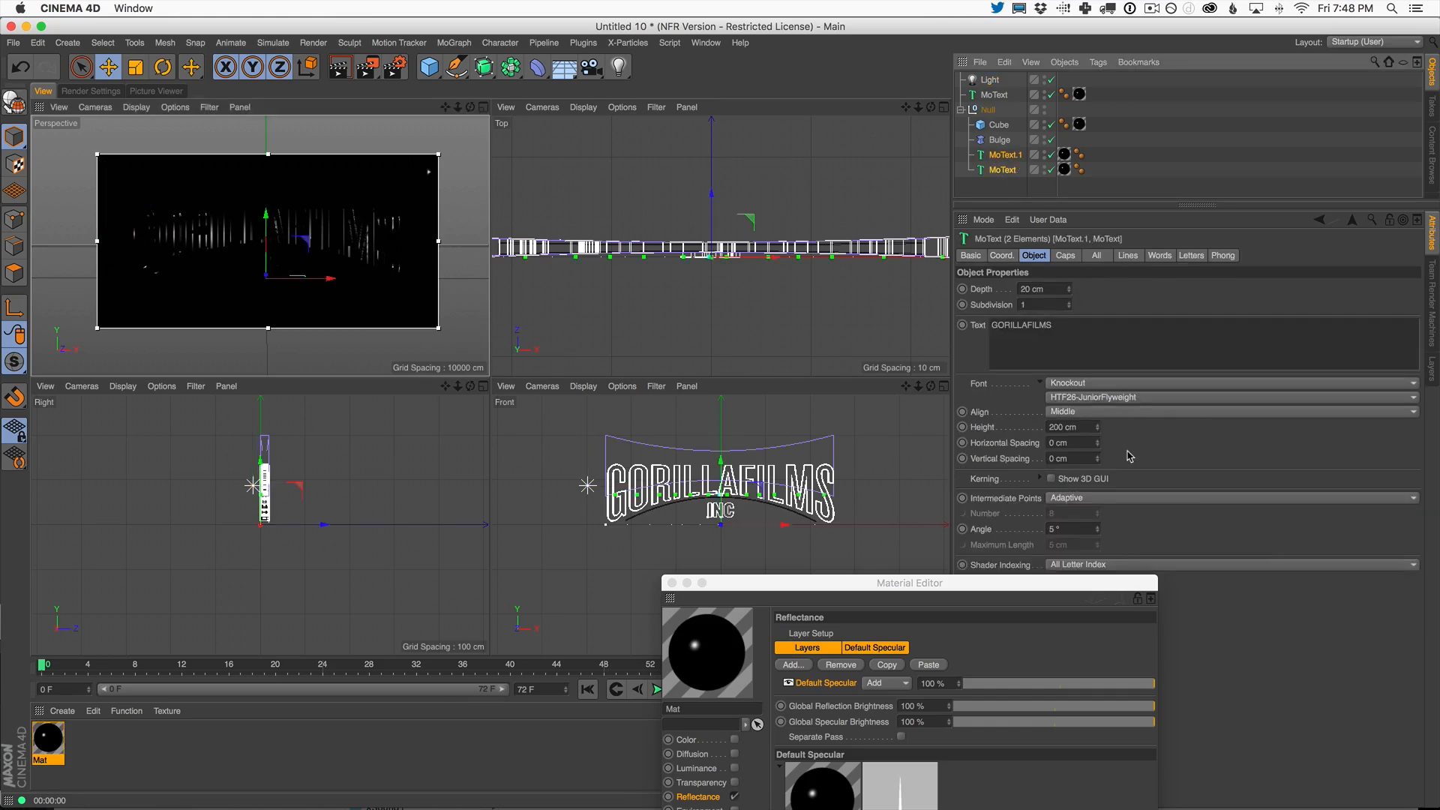
{"action": "left_click", "coordinate": [1071, 256]}
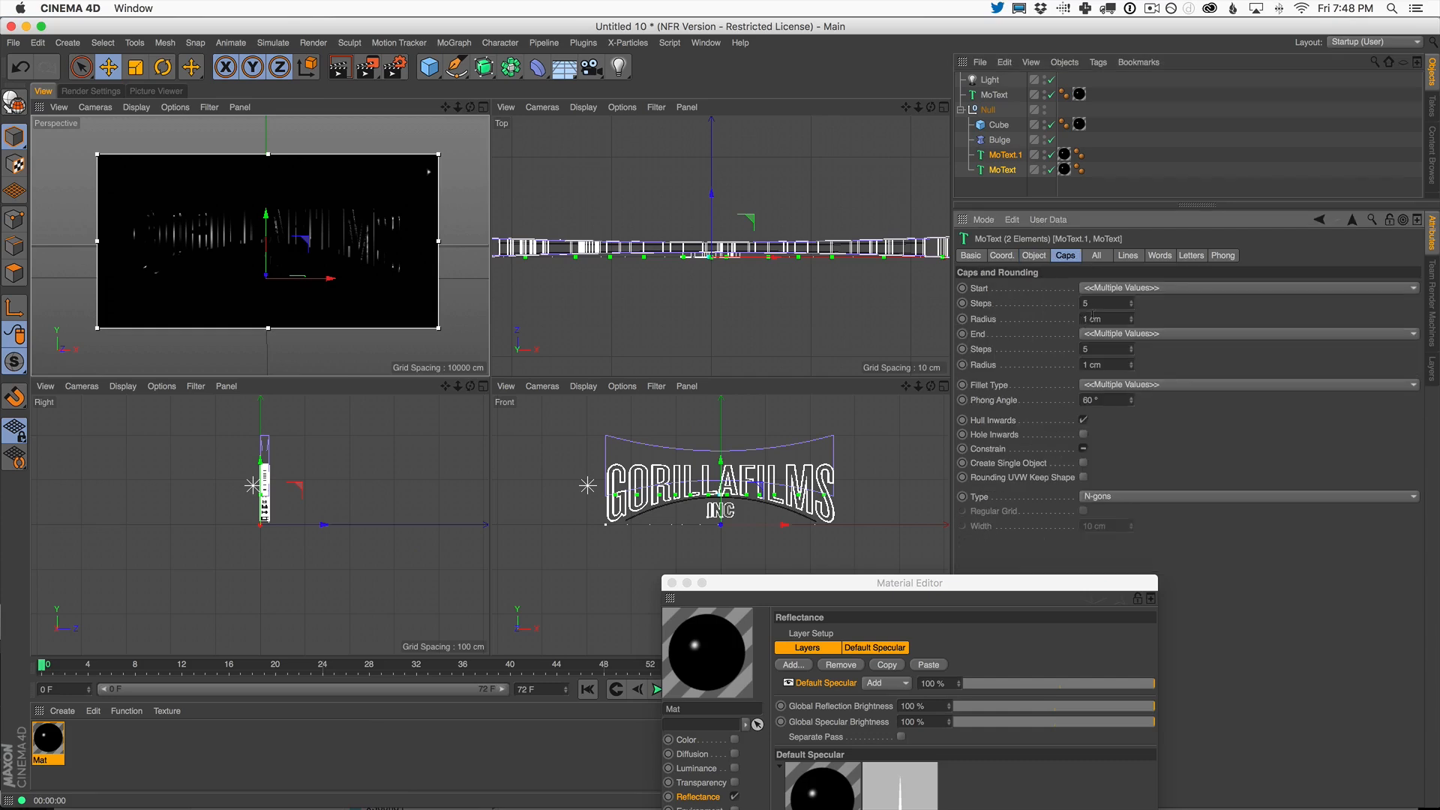
{"action": "left_click", "coordinate": [1112, 320]}
{"action": "key", "text": "Return"}
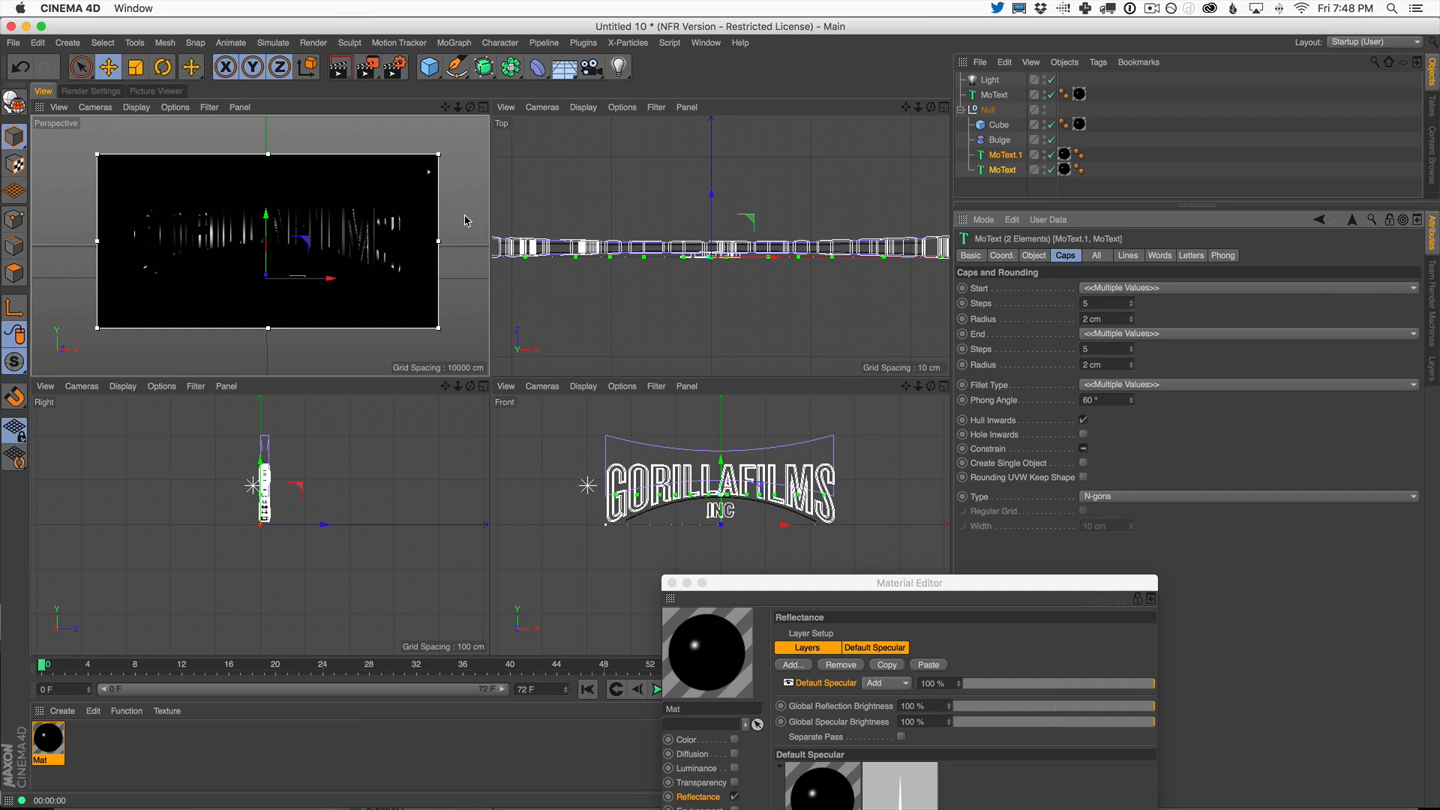
- Lower the light beyond GORILLAFILMS' left end to about Y 38 cm, and enlarge the Perspective view
{"action": "left_click", "coordinate": [990, 79]}
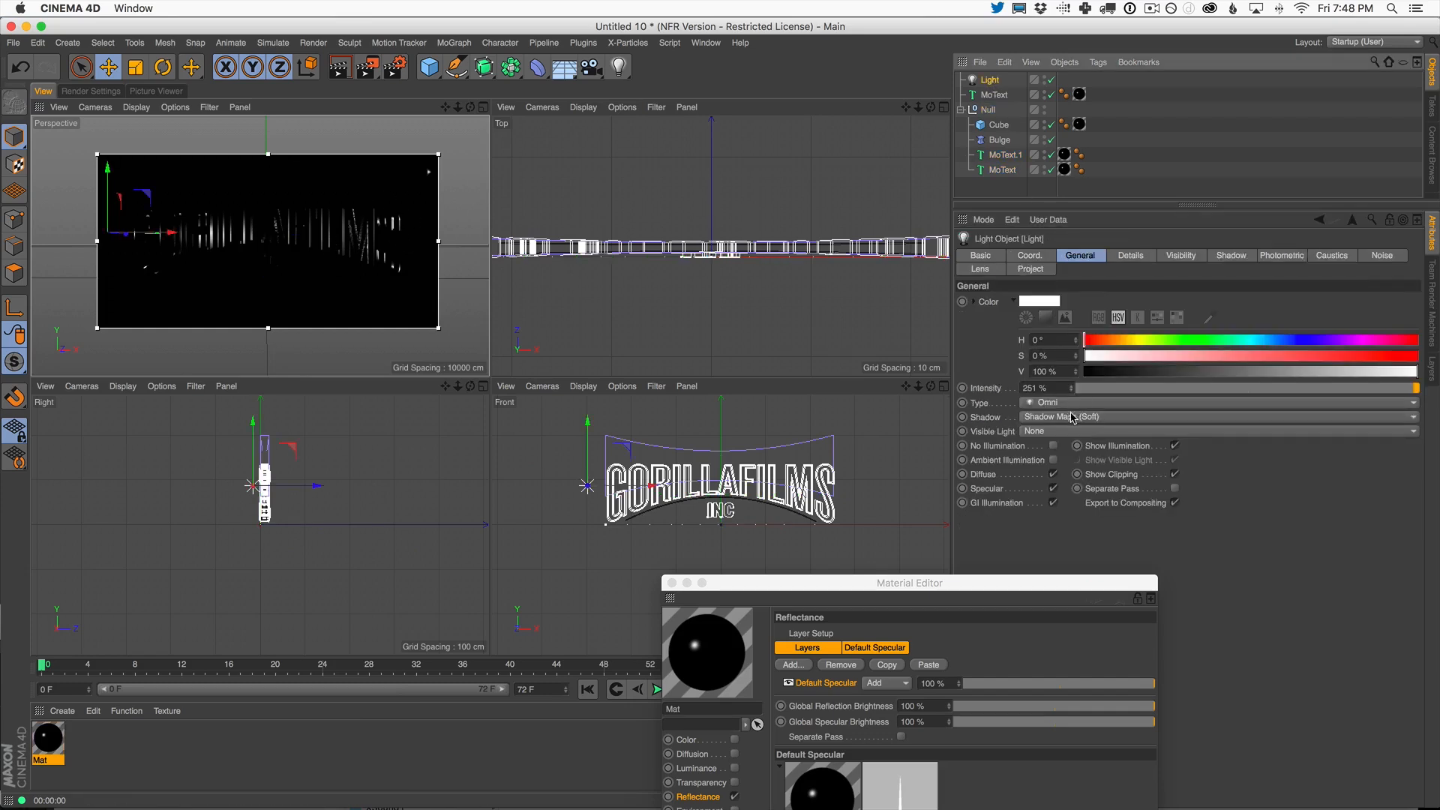
{"action": "mouse_move", "coordinate": [112, 204]}
{"action": "left_mouse_down"}
{"action": "mouse_move", "coordinate": [116, 255]}
{"action": "mouse_move", "coordinate": [118, 209]}
{"action": "mouse_move", "coordinate": [120, 226]}
{"action": "left_mouse_up"}
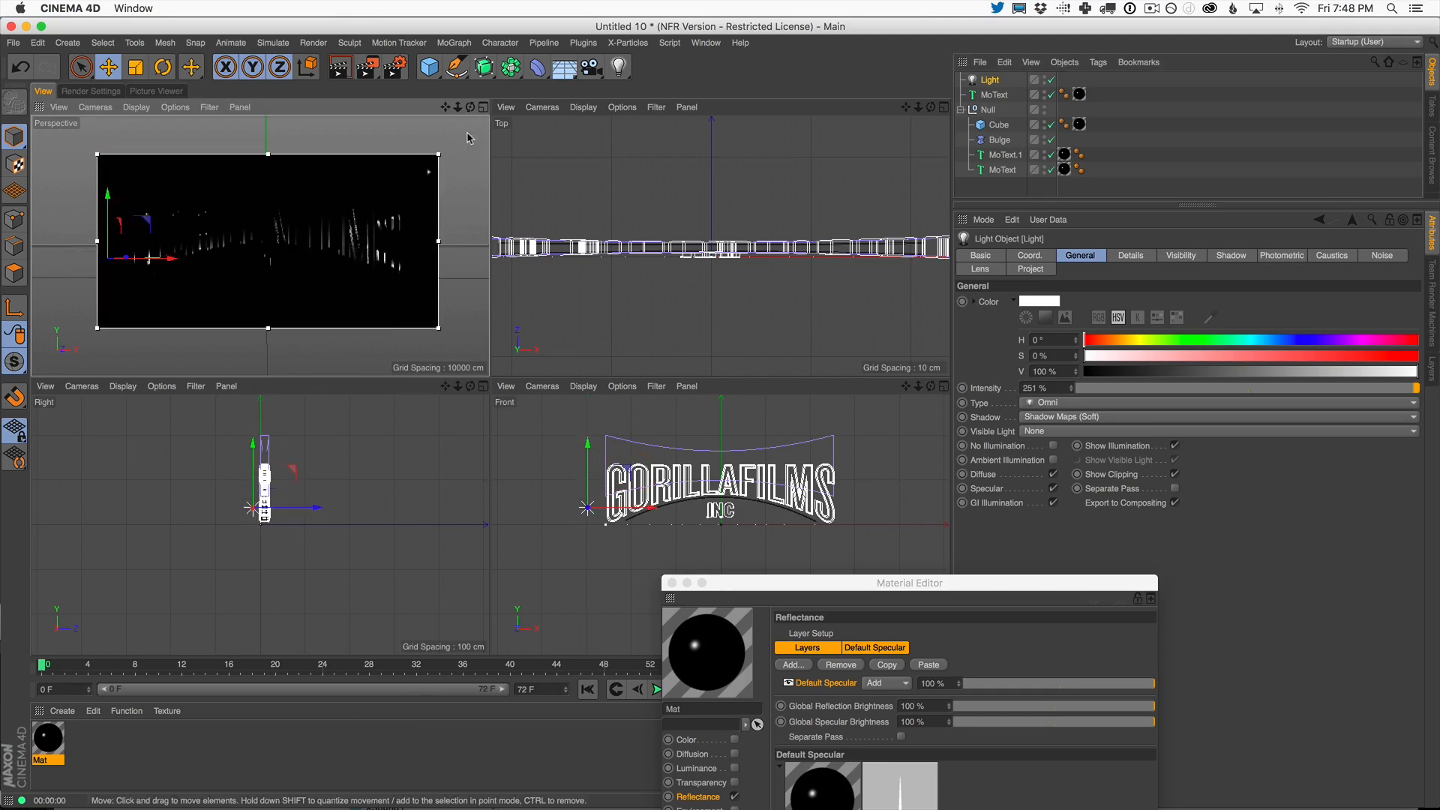
{"action": "left_click", "coordinate": [484, 107]}
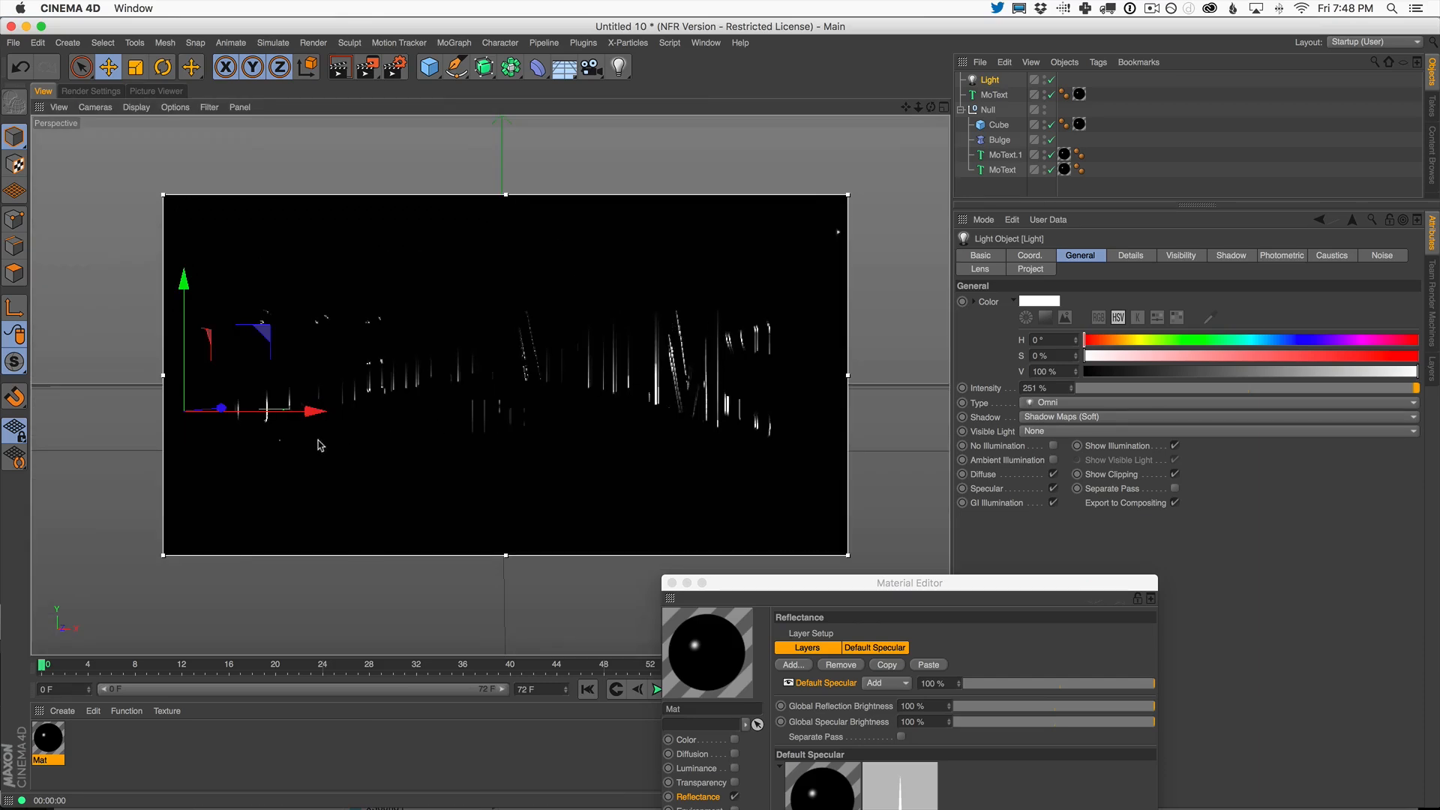
- Duplicate the light to GORILLAFILMS' right end, raise the copy to about Y 163 cm, and nudge it slightly back over the S
{"action": "left_click_drag", "start_coordinate": [310, 414], "coordinate": [917, 448], "text": "ctrl"}
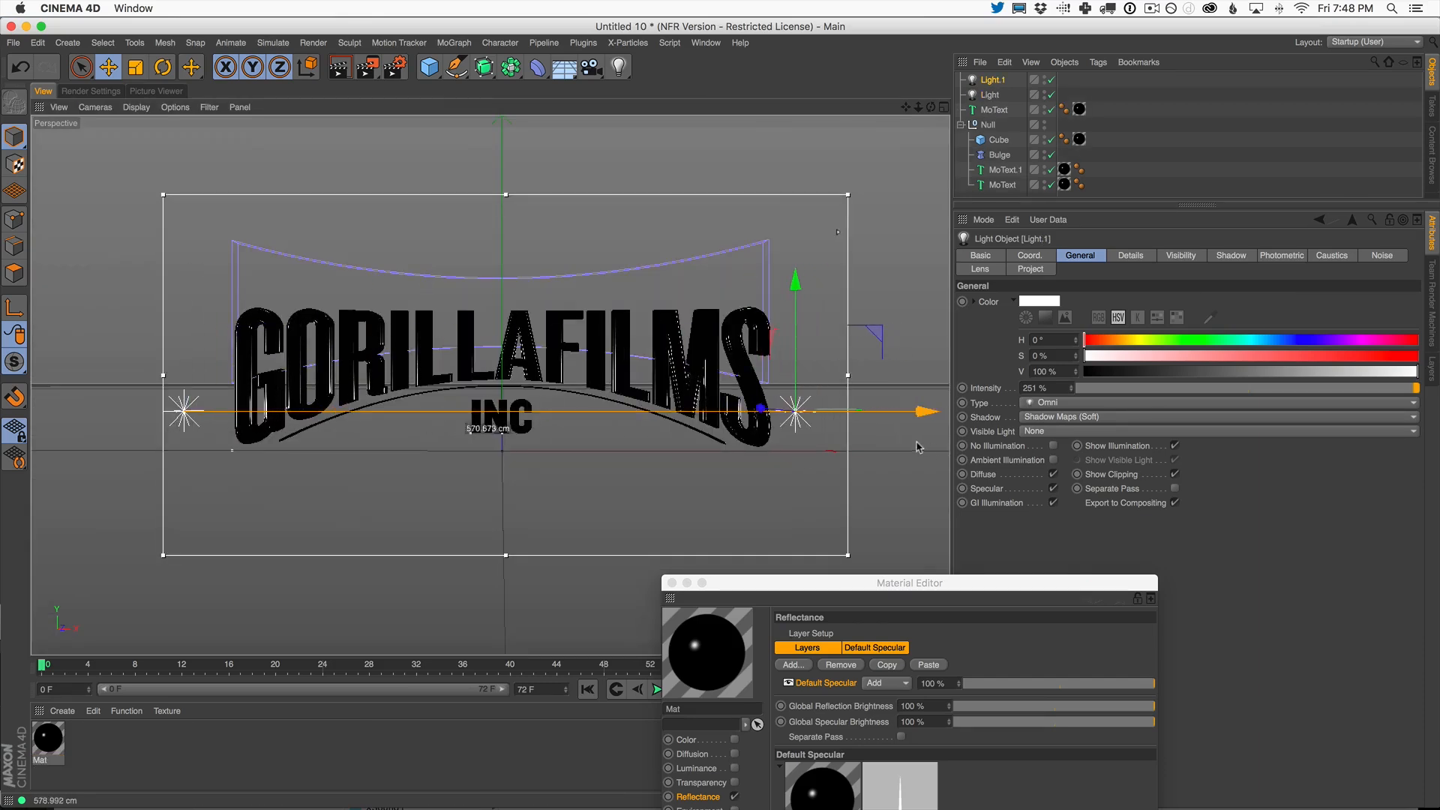
{"action": "left_click_drag", "start_coordinate": [795, 284], "coordinate": [820, 211]}
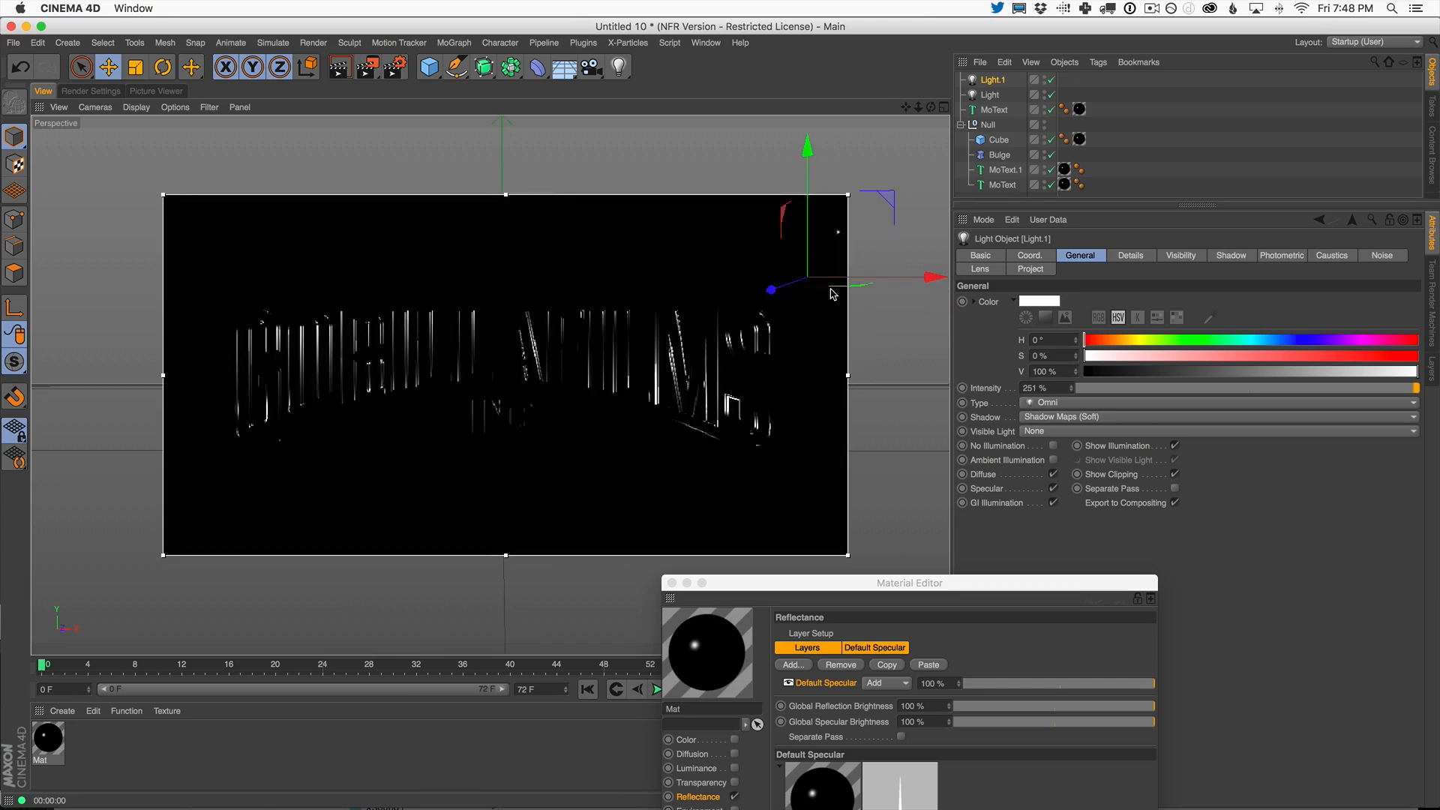
{"action": "left_click_drag", "start_coordinate": [836, 279], "coordinate": [783, 278]}
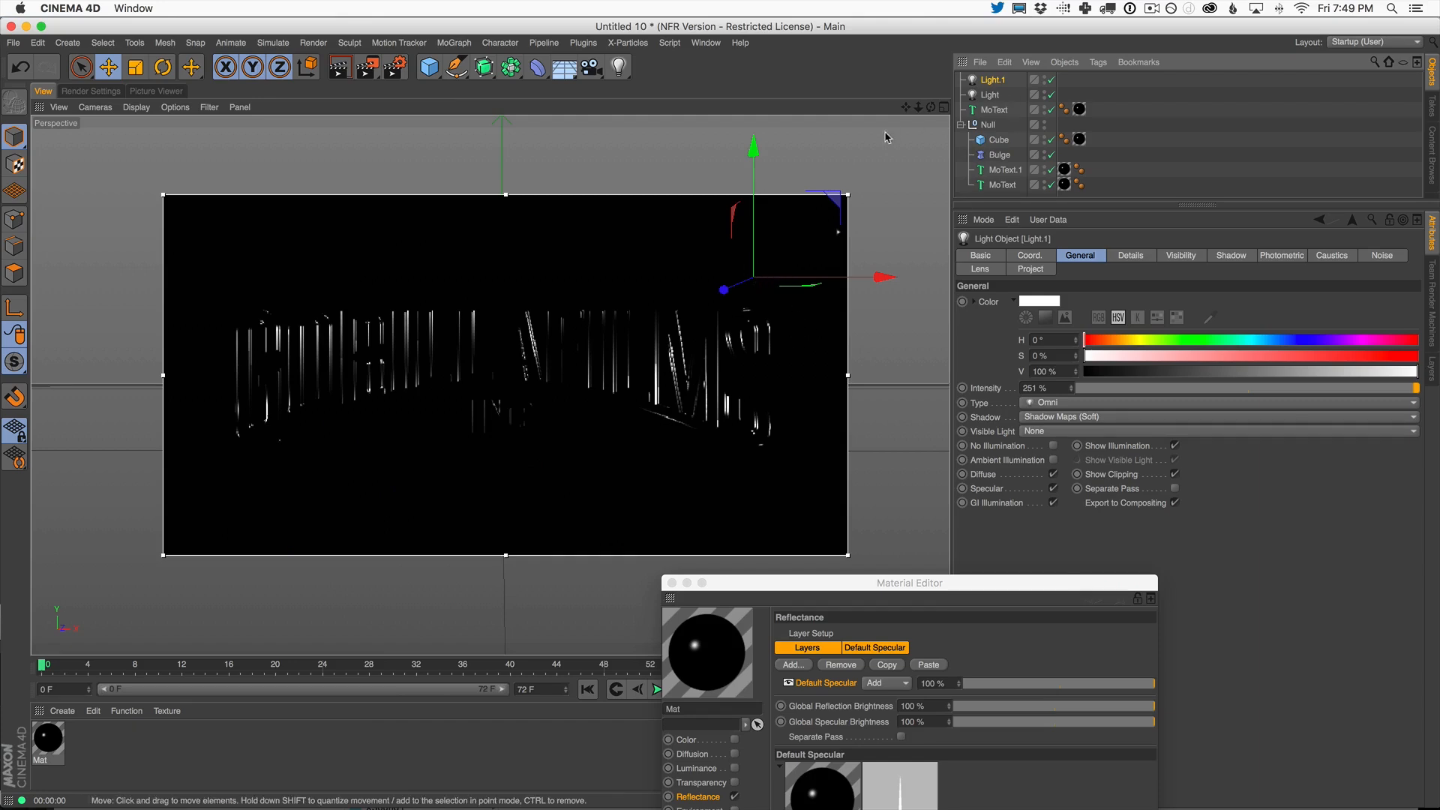
- Shift both lights together to the left, and pull them away from the logo to about Z -37 cm
{"action": "left_click", "coordinate": [992, 95], "text": "shift"}
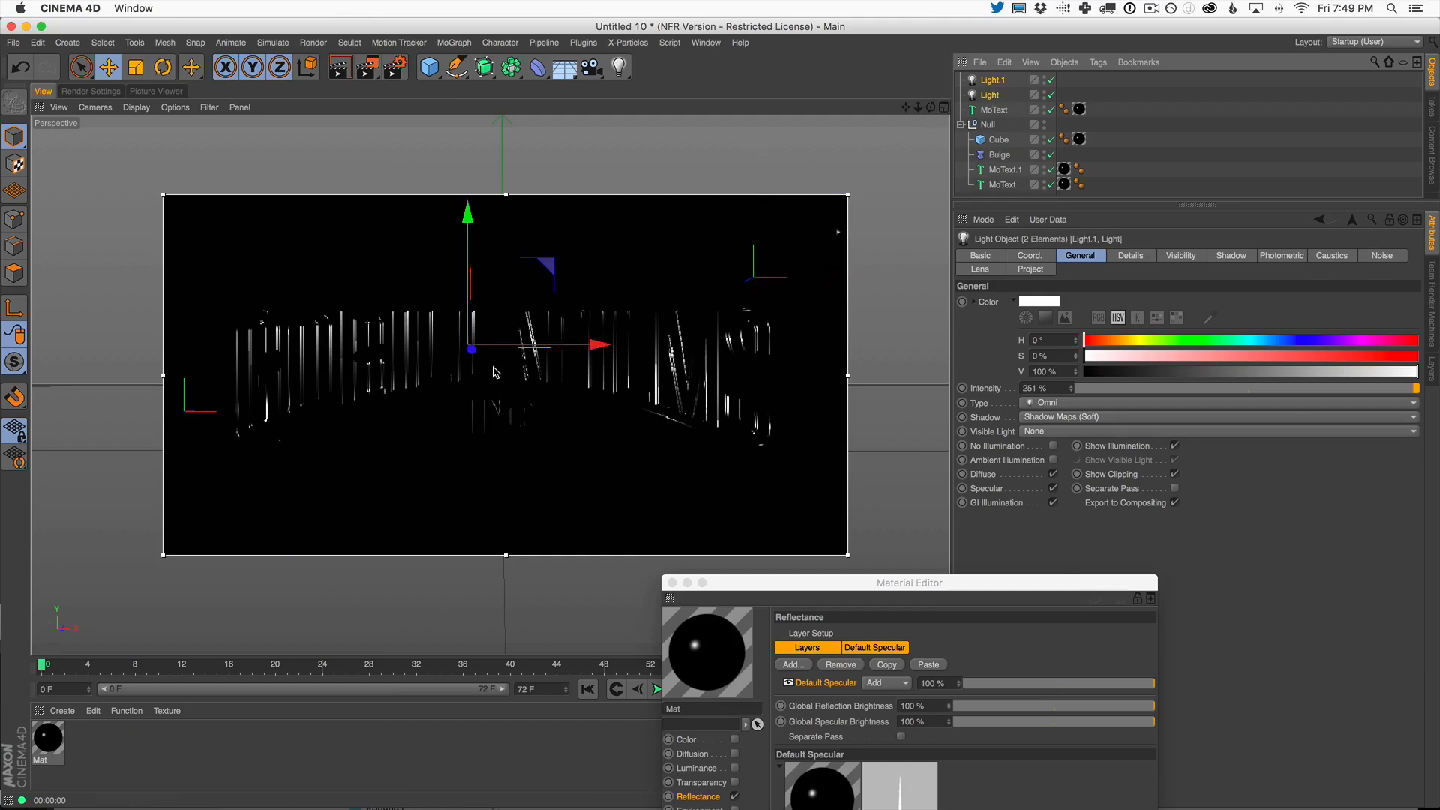
{"action": "left_click_drag", "start_coordinate": [472, 354], "coordinate": [418, 349]}
{"action": "left_click", "coordinate": [944, 107]}
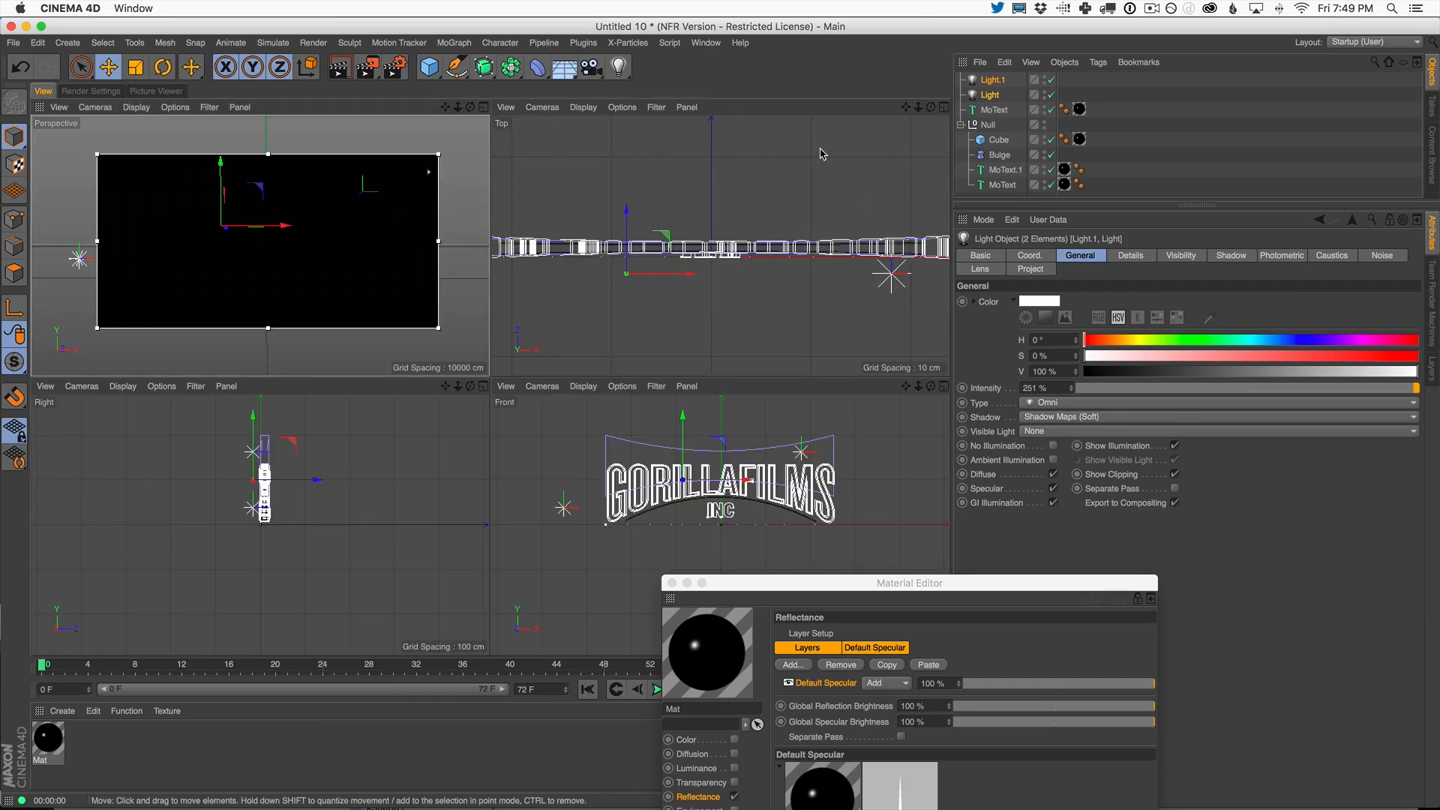
{"action": "left_click_drag", "start_coordinate": [626, 221], "coordinate": [626, 247]}
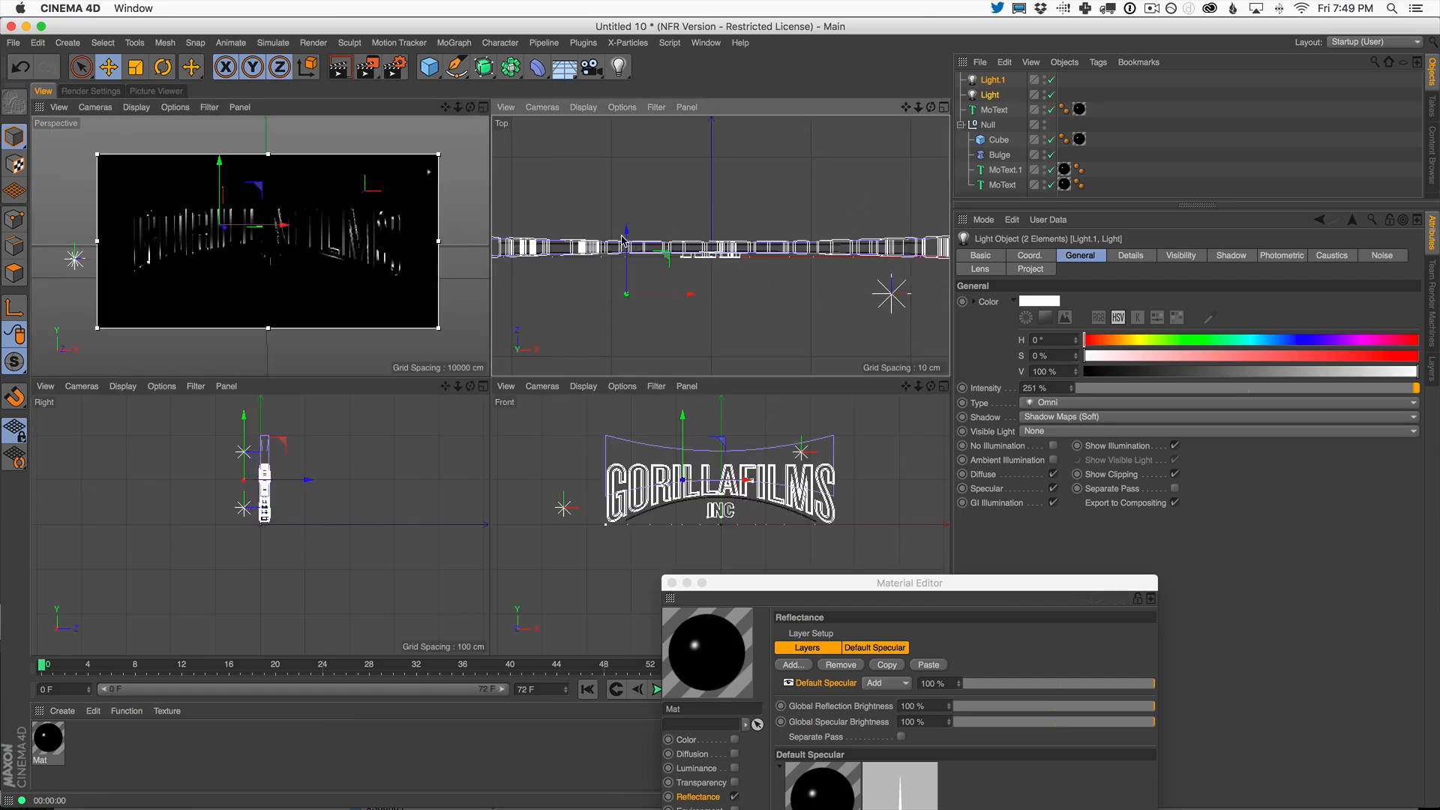
{"action": "left_click", "coordinate": [484, 107]}
- Set the Default Specular layer's Width to 14 % and Inner Width to 15 %, and close the Material Editor
{"action": "left_click_drag", "start_coordinate": [842, 582], "coordinate": [1065, 187]}
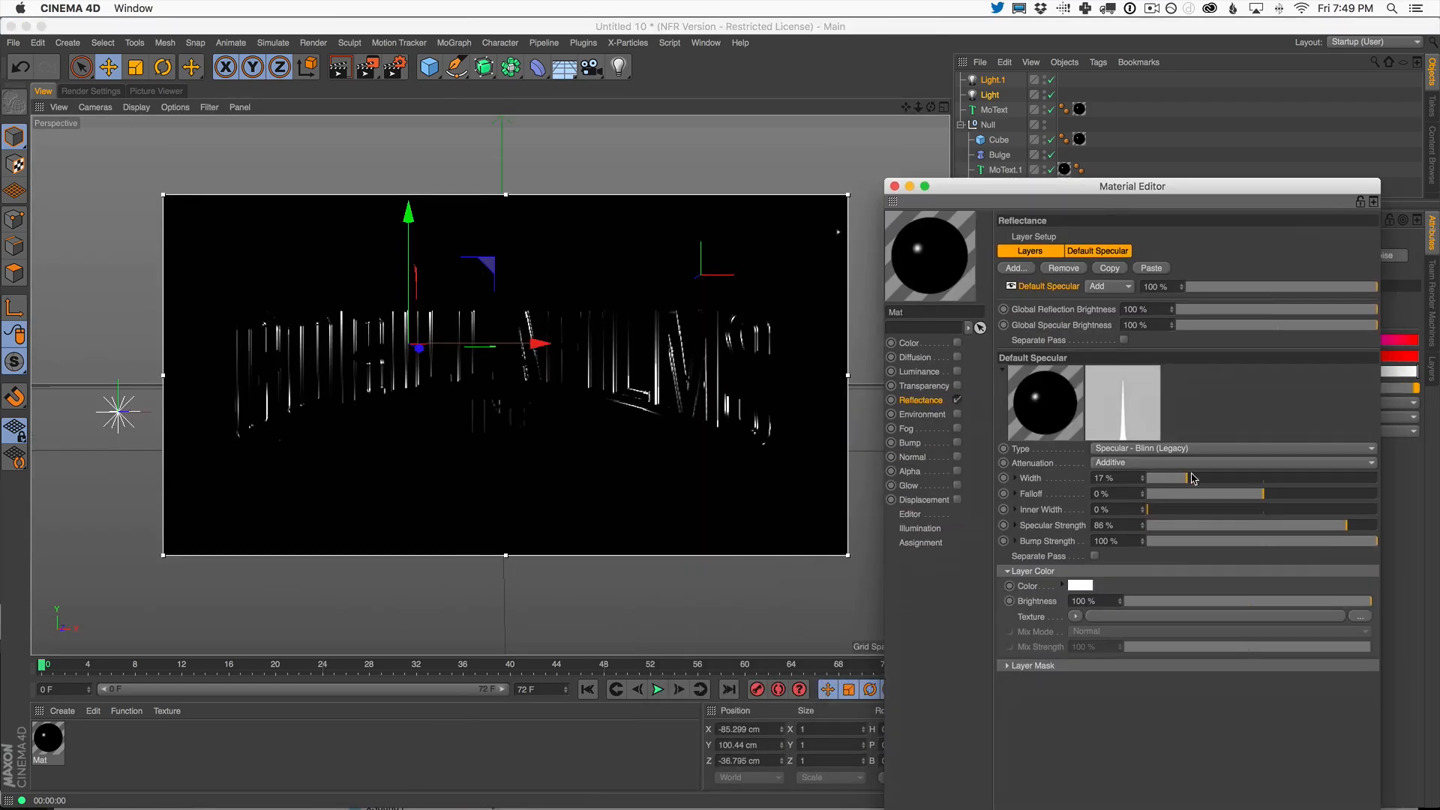
{"action": "left_click_drag", "start_coordinate": [1181, 481], "coordinate": [1175, 481]}
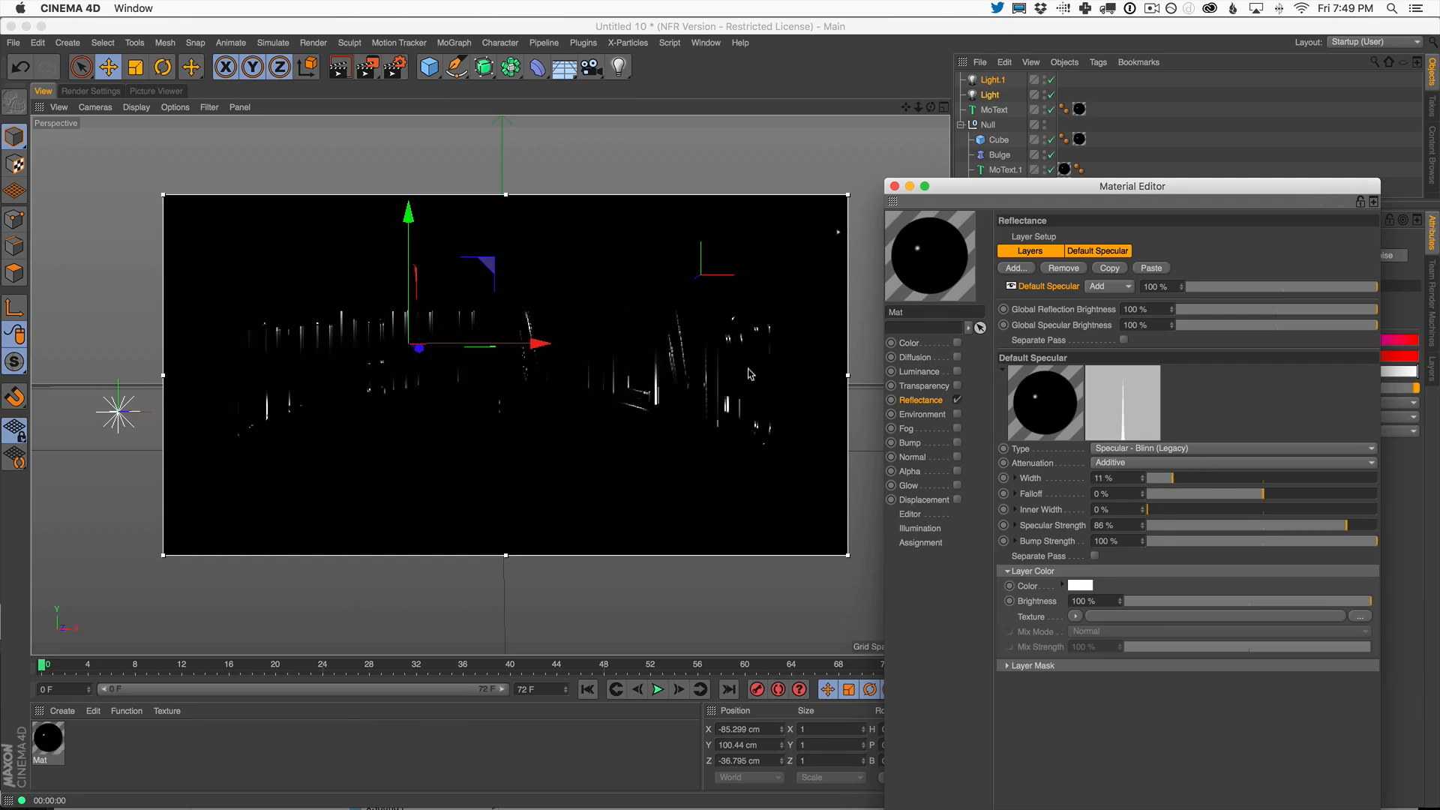
{"action": "left_click_drag", "start_coordinate": [1174, 512], "coordinate": [1182, 480]}
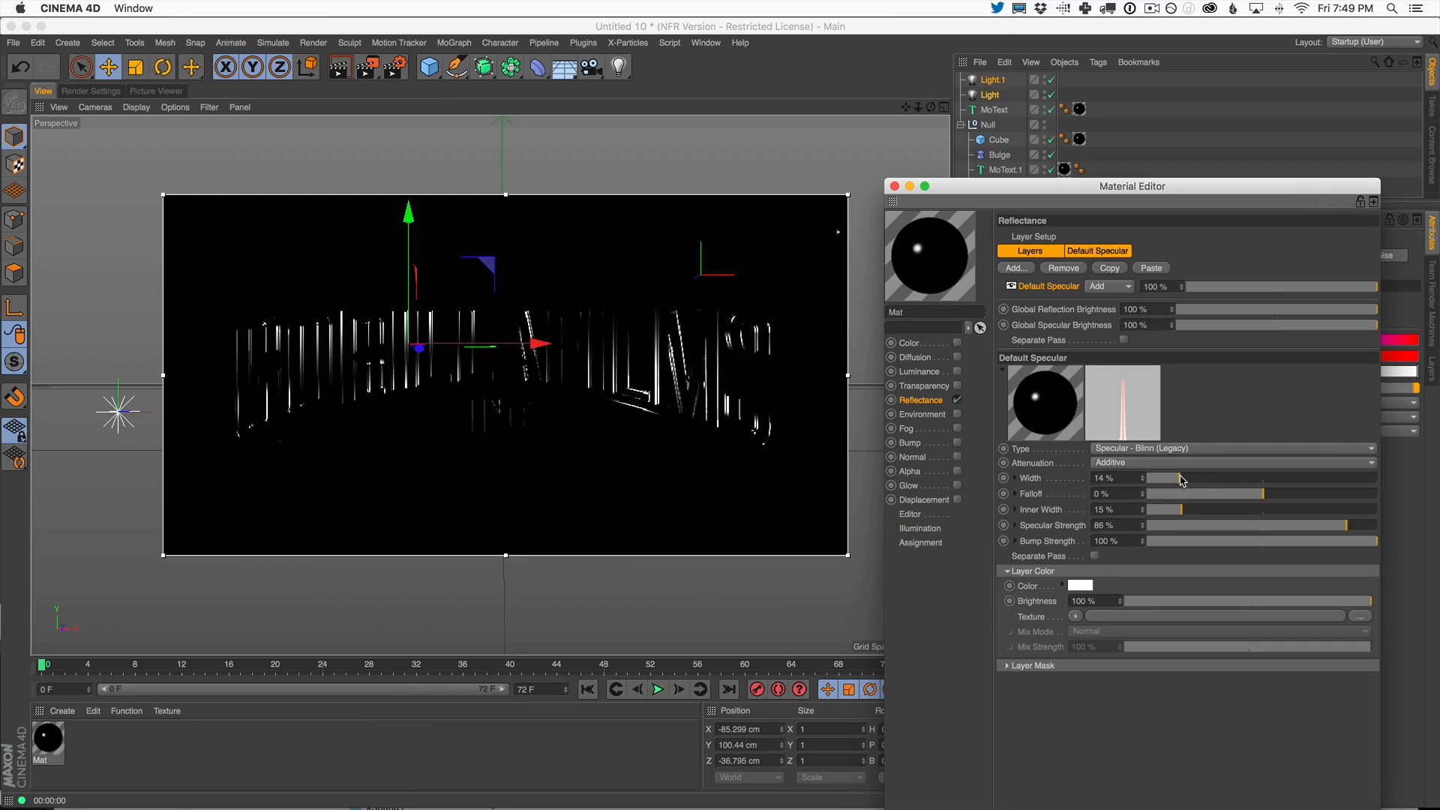
{"action": "left_click", "coordinate": [894, 186]}
- Copy and paste Light.1, and move the copy along X above GORILLAFILMS' left end, to about X -227 cm
{"action": "left_click", "coordinate": [991, 79]}
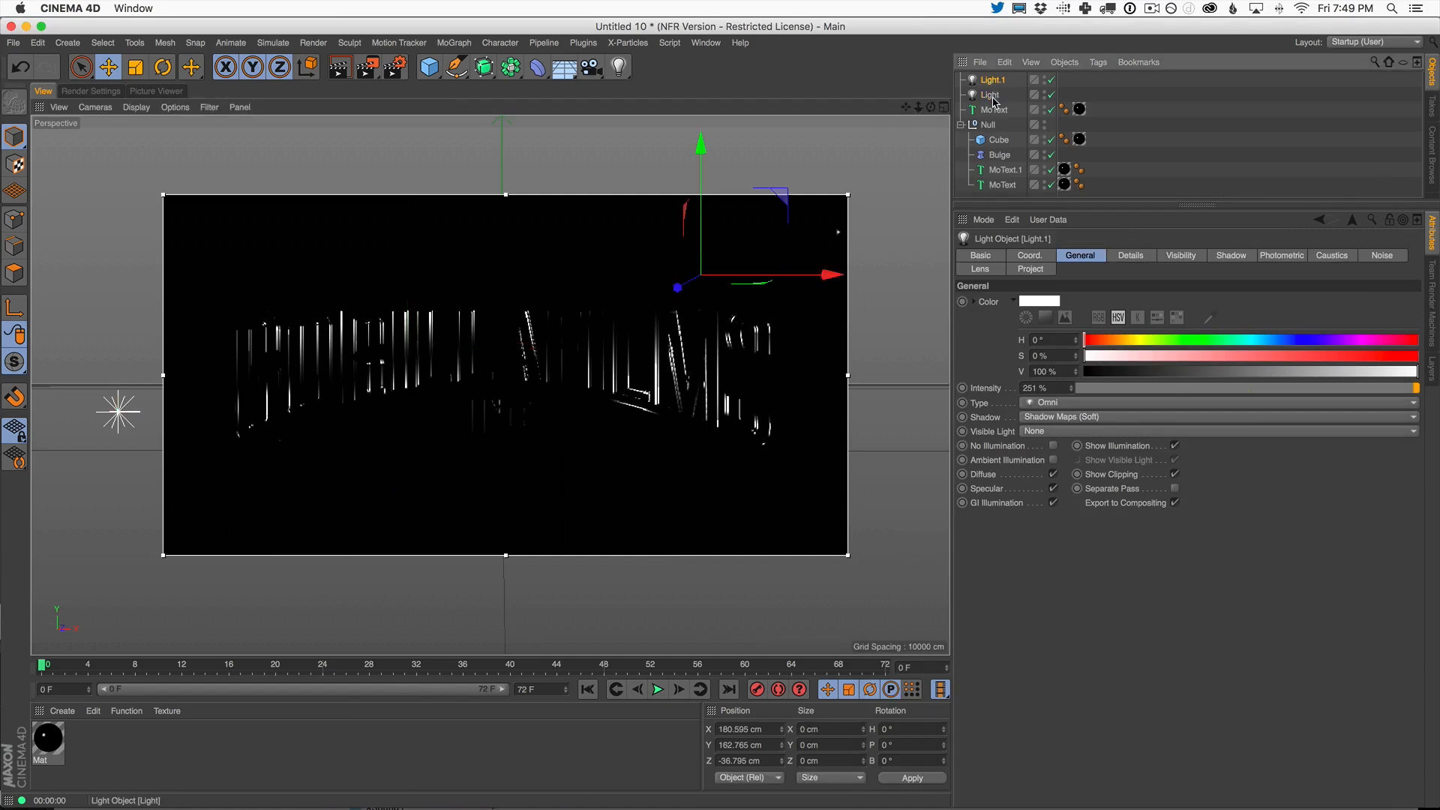
{"action": "left_click", "coordinate": [990, 95]}
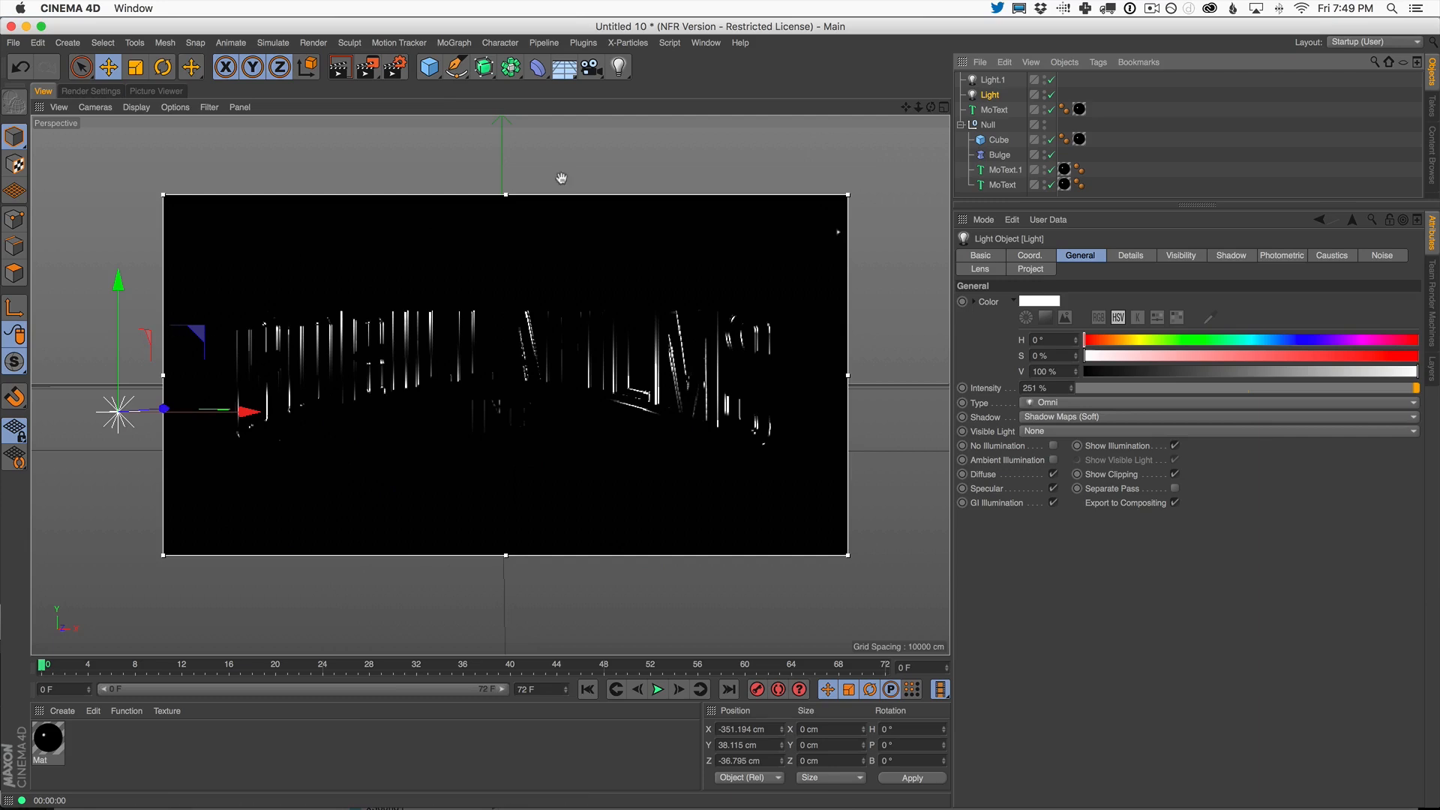
{"action": "left_click", "coordinate": [992, 82]}
{"action": "key", "text": "super+c"}
{"action": "key", "text": "super+v"}
{"action": "left_click_drag", "start_coordinate": [783, 275], "coordinate": [317, 276]}
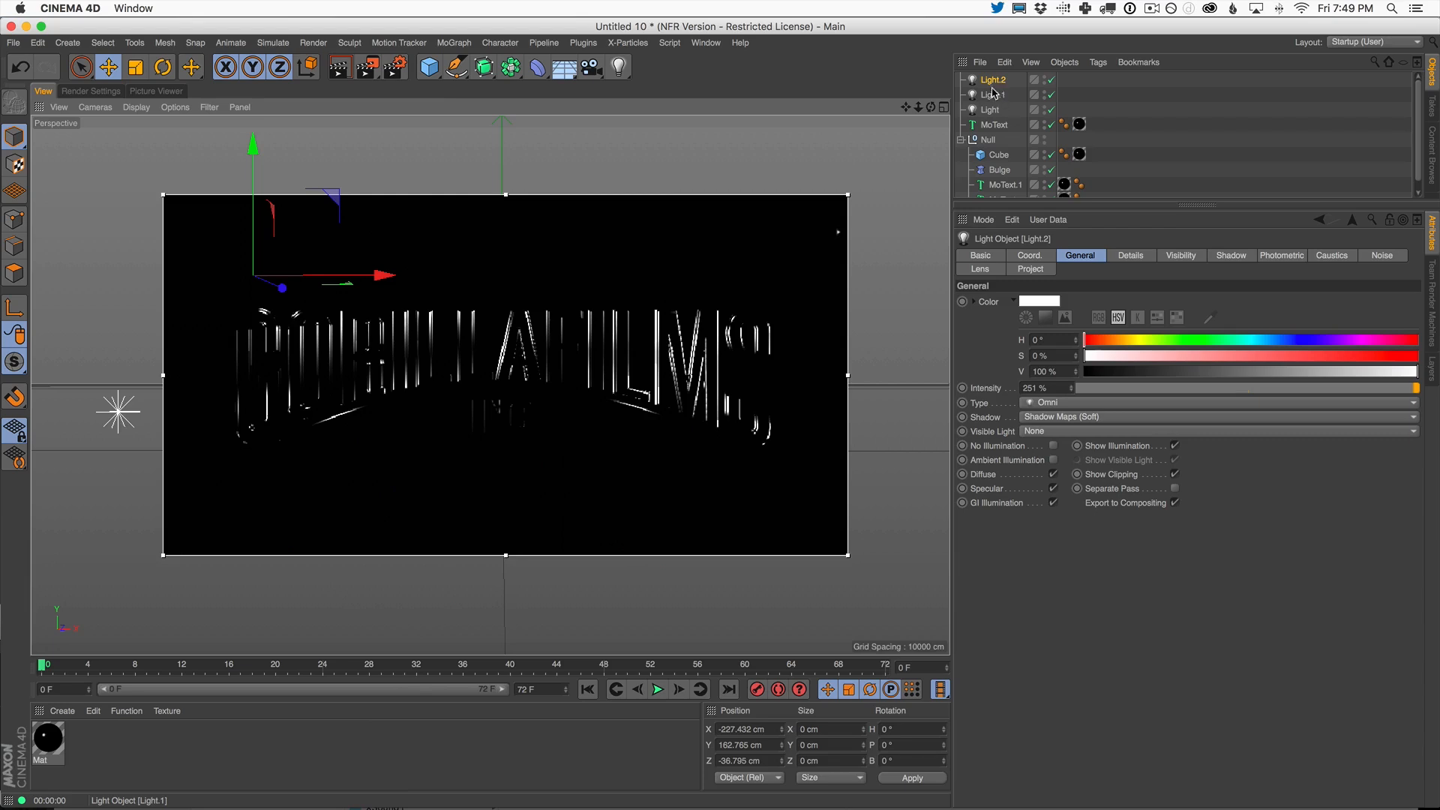
- Add a new Omni light in front of GORILLAFILMS' left end, at about X -259, Y 103, Z -76 cm
{"action": "left_click_drag", "start_coordinate": [619, 67], "coordinate": [665, 87]}
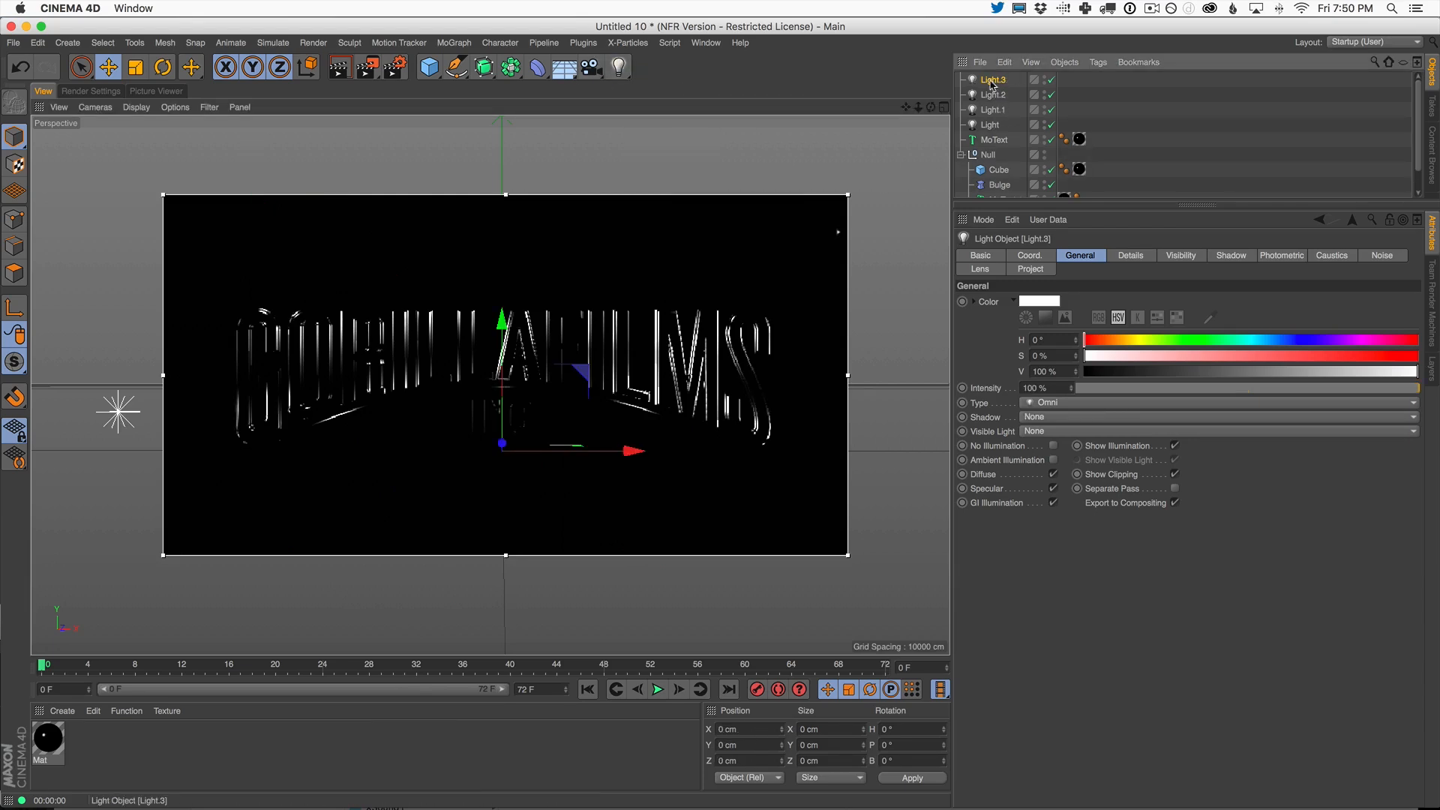
{"action": "left_click_drag", "start_coordinate": [502, 323], "coordinate": [502, 227]}
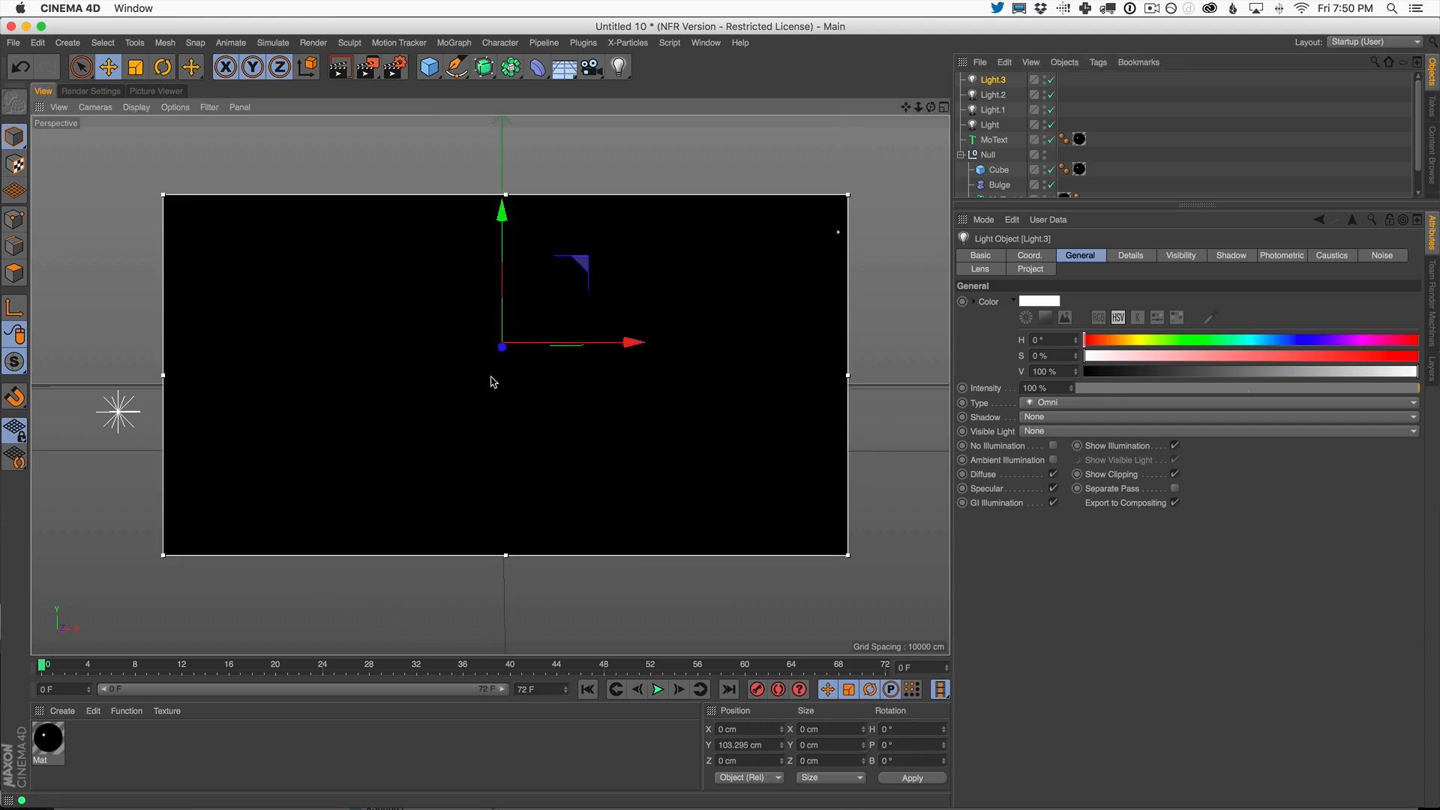
{"action": "left_click_drag", "start_coordinate": [552, 342], "coordinate": [273, 344]}
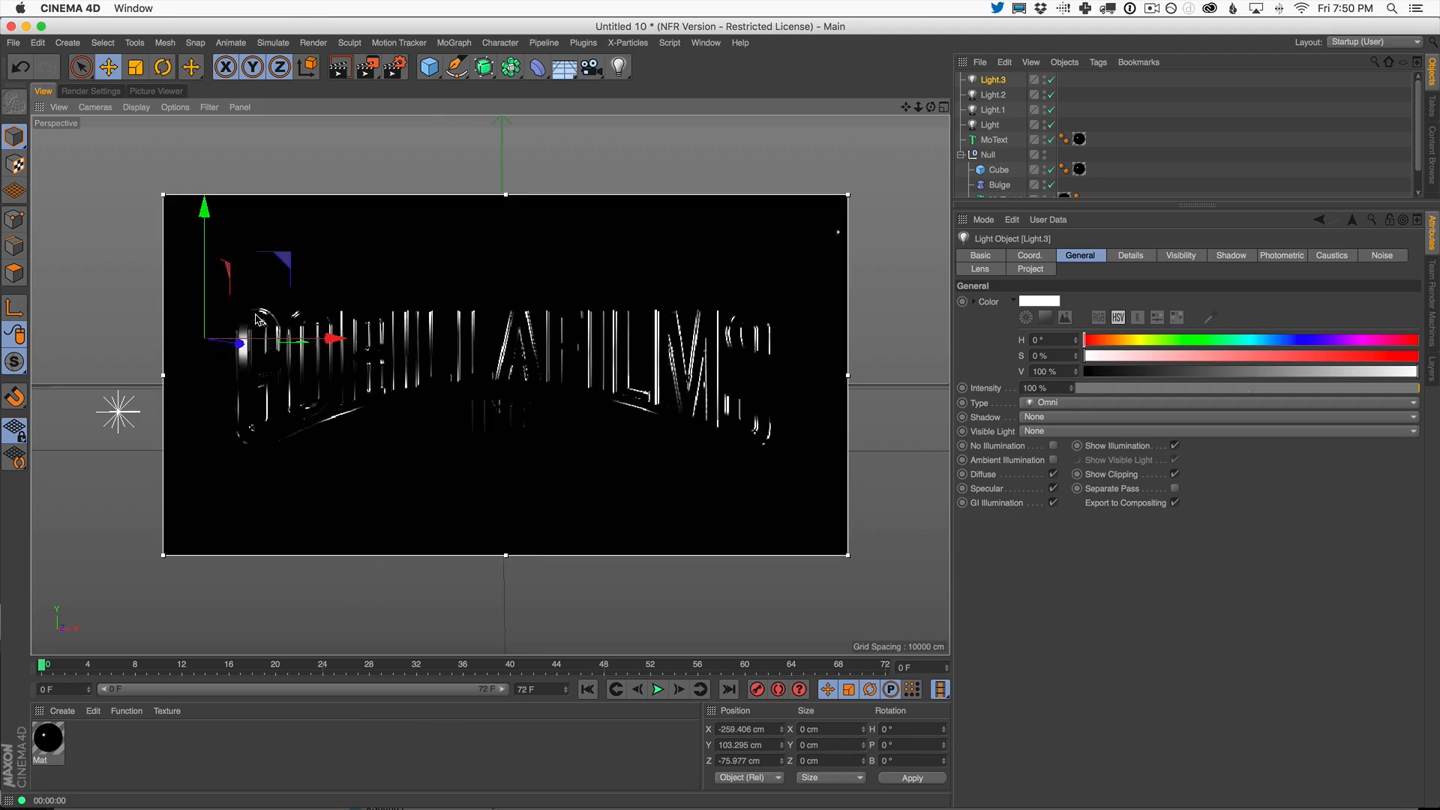
- Enable the Color channel of the Mat material, set its Brightness to 7 %, and clear the Material Editor away from the logo
{"action": "double_click", "coordinate": [46, 742]}
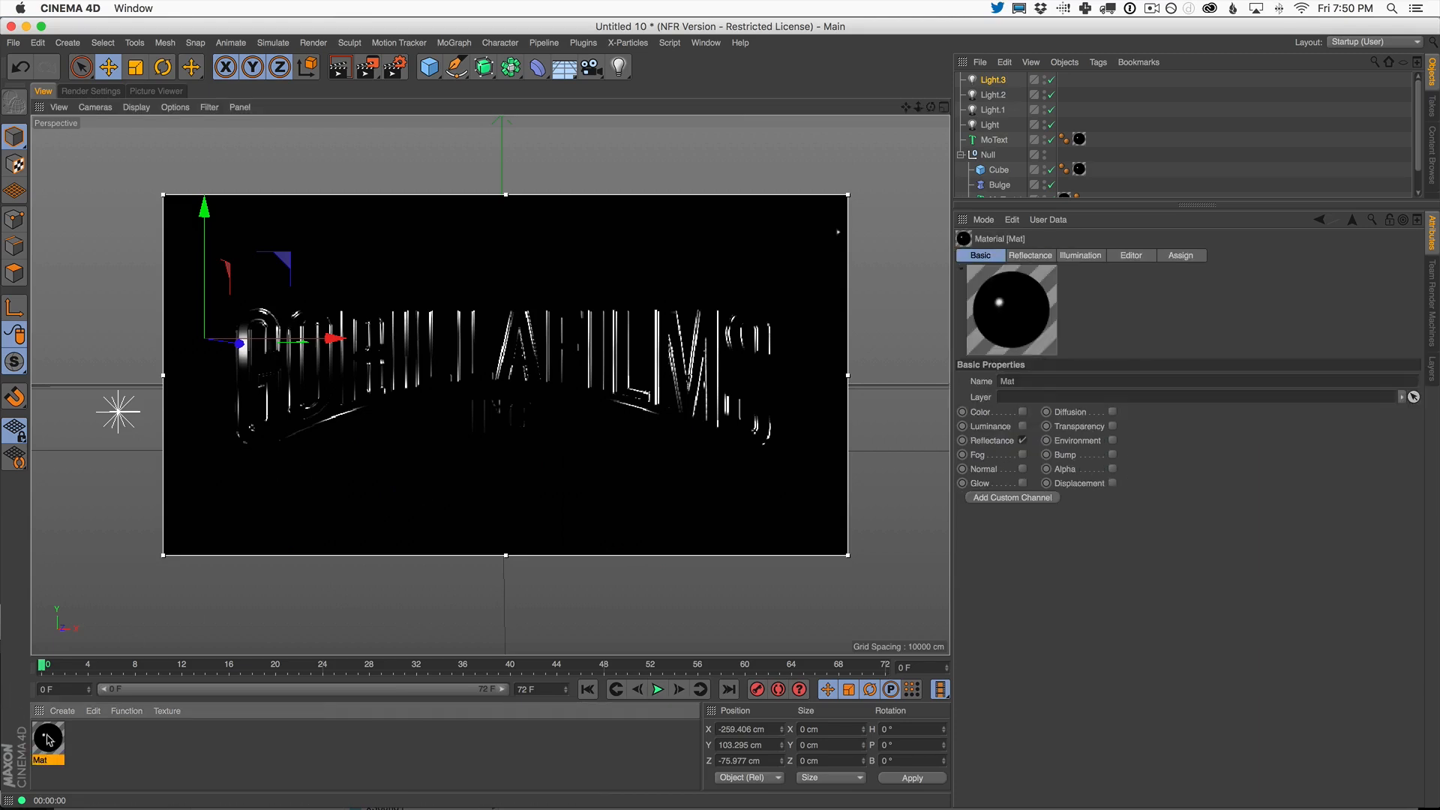
{"action": "left_click_drag", "start_coordinate": [390, 111], "coordinate": [881, 214]}
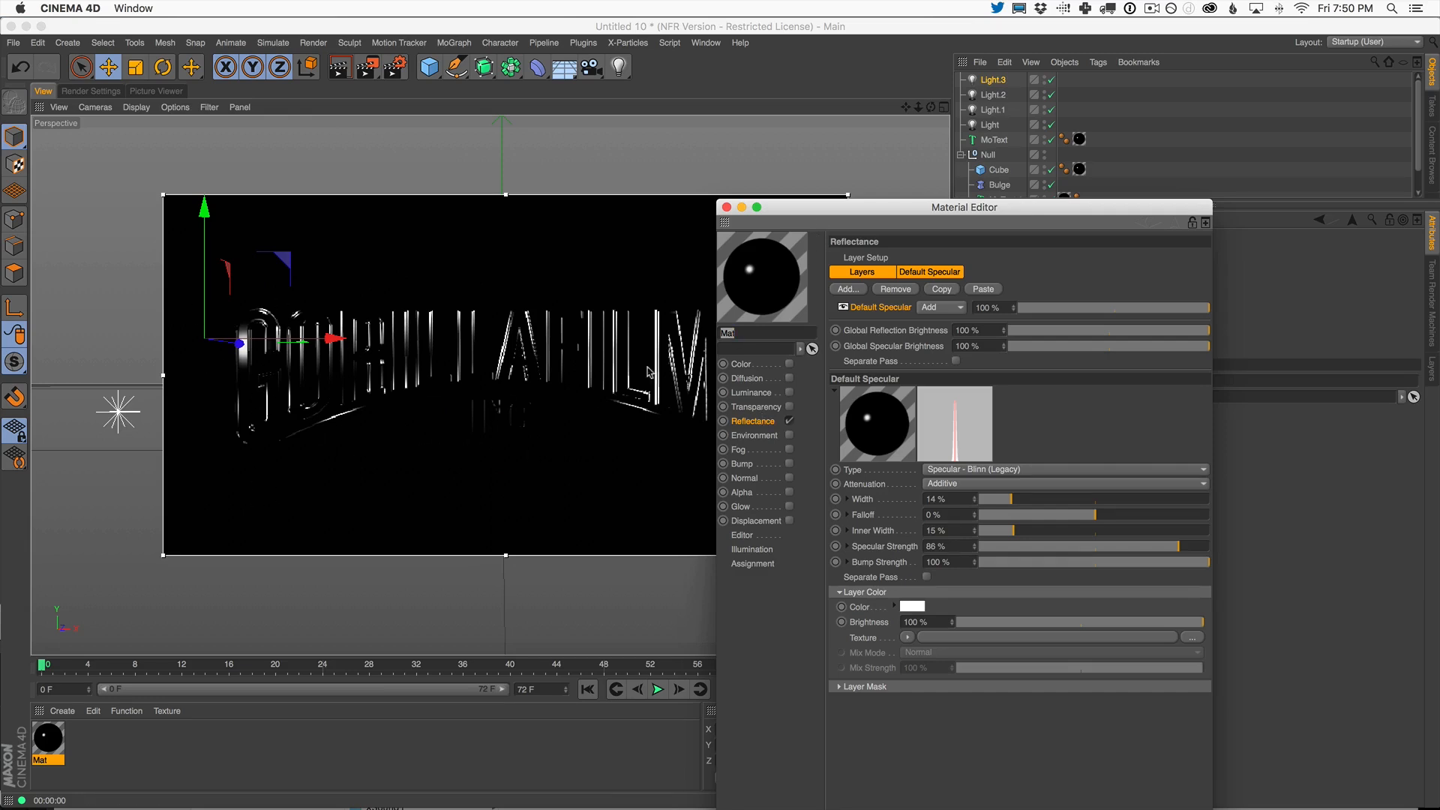
{"action": "left_click_drag", "start_coordinate": [828, 214], "coordinate": [1007, 176]}
{"action": "left_click", "coordinate": [969, 327]}
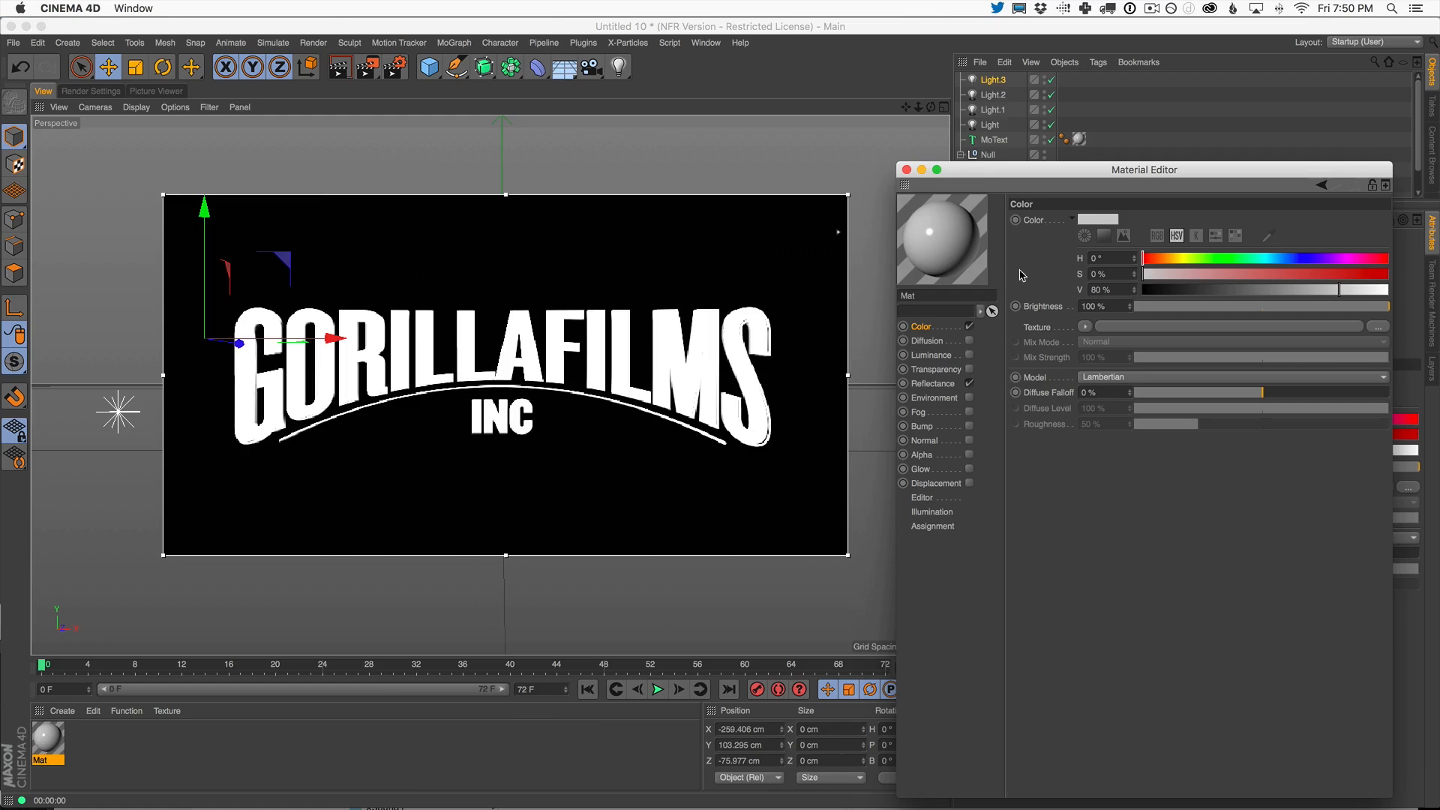
{"action": "left_click_drag", "start_coordinate": [987, 171], "coordinate": [936, 147]}
{"action": "left_click", "coordinate": [1101, 284]}
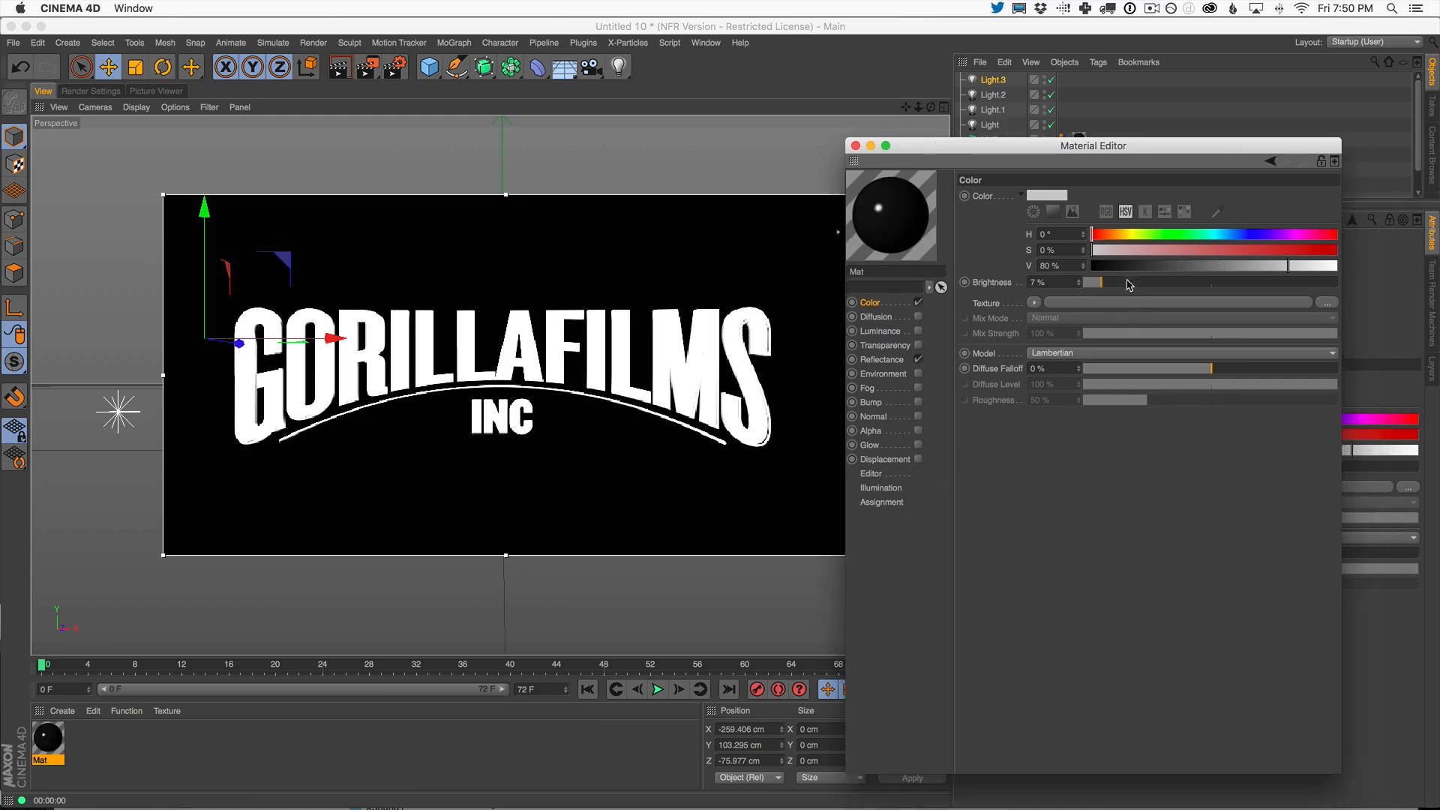
{"action": "left_click_drag", "start_coordinate": [914, 166], "coordinate": [506, 606]}
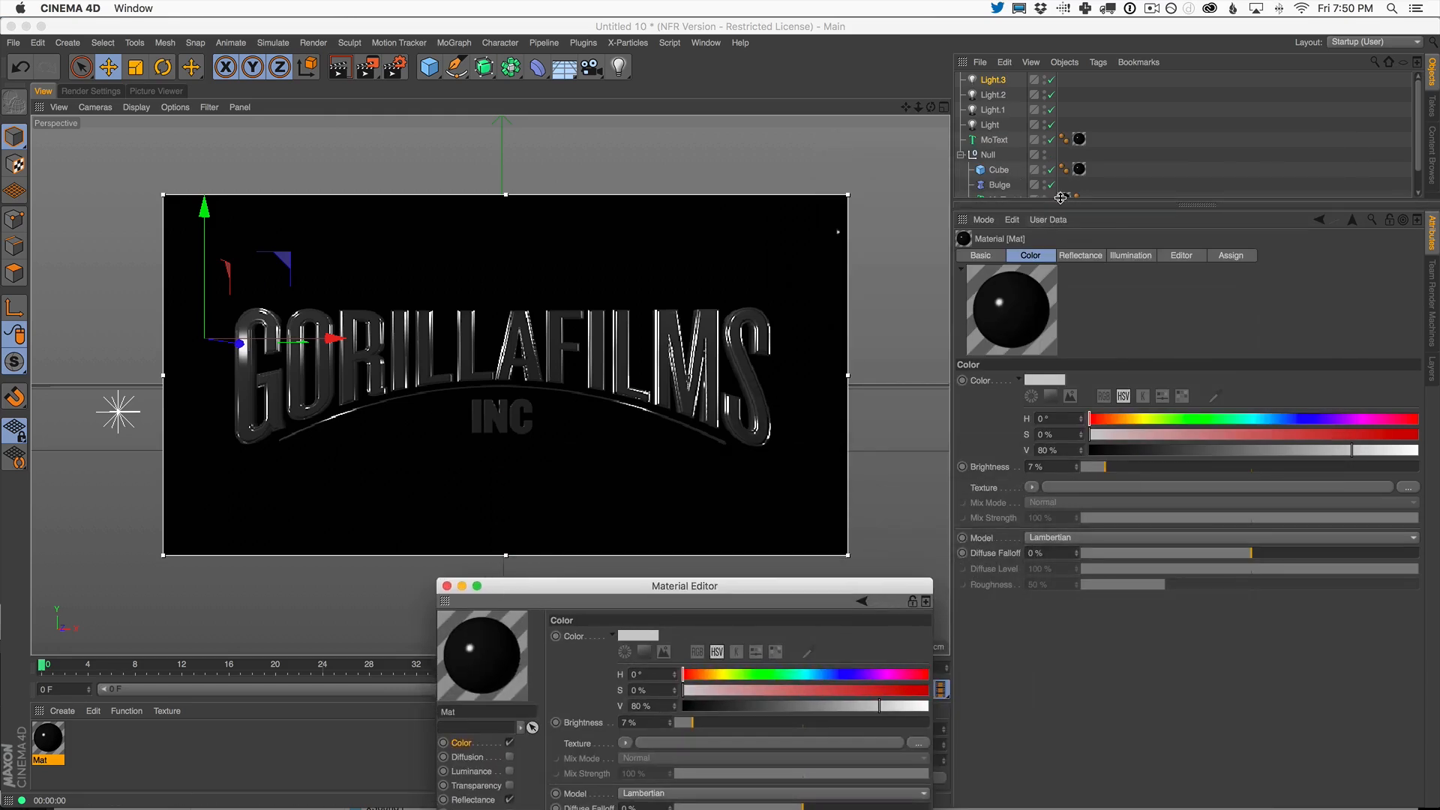
- Turn off Diffuse for Light.2, Light.1 and Light together, and extend the interactive render region further above and below the logo
{"action": "left_click_drag", "start_coordinate": [1061, 198], "coordinate": [1061, 228]}
{"action": "left_click", "coordinate": [993, 95]}
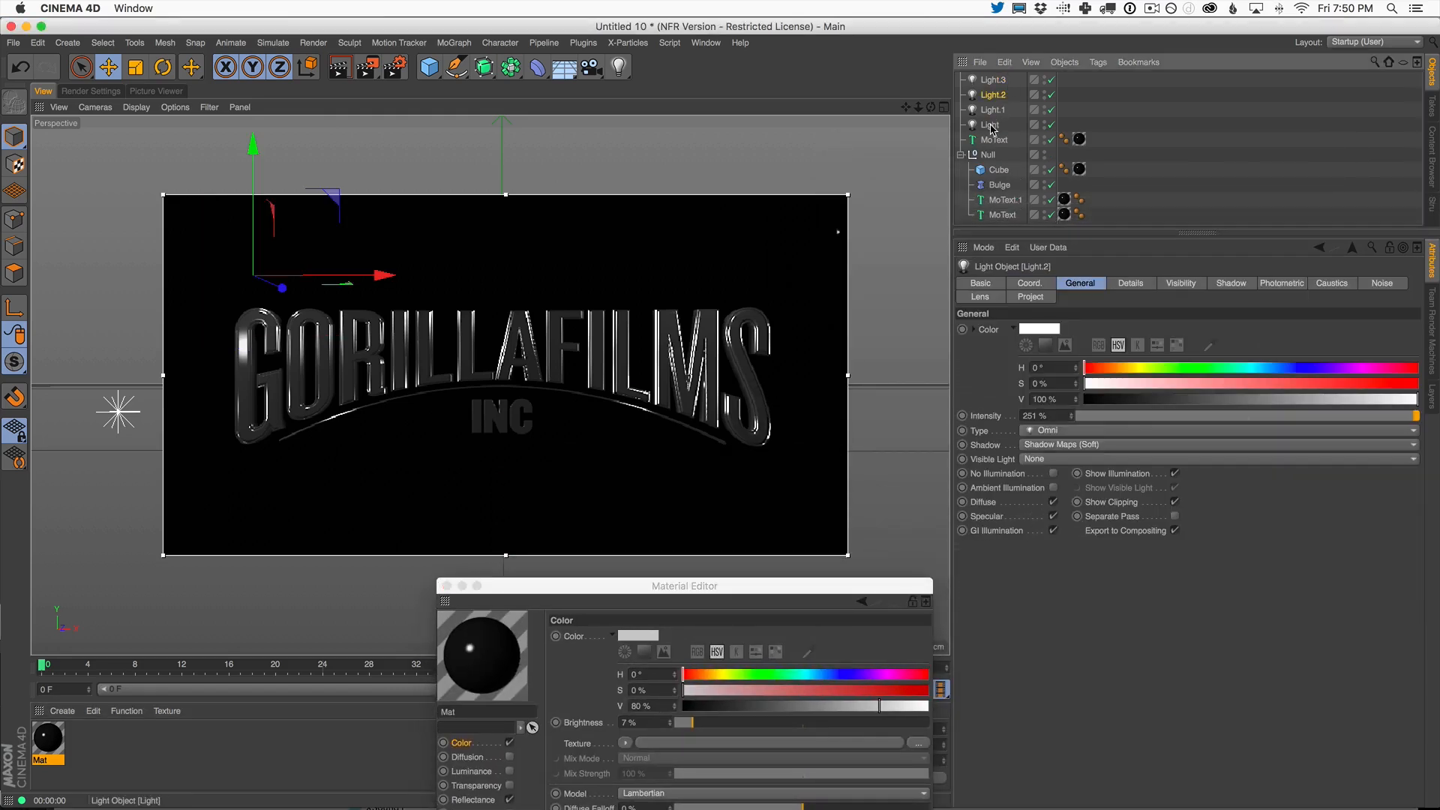
{"action": "left_click", "coordinate": [991, 126], "text": "shift"}
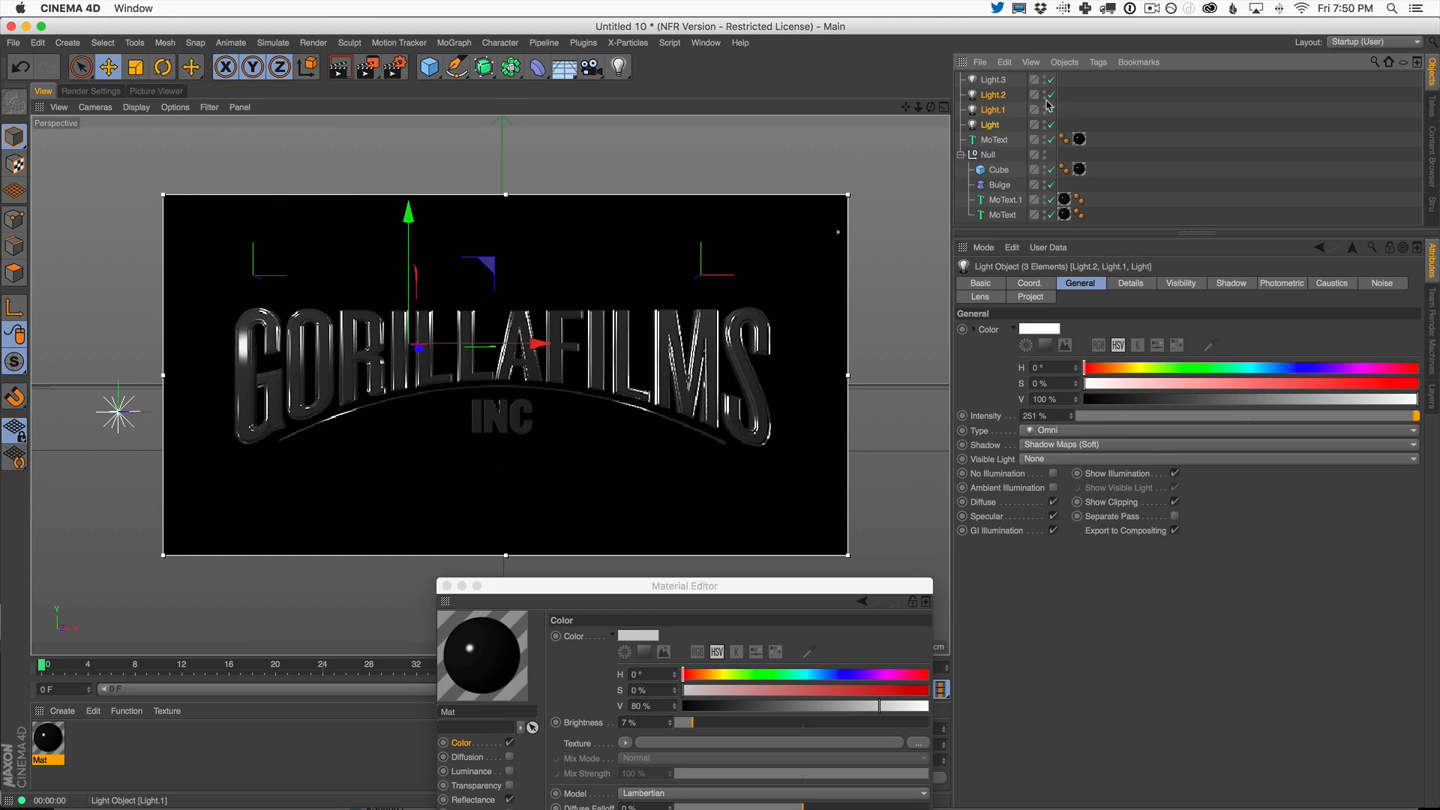
{"action": "left_click", "coordinate": [1054, 503]}
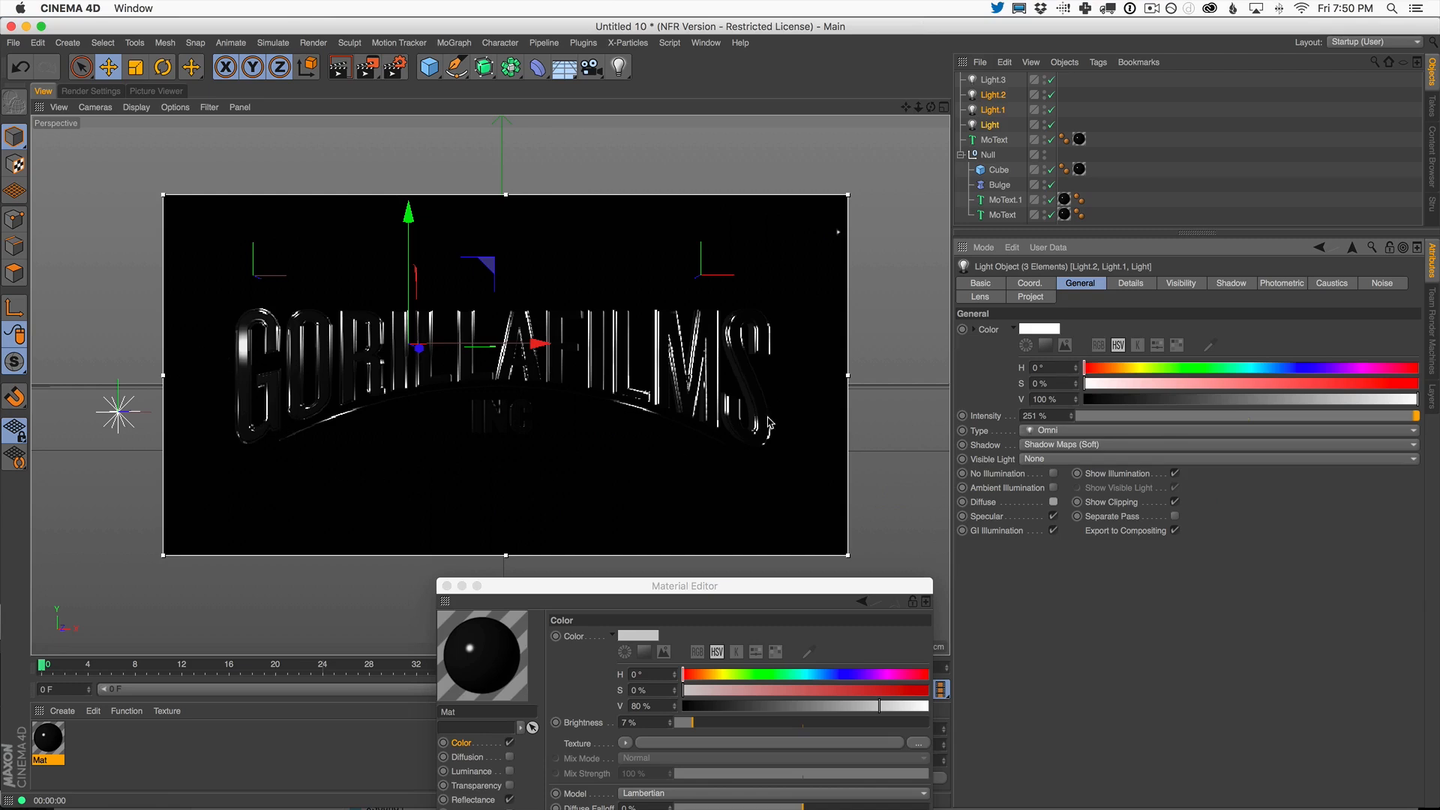
{"action": "left_click_drag", "start_coordinate": [506, 195], "coordinate": [505, 145]}
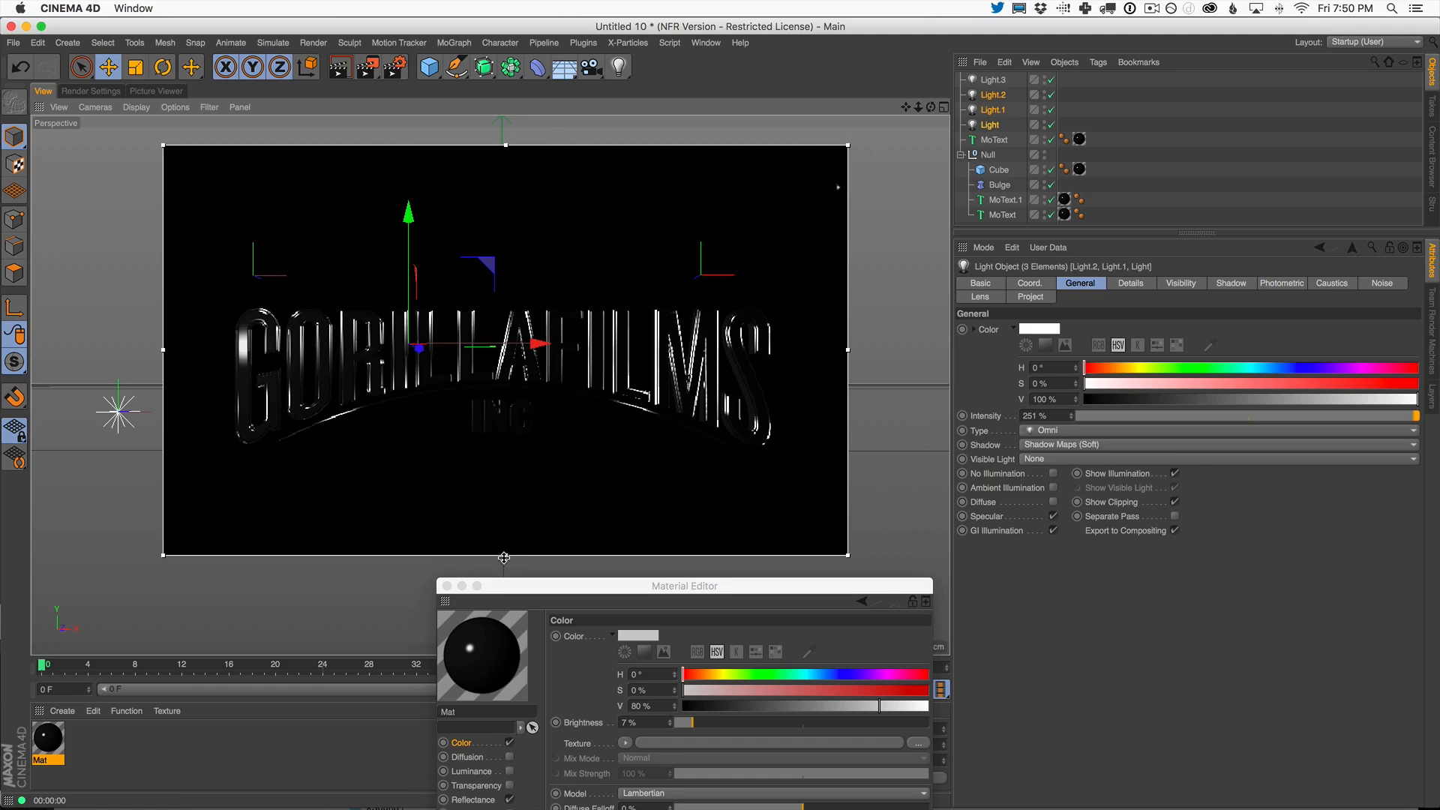
{"action": "left_click_drag", "start_coordinate": [504, 557], "coordinate": [970, 341]}
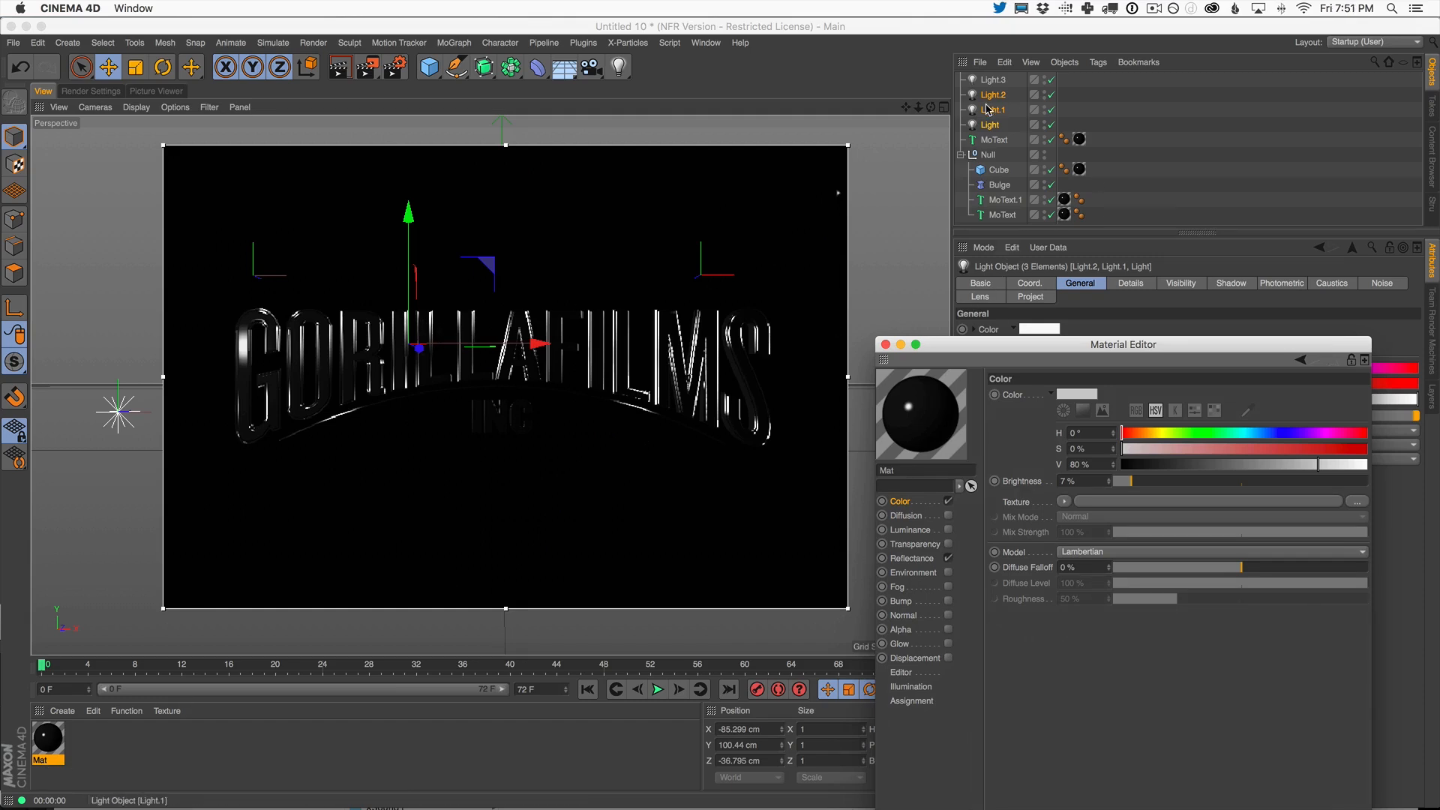
- Switch to Chrome to check the shading of the Lucasfilm reference logo, return to Cinema 4D, and close the Material Editor
{"action": "key", "text": "super+Tab"}
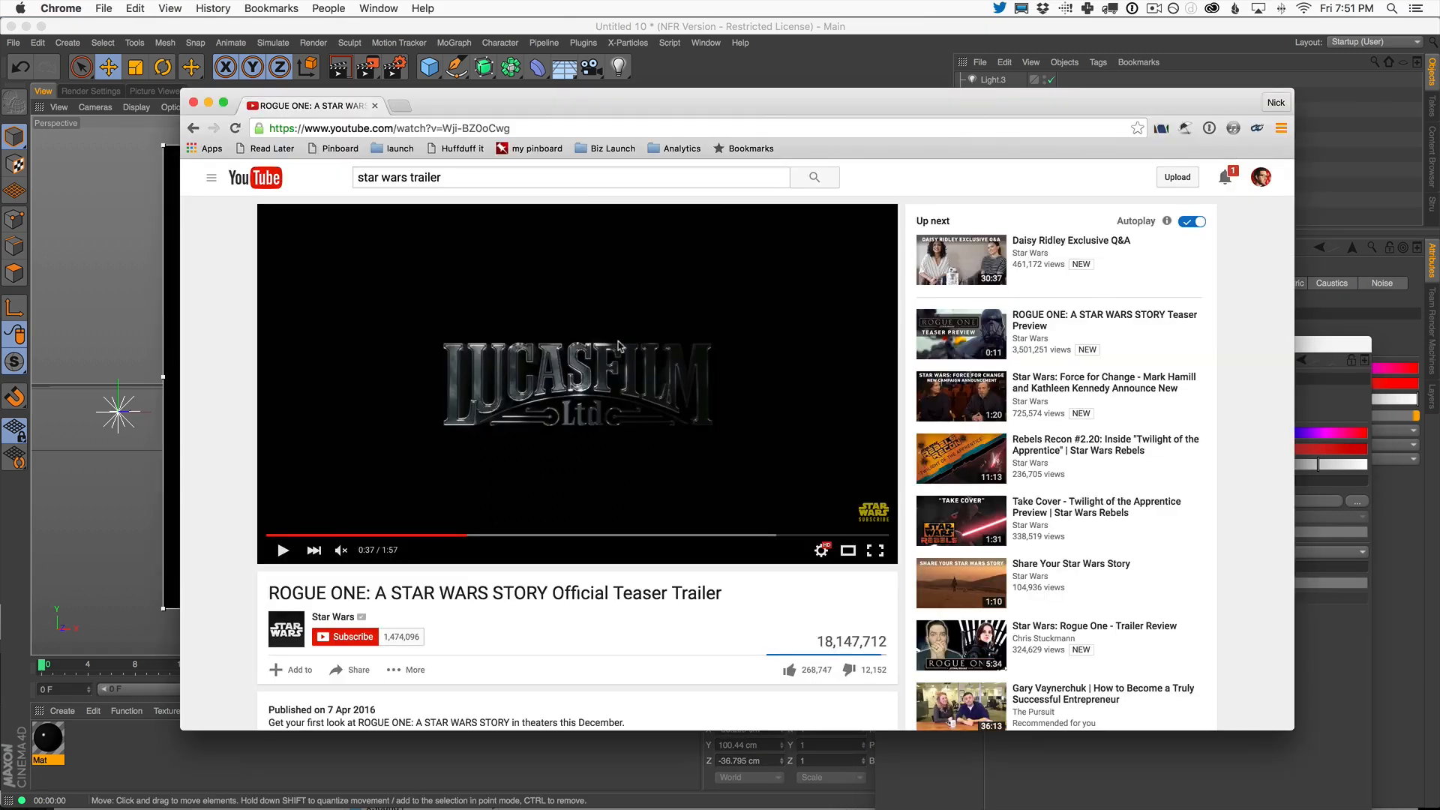
{"action": "key", "text": "super+Tab"}
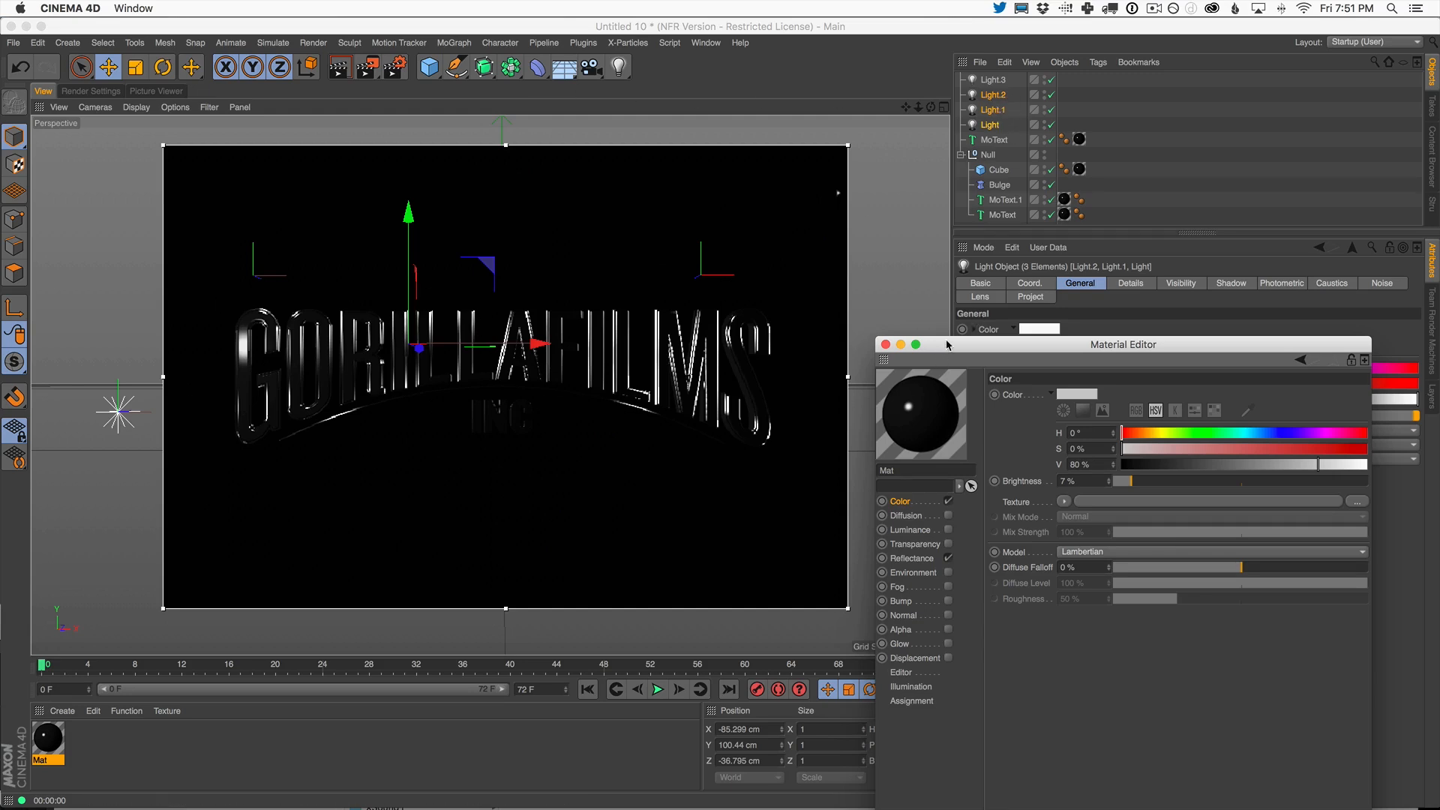
{"action": "left_click_drag", "start_coordinate": [949, 339], "coordinate": [961, 137]}
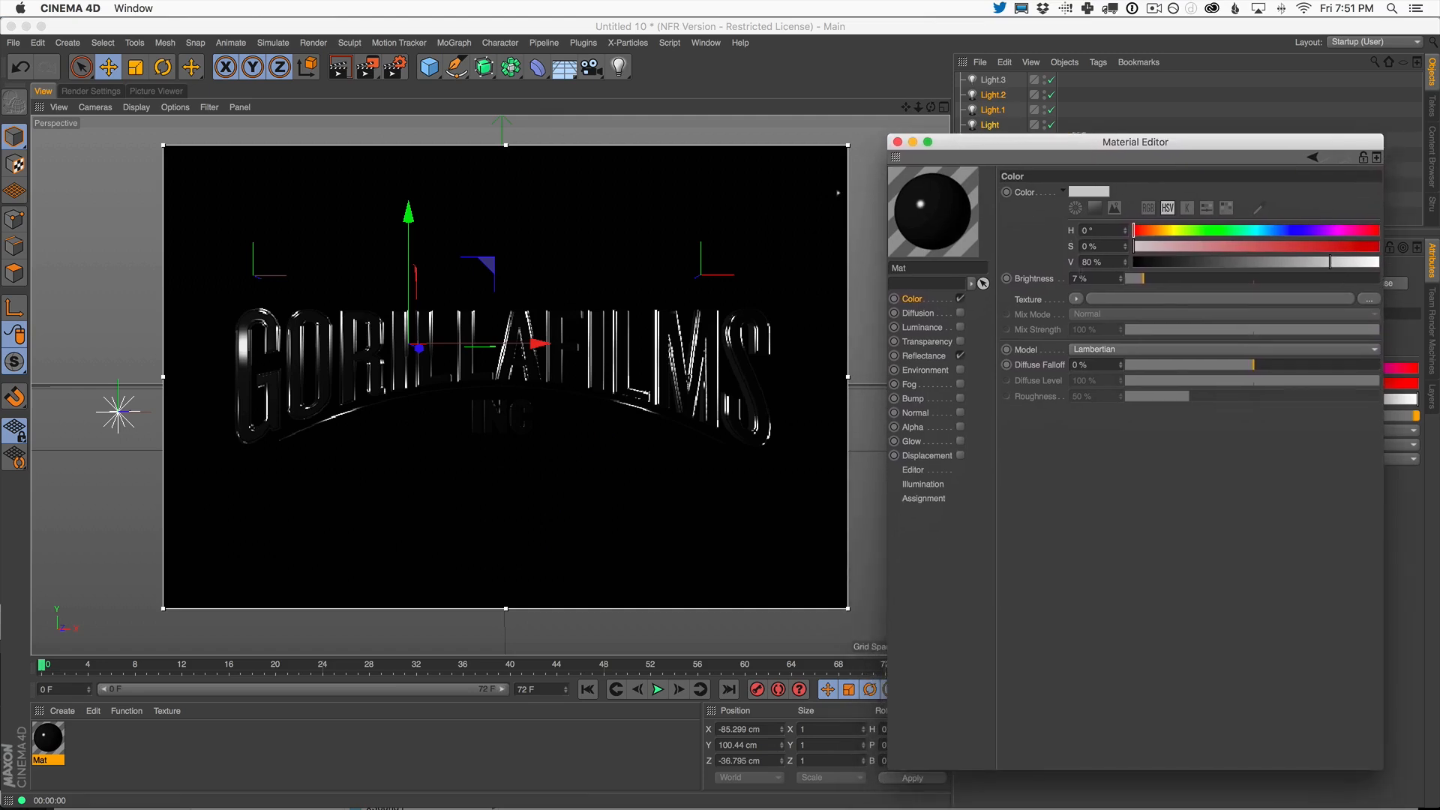
{"action": "left_click_drag", "start_coordinate": [1073, 145], "coordinate": [1053, 145]}
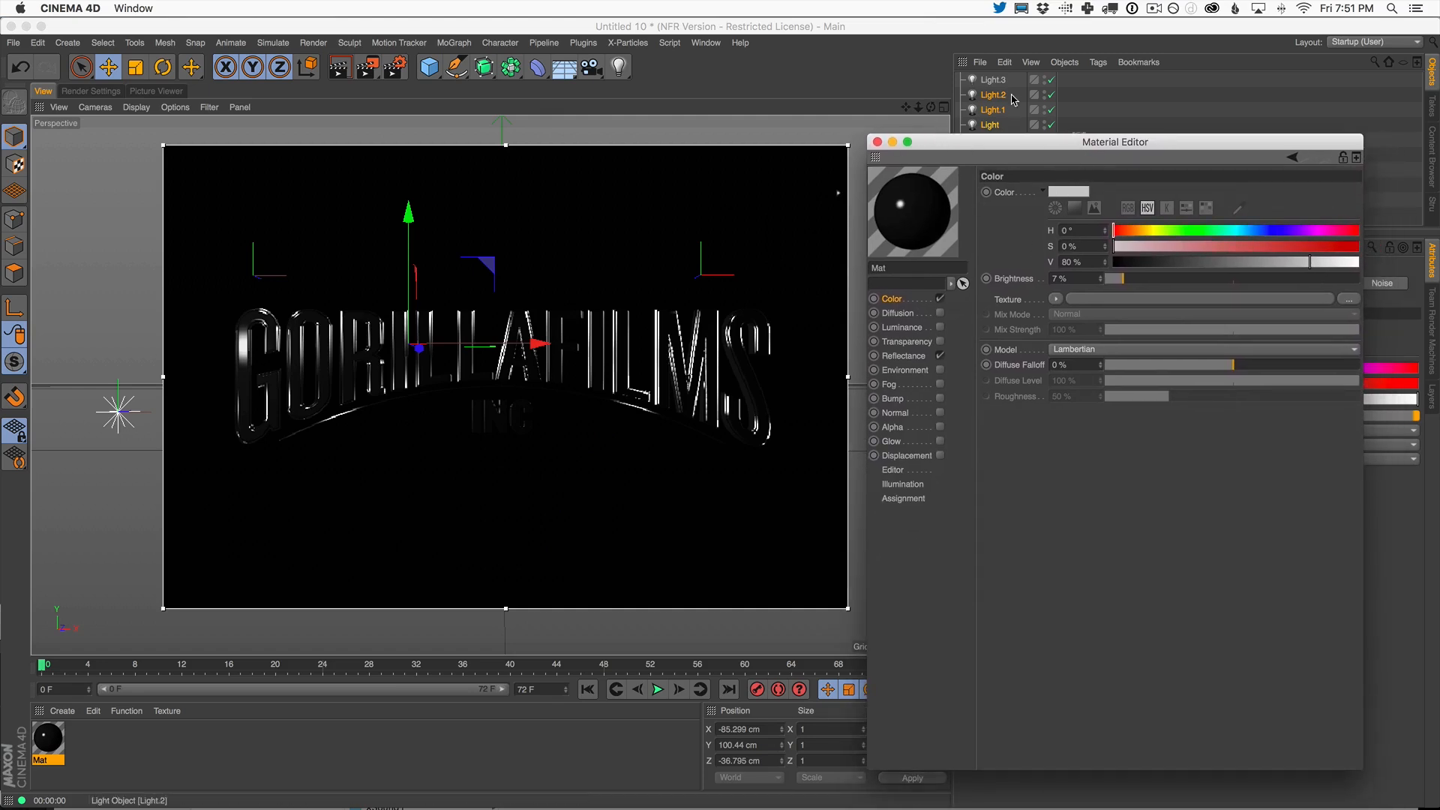
{"action": "left_click", "coordinate": [877, 142]}
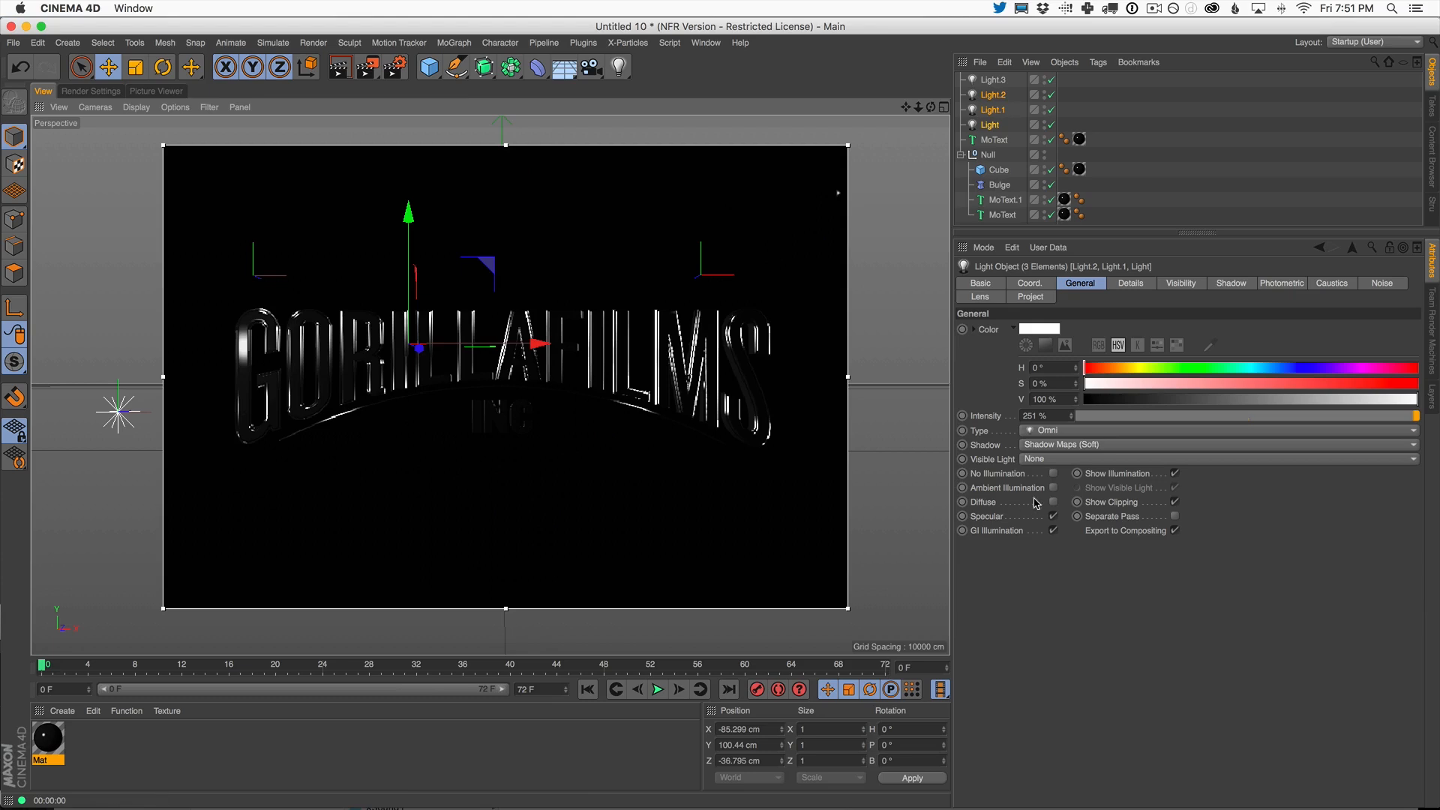
- Move Light.3 along X to about -205 cm, and make it a diffuse light without Specular at 364 % Intensity
{"action": "left_click", "coordinate": [1001, 81]}
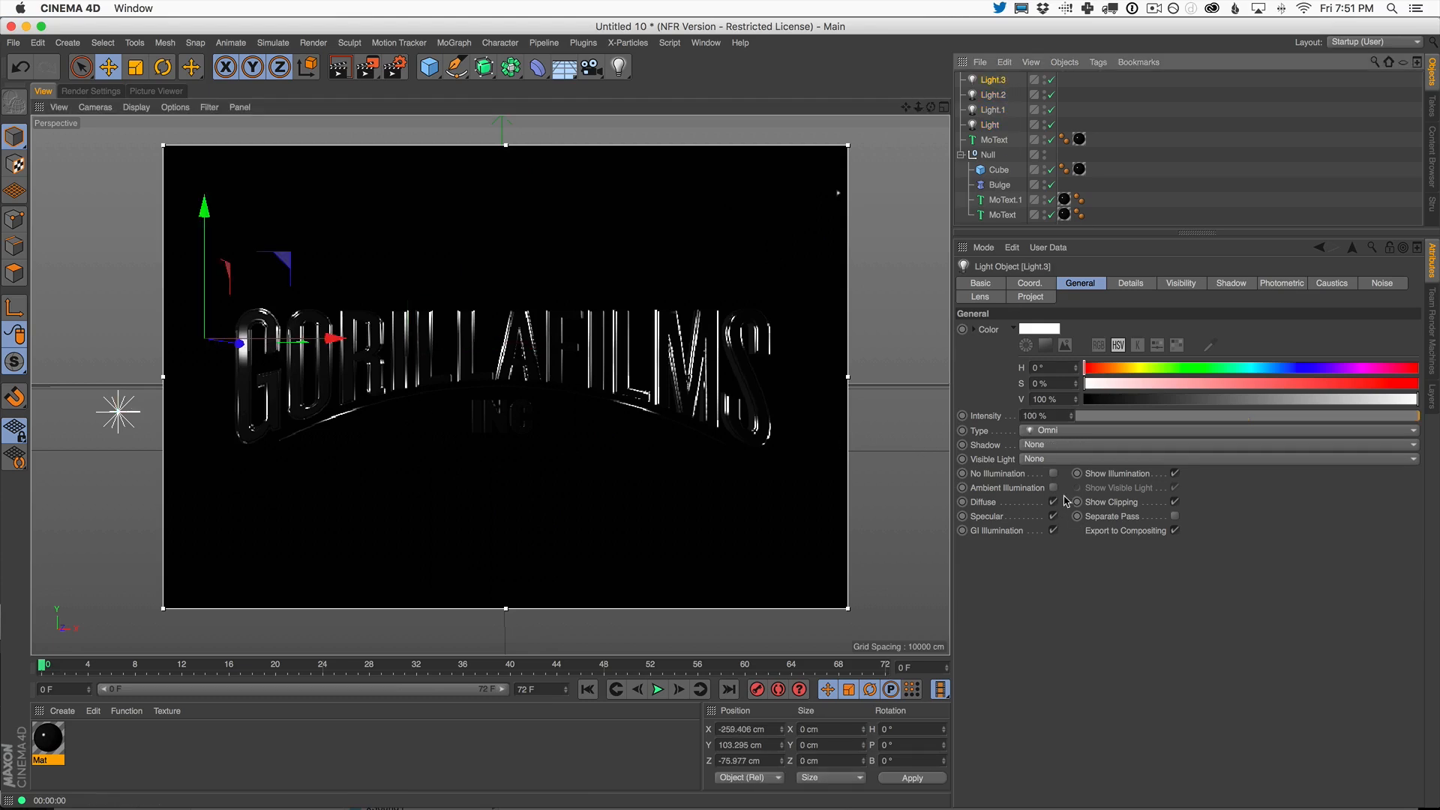
{"action": "left_click_drag", "start_coordinate": [327, 340], "coordinate": [390, 340]}
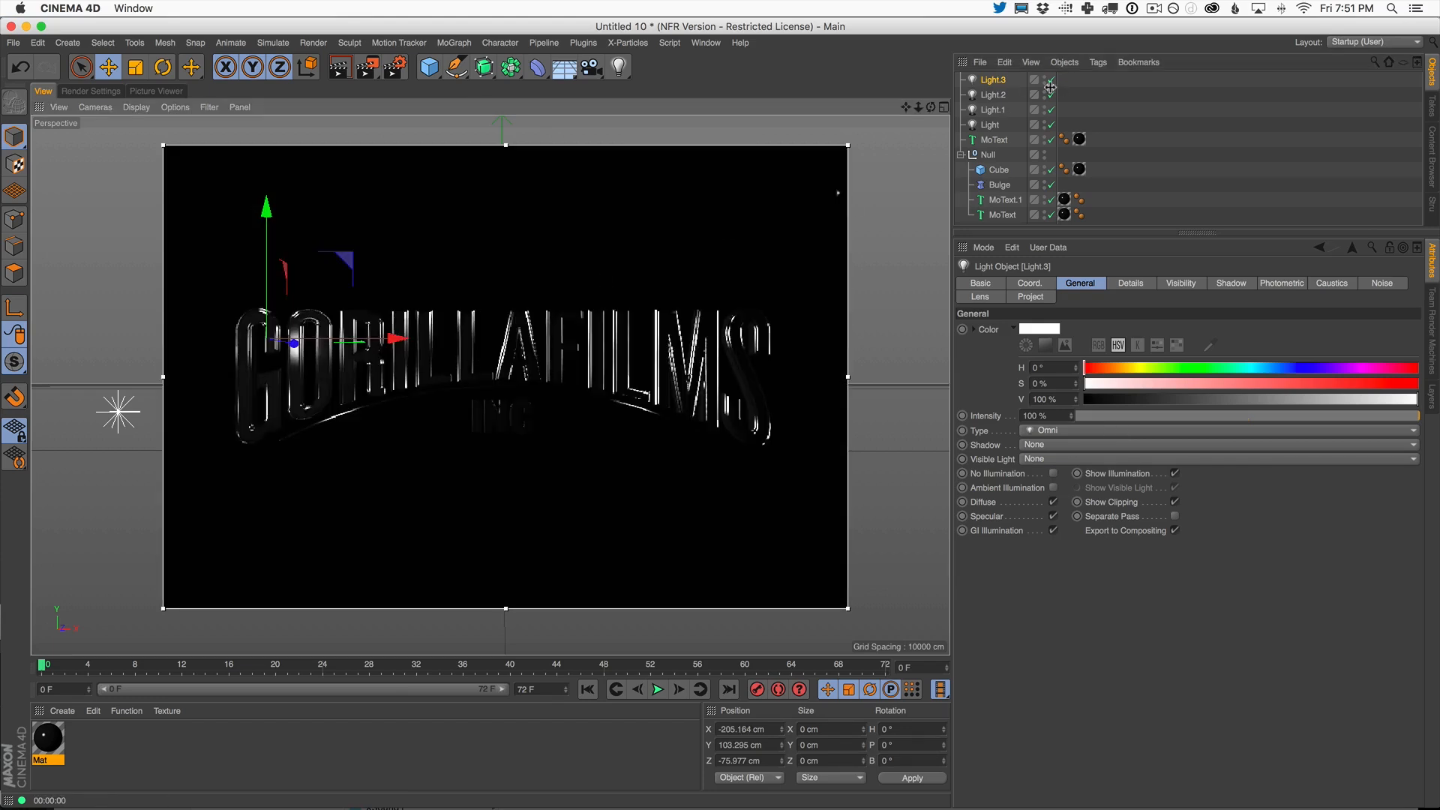
{"action": "left_click", "coordinate": [1054, 517]}
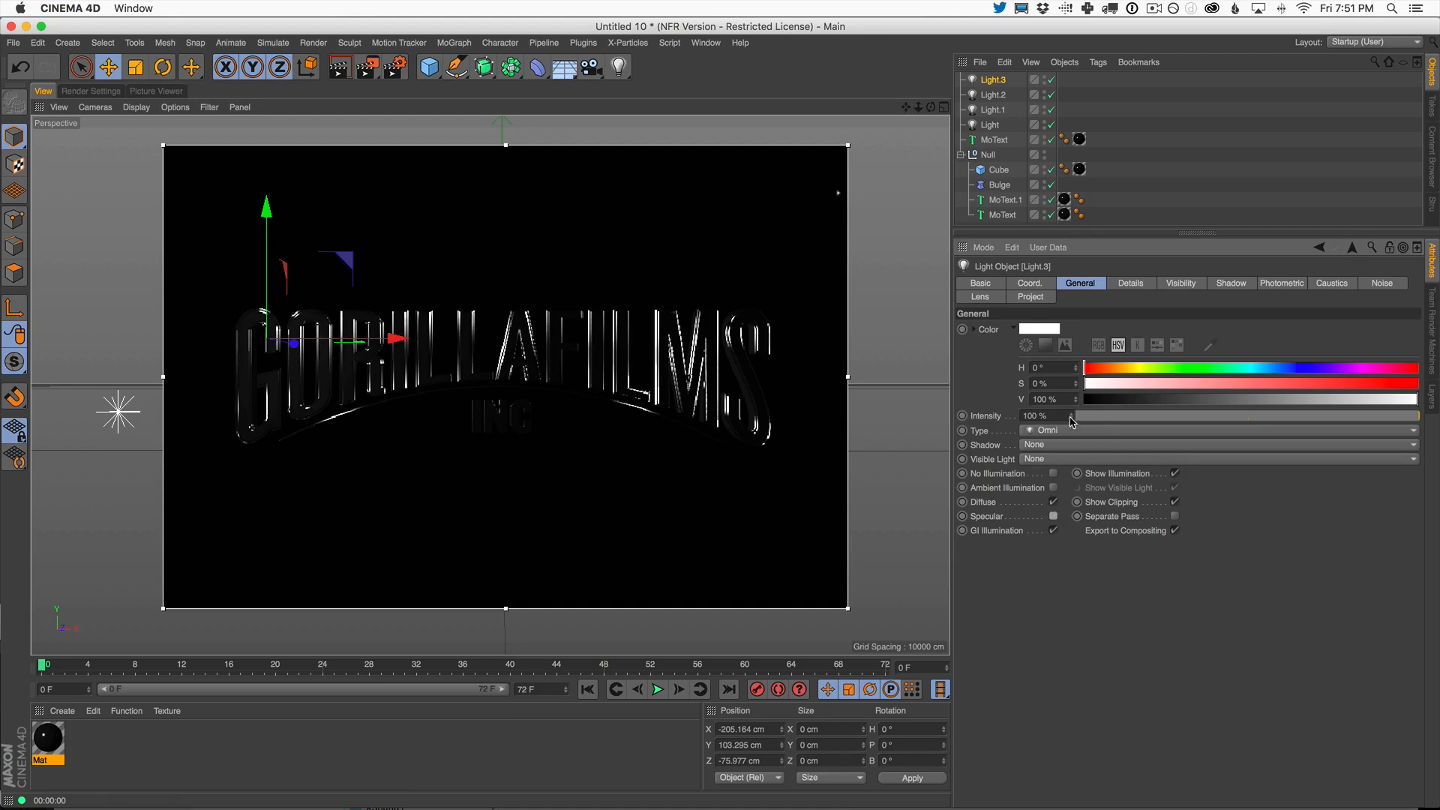
{"action": "left_click_drag", "start_coordinate": [1071, 417], "coordinate": [1125, 292]}
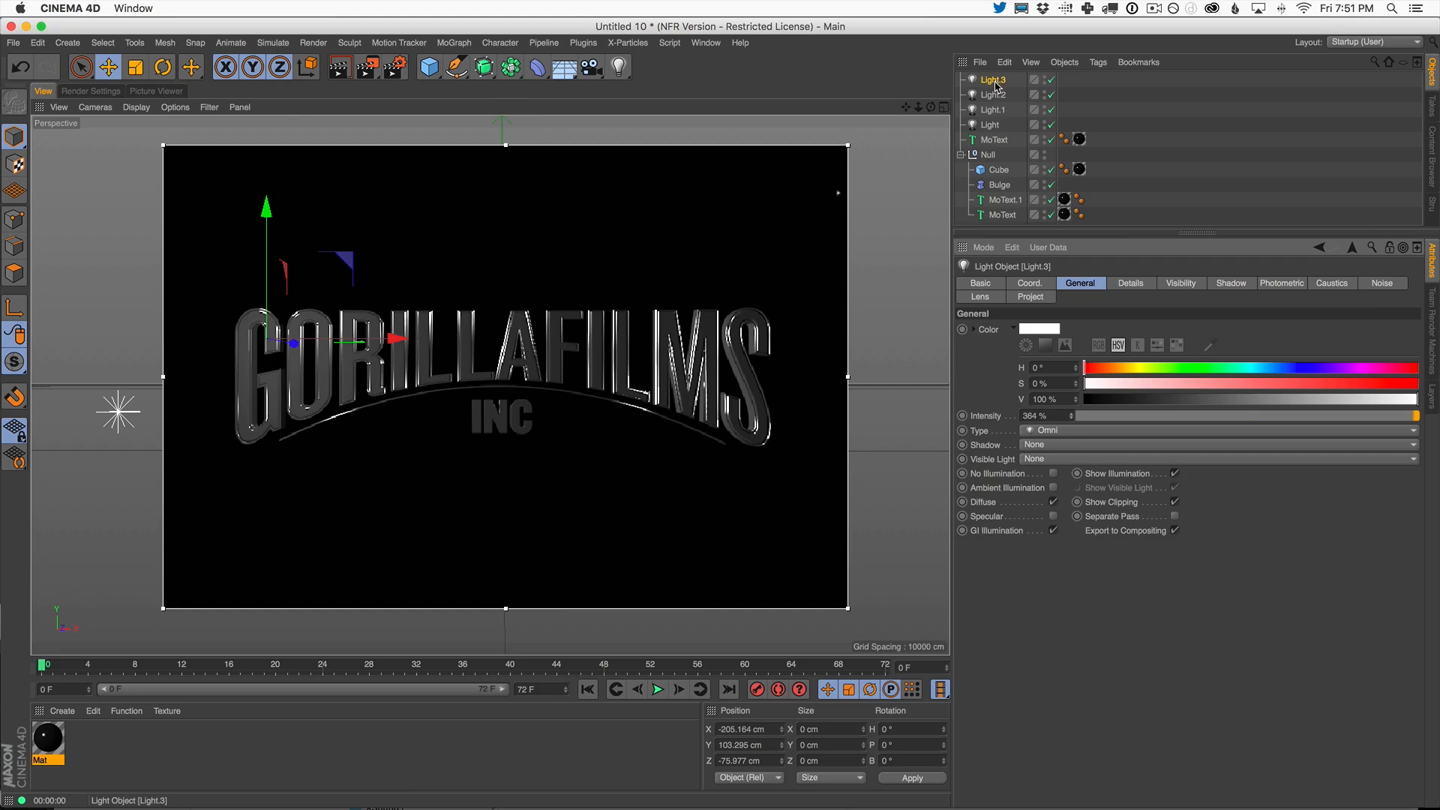
- Set Light.3's Falloff to Inverse Square (Physically Accurate) with a Radius/Decay of 181 cm
{"action": "left_click", "coordinate": [1131, 282]}
{"action": "left_click", "coordinate": [1078, 425]}
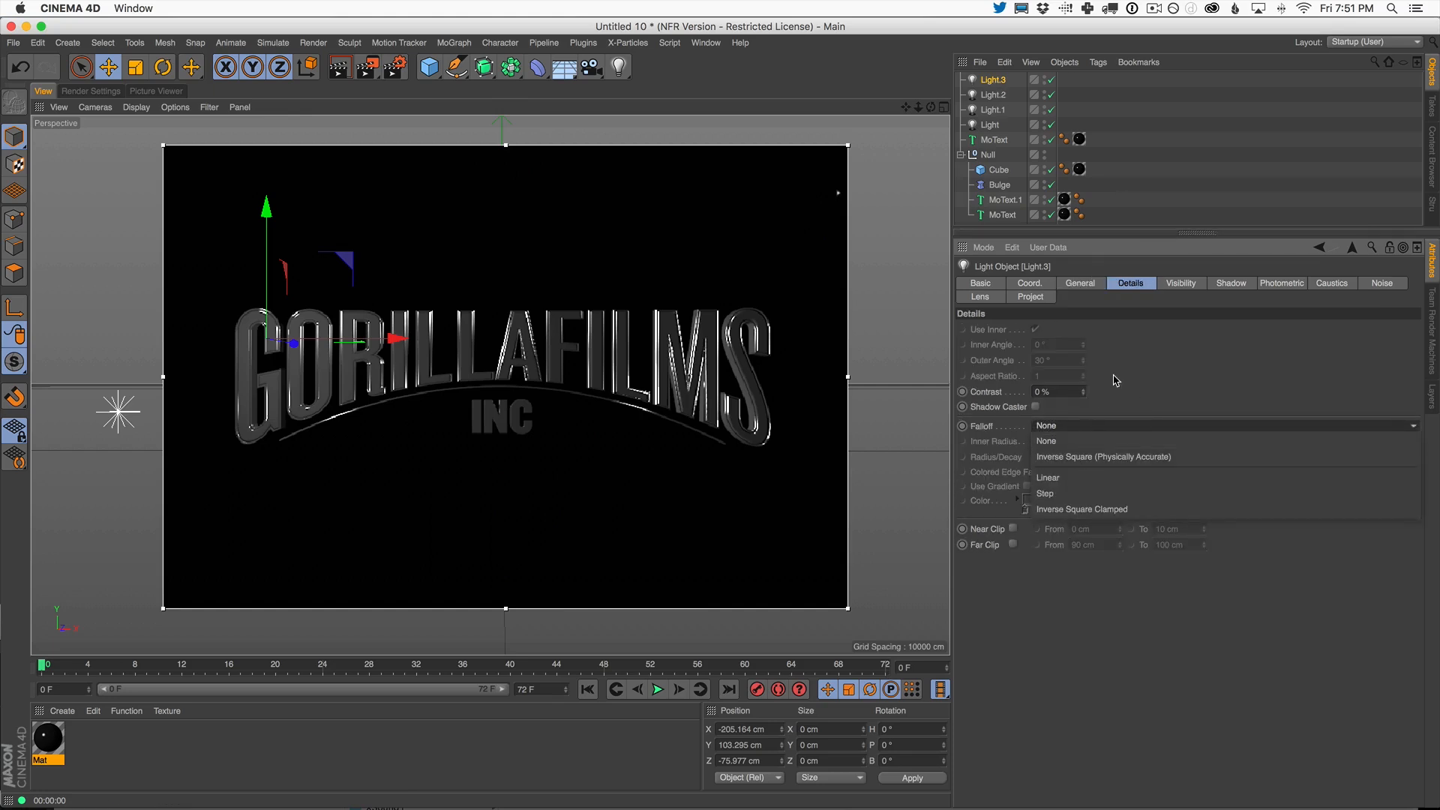
{"action": "left_click", "coordinate": [1087, 457]}
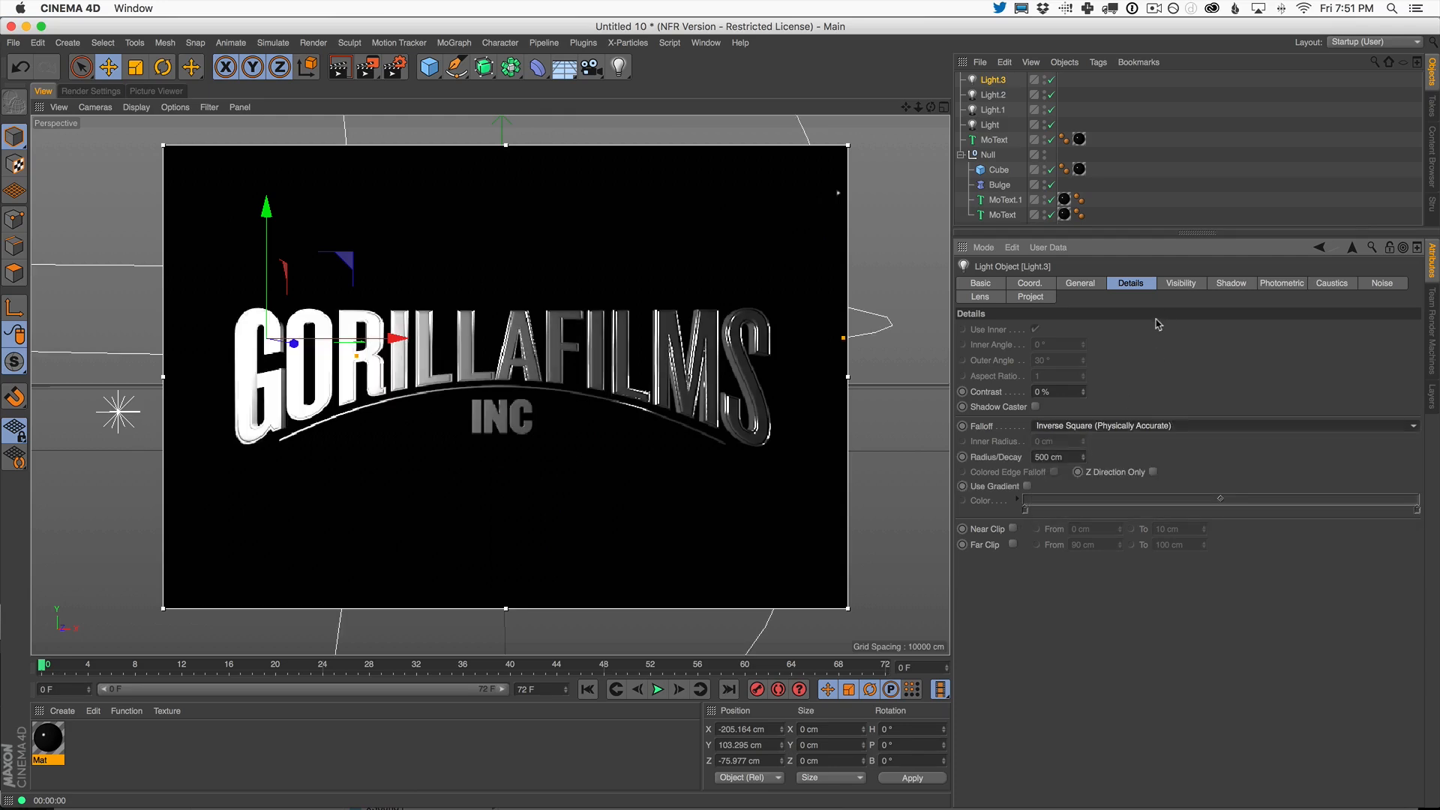
{"action": "left_click_drag", "start_coordinate": [1083, 458], "coordinate": [985, 682]}
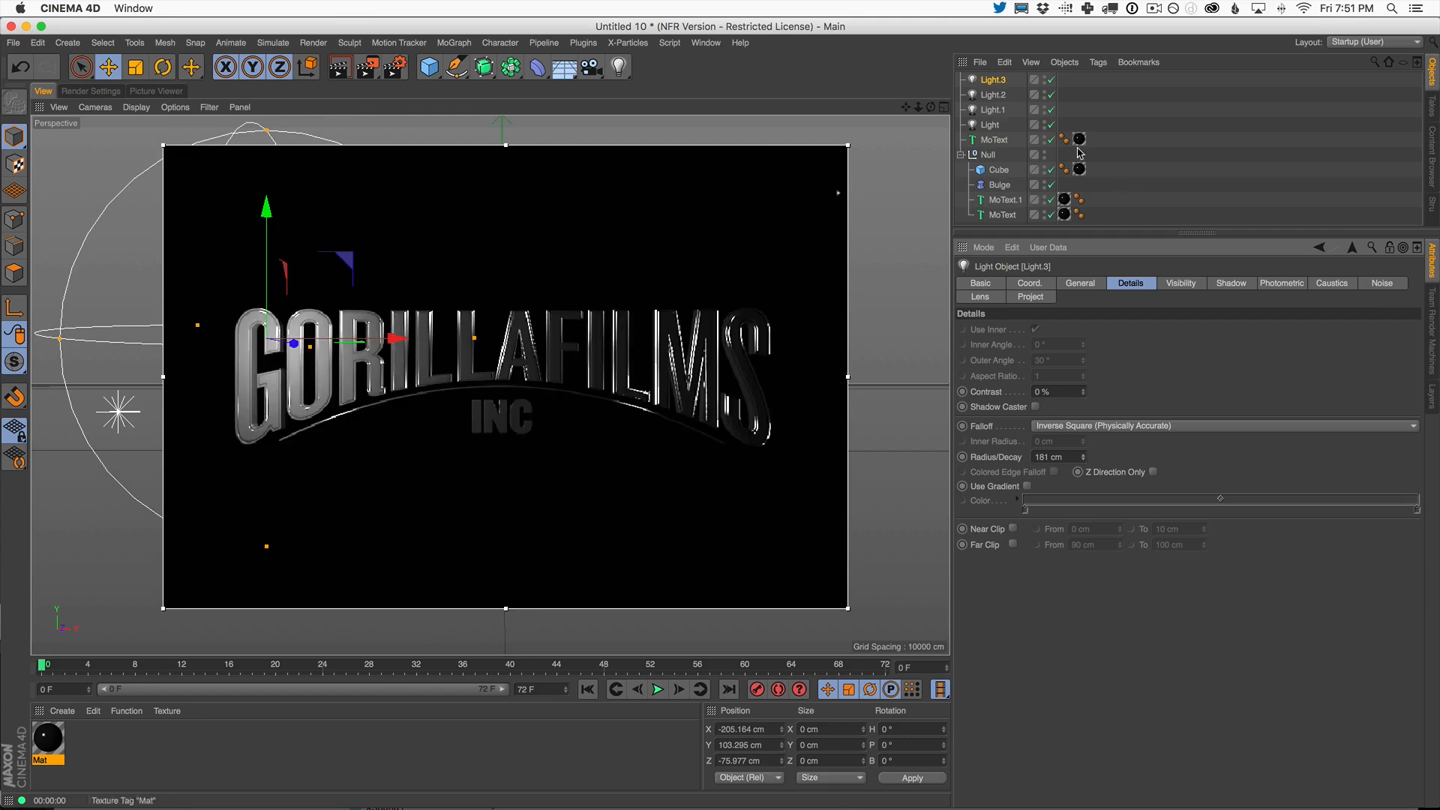
- Reduce Light.3's Intensity to 81 %
{"action": "left_click", "coordinate": [1079, 286]}
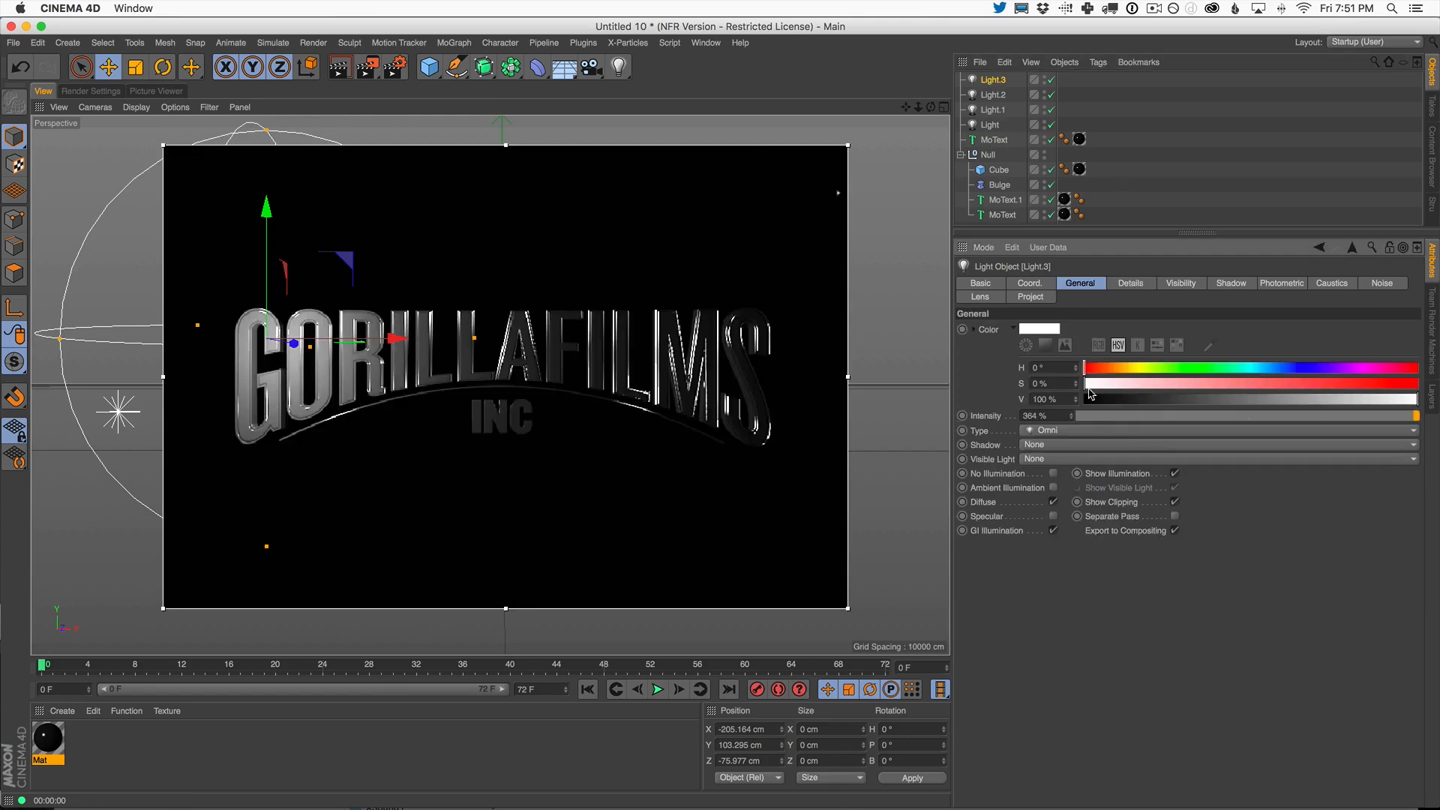
{"action": "left_click_drag", "start_coordinate": [1141, 424], "coordinate": [1289, 418]}
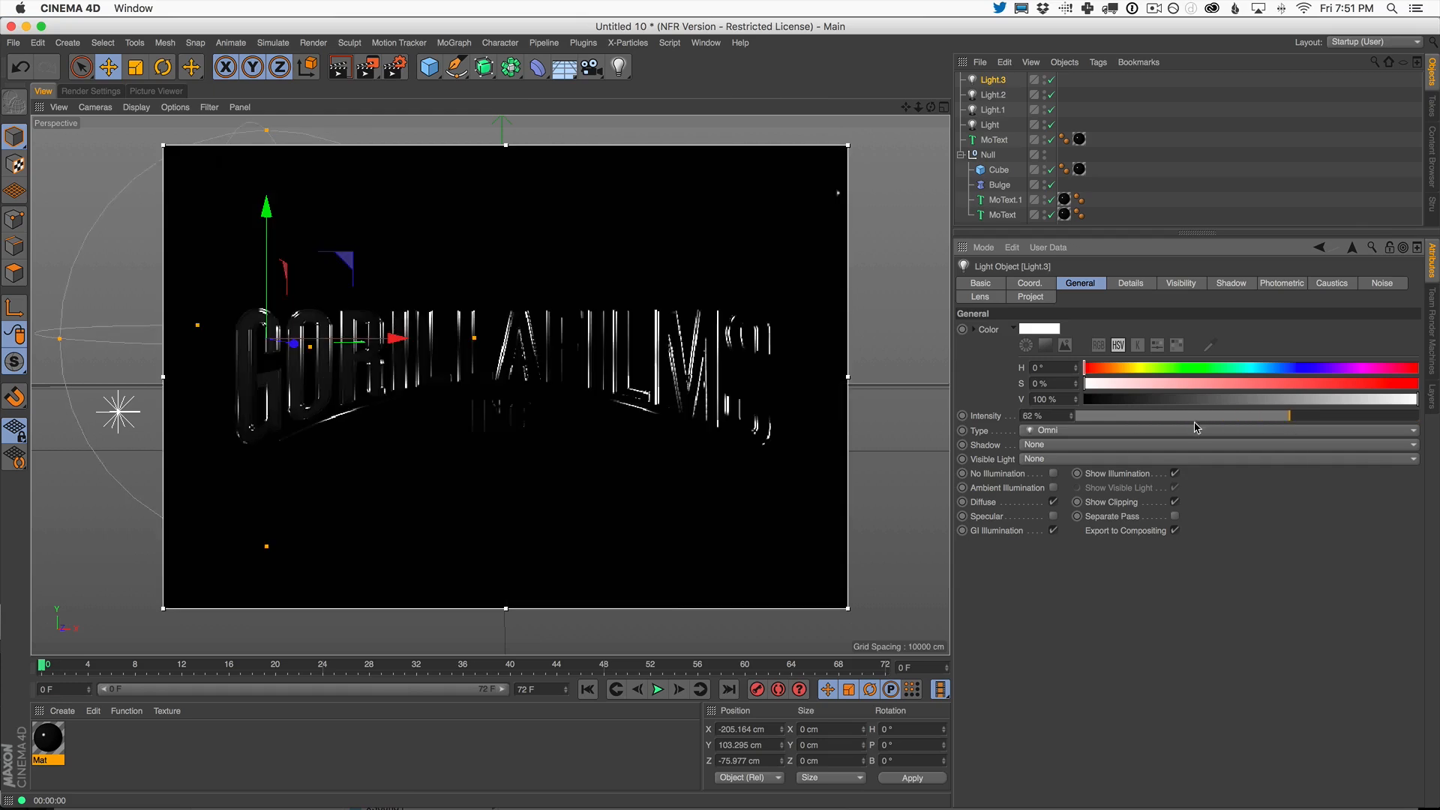
{"action": "left_click", "coordinate": [1322, 417]}
{"action": "left_click", "coordinate": [1354, 417]}
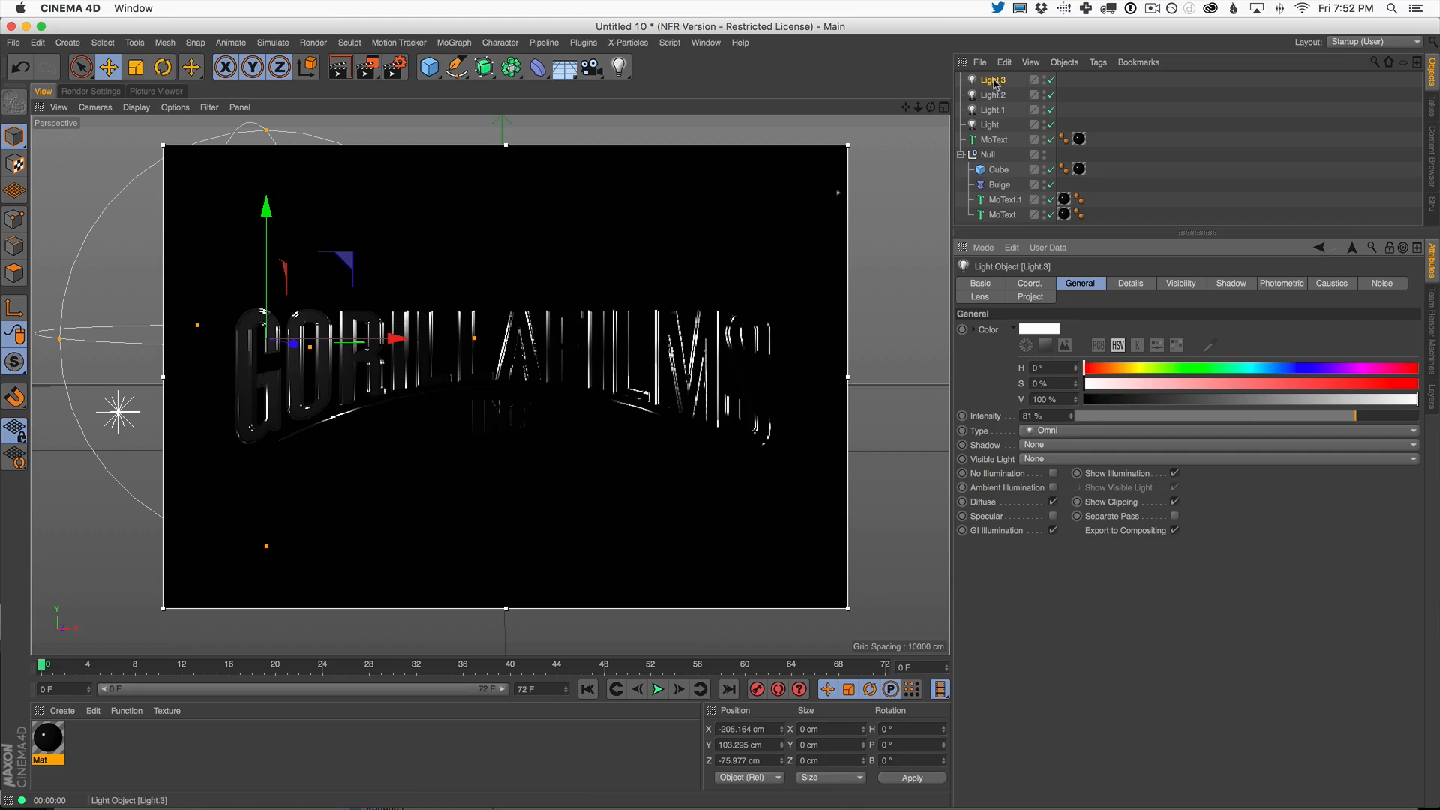
- Copy and paste Light.3, and move the copy along X in front of GORILLAFILMS' right end, to about X 202 cm
{"action": "key", "text": "ctrl+c"}
{"action": "key", "text": "ctrl+v"}
{"action": "left_click_drag", "start_coordinate": [376, 341], "coordinate": [837, 366]}
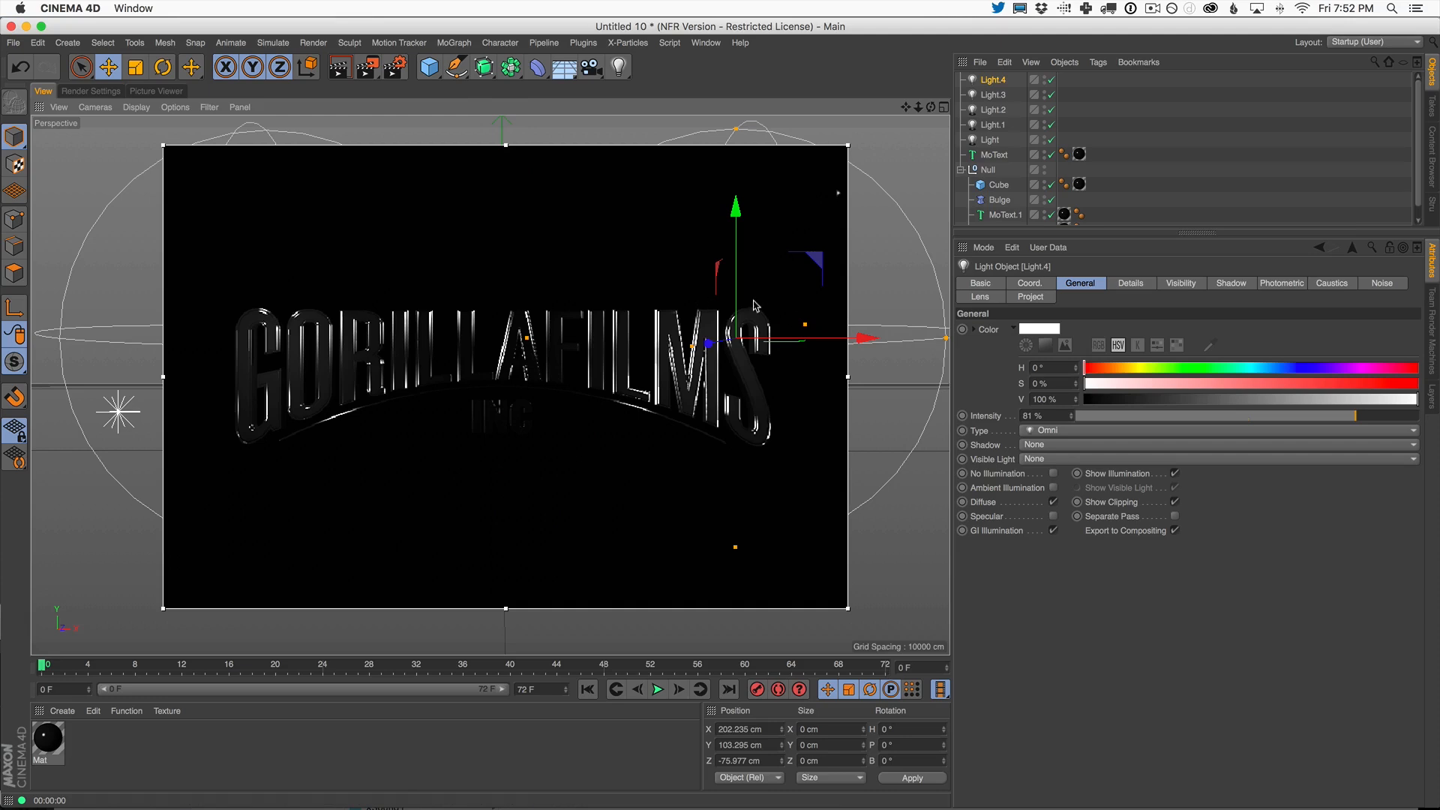
- Duplicate Light.4, place the copy above the logo's centre at about X -3, Y 149 cm, and set its Intensity to 45 %
{"action": "key", "text": "ctrl+c"}
{"action": "key", "text": "ctrl+v"}
{"action": "left_click_drag", "start_coordinate": [836, 339], "coordinate": [577, 200]}
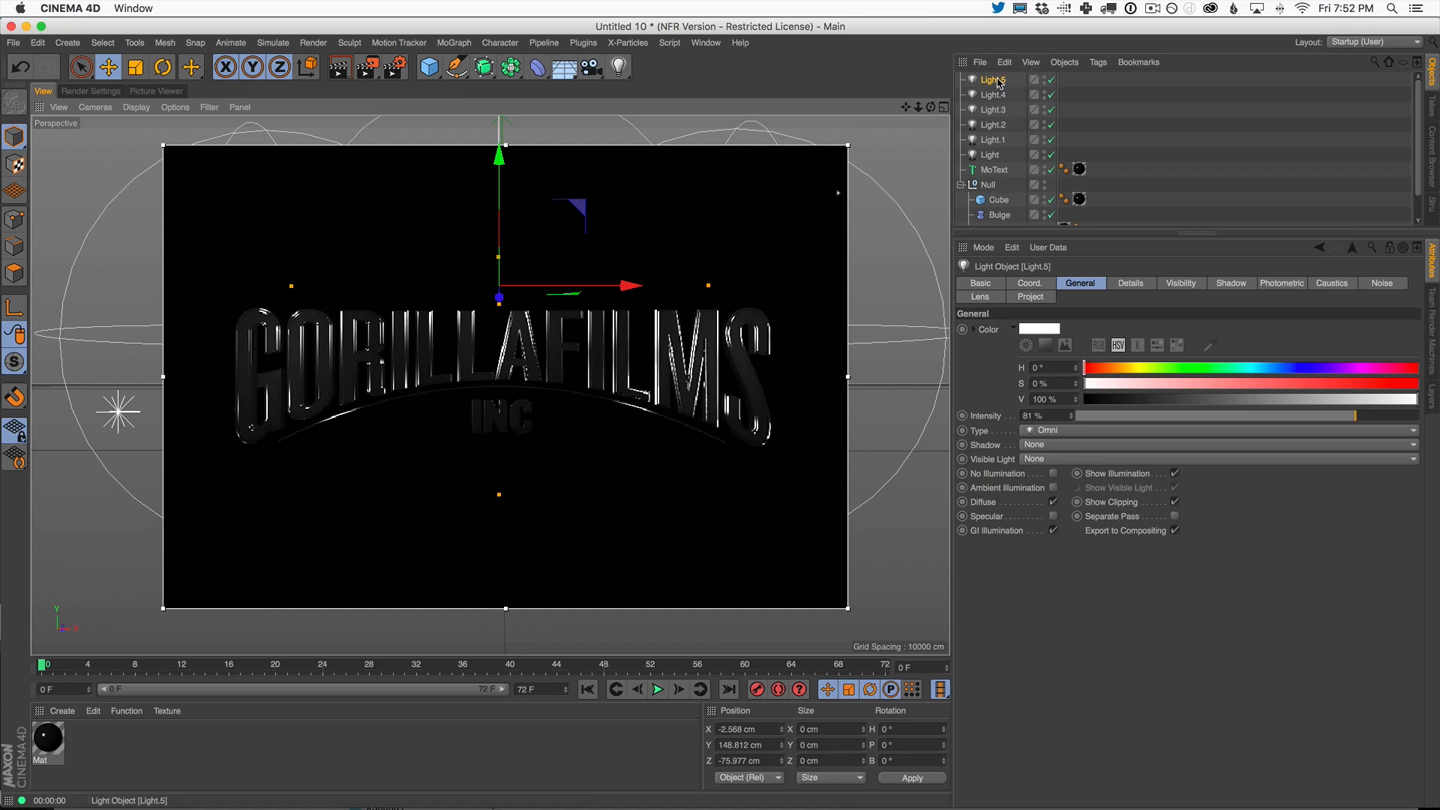
{"action": "left_click_drag", "start_coordinate": [1236, 417], "coordinate": [1231, 417]}
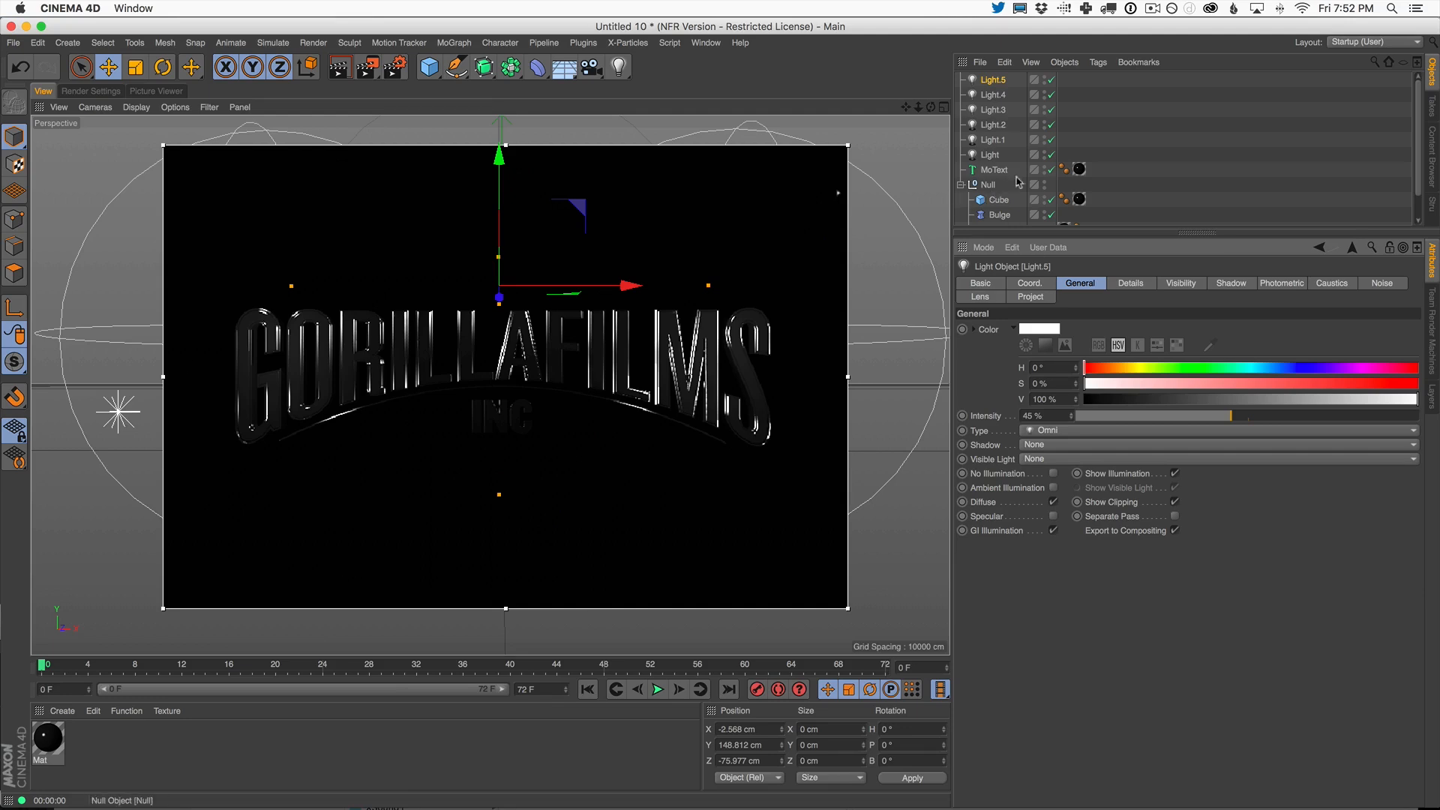
- Delete the specular lights Light.1 and Light.2, keeping only the original Light
{"action": "left_click", "coordinate": [992, 126]}
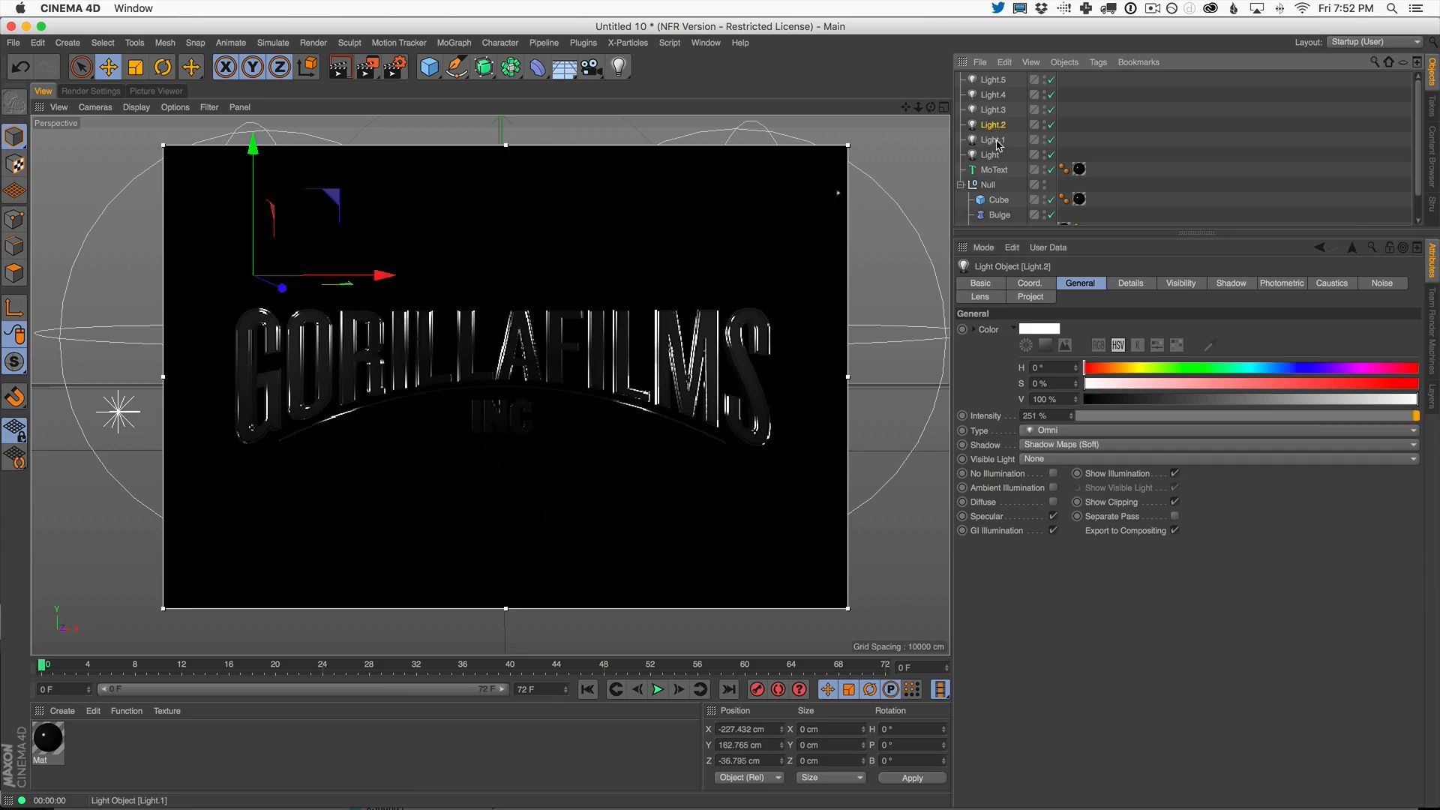
{"action": "left_click", "coordinate": [995, 140], "text": "shift"}
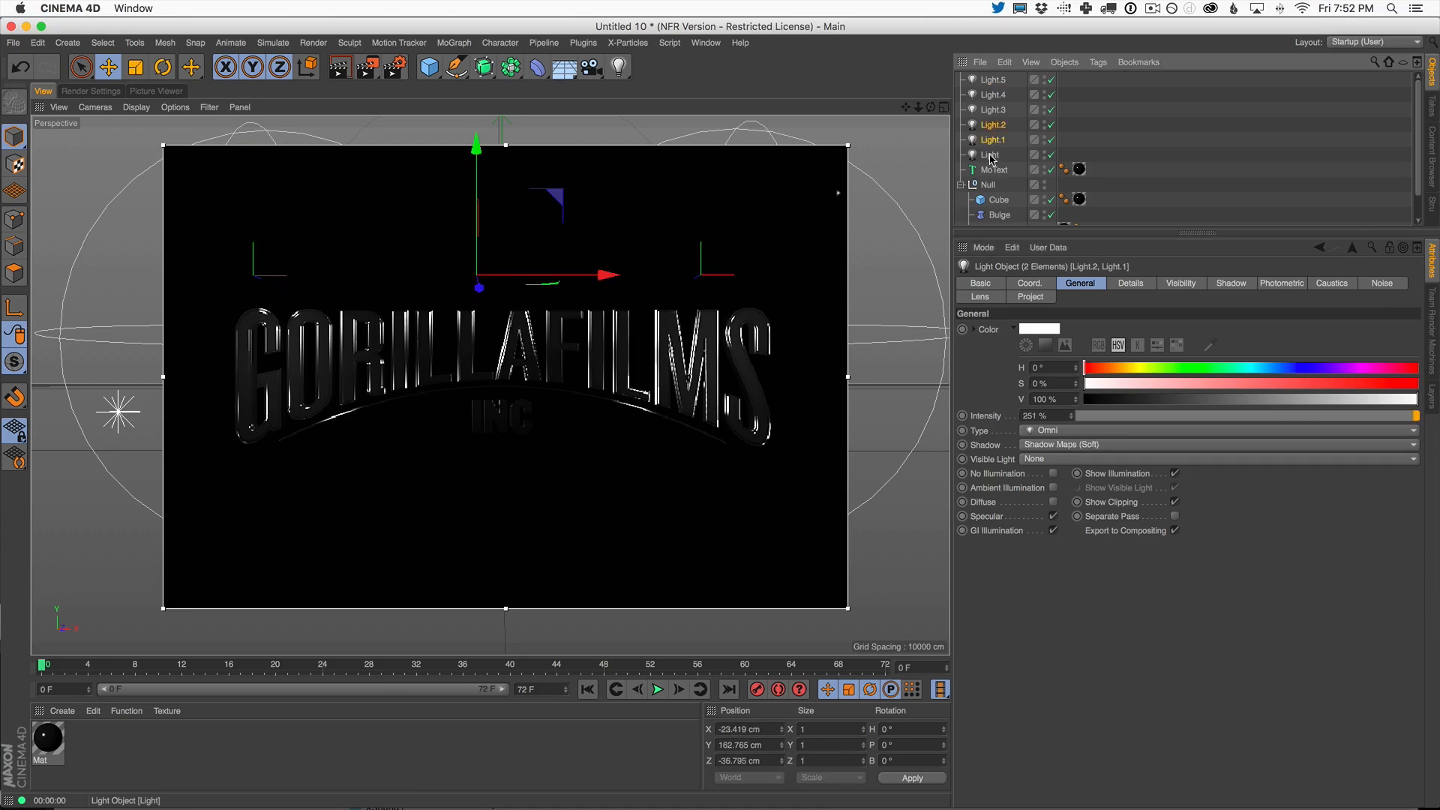
{"action": "left_click", "coordinate": [991, 153], "text": "shift"}
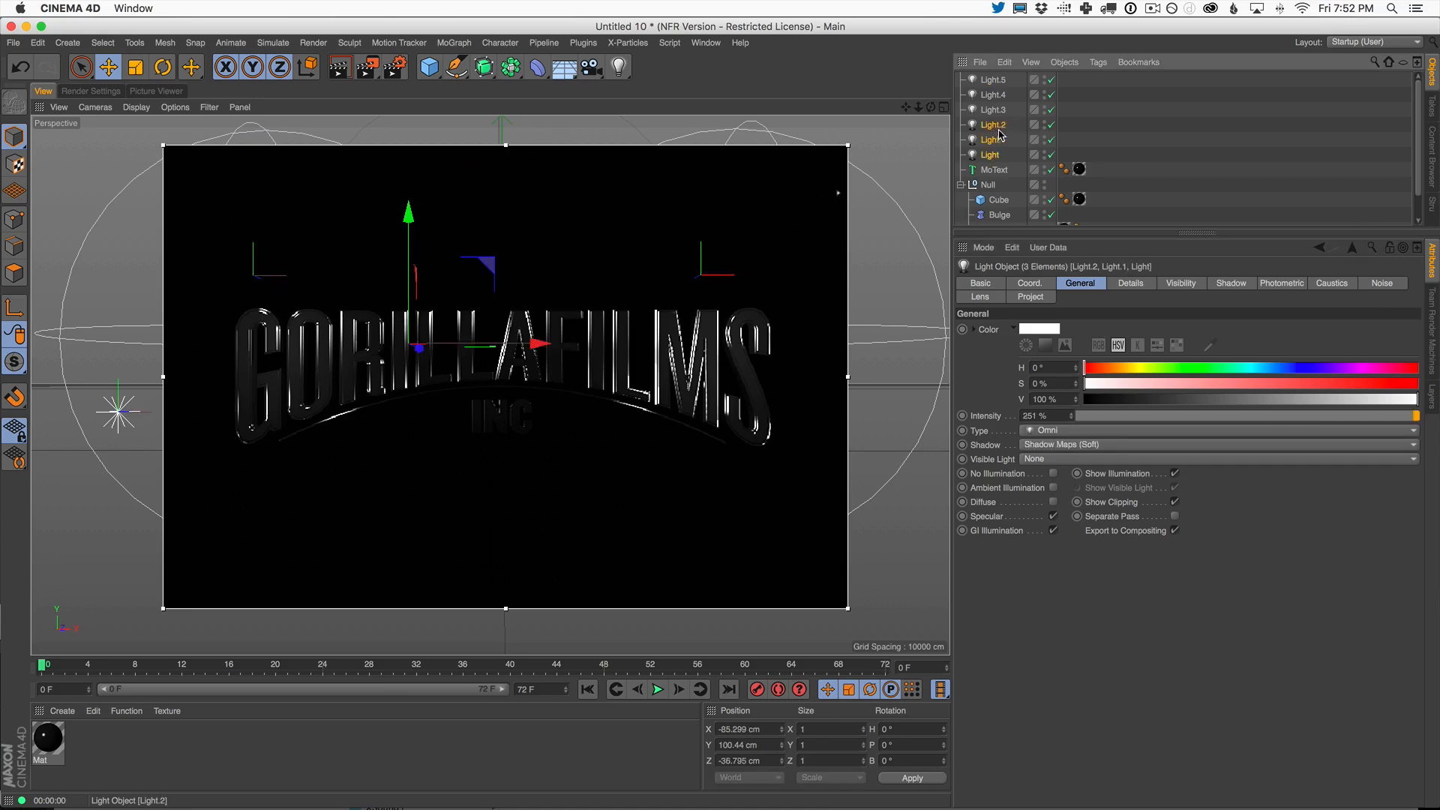
{"action": "key", "text": "Delete"}
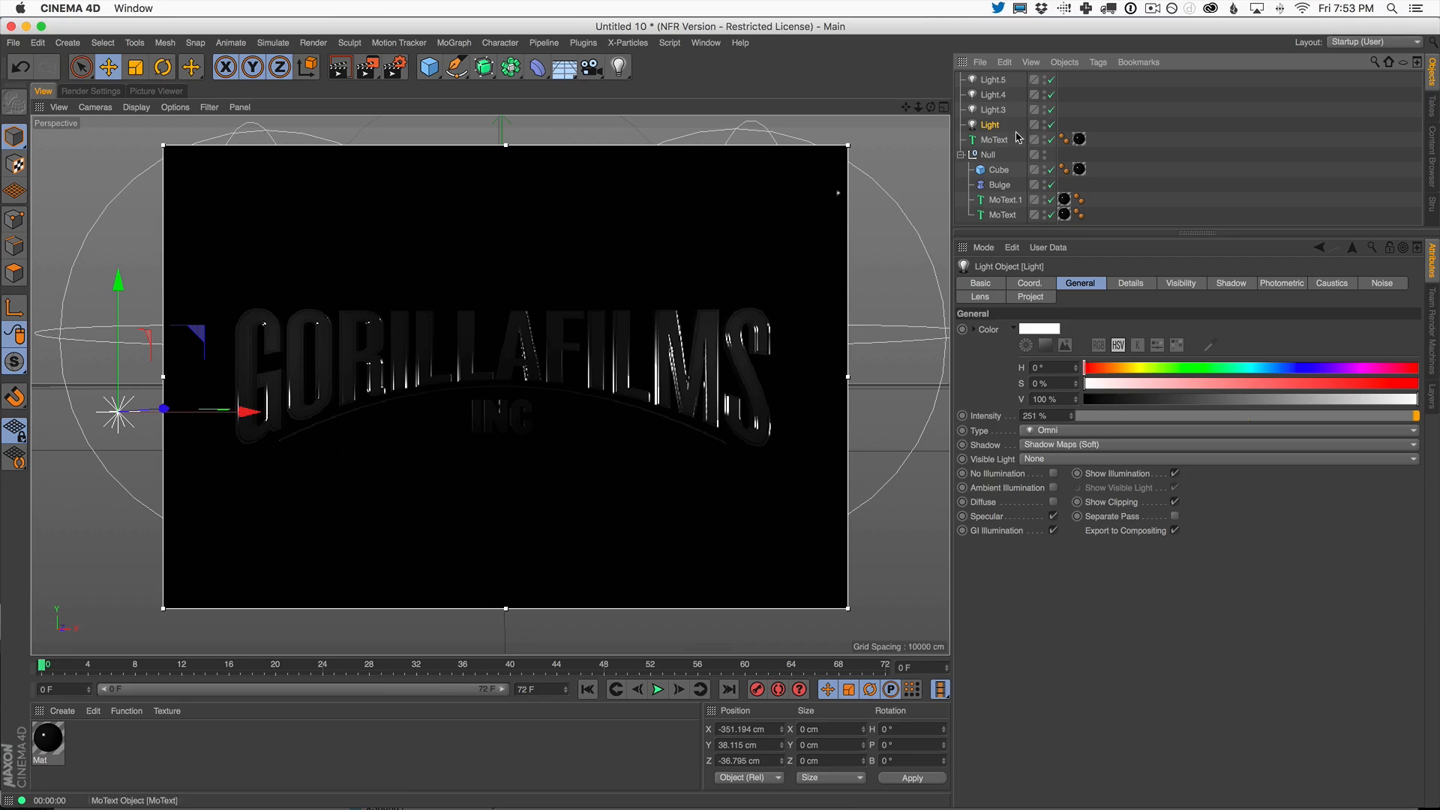
- Rename the remaining specular light SPec, move it to the top of the object list, and show its General properties
{"action": "double_click", "coordinate": [992, 125]}
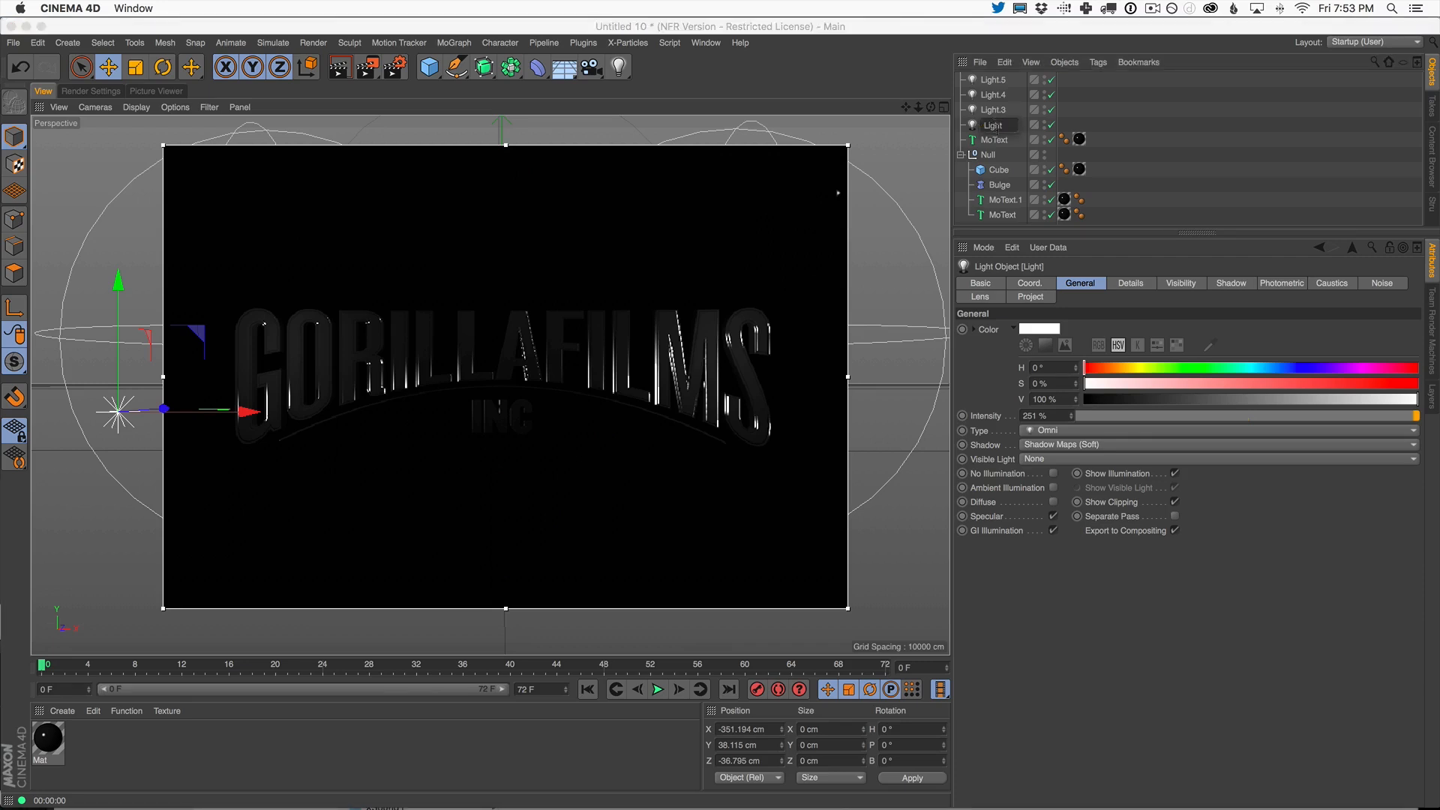
{"action": "key", "text": "Return"}
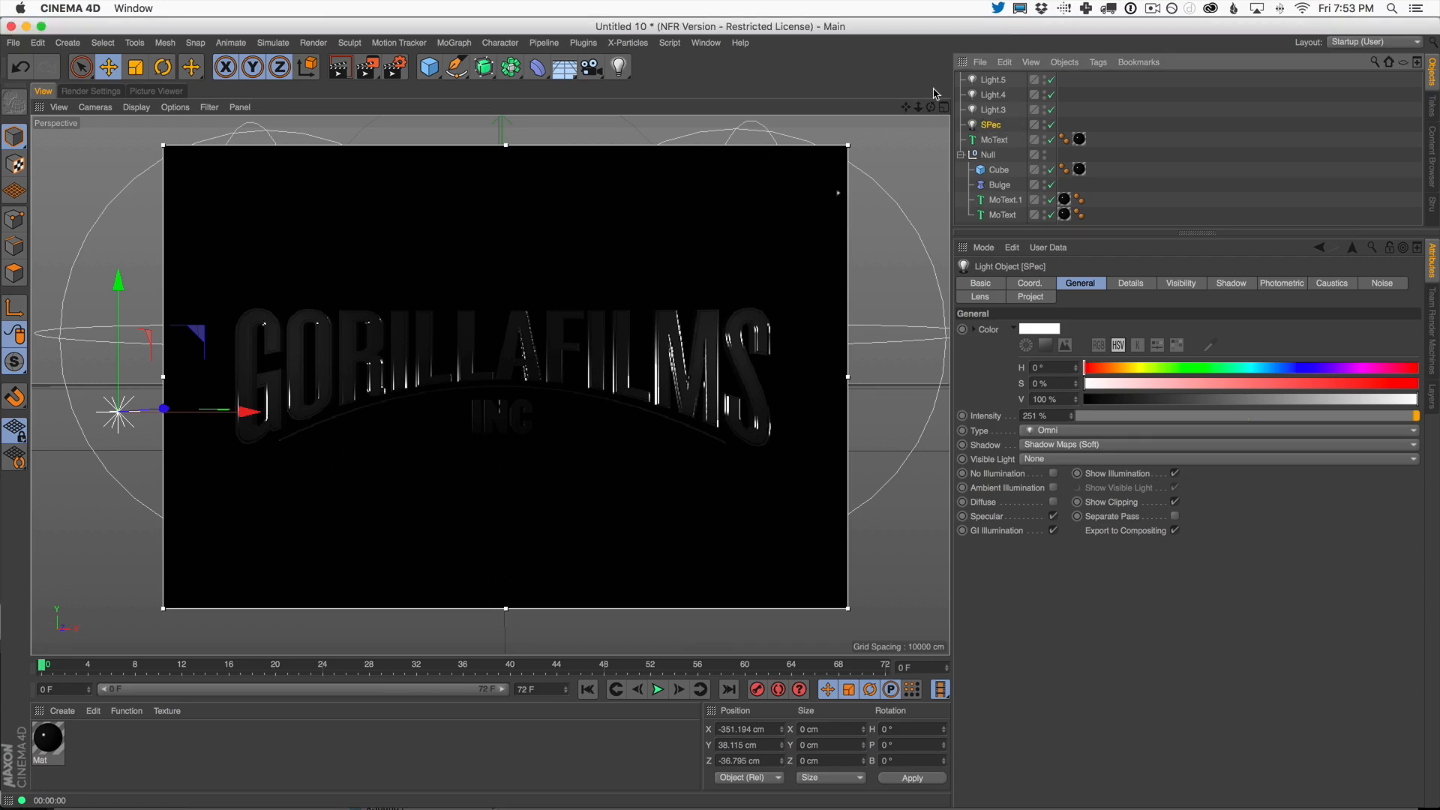
{"action": "left_click_drag", "start_coordinate": [991, 125], "coordinate": [996, 74]}
{"action": "left_click", "coordinate": [1043, 288]}
{"action": "left_click", "coordinate": [1080, 283]}
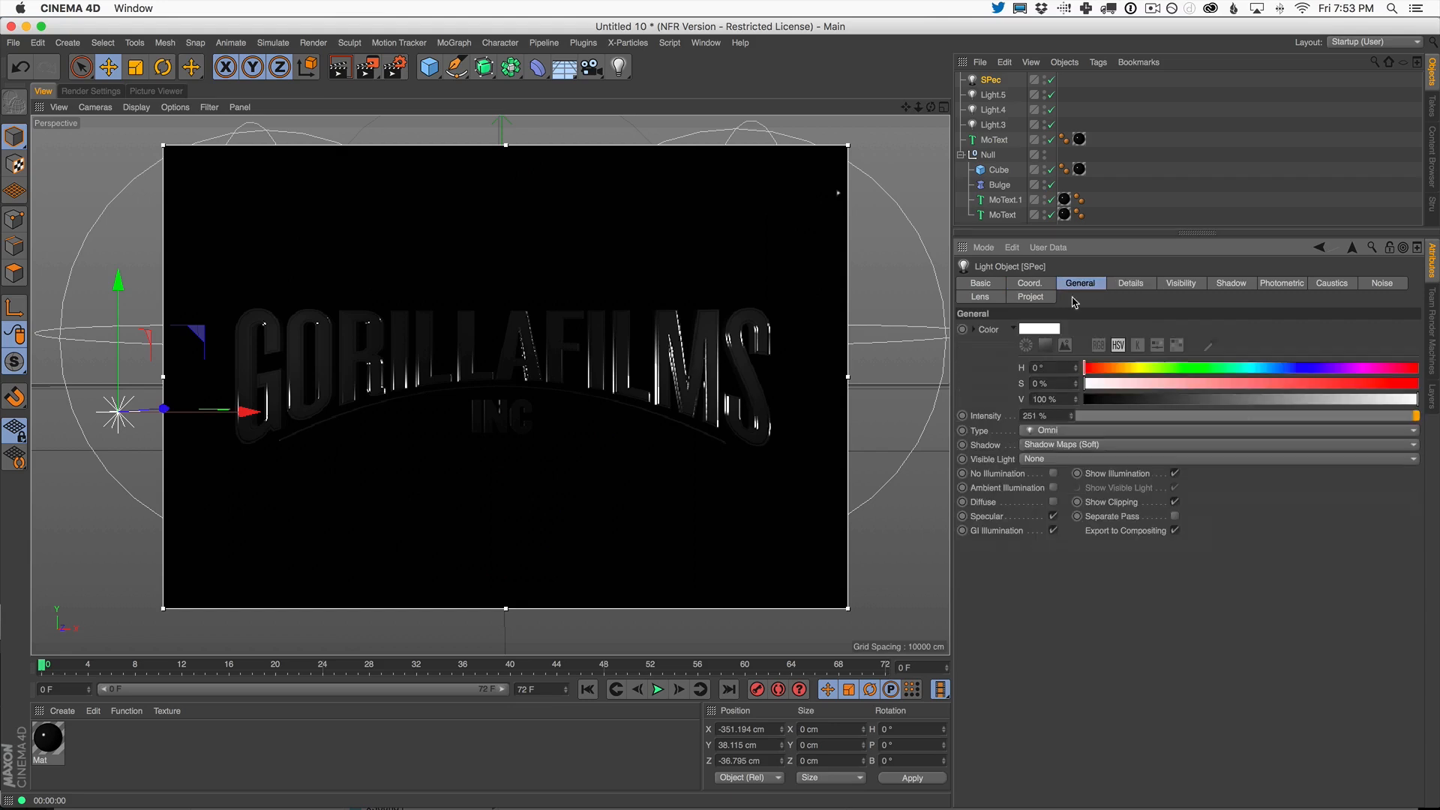
- Set the SPec light's X, Y and Z position to 0 cm
{"action": "left_click", "coordinate": [1039, 289]}
{"action": "left_click", "coordinate": [1018, 330]}
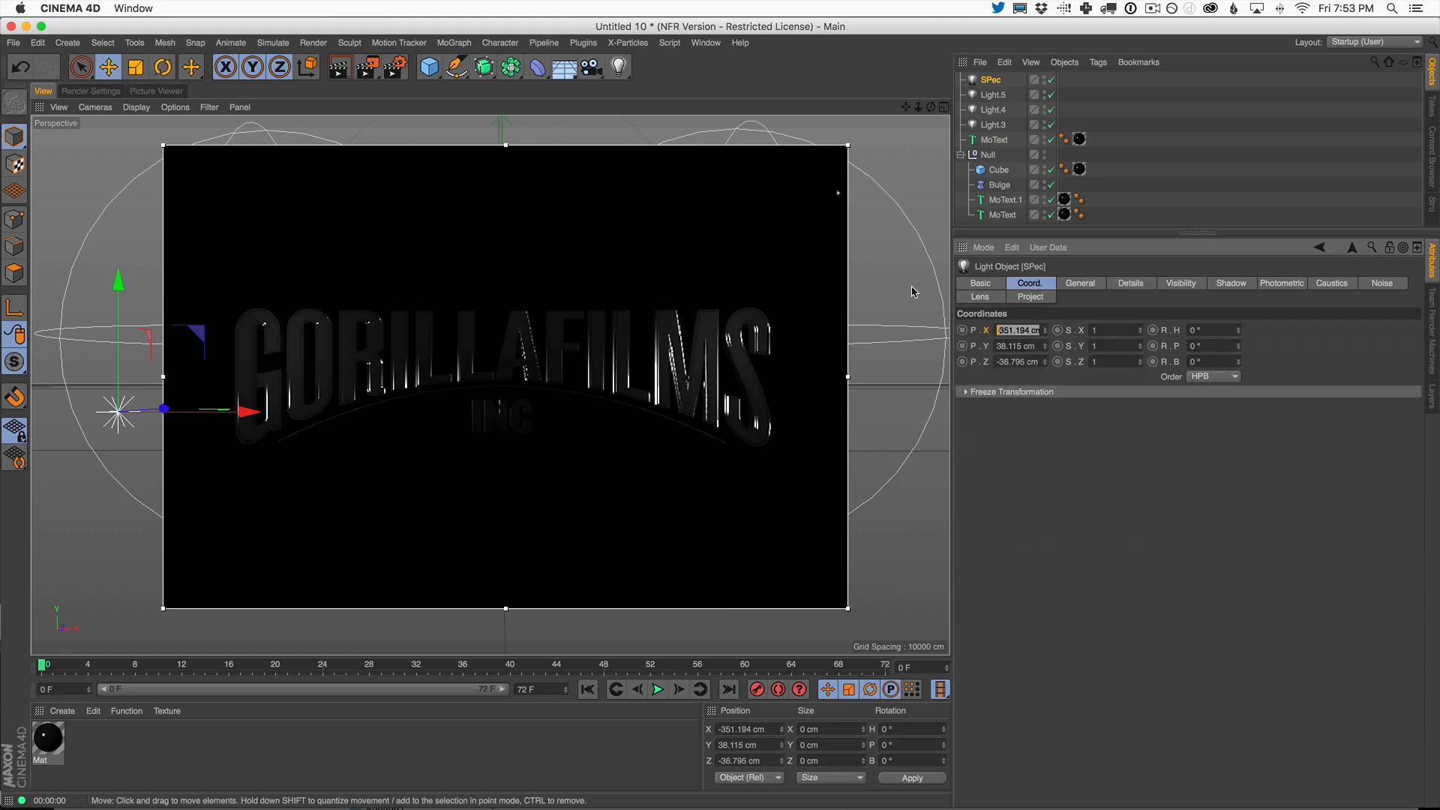
{"action": "type", "text": "0"}
{"action": "key", "text": "Tab"}
{"action": "type", "text": "0"}
{"action": "key", "text": "Tab"}
{"action": "type", "text": "0"}
{"action": "key", "text": "Return"}
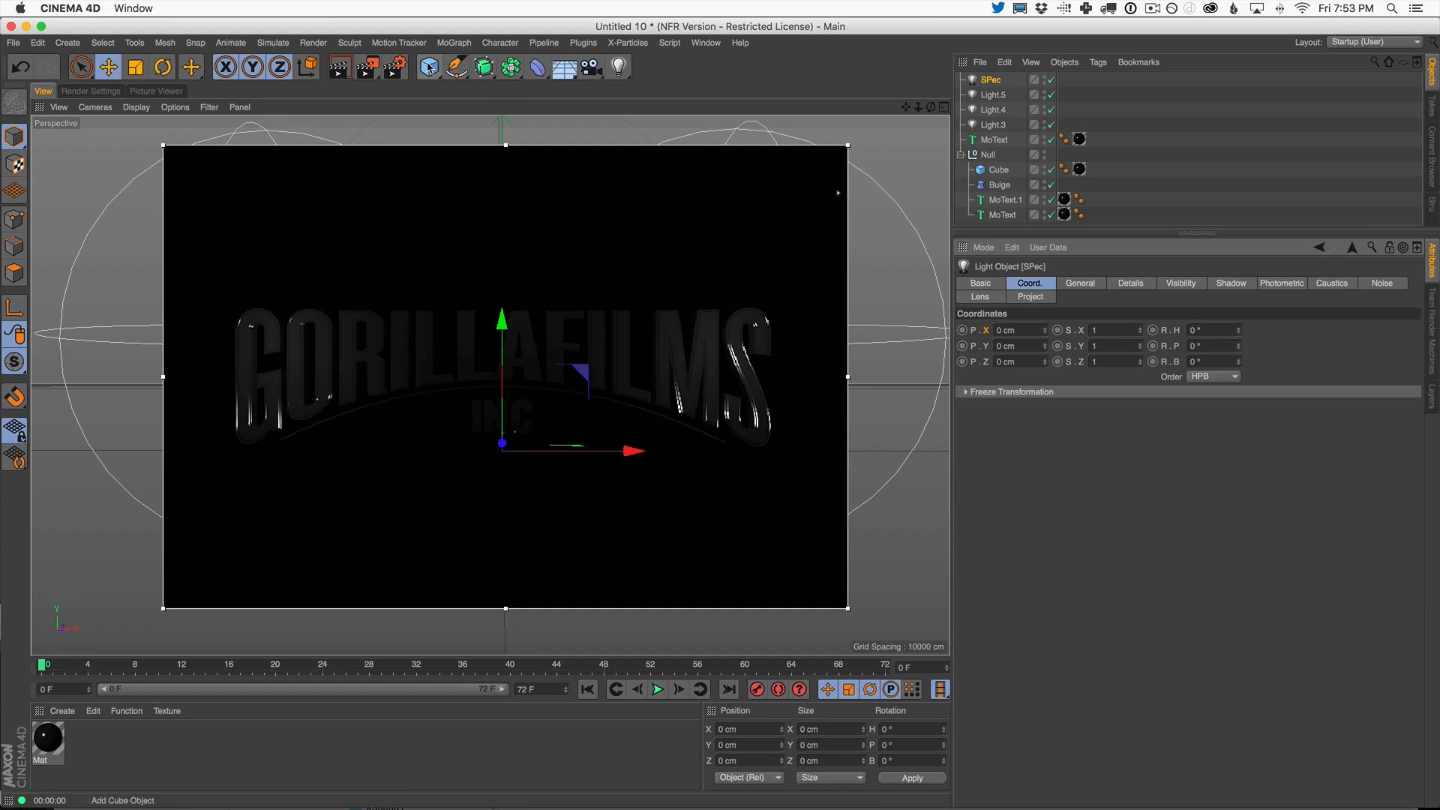
- Add a Null object and nest the SPec light inside it
{"action": "left_click_drag", "start_coordinate": [429, 67], "coordinate": [471, 90]}
{"action": "left_click", "coordinate": [471, 89]}
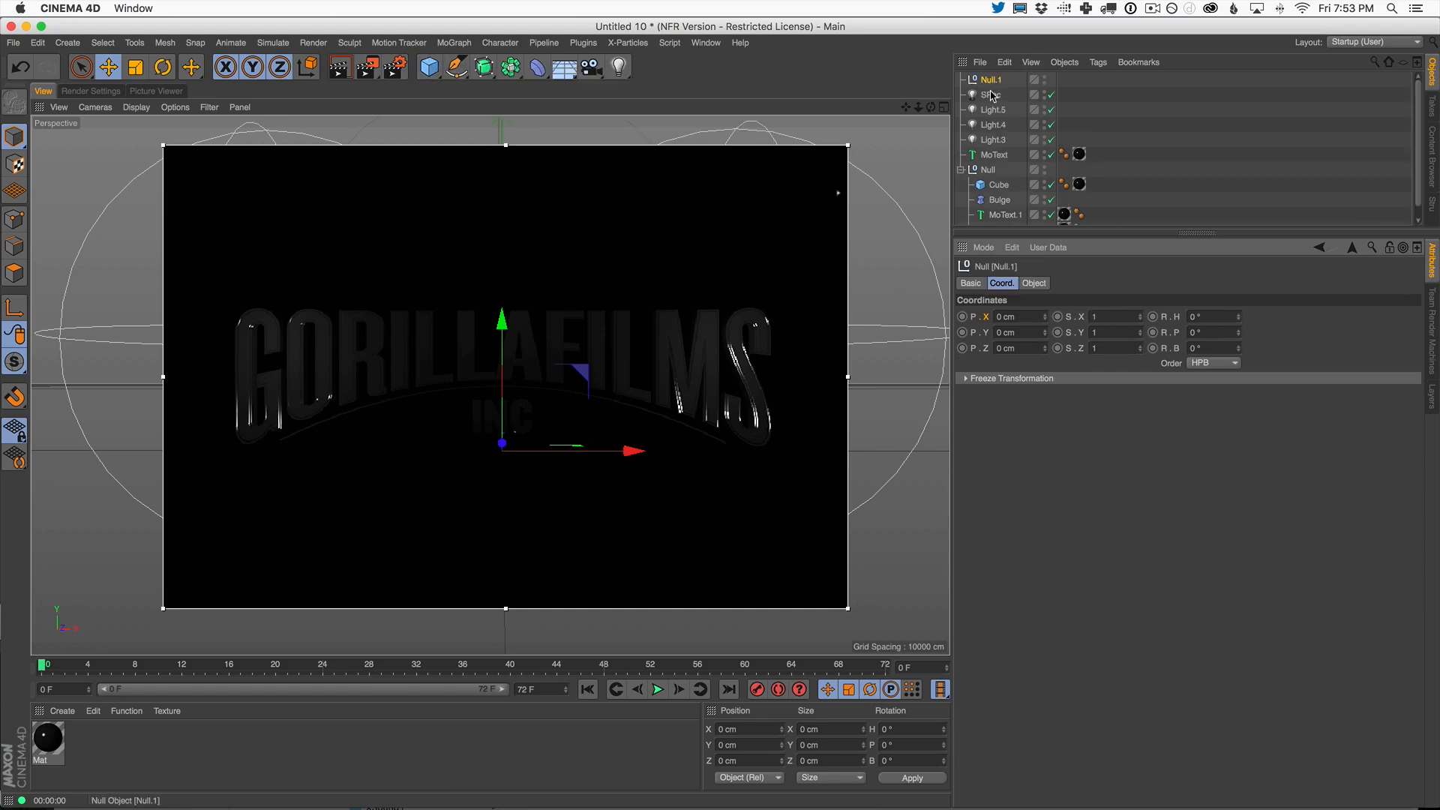
{"action": "left_click_drag", "start_coordinate": [992, 95], "coordinate": [1003, 88]}
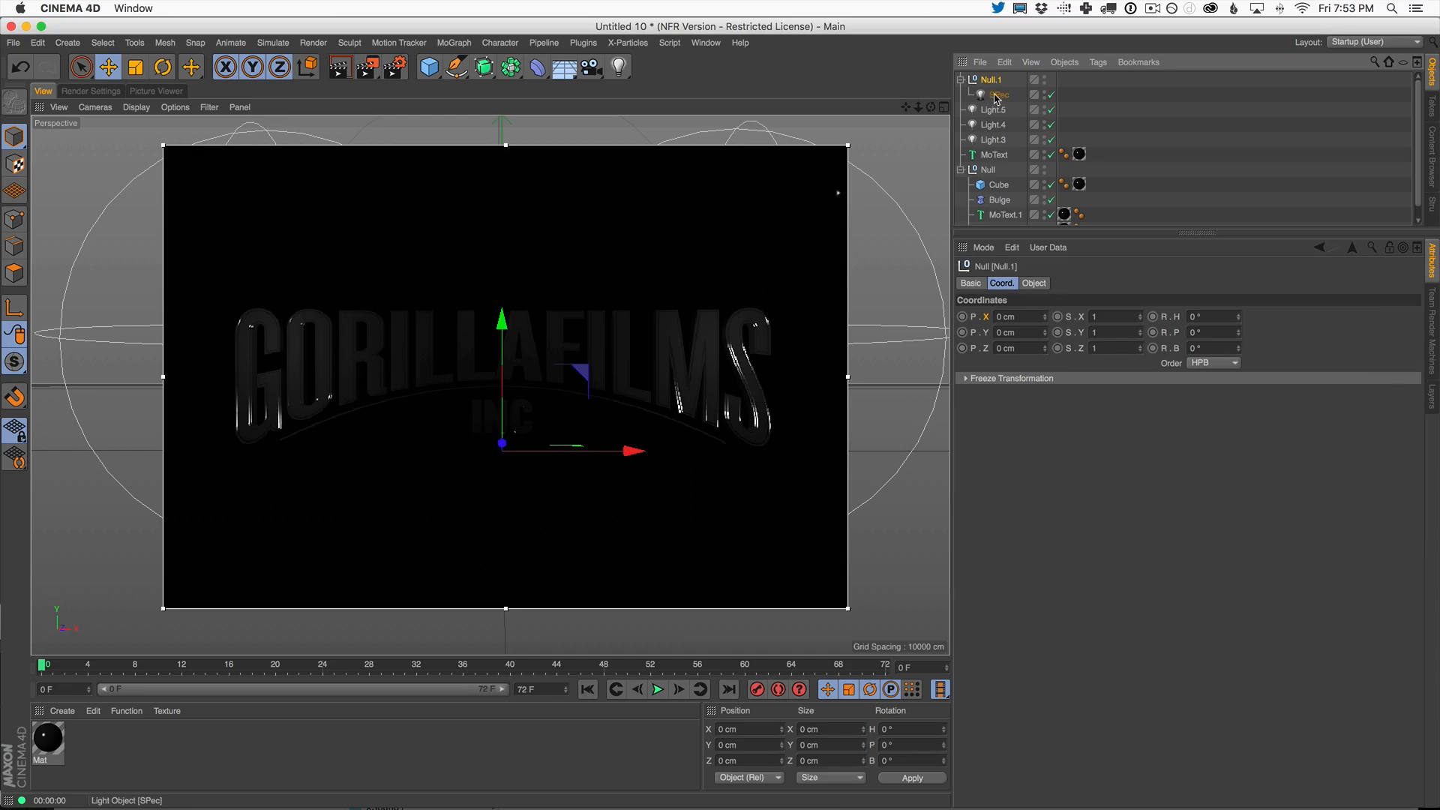
- Add a Signal tag to SPec and shape its time curve into a straight line rising from 0 to 1
{"action": "right_click", "coordinate": [1043, 88]}
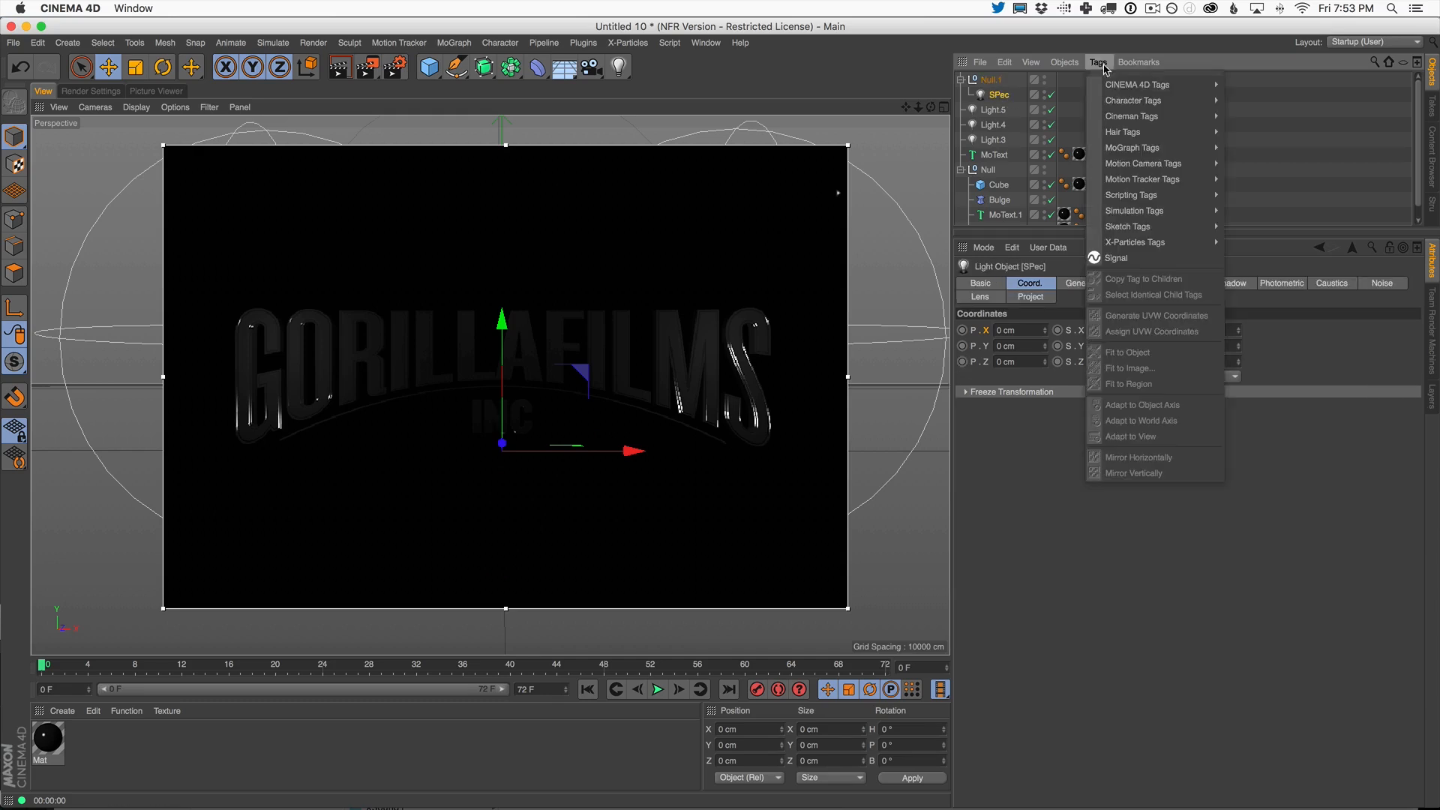
{"action": "left_click", "coordinate": [1145, 258]}
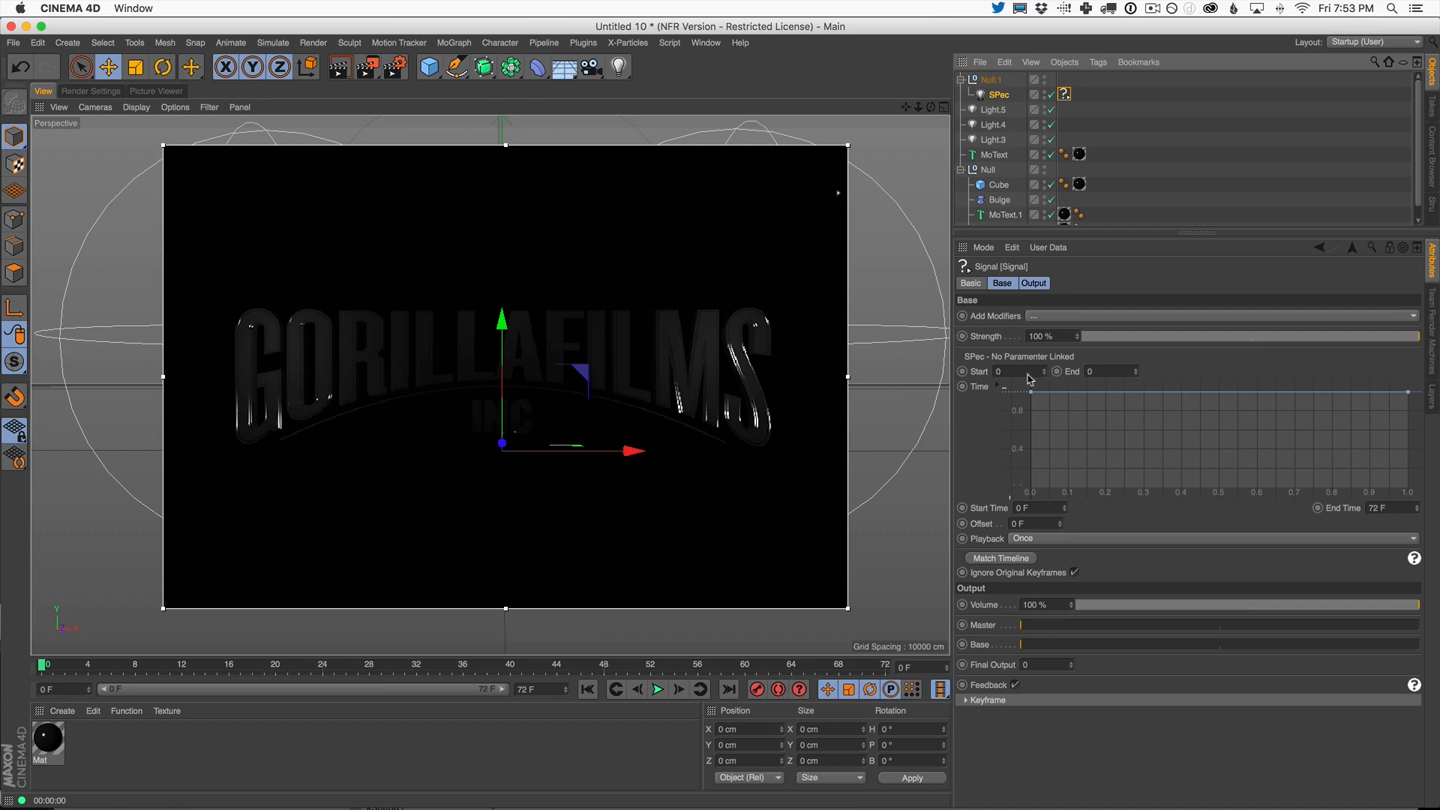
{"action": "left_click_drag", "start_coordinate": [1030, 393], "coordinate": [1098, 500]}
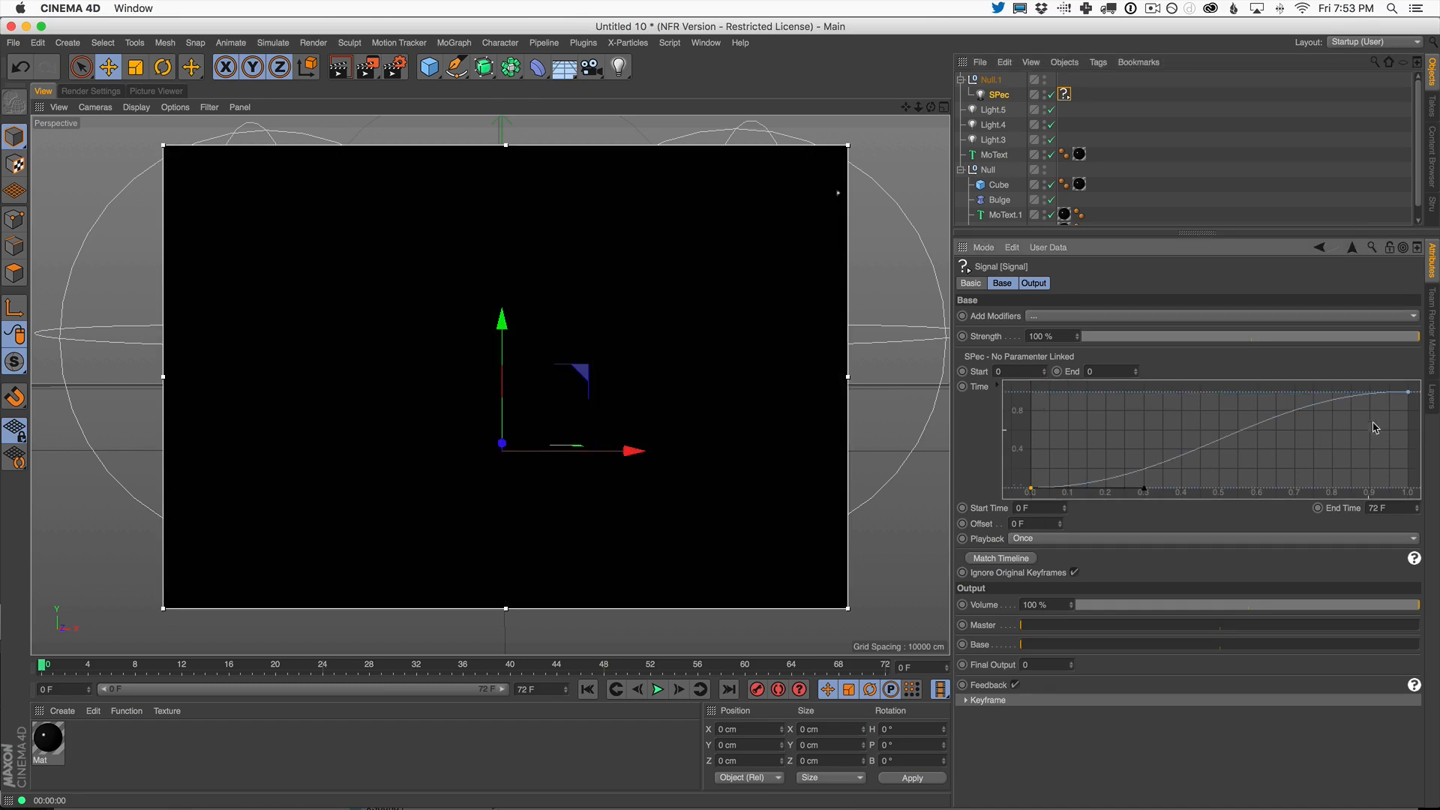
{"action": "left_click_drag", "start_coordinate": [1374, 425], "coordinate": [1418, 377]}
{"action": "left_click_drag", "start_coordinate": [1079, 458], "coordinate": [1010, 501]}
{"action": "right_click", "coordinate": [1030, 489]}
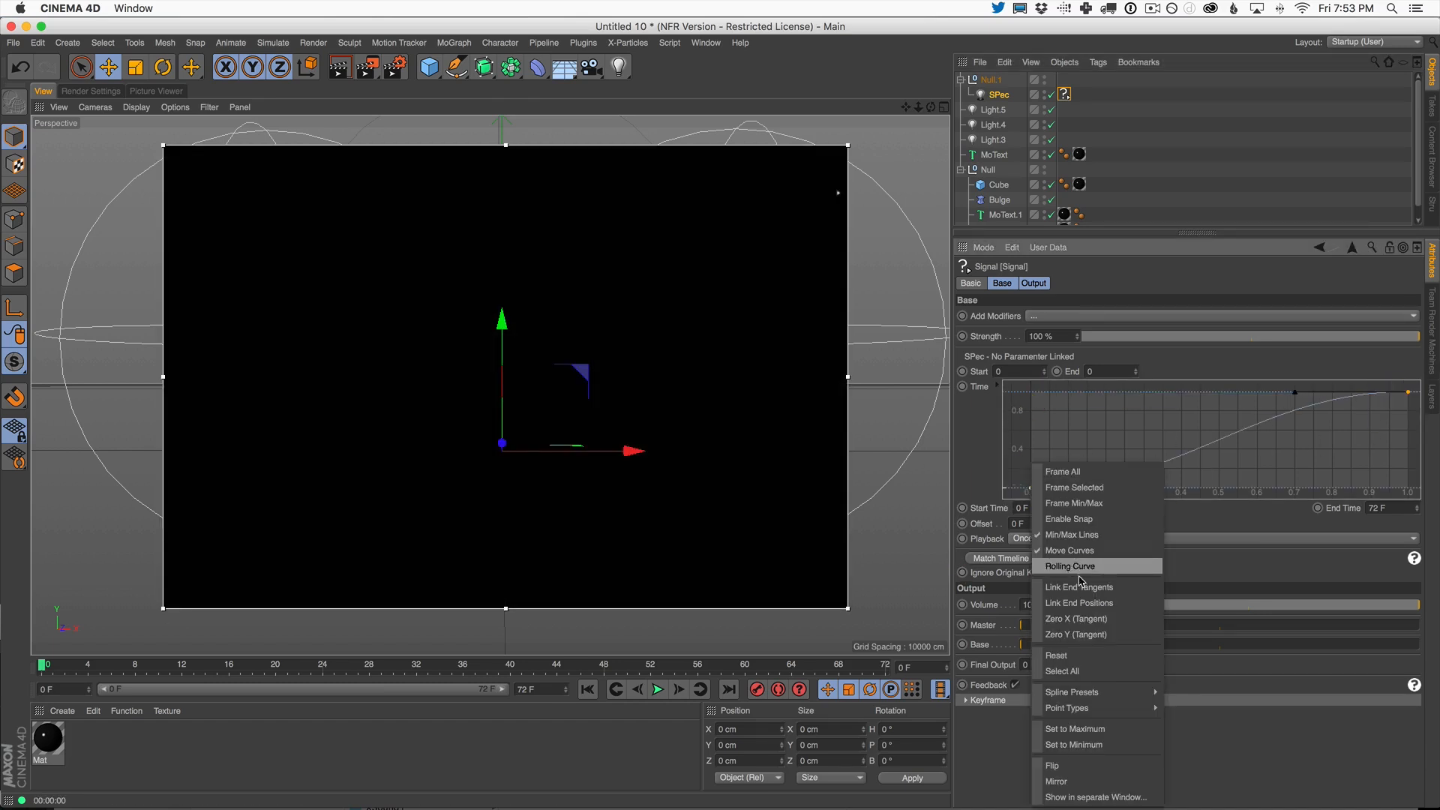
{"action": "mouse_move", "coordinate": [1073, 691]}
{"action": "left_click", "coordinate": [1189, 690]}
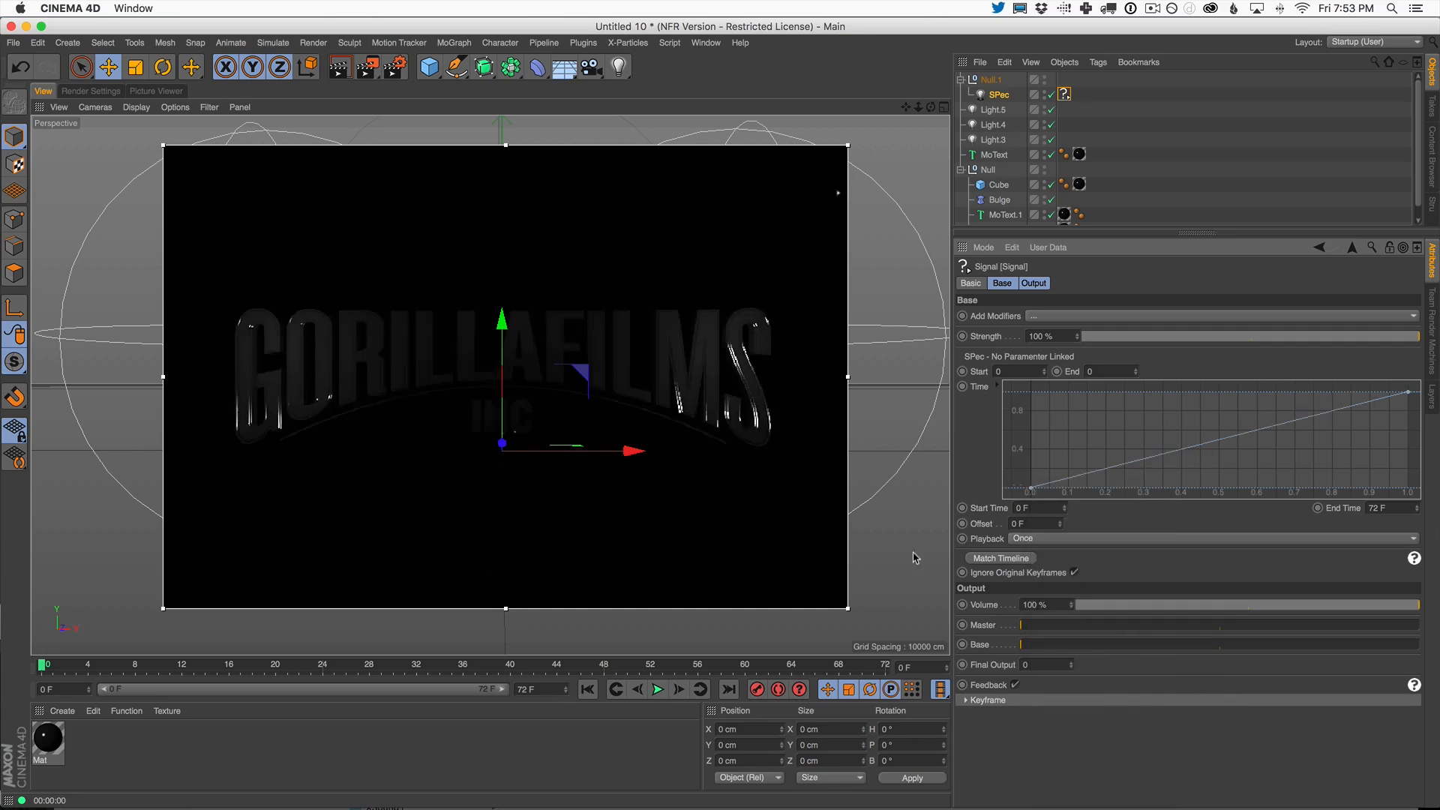
- Switch to Chrome, replay the Rogue One trailer's Lucasfilm logo from about 0:36, and return to Cinema 4D
{"action": "key", "text": "super+Tab"}
{"action": "left_click", "coordinate": [169, 420]}
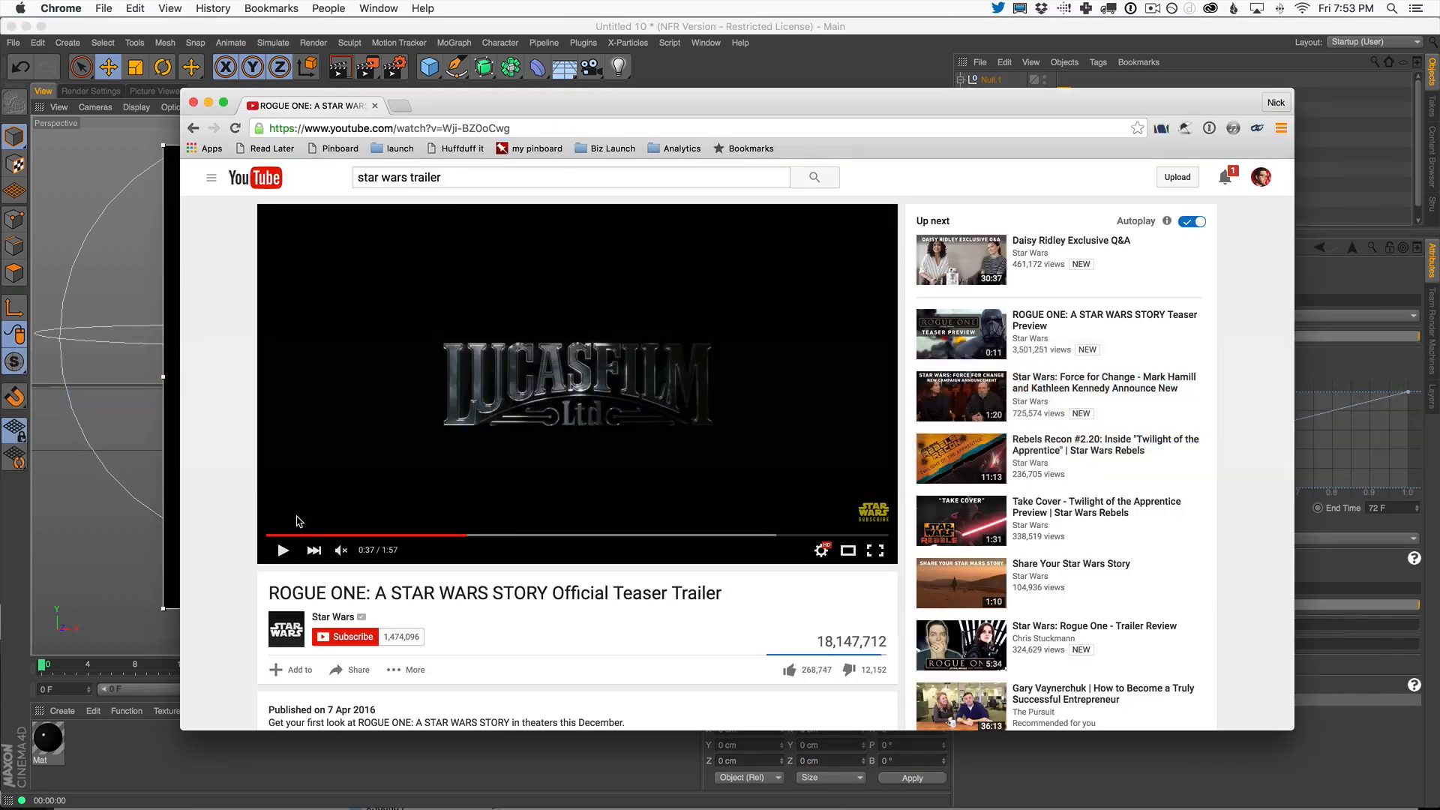
{"action": "left_click", "coordinate": [459, 535]}
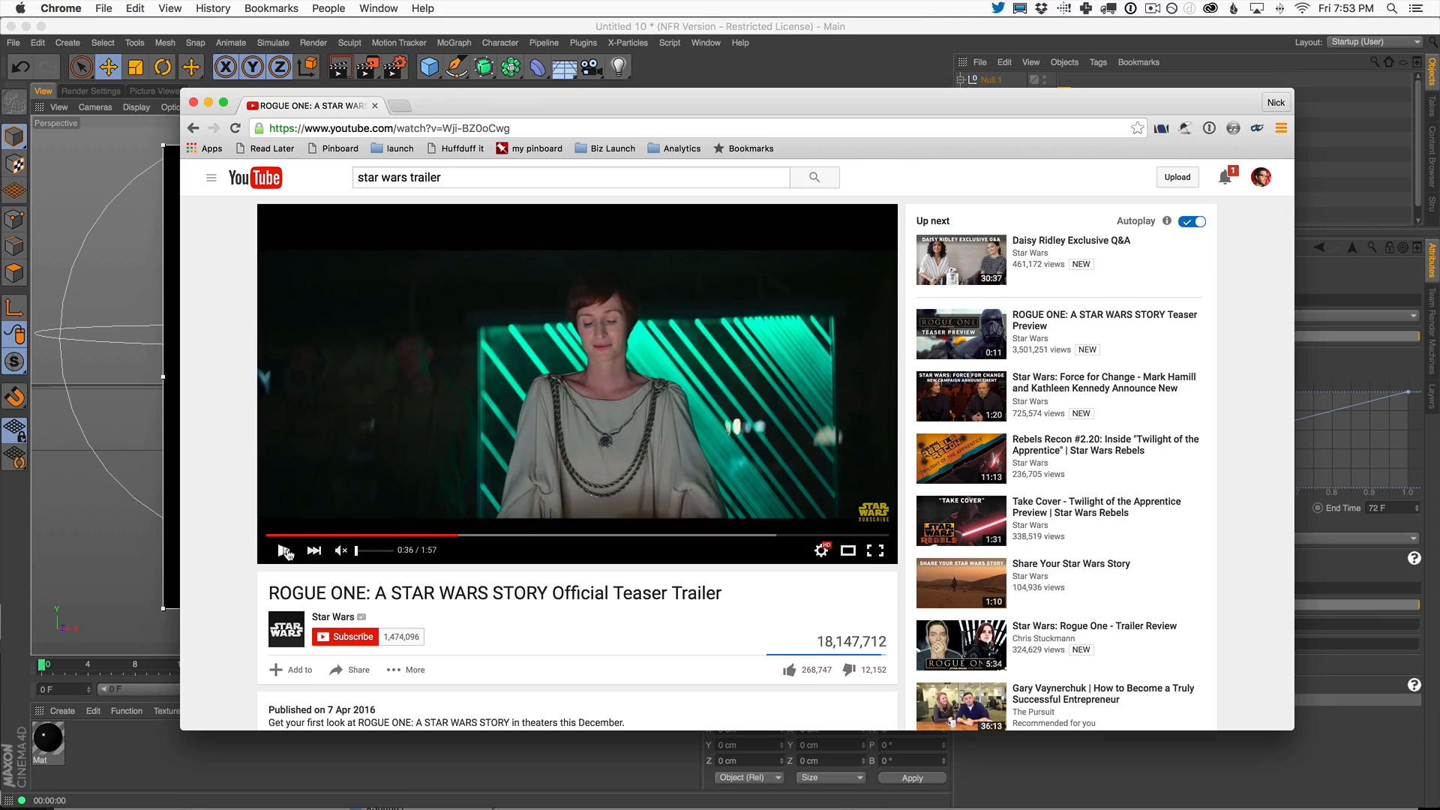
{"action": "left_click", "coordinate": [284, 551]}
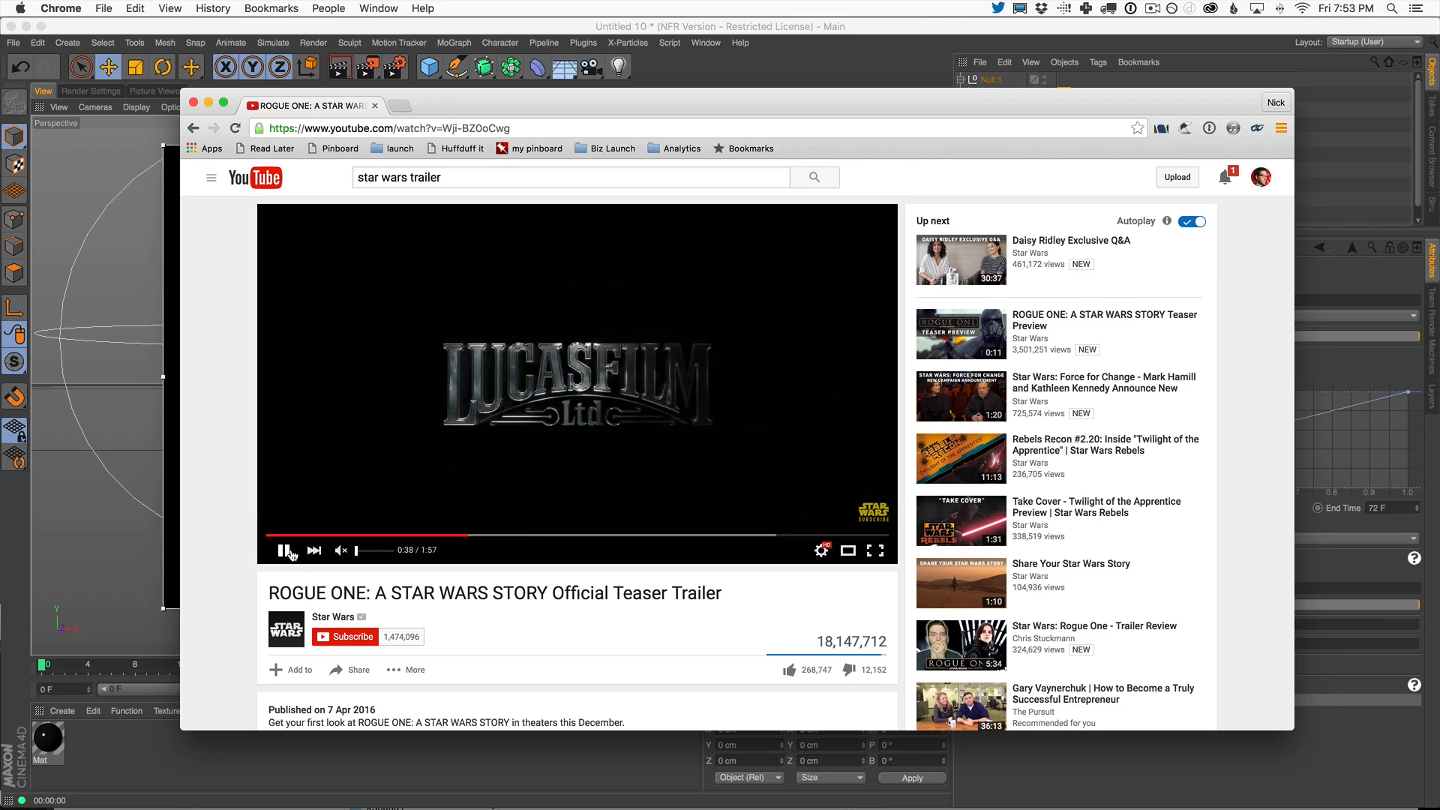
{"action": "key", "text": "super+Tab"}
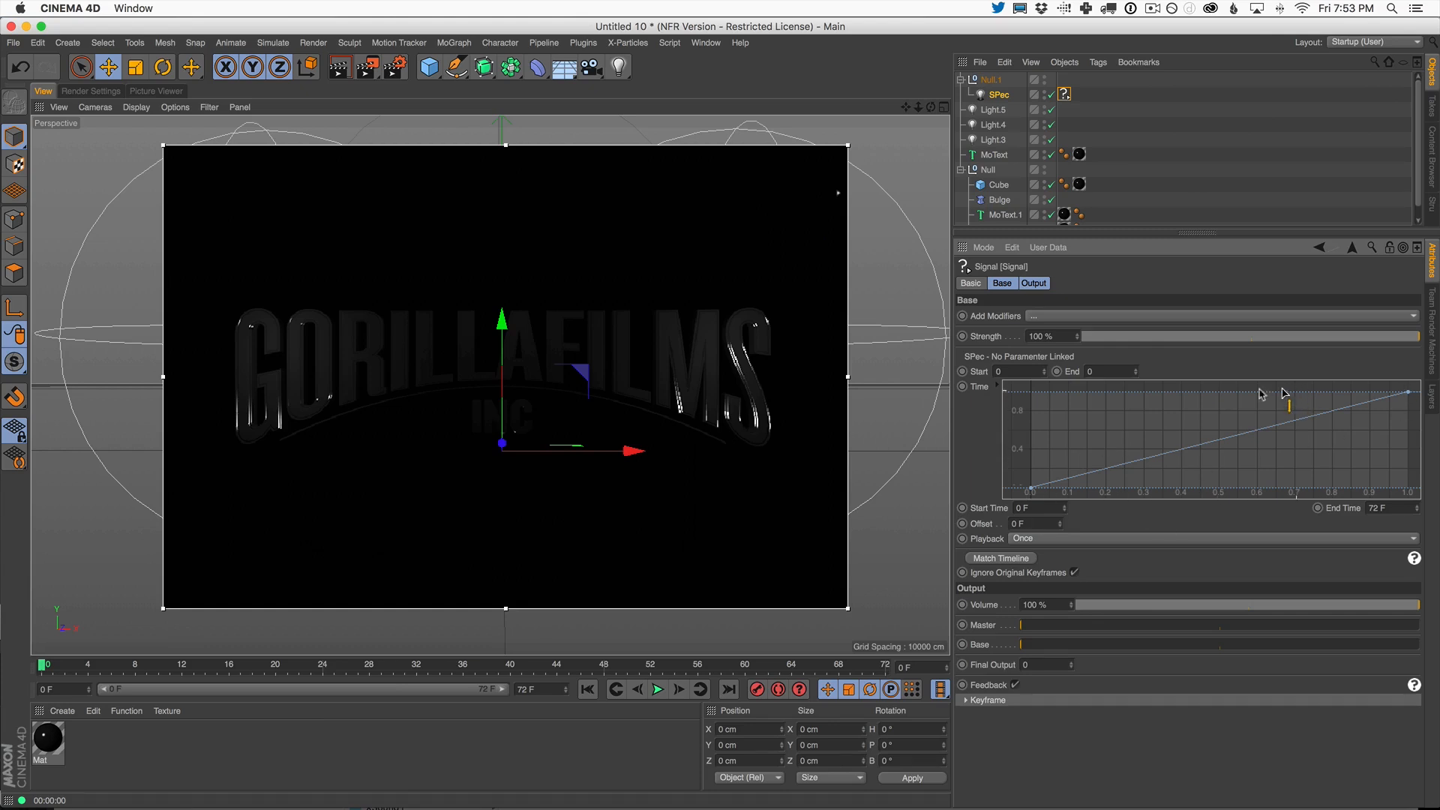
- Link SPec's X position to its Signal tag and show the tag's settings
{"action": "left_click", "coordinate": [1005, 96]}
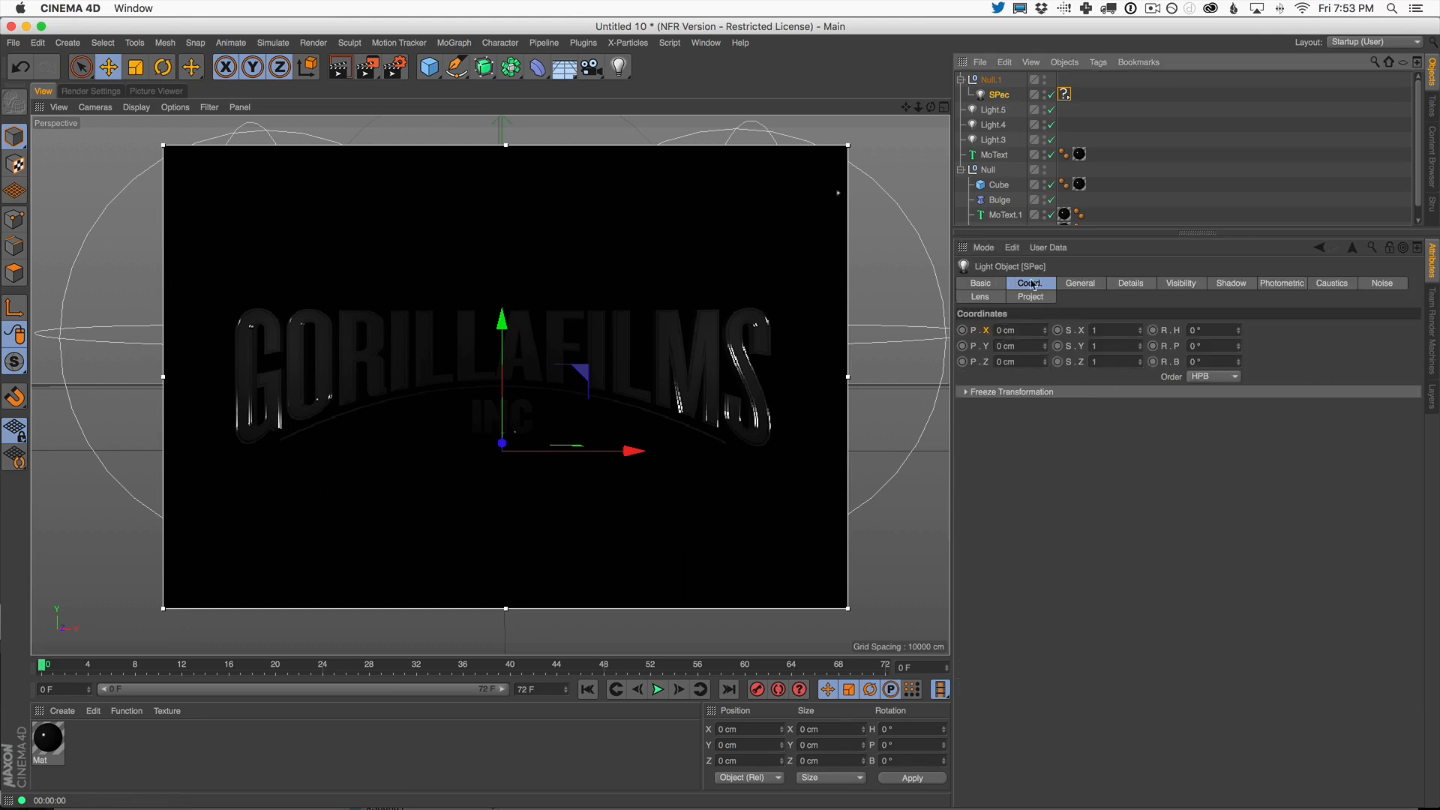
{"action": "left_click", "coordinate": [1077, 283]}
{"action": "left_click", "coordinate": [1050, 286]}
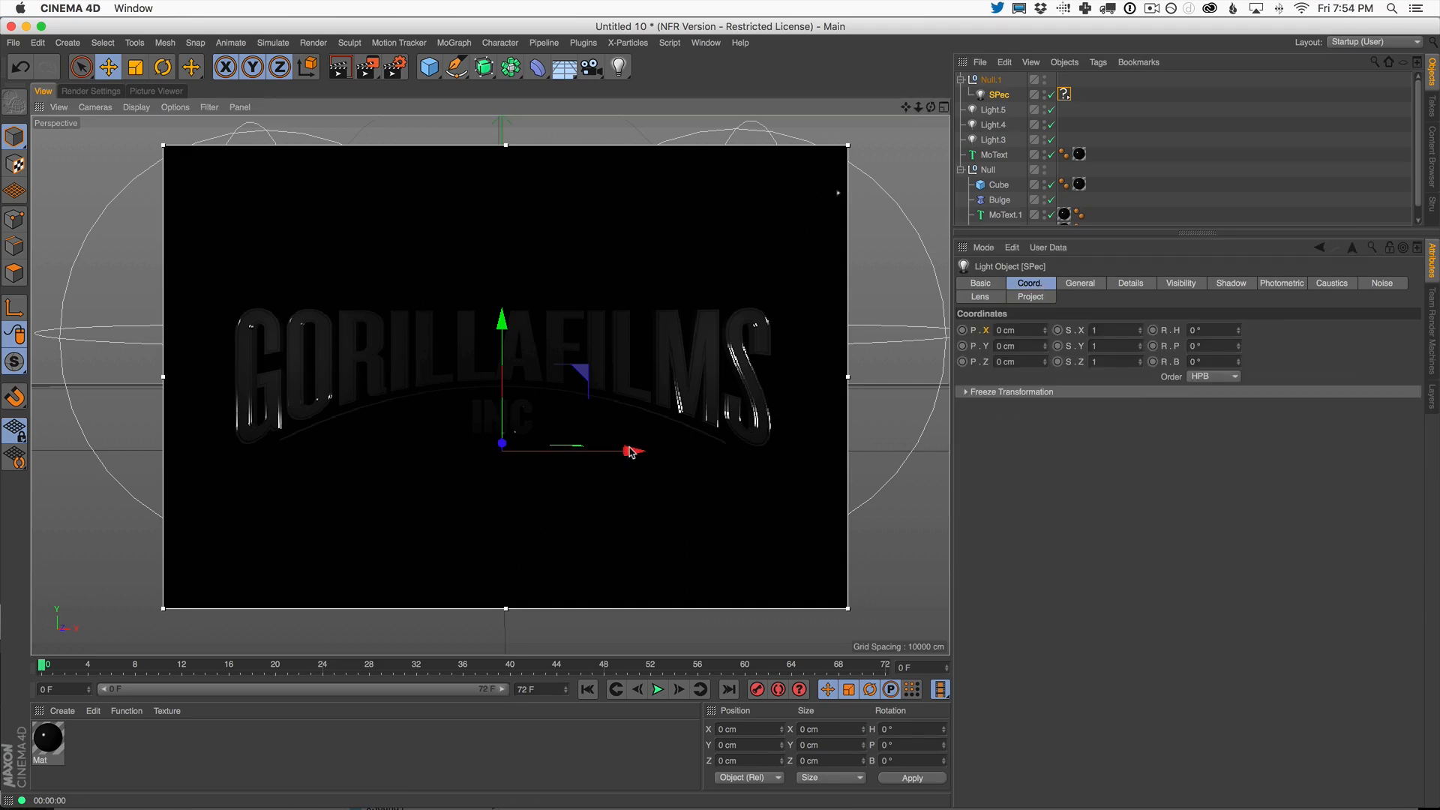
{"action": "left_click_drag", "start_coordinate": [631, 452], "coordinate": [643, 453]}
{"action": "key", "text": "super+z"}
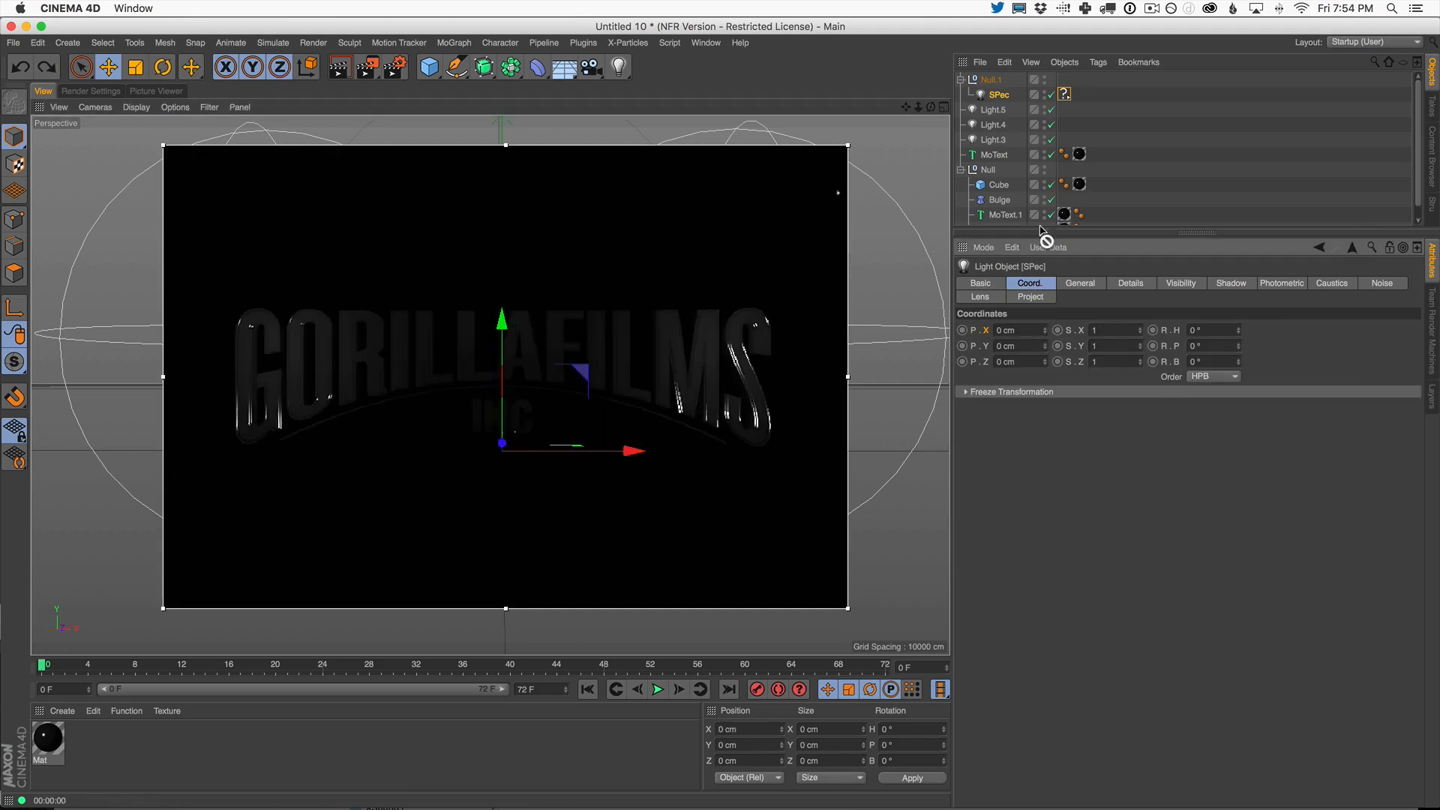
{"action": "left_click_drag", "start_coordinate": [1062, 95], "coordinate": [1064, 95]}
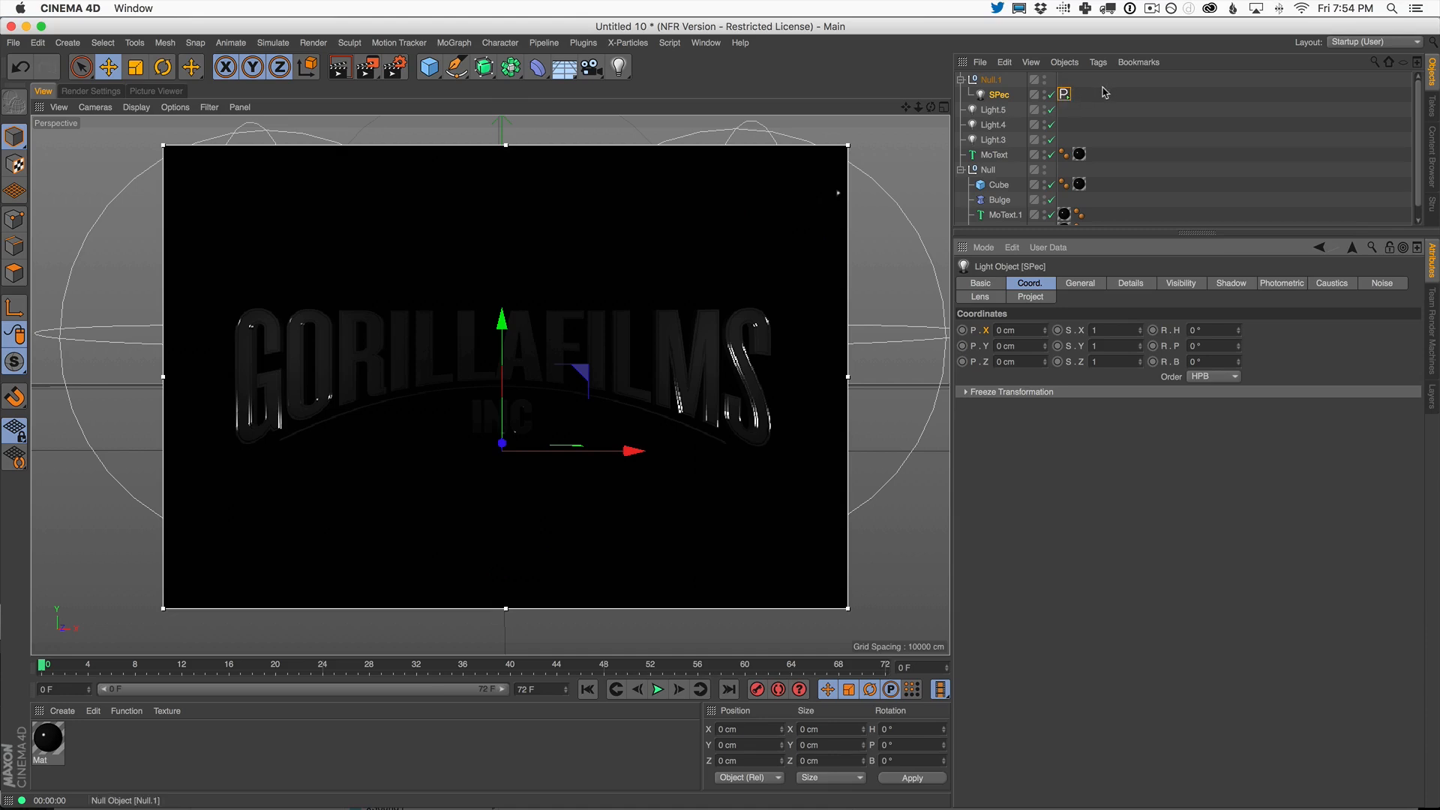
{"action": "left_click", "coordinate": [1064, 94]}
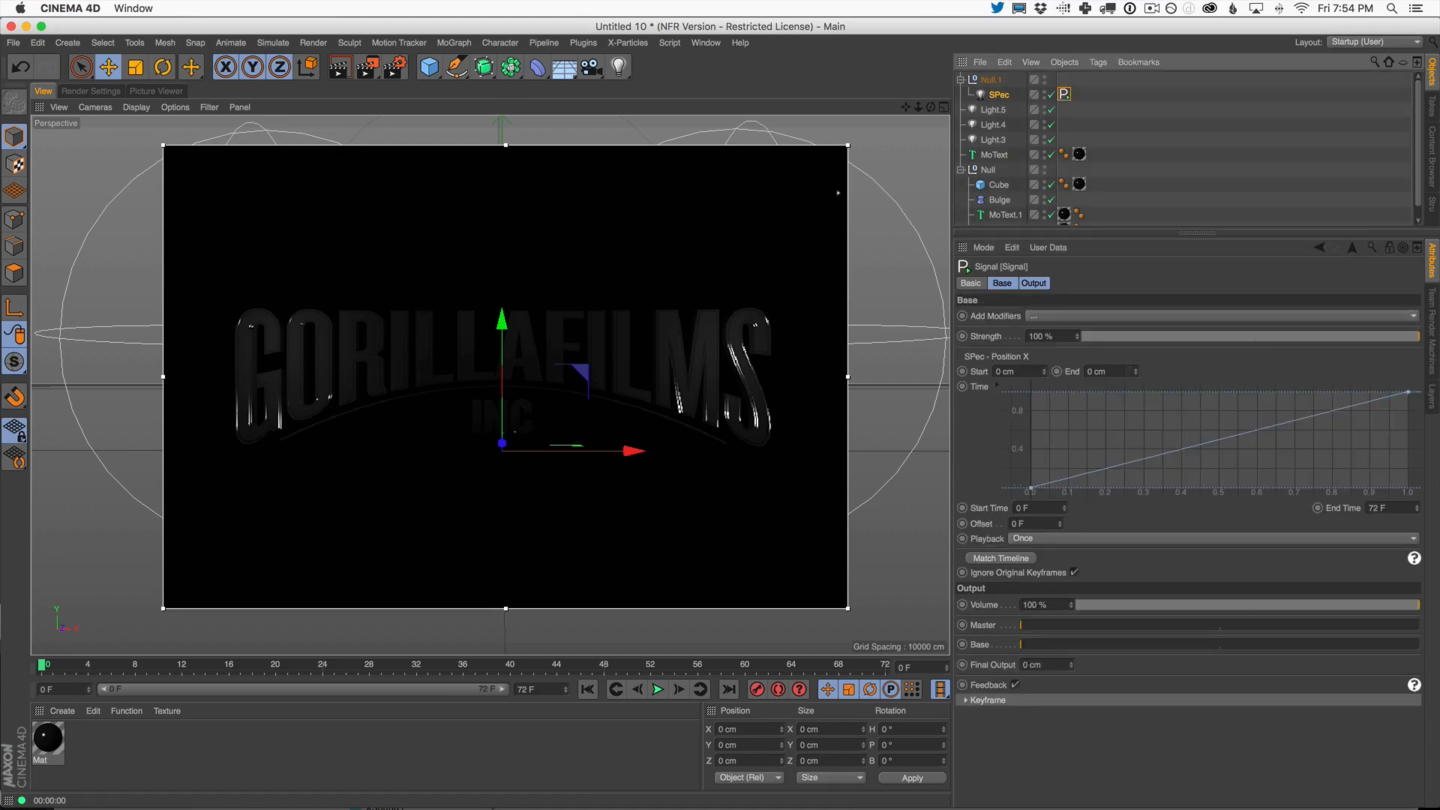
- Set the Signal tag's Position X End value to 246 cm and play the animation
{"action": "left_click", "coordinate": [1137, 370]}
{"action": "left_click_drag", "start_coordinate": [1176, 275], "coordinate": [1175, 279]}
{"action": "left_click_drag", "start_coordinate": [495, 664], "coordinate": [1115, 676]}
{"action": "left_click_drag", "start_coordinate": [1128, 375], "coordinate": [1164, 275]}
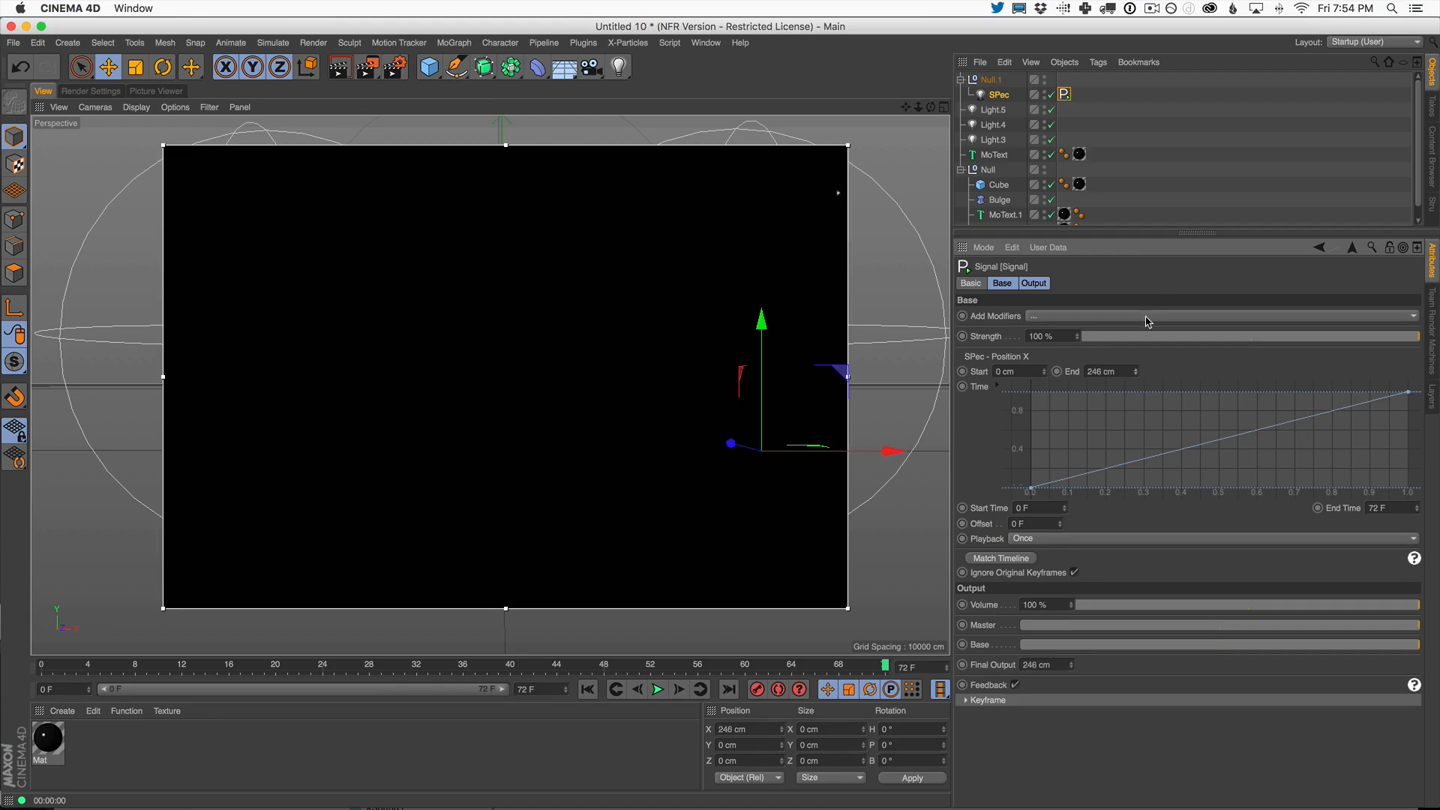
{"action": "left_click", "coordinate": [653, 691]}
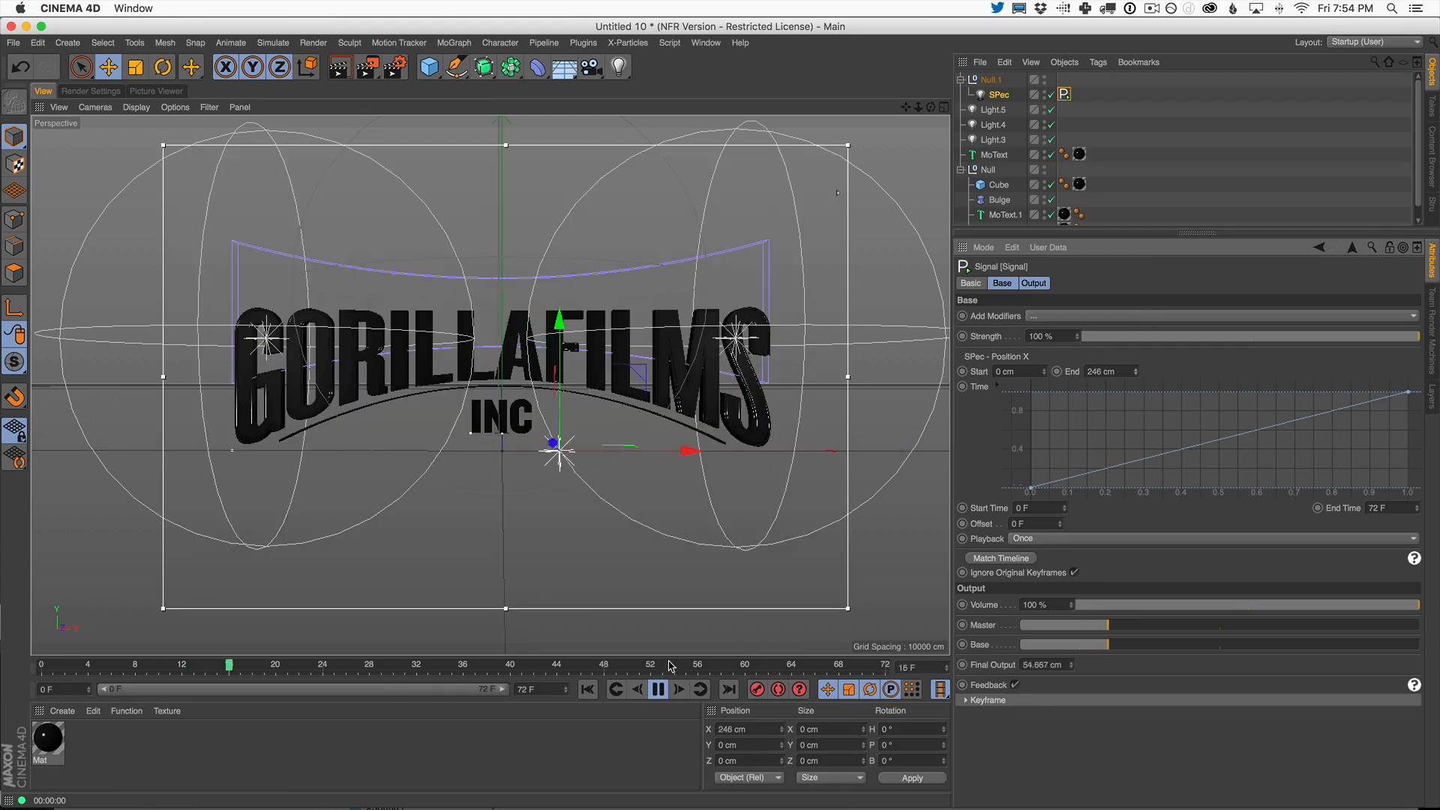
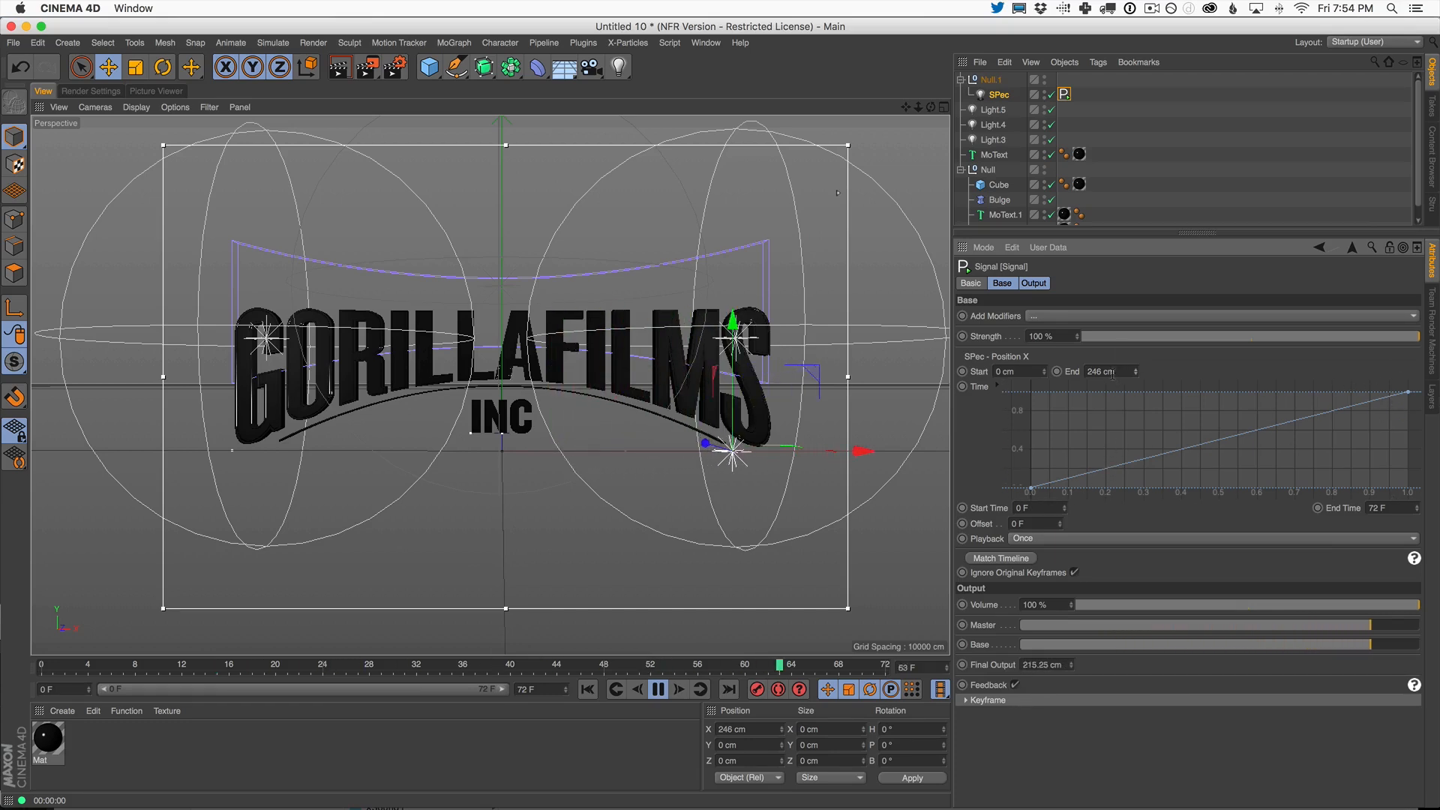
- Set the Signal tag's Position X End value to 195 cm while the animation plays
{"action": "left_click_drag", "start_coordinate": [1135, 373], "coordinate": [1143, 325]}
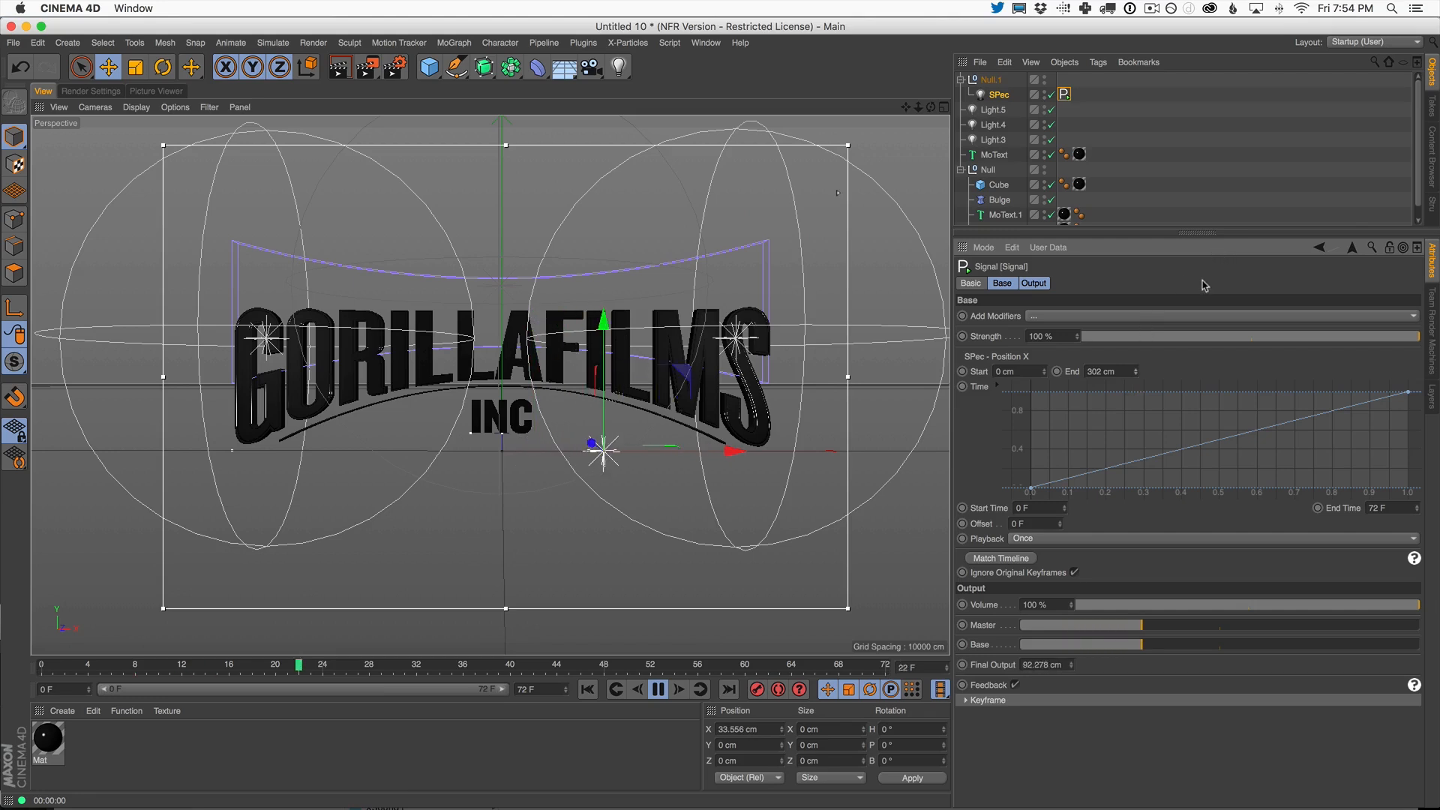
{"action": "key", "text": "super+z"}
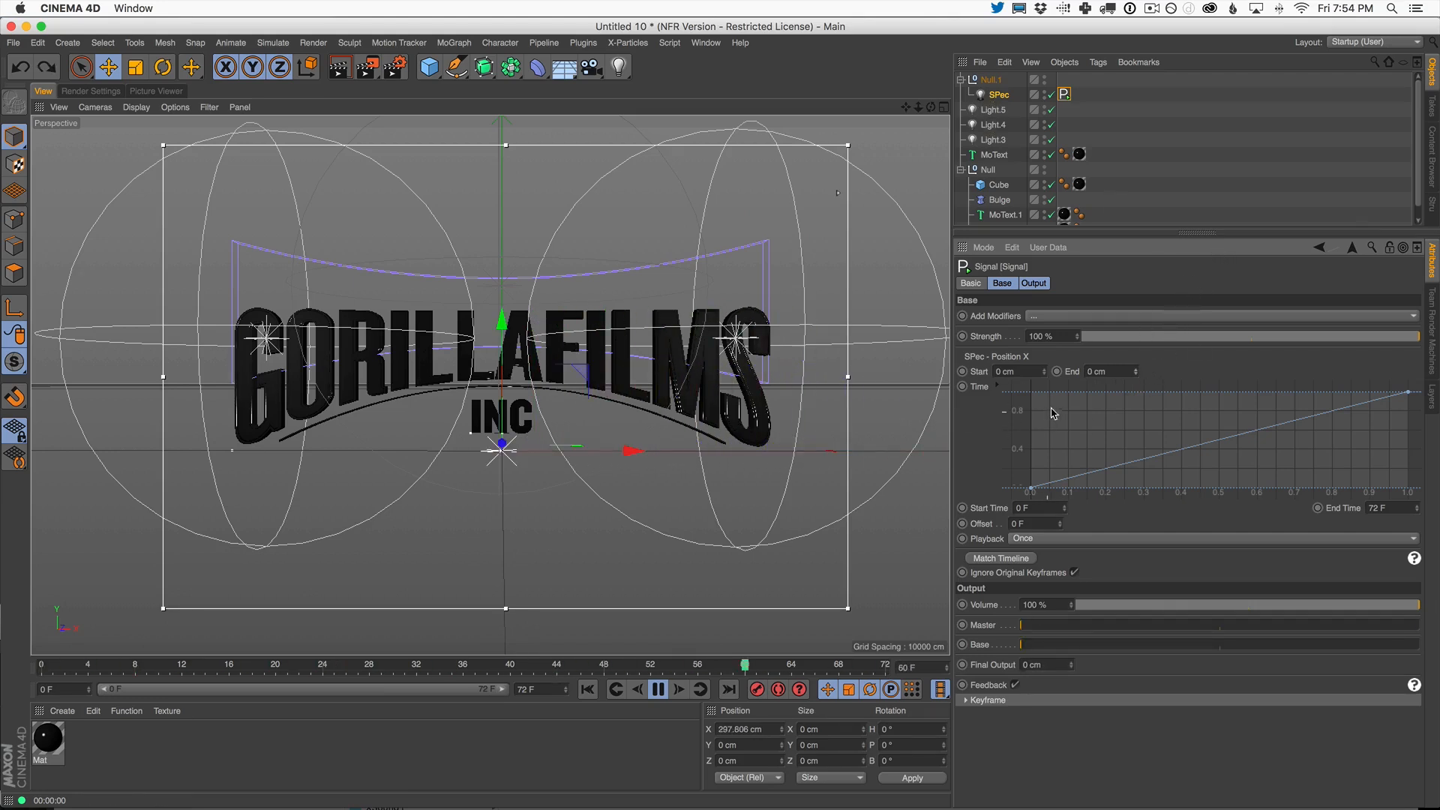
{"action": "left_click", "coordinate": [1016, 450]}
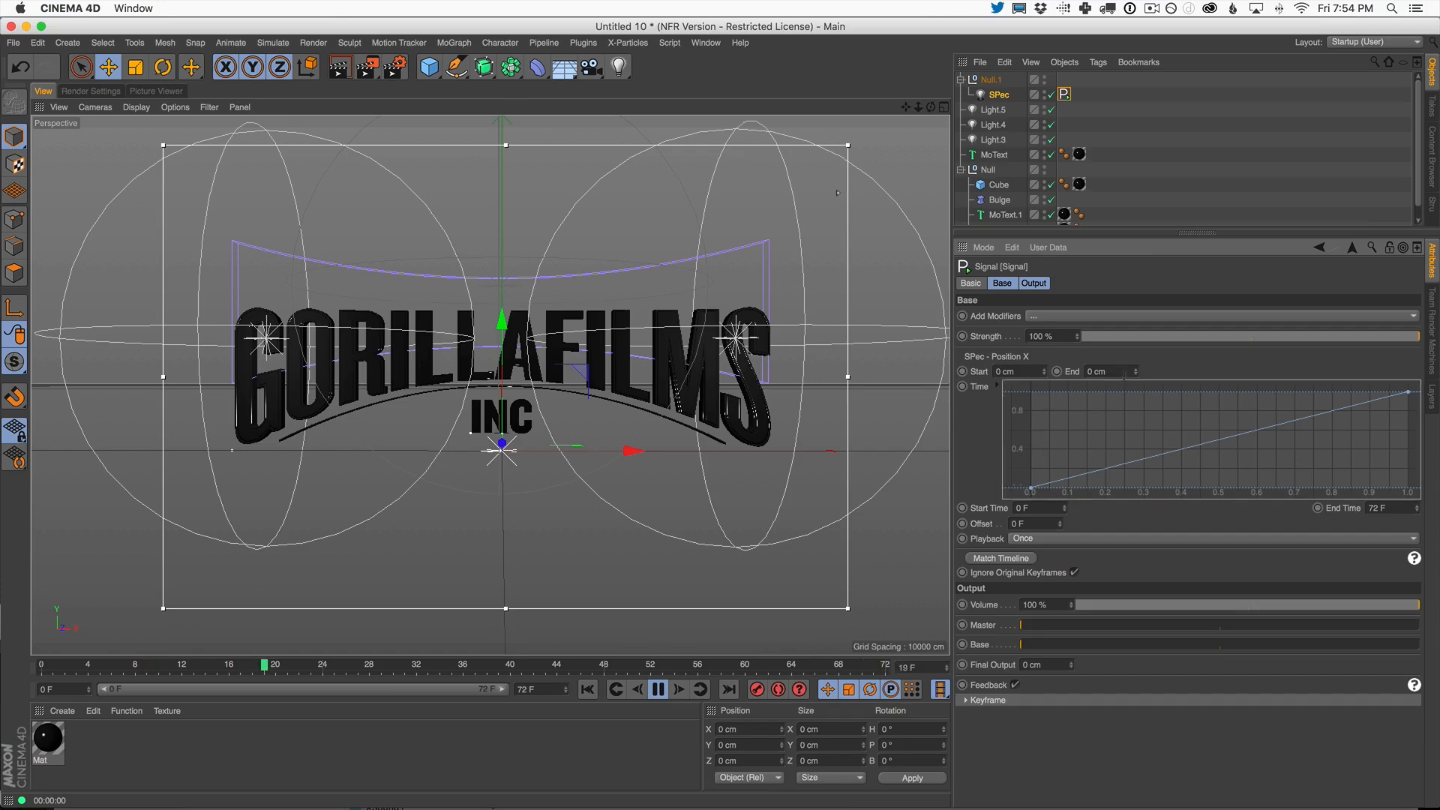
{"action": "left_click_drag", "start_coordinate": [1136, 373], "coordinate": [1186, 159]}
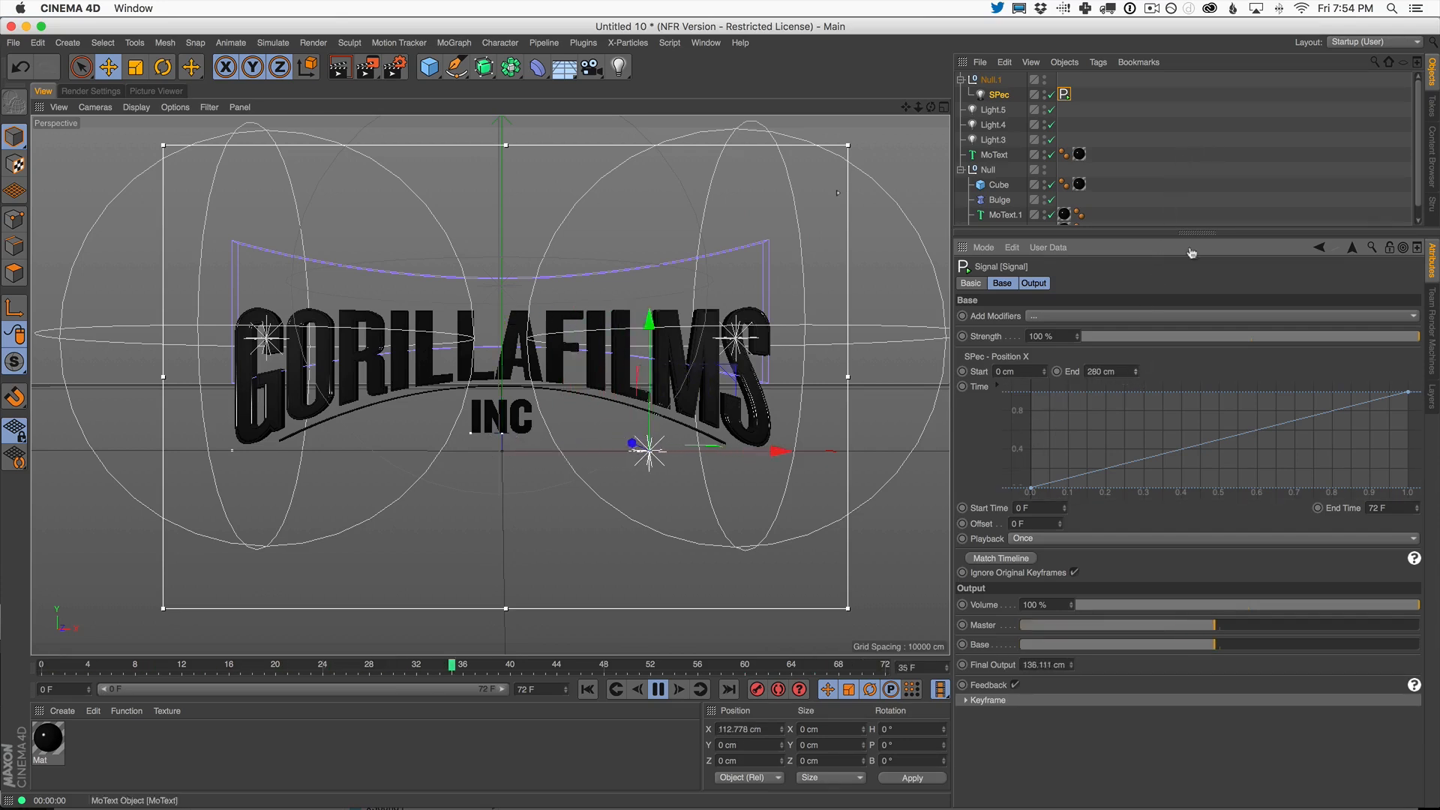
{"action": "left_click_drag", "start_coordinate": [1191, 252], "coordinate": [1183, 347]}
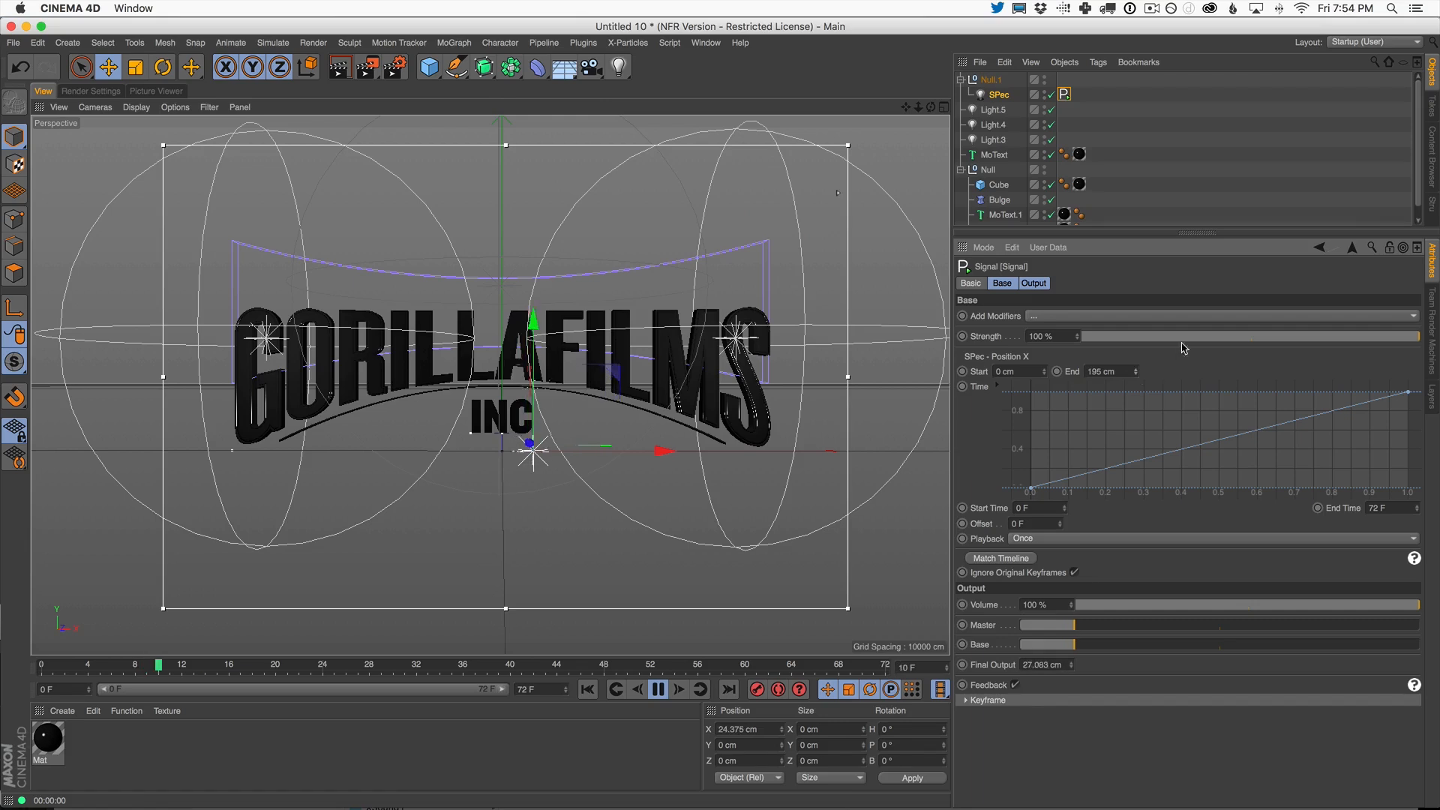
- Select SPec's parent null, stop the playback, and return to frame 0
{"action": "left_click", "coordinate": [998, 95]}
{"action": "left_click", "coordinate": [990, 80]}
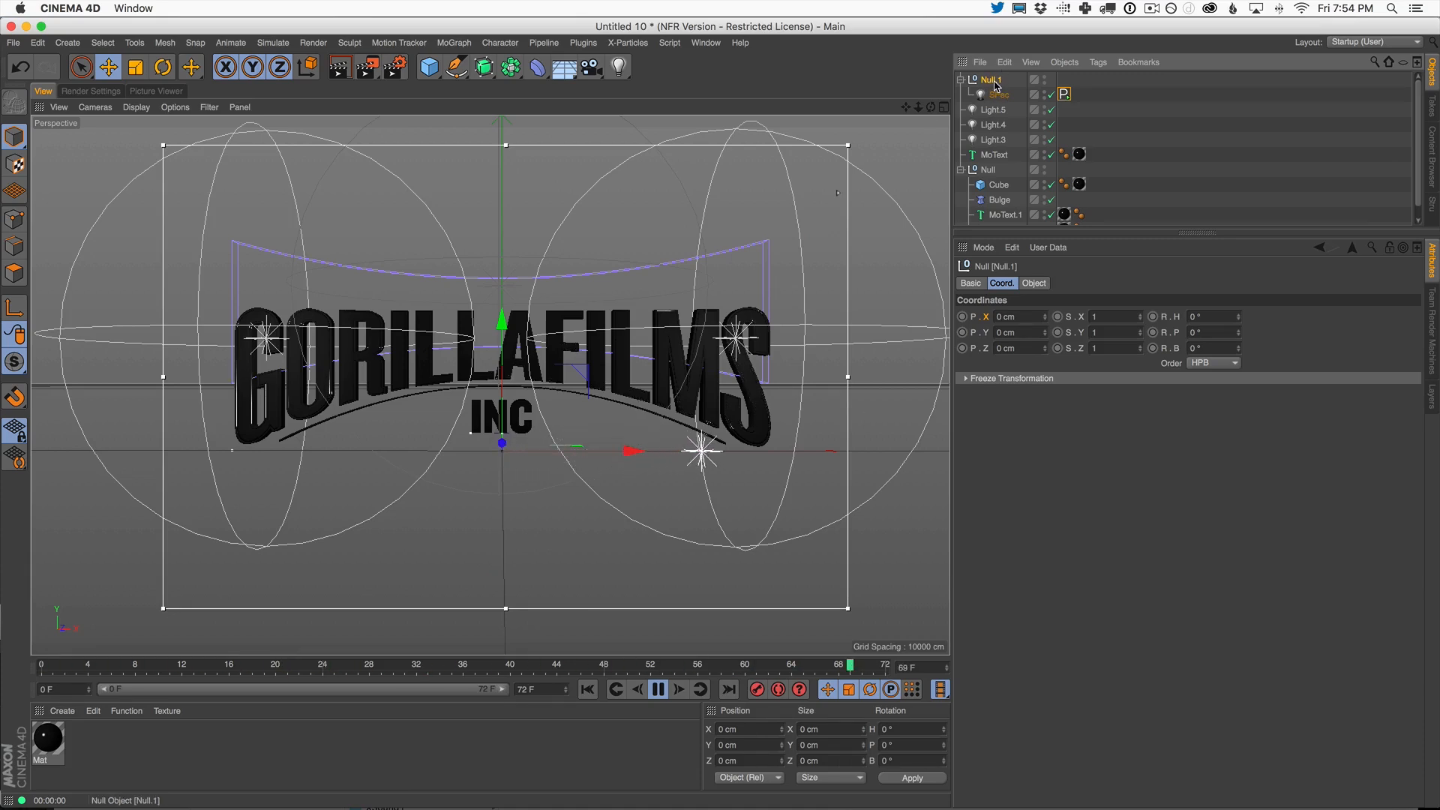
{"action": "left_click", "coordinate": [589, 691]}
{"action": "left_click", "coordinate": [658, 692]}
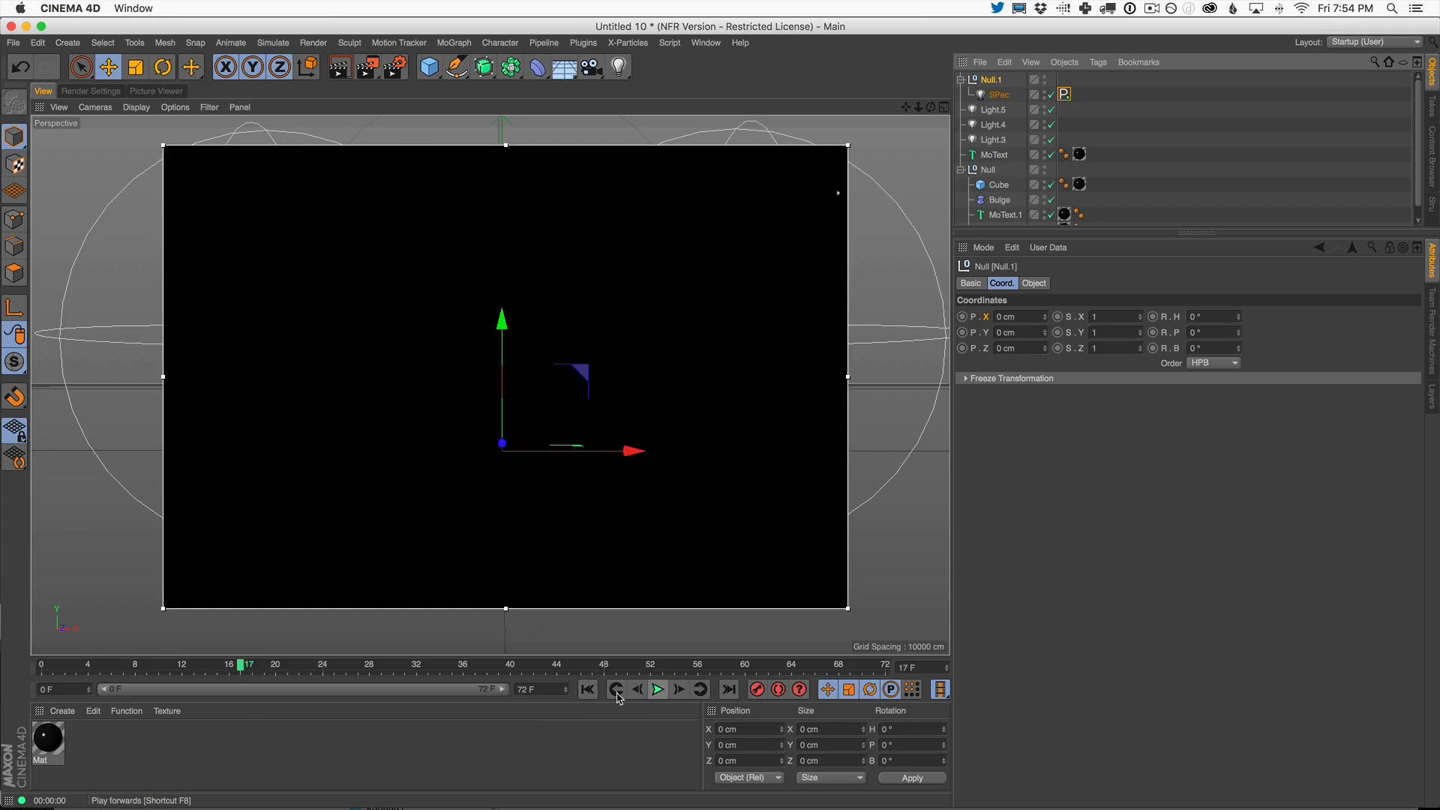
{"action": "left_click", "coordinate": [589, 691]}
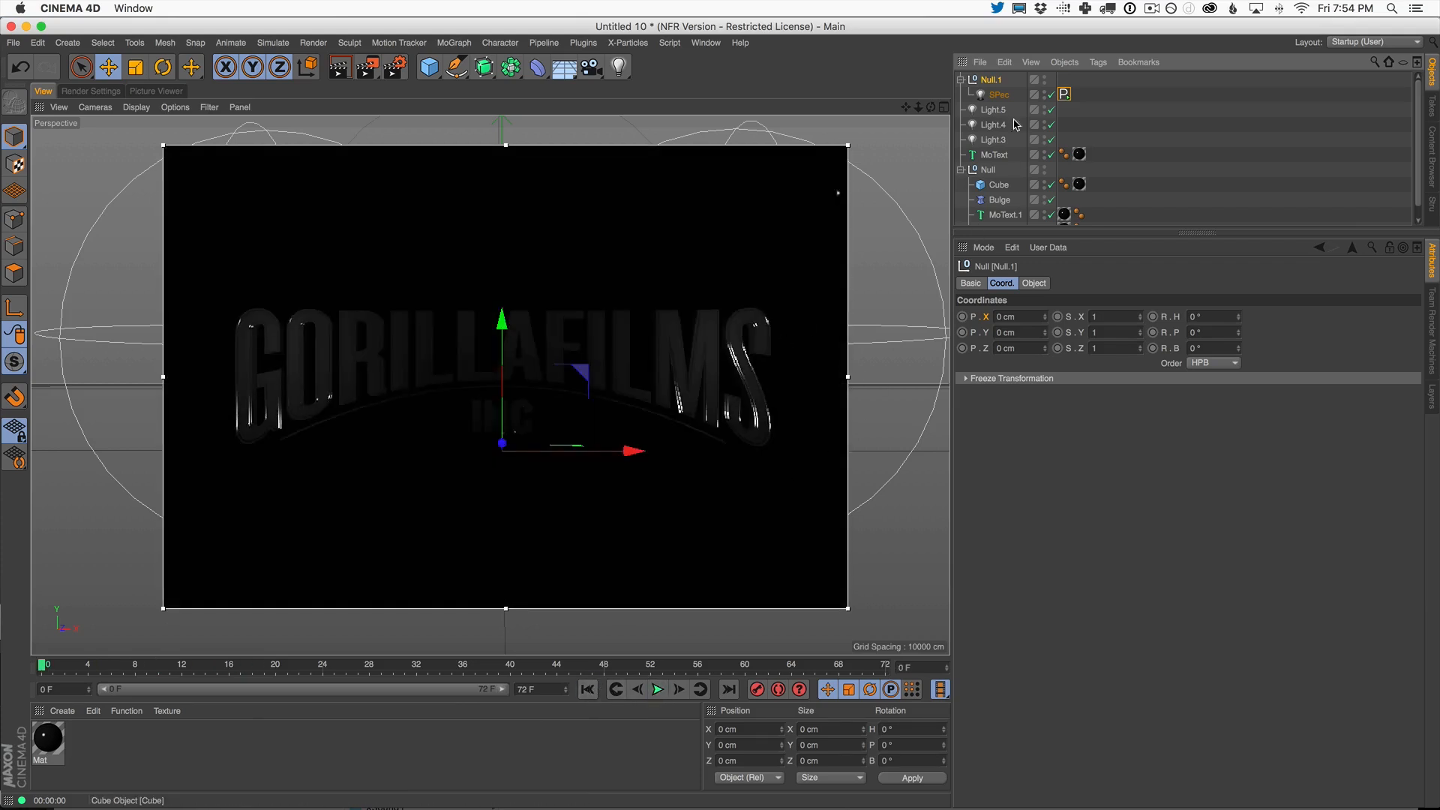
- Delete the stray pasted Light, and duplicate Null.1 together with its SPec light
{"action": "left_click", "coordinate": [870, 171]}
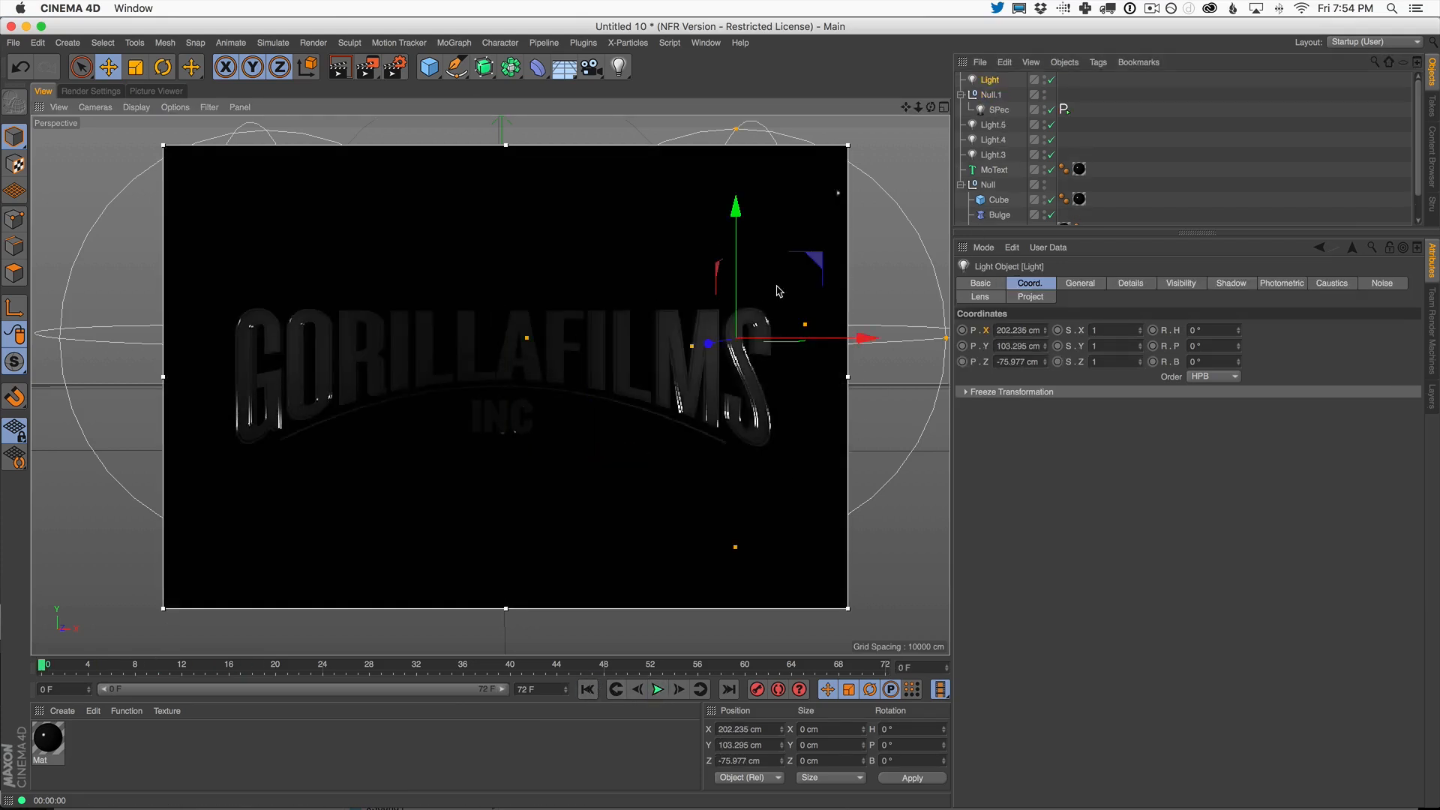
{"action": "left_click", "coordinate": [990, 85]}
{"action": "key", "text": "Delete"}
{"action": "key", "text": "super+c"}
{"action": "key", "text": "super+v"}
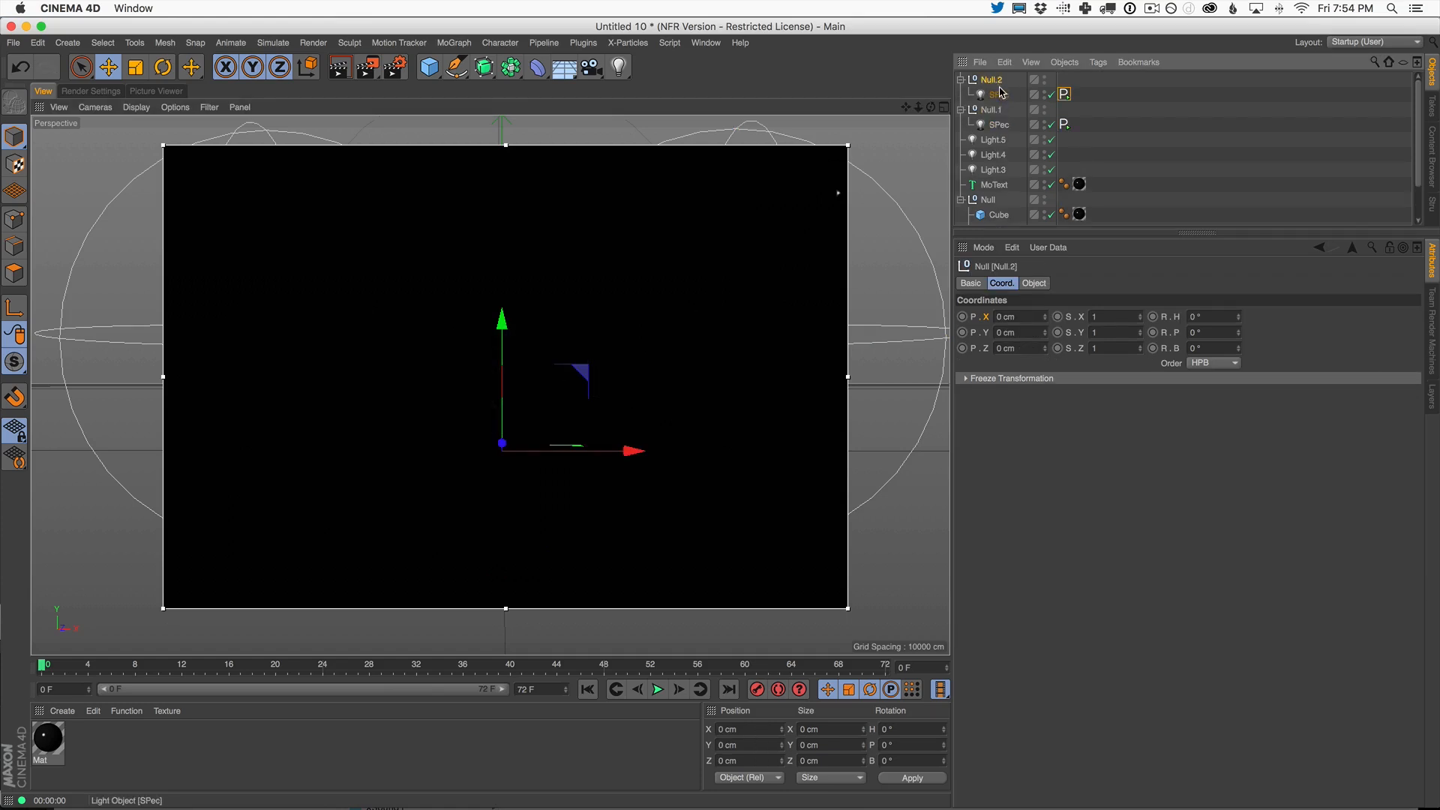
- Move the duplicated null up to about Y 150 cm and preview both lights' animation
{"action": "left_click_drag", "start_coordinate": [502, 366], "coordinate": [503, 225]}
{"action": "key", "text": "F8"}
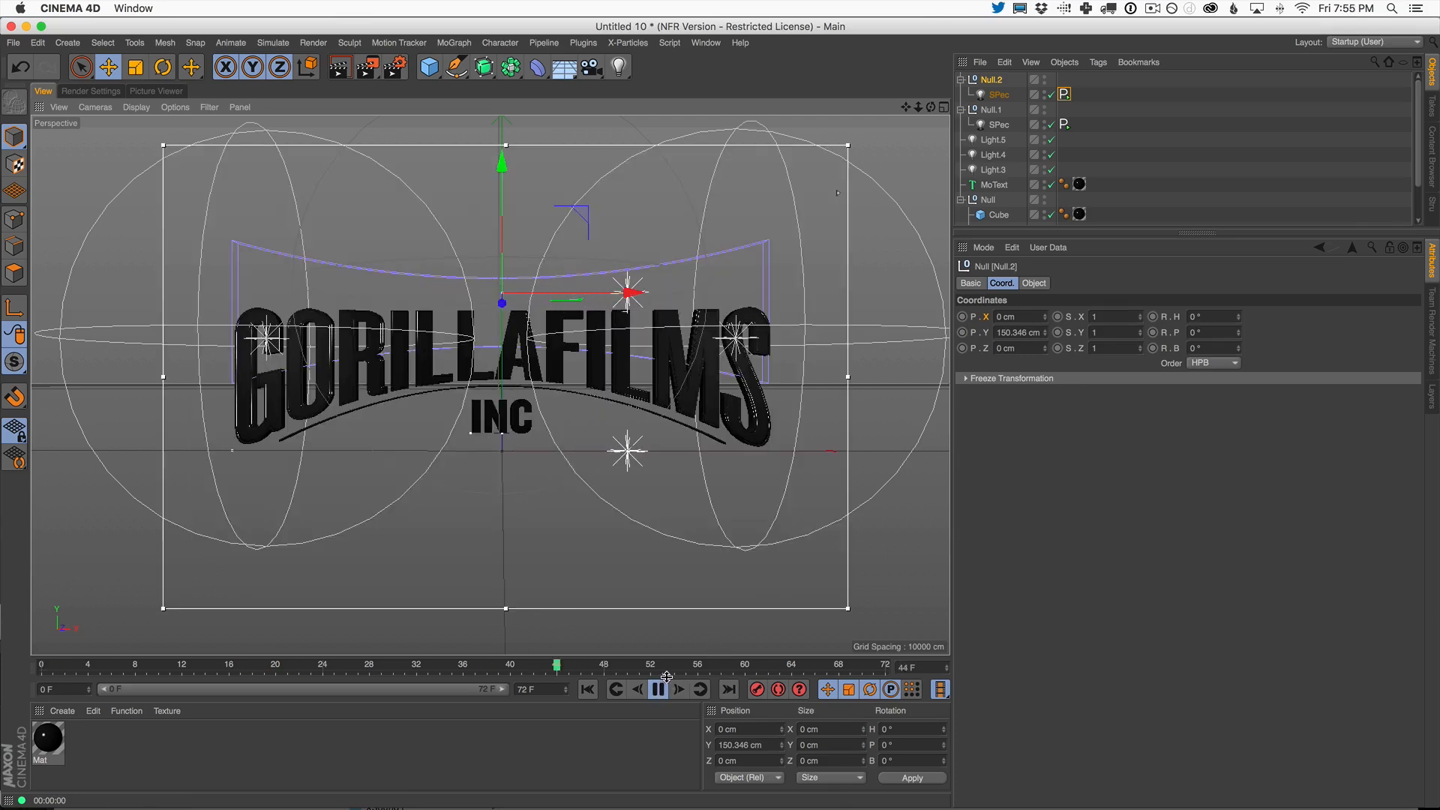
{"action": "key", "text": "F8"}
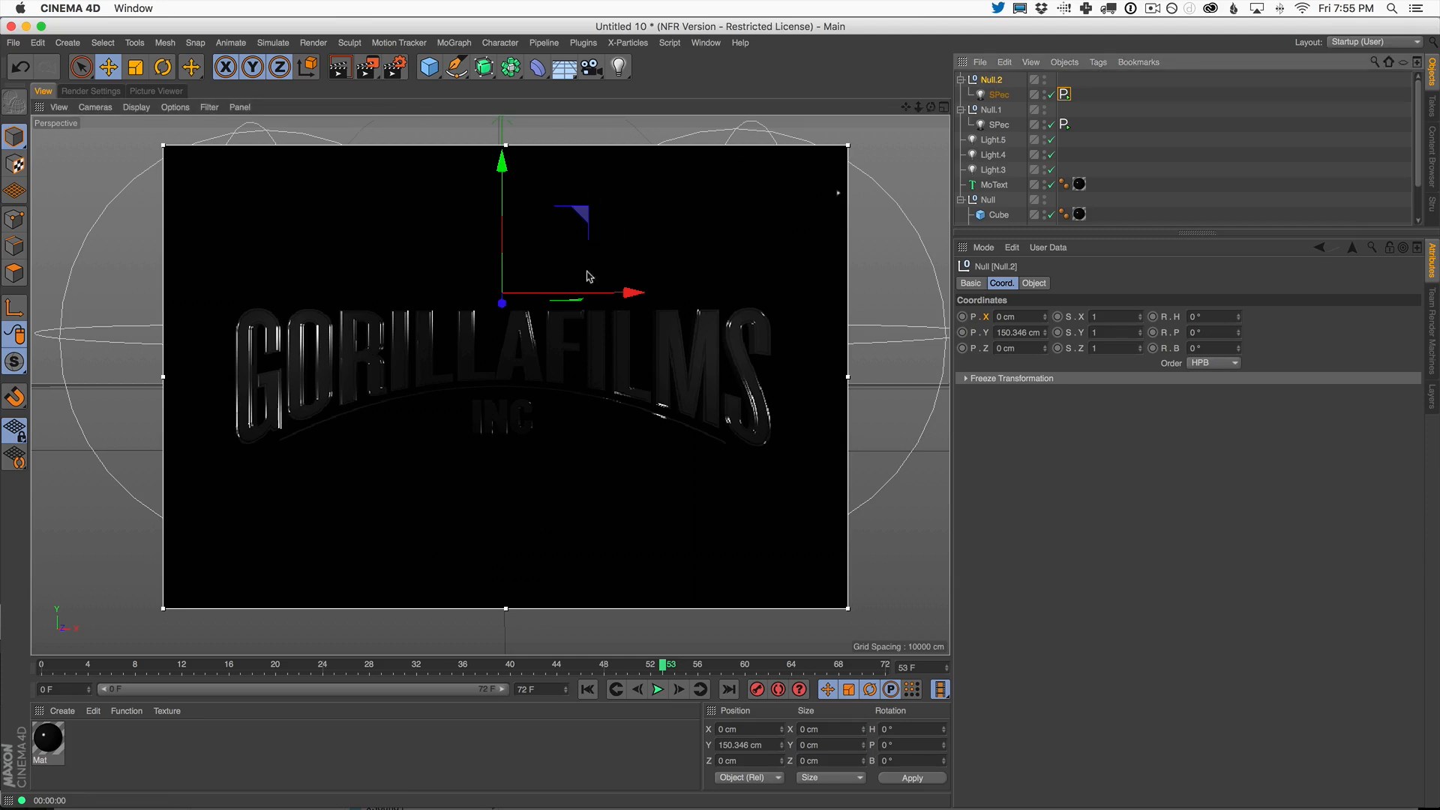
- Rotate Null.2 to a heading of 180° so its SPec light travels in the opposite direction
{"action": "key", "text": "r"}
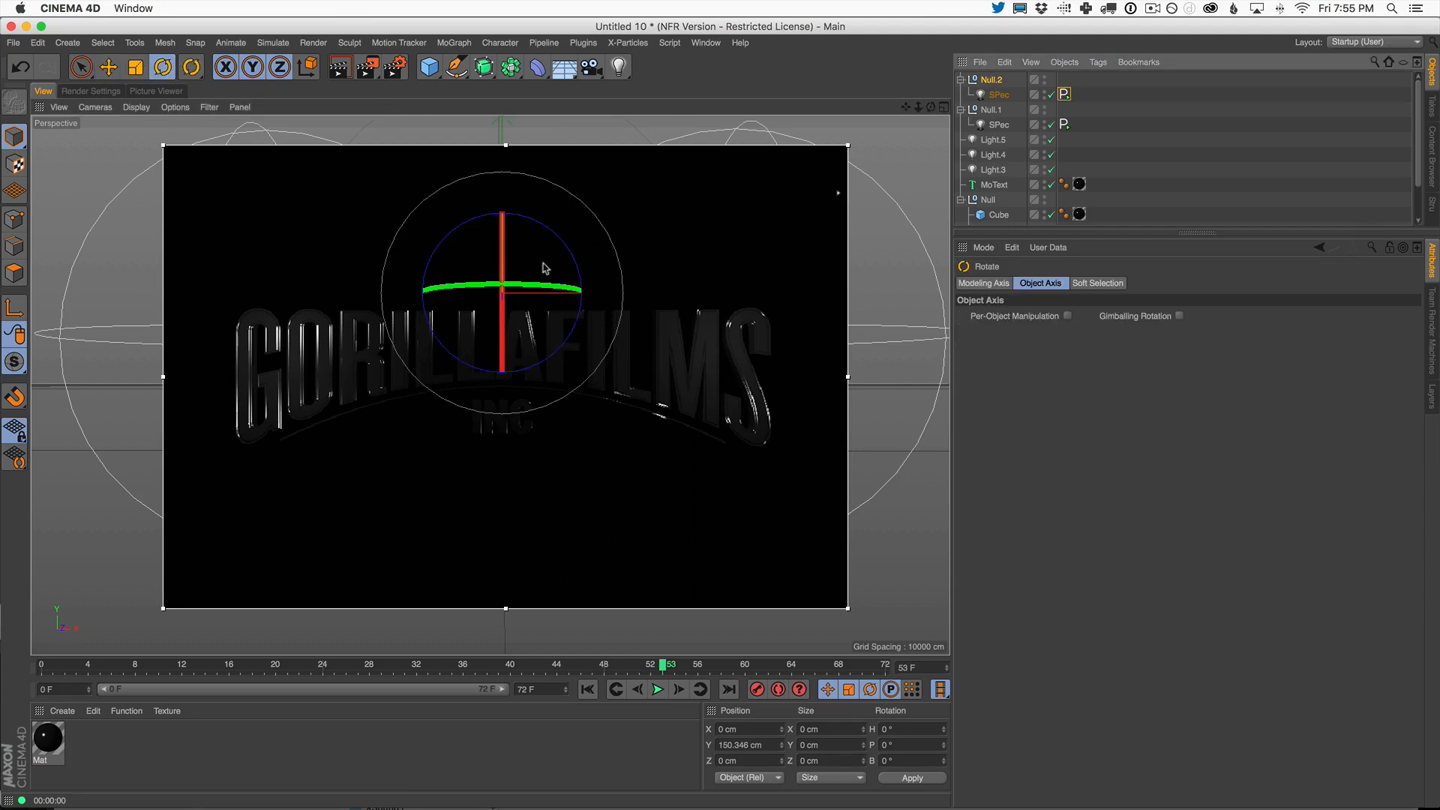
{"action": "left_click_drag", "start_coordinate": [453, 289], "coordinate": [793, 266]}
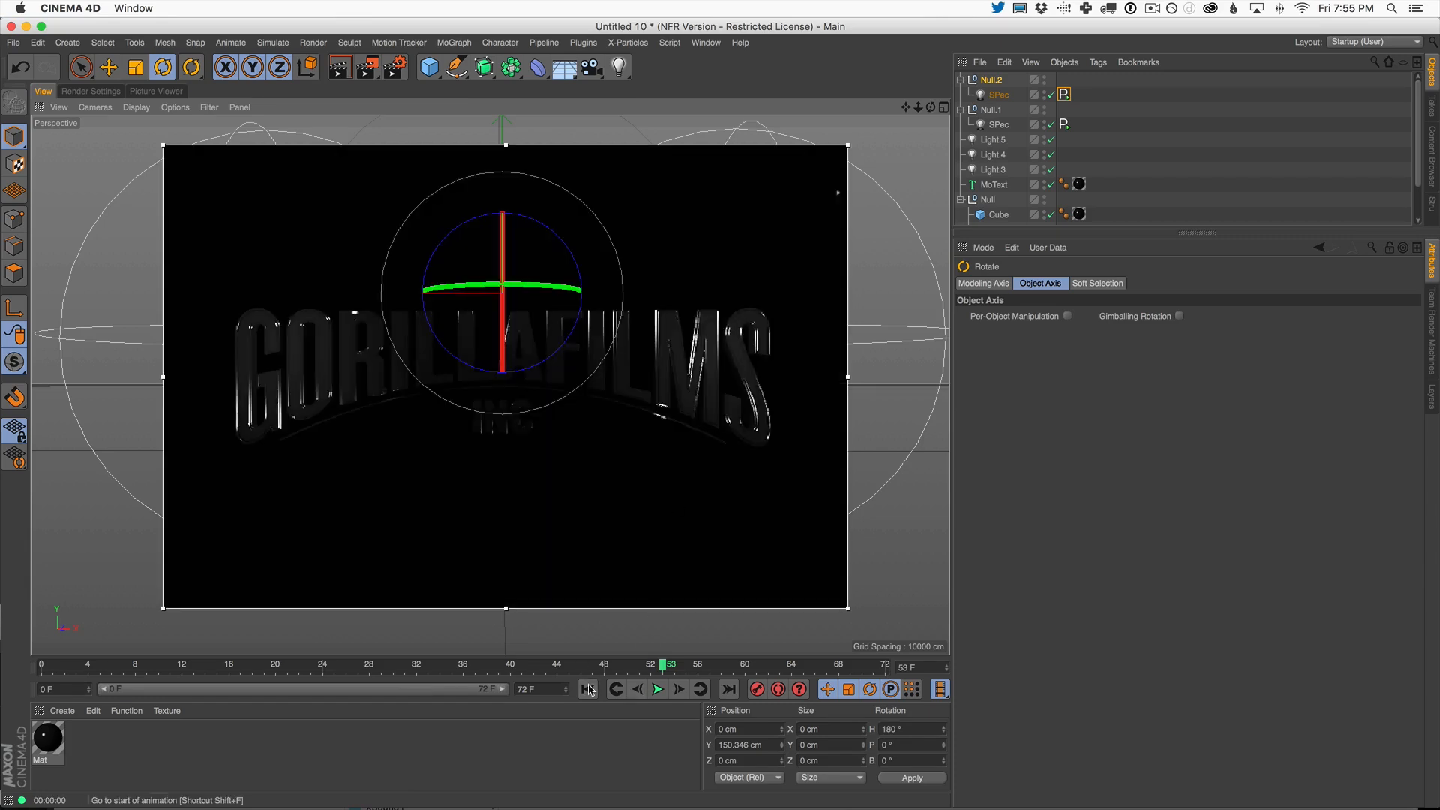
- Play the animation from the start to check the two SPec lights travelling in opposite directions, and stop playback
{"action": "left_click", "coordinate": [588, 690]}
{"action": "left_click", "coordinate": [659, 690]}
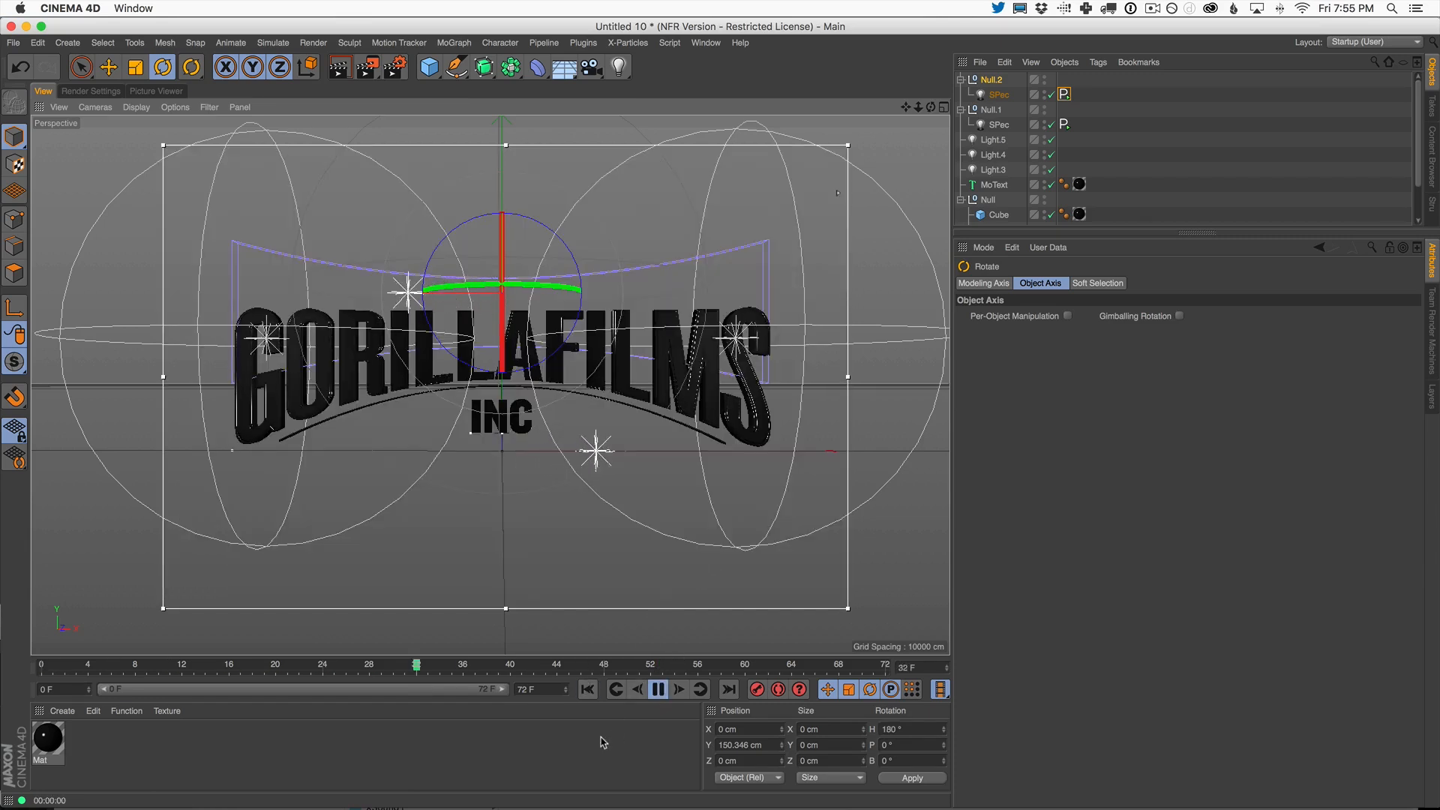
{"action": "left_click", "coordinate": [660, 690]}
- Duplicate Null.2 with its SPec light and rotate the copy to a bank of 90° so its light travels vertically
{"action": "key", "text": "super+c"}
{"action": "key", "text": "super+v"}
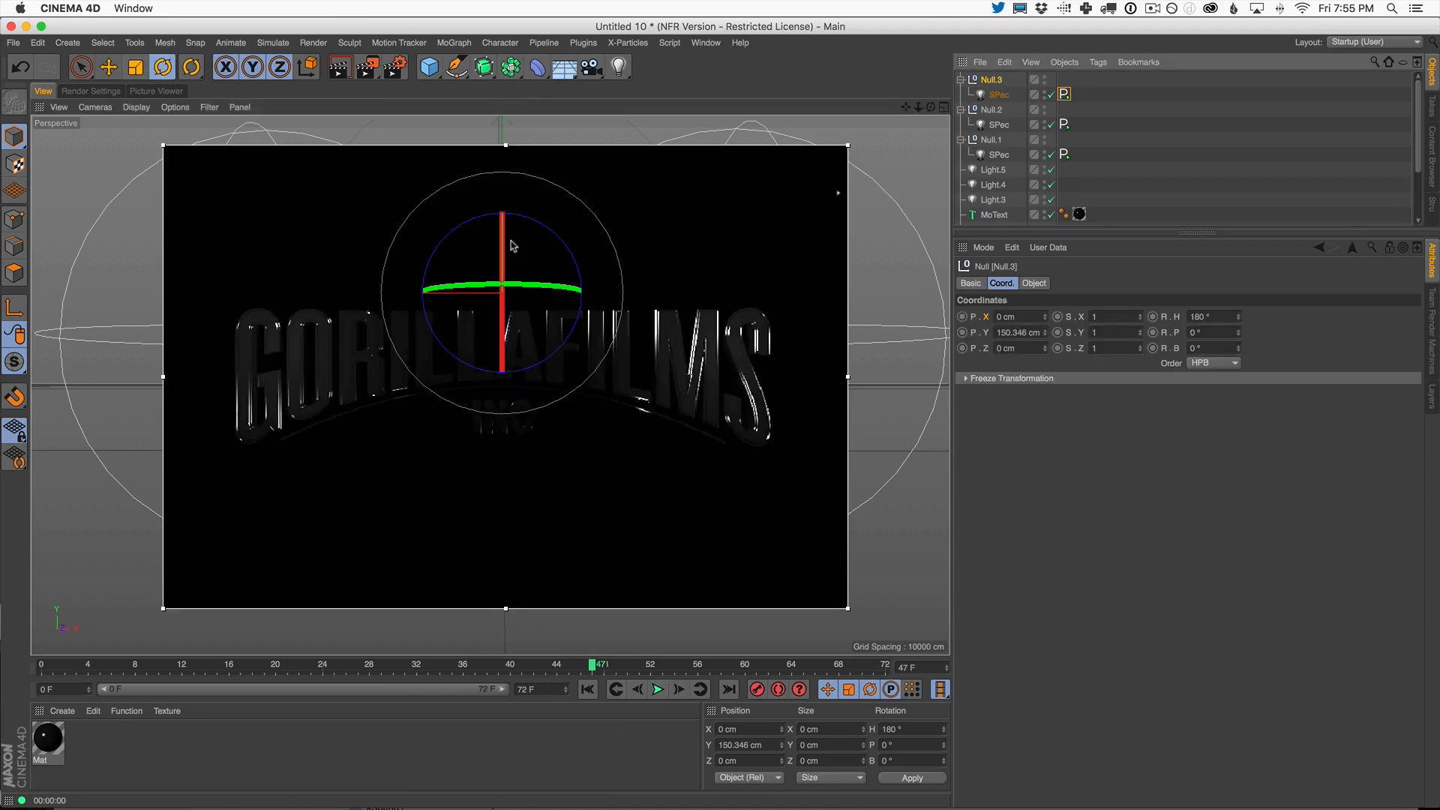
{"action": "left_click_drag", "start_coordinate": [562, 246], "coordinate": [429, 189]}
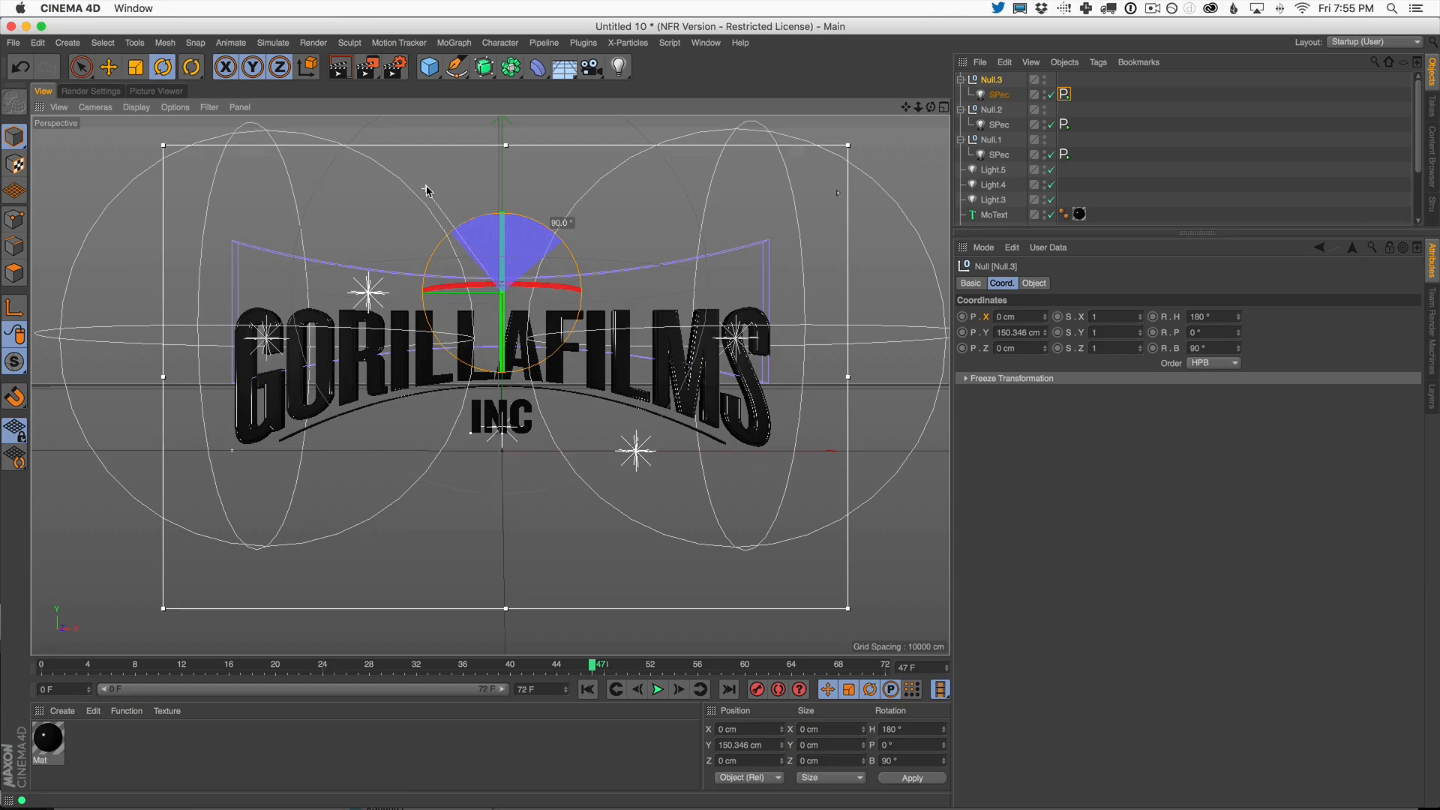
- Move Null.3 to about X -270 cm, beside the text's left end, and preview the animation with a viewport render
{"action": "key", "text": "e"}
{"action": "left_click_drag", "start_coordinate": [461, 294], "coordinate": [178, 294]}
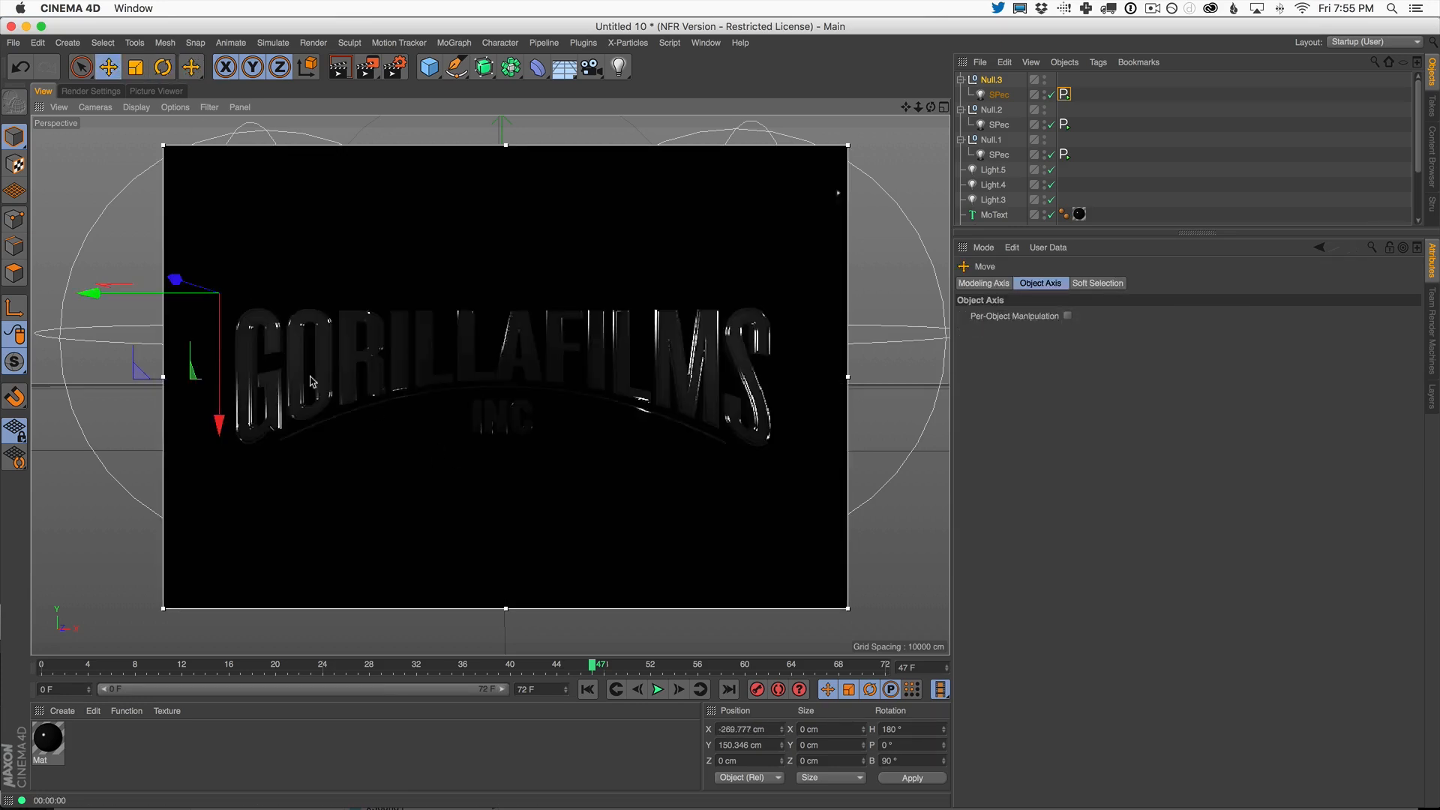
{"action": "left_click", "coordinate": [657, 689]}
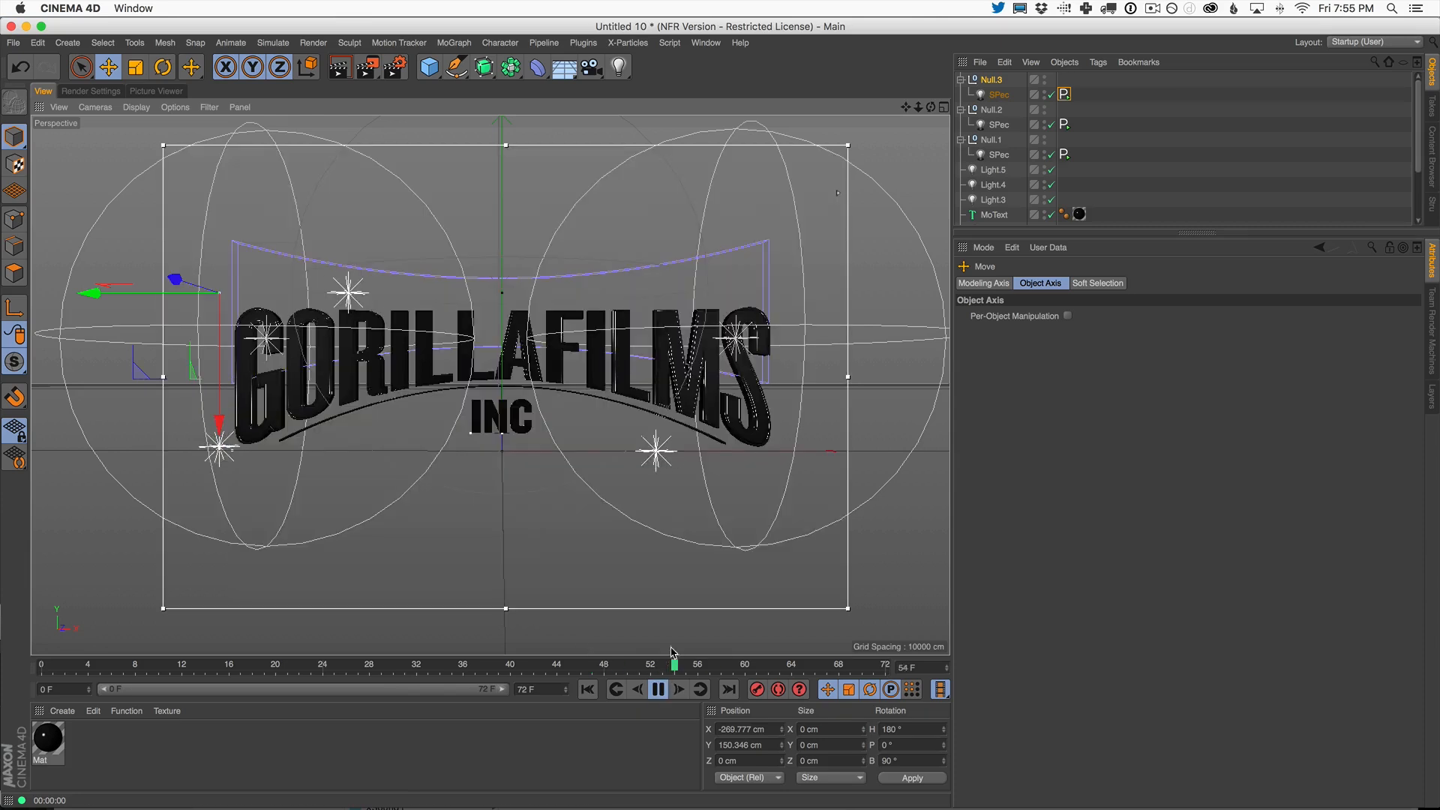
{"action": "left_click", "coordinate": [340, 66]}
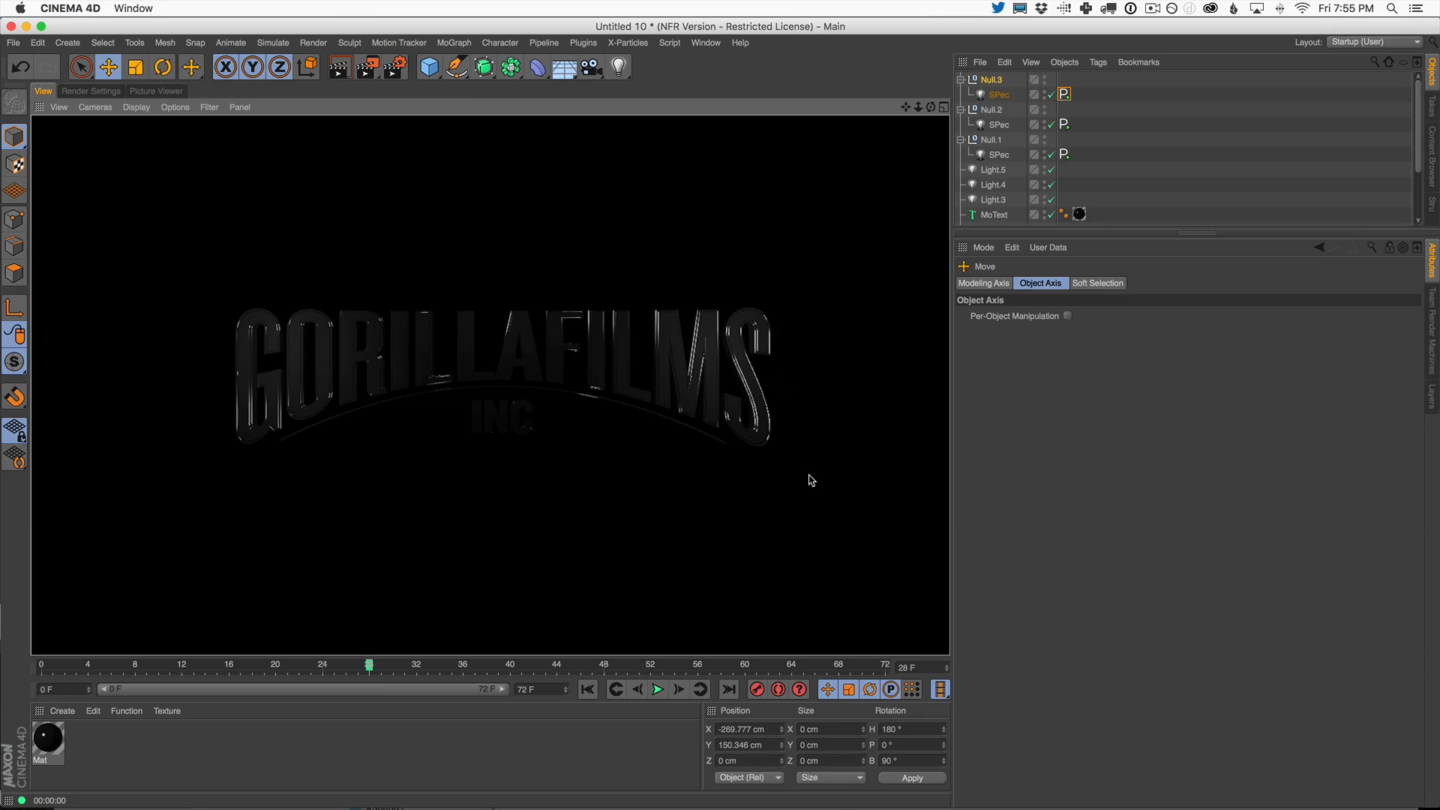
- Raise the intensity of all three SPec lights together to about 309% and render the view
{"action": "left_click", "coordinate": [1000, 125], "text": "shift"}
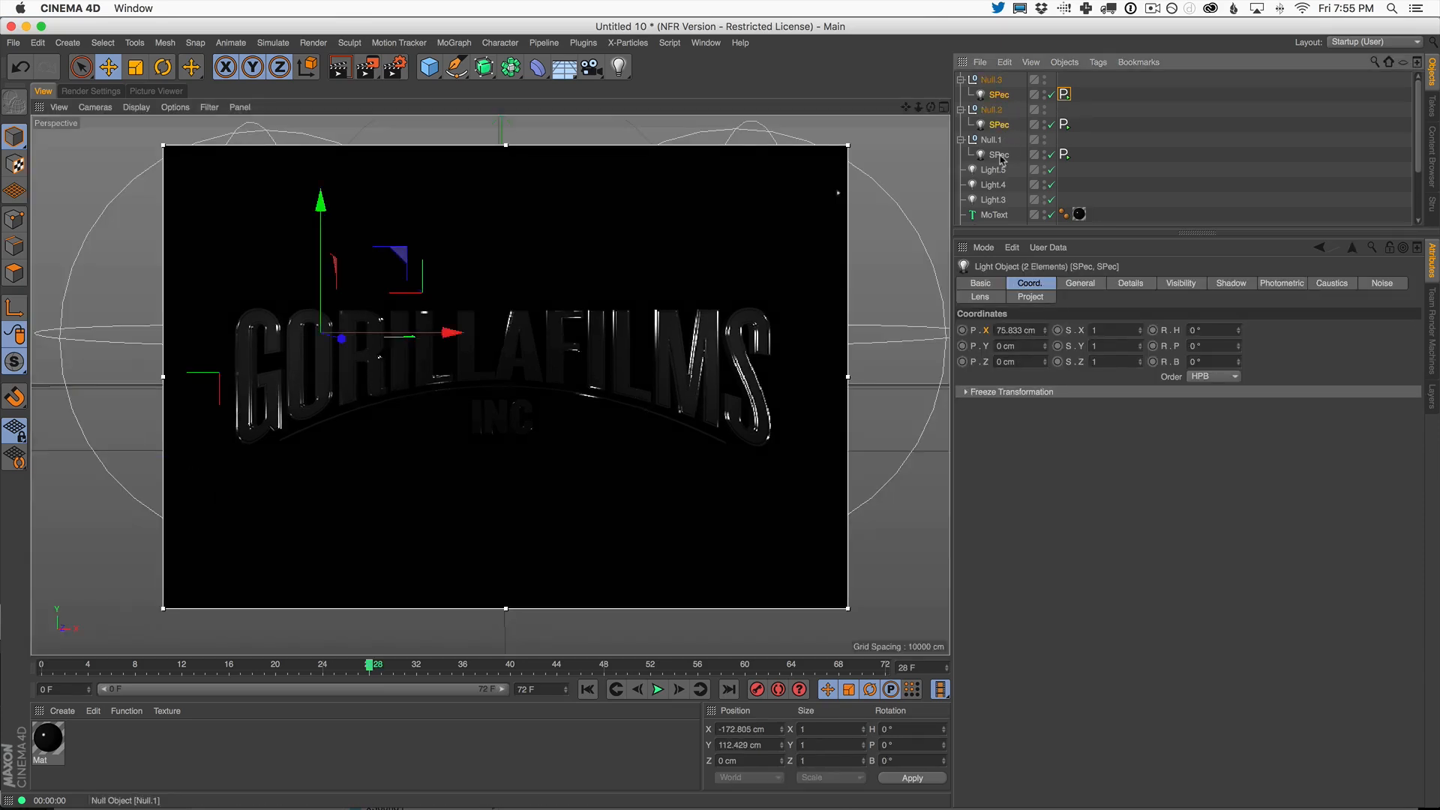
{"action": "left_click", "coordinate": [1001, 156], "text": "shift"}
{"action": "left_click", "coordinate": [1078, 285]}
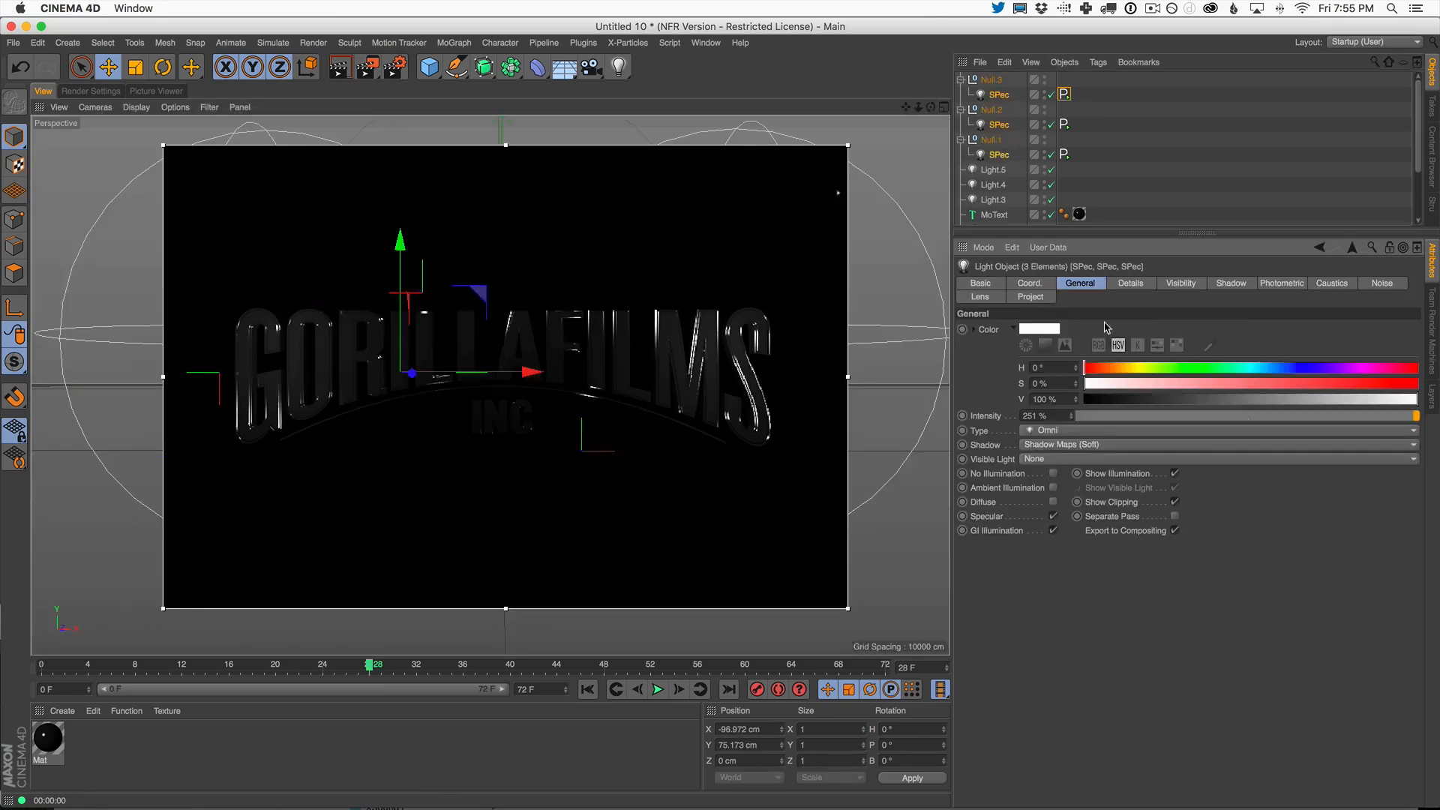
{"action": "left_click_drag", "start_coordinate": [1071, 421], "coordinate": [1079, 400]}
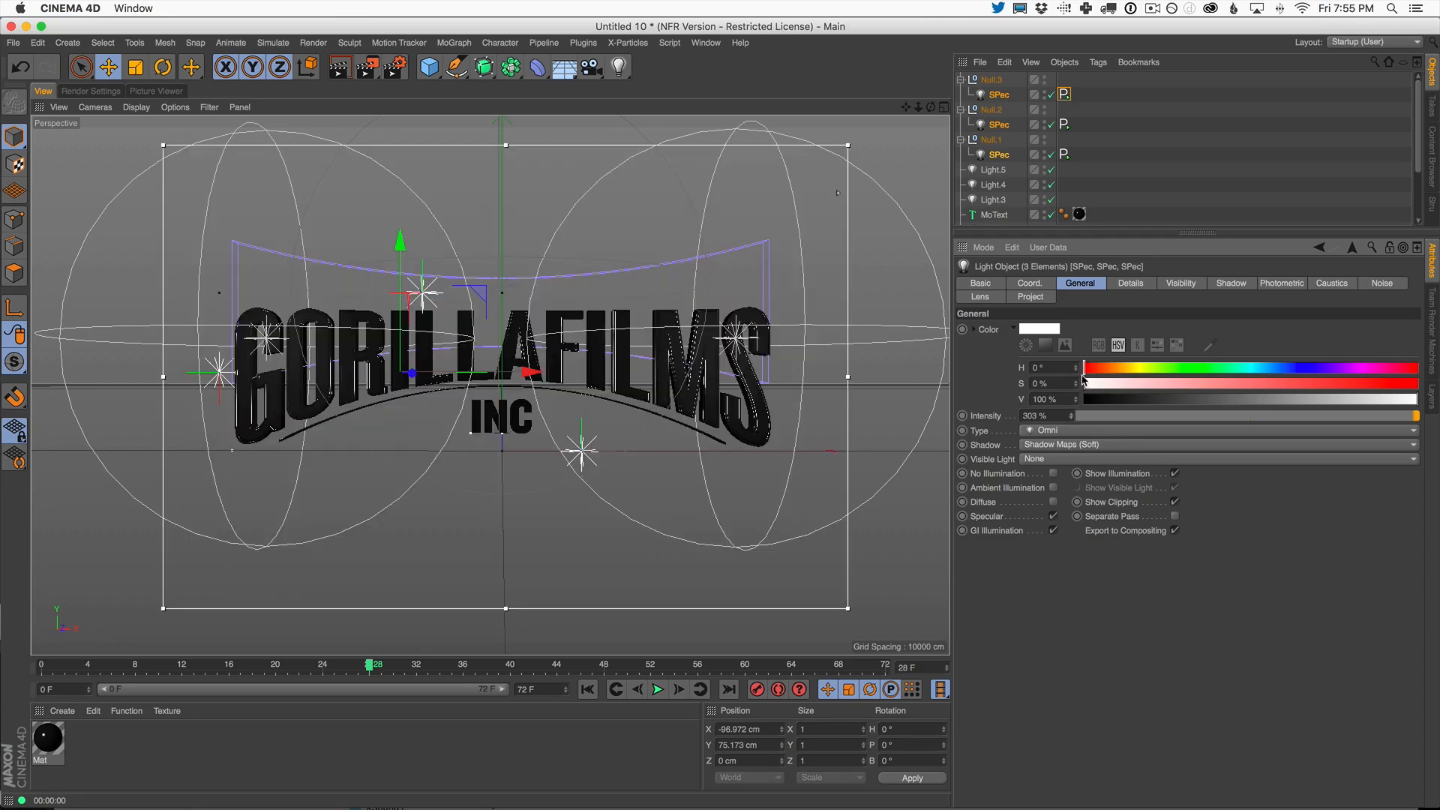
{"action": "key", "text": "ctrl+r"}
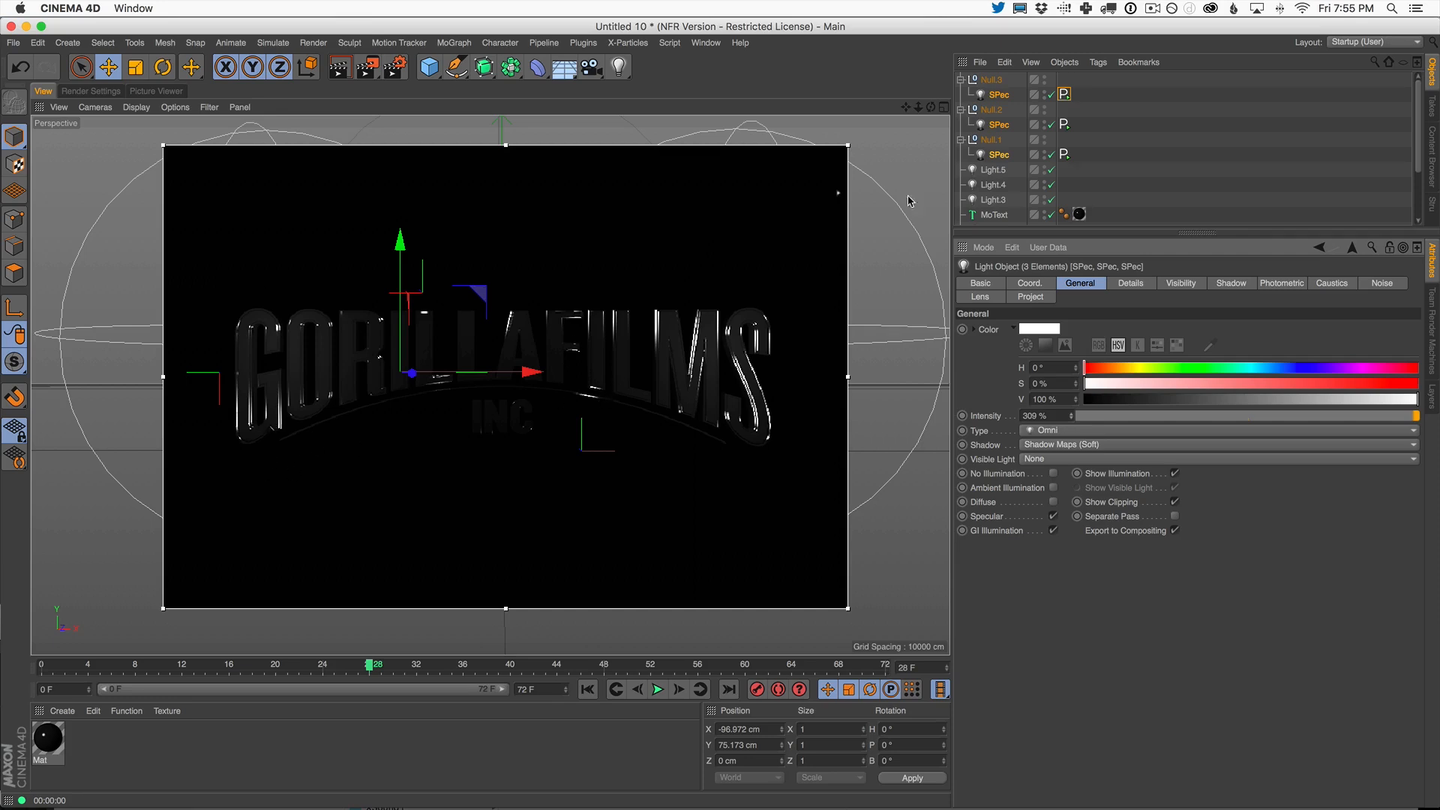
- Duplicate Null.3 with its SPec light and move the copy to about X 265 cm, Y 197 cm
{"action": "left_click", "coordinate": [992, 80]}
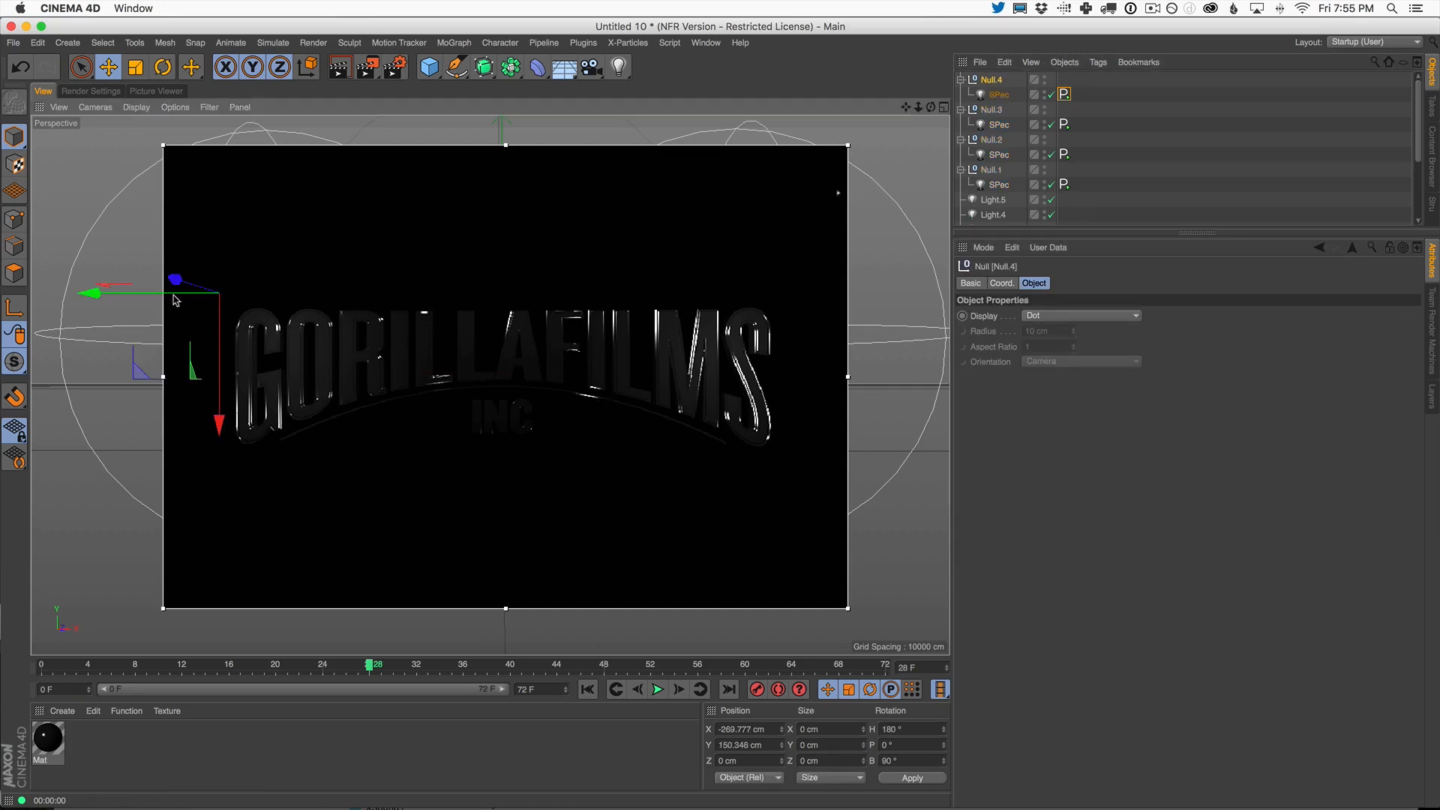
{"action": "left_click_drag", "start_coordinate": [135, 292], "coordinate": [746, 305], "text": "ctrl"}
{"action": "left_click_drag", "start_coordinate": [784, 427], "coordinate": [789, 376]}
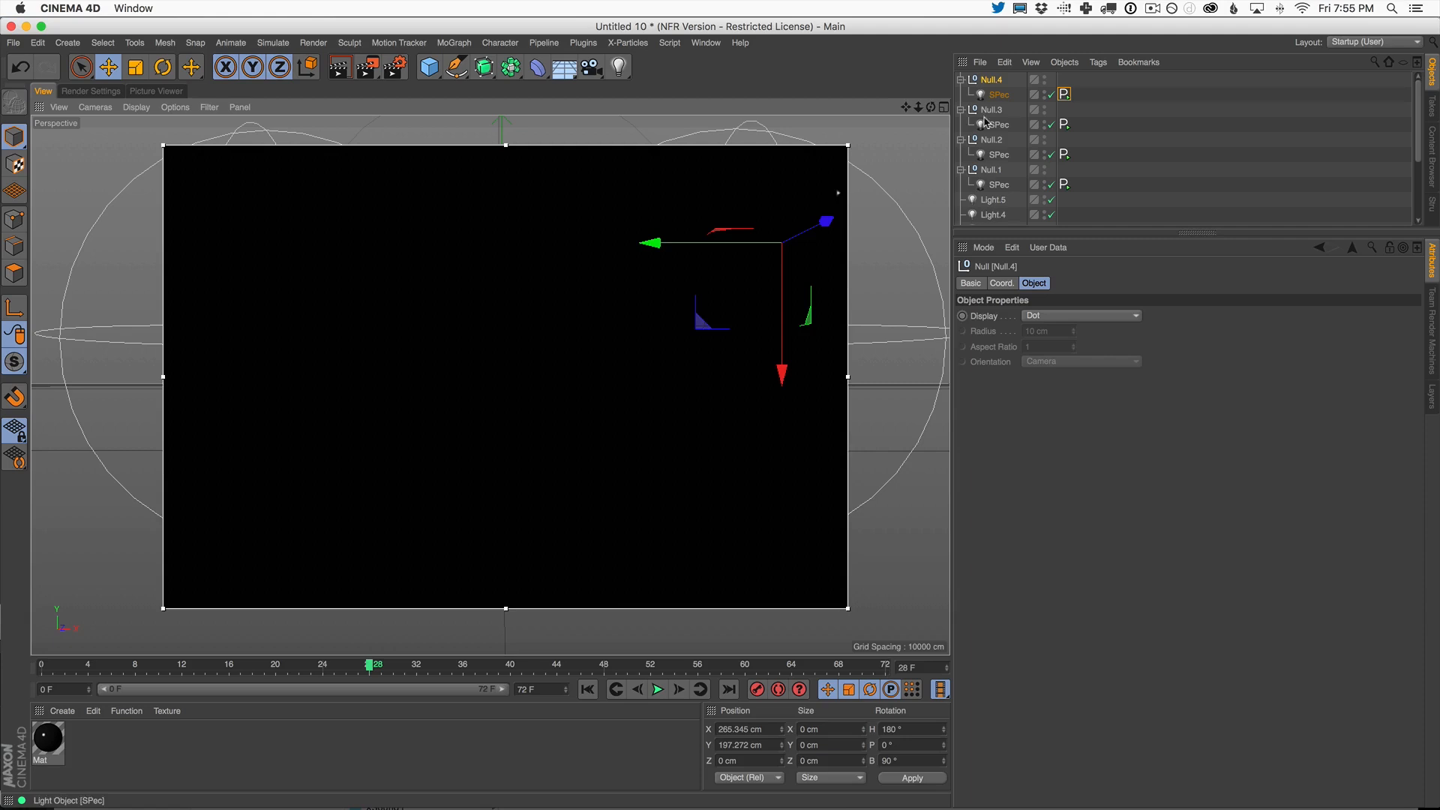
- Set the Position X end value to 300 cm in the Signal tag of Null.4's SPec light, and scrub to frame 72
{"action": "left_click", "coordinate": [1026, 94]}
{"action": "left_click", "coordinate": [1065, 94]}
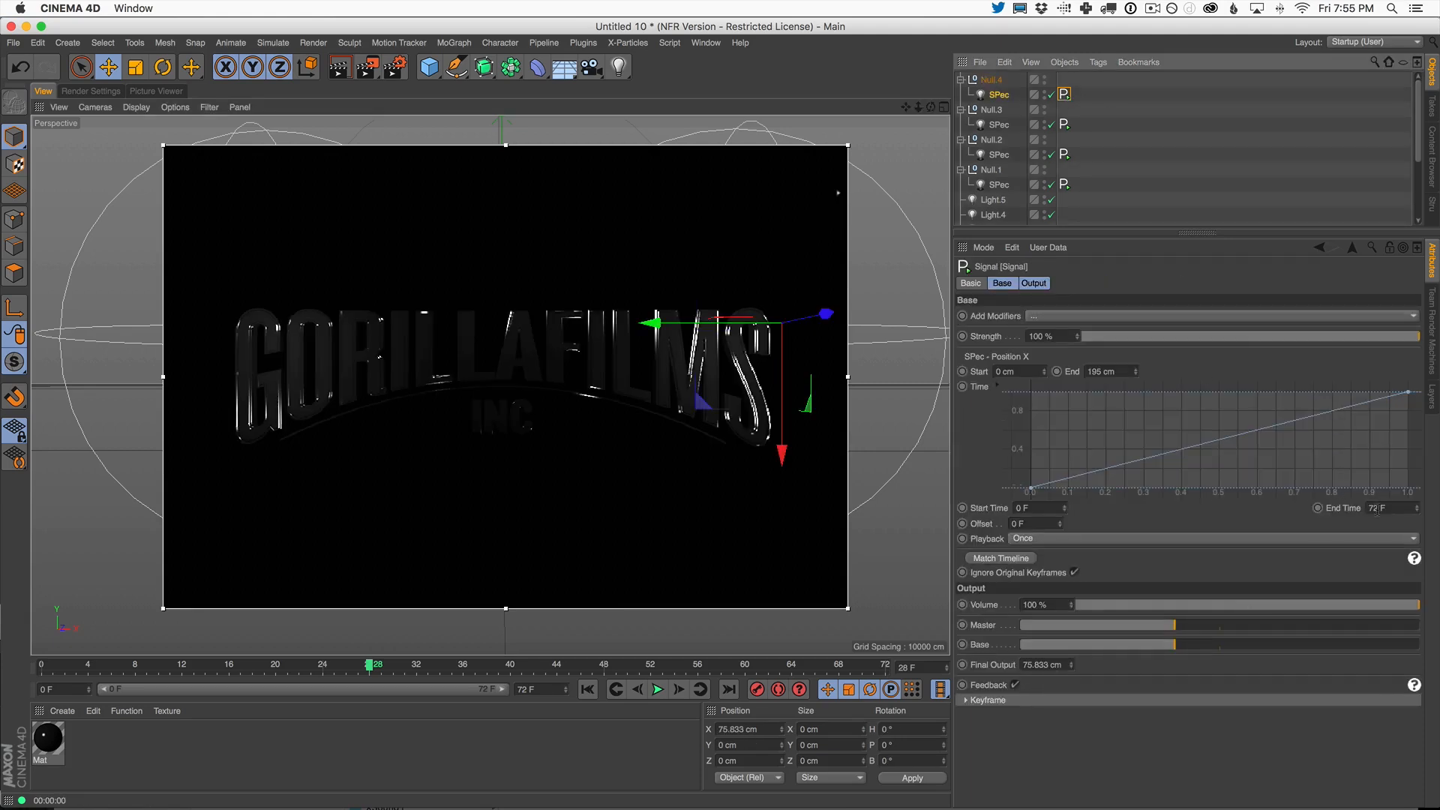
{"action": "left_click_drag", "start_coordinate": [1137, 372], "coordinate": [1148, 294]}
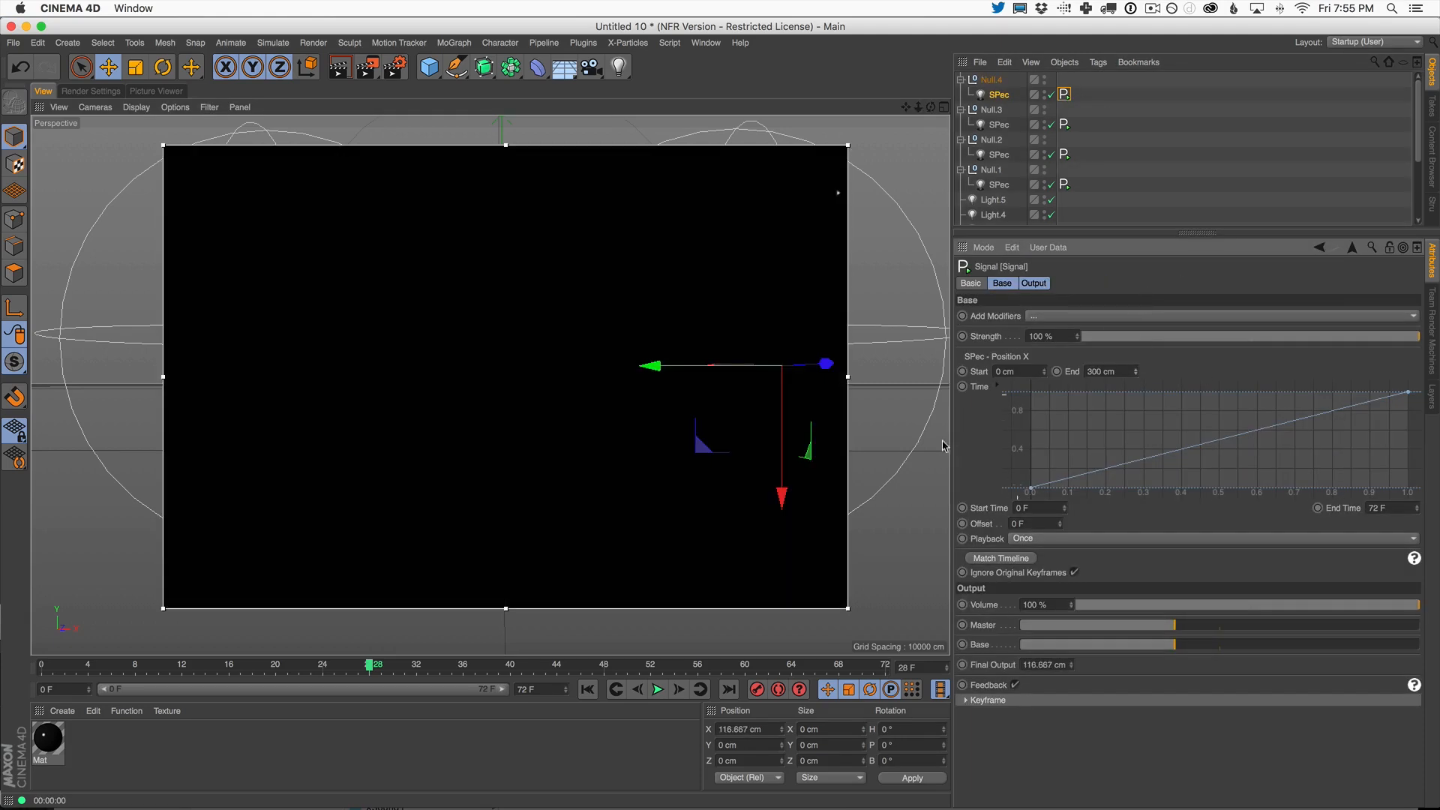
{"action": "left_click_drag", "start_coordinate": [370, 666], "coordinate": [970, 588]}
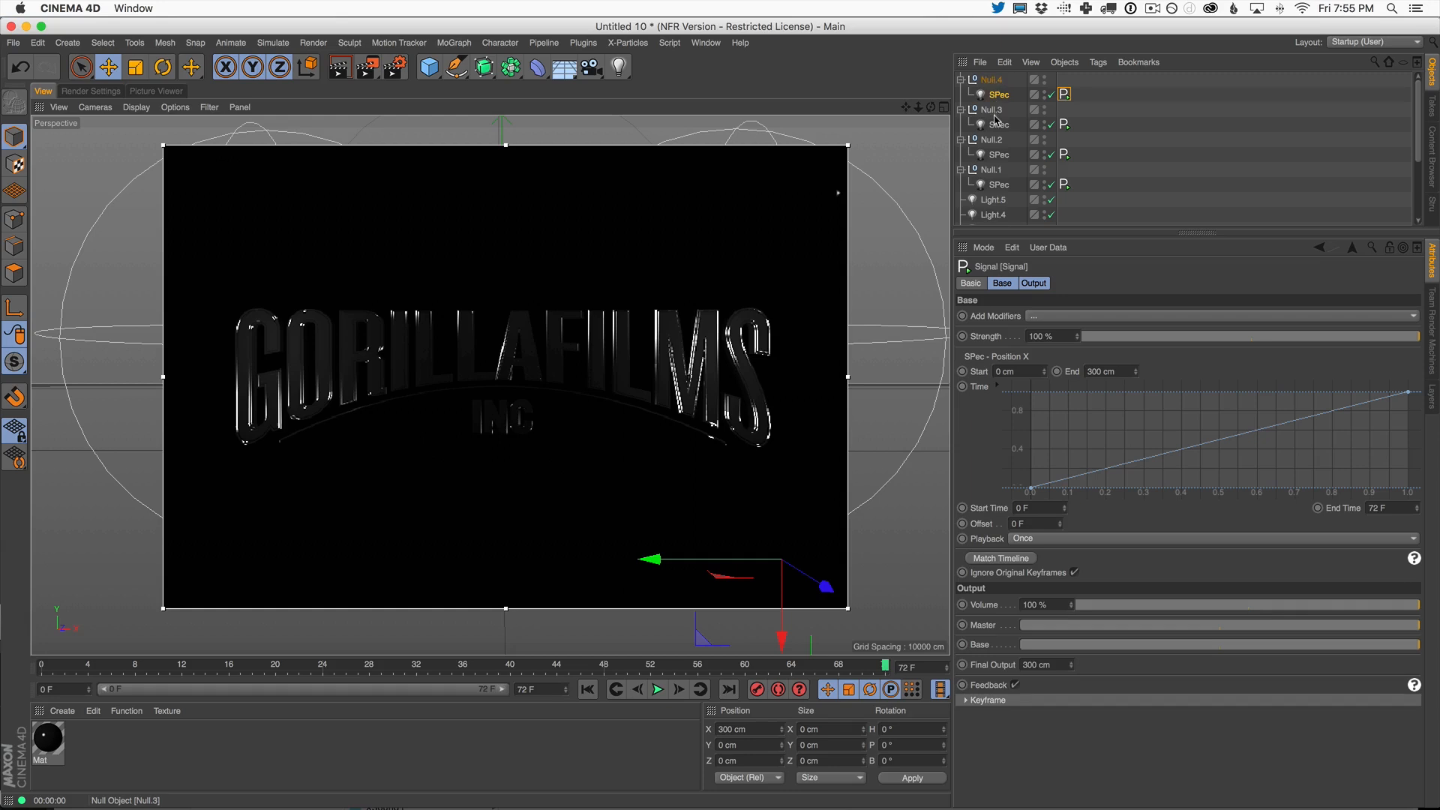
- Duplicate Null.1 with its SPec light, keep the copy unparented above Null.4, and move it to about X -231 cm
{"action": "left_click", "coordinate": [991, 170]}
{"action": "key", "text": "super+c"}
{"action": "key", "text": "super+v"}
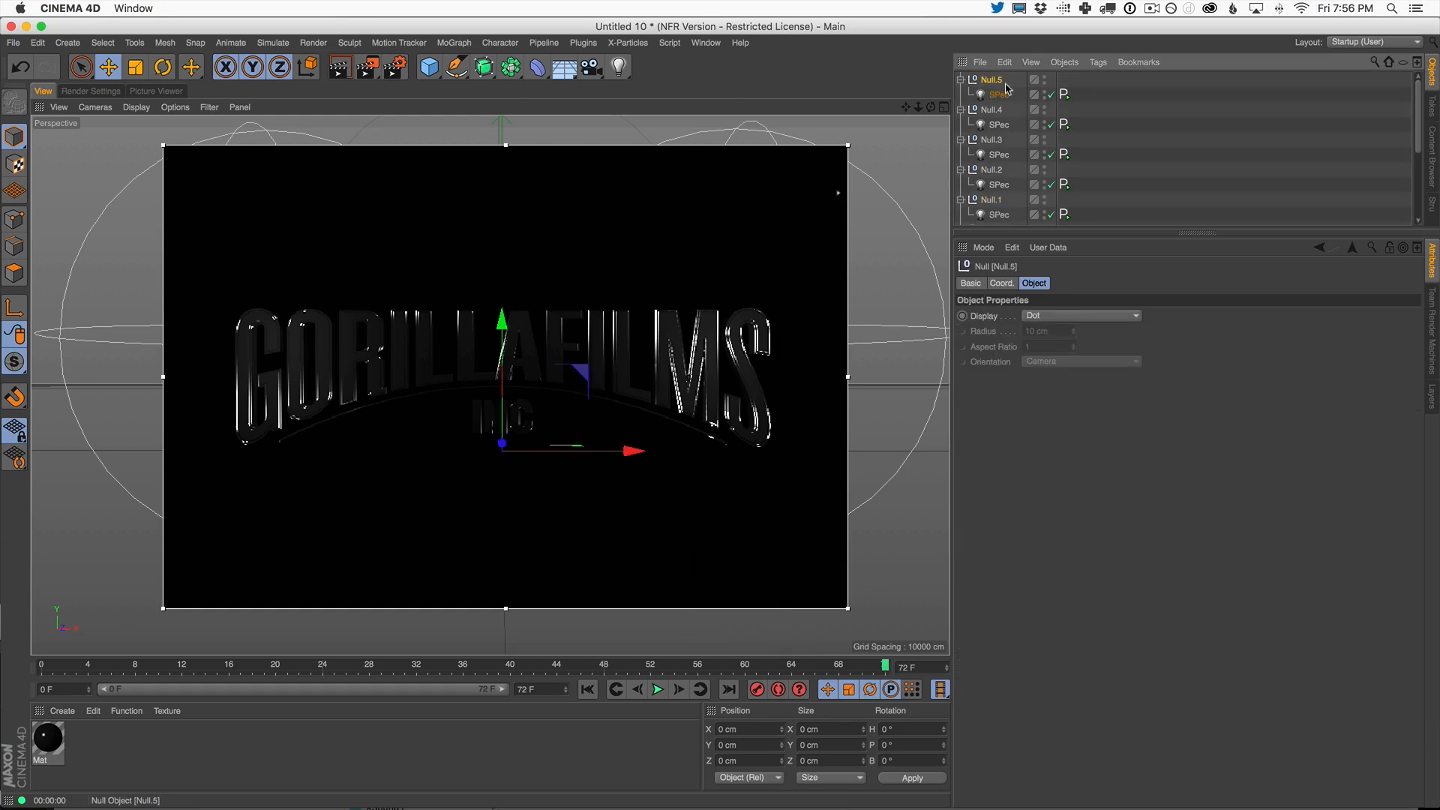
{"action": "left_click_drag", "start_coordinate": [991, 190], "coordinate": [1017, 194]}
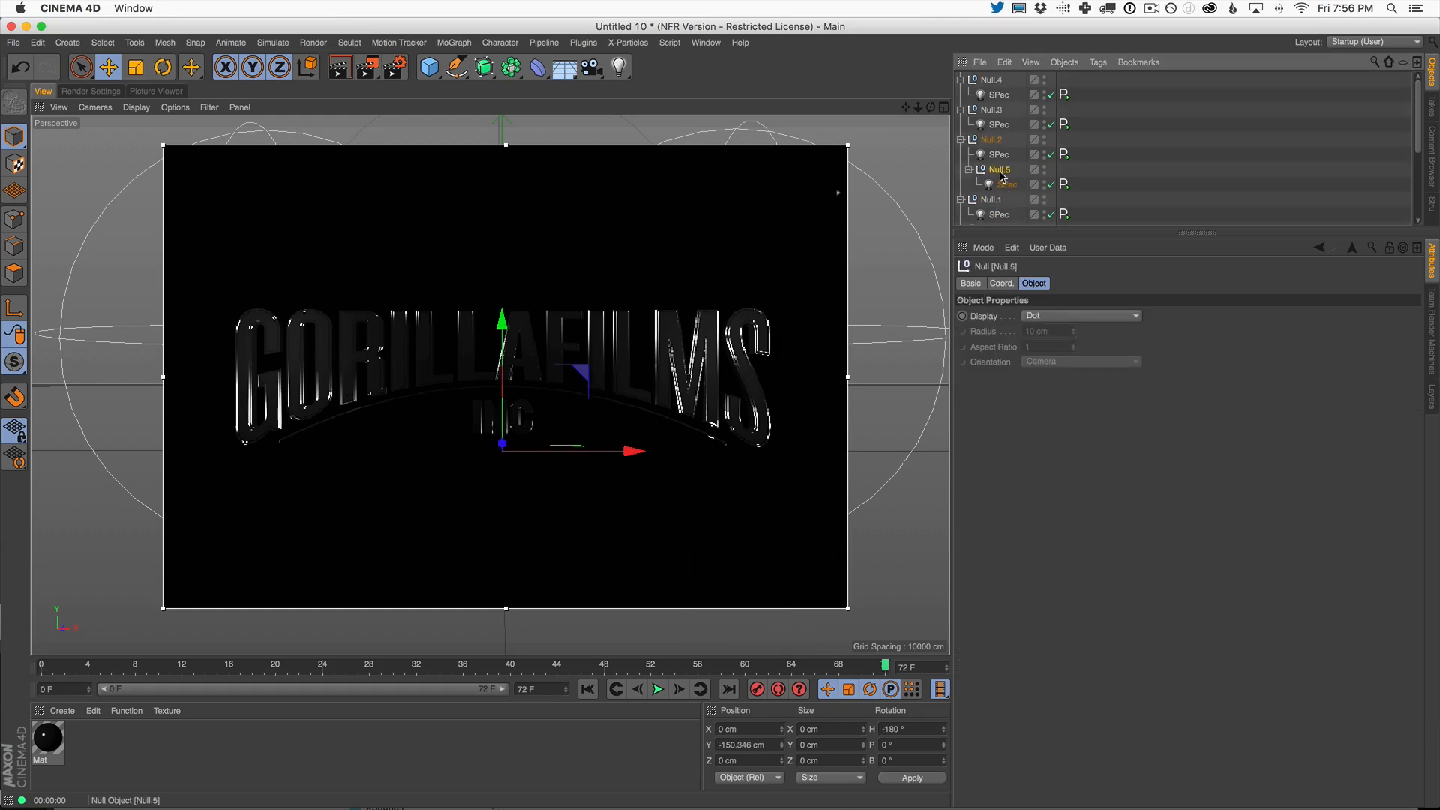
{"action": "left_click_drag", "start_coordinate": [993, 75], "coordinate": [997, 79]}
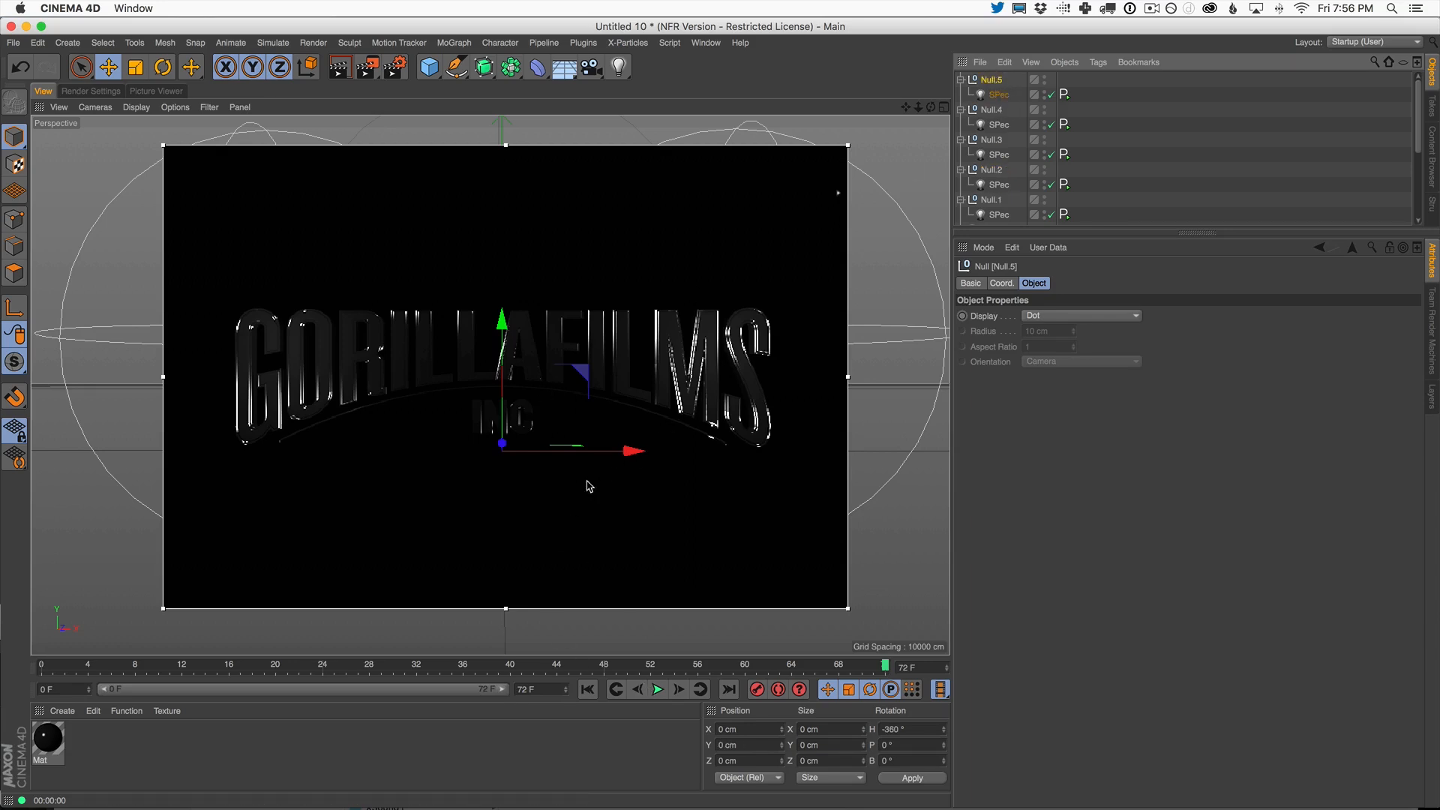
{"action": "left_click_drag", "start_coordinate": [634, 454], "coordinate": [392, 452]}
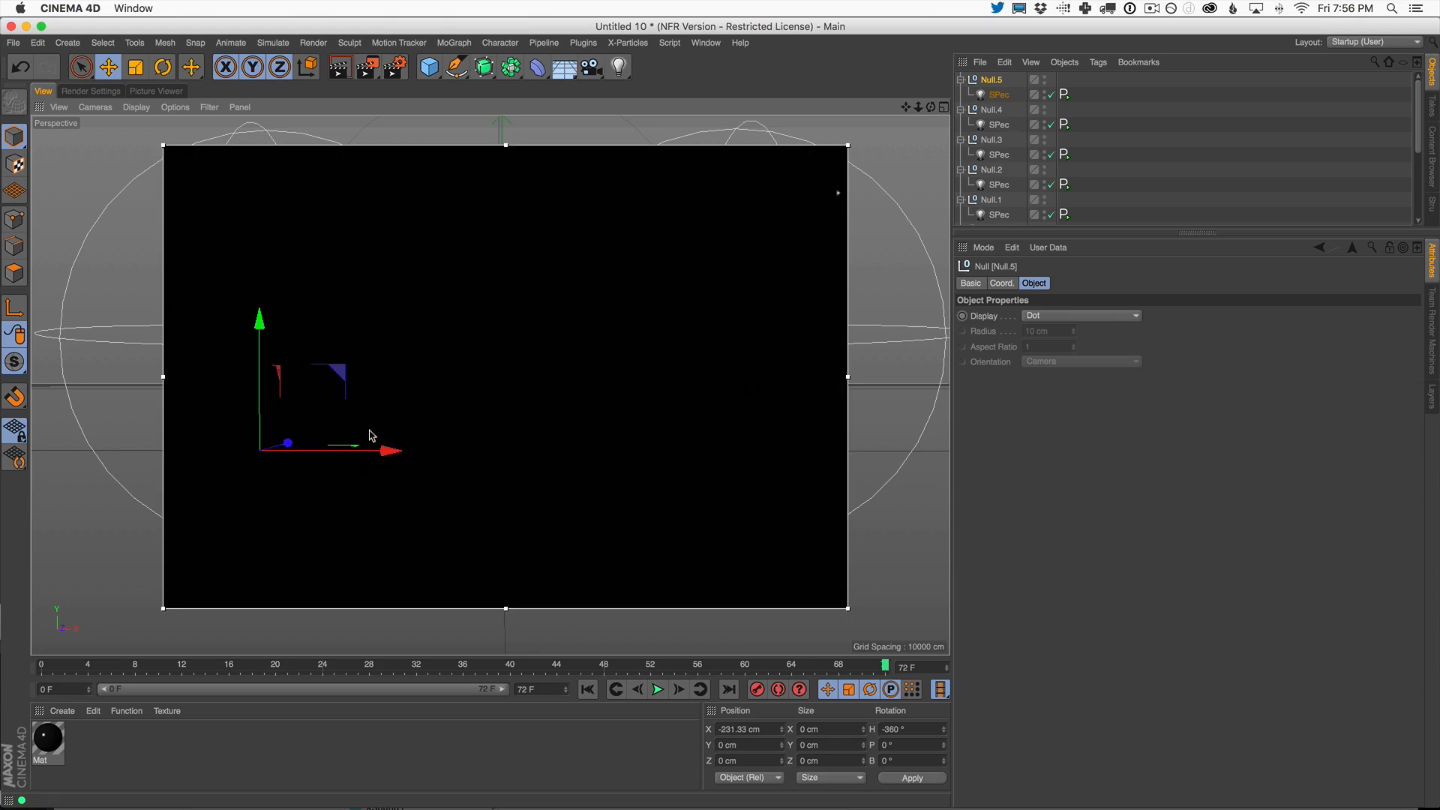
- Move Null.5 down and forward to about Y -25.79 cm and Z -34.42 cm
{"action": "left_click_drag", "start_coordinate": [258, 326], "coordinate": [258, 353]}
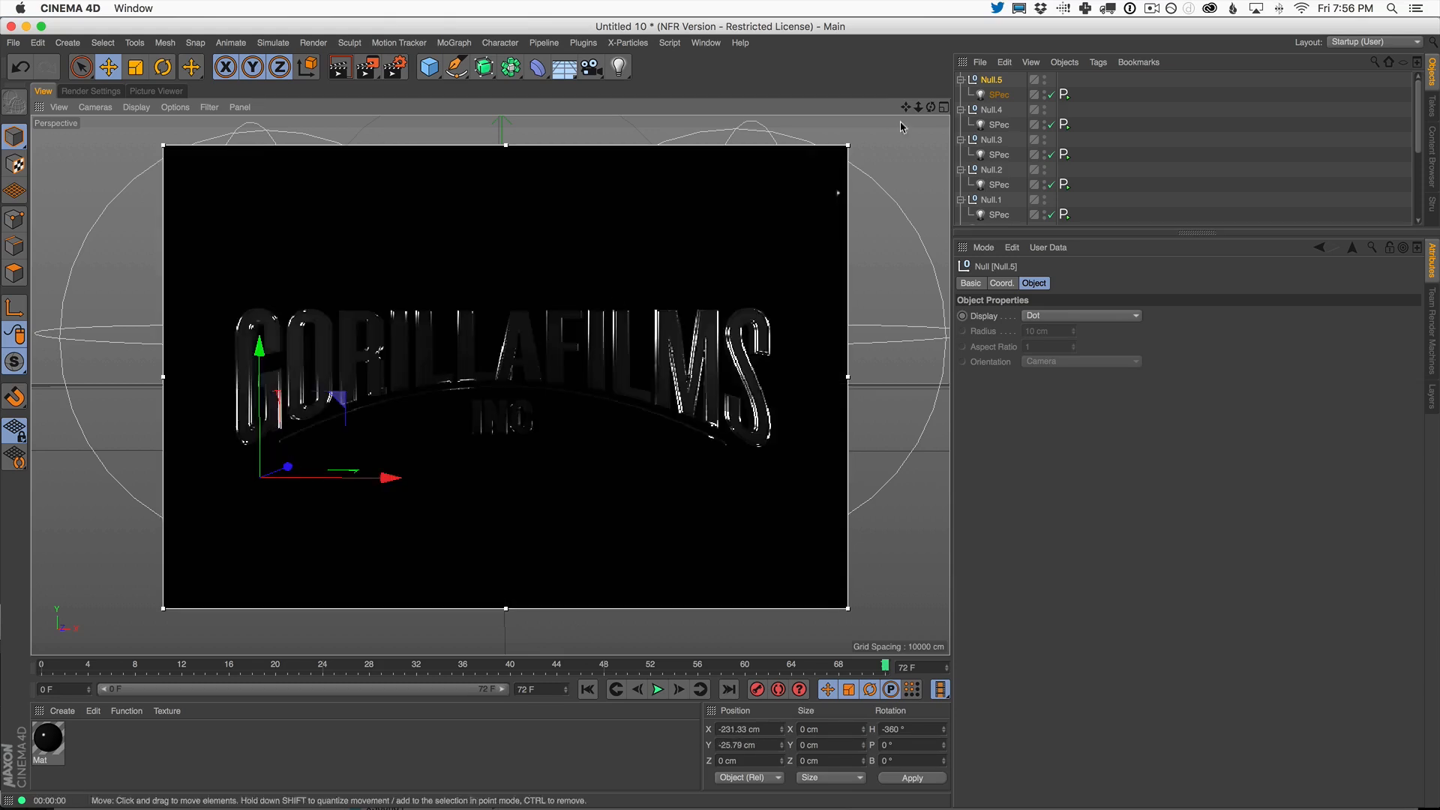
{"action": "left_click", "coordinate": [943, 109]}
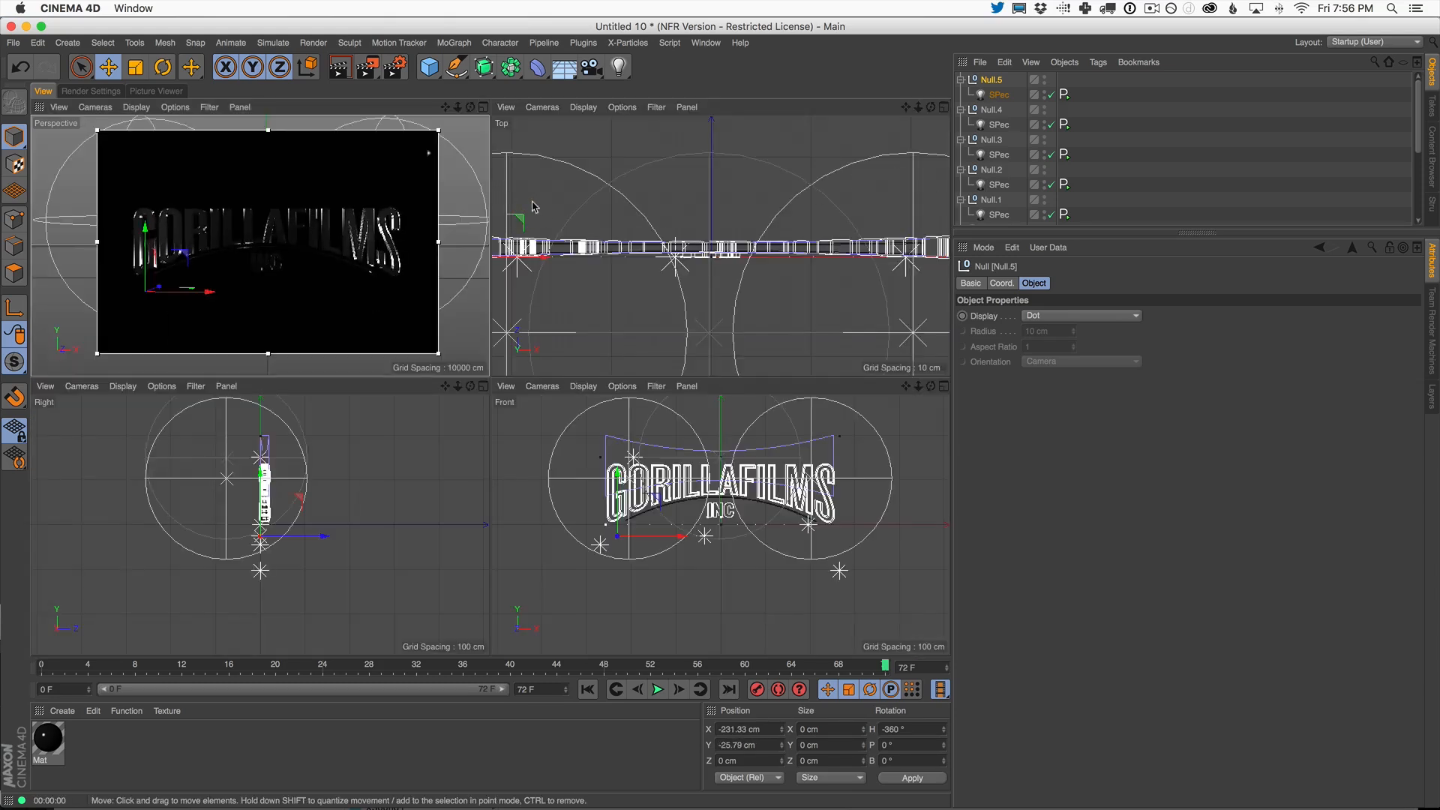
{"action": "scroll", "coordinate": [598, 205], "scroll_direction": "down", "scroll_amount": 5}
{"action": "left_click_drag", "start_coordinate": [640, 177], "coordinate": [642, 191]}
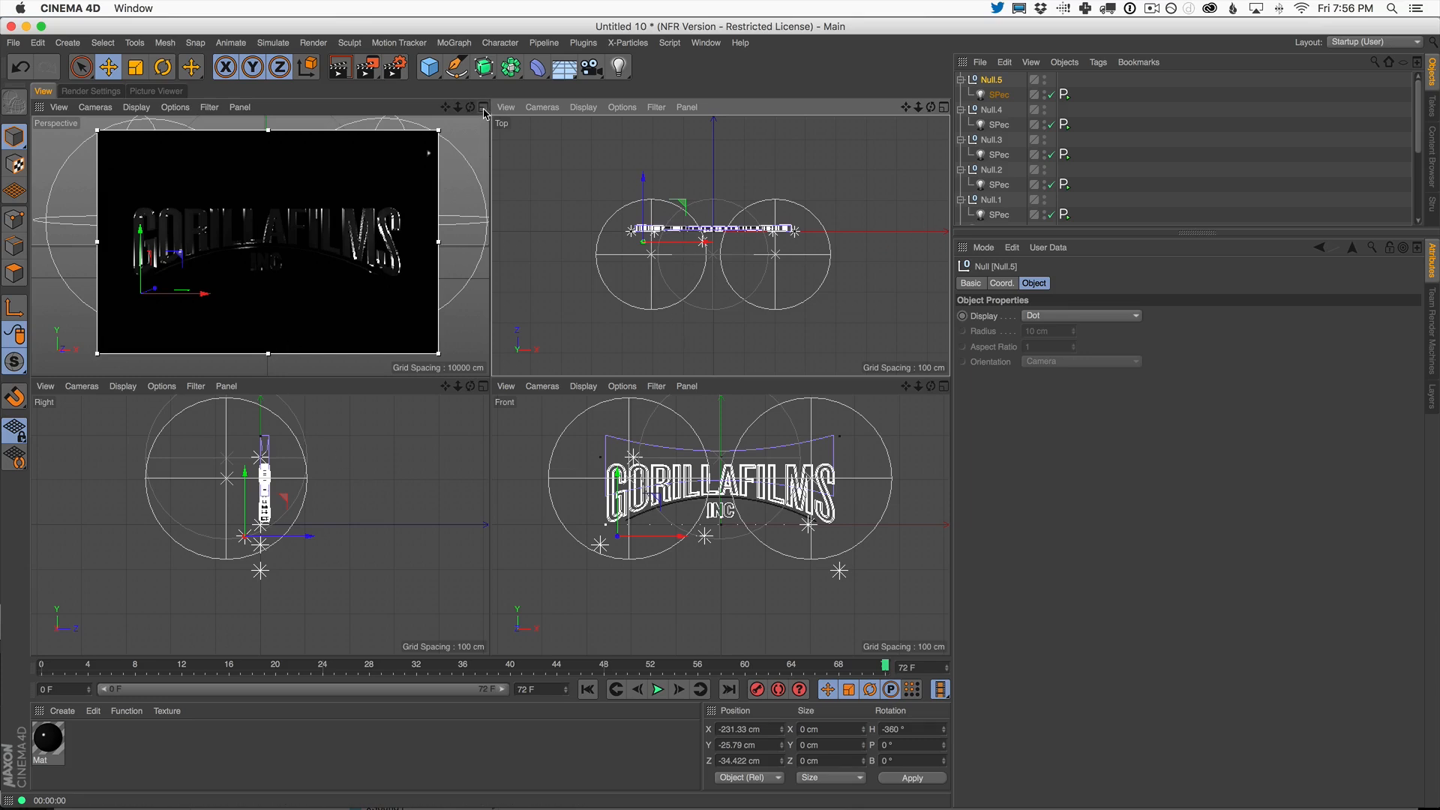
- Adjust the logo material's default specular to 21% width, -6% falloff and 18% inner width
{"action": "left_click", "coordinate": [46, 742]}
{"action": "double_click", "coordinate": [45, 741]}
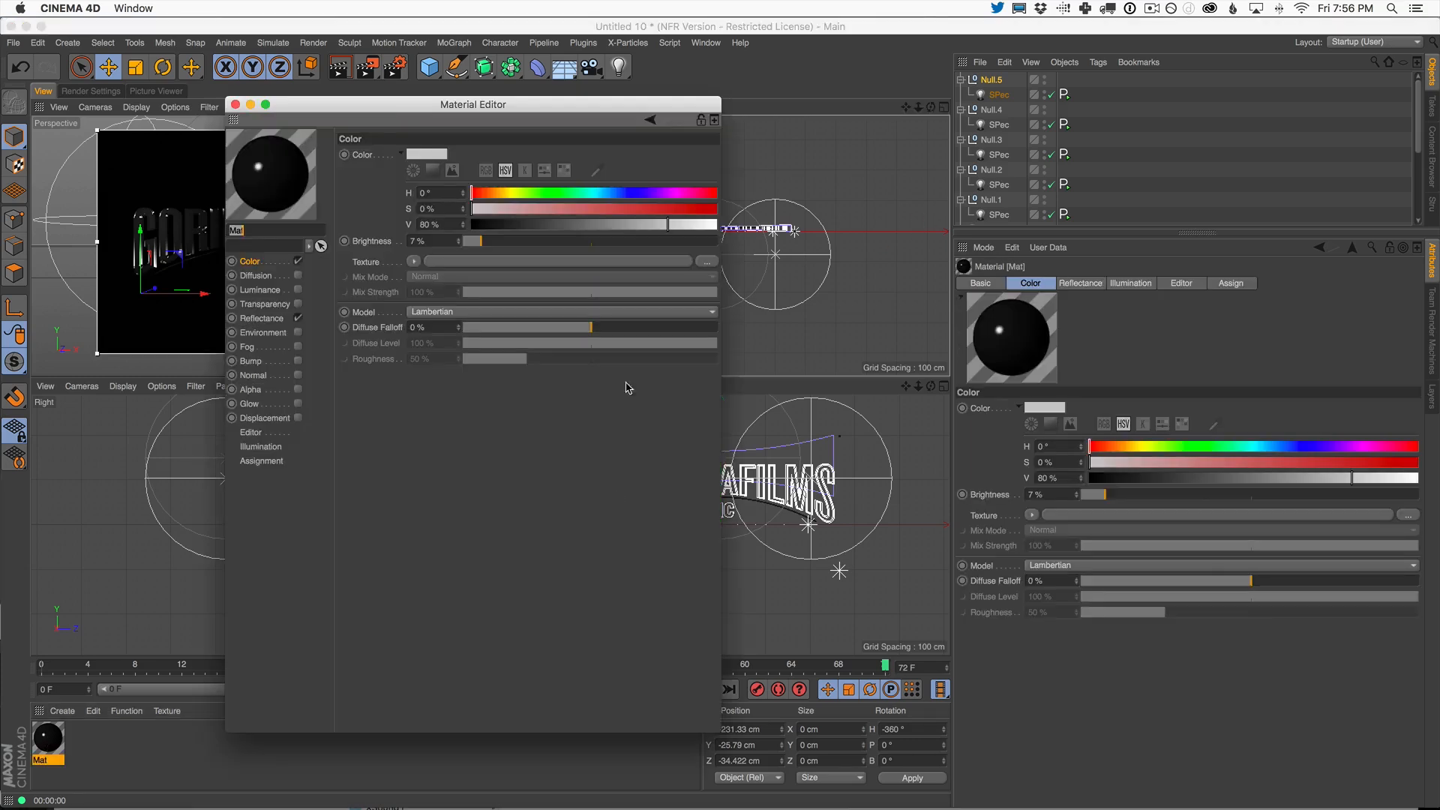
{"action": "left_click_drag", "start_coordinate": [351, 102], "coordinate": [820, 139]}
{"action": "left_click", "coordinate": [484, 108]}
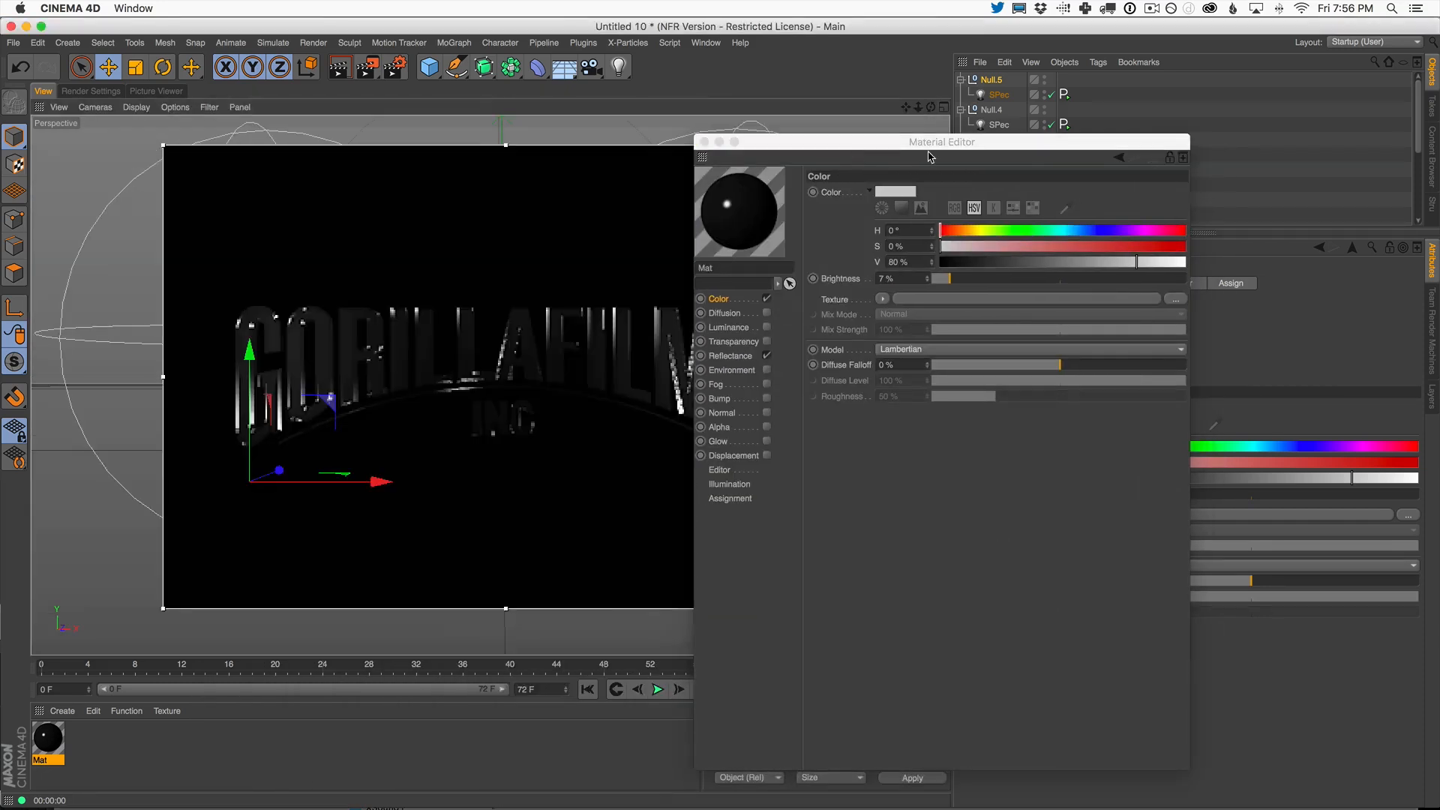
{"action": "left_click_drag", "start_coordinate": [969, 144], "coordinate": [1145, 154]}
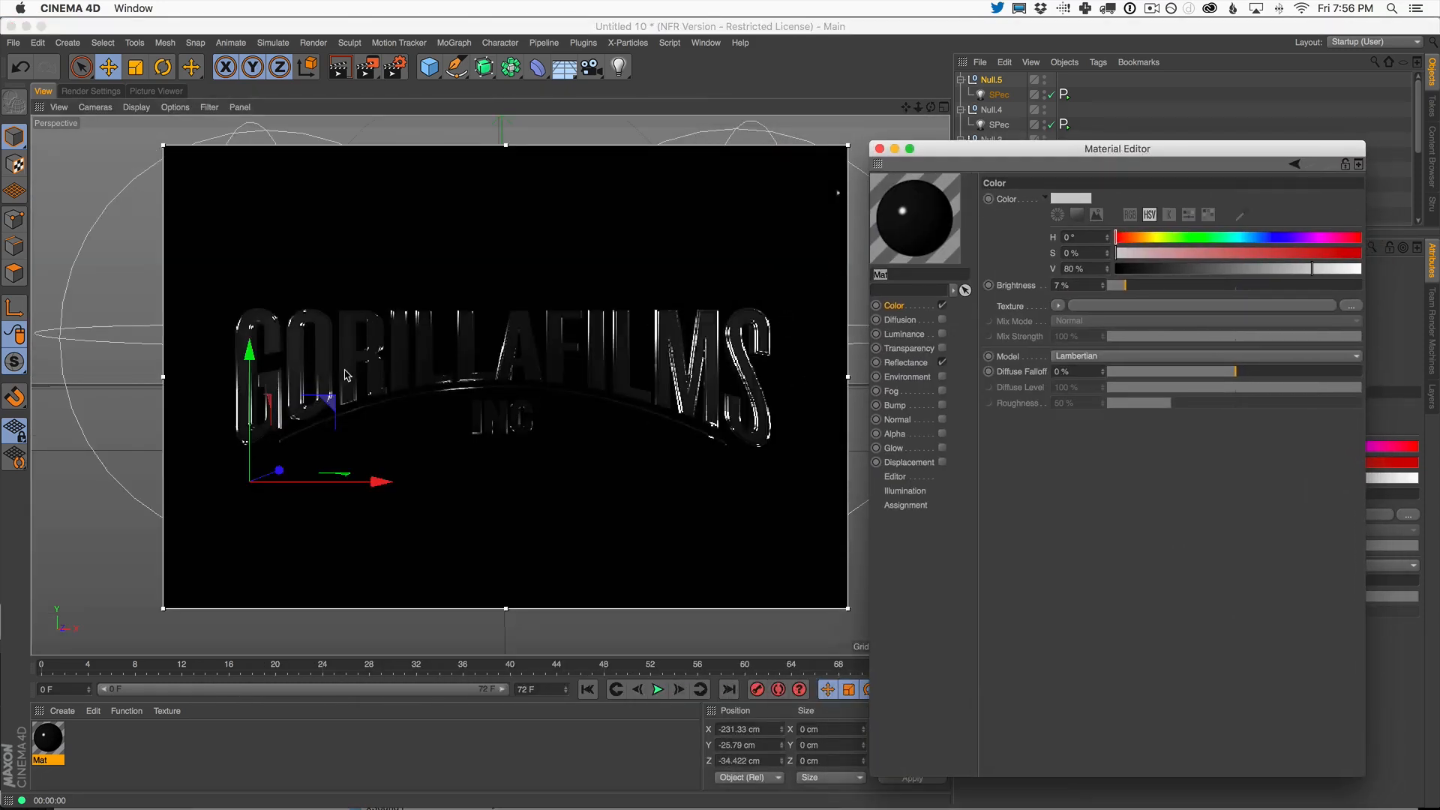
{"action": "left_click", "coordinate": [921, 363]}
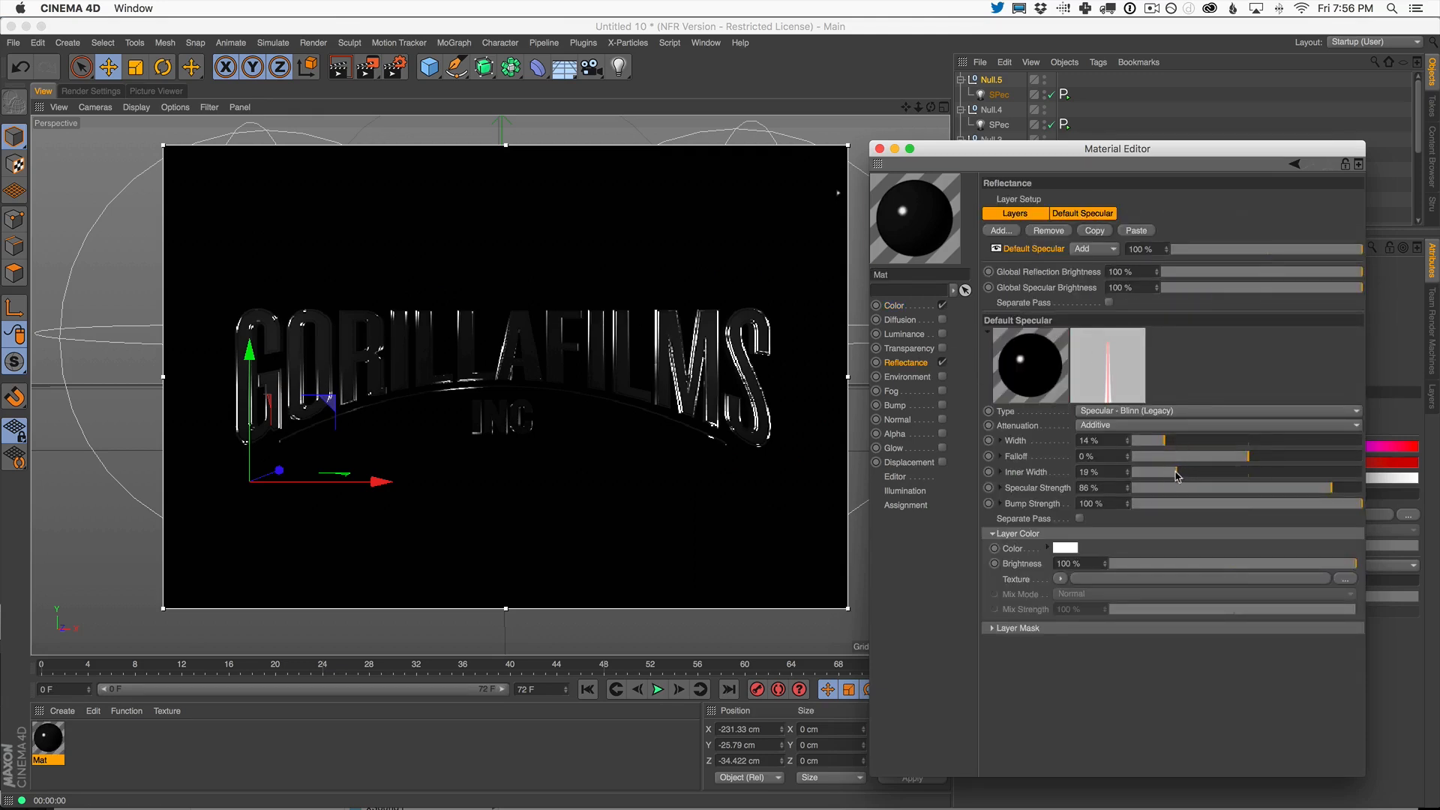
{"action": "left_click_drag", "start_coordinate": [1177, 476], "coordinate": [1174, 473]}
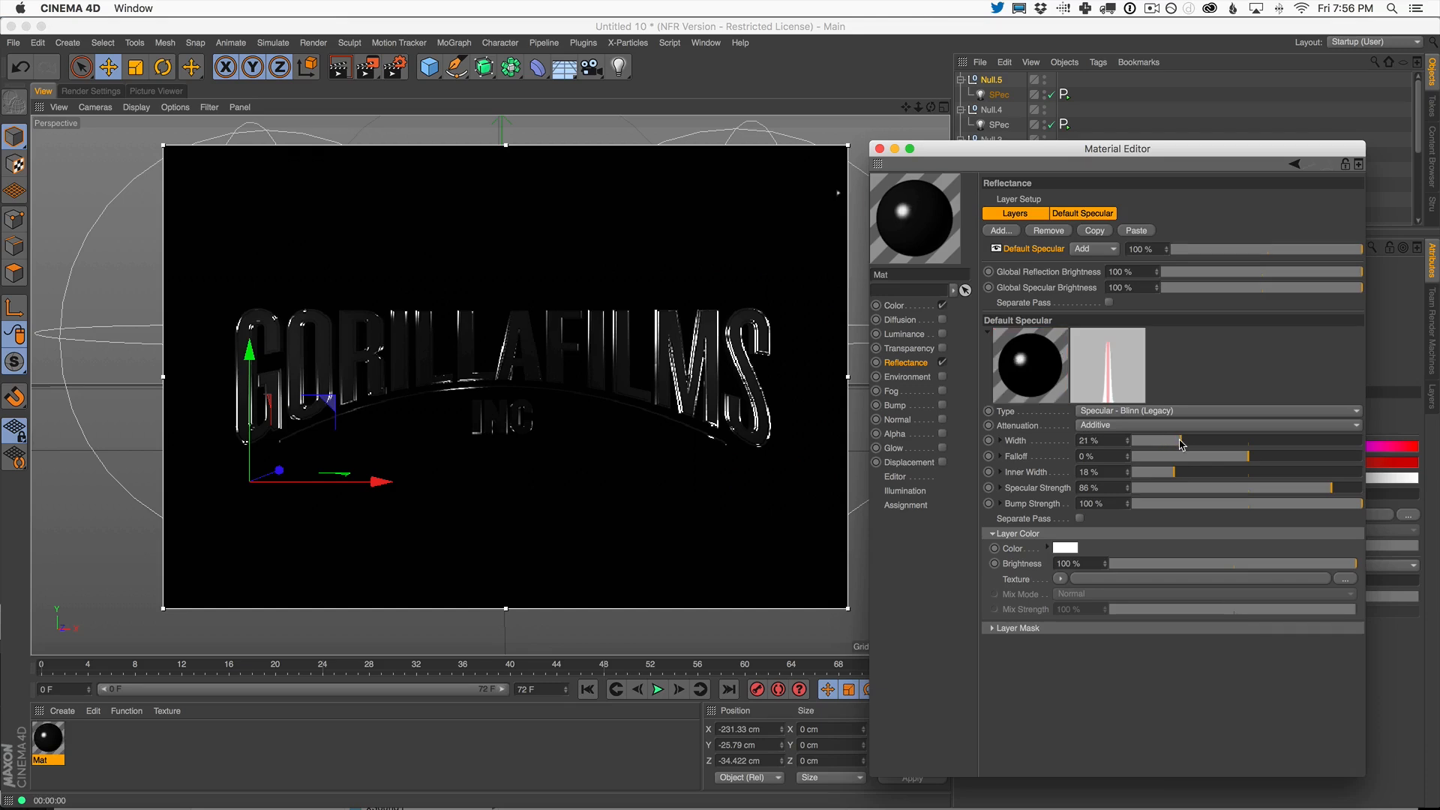
{"action": "left_click_drag", "start_coordinate": [1261, 461], "coordinate": [1238, 457]}
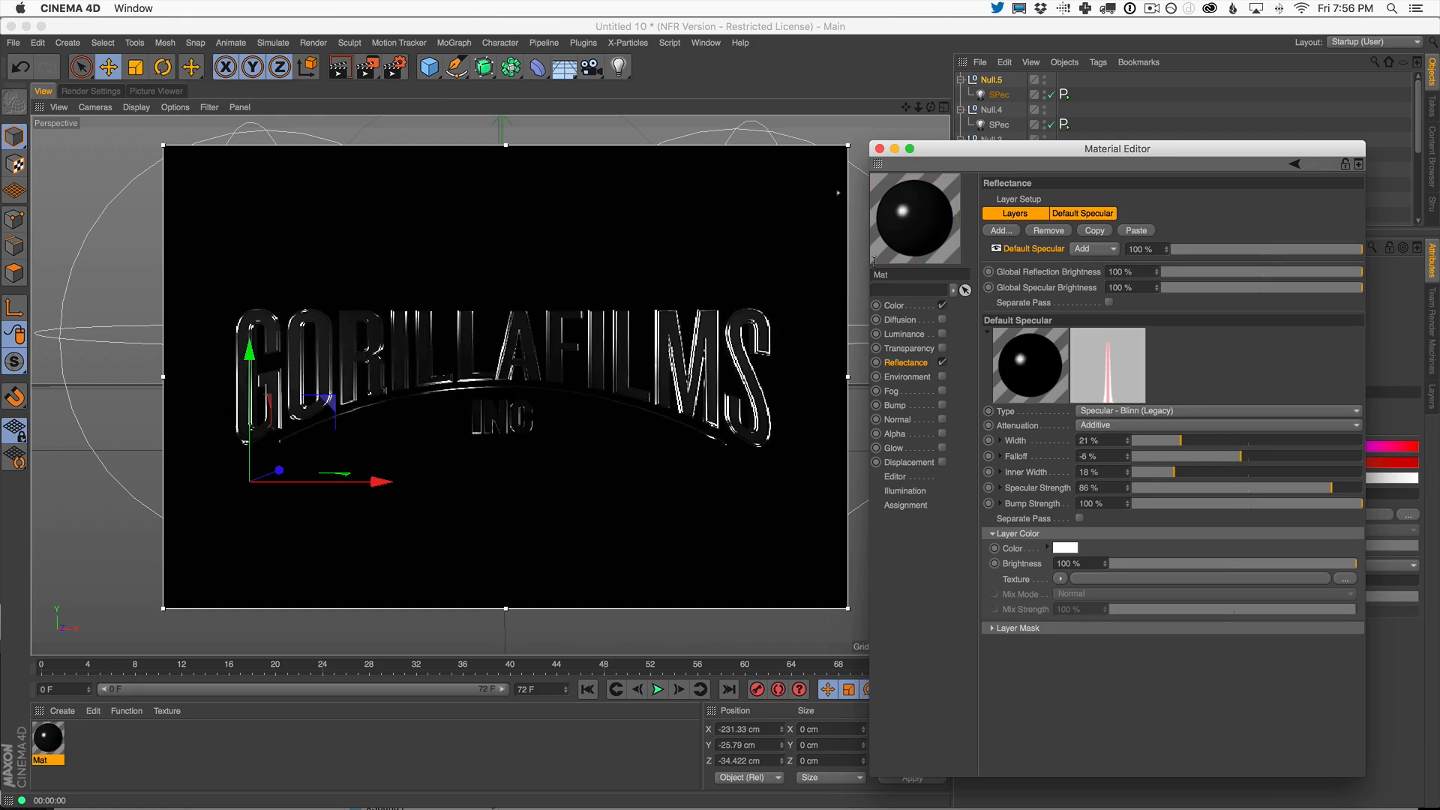
{"action": "left_click", "coordinate": [880, 149]}
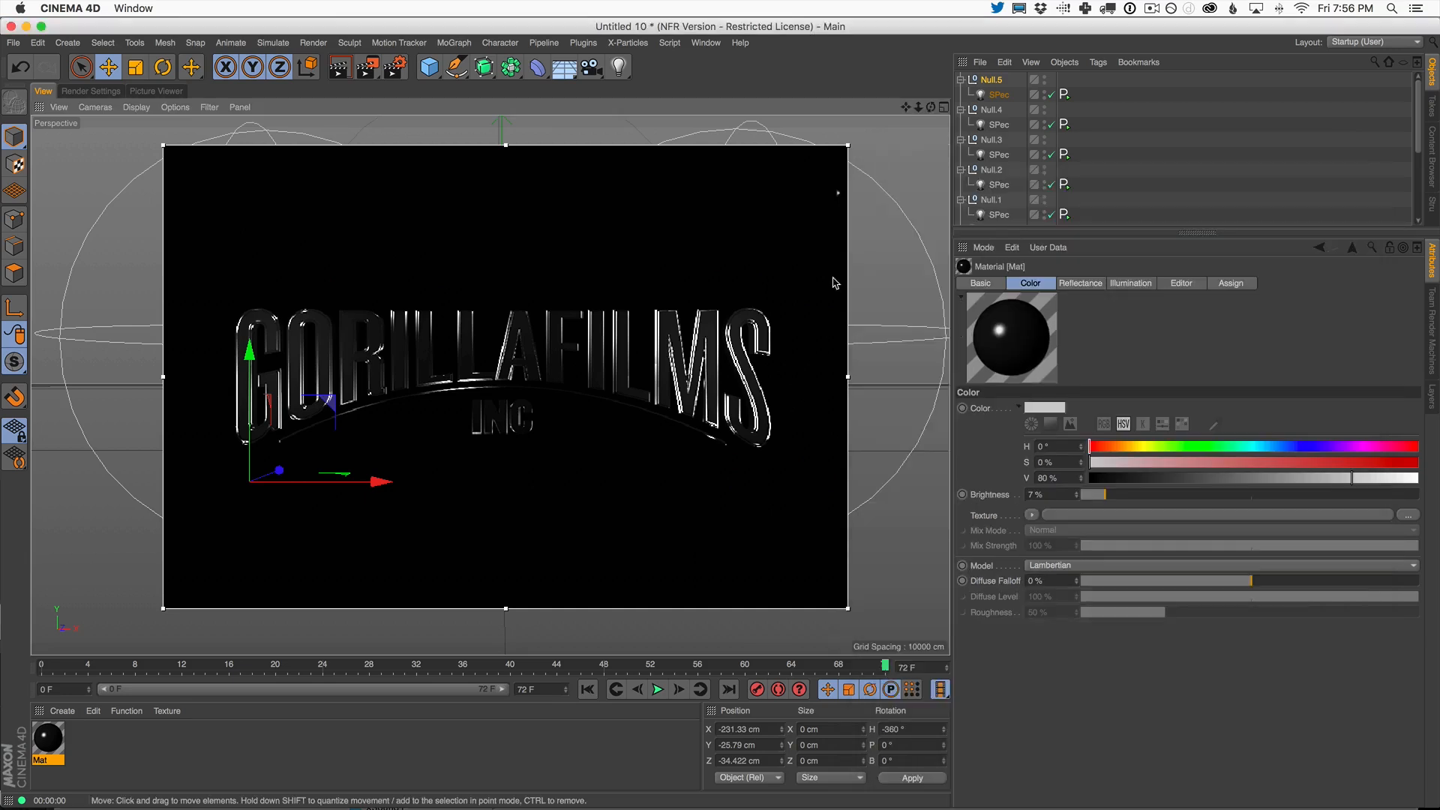
- At frame 47, toggle the Null.5 and Null.4 specular lights to compare them and raise Null.5 to about Y 169.88 cm
{"action": "mouse_move", "coordinate": [447, 667]}
{"action": "left_mouse_down"}
{"action": "mouse_move", "coordinate": [81, 668]}
{"action": "mouse_move", "coordinate": [593, 668]}
{"action": "left_mouse_up"}
{"action": "key", "text": "ctrl+r"}
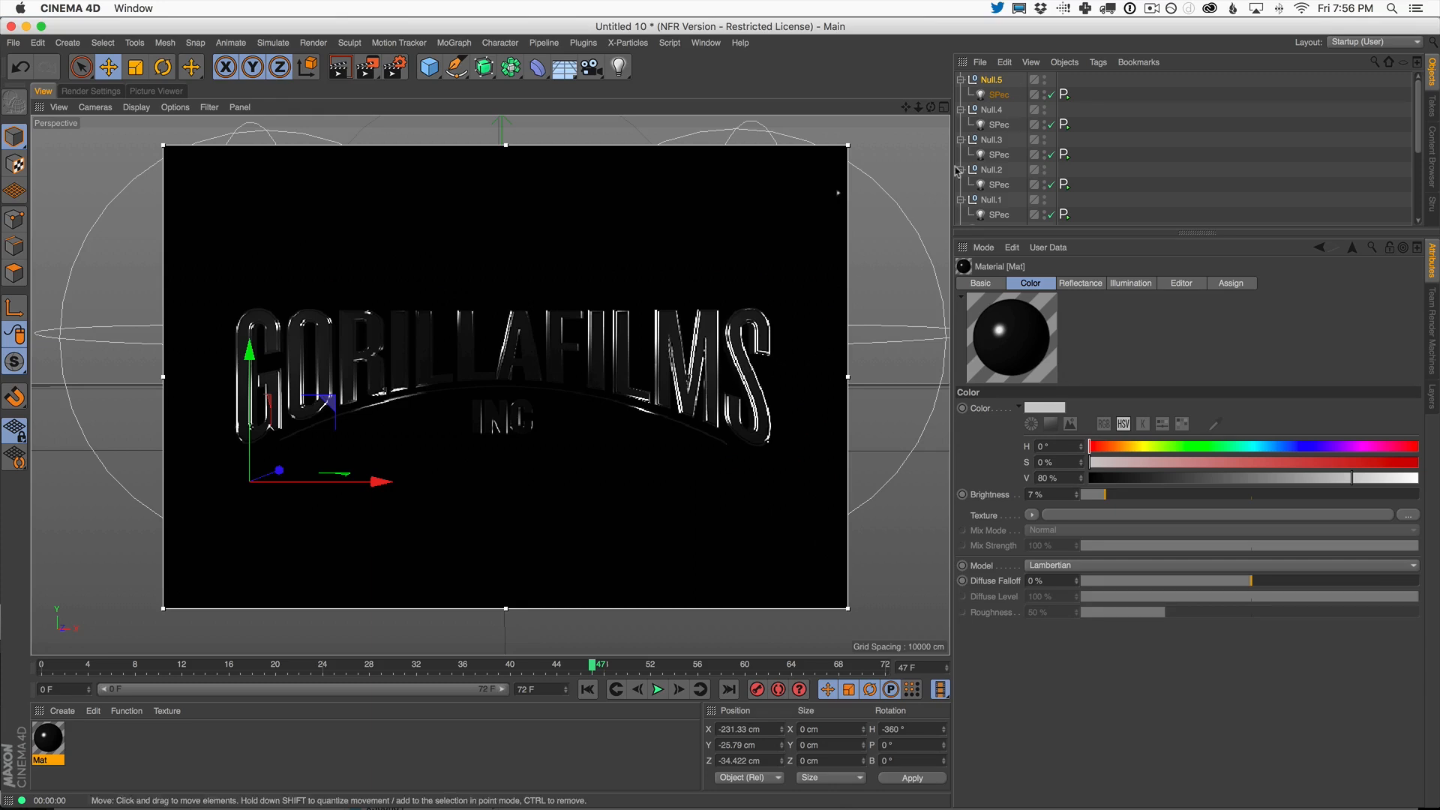
{"action": "left_click", "coordinate": [1051, 96]}
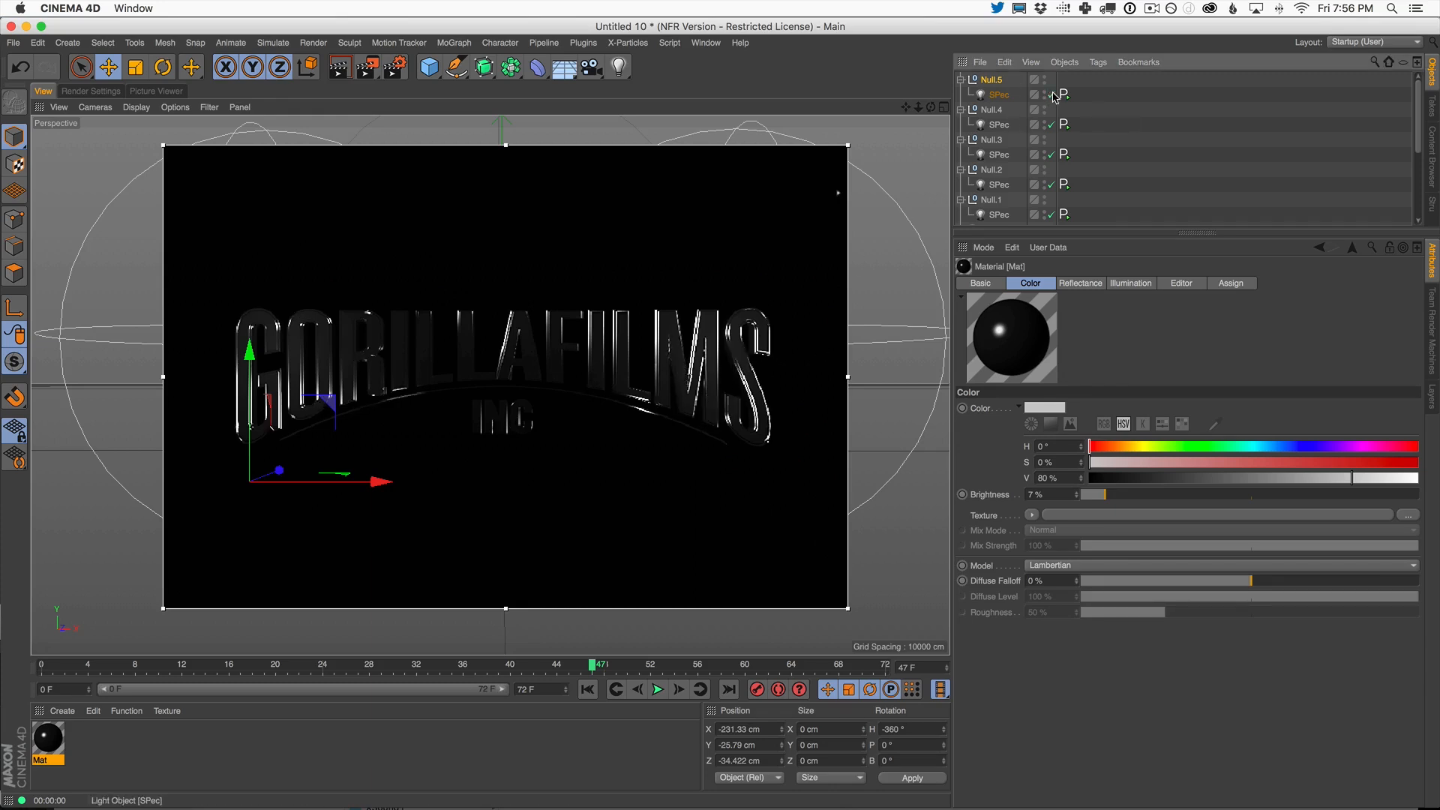
{"action": "left_click", "coordinate": [1051, 126]}
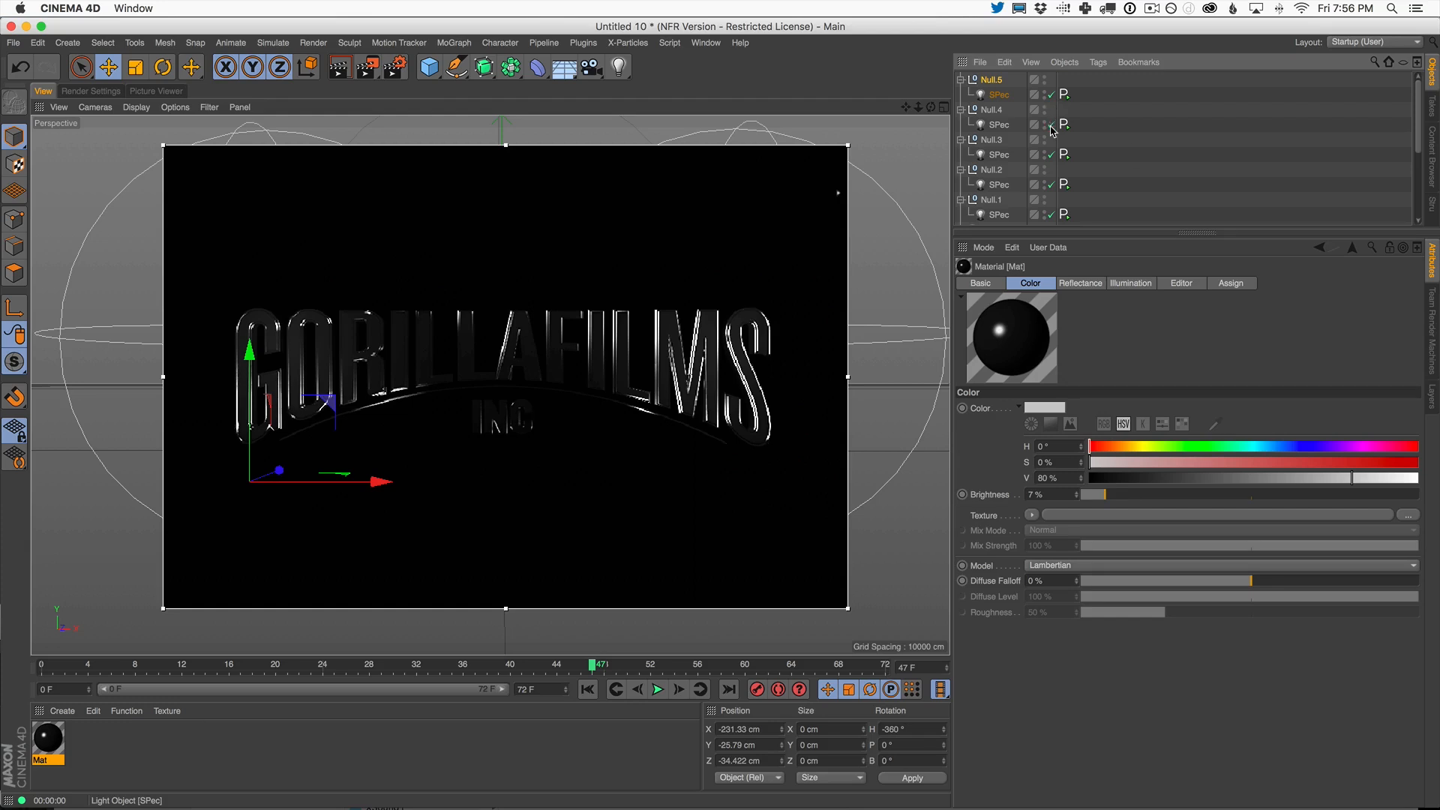
{"action": "left_click", "coordinate": [993, 80]}
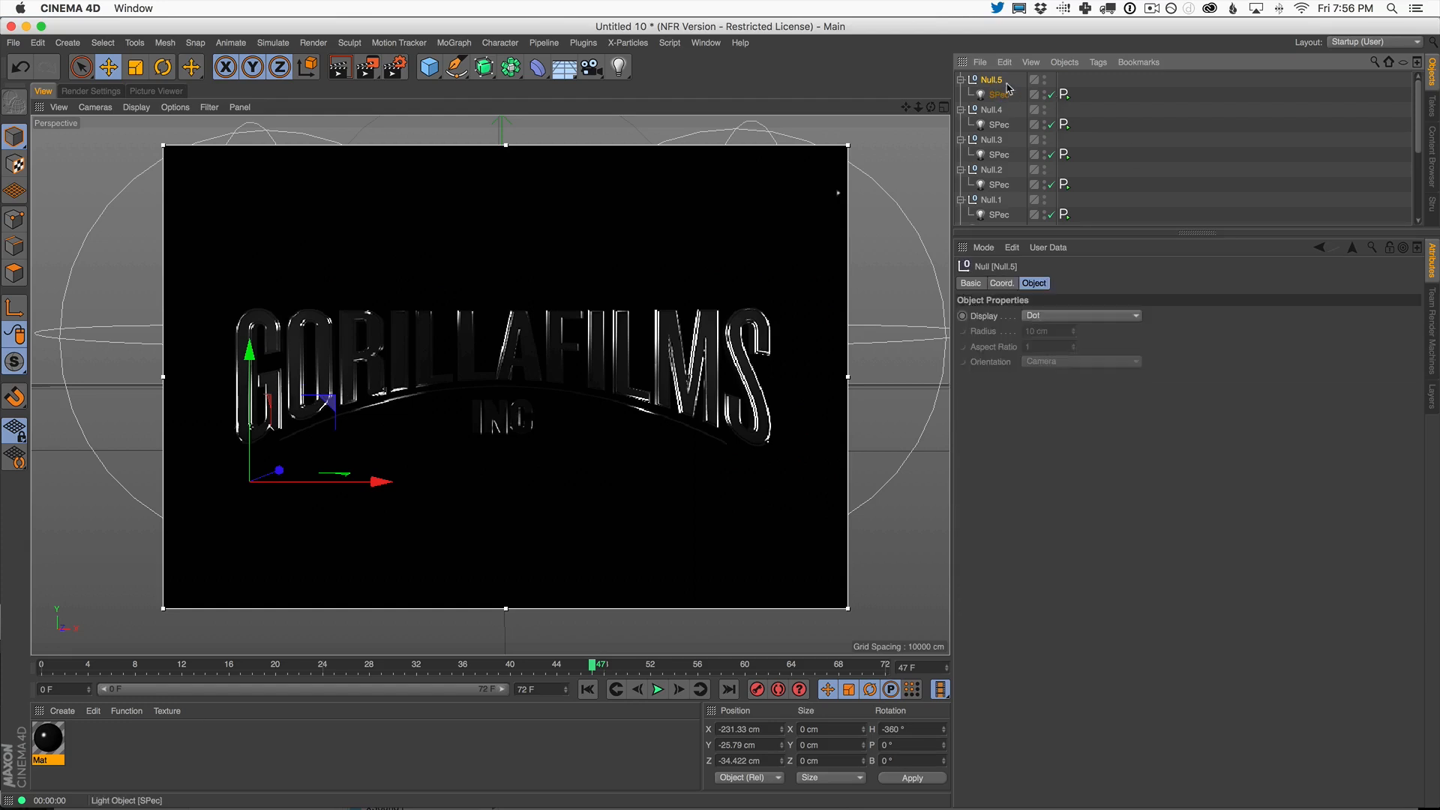
{"action": "left_click_drag", "start_coordinate": [251, 345], "coordinate": [251, 141]}
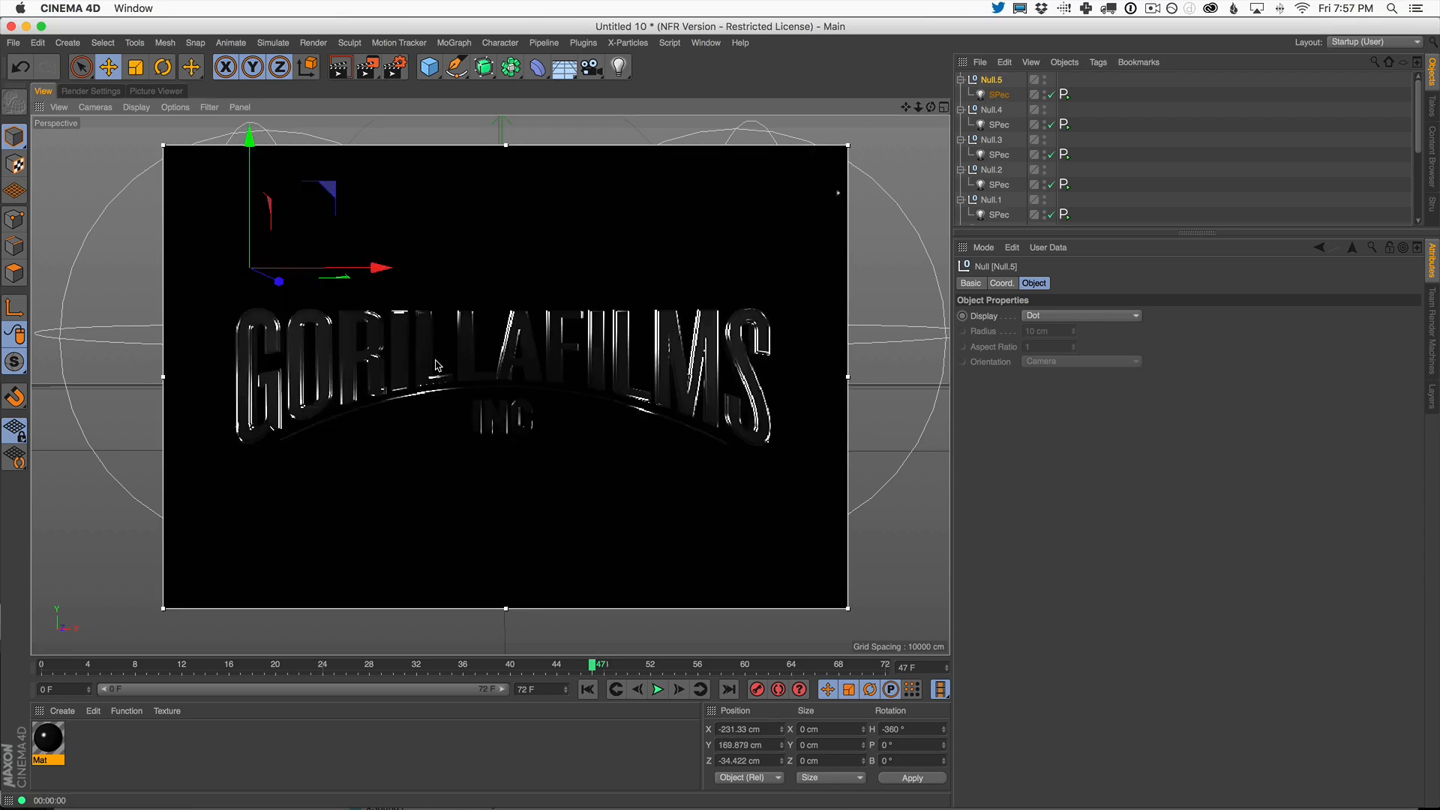
- Add a standard omni light to the scene and turn off its diffuse contribution
{"action": "left_click", "coordinate": [618, 67]}
{"action": "left_click", "coordinate": [1000, 95]}
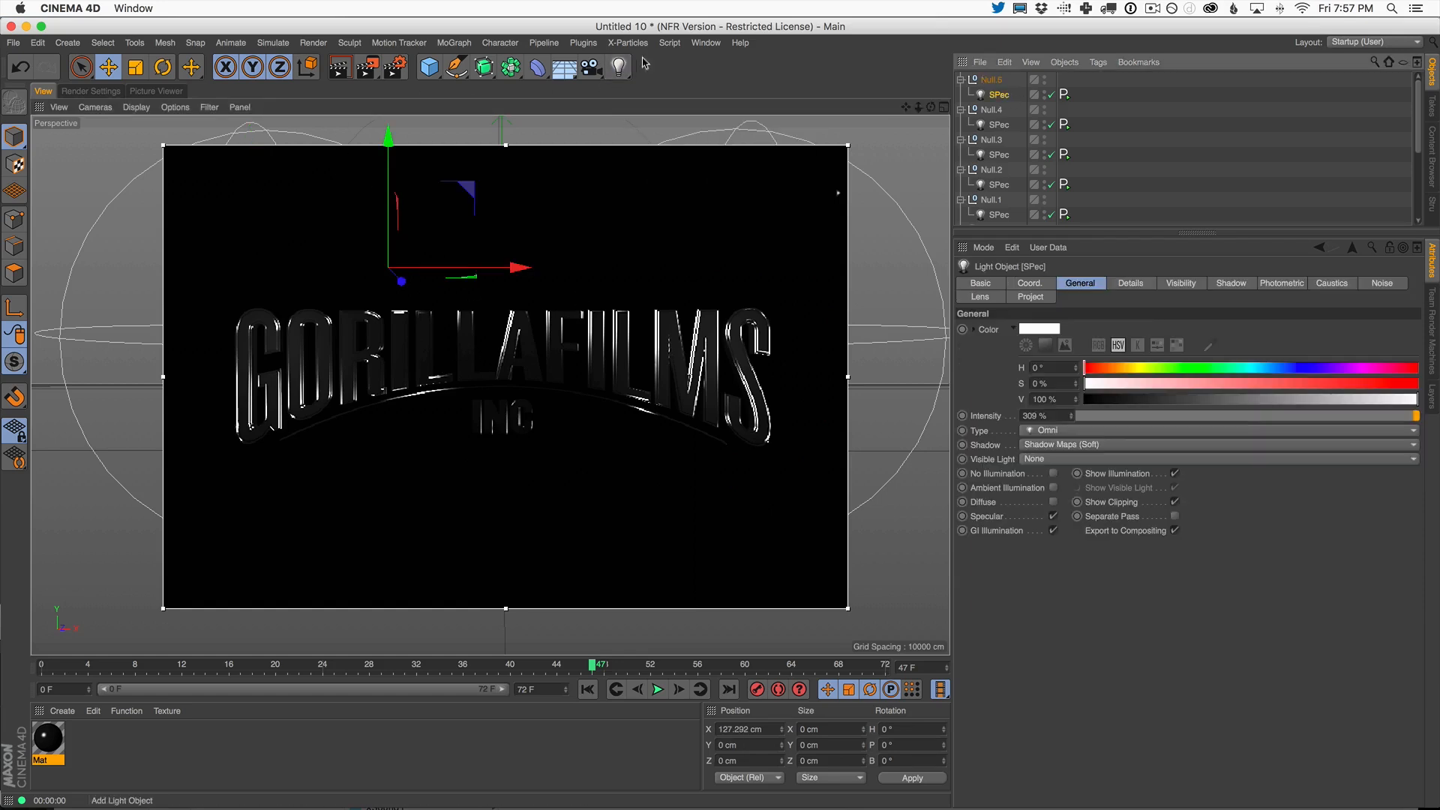
{"action": "left_click", "coordinate": [619, 66]}
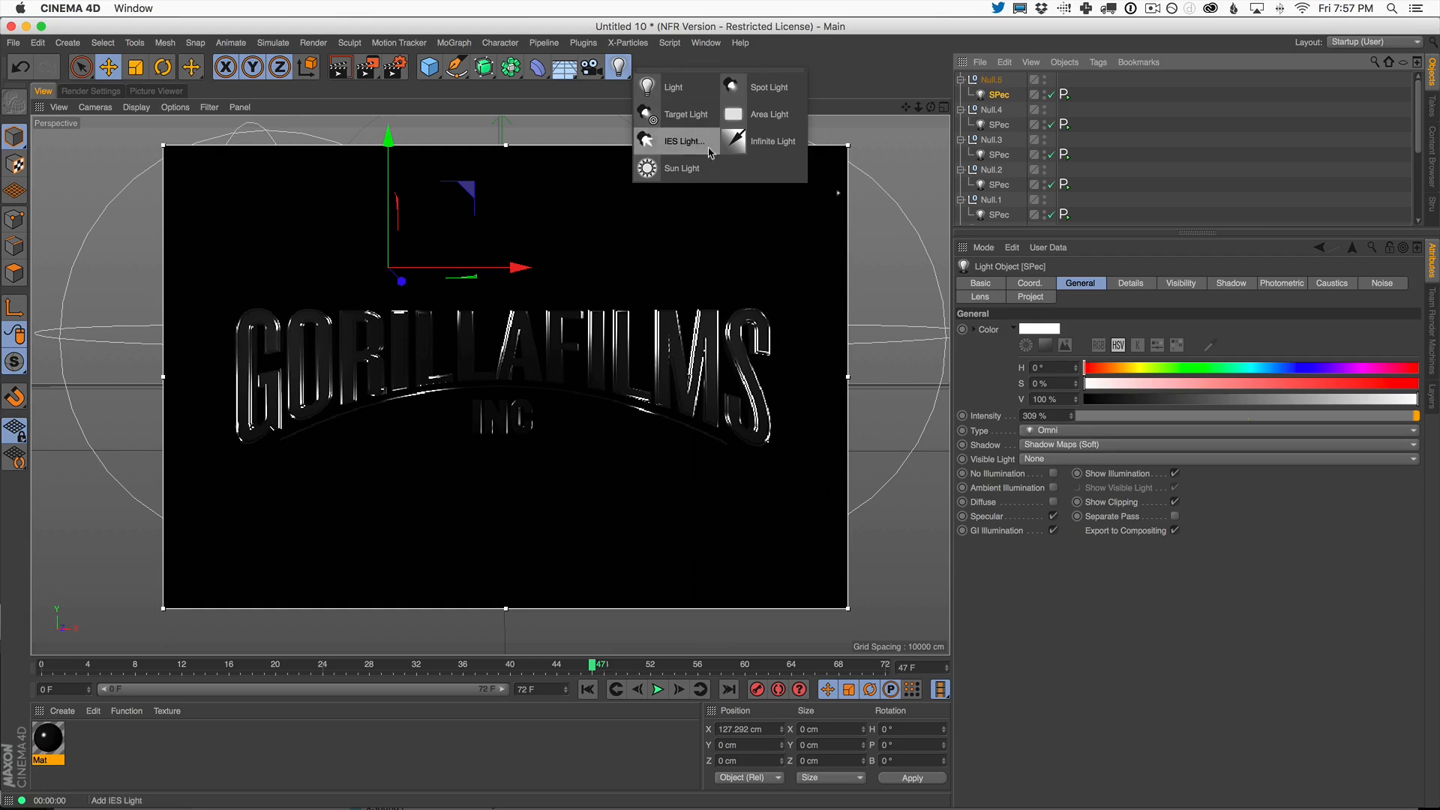
{"action": "left_click", "coordinate": [674, 88]}
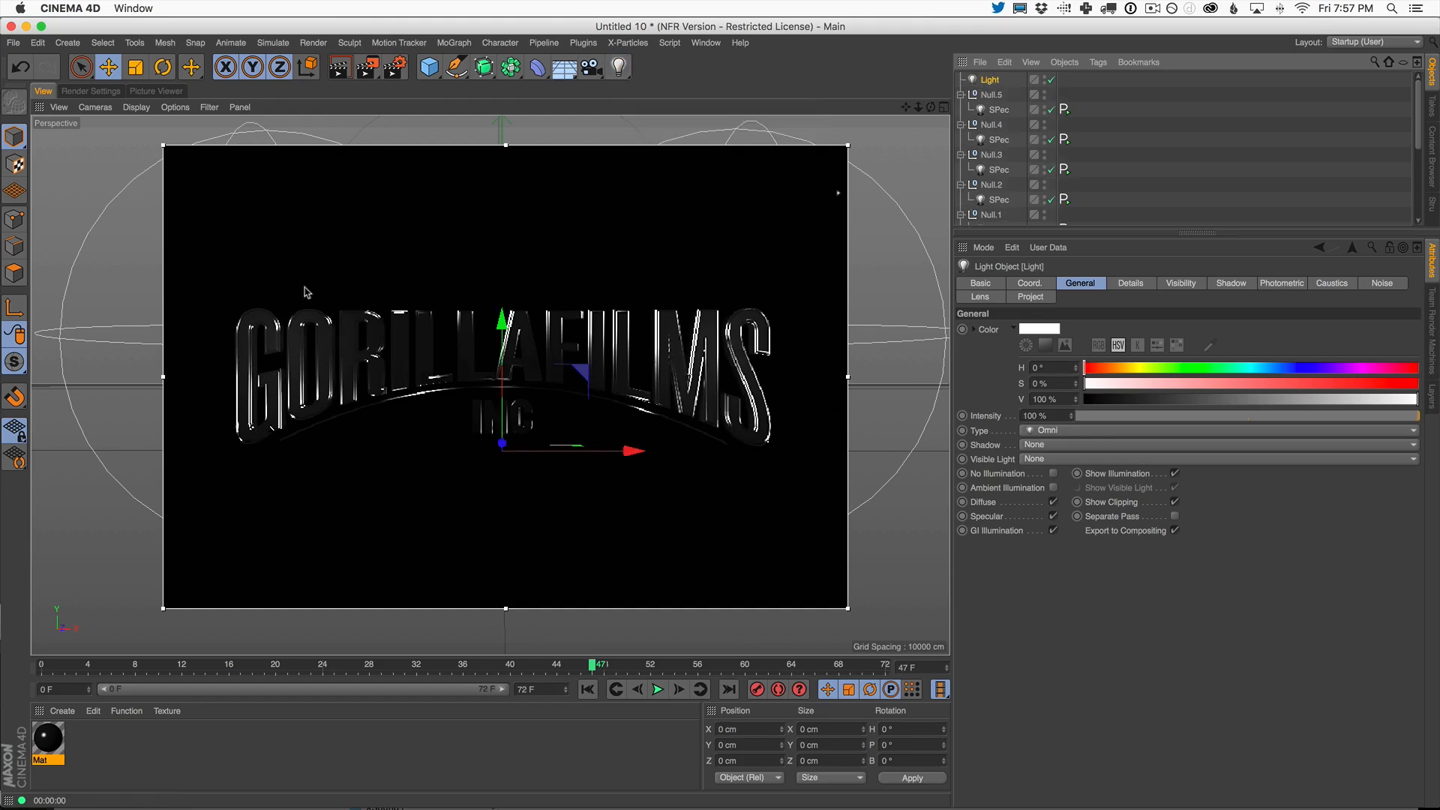
{"action": "left_click", "coordinate": [1057, 445]}
{"action": "left_click", "coordinate": [939, 499]}
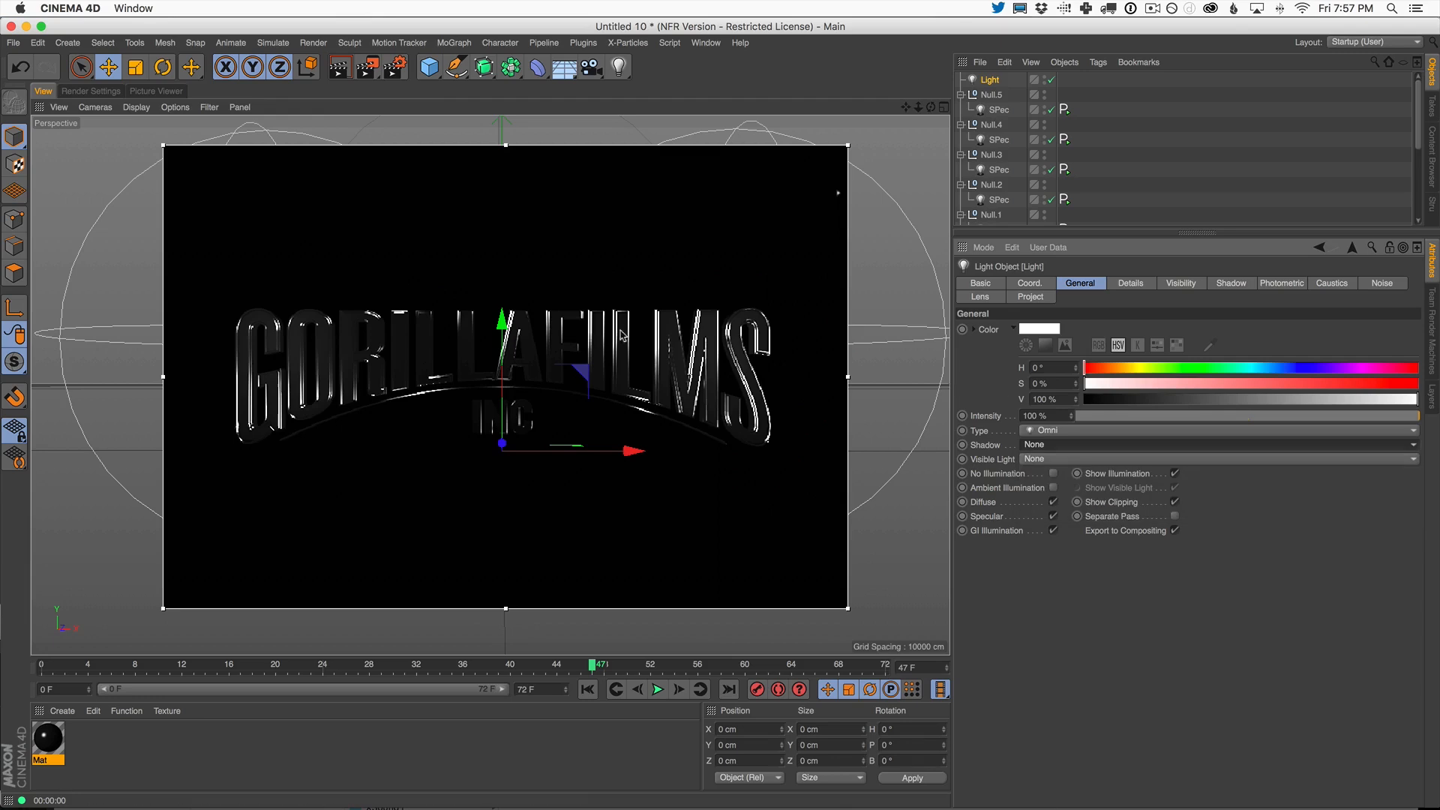
{"action": "left_click", "coordinate": [1054, 503]}
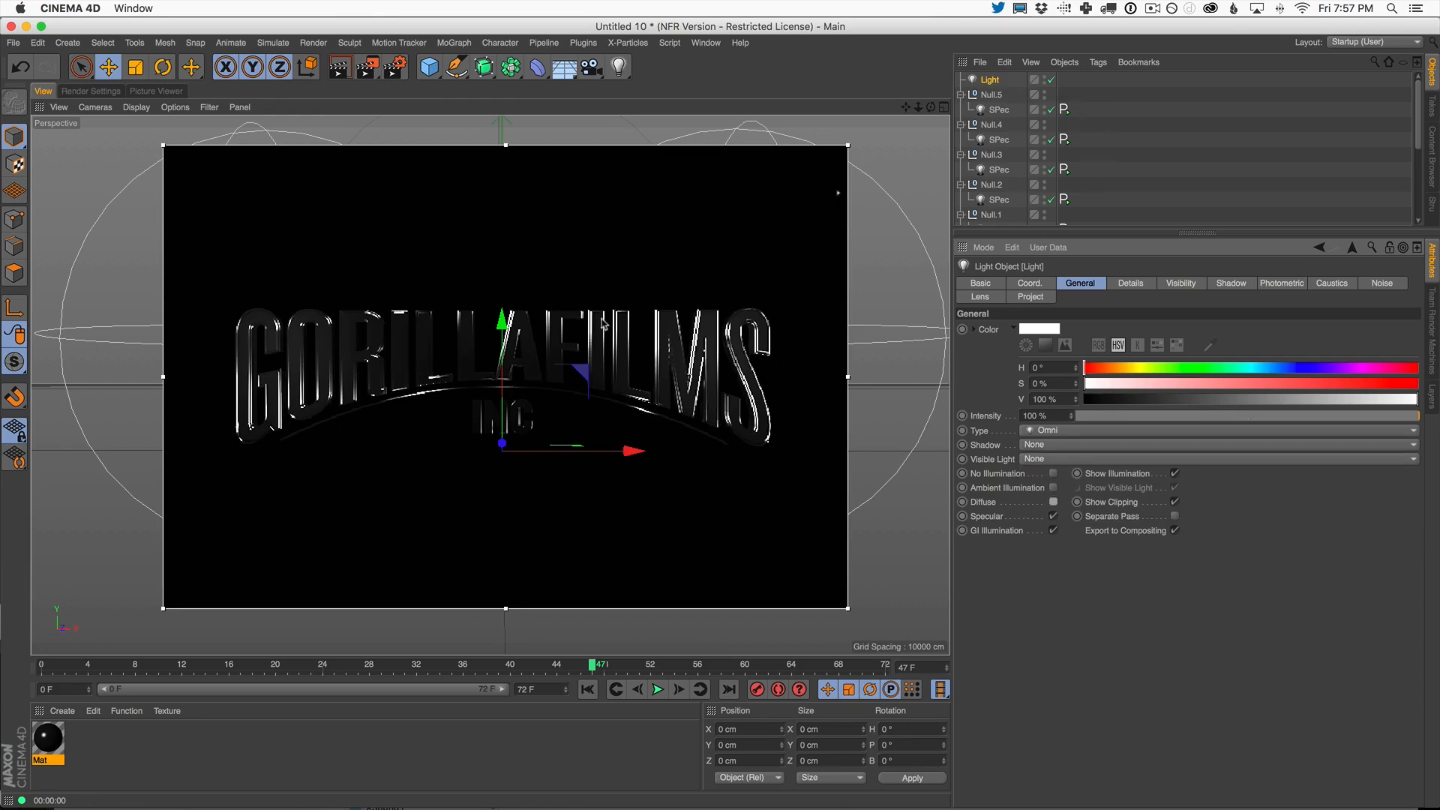
- Position the new light behind the logo at about Y 104.7 cm and Z 563 cm, and set its intensity to 53%
{"action": "left_click_drag", "start_coordinate": [502, 358], "coordinate": [500, 248]}
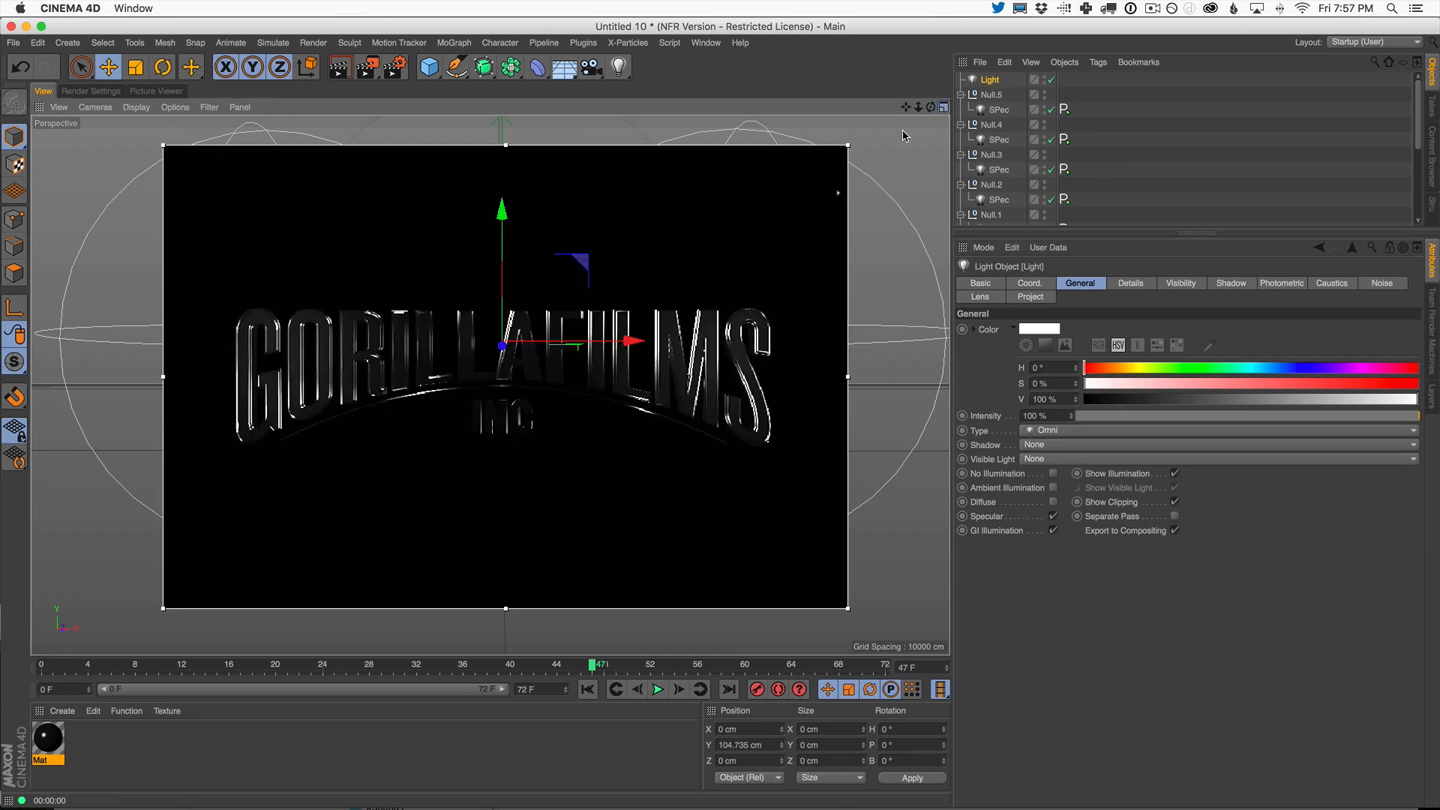
{"action": "left_click", "coordinate": [944, 107]}
{"action": "left_click_drag", "start_coordinate": [713, 208], "coordinate": [730, 123]}
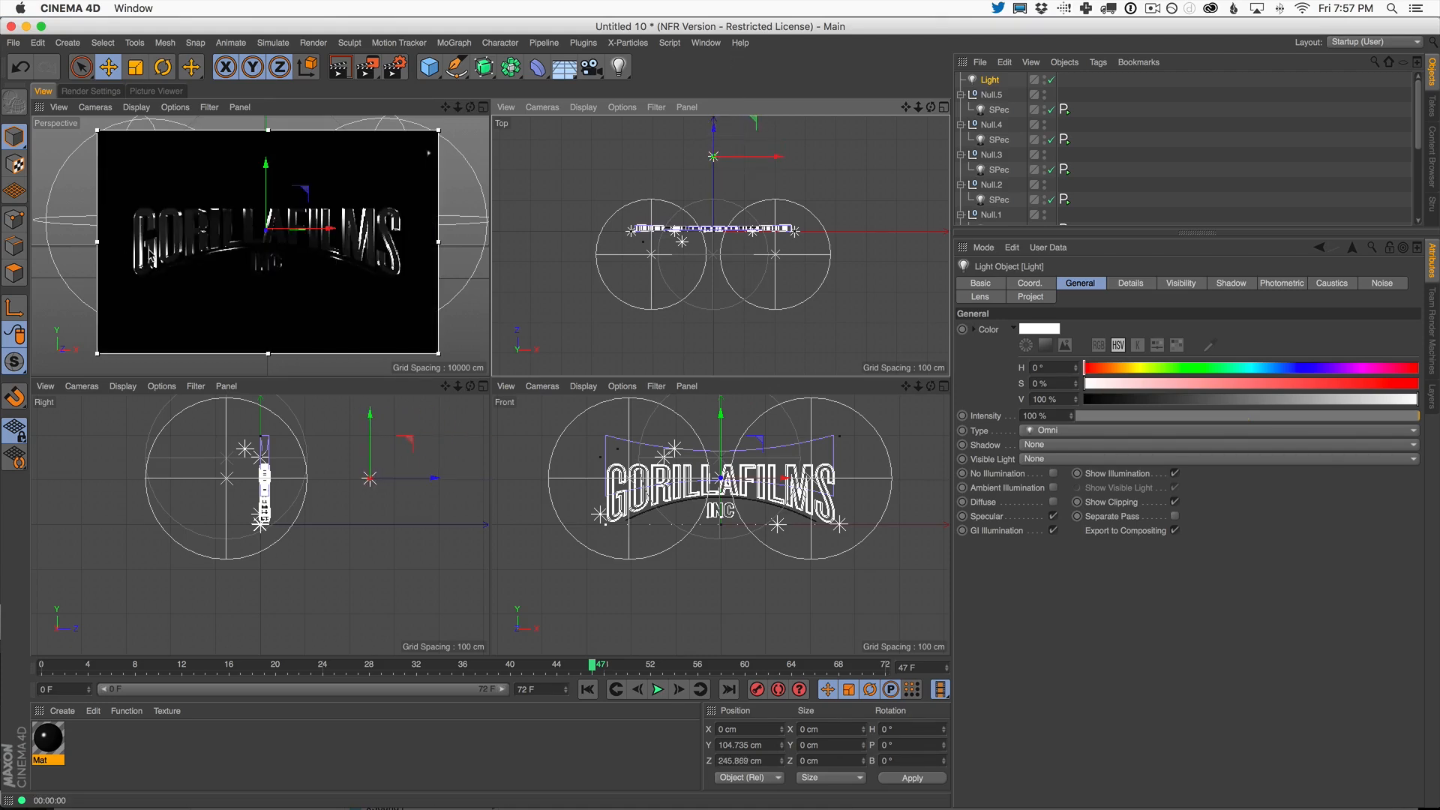
{"action": "left_click_drag", "start_coordinate": [713, 147], "coordinate": [739, 37]}
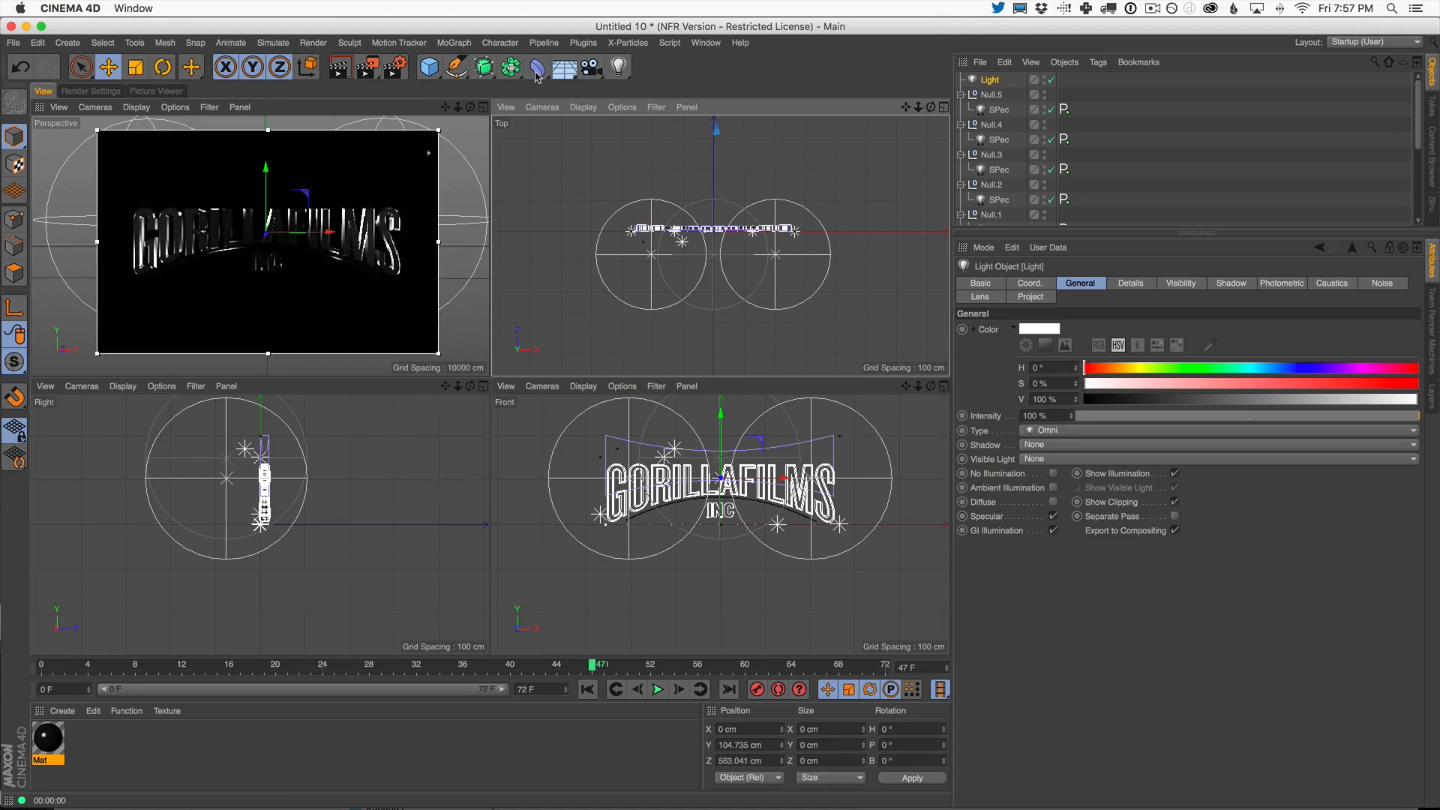
{"action": "middle_click", "coordinate": [434, 156]}
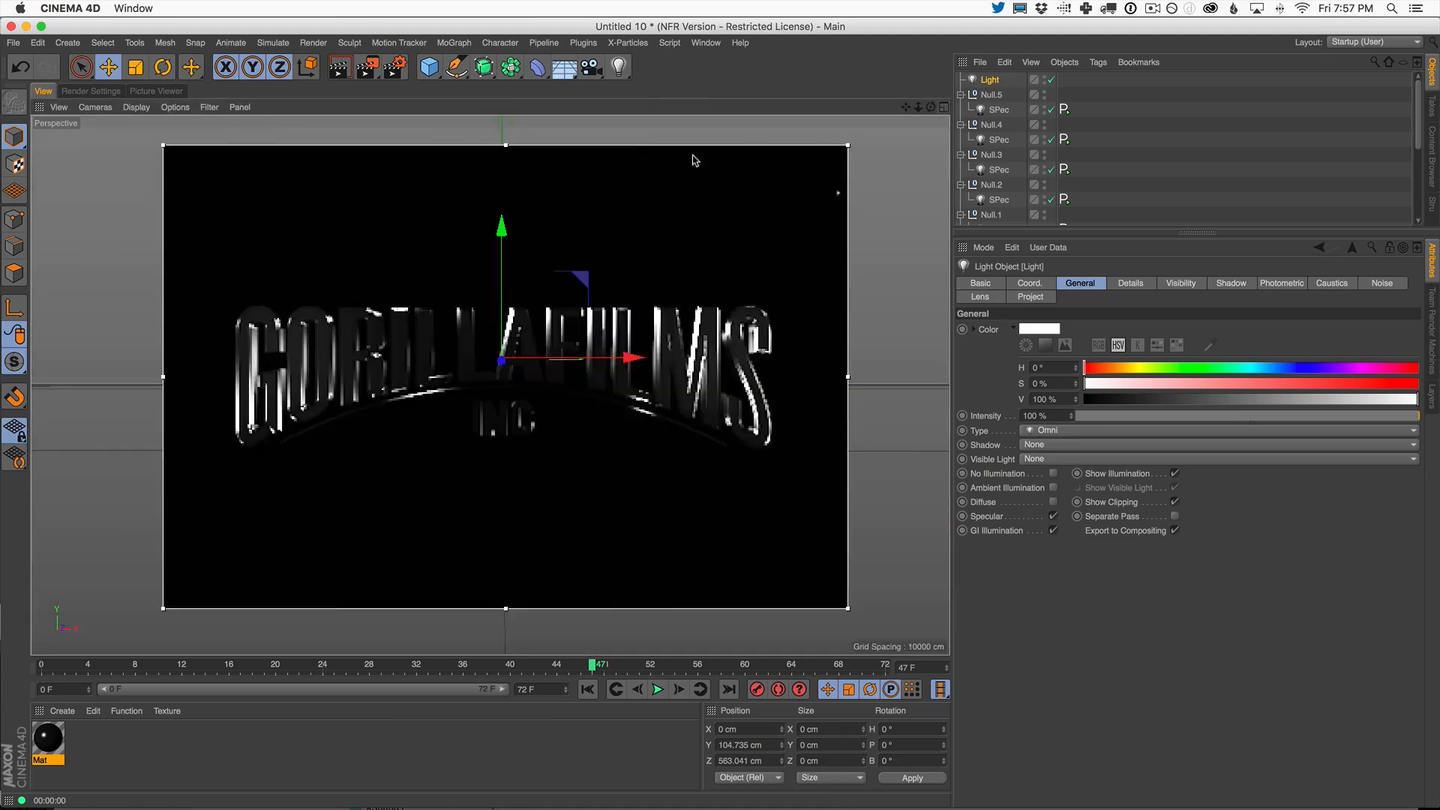
{"action": "left_click", "coordinate": [1306, 417]}
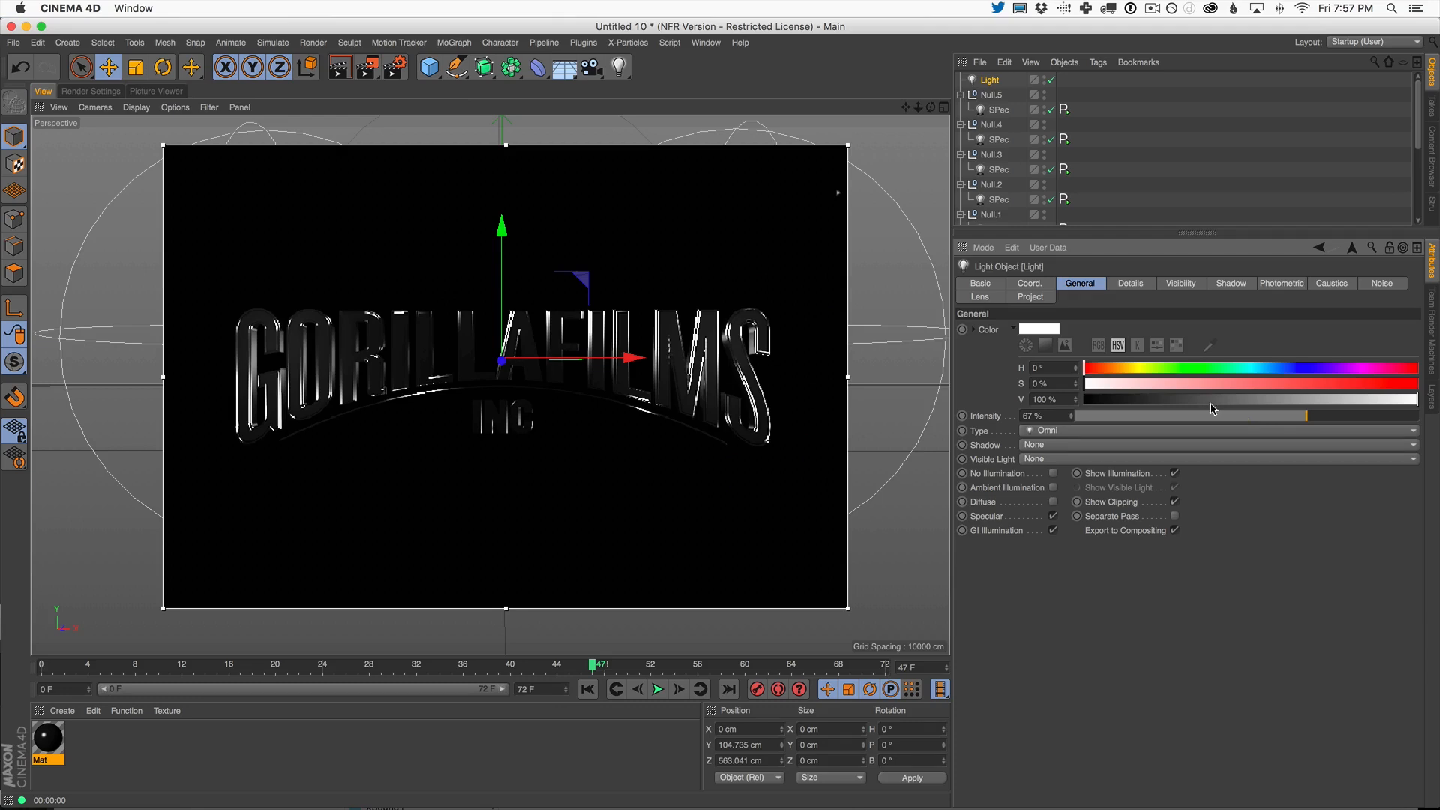
{"action": "left_click", "coordinate": [1258, 417]}
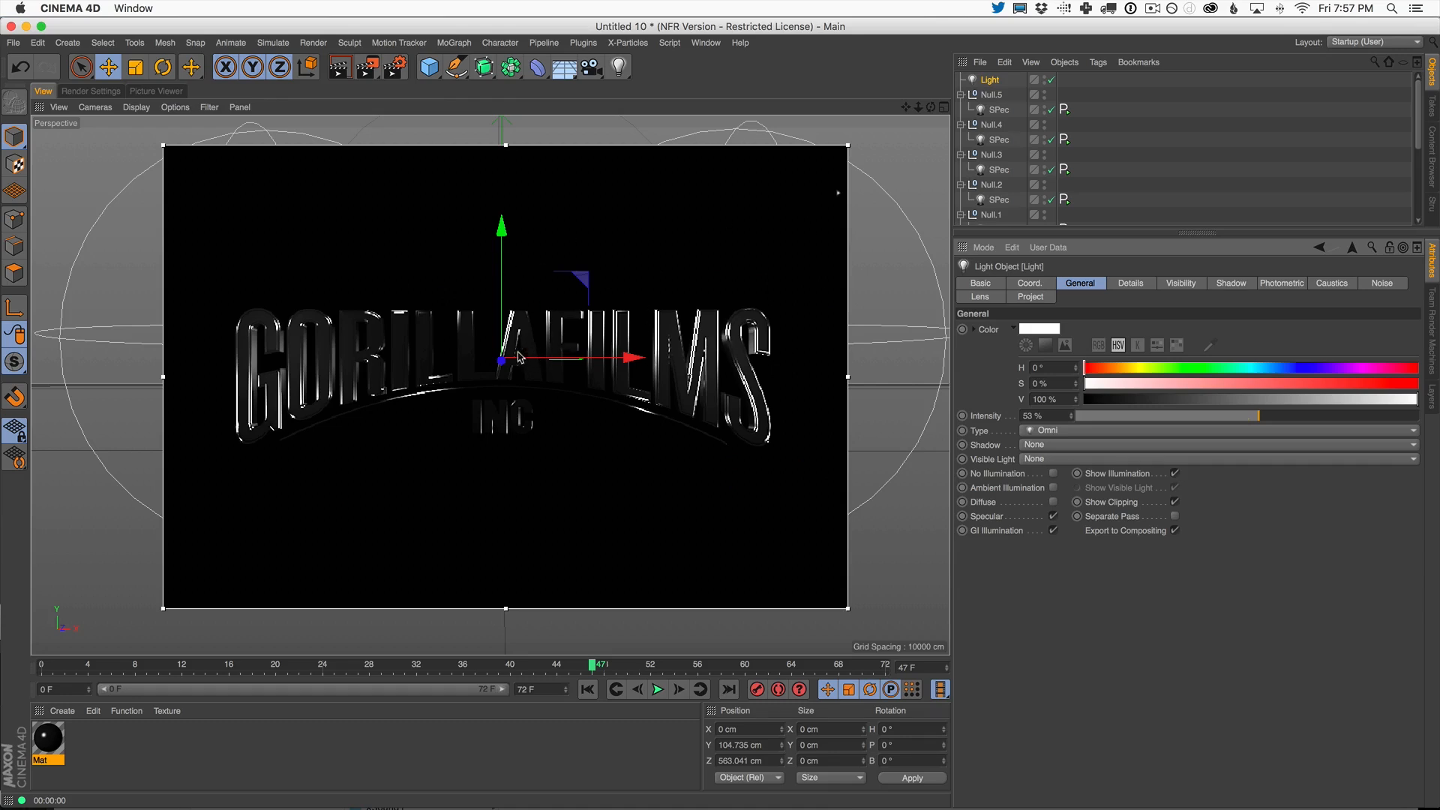
- Frame the logo larger in the perspective view and enlarge the interactive render region to cover nearly the whole view
{"action": "scroll", "coordinate": [512, 382], "scroll_direction": "up", "scroll_amount": 2}
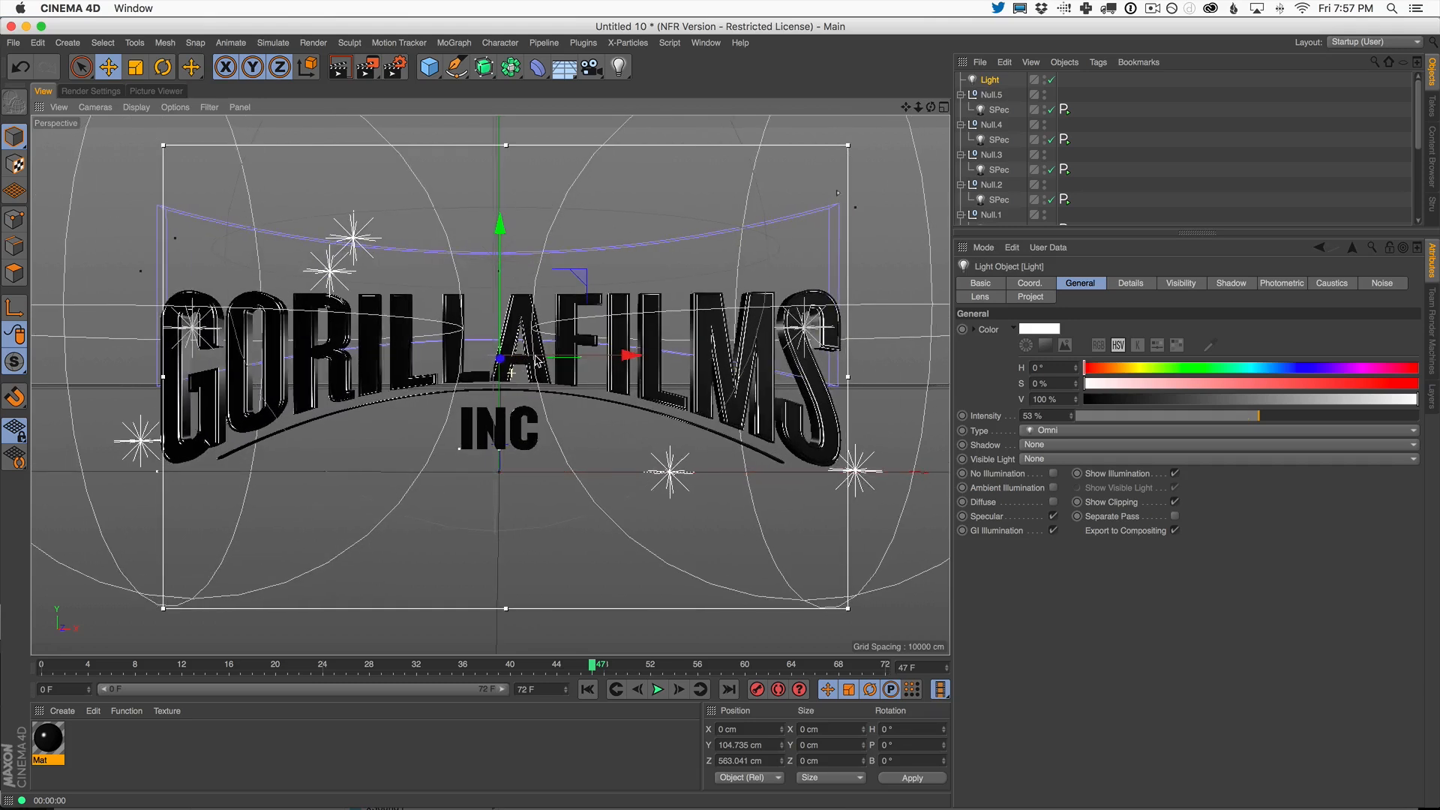
{"action": "left_click_drag", "start_coordinate": [163, 145], "coordinate": [54, 129]}
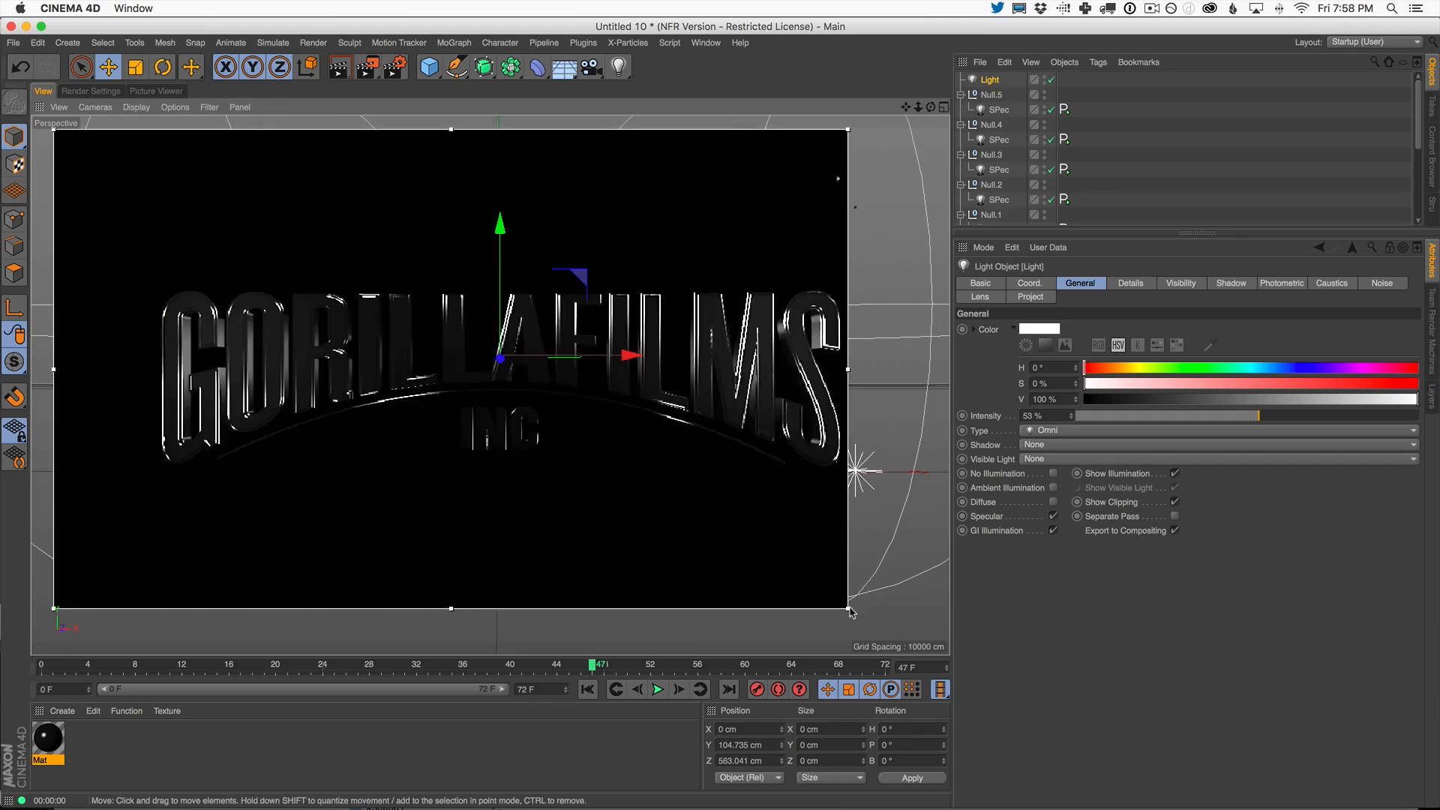
{"action": "left_click_drag", "start_coordinate": [848, 608], "coordinate": [946, 622]}
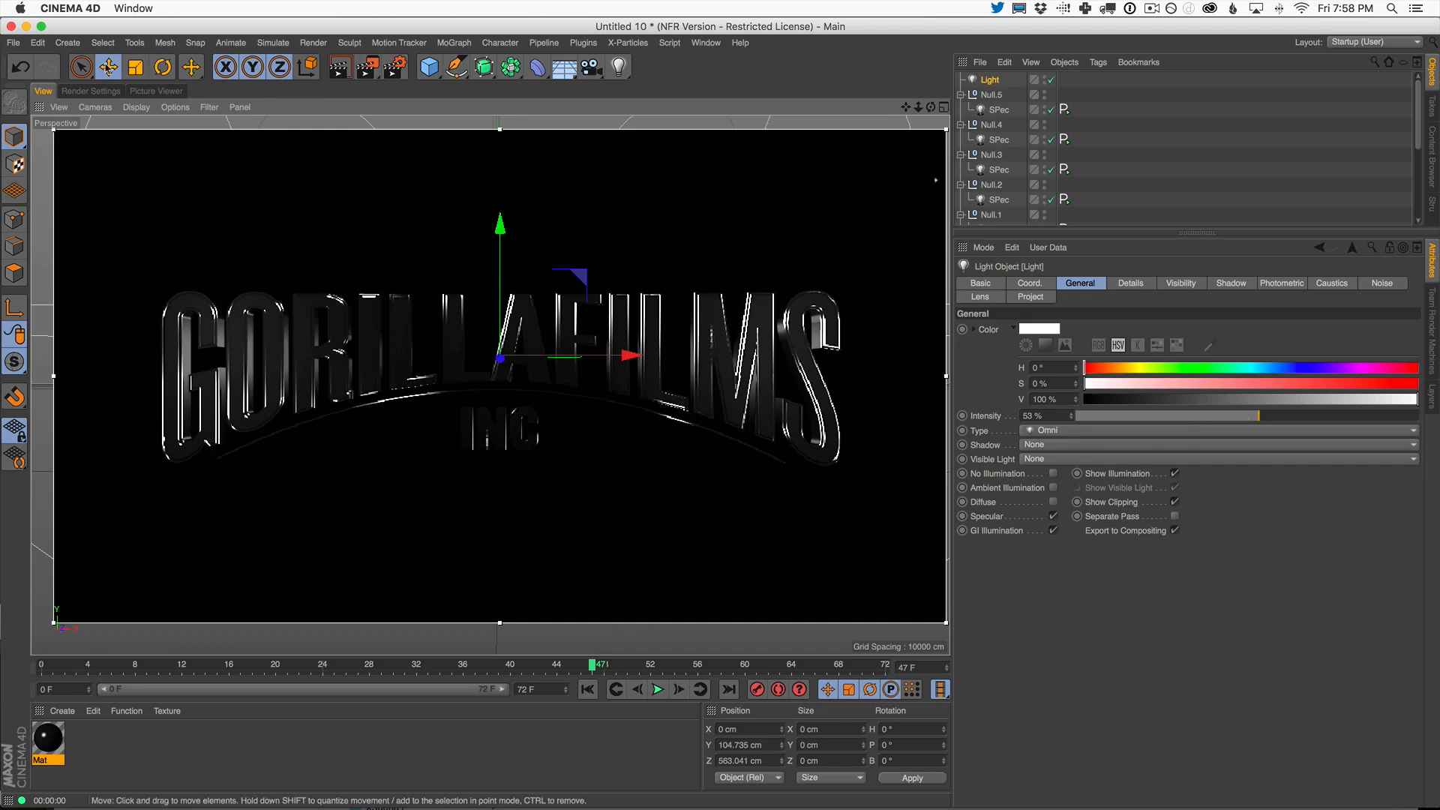
- Set the render output's frame range to All Frames
{"action": "left_click", "coordinate": [79, 91]}
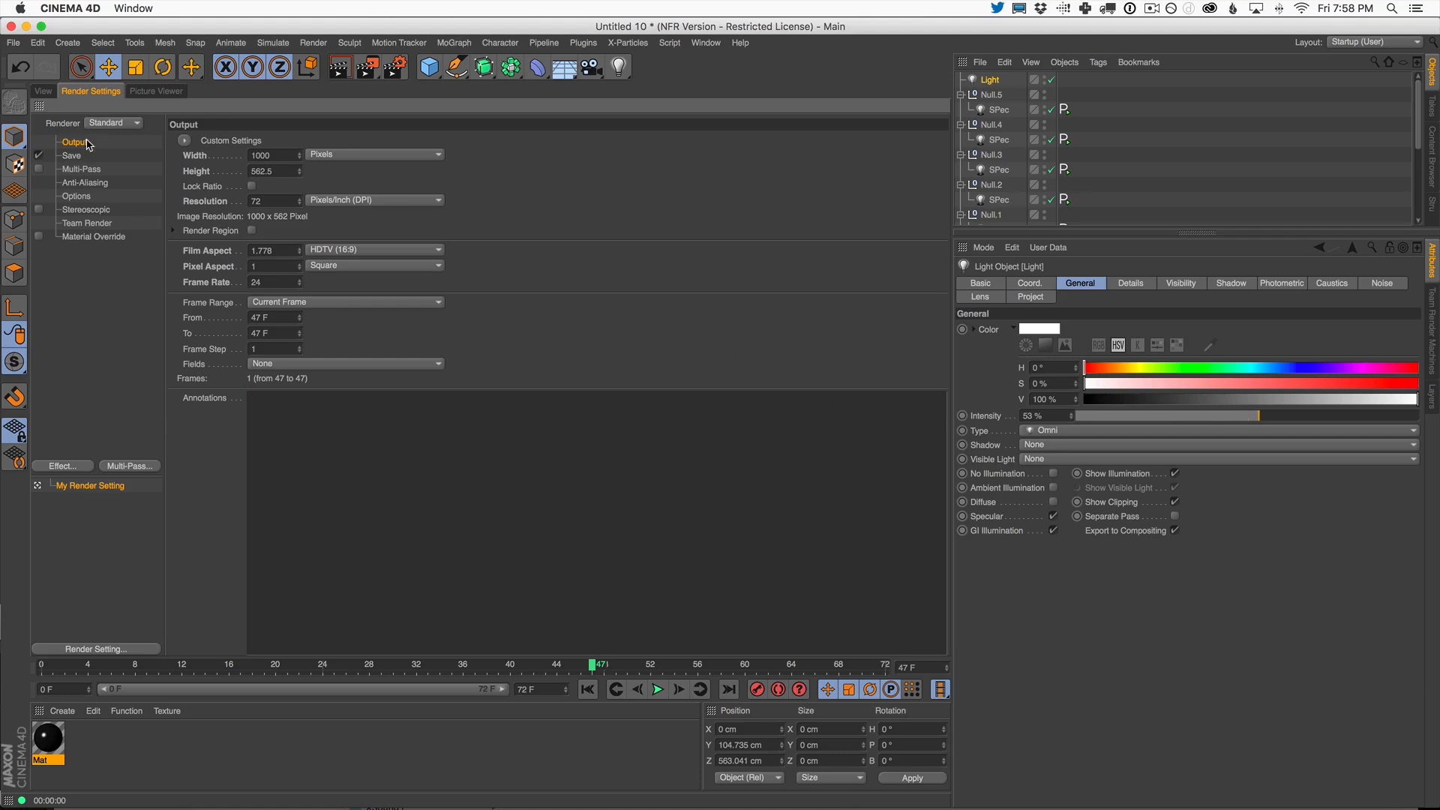
{"action": "left_click", "coordinate": [327, 301]}
{"action": "left_click", "coordinate": [326, 316]}
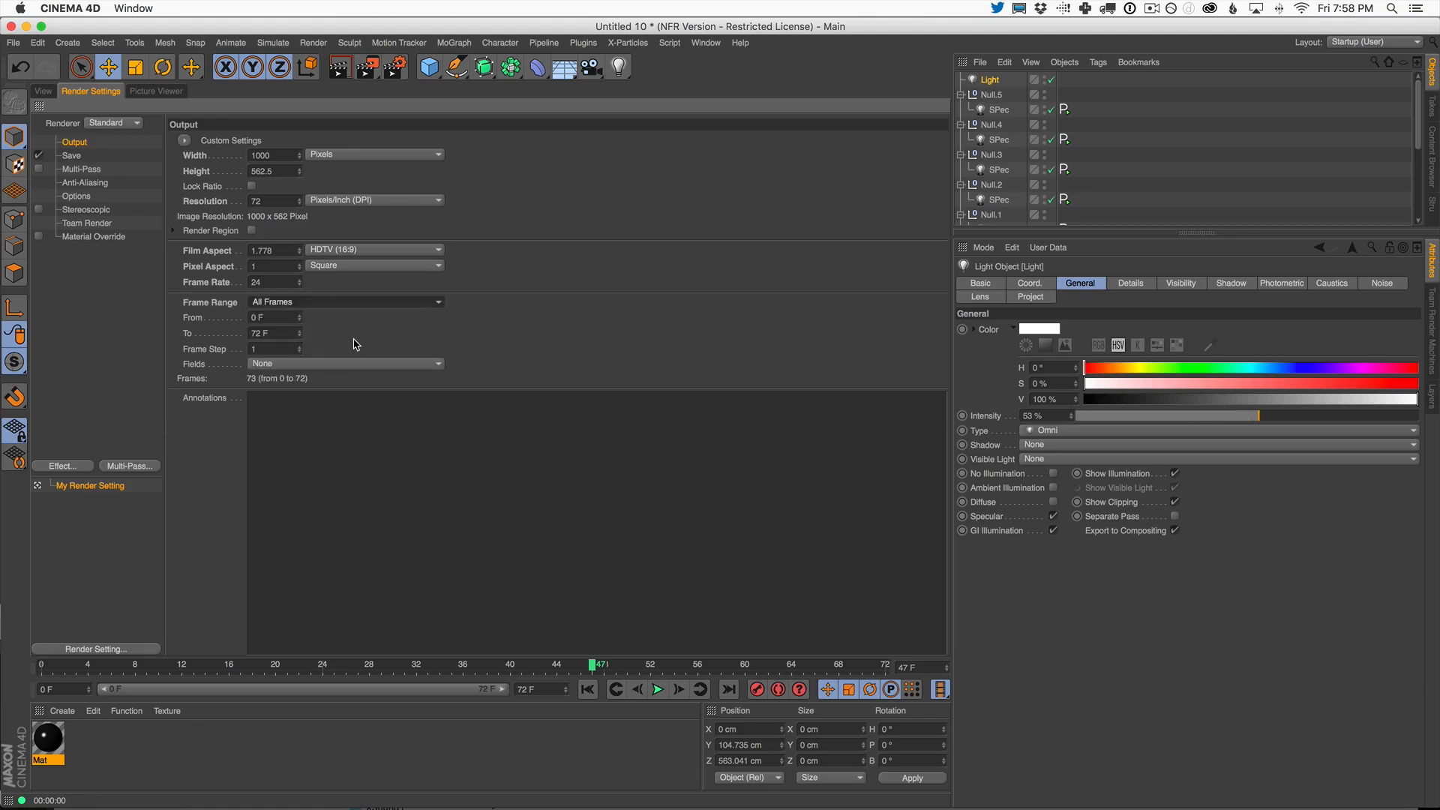
- Set the output size to 800 x 450 pixels with HDTV (16:9) film aspect and locked ratio, and return to the viewport
{"action": "double_click", "coordinate": [272, 154]}
{"action": "type", "text": "80"}
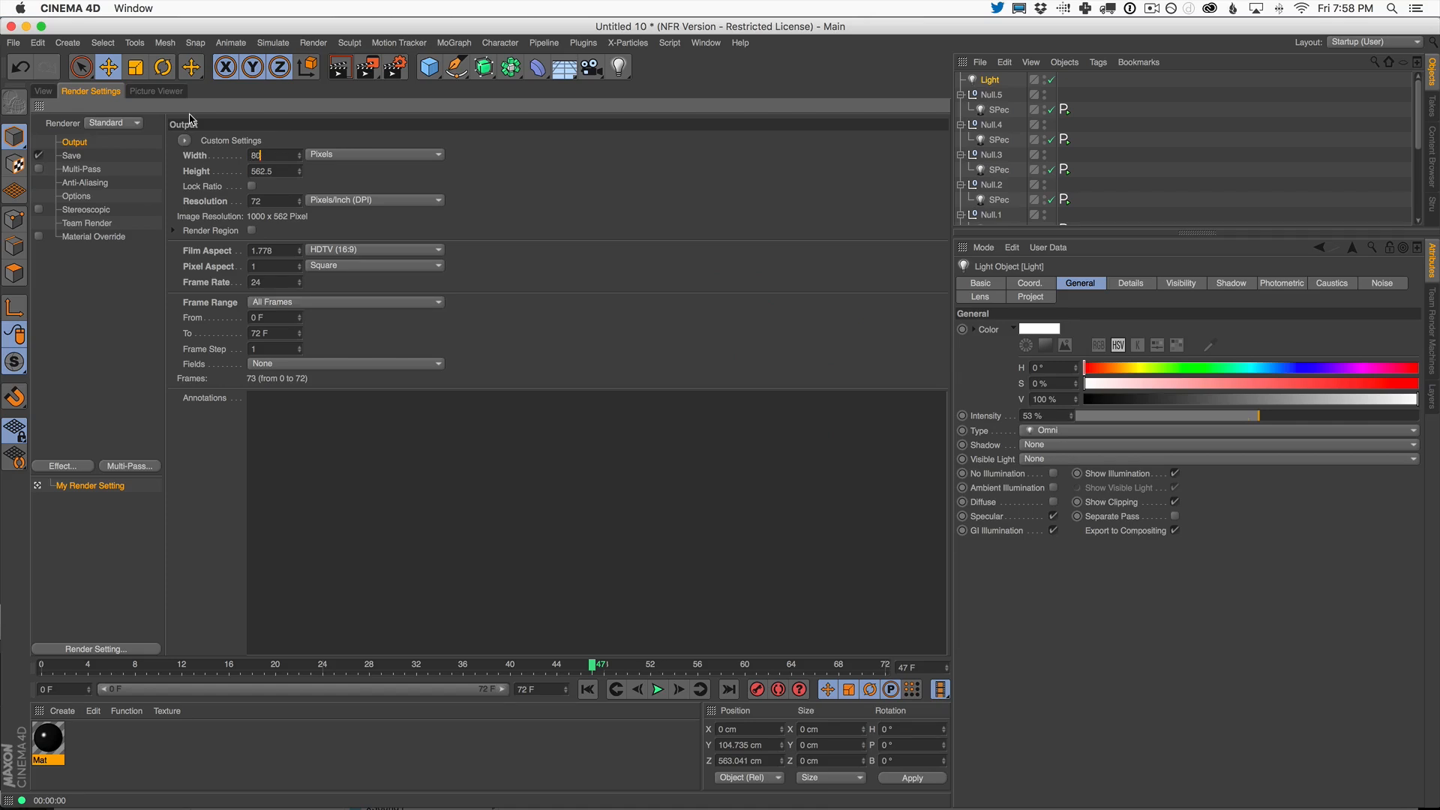
{"action": "type", "text": "0"}
{"action": "key", "text": "Return"}
{"action": "left_click", "coordinate": [384, 251]}
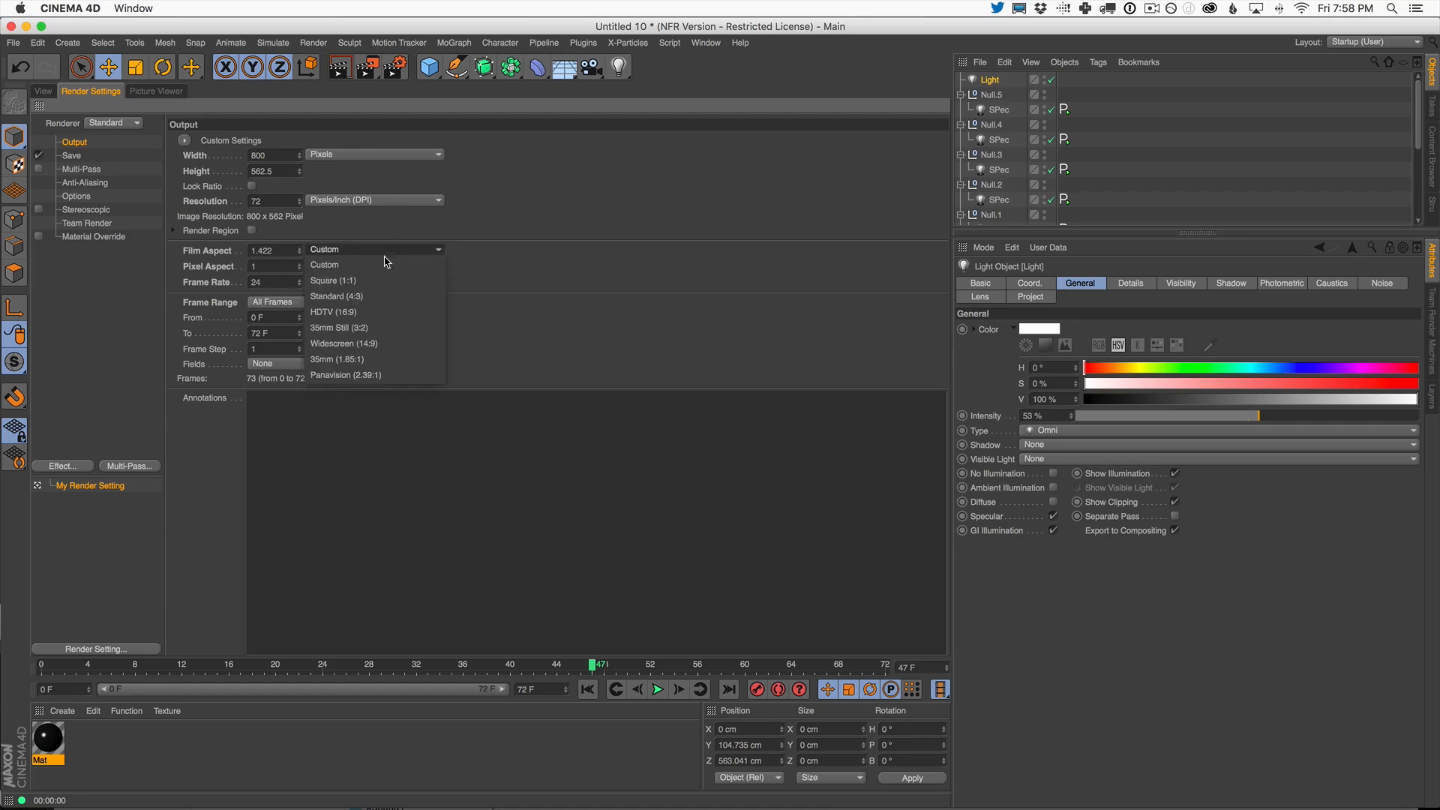
{"action": "left_click", "coordinate": [378, 296]}
{"action": "left_click", "coordinate": [251, 186]}
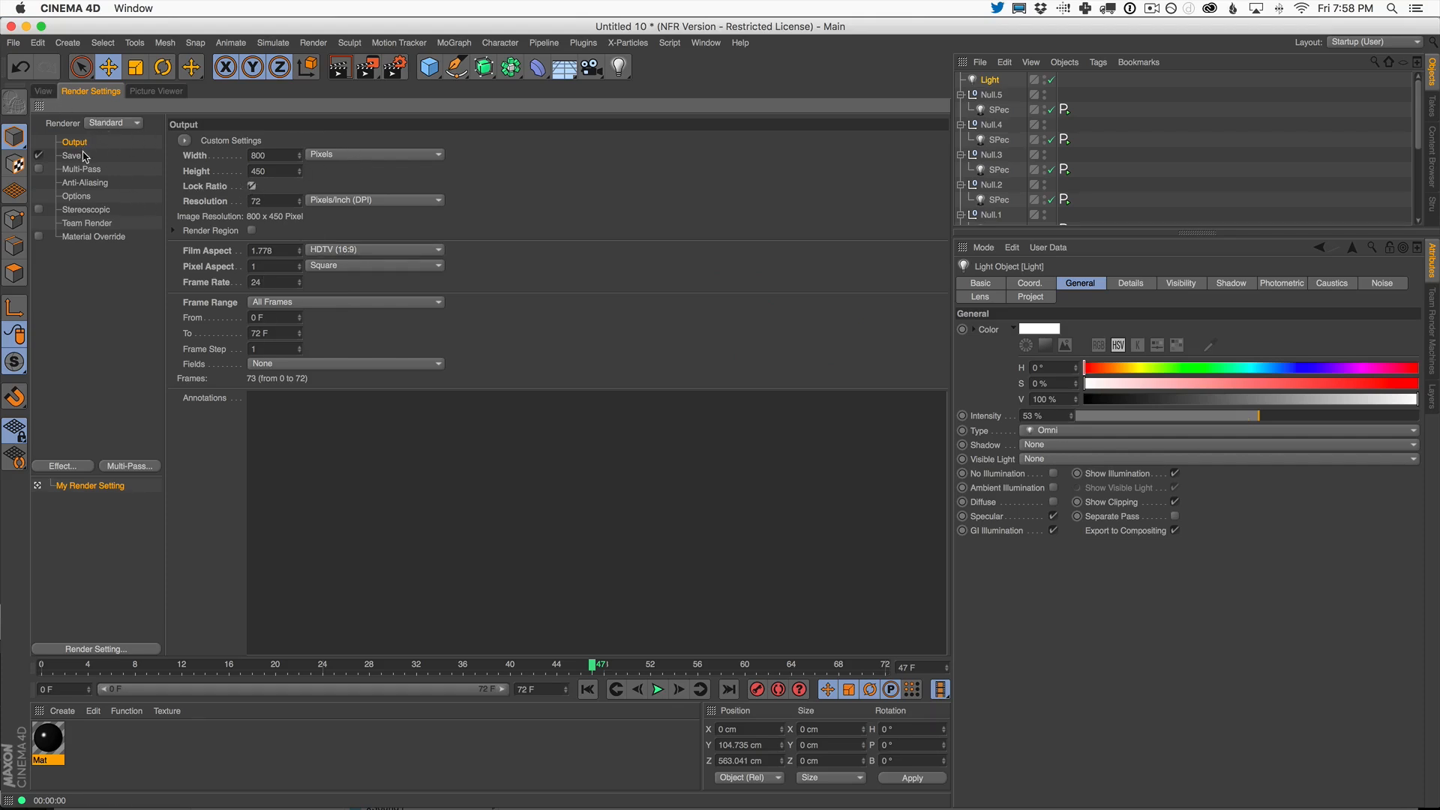
{"action": "left_click", "coordinate": [43, 91]}
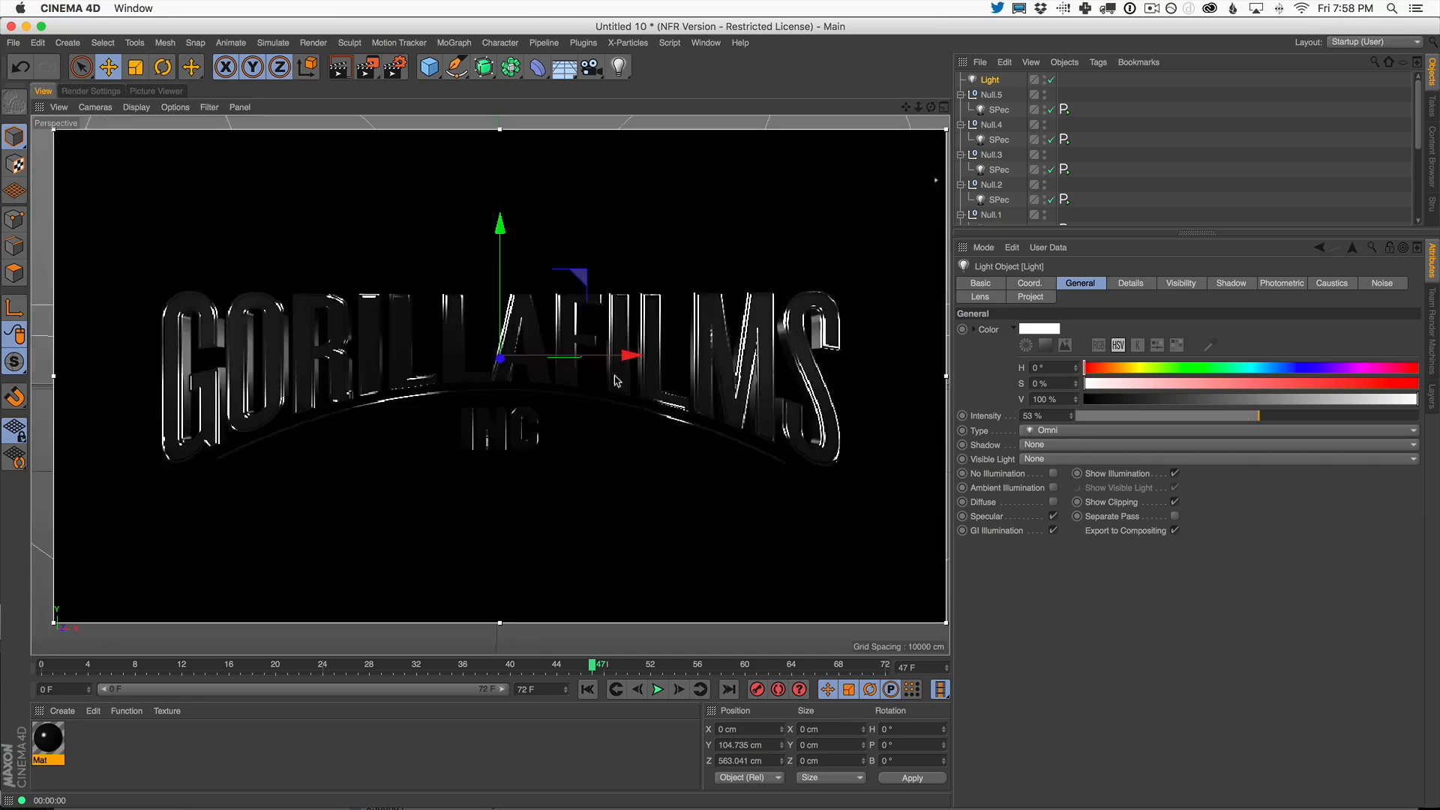
- Render the full animation to the Picture Viewer, continuing without saving to a file
{"action": "left_click", "coordinate": [95, 92]}
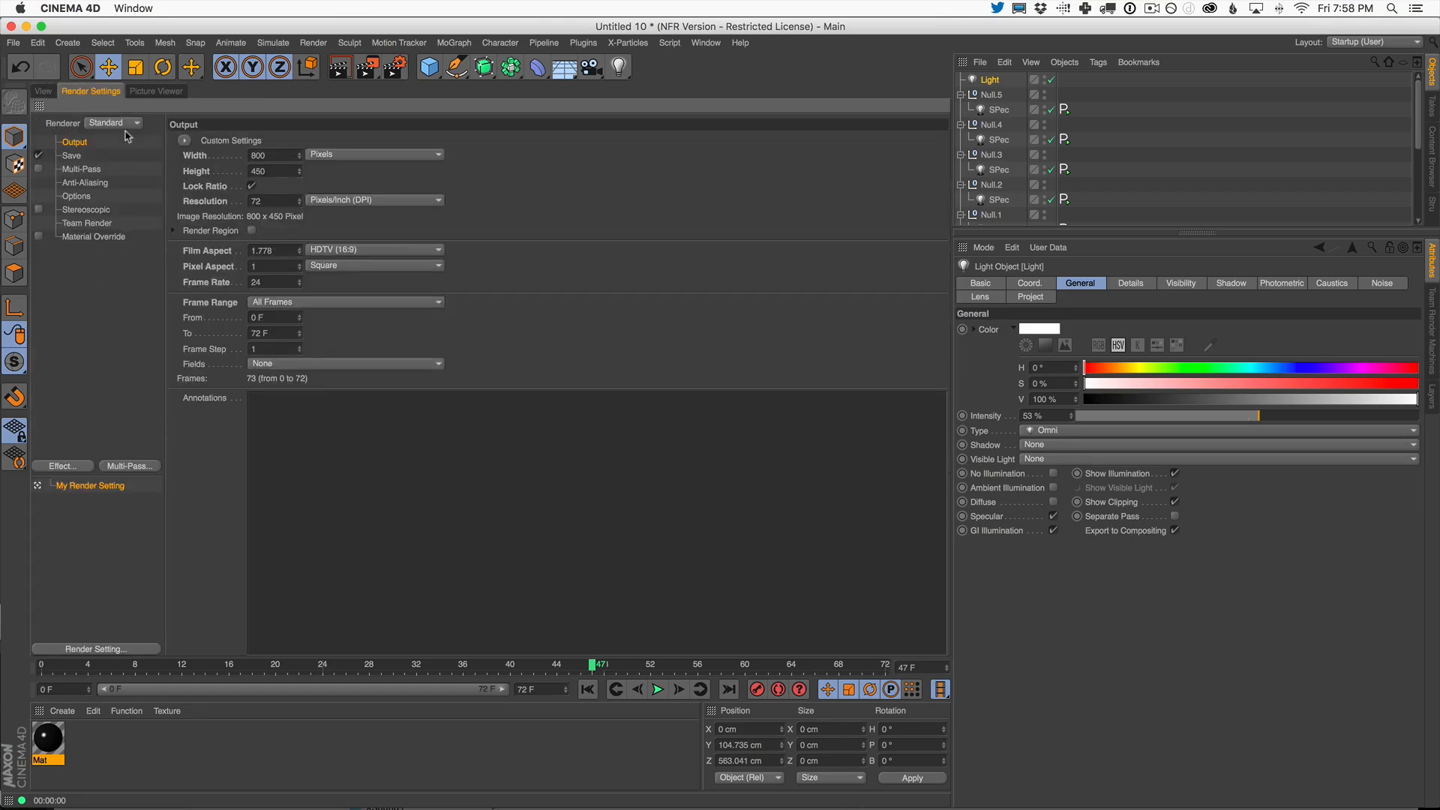
{"action": "left_click", "coordinate": [43, 91]}
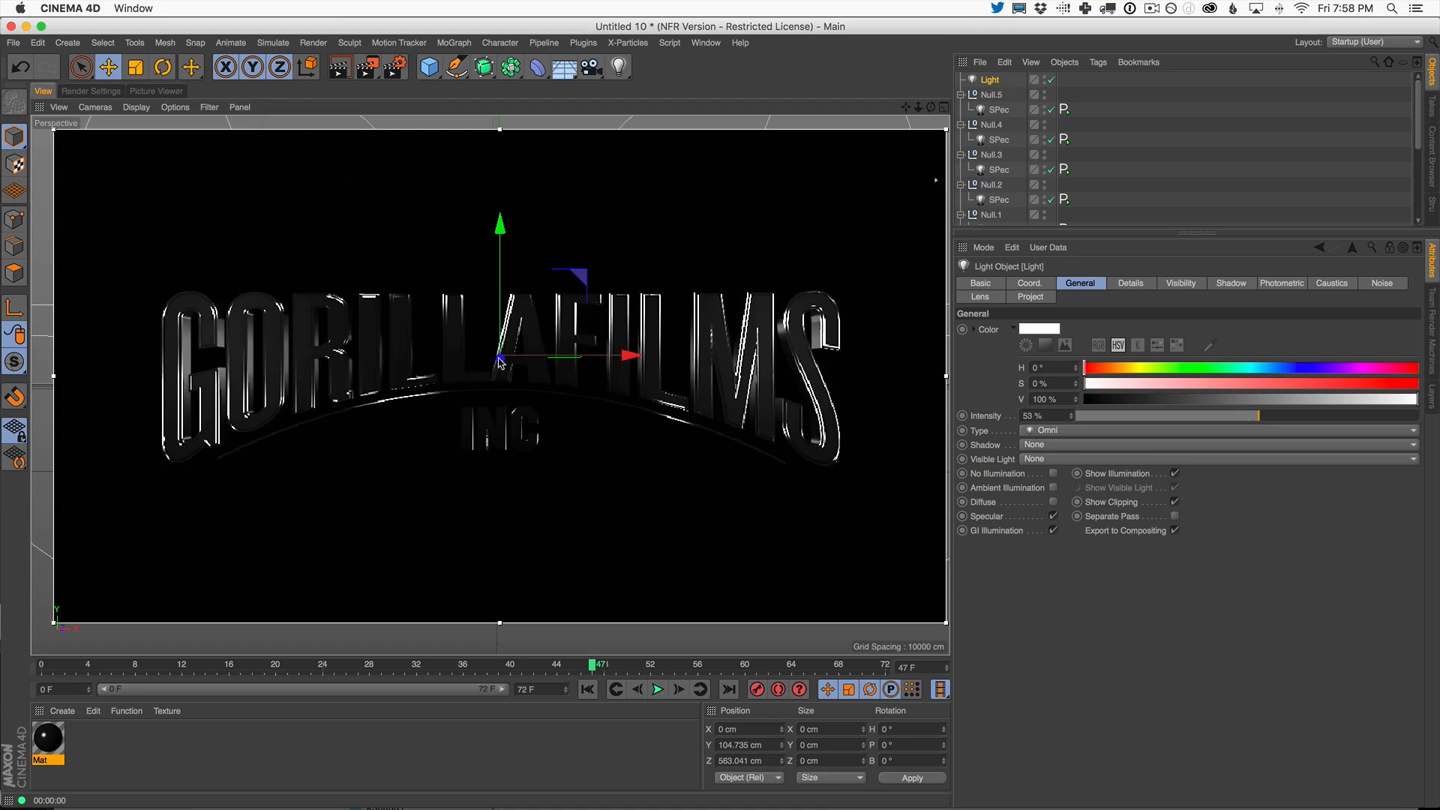
{"action": "left_click", "coordinate": [91, 92]}
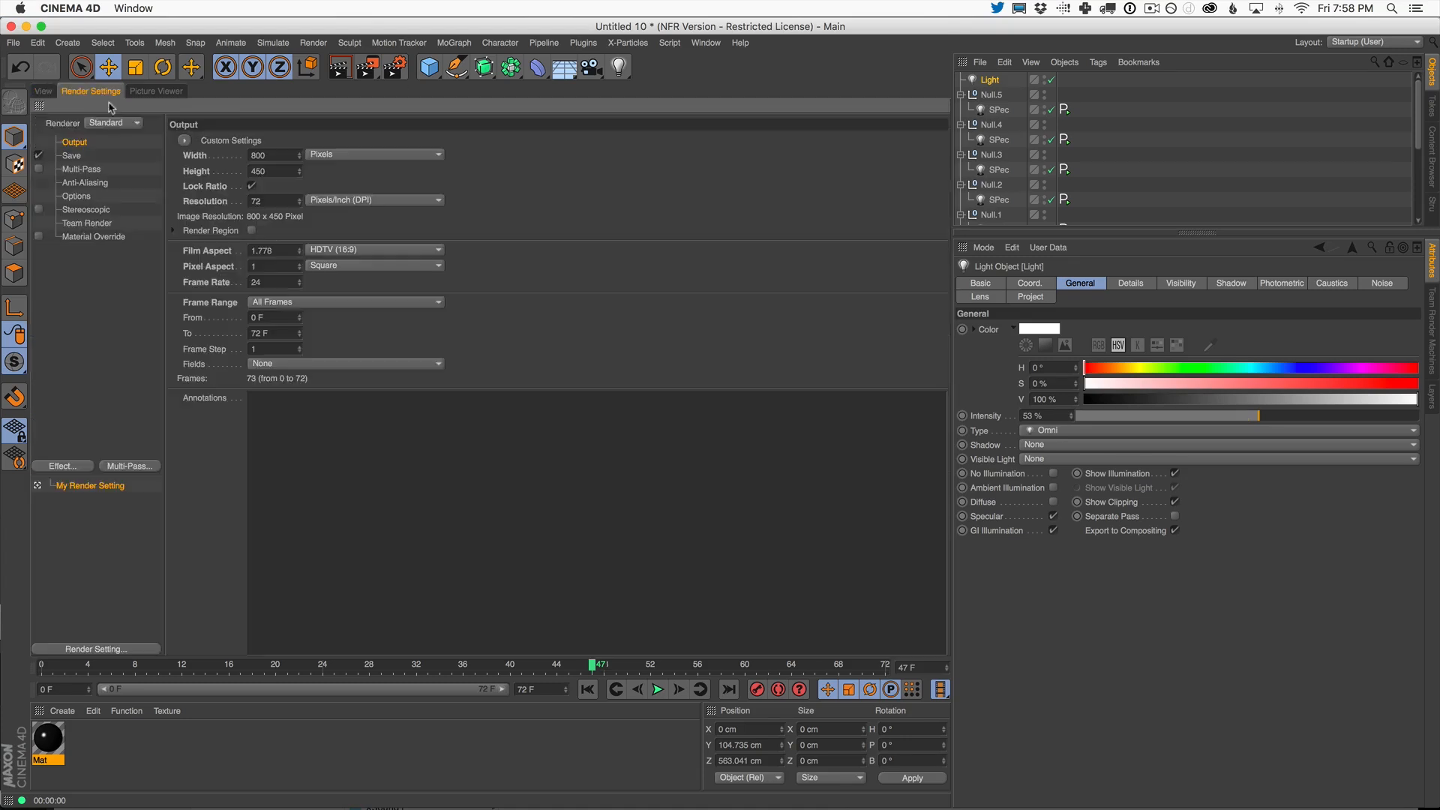
{"action": "left_click", "coordinate": [44, 90]}
{"action": "key", "text": "shift+r"}
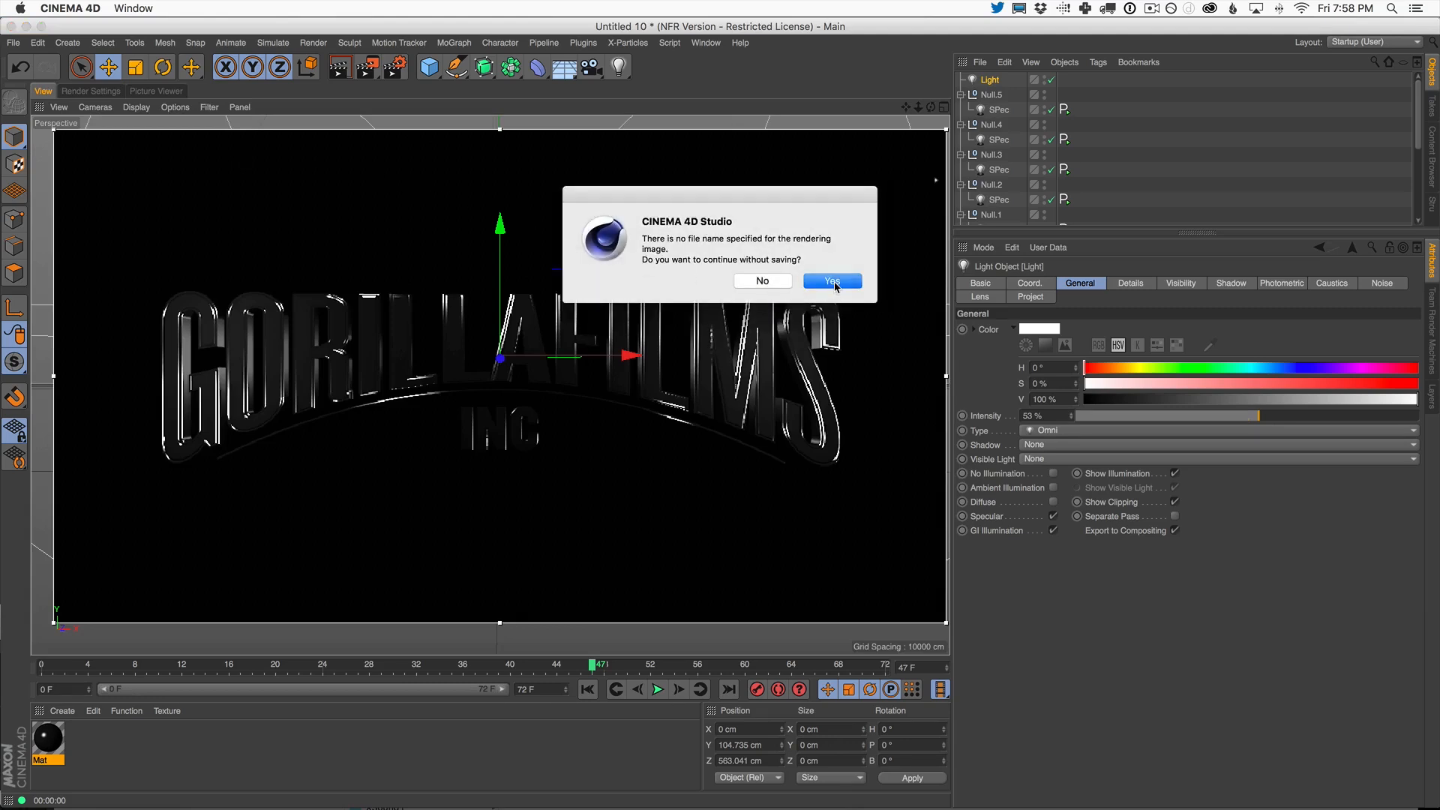
{"action": "left_click", "coordinate": [833, 281]}
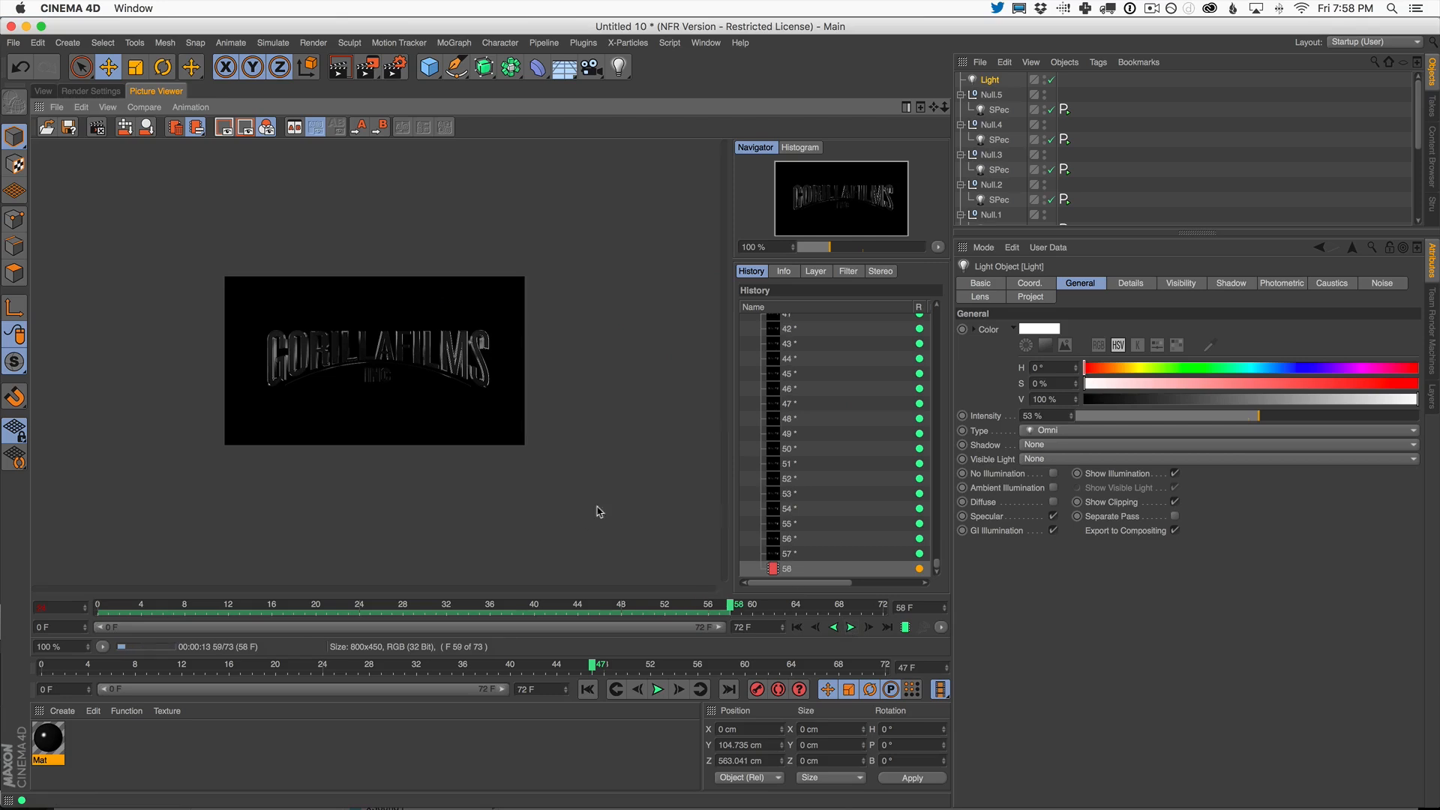
- Enlarge the rendered animation in the Picture Viewer, play it back and scrub through its frames to review the lighting
{"action": "scroll", "coordinate": [469, 421], "scroll_direction": "up", "scroll_amount": 3}
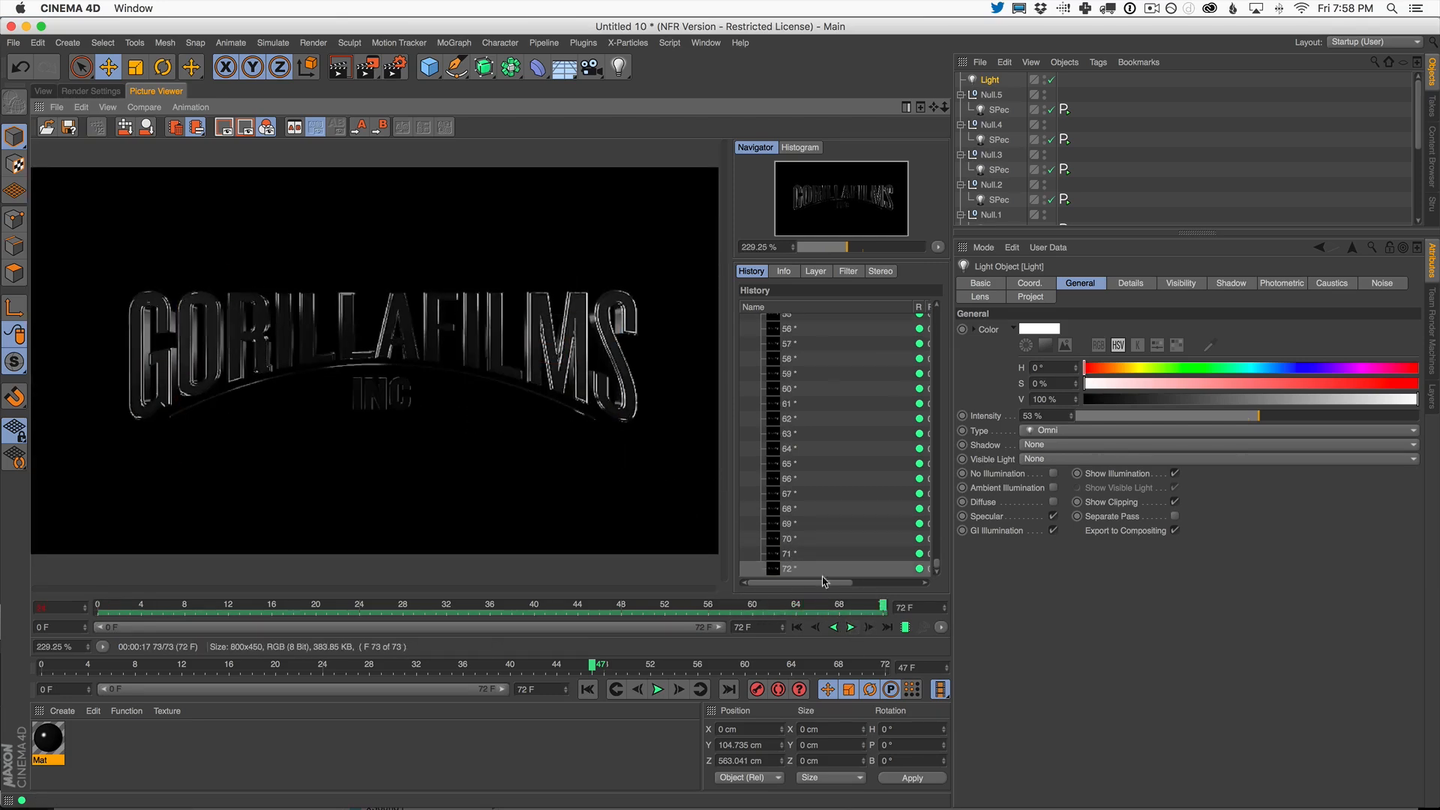
{"action": "left_click", "coordinate": [850, 627]}
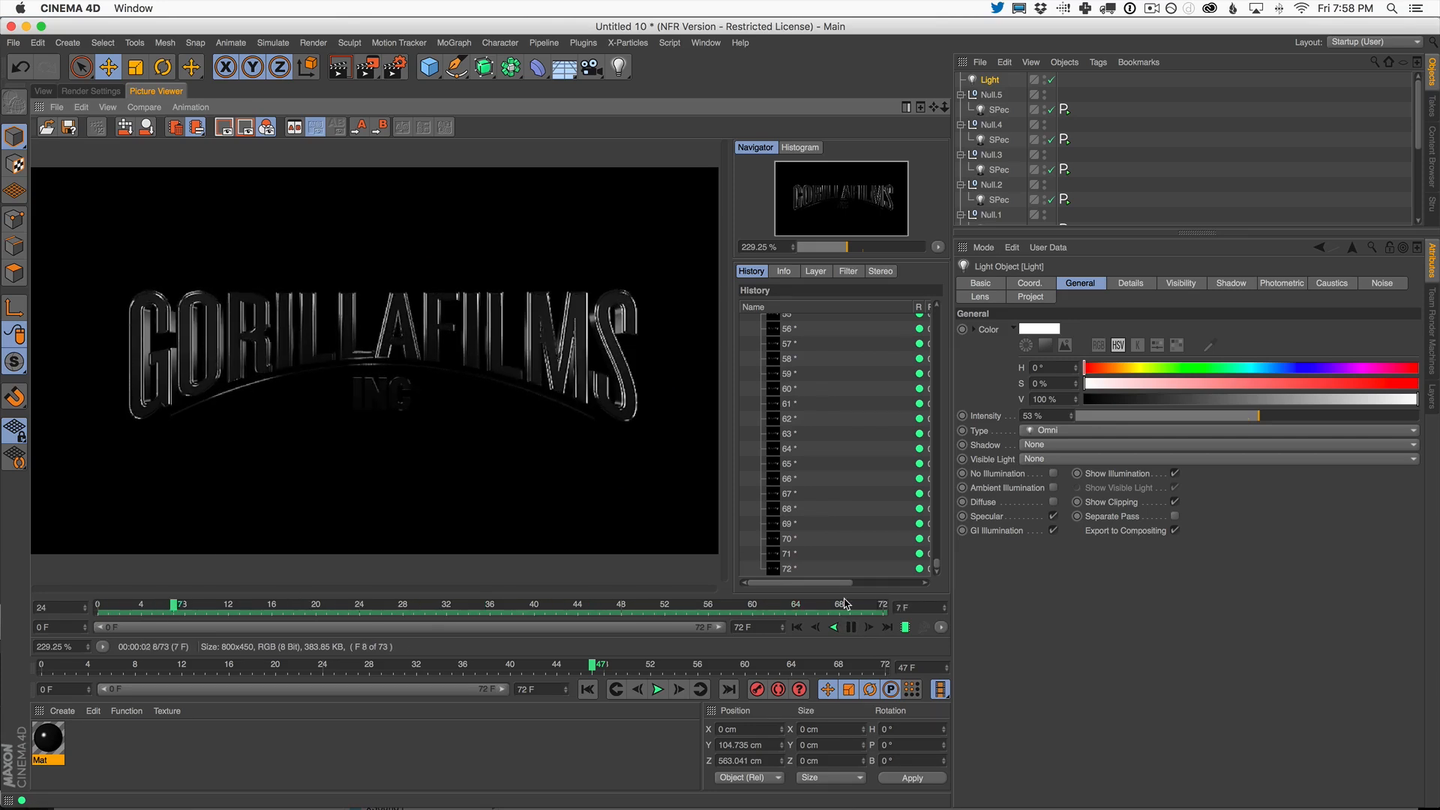
{"action": "left_click", "coordinate": [850, 627]}
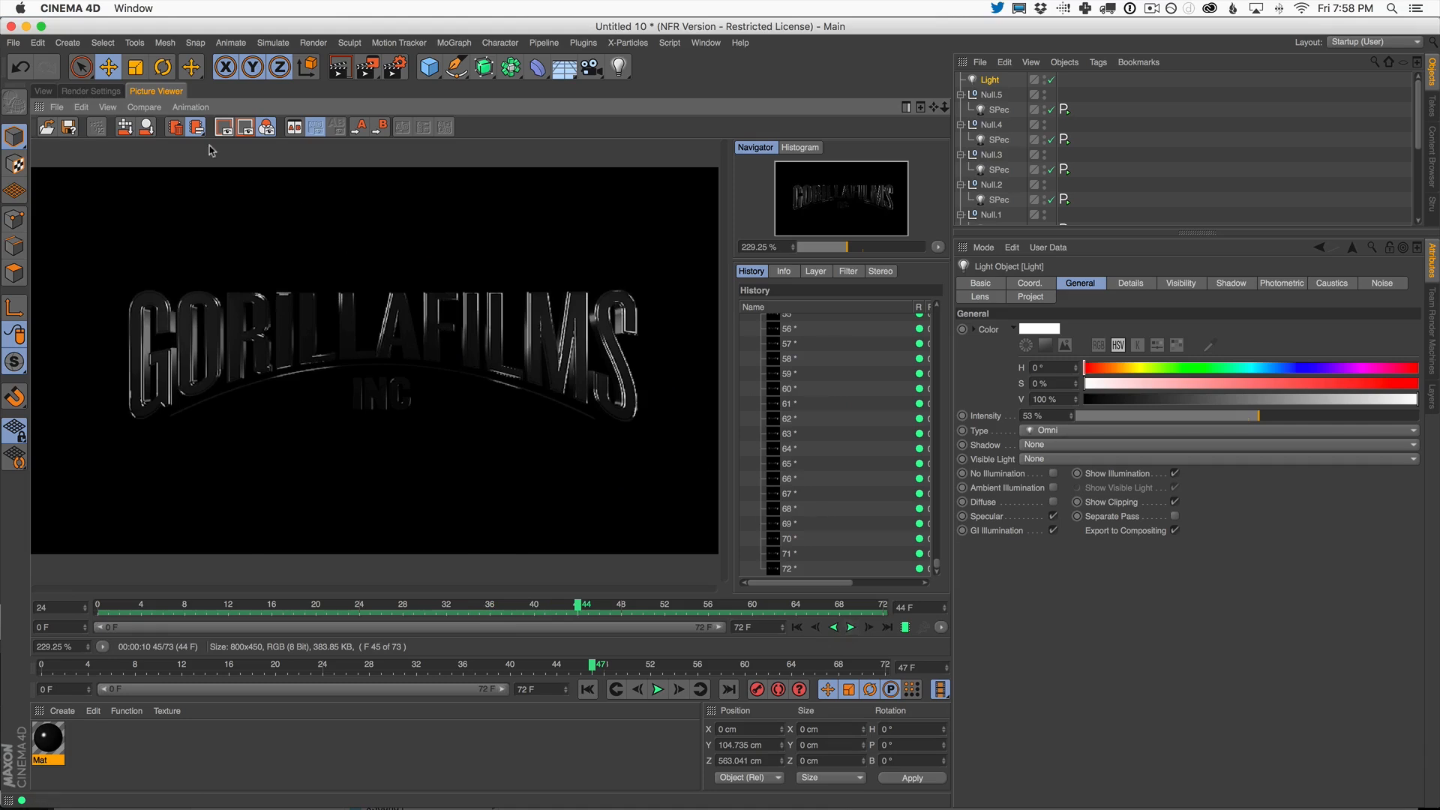
{"action": "left_click", "coordinate": [96, 91]}
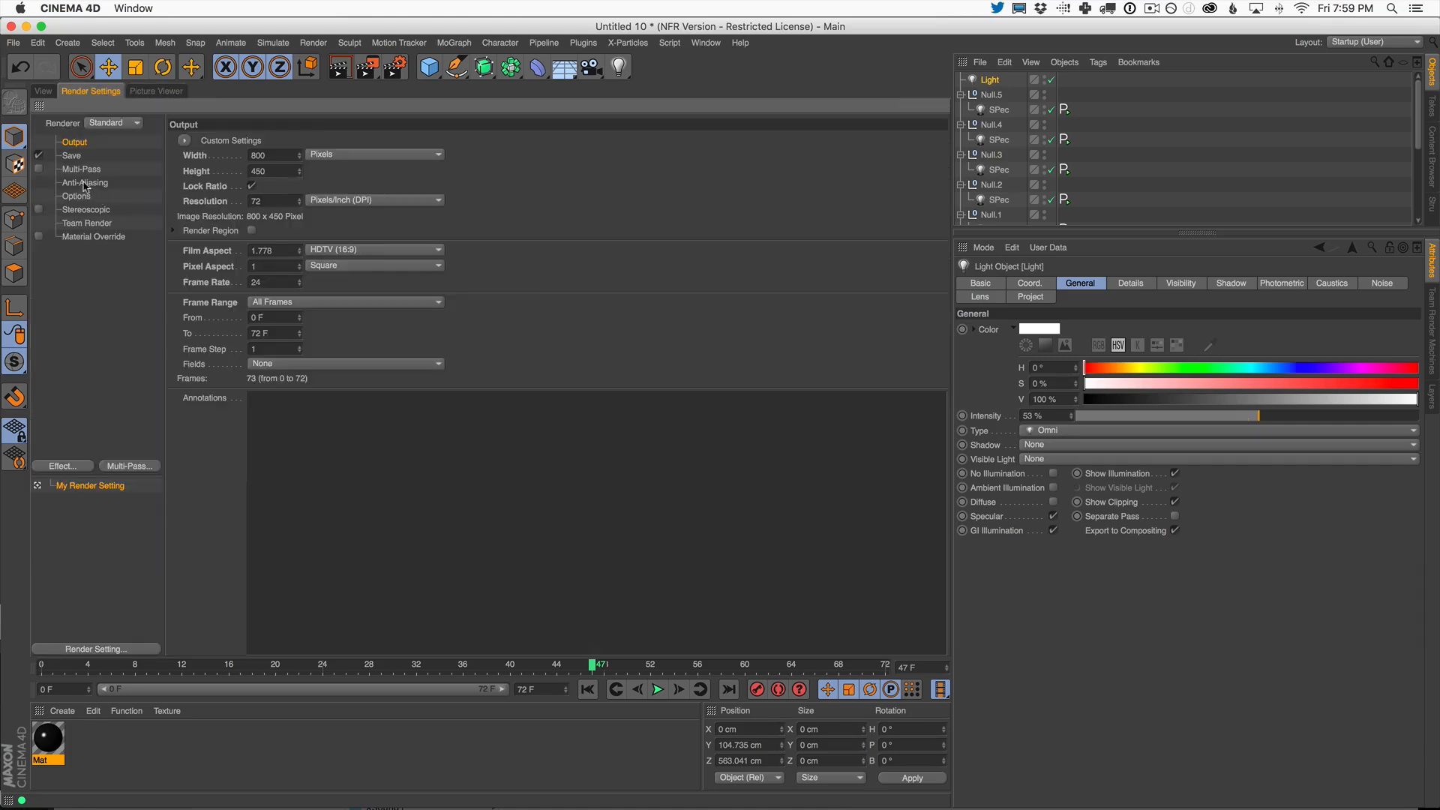
{"action": "left_click", "coordinate": [158, 90]}
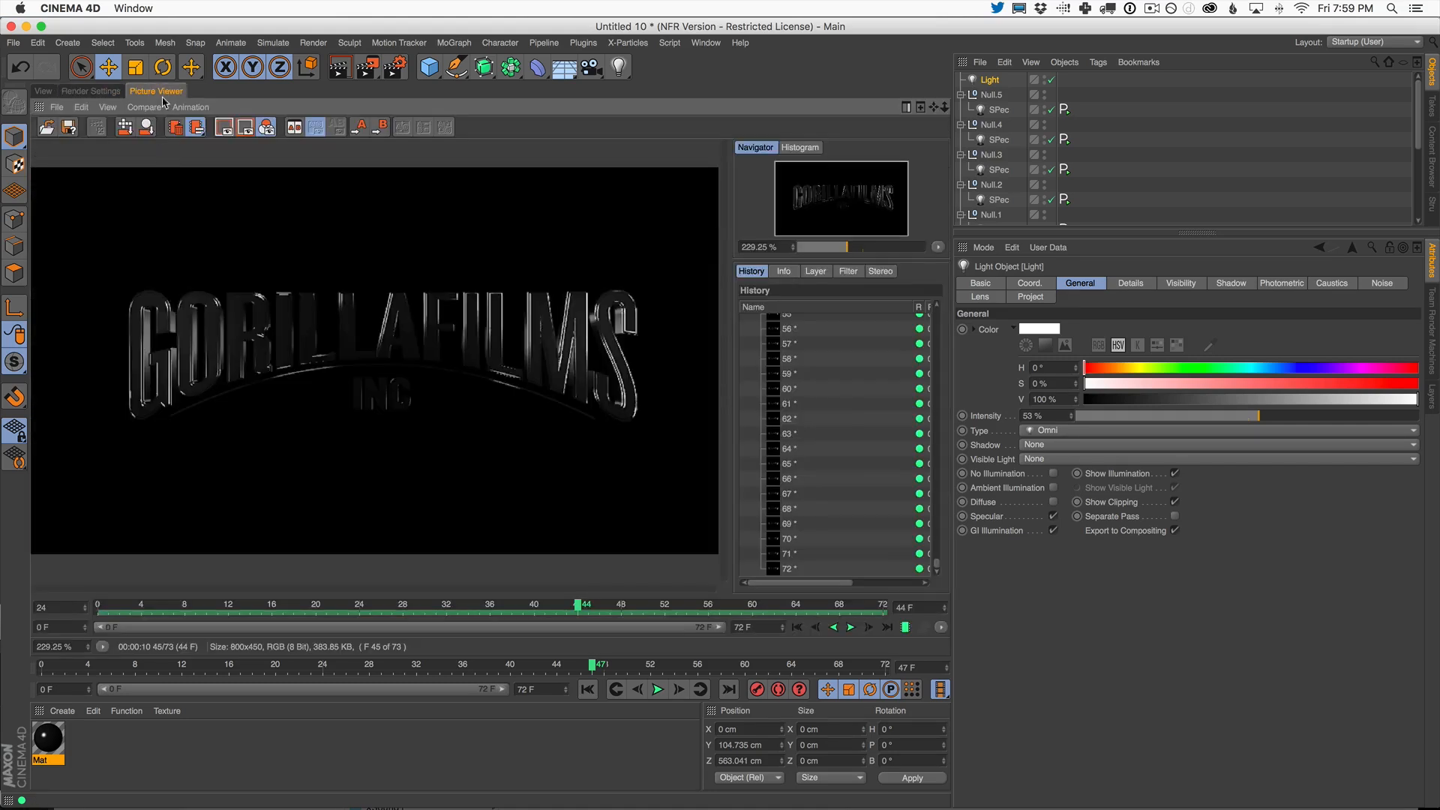
{"action": "mouse_move", "coordinate": [630, 611]}
{"action": "left_mouse_down"}
{"action": "mouse_move", "coordinate": [102, 604]}
{"action": "mouse_move", "coordinate": [428, 605]}
{"action": "mouse_move", "coordinate": [105, 579]}
{"action": "mouse_move", "coordinate": [621, 586]}
{"action": "left_mouse_up"}
- In the Top view, move the Null.4 and Null.3 specular lights slightly forward of the logo, with Null.4's light at about Z 19.7 cm
{"action": "left_click", "coordinate": [44, 91]}
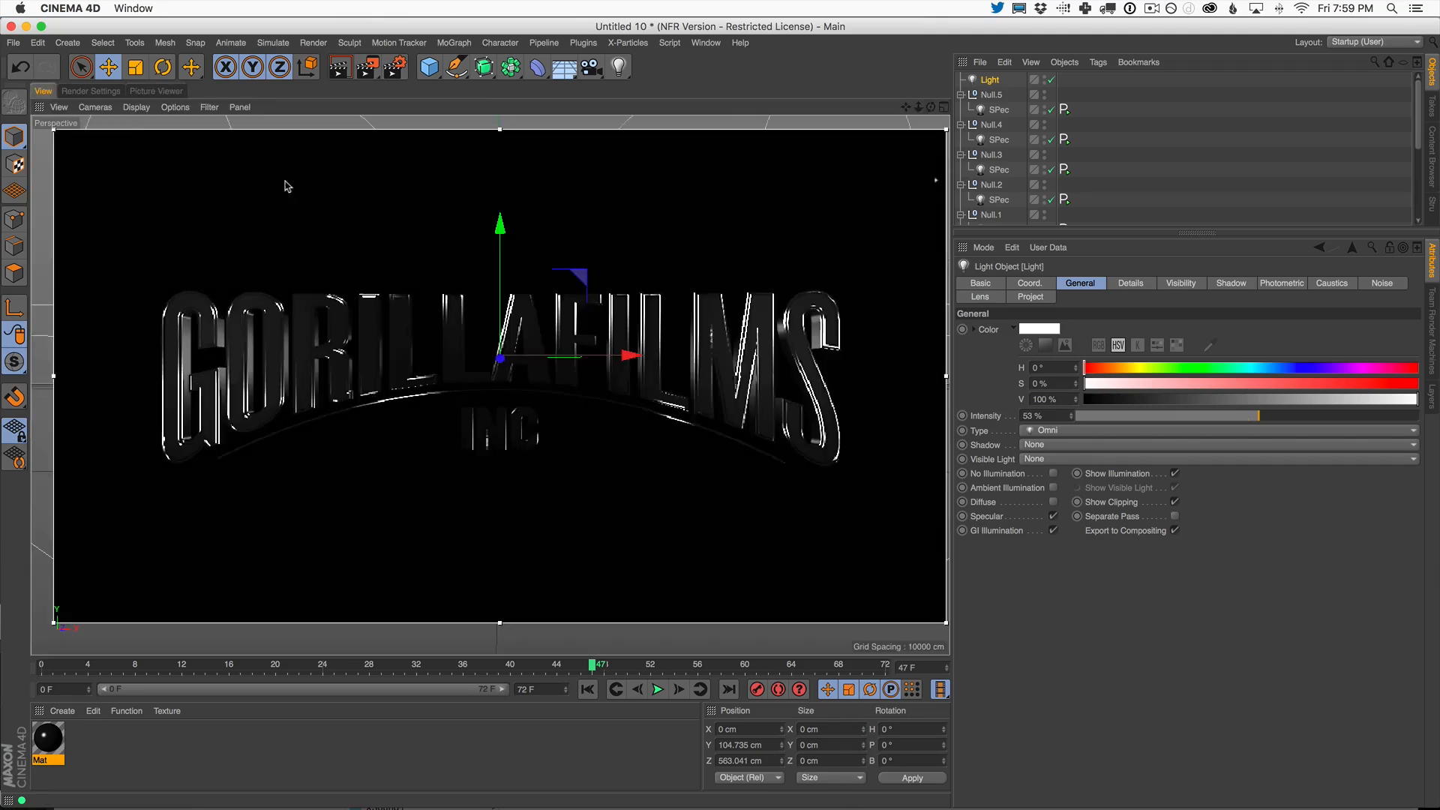
{"action": "left_click", "coordinate": [943, 108]}
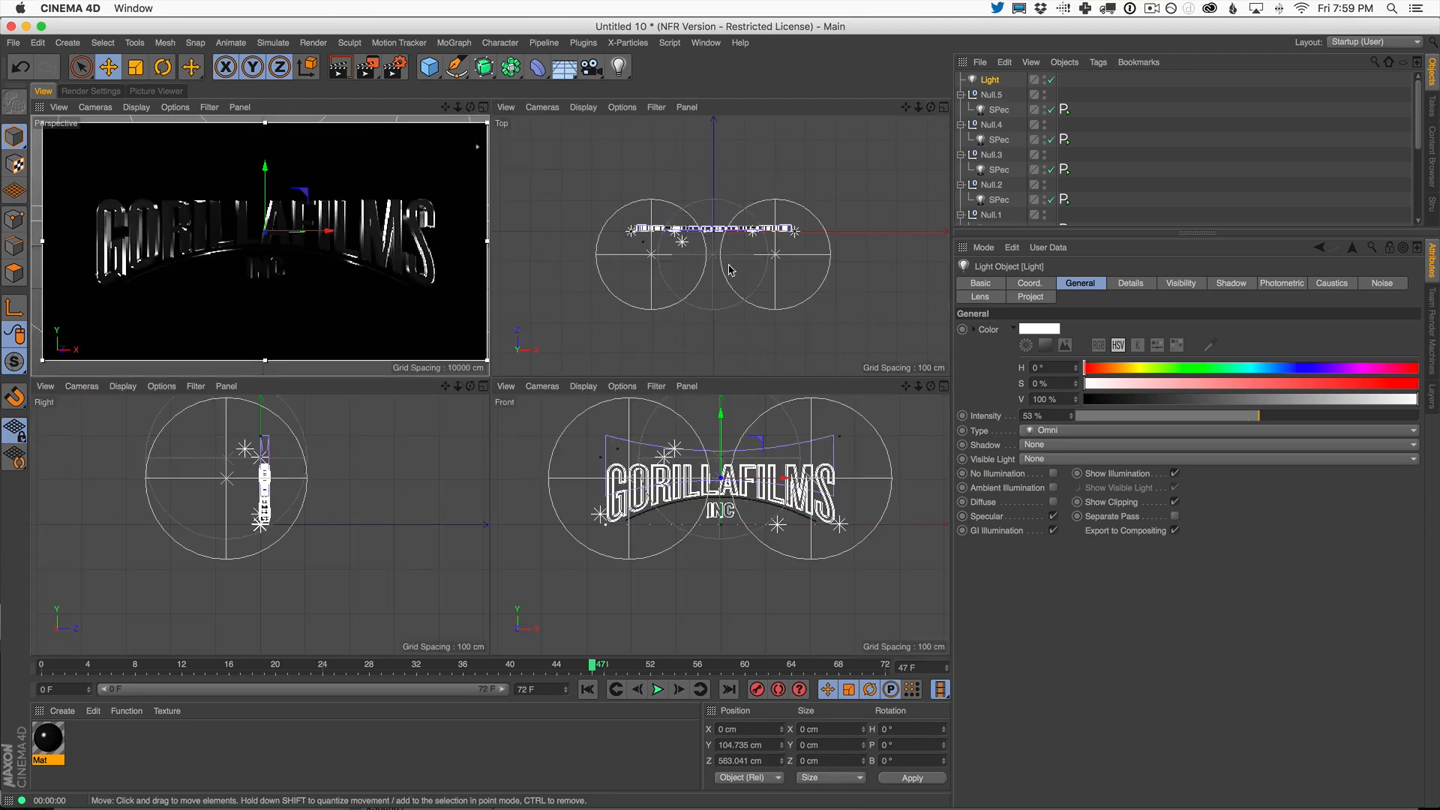
{"action": "left_click", "coordinate": [795, 230]}
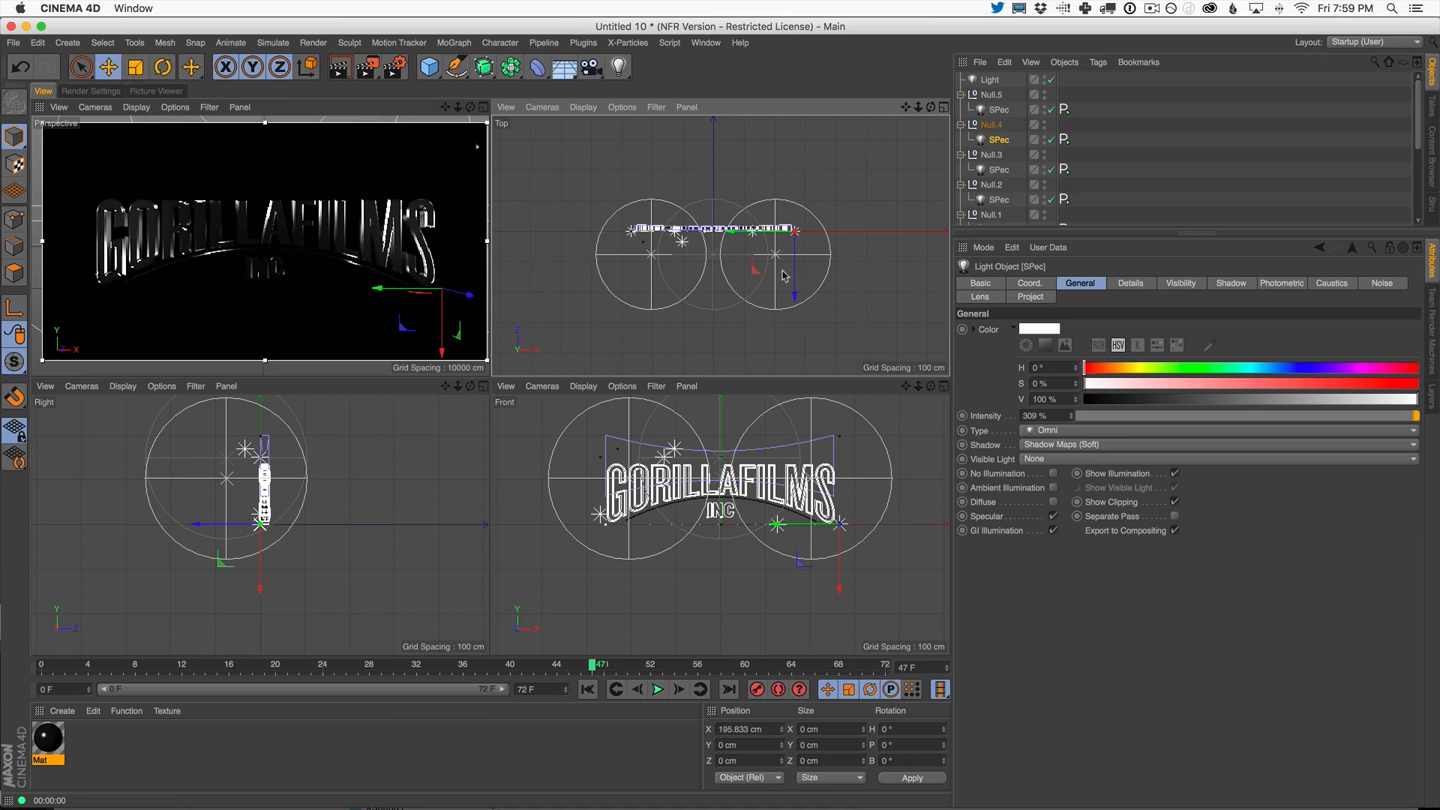
{"action": "left_click", "coordinate": [632, 234]}
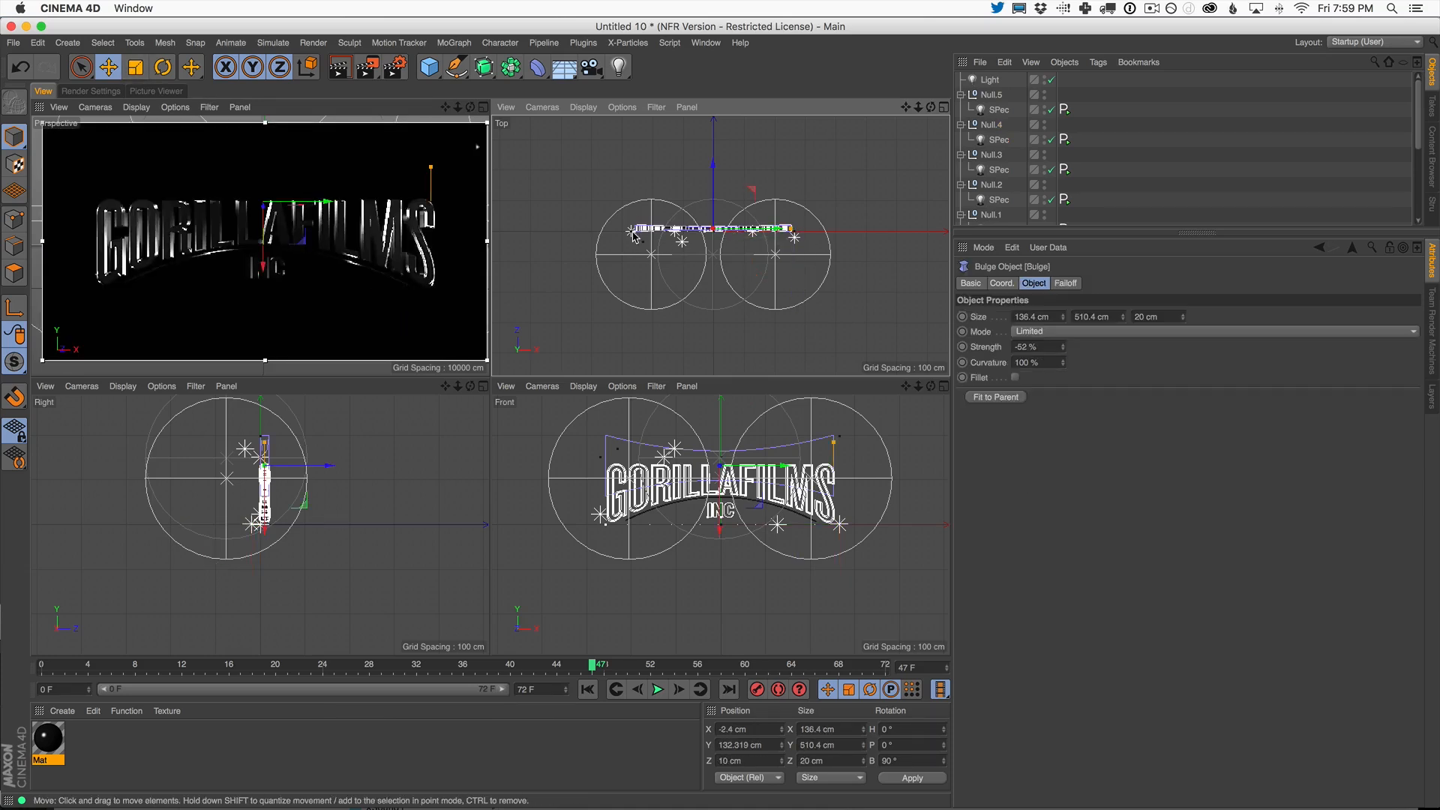
{"action": "left_click", "coordinate": [631, 233]}
{"action": "scroll", "coordinate": [673, 229], "scroll_direction": "up", "scroll_amount": 6}
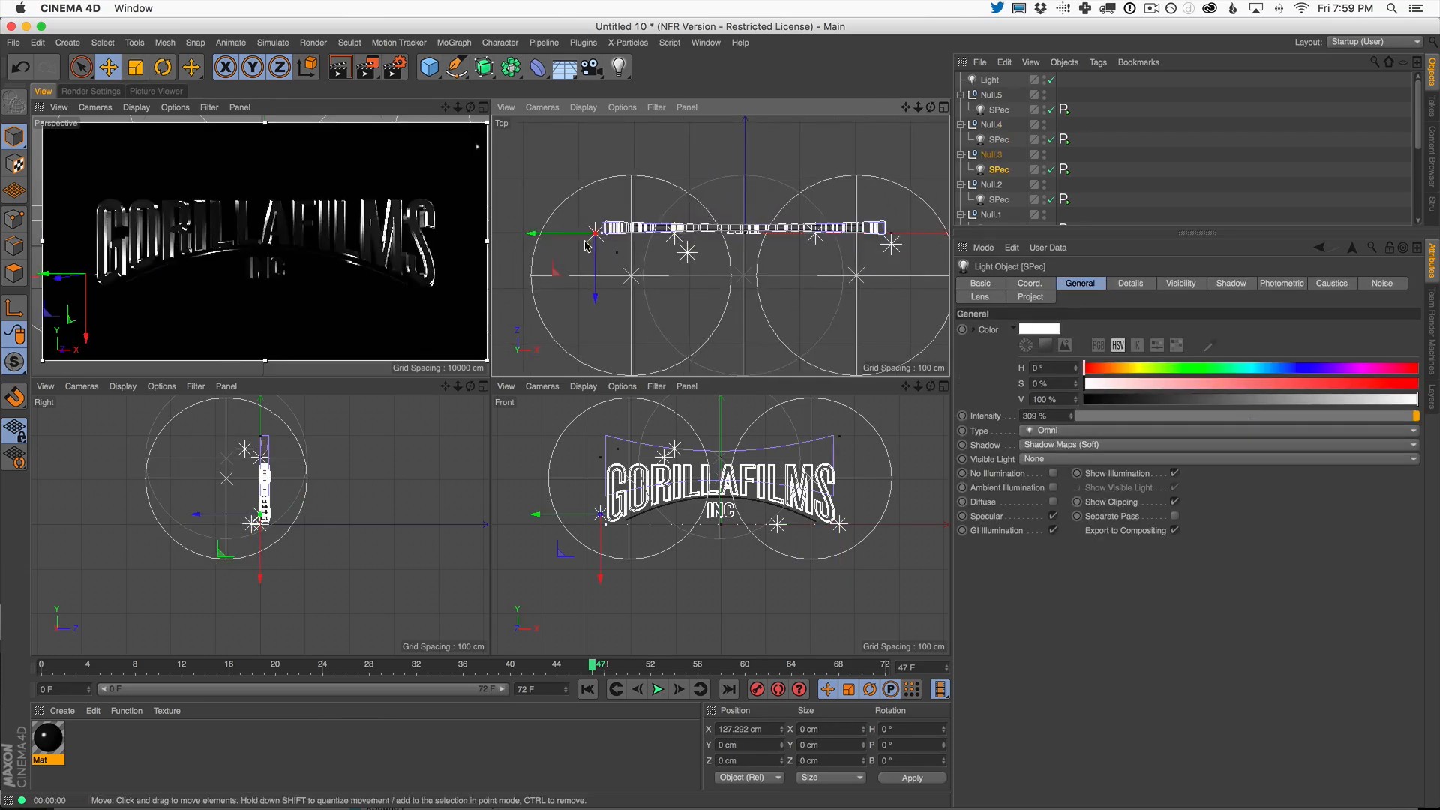
{"action": "left_click_drag", "start_coordinate": [595, 261], "coordinate": [594, 271]}
{"action": "key", "text": "ctrl+r"}
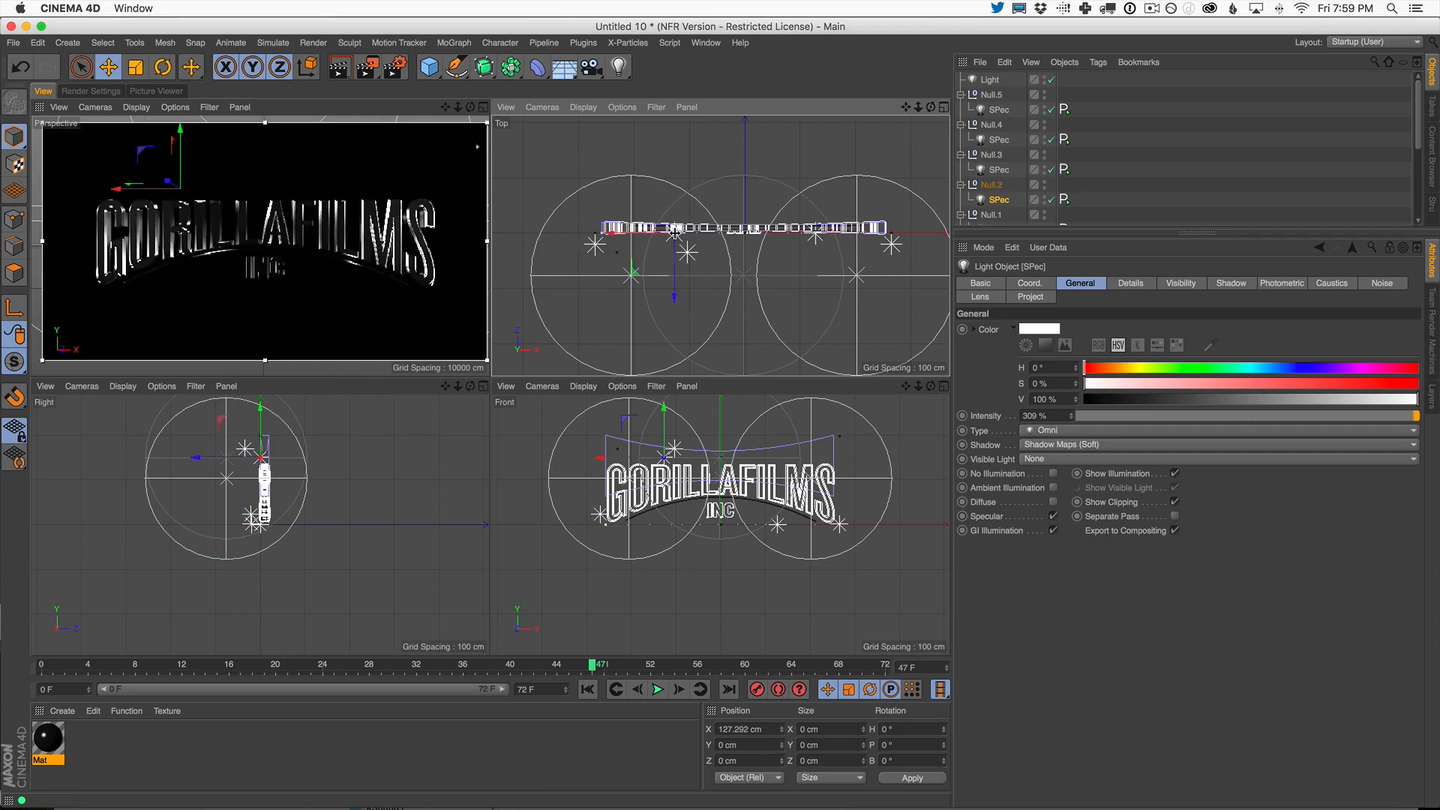
- Move the Null.2 specular light forward to Z 16.25 cm and the Null.1 specular light to about Z -20.3 cm in the Top view
{"action": "left_click", "coordinate": [674, 235]}
{"action": "key", "text": "ctrl+r"}
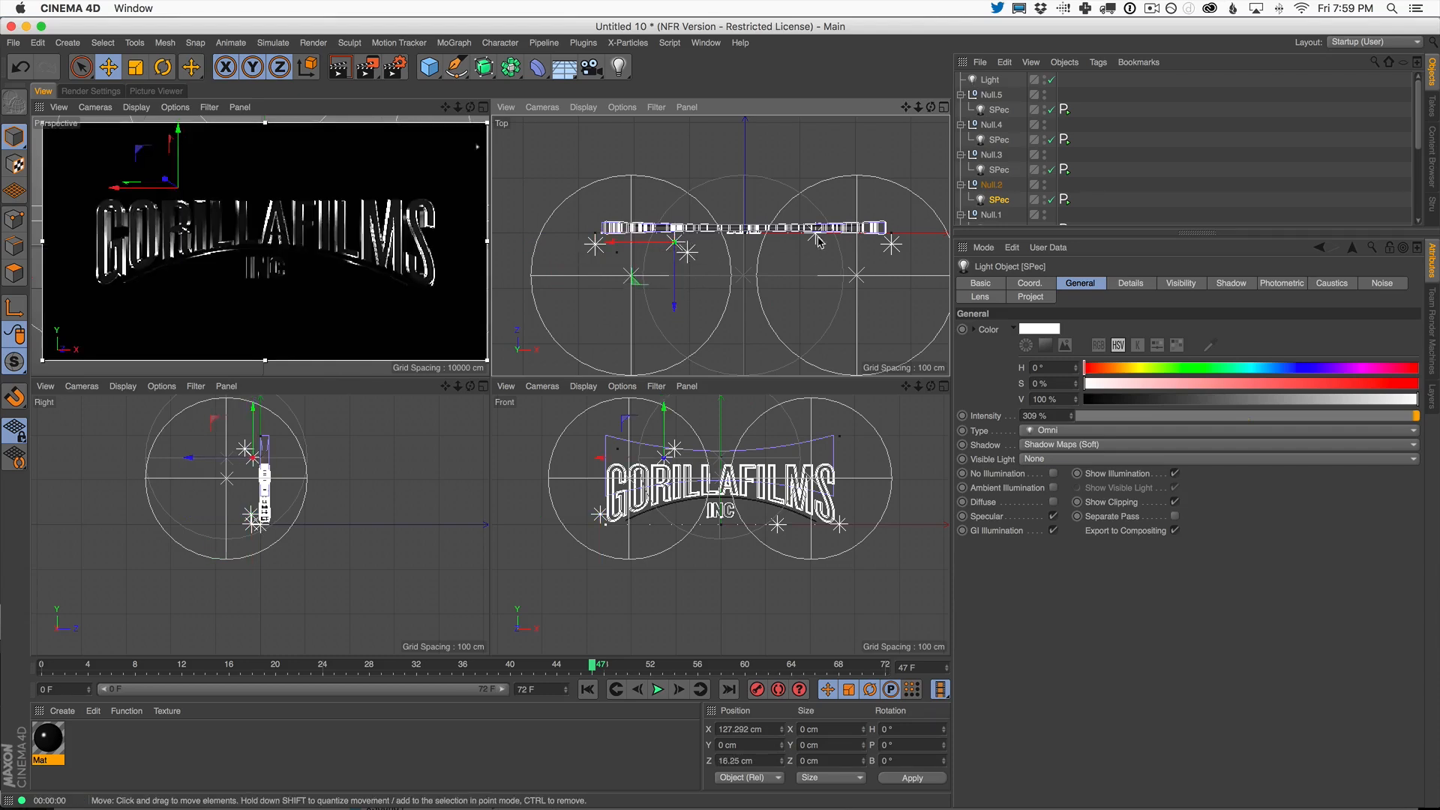
{"action": "left_click", "coordinate": [816, 235]}
{"action": "left_click_drag", "start_coordinate": [816, 234], "coordinate": [815, 245]}
{"action": "key", "text": "ctrl+r"}
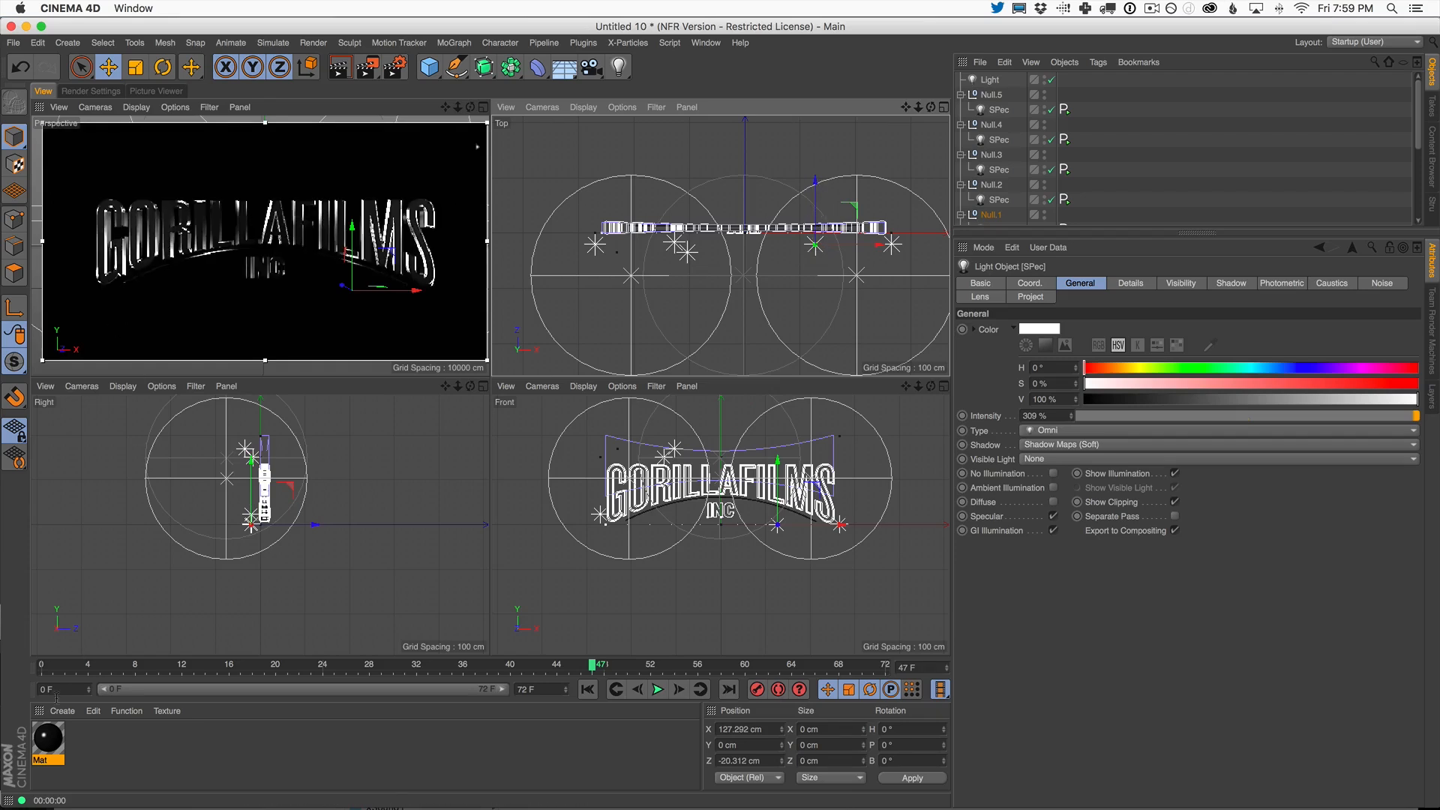
- Set the logo material's Default Specular width to 16%, falloff to -1% and inner width to 12%
{"action": "double_click", "coordinate": [48, 739]}
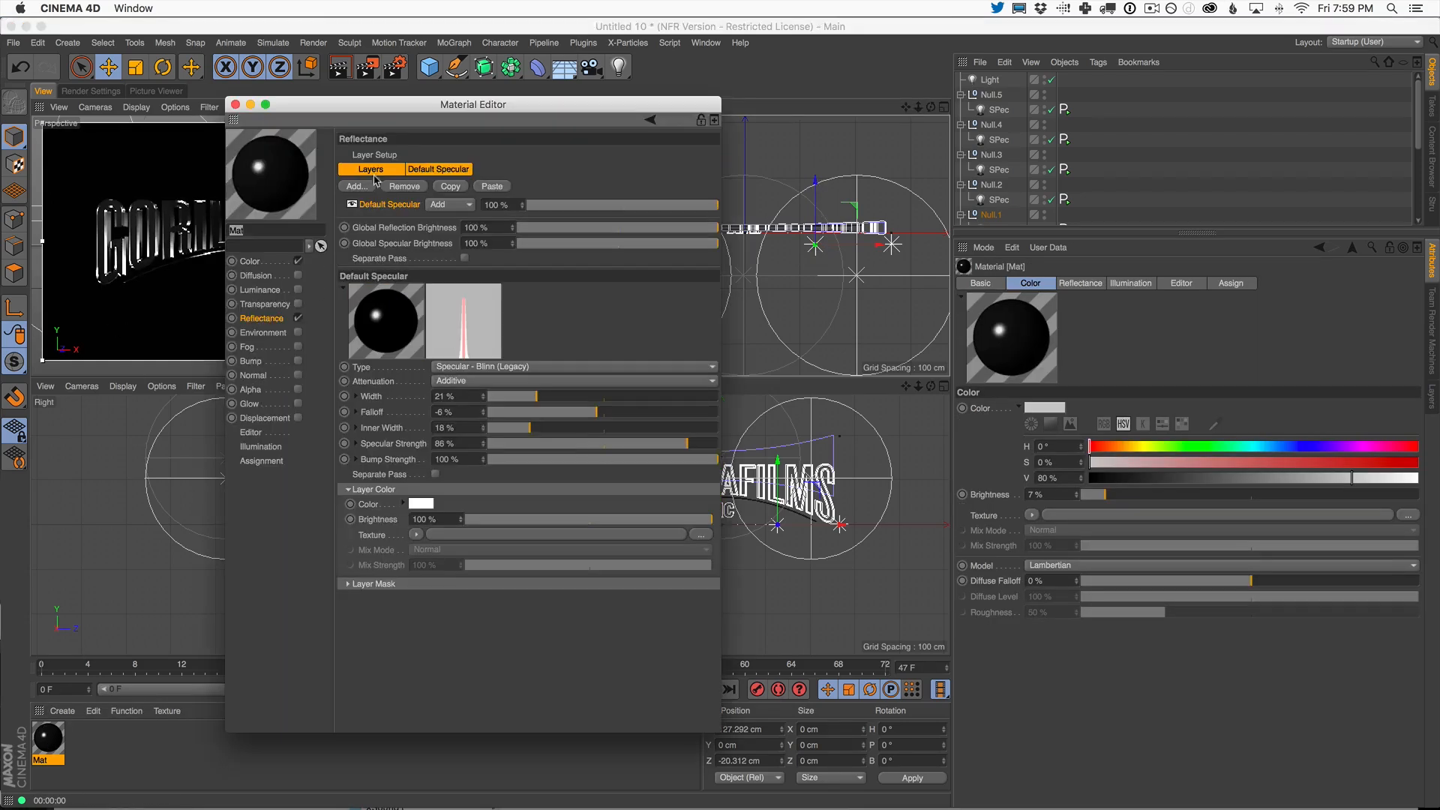
{"action": "left_click_drag", "start_coordinate": [481, 106], "coordinate": [890, 111]}
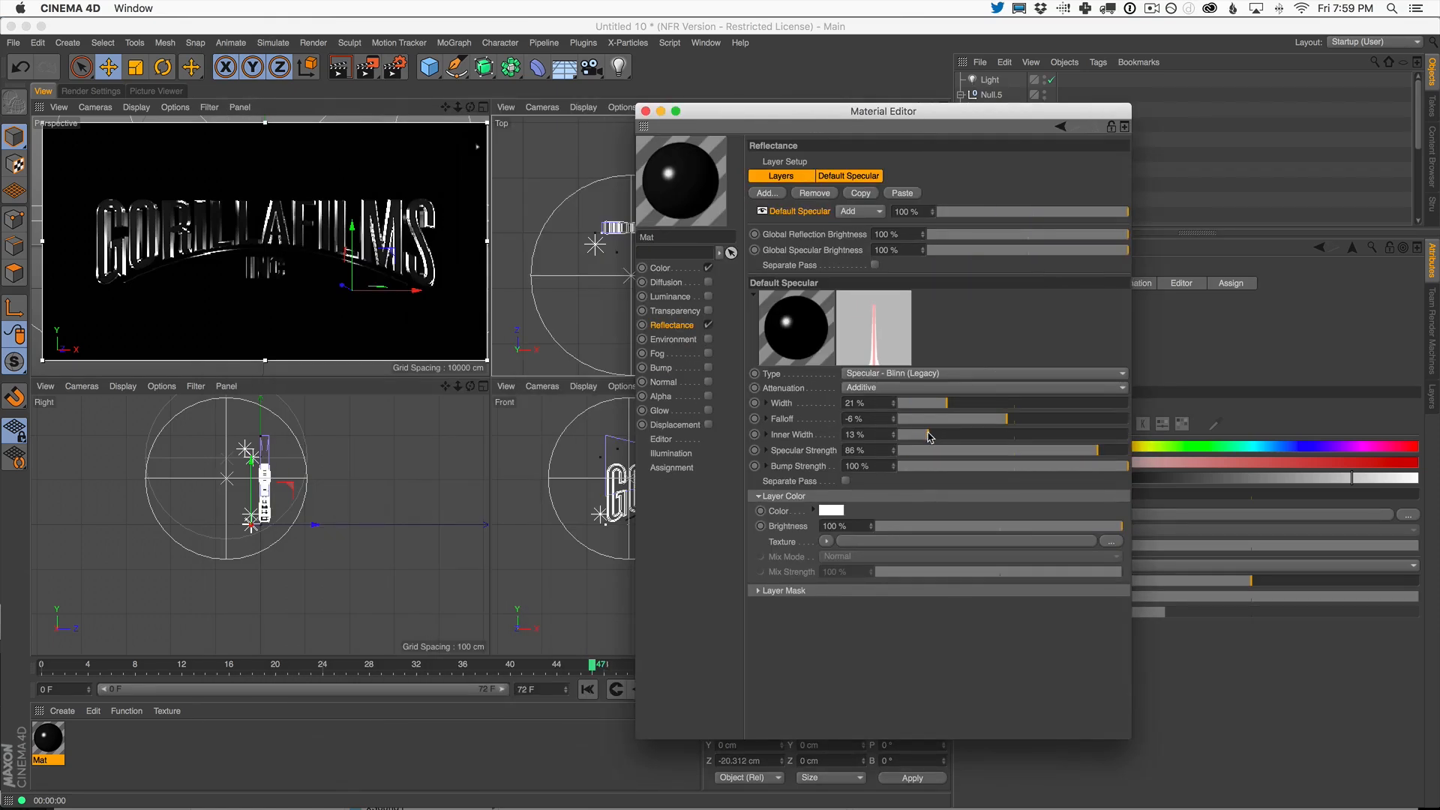
{"action": "left_click_drag", "start_coordinate": [930, 437], "coordinate": [935, 403]}
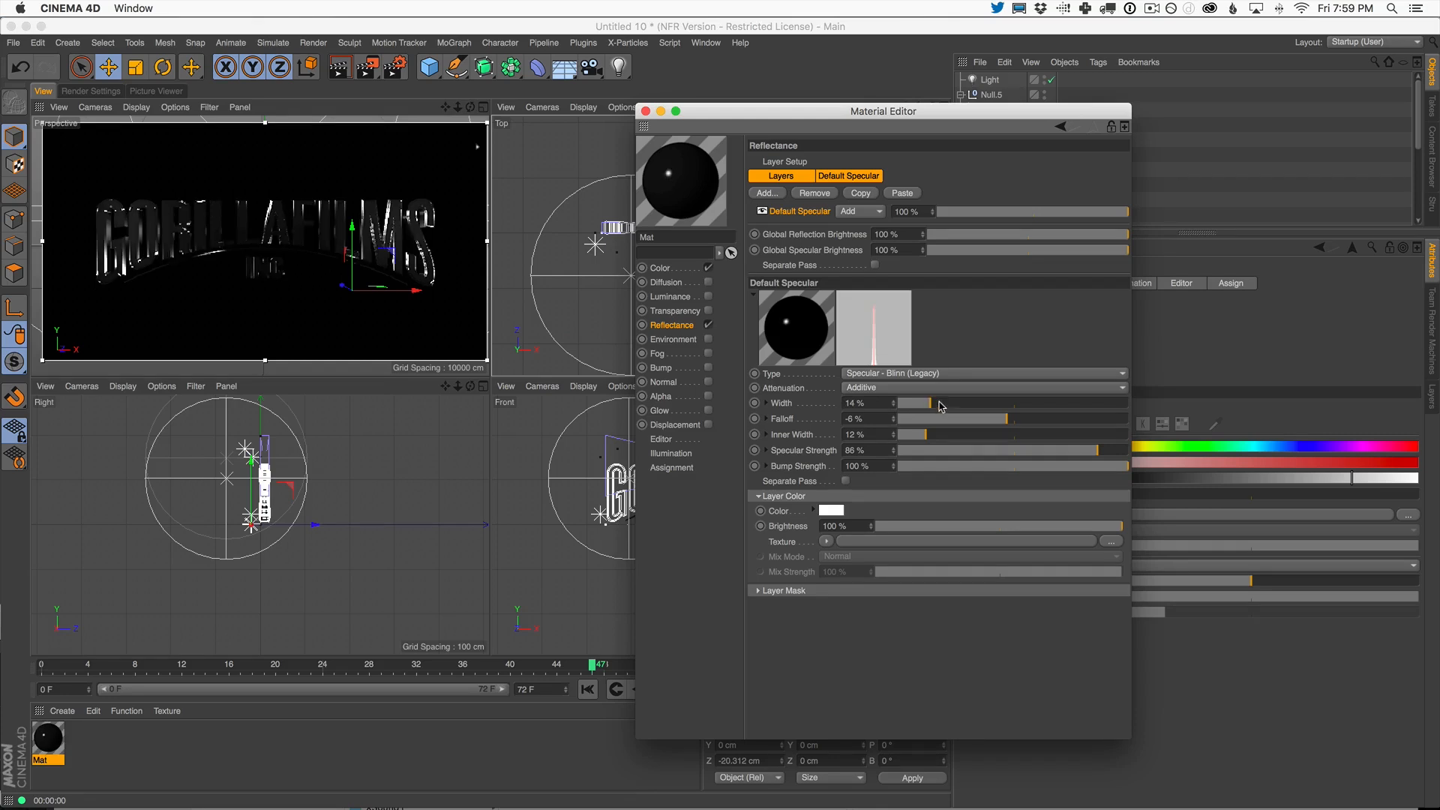
{"action": "left_click", "coordinate": [938, 404]}
{"action": "left_click_drag", "start_coordinate": [1009, 420], "coordinate": [1018, 424]}
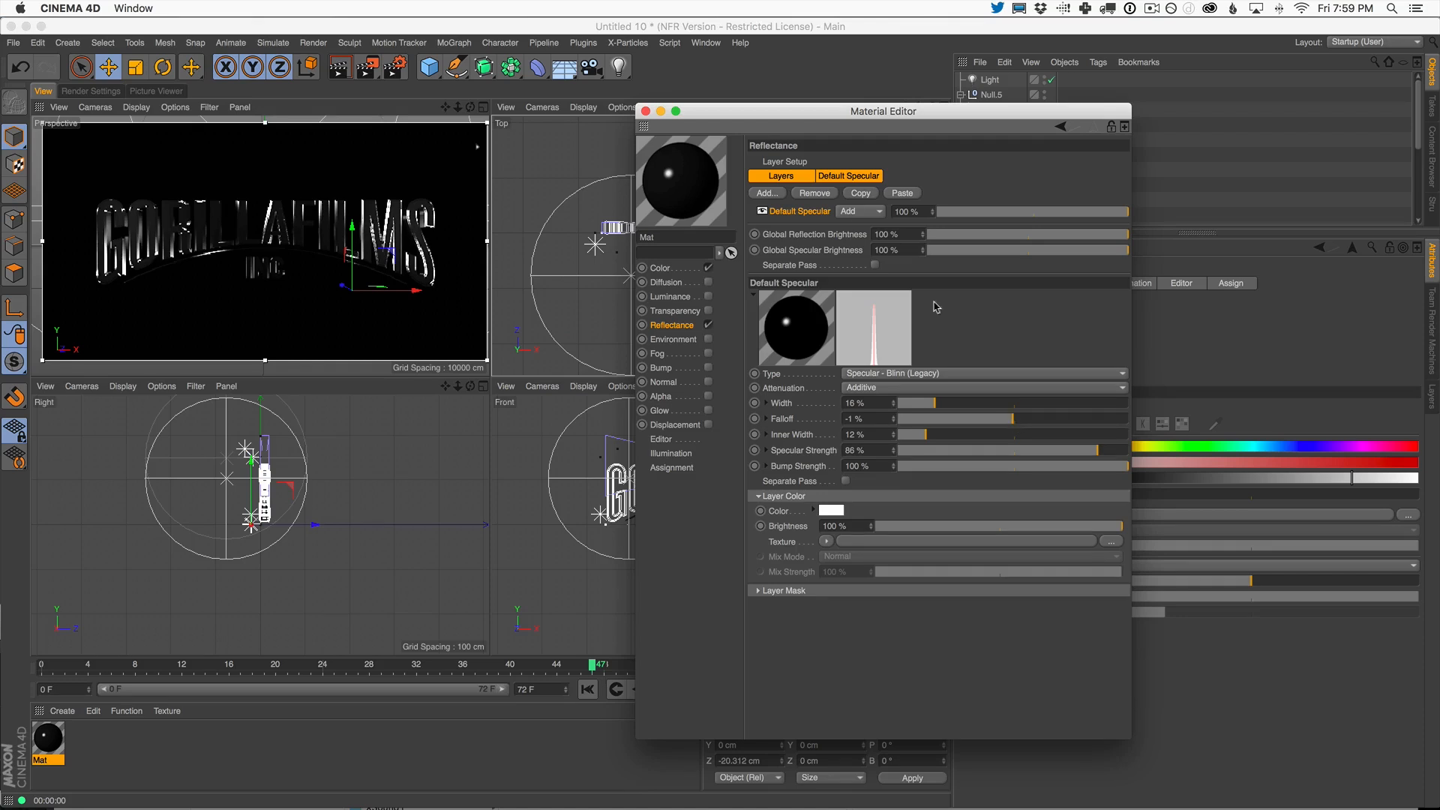
{"action": "left_click", "coordinate": [646, 111]}
- Reduce the intensity of the specular lights under Null.4 and Null.2, and set the one under Null.5 to 176%
{"action": "left_click", "coordinate": [998, 141]}
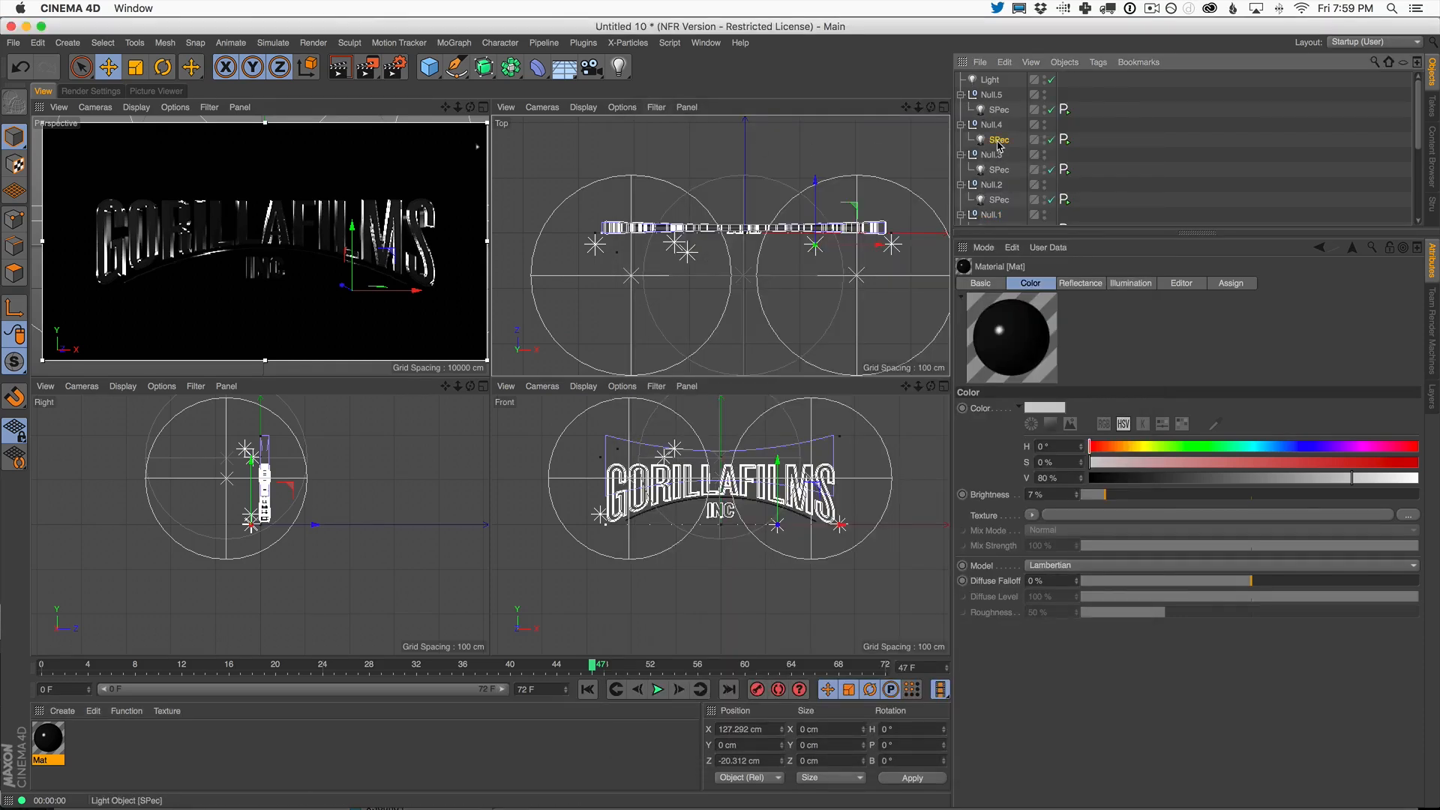
{"action": "left_click", "coordinate": [1388, 415]}
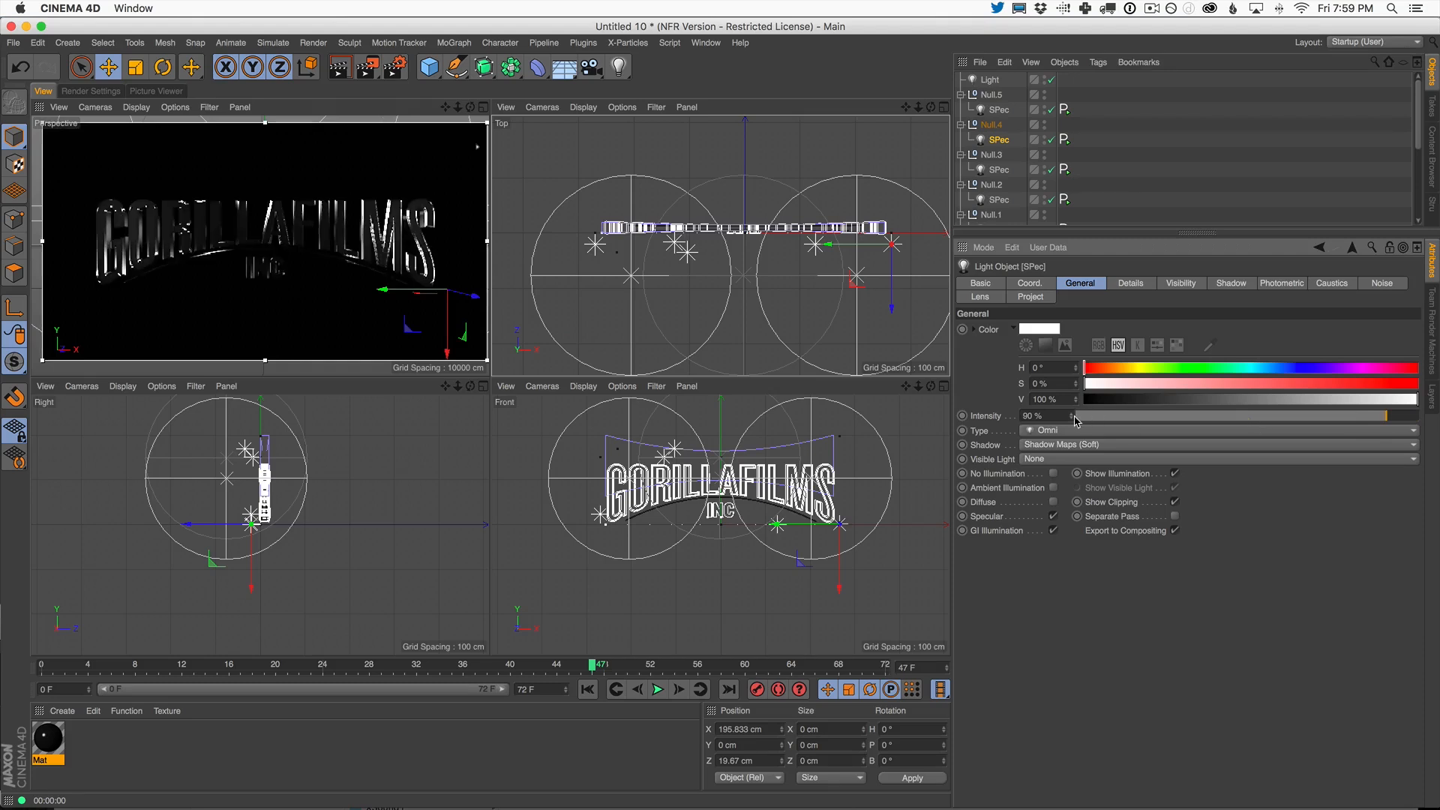
{"action": "left_click_drag", "start_coordinate": [1073, 415], "coordinate": [1111, 323]}
{"action": "left_click", "coordinate": [998, 200]}
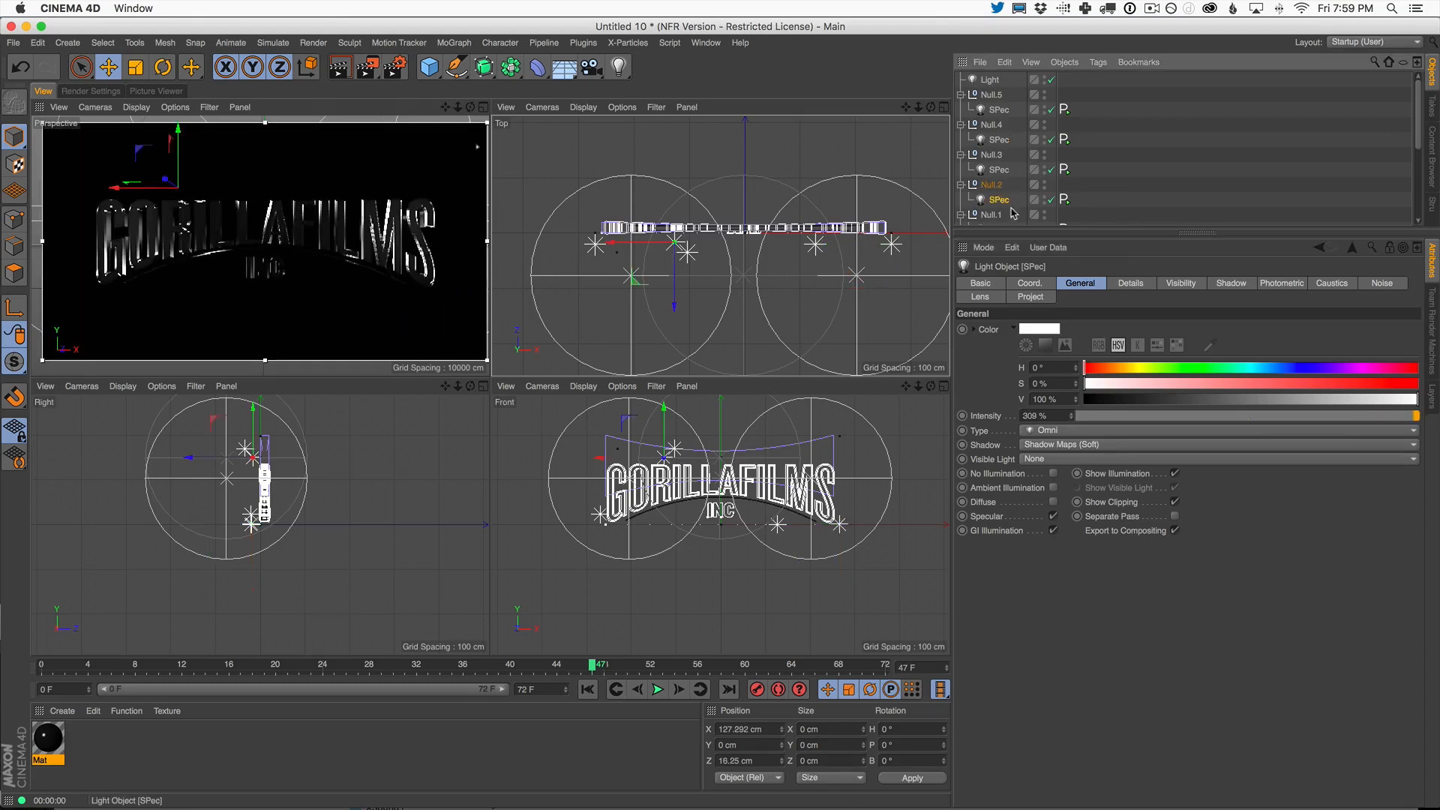
{"action": "left_click_drag", "start_coordinate": [1071, 416], "coordinate": [1071, 515]}
{"action": "left_click", "coordinate": [999, 110]}
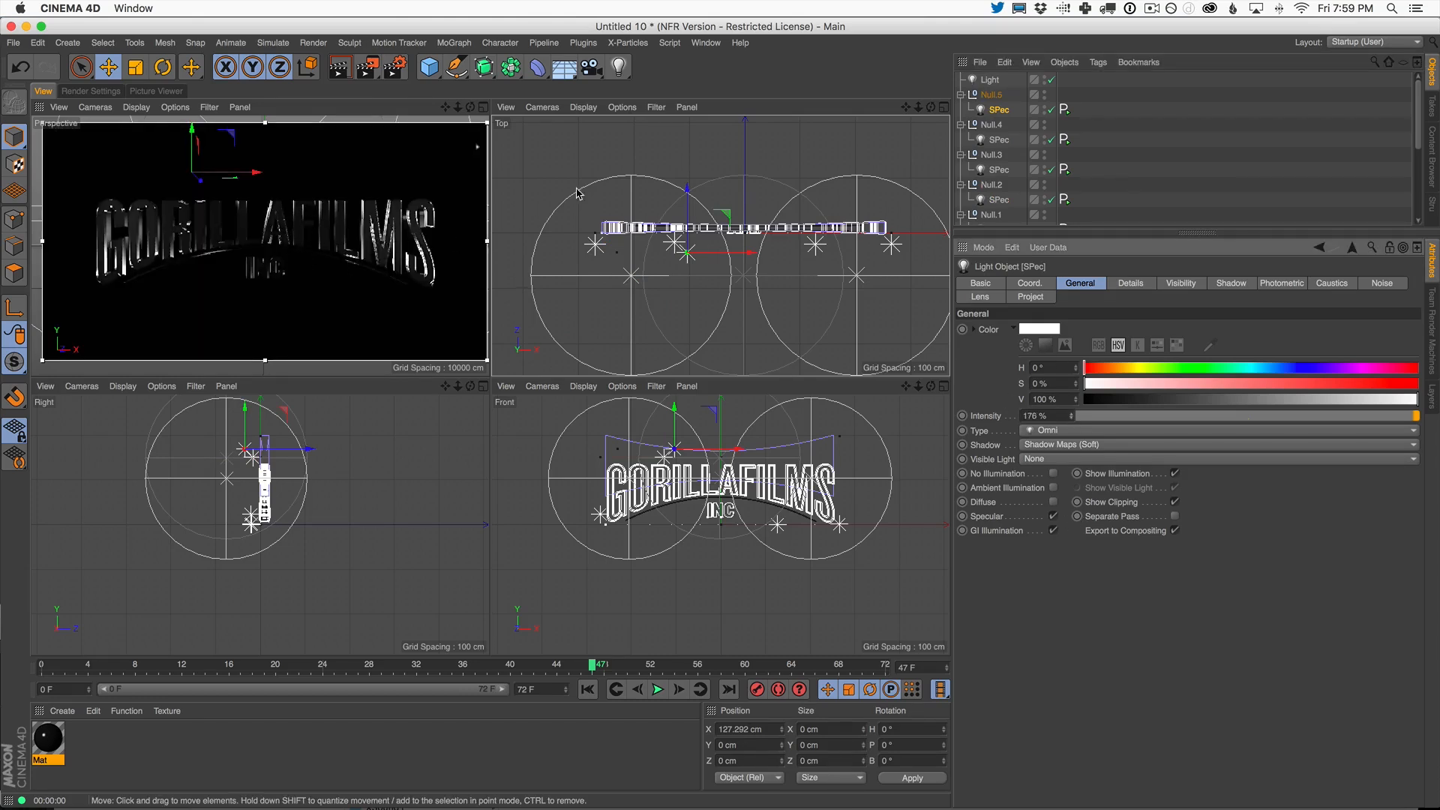
- Lower Light.5 to about Y 16.5 cm, in front of the INC text, and set its intensity to 81%
{"action": "scroll", "coordinate": [1001, 150], "scroll_direction": "down", "scroll_amount": 5}
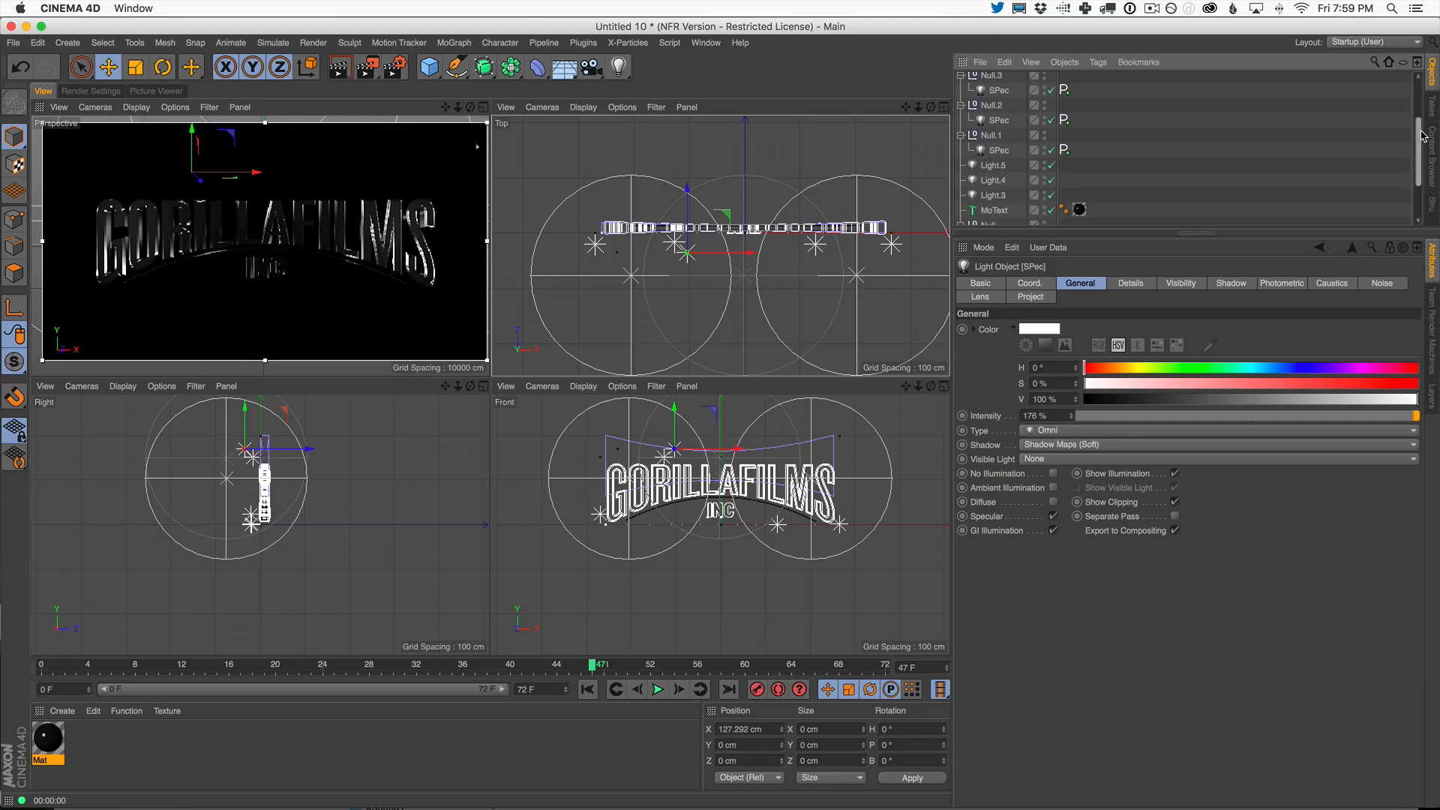
{"action": "left_click", "coordinate": [996, 135]}
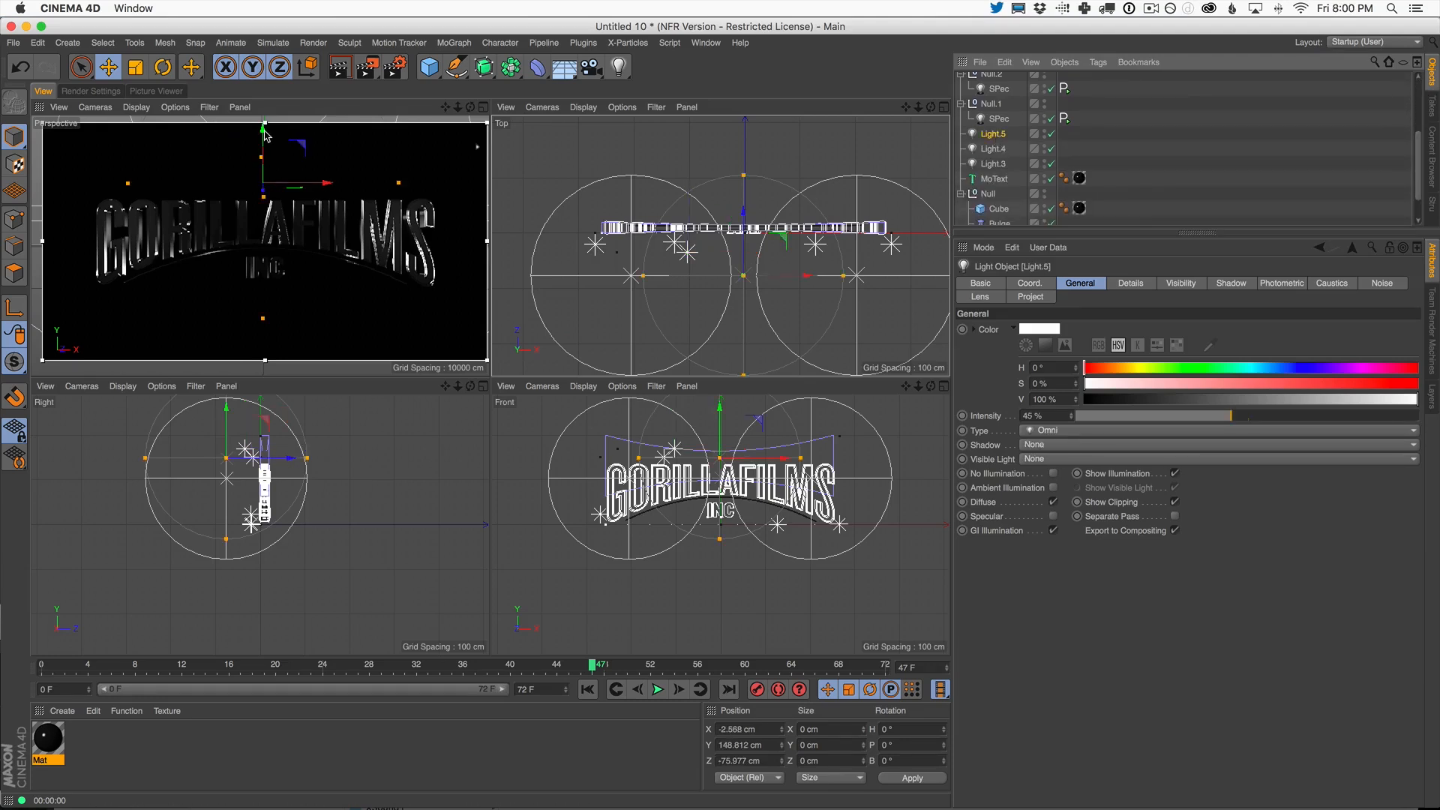
{"action": "left_click_drag", "start_coordinate": [264, 135], "coordinate": [265, 160]}
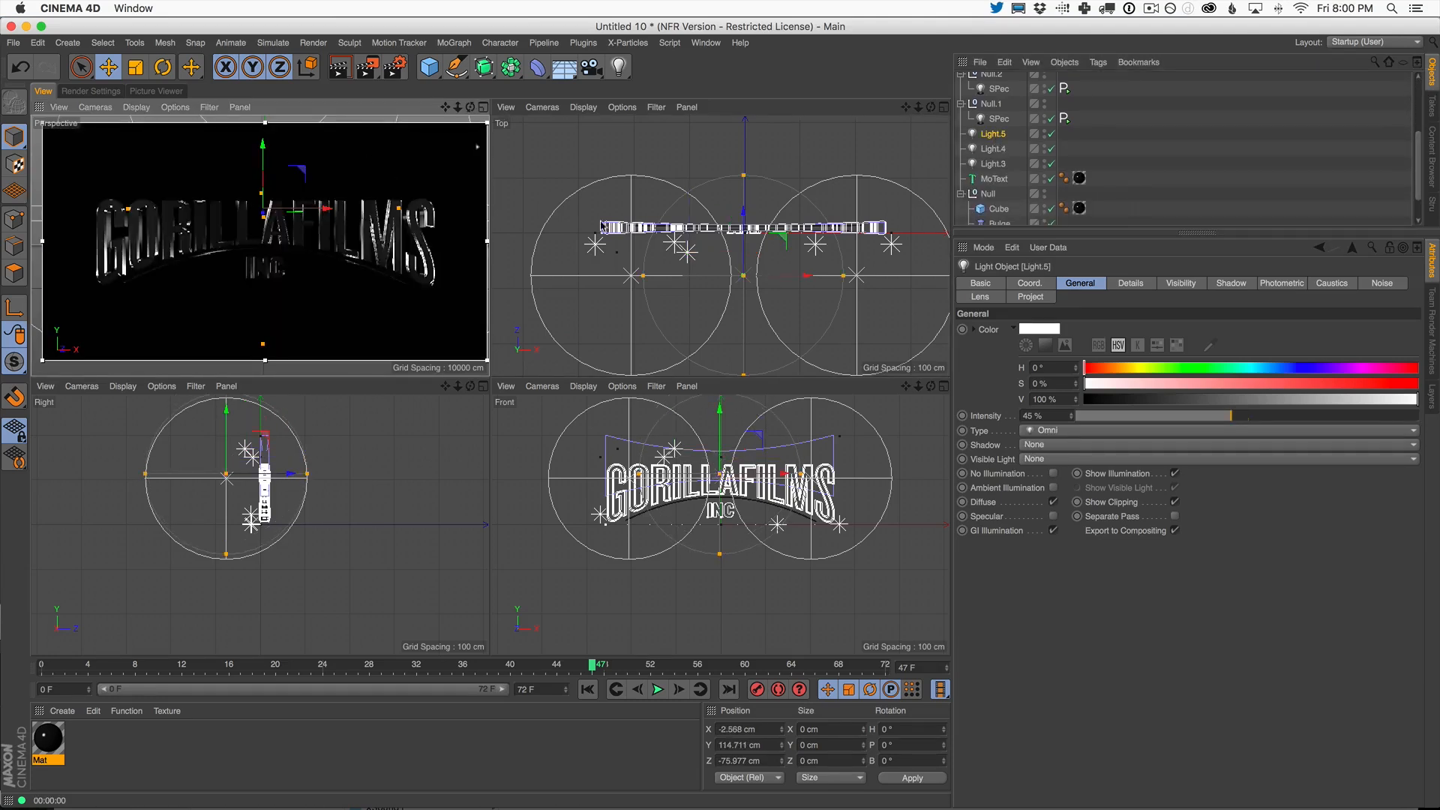
{"action": "left_click_drag", "start_coordinate": [1070, 419], "coordinate": [1126, 417]}
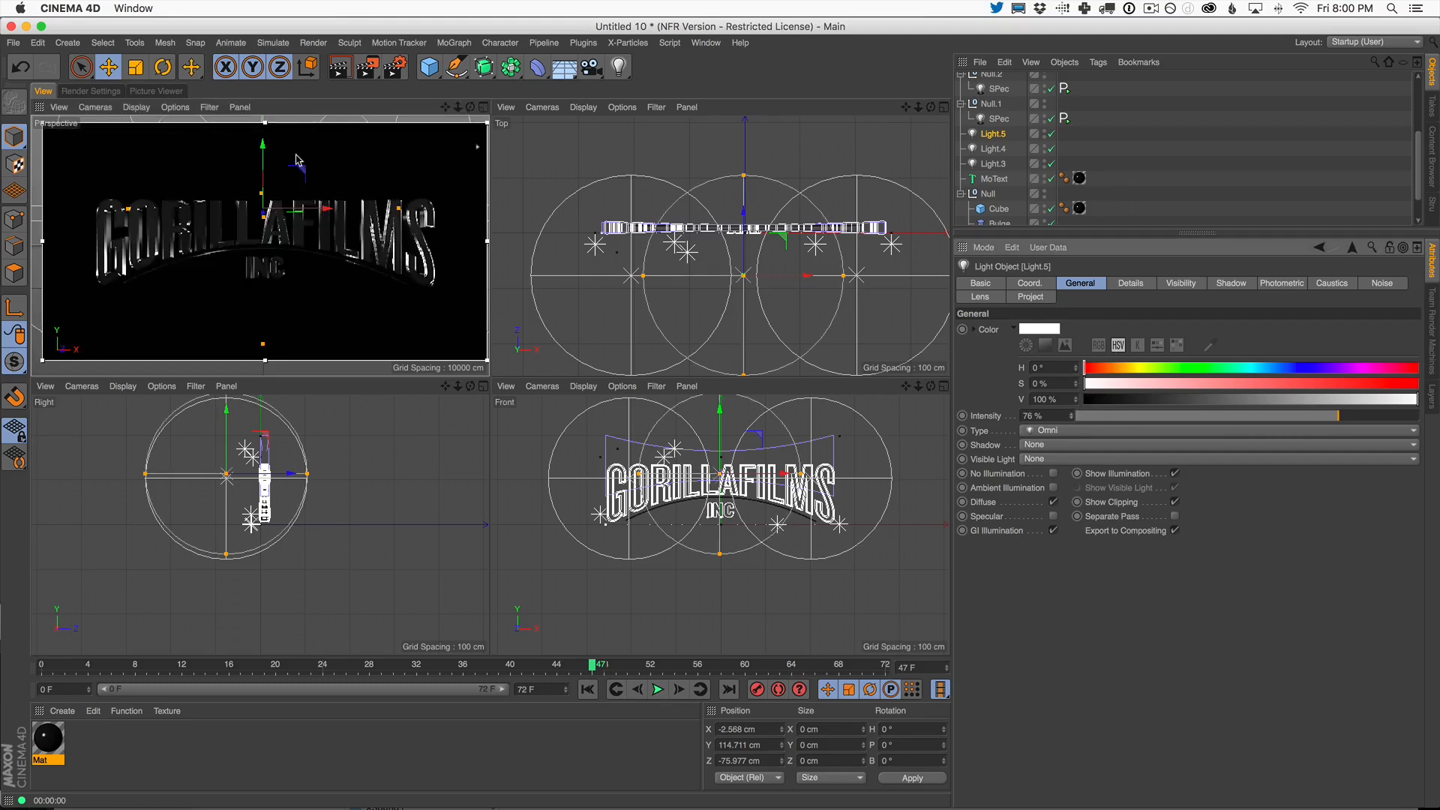
{"action": "left_click_drag", "start_coordinate": [267, 159], "coordinate": [262, 267]}
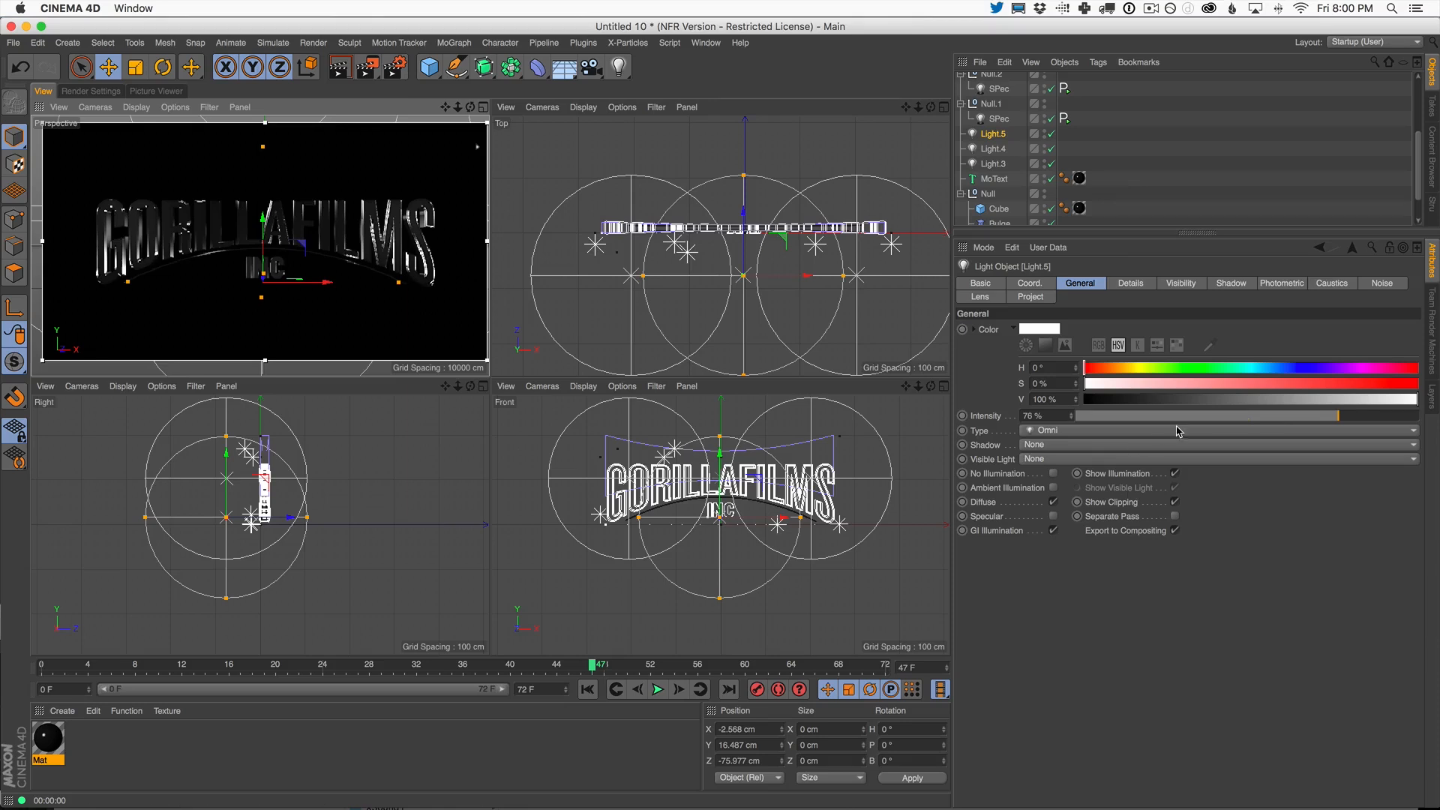
{"action": "left_click", "coordinate": [1355, 417]}
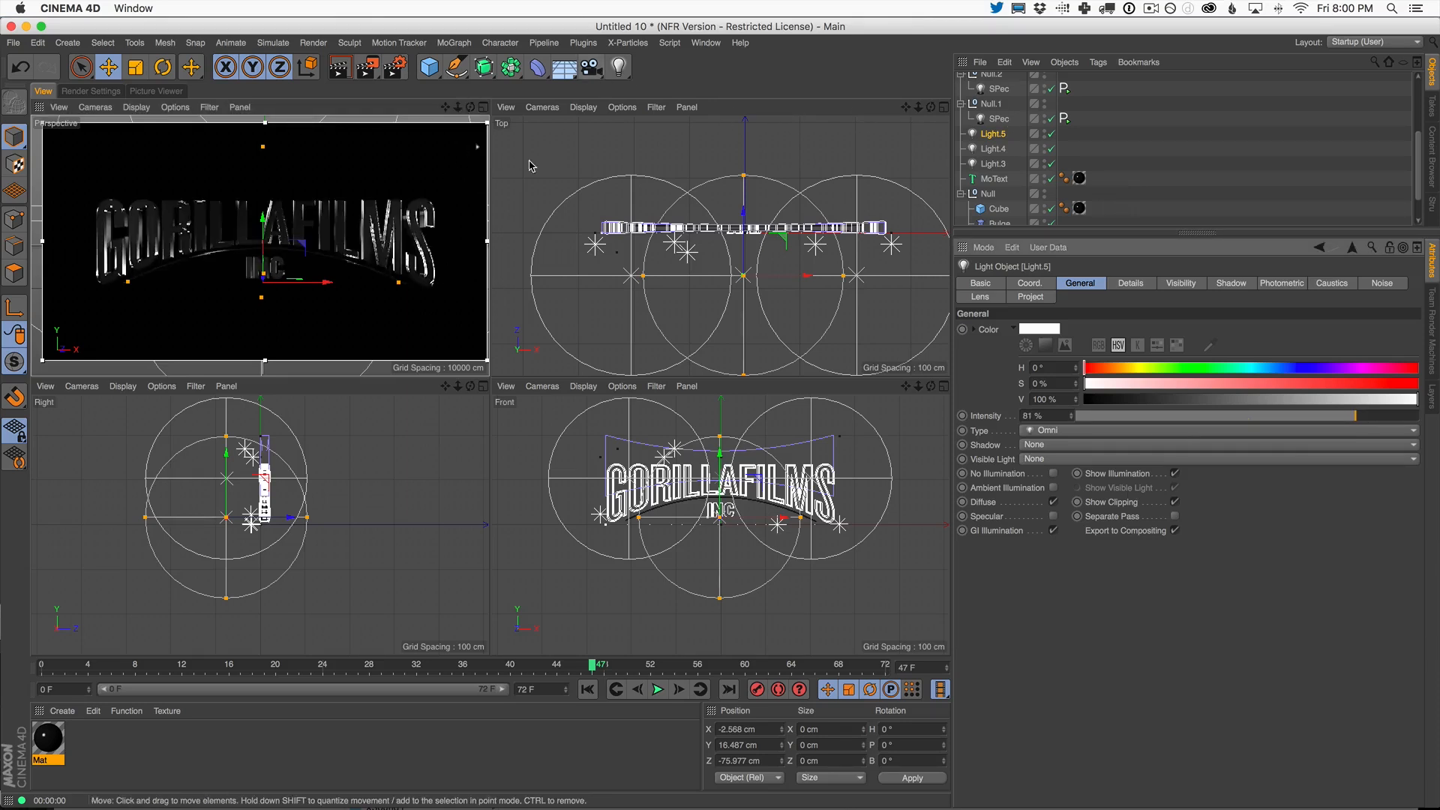
- Maximize the perspective view and set the intensity of Light.3 to 99%
{"action": "left_click", "coordinate": [483, 108]}
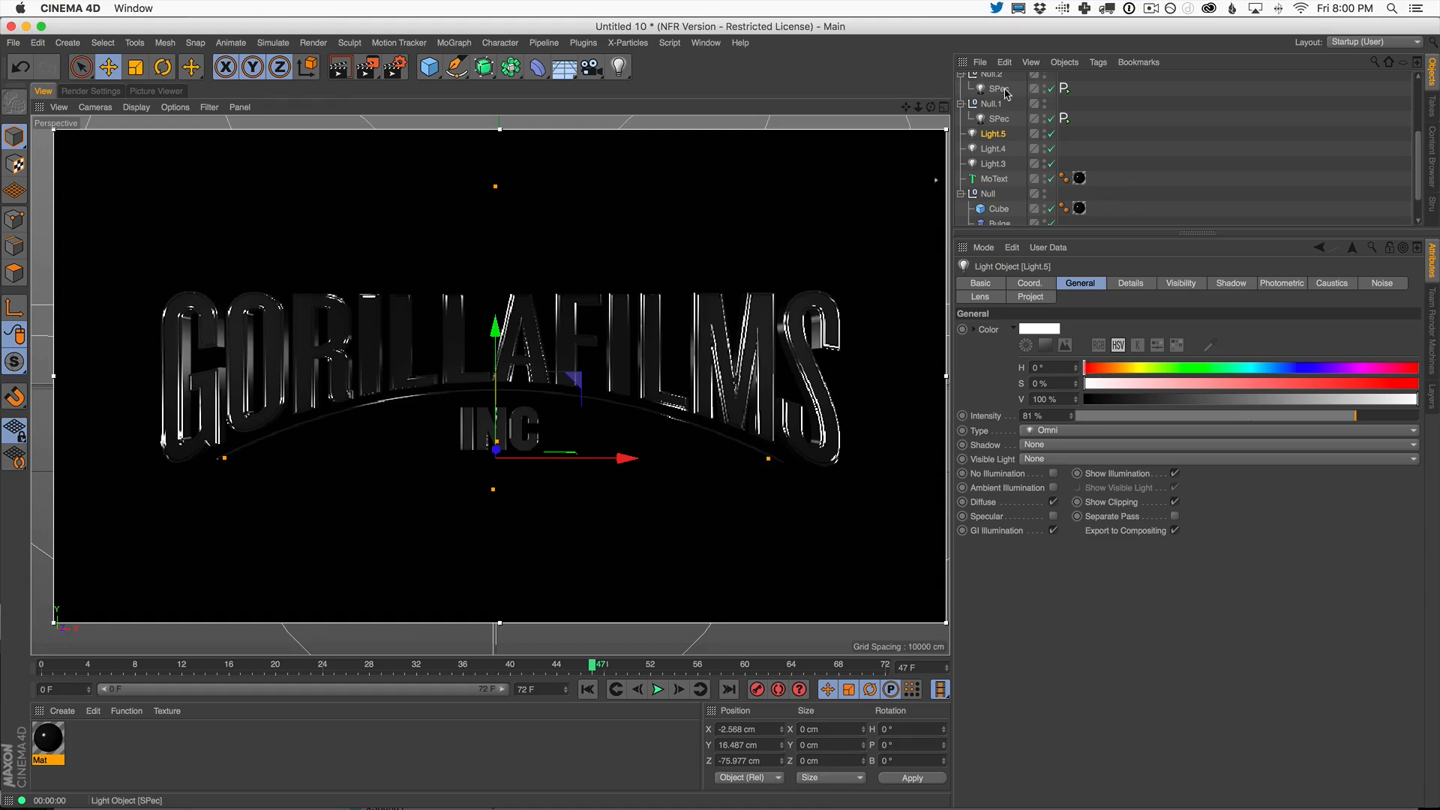
{"action": "left_click", "coordinate": [993, 163]}
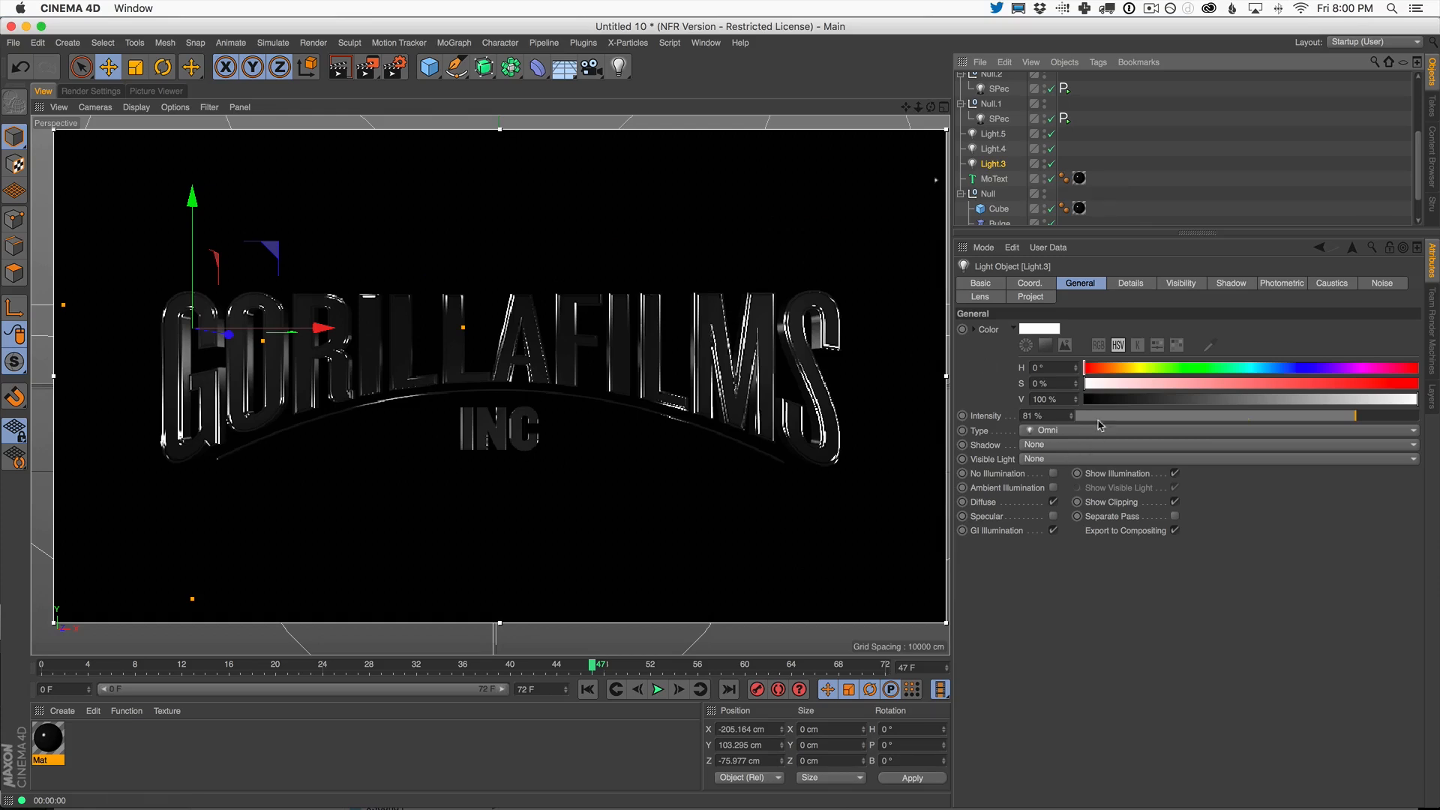
{"action": "left_click_drag", "start_coordinate": [1073, 418], "coordinate": [1098, 387]}
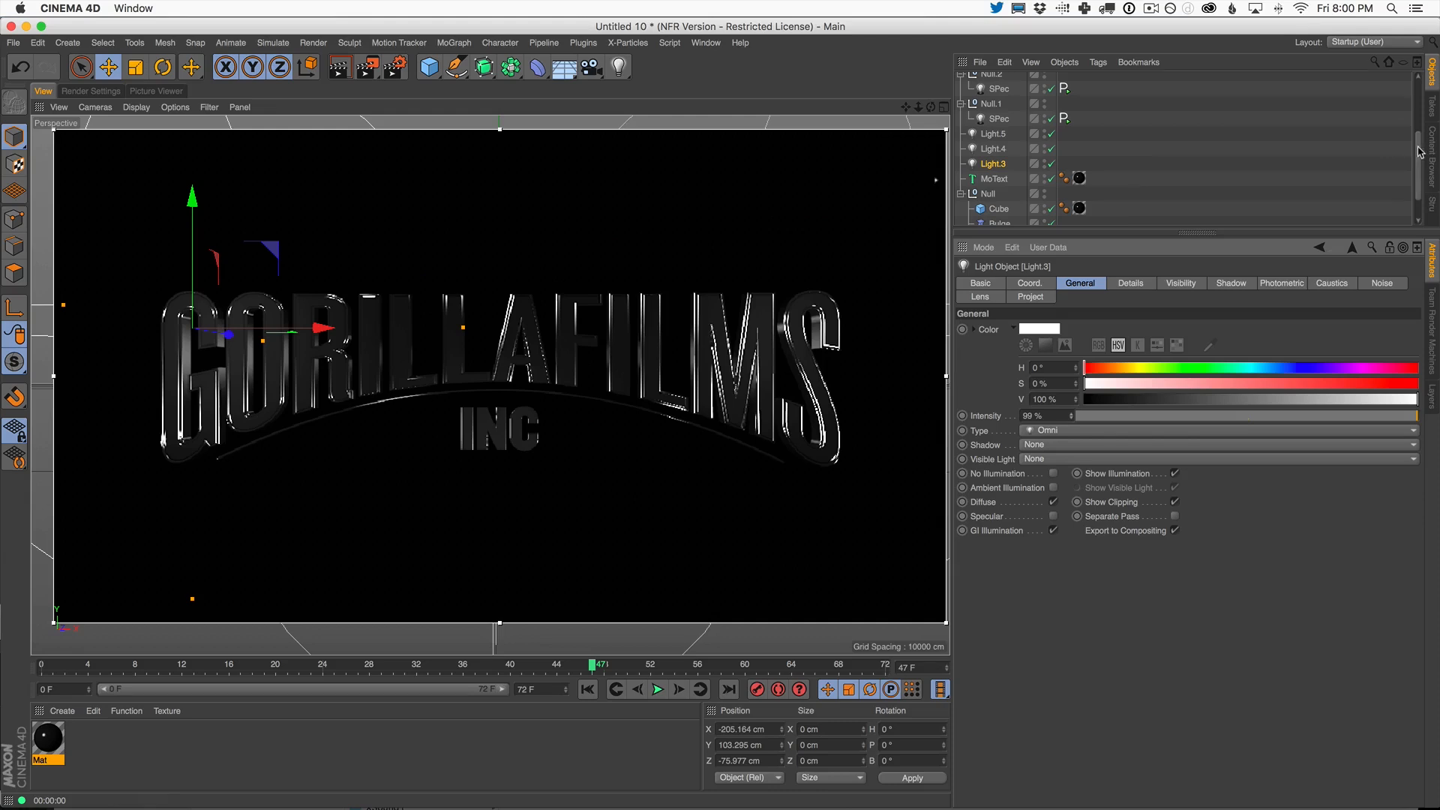
- Add a camera, look through it with an 80 mm Portrait focal length, and reframe the whole logo in the centre
{"action": "scroll", "coordinate": [1413, 145], "scroll_direction": "up", "scroll_amount": 3}
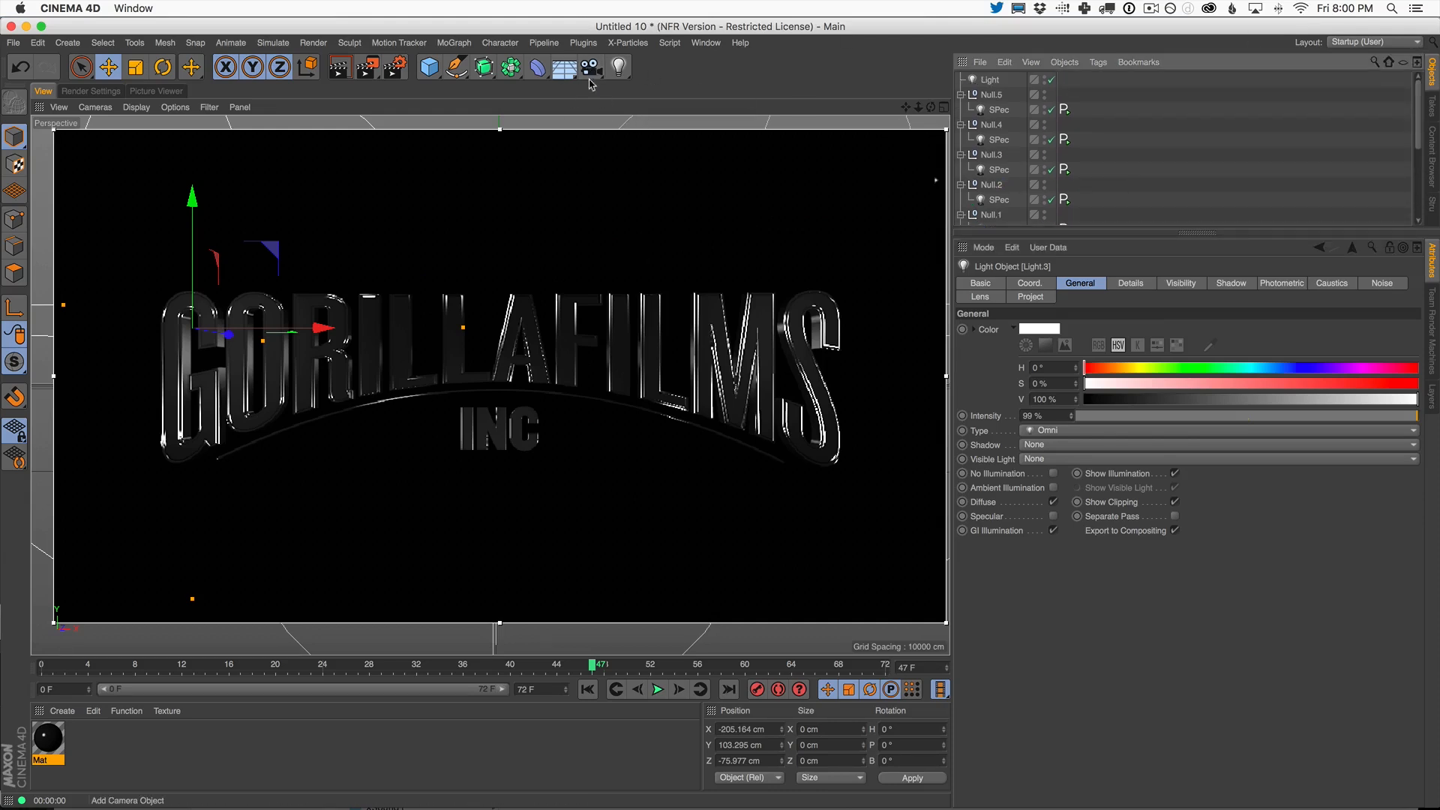
{"action": "left_click_drag", "start_coordinate": [592, 69], "coordinate": [642, 86]}
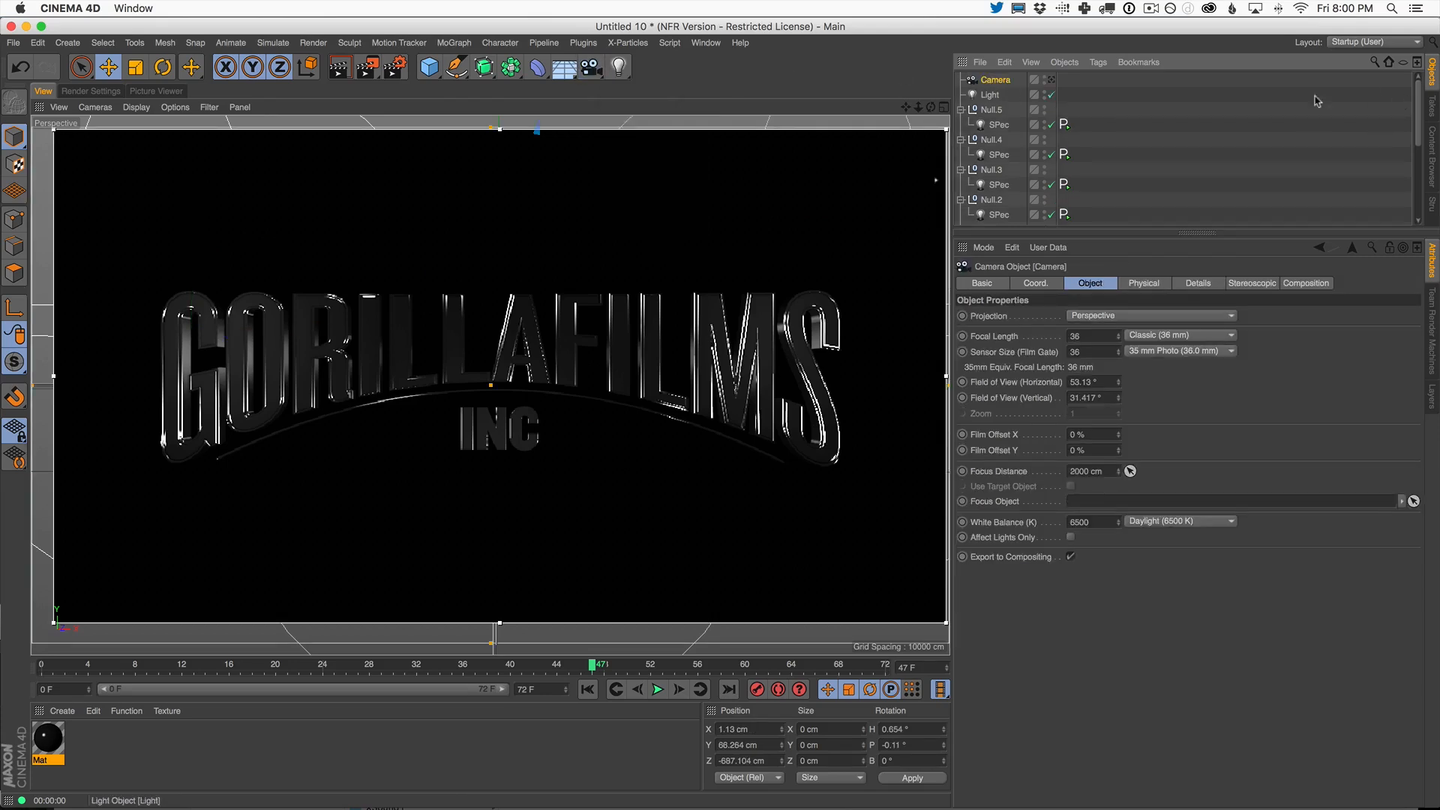
{"action": "left_click", "coordinate": [1052, 80]}
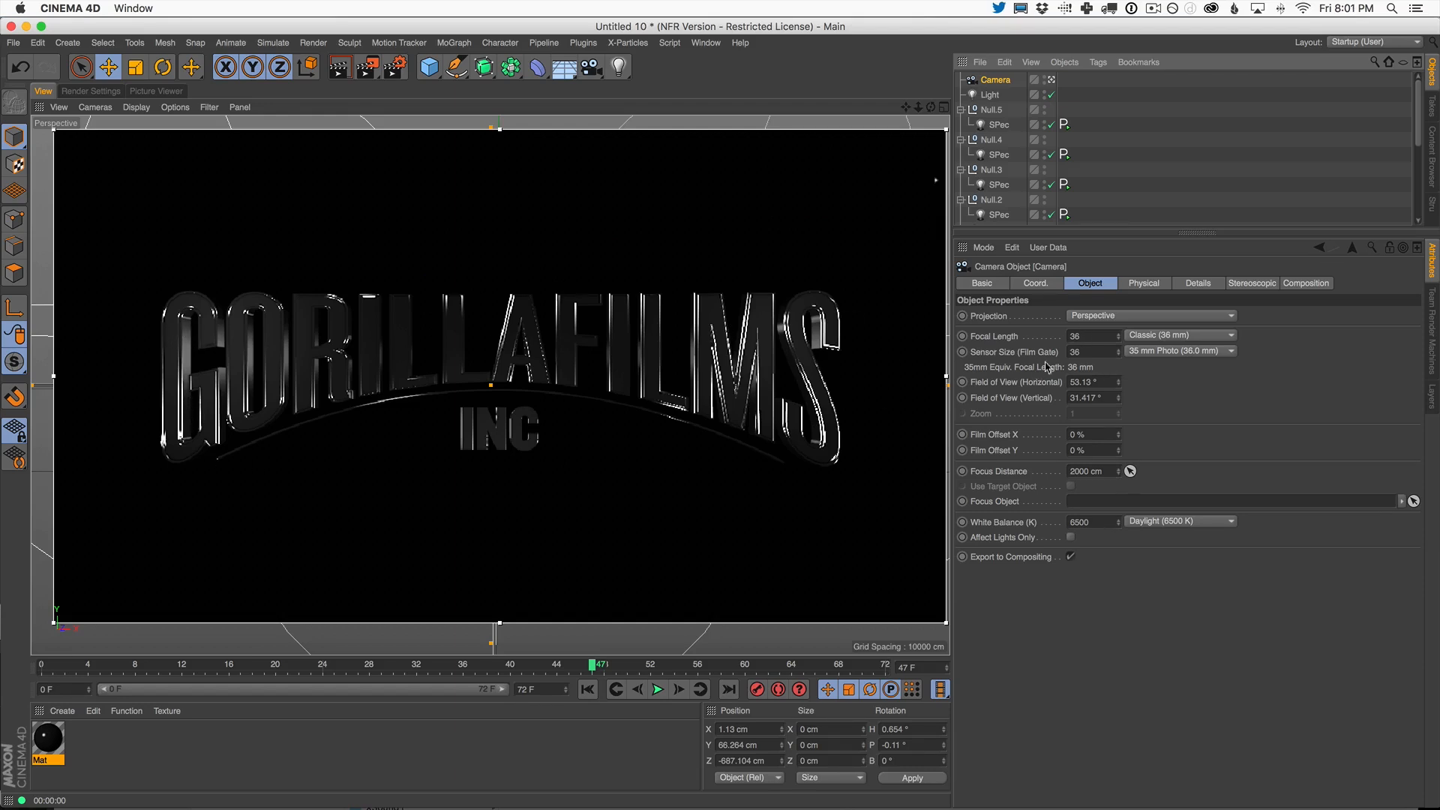
{"action": "double_click", "coordinate": [1094, 338]}
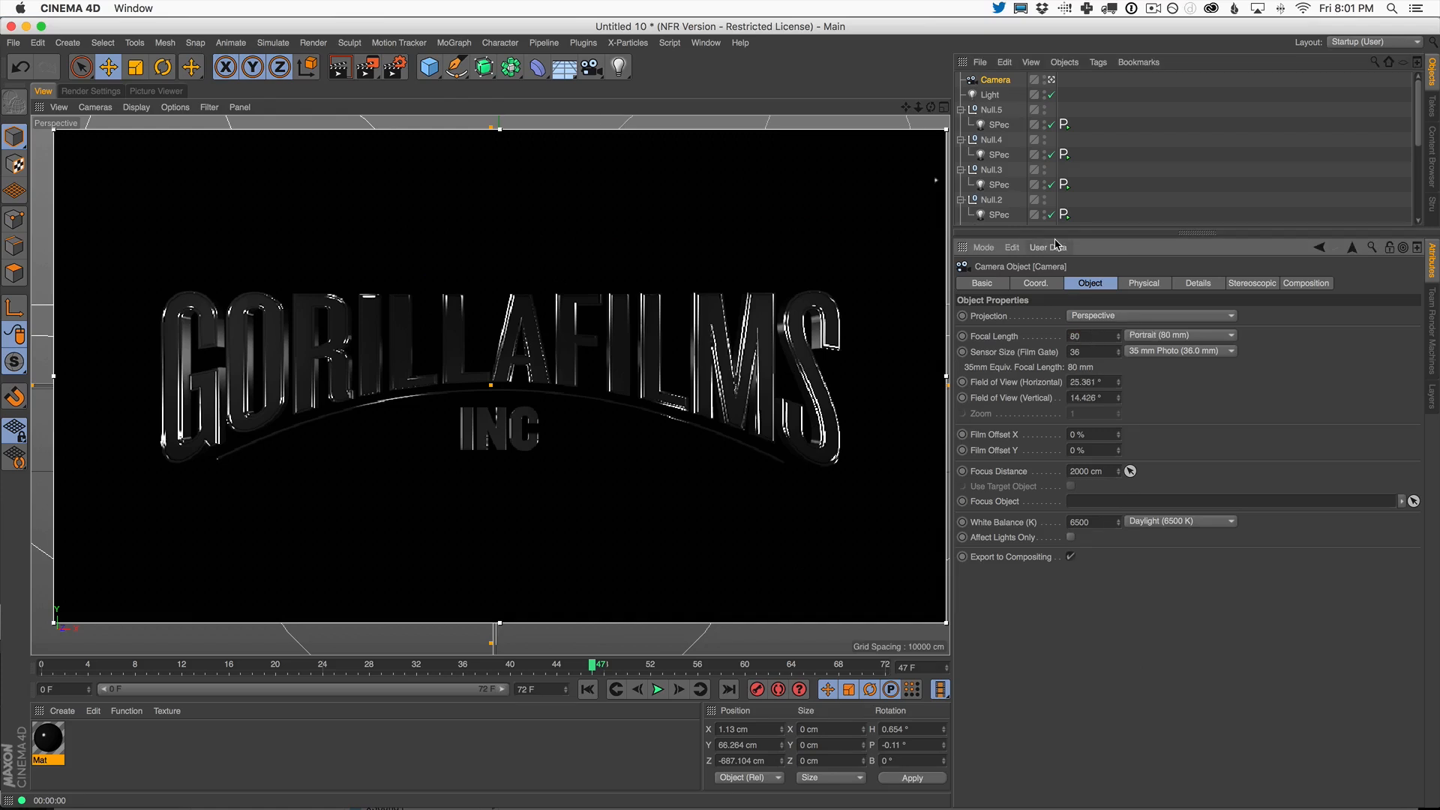
{"action": "right_click_drag", "start_coordinate": [559, 297], "coordinate": [594, 292], "text": "alt"}
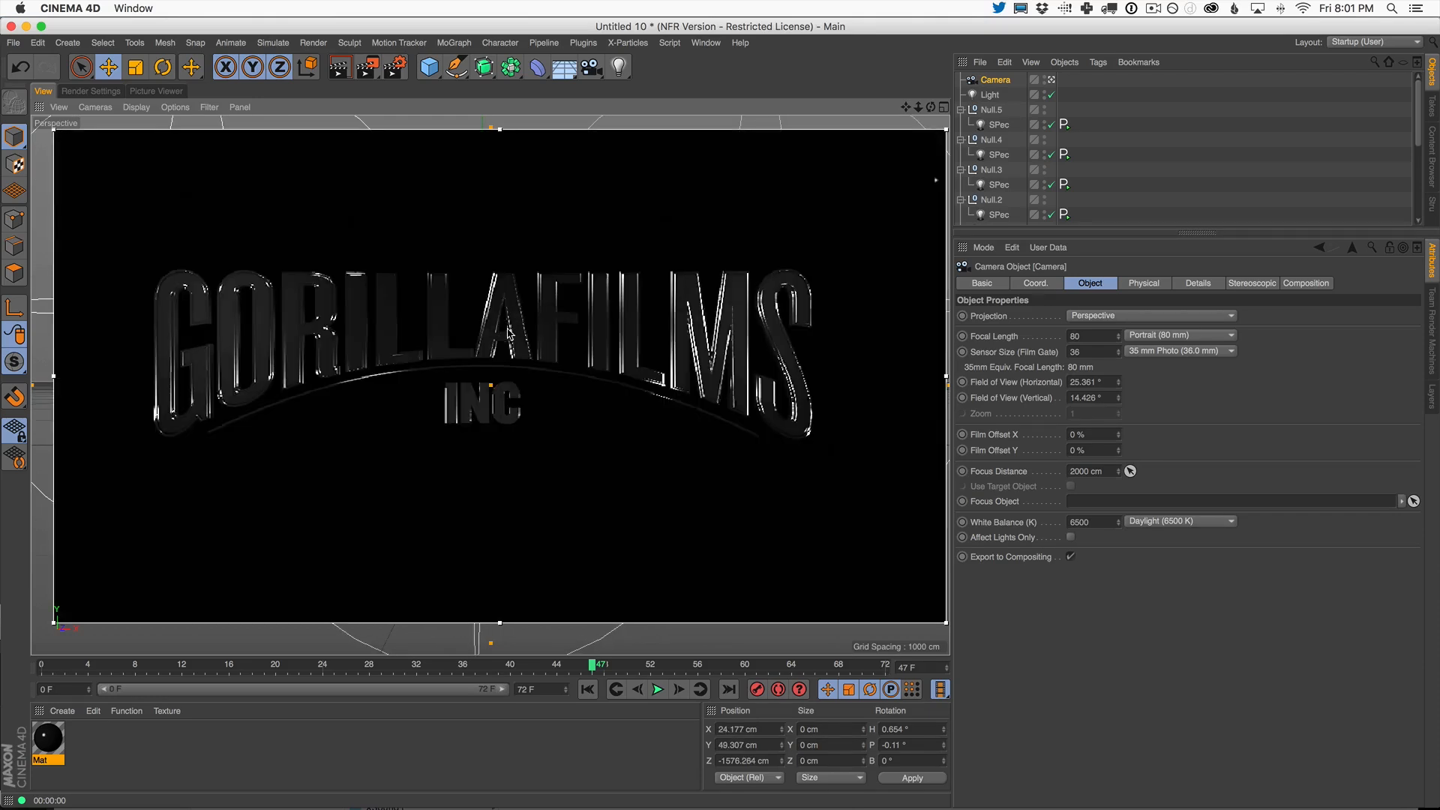
{"action": "middle_click_drag", "start_coordinate": [508, 334], "coordinate": [548, 350], "text": "alt"}
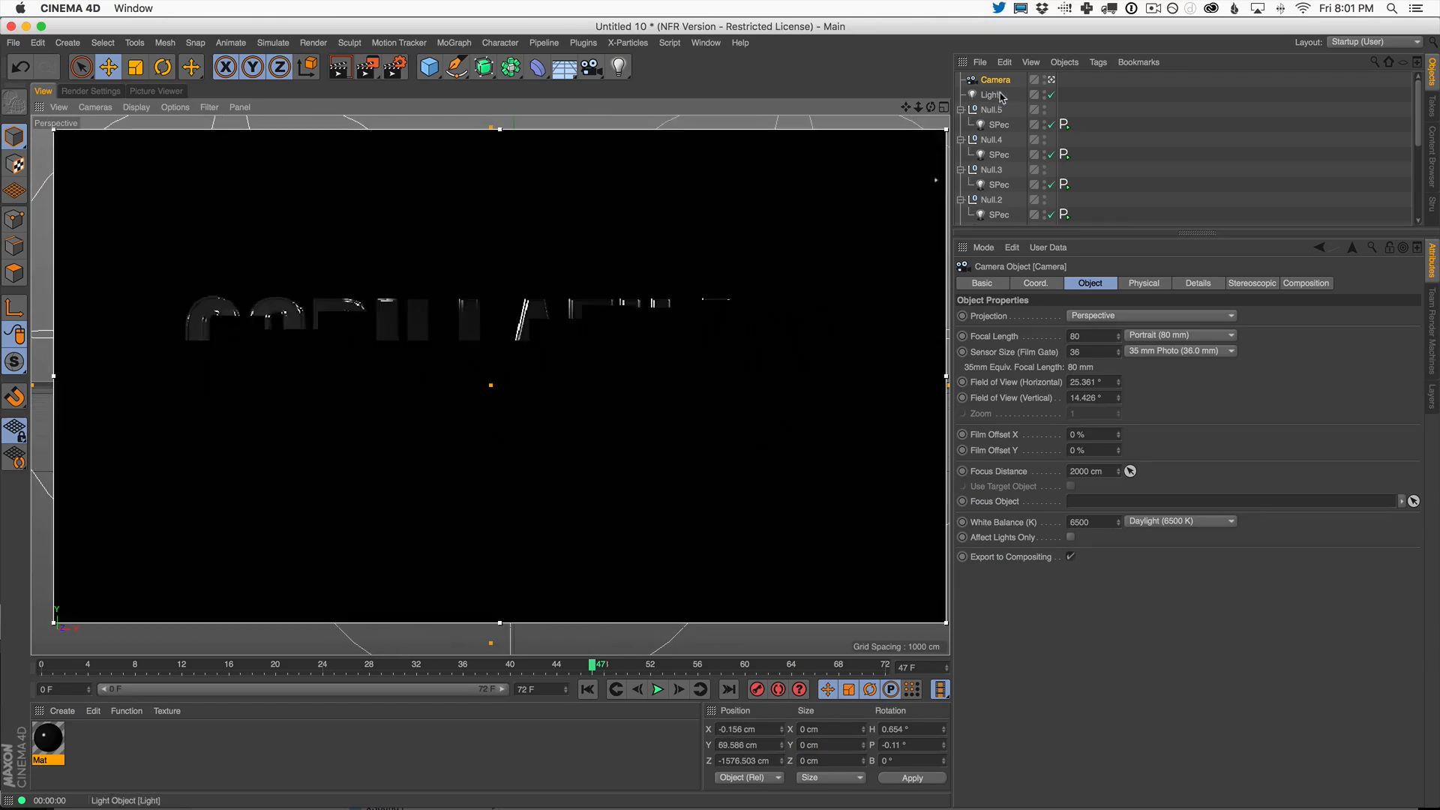
- Move the object named Light far behind the logo in the Top view, to about Z 1628 cm
{"action": "left_click", "coordinate": [1000, 96]}
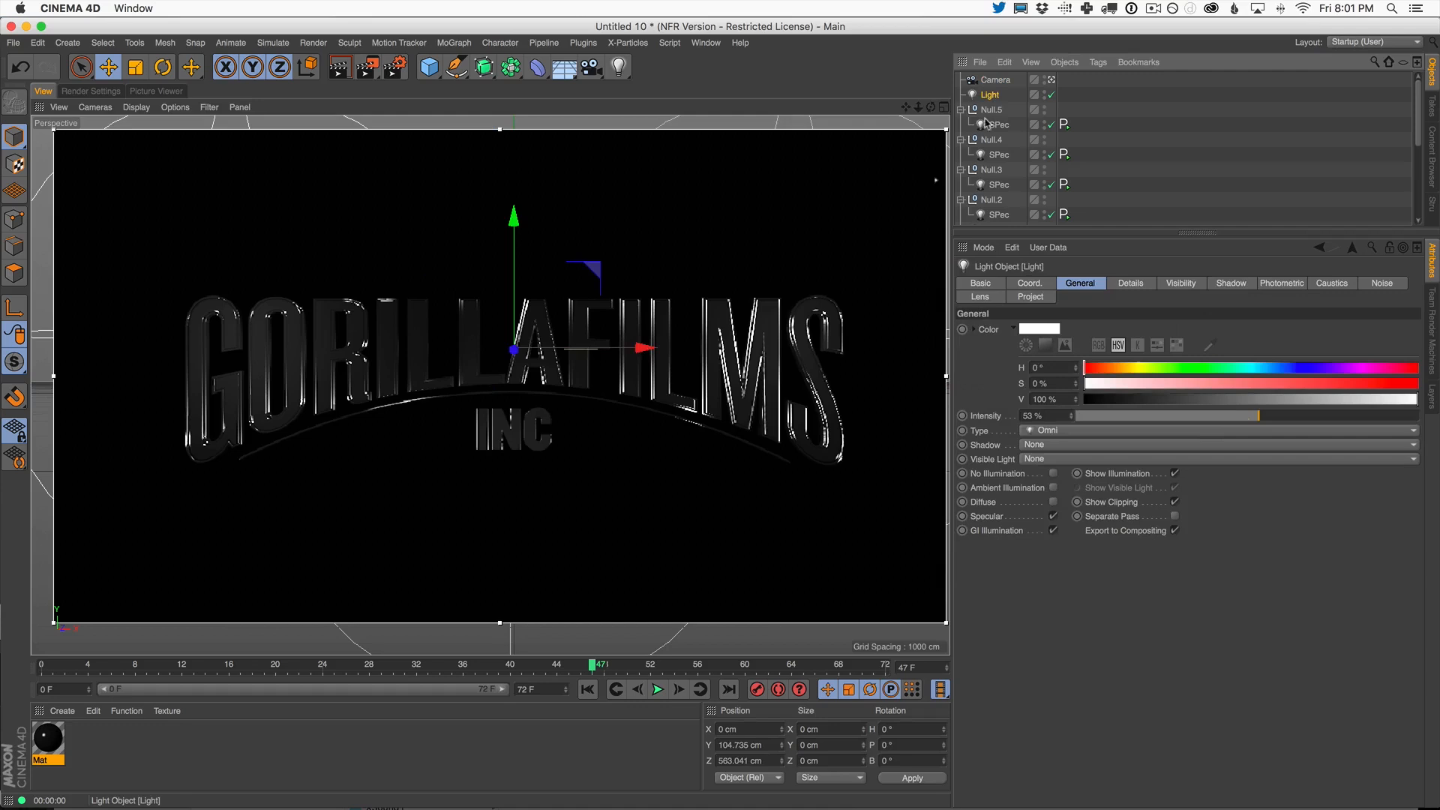
{"action": "middle_click", "coordinate": [938, 138]}
{"action": "scroll", "coordinate": [782, 253], "scroll_direction": "down", "scroll_amount": 3}
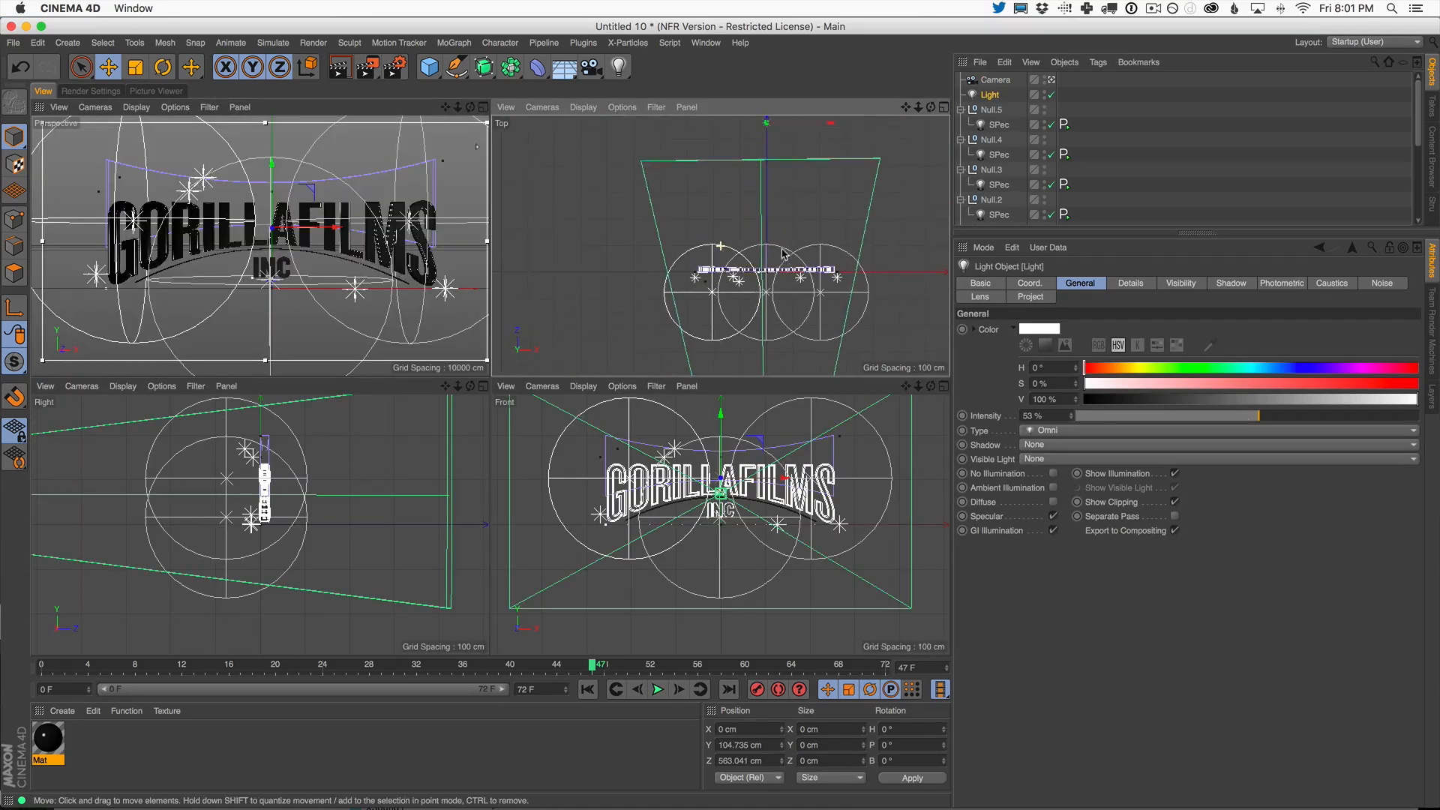
{"action": "middle_click_drag", "start_coordinate": [783, 253], "coordinate": [774, 269], "text": "alt"}
{"action": "middle_click_drag", "start_coordinate": [785, 177], "coordinate": [769, 243], "text": "alt"}
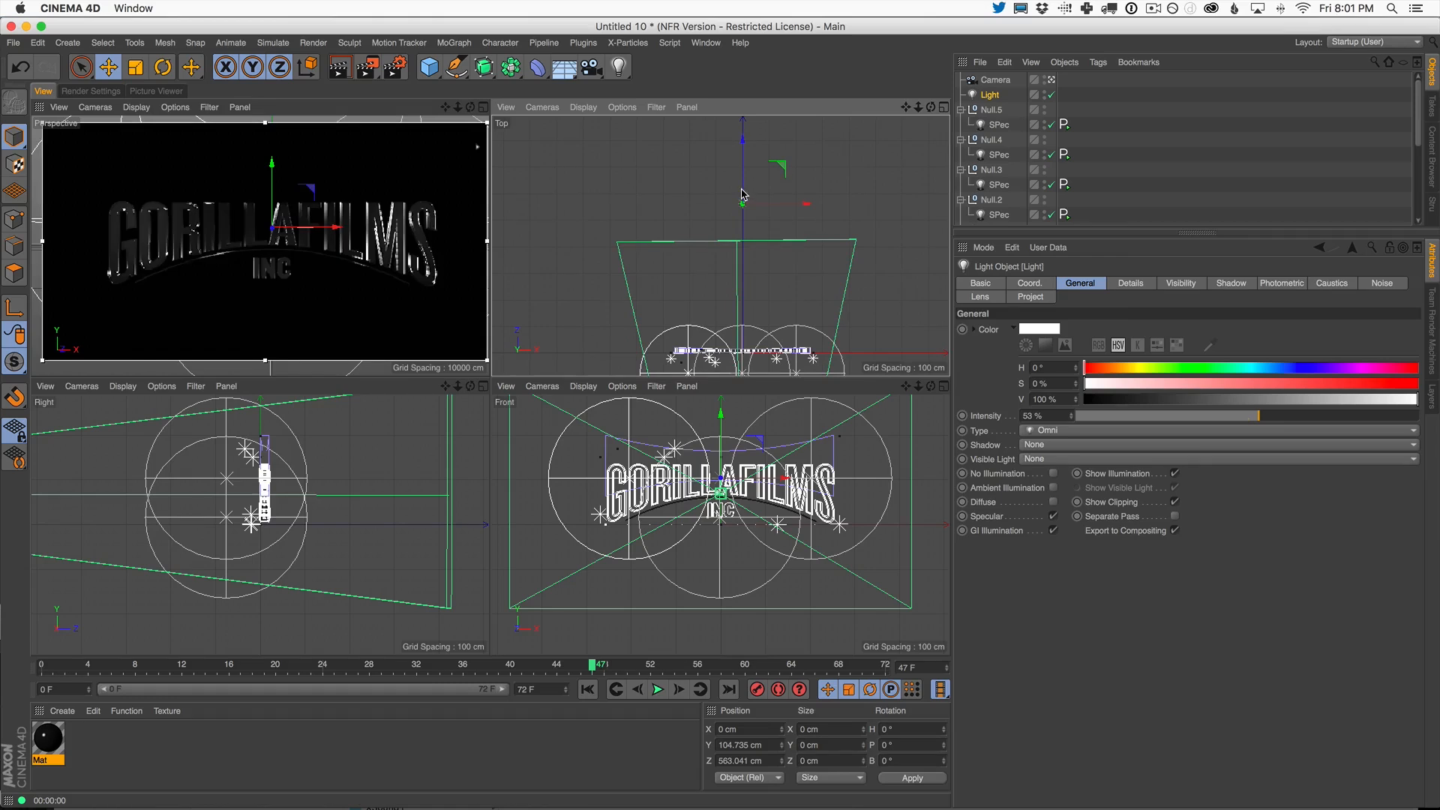
{"action": "left_click_drag", "start_coordinate": [743, 189], "coordinate": [750, 128]}
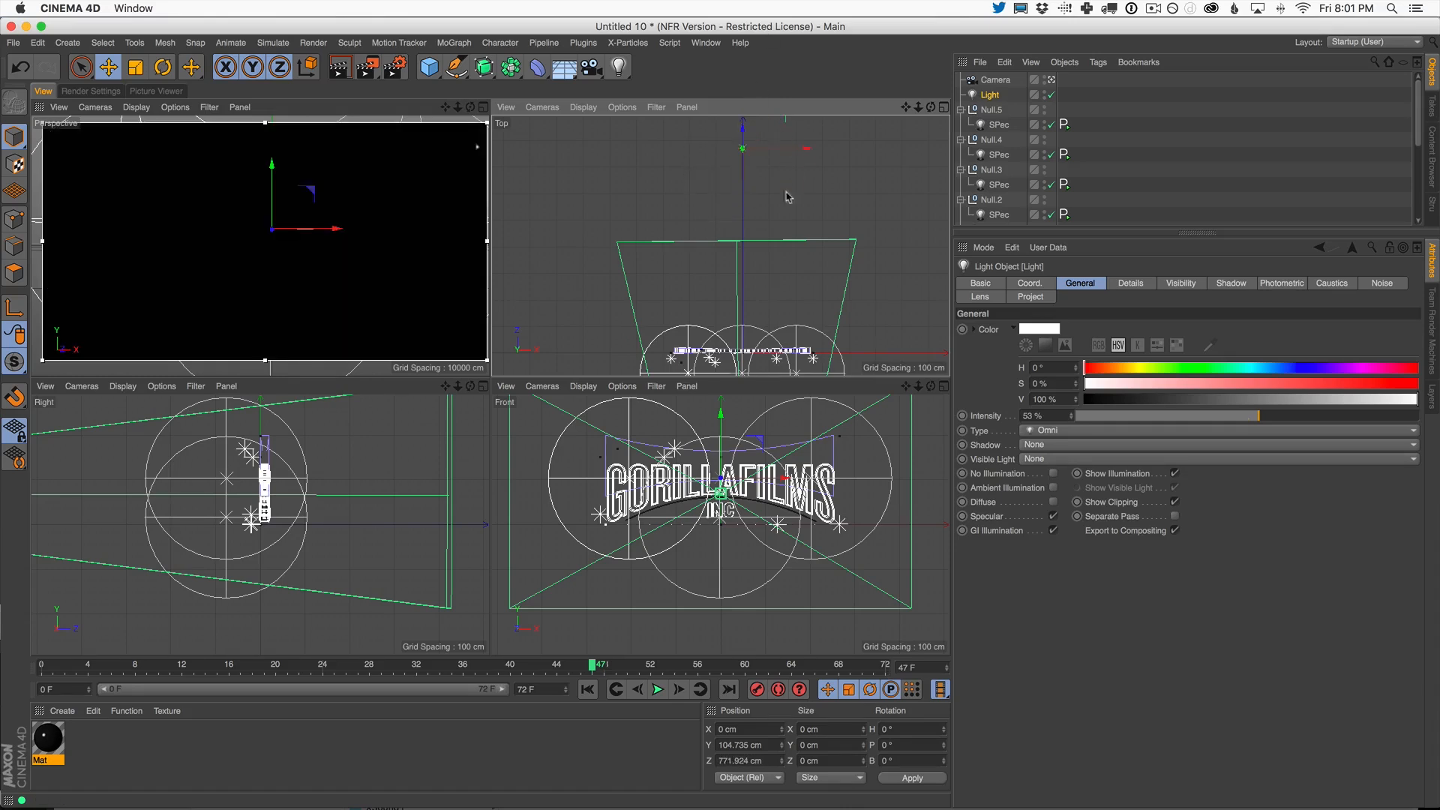
{"action": "right_click_drag", "start_coordinate": [784, 196], "coordinate": [731, 233], "text": "alt"}
{"action": "left_click_drag", "start_coordinate": [773, 168], "coordinate": [785, 123]}
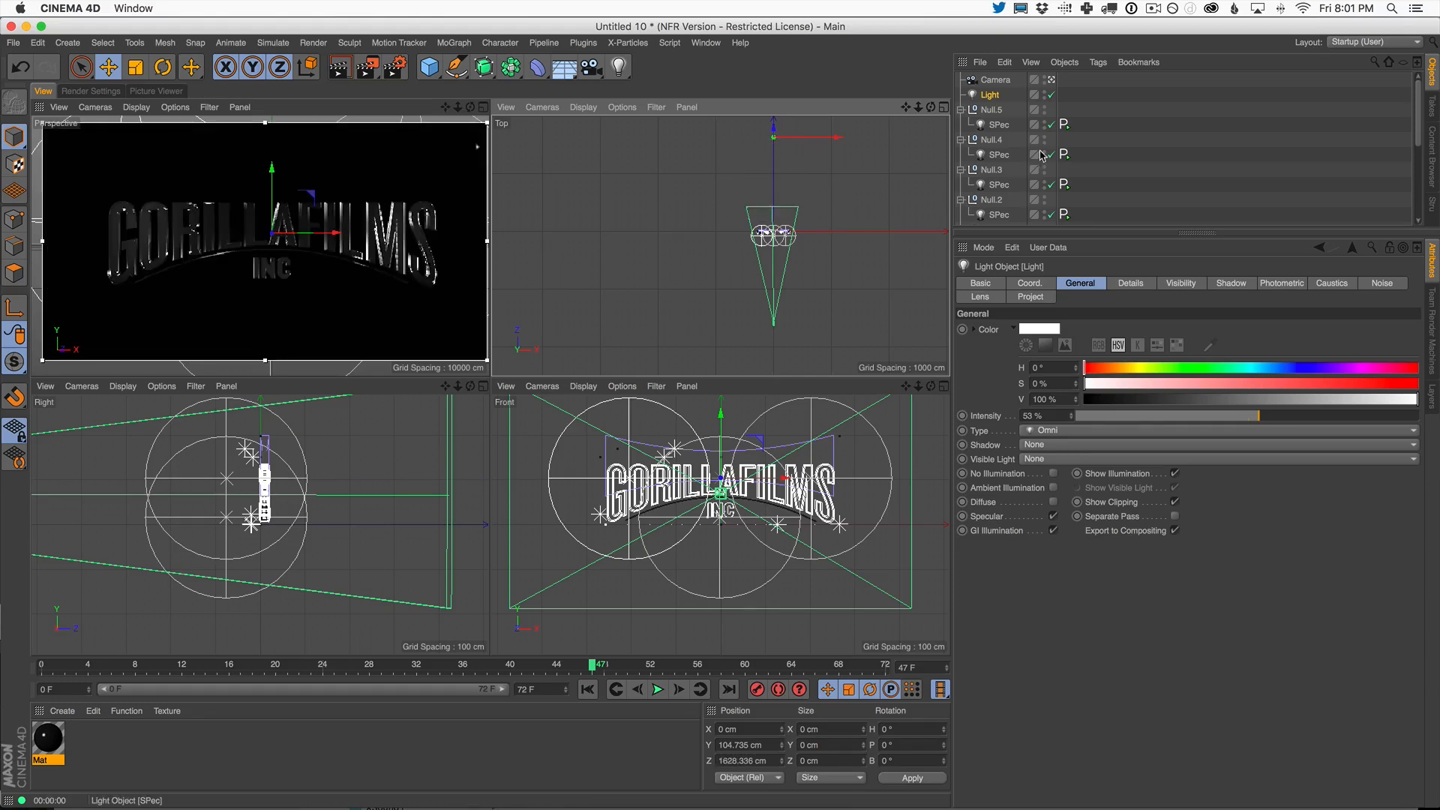
- Set the intensity of Light to 71%, shift it to about X 156 cm, and maximize the perspective view
{"action": "left_click_drag", "start_coordinate": [1313, 417], "coordinate": [1321, 416]}
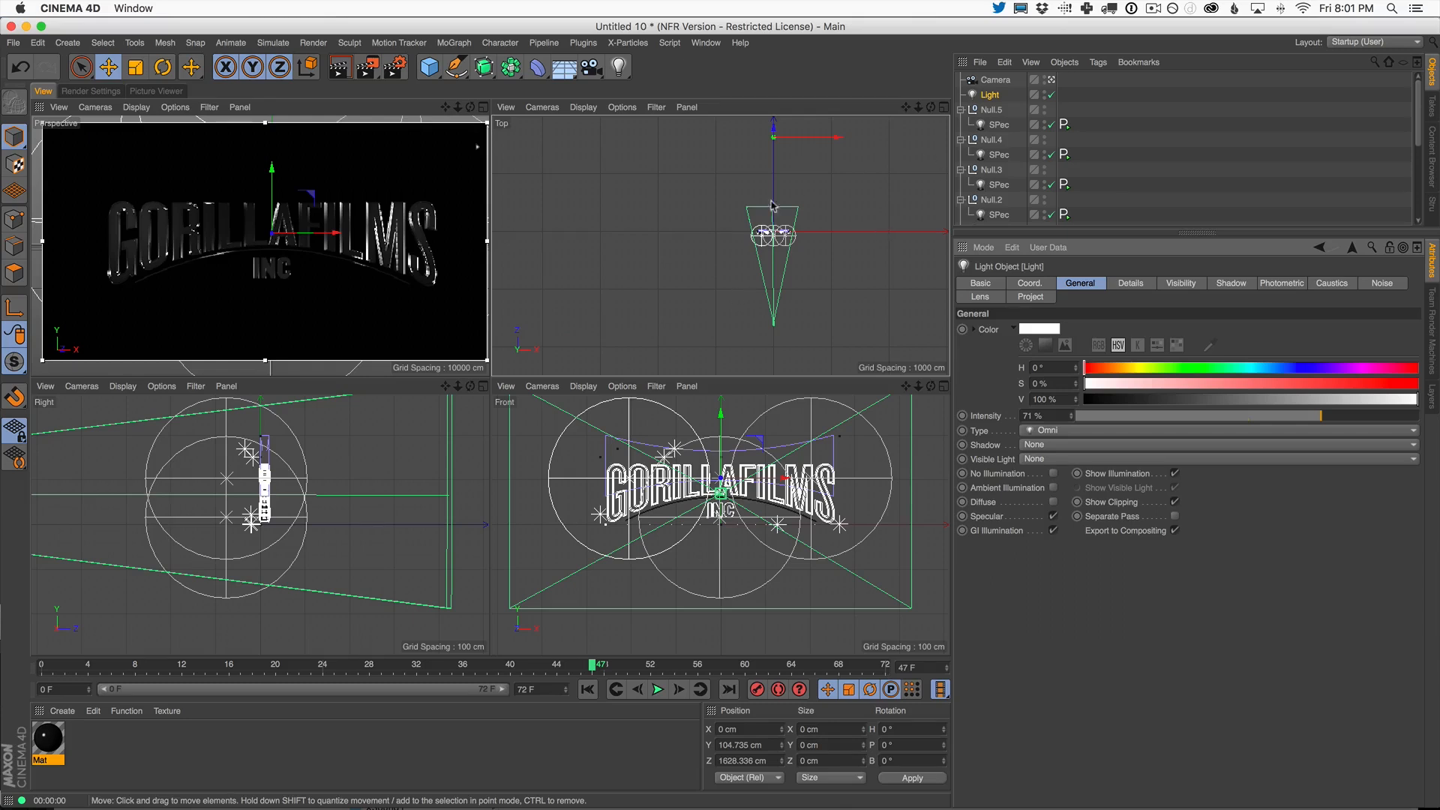
{"action": "left_click_drag", "start_coordinate": [801, 137], "coordinate": [815, 157]}
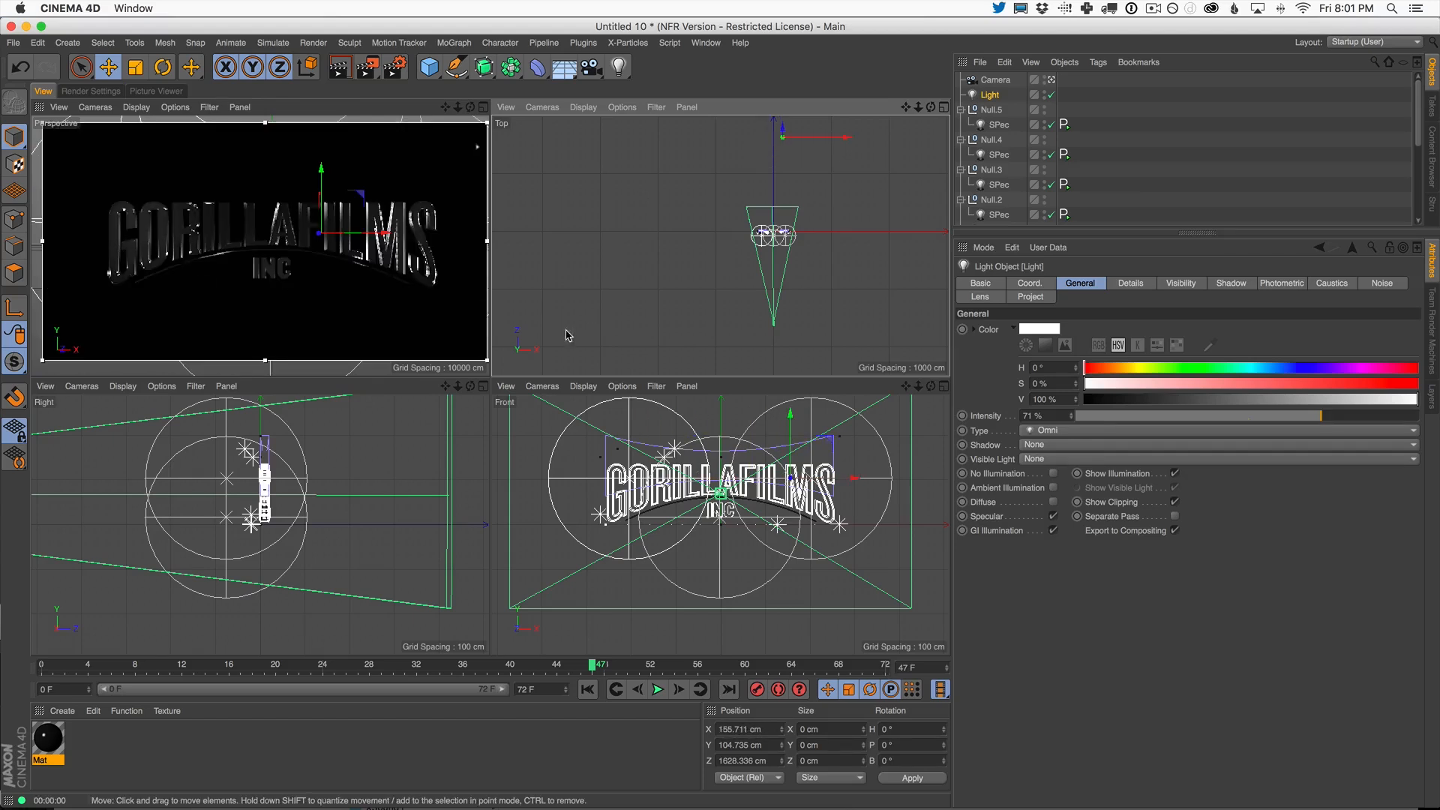
{"action": "left_click", "coordinate": [484, 108]}
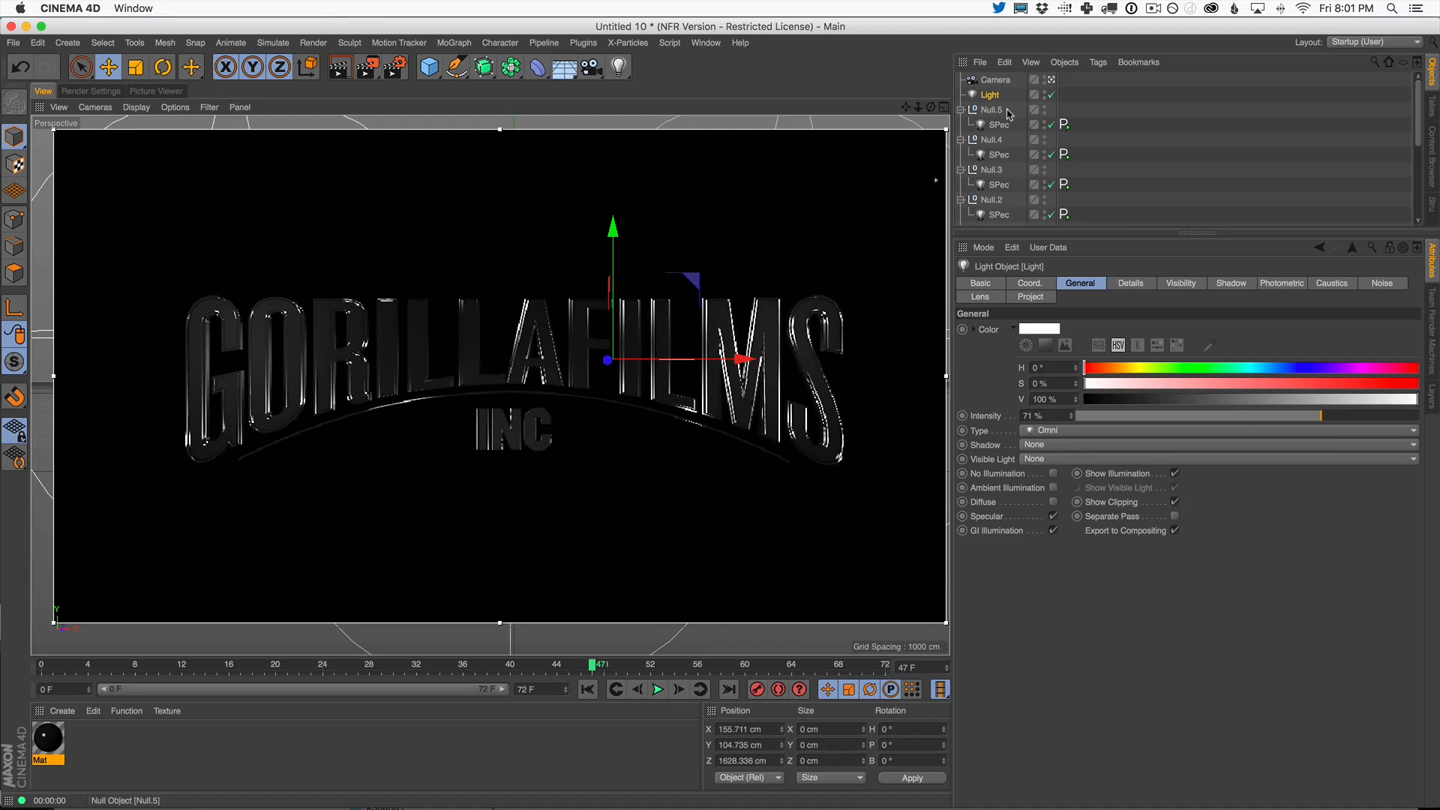
- Shift Light.3 slightly along X to about -201 cm and set its intensity to 108%
{"action": "left_click_drag", "start_coordinate": [1420, 112], "coordinate": [1424, 181]}
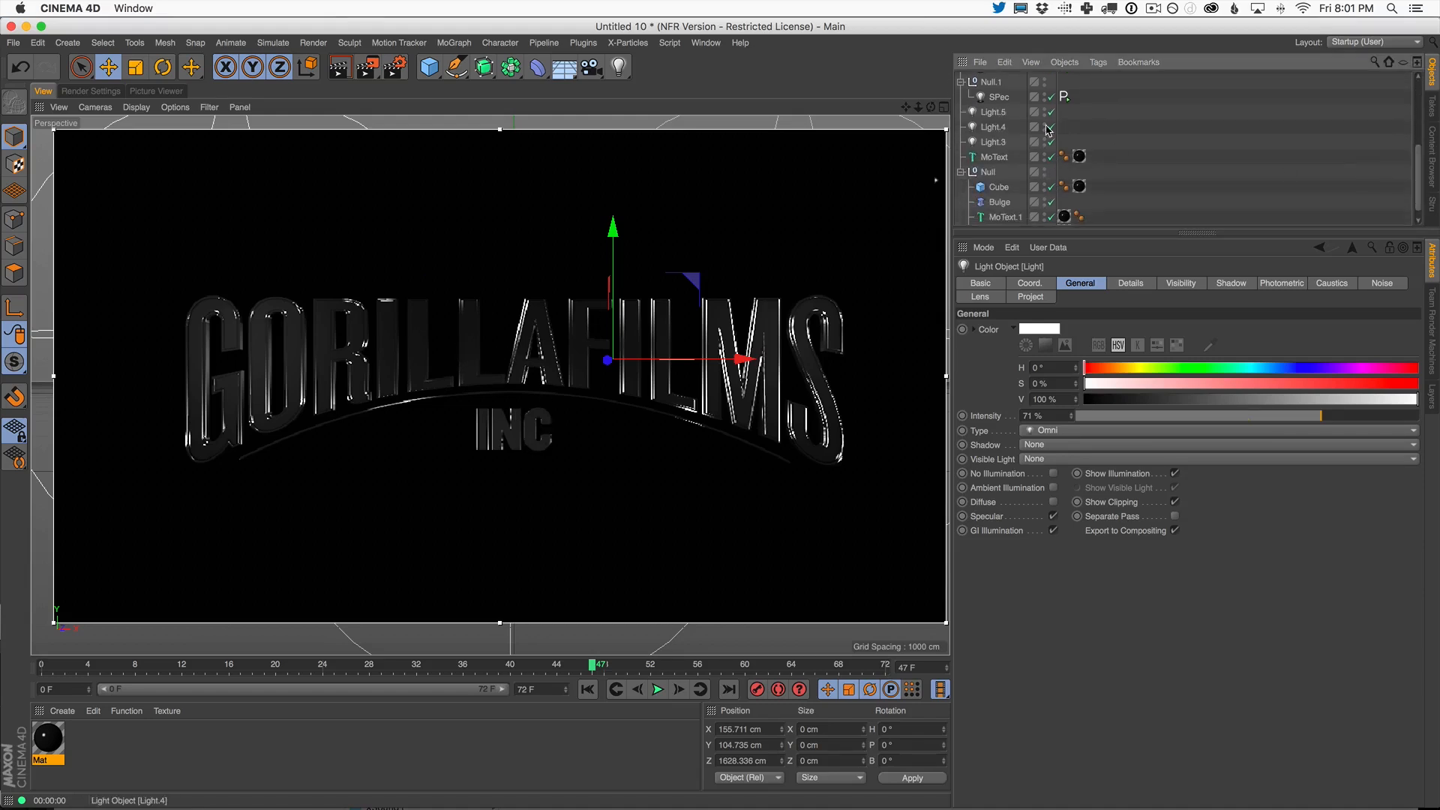
{"action": "left_click", "coordinate": [992, 142]}
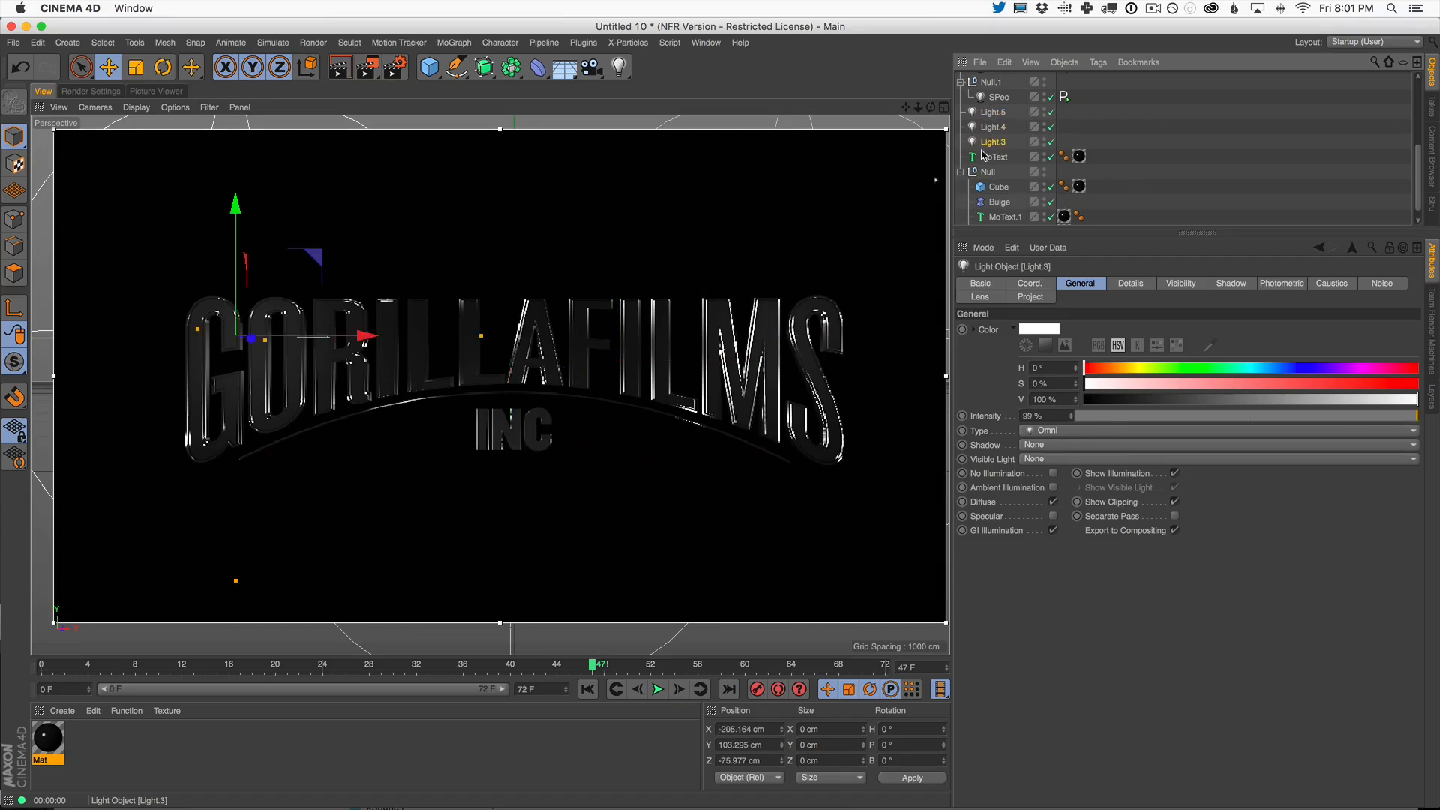
{"action": "left_click_drag", "start_coordinate": [338, 338], "coordinate": [343, 338]}
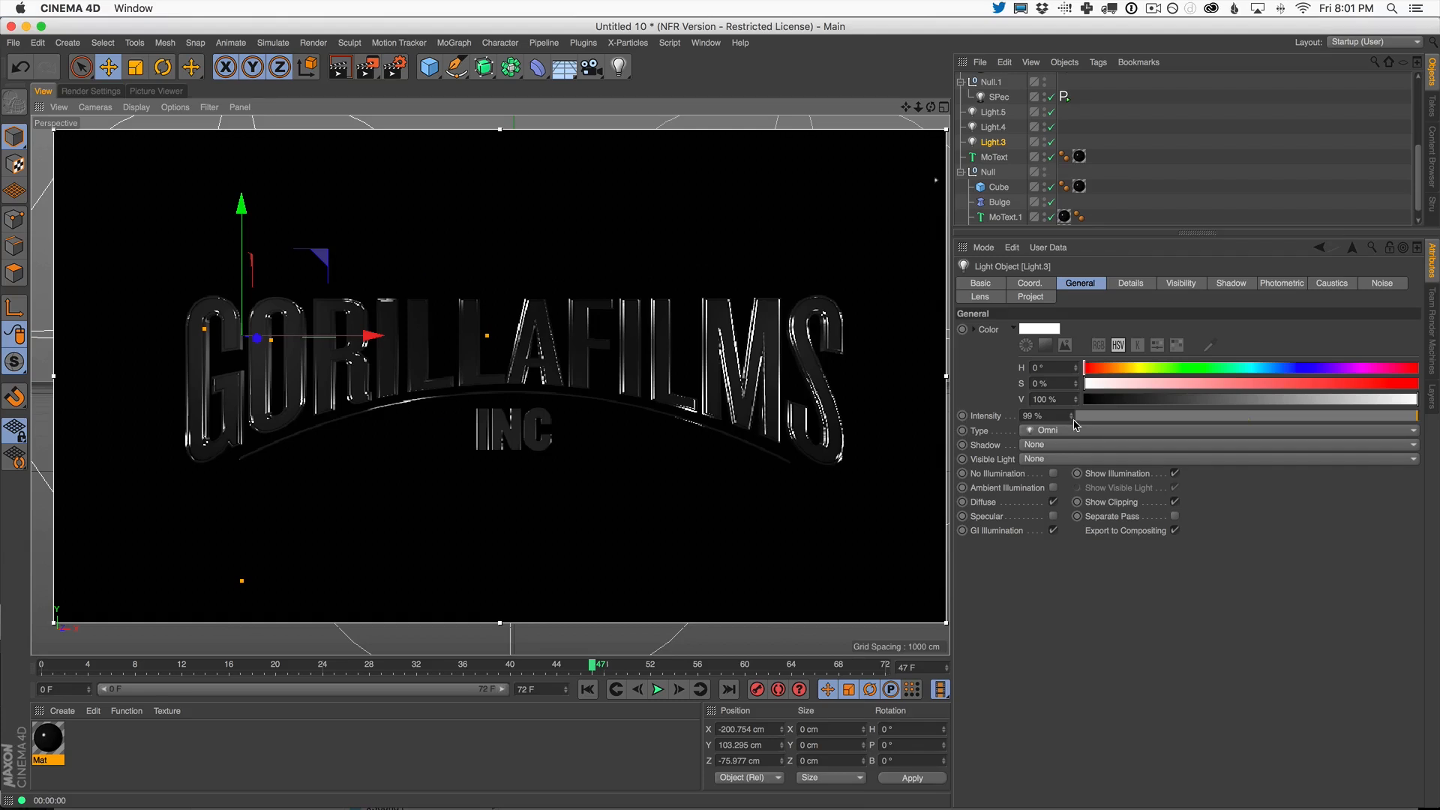
{"action": "left_click_drag", "start_coordinate": [1071, 416], "coordinate": [1069, 416]}
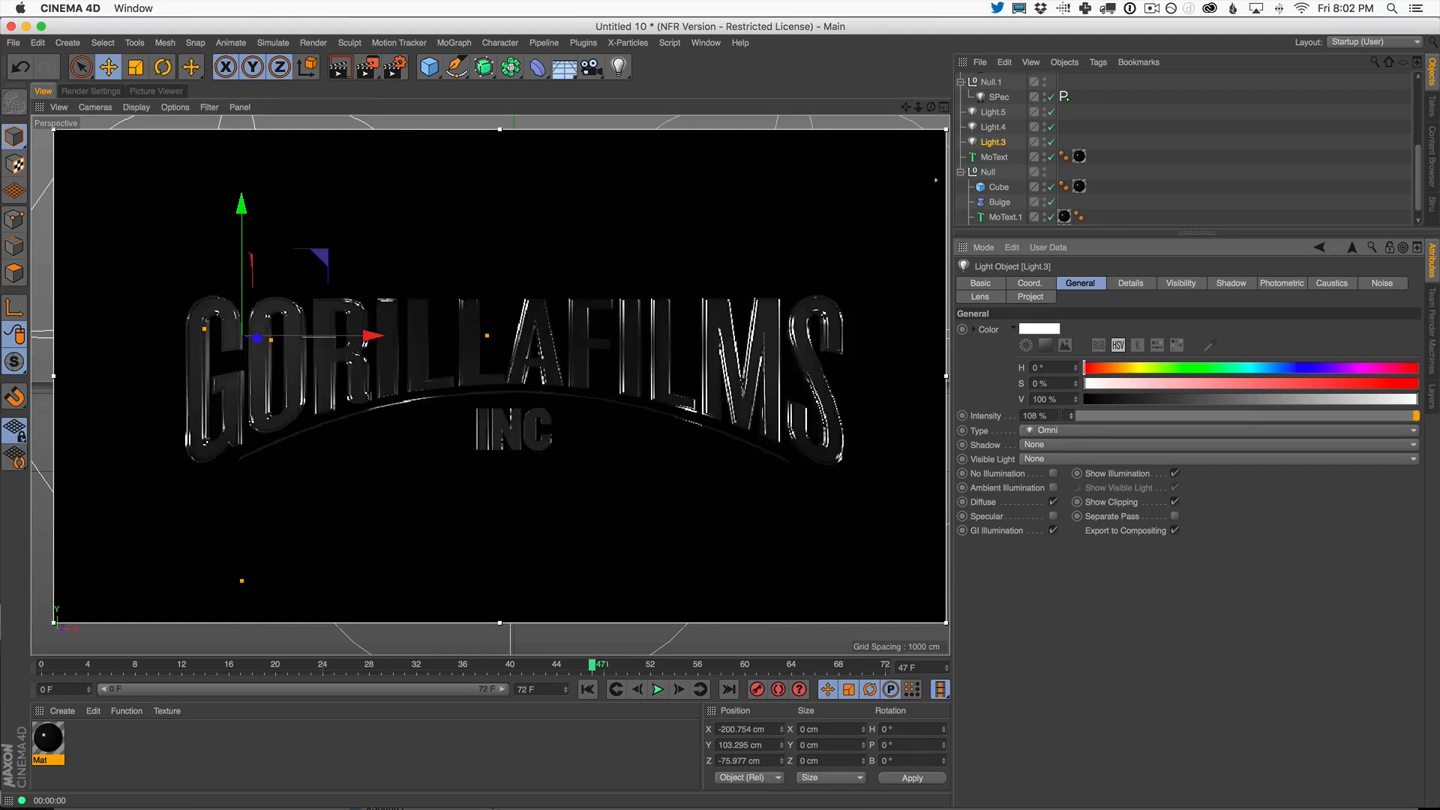
- Return to frame 0 and render all frames at 800 x 450 without saving, checking the output settings
{"action": "left_click_drag", "start_coordinate": [129, 666], "coordinate": [3, 654]}
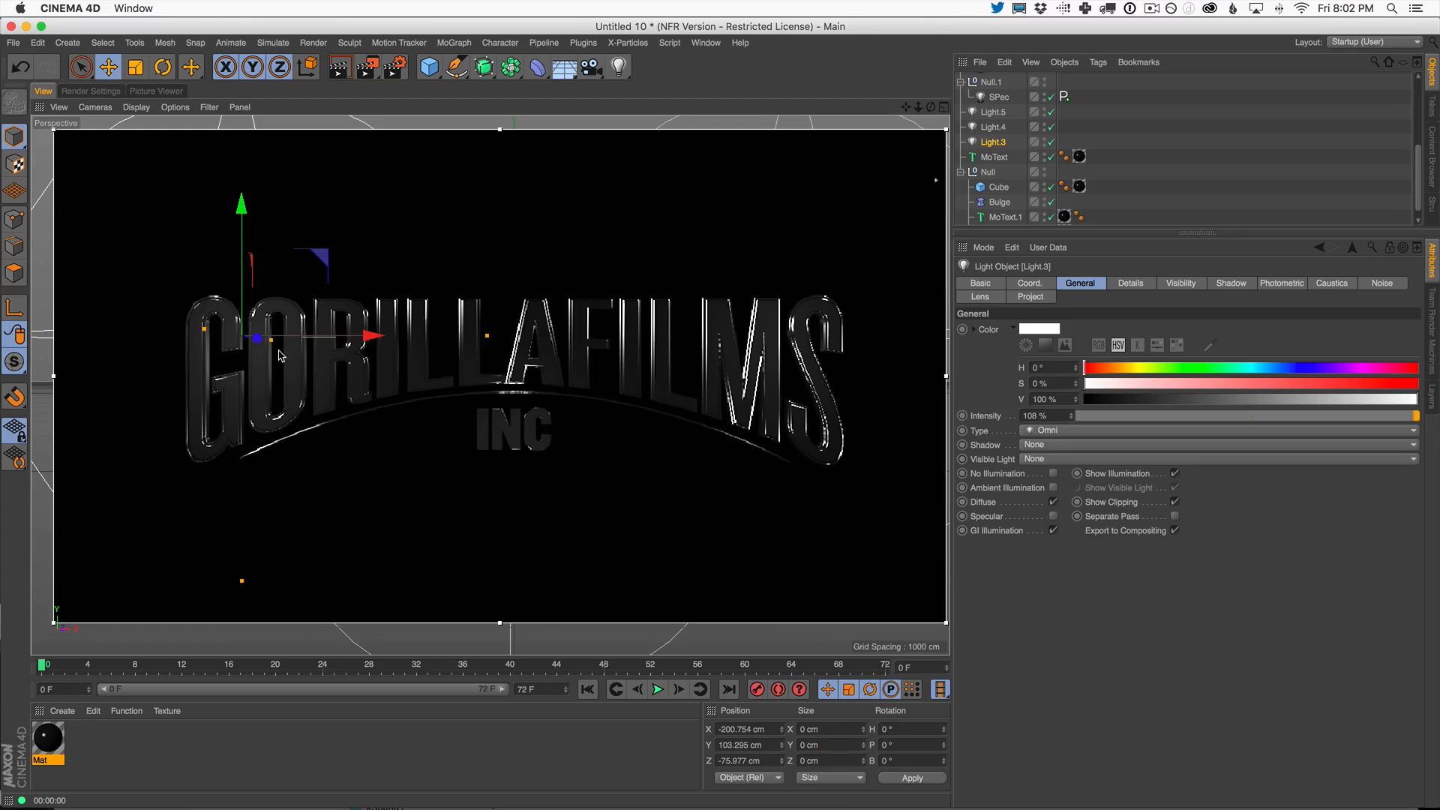
{"action": "key", "text": "shift+r"}
{"action": "key", "text": "Return"}
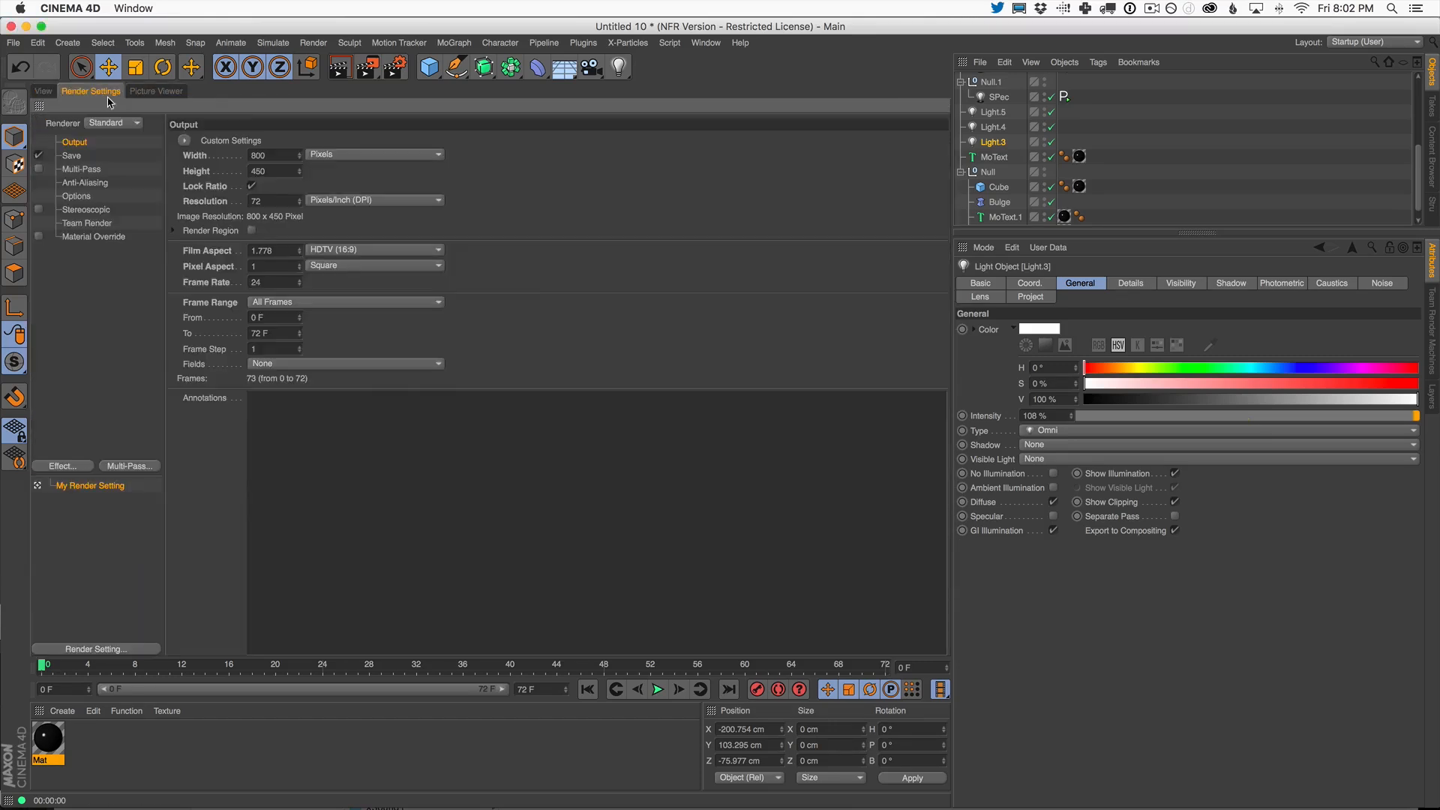
{"action": "left_click", "coordinate": [93, 91]}
{"action": "left_click", "coordinate": [153, 91]}
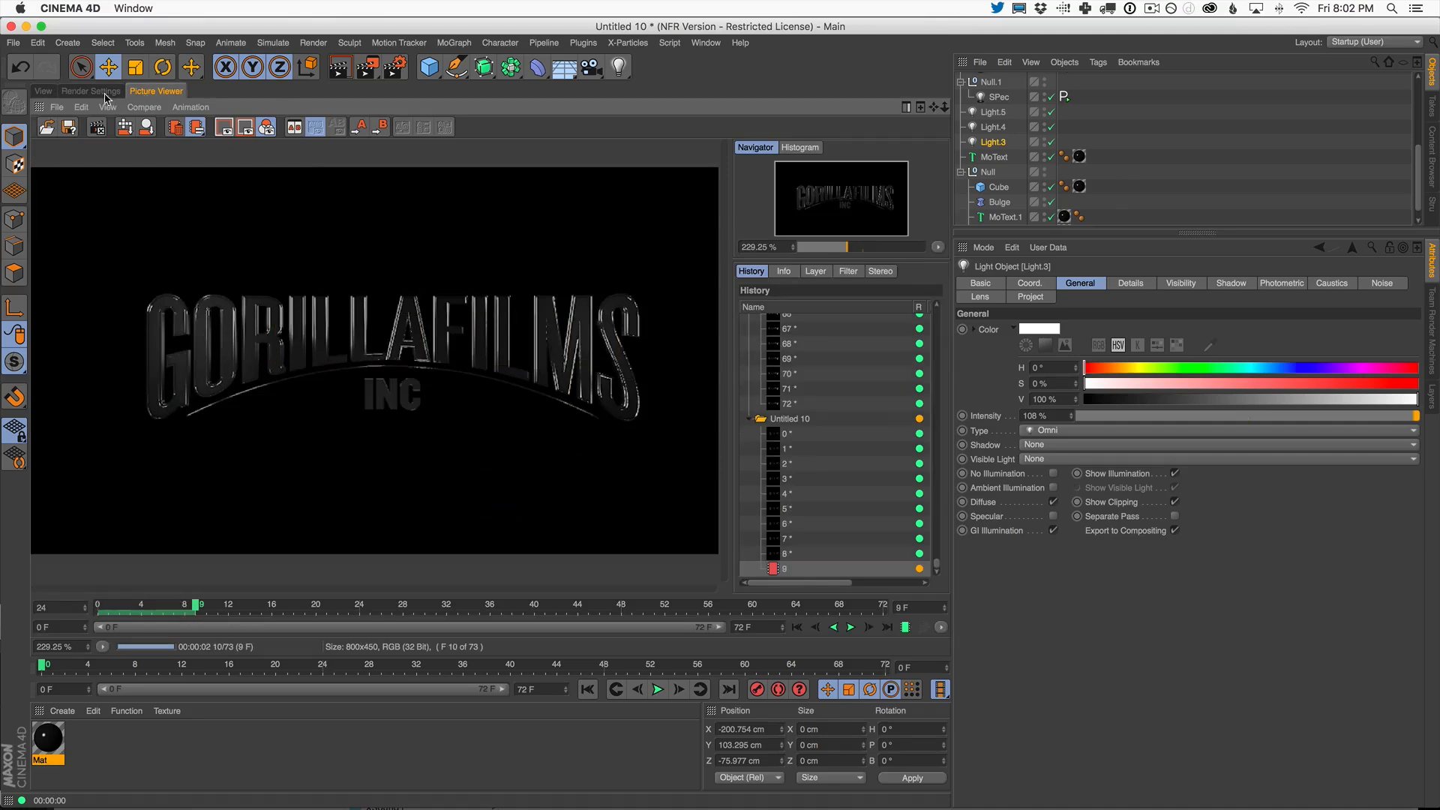
{"action": "left_click", "coordinate": [105, 93]}
{"action": "left_click", "coordinate": [154, 91]}
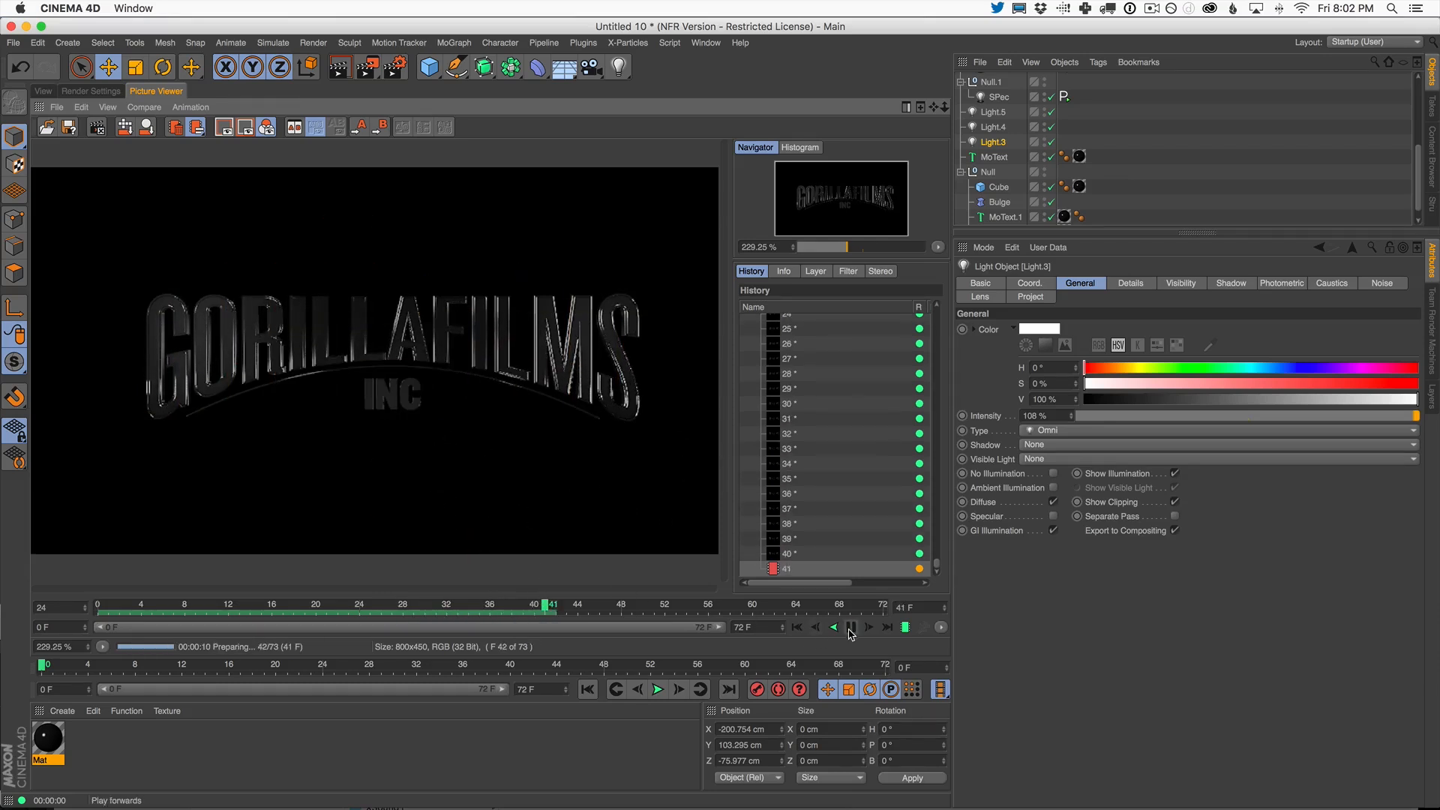
- Play back the rendered frames to review the light animation on the logo
{"action": "left_click", "coordinate": [852, 628]}
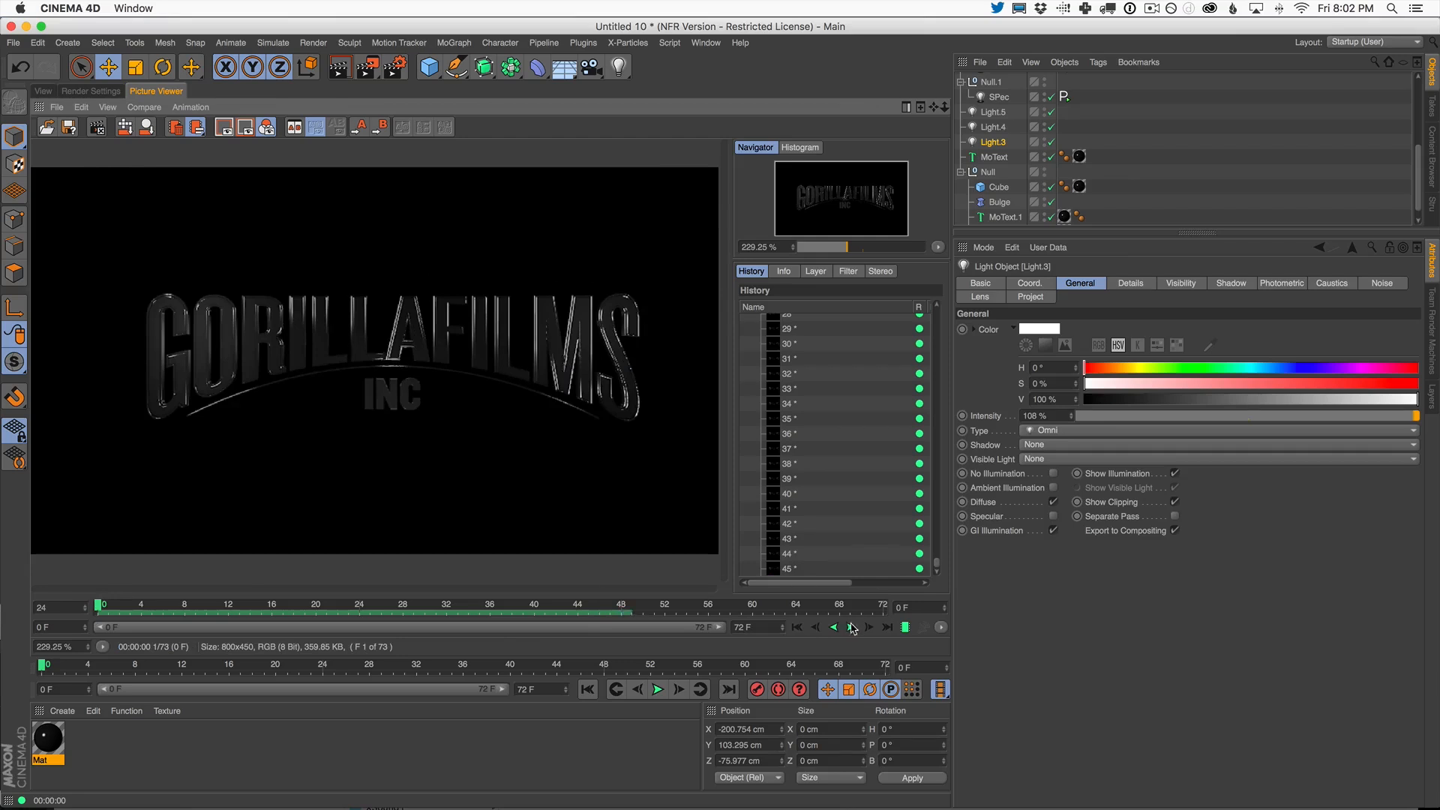
{"action": "left_click", "coordinate": [851, 627]}
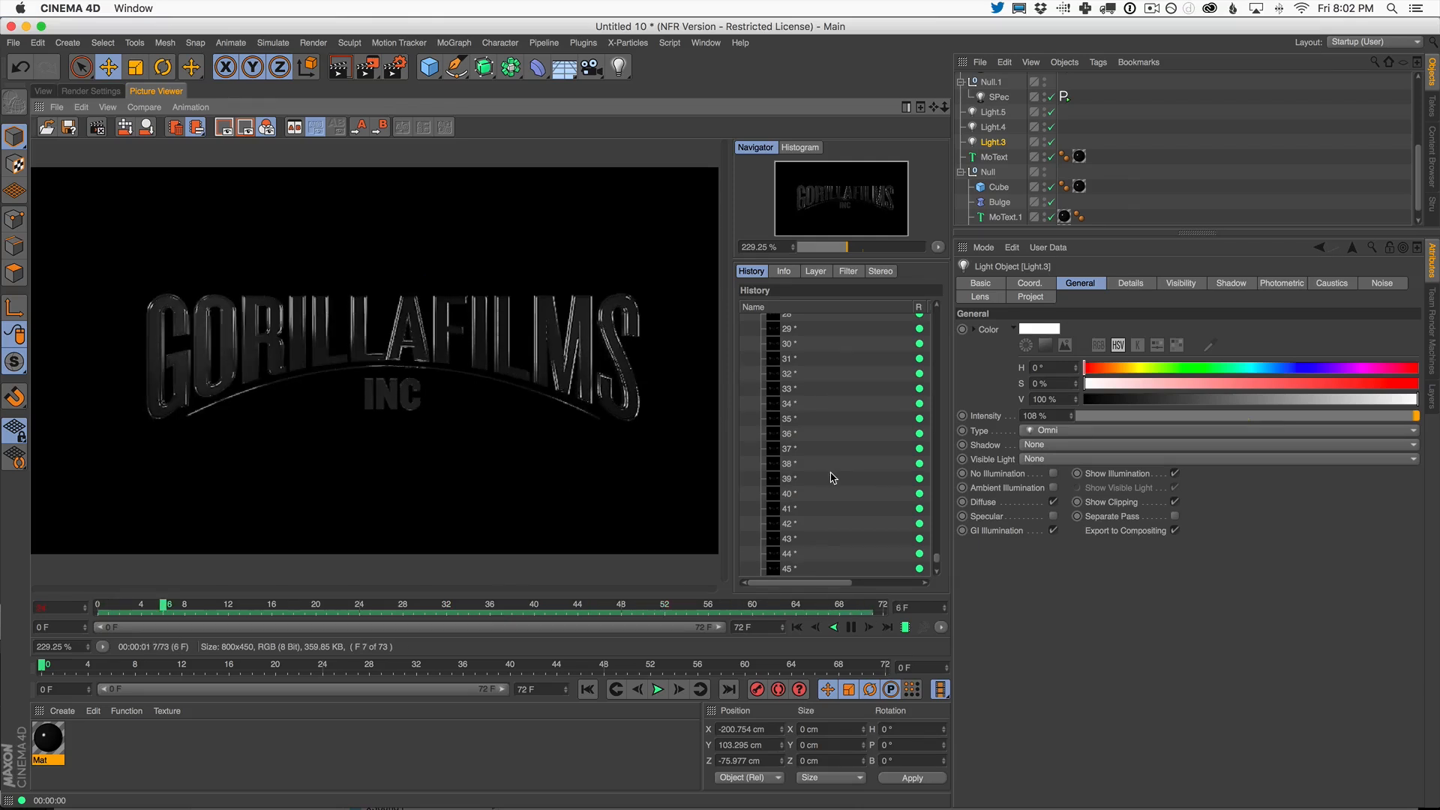
{"action": "left_click", "coordinate": [850, 627]}
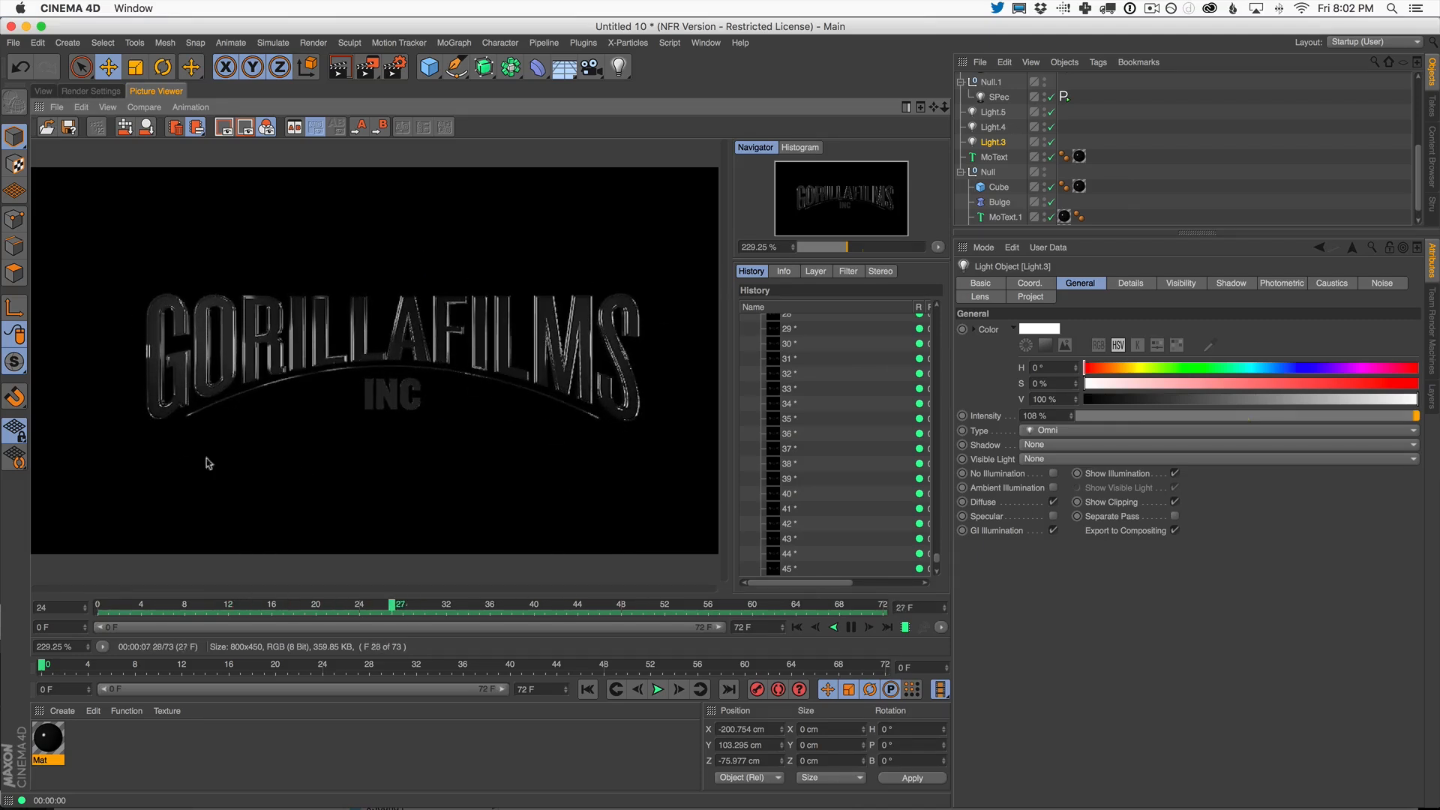
- Set the render's anti-aliasing to Best and render the animation again without saving to a file
{"action": "left_click", "coordinate": [116, 92]}
{"action": "left_click", "coordinate": [85, 183]}
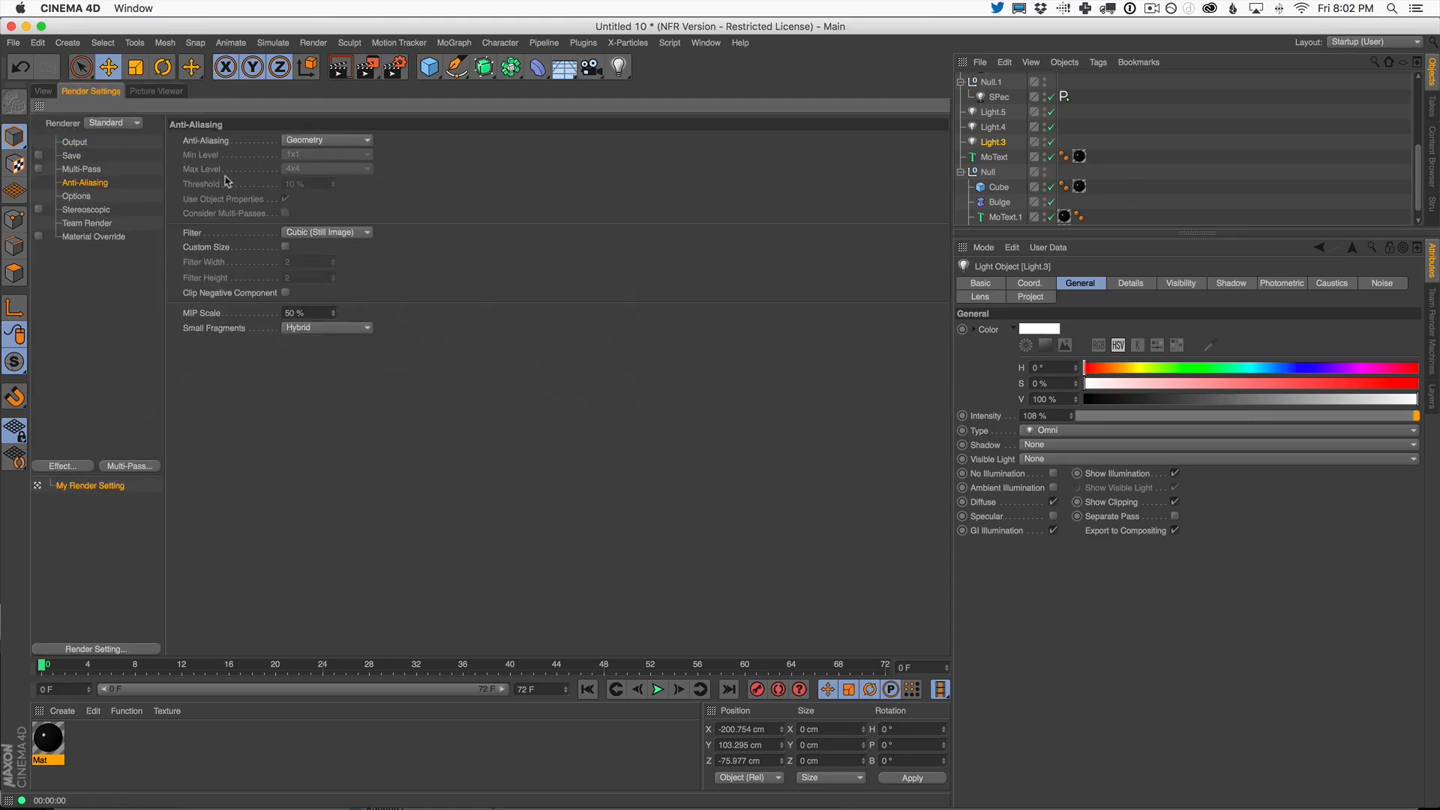
{"action": "left_click", "coordinate": [318, 144]}
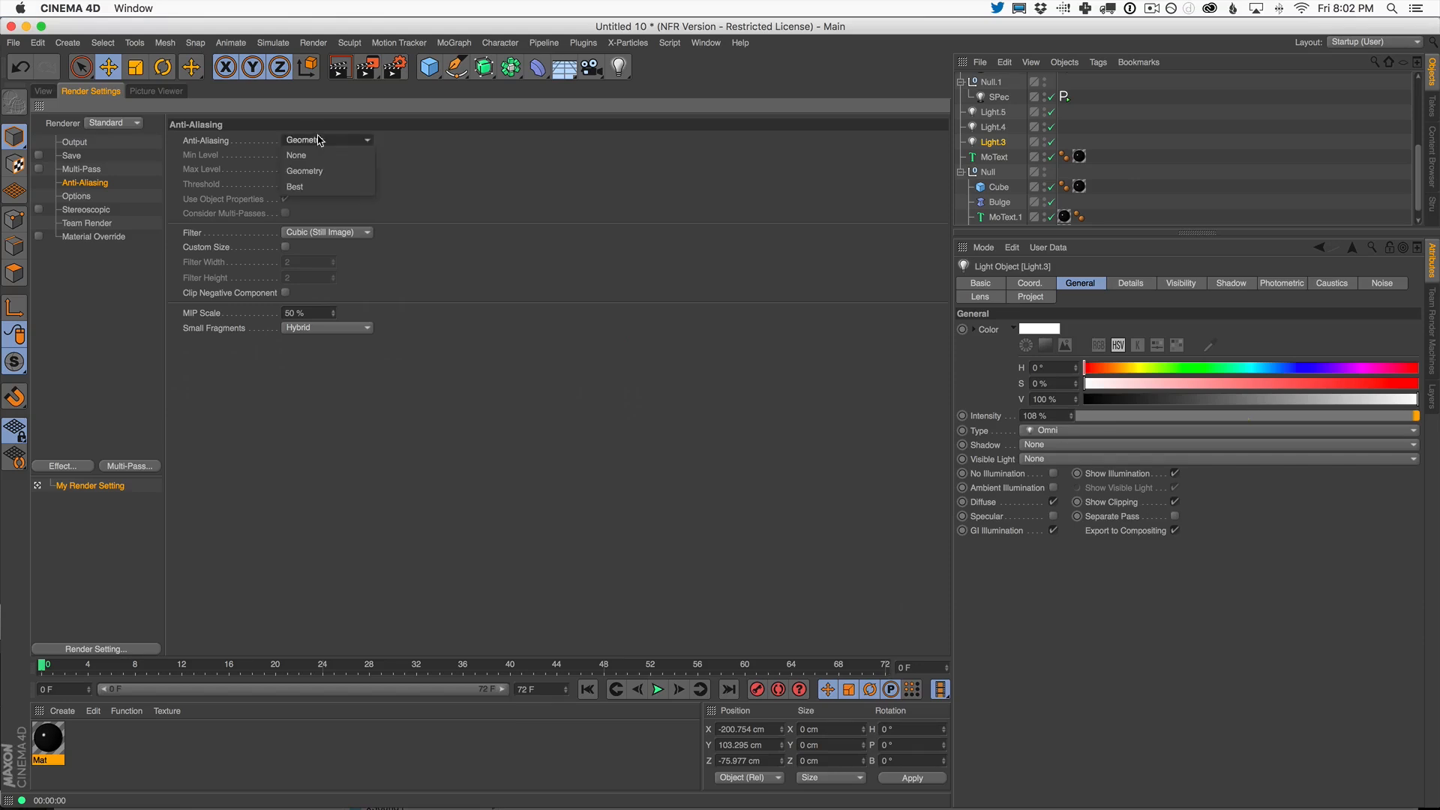
{"action": "left_click", "coordinate": [339, 185]}
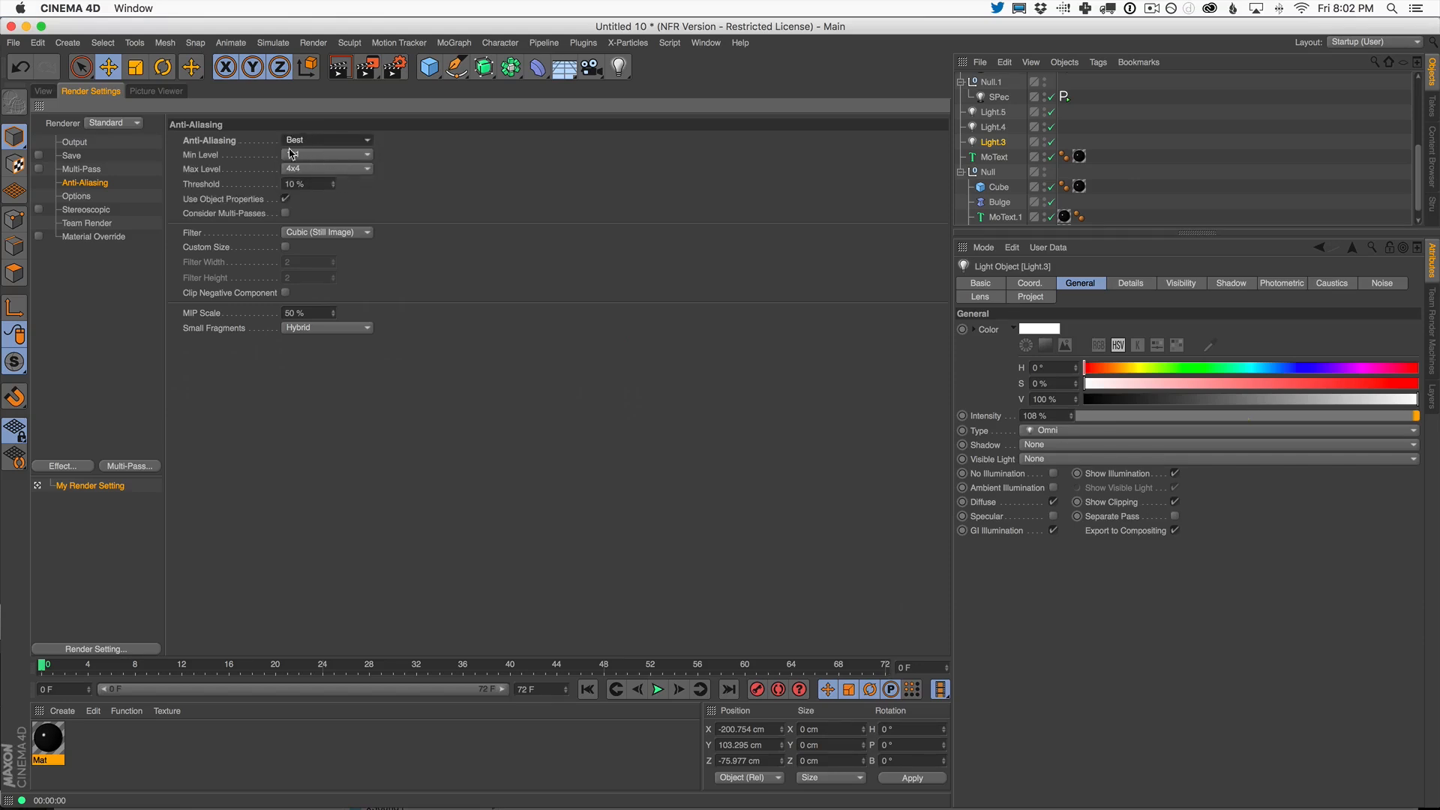
{"action": "key", "text": "shift+r"}
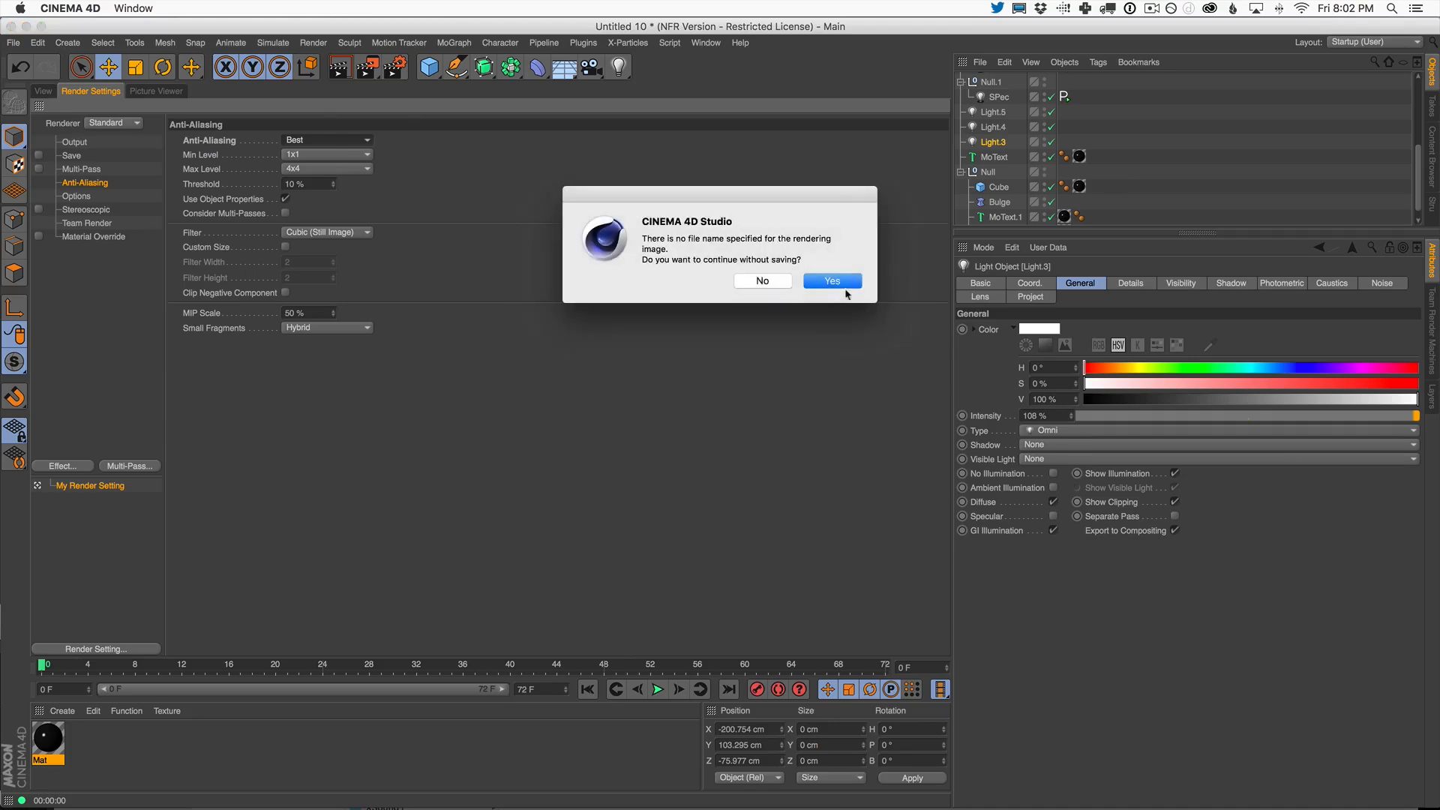
{"action": "left_click", "coordinate": [834, 283]}
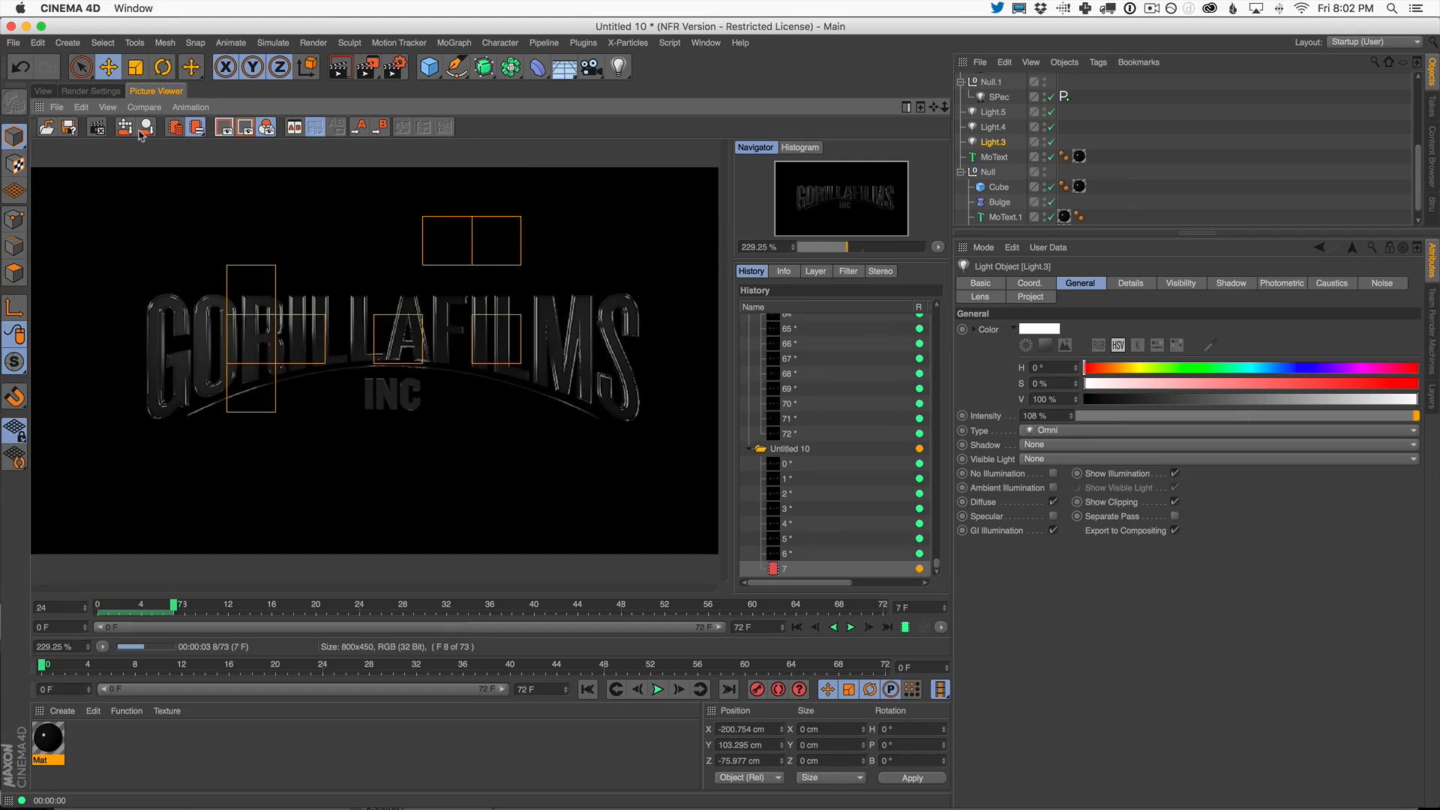
- Set the anti-aliasing min level to 2x2 and max level to 8x8, and restart the render in place of the running one
{"action": "left_click", "coordinate": [90, 92]}
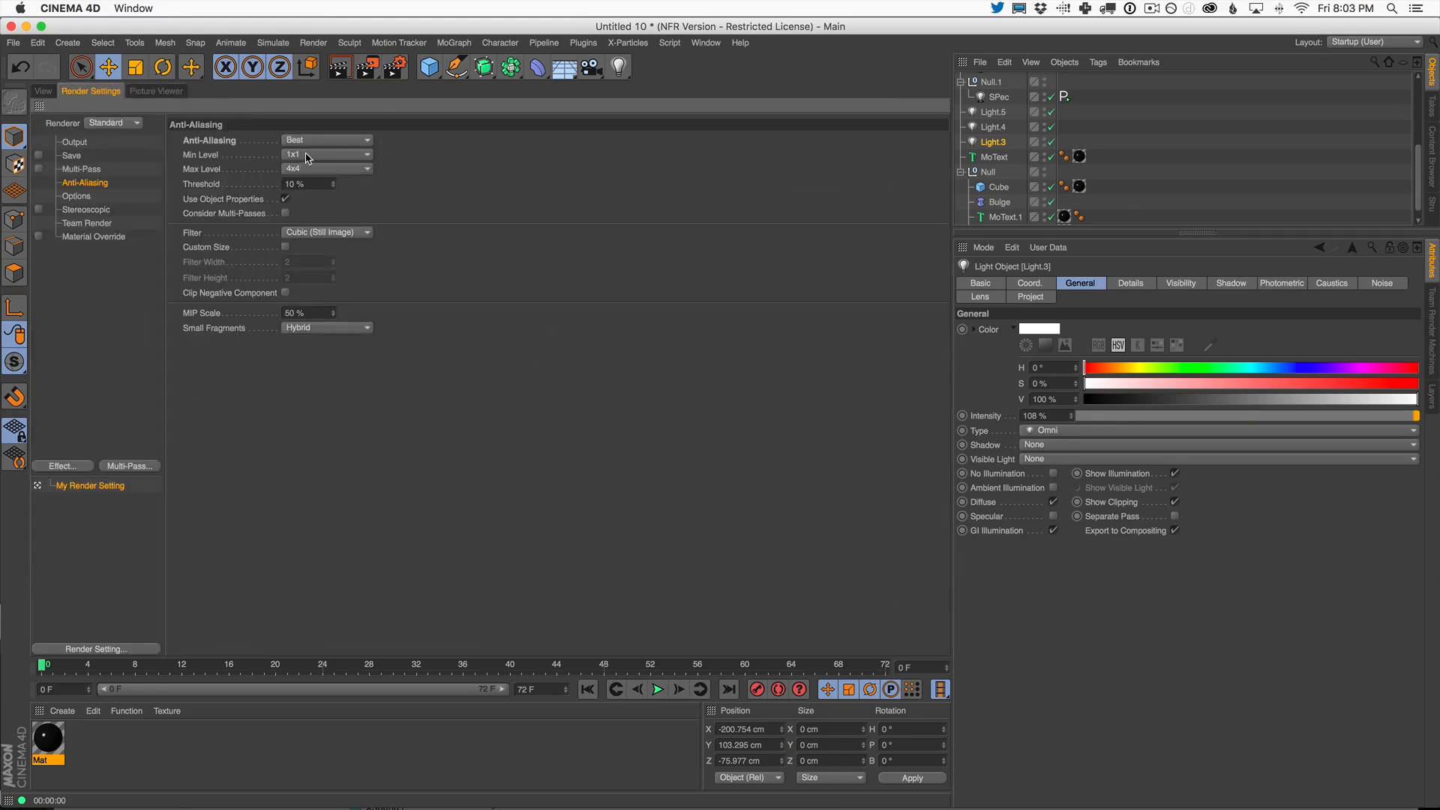
{"action": "left_click", "coordinate": [339, 155]}
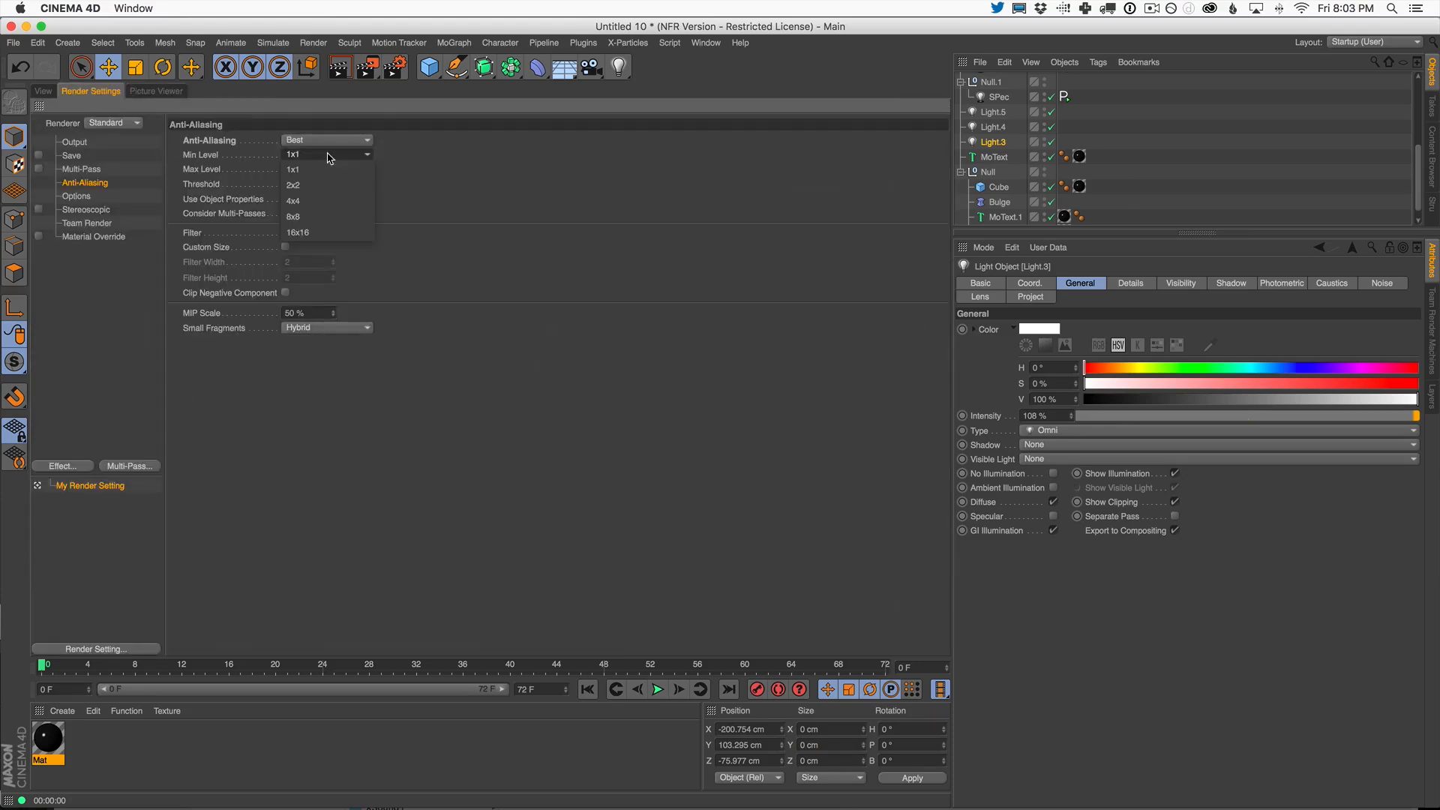
{"action": "left_click", "coordinate": [335, 186]}
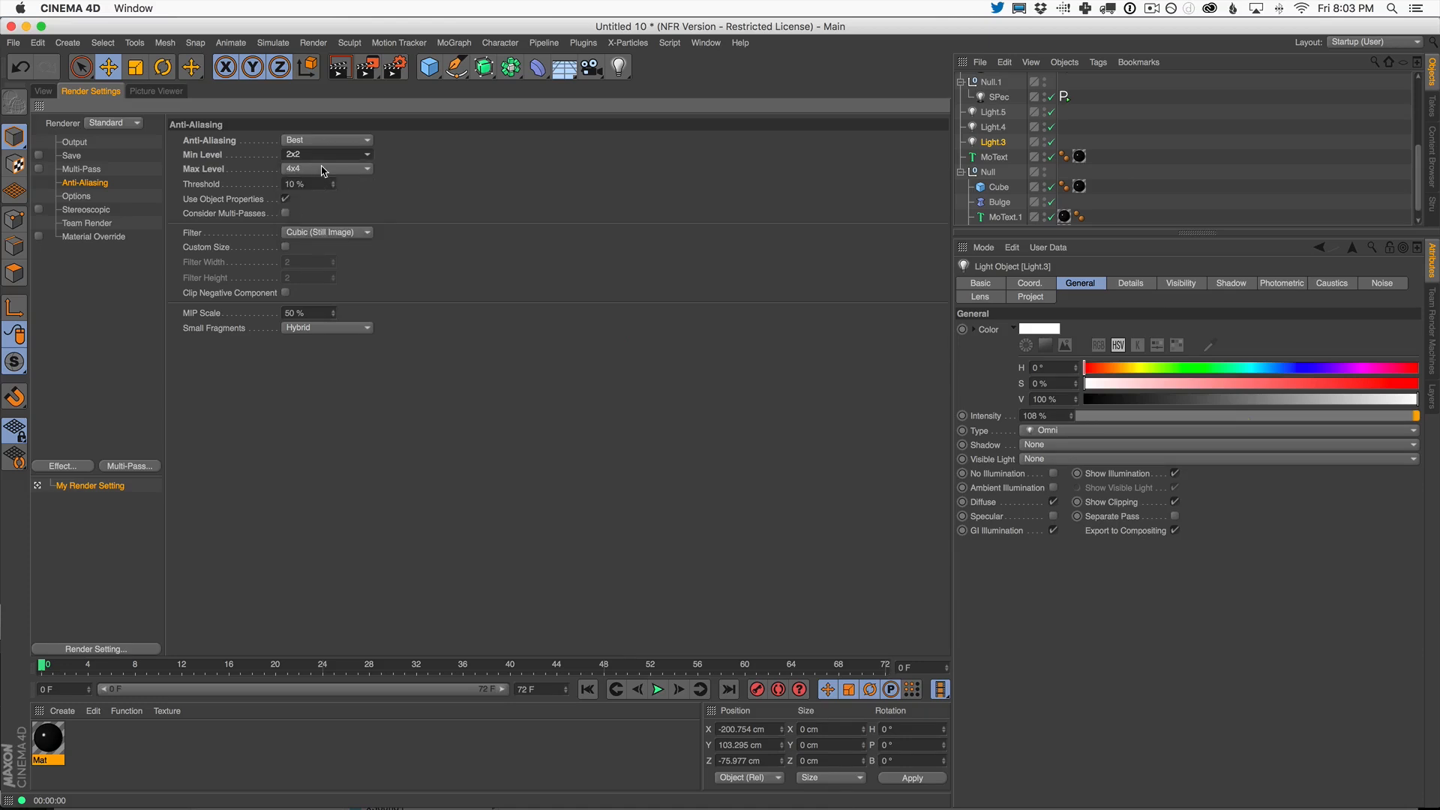
{"action": "left_click", "coordinate": [324, 170]}
{"action": "left_click", "coordinate": [344, 219]}
{"action": "key", "text": "shift+r"}
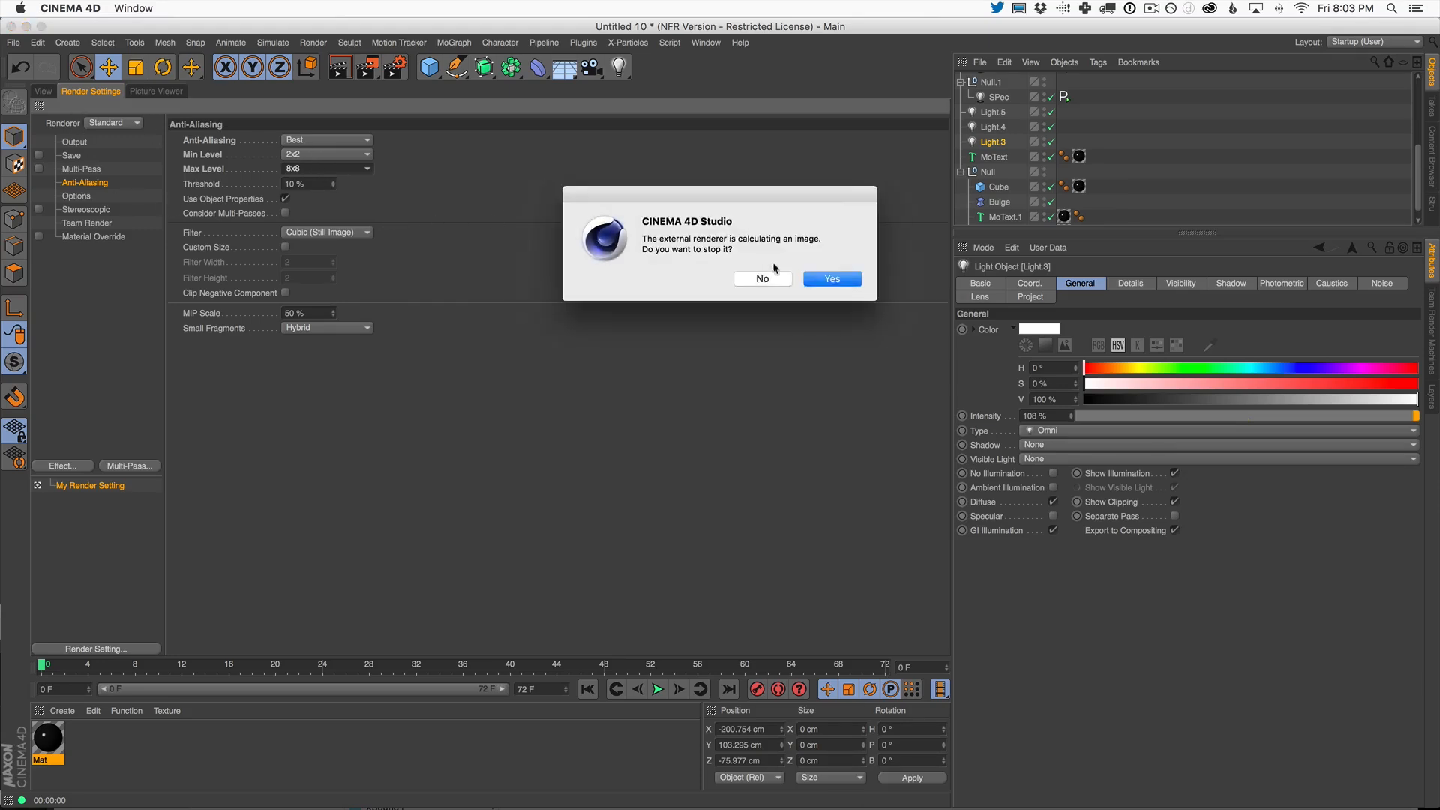
{"action": "left_click", "coordinate": [832, 283]}
{"action": "left_click", "coordinate": [831, 281]}
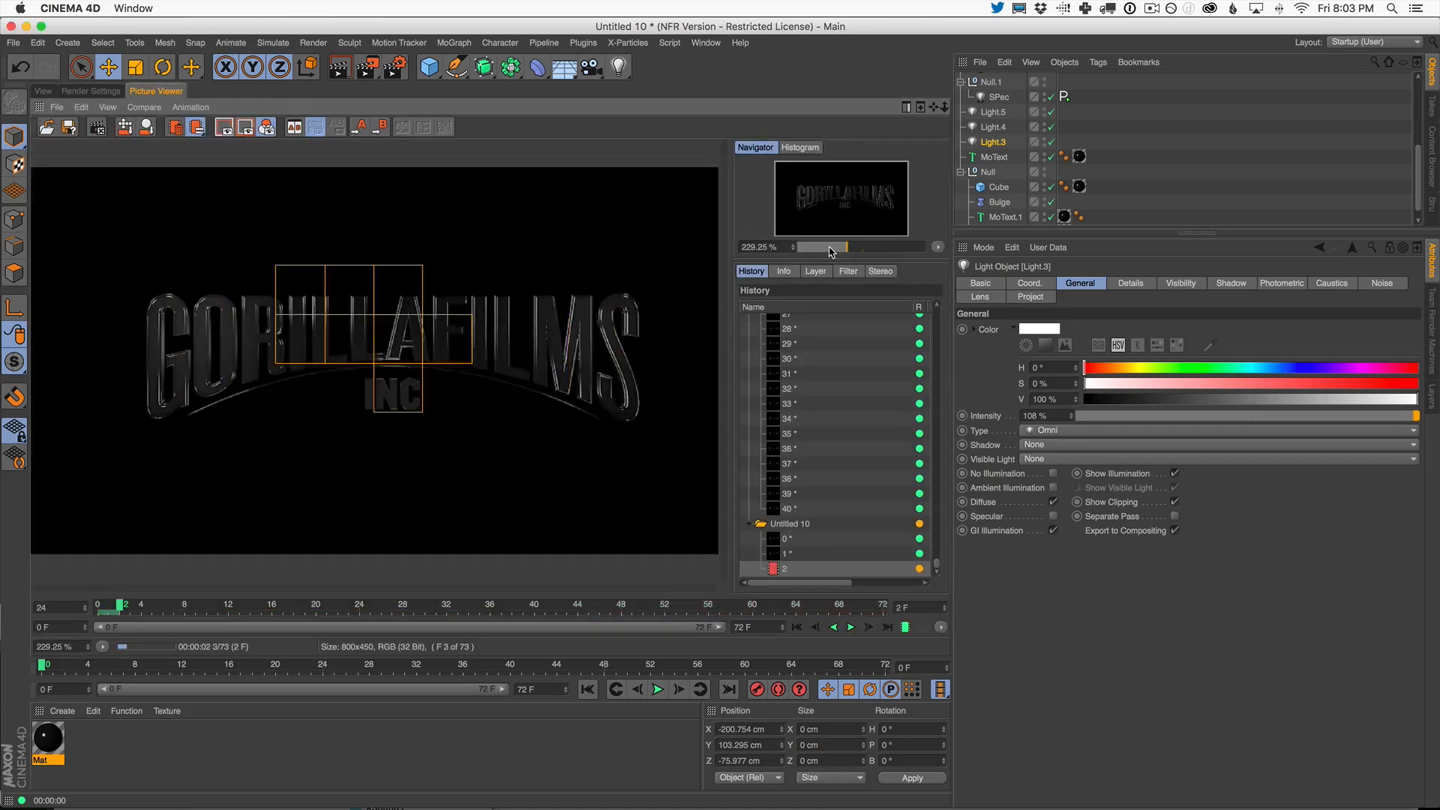
- Set the render output width to 1280 pixels with the aspect ratio locked, for a 1280 x 720 image
{"action": "double_click", "coordinate": [554, 351]}
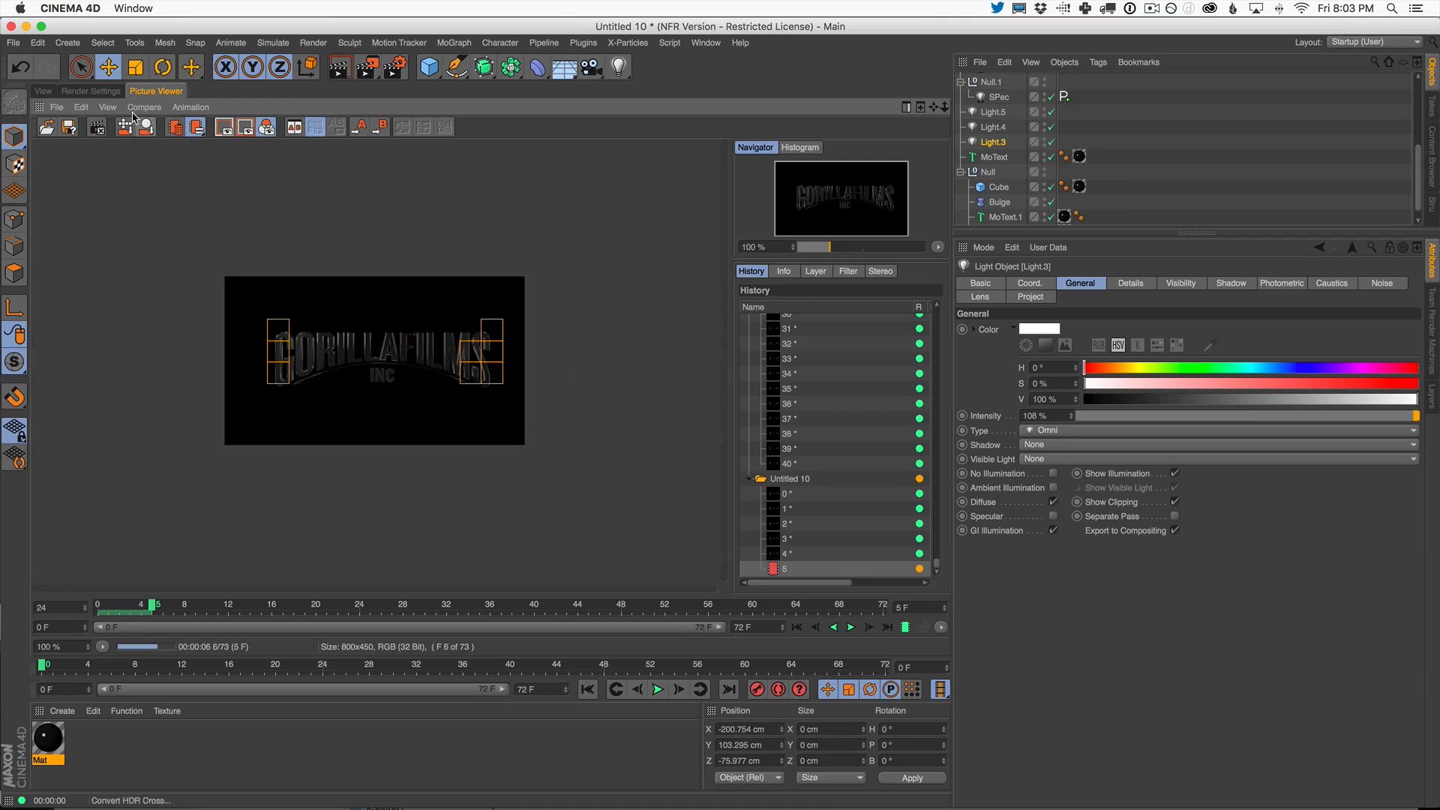
{"action": "left_click", "coordinate": [120, 92]}
{"action": "left_click", "coordinate": [73, 142]}
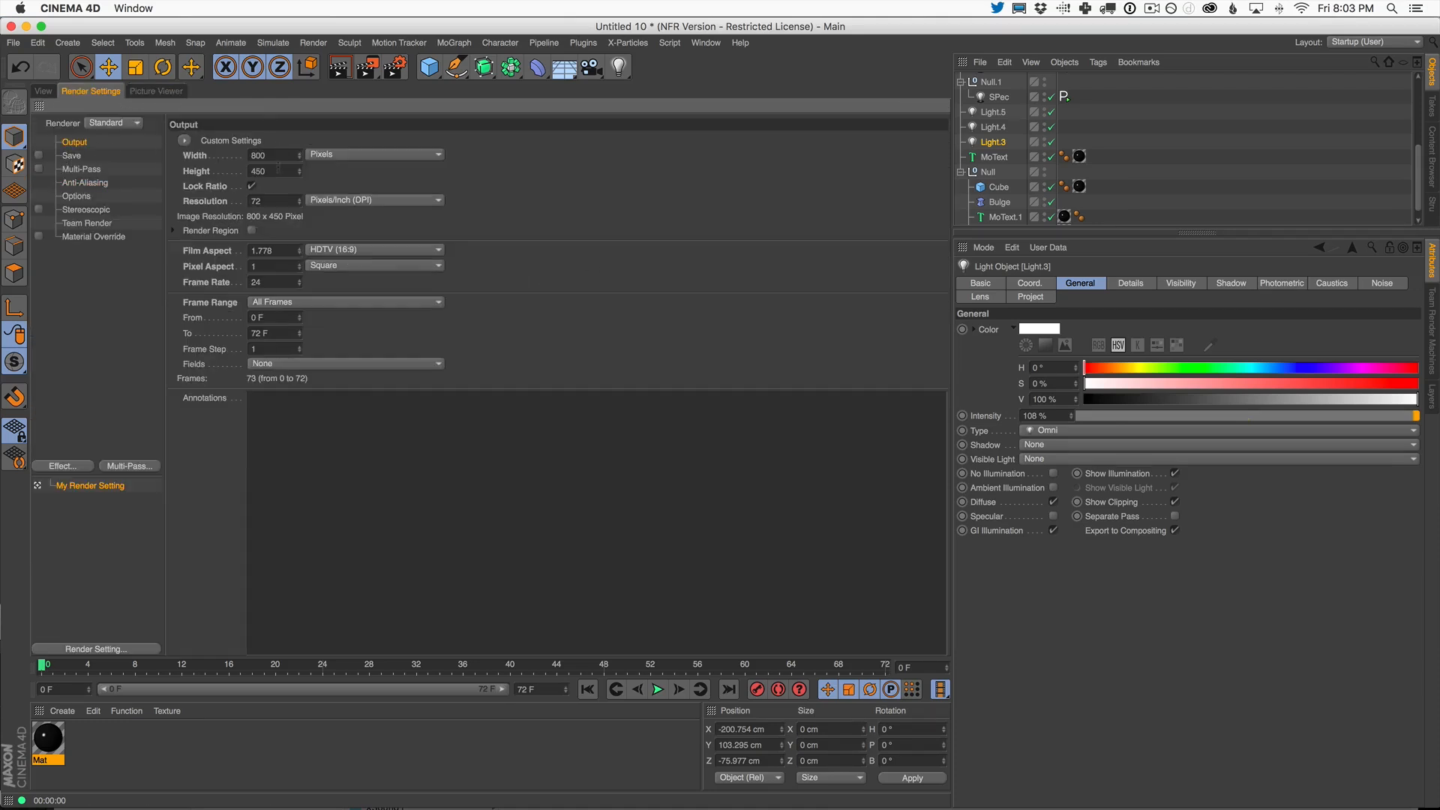
{"action": "left_click", "coordinate": [277, 156]}
{"action": "type", "text": "1280"}
{"action": "key", "text": "Return"}
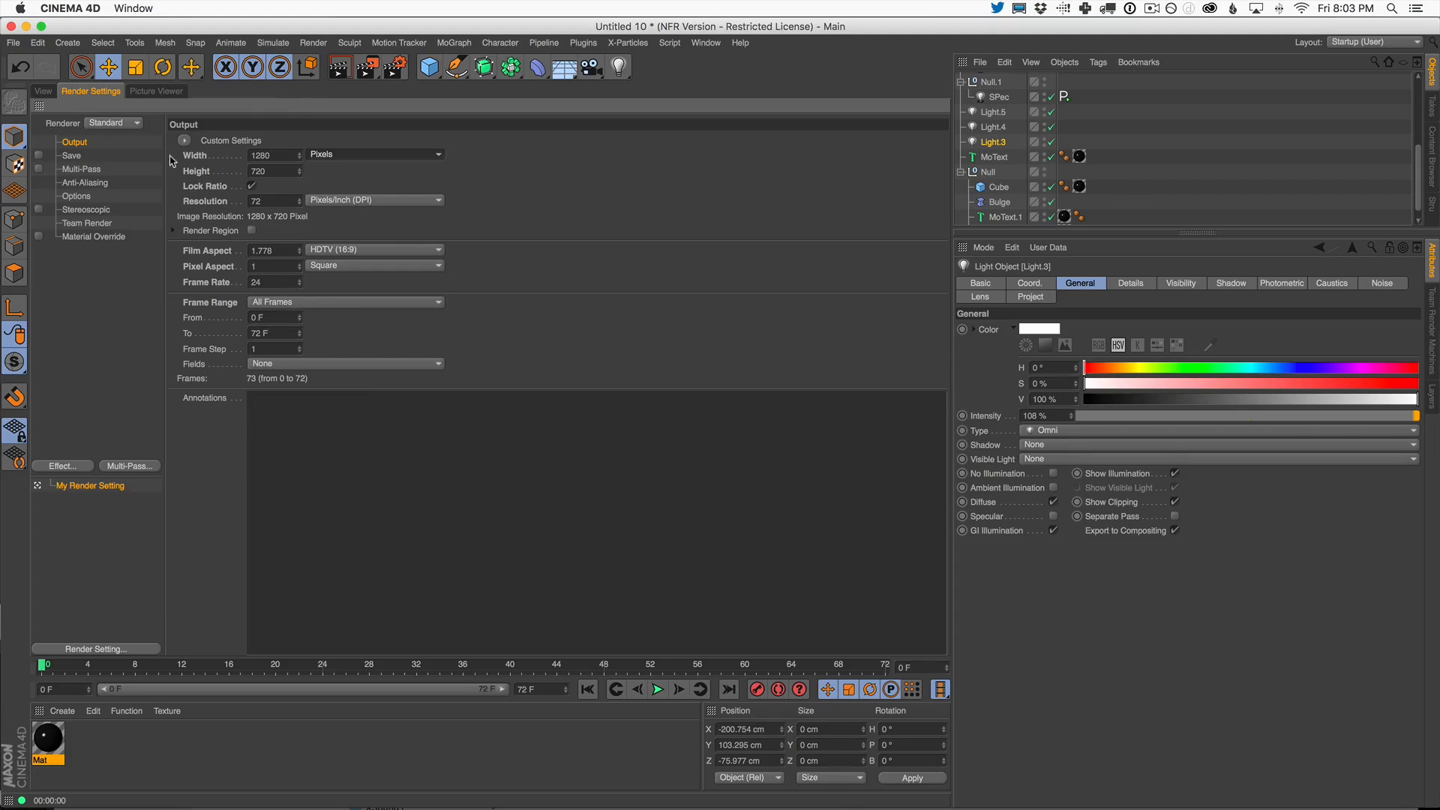
- Check the anti-aliasing settings and turn on saving for the rendered images
{"action": "left_click", "coordinate": [84, 184]}
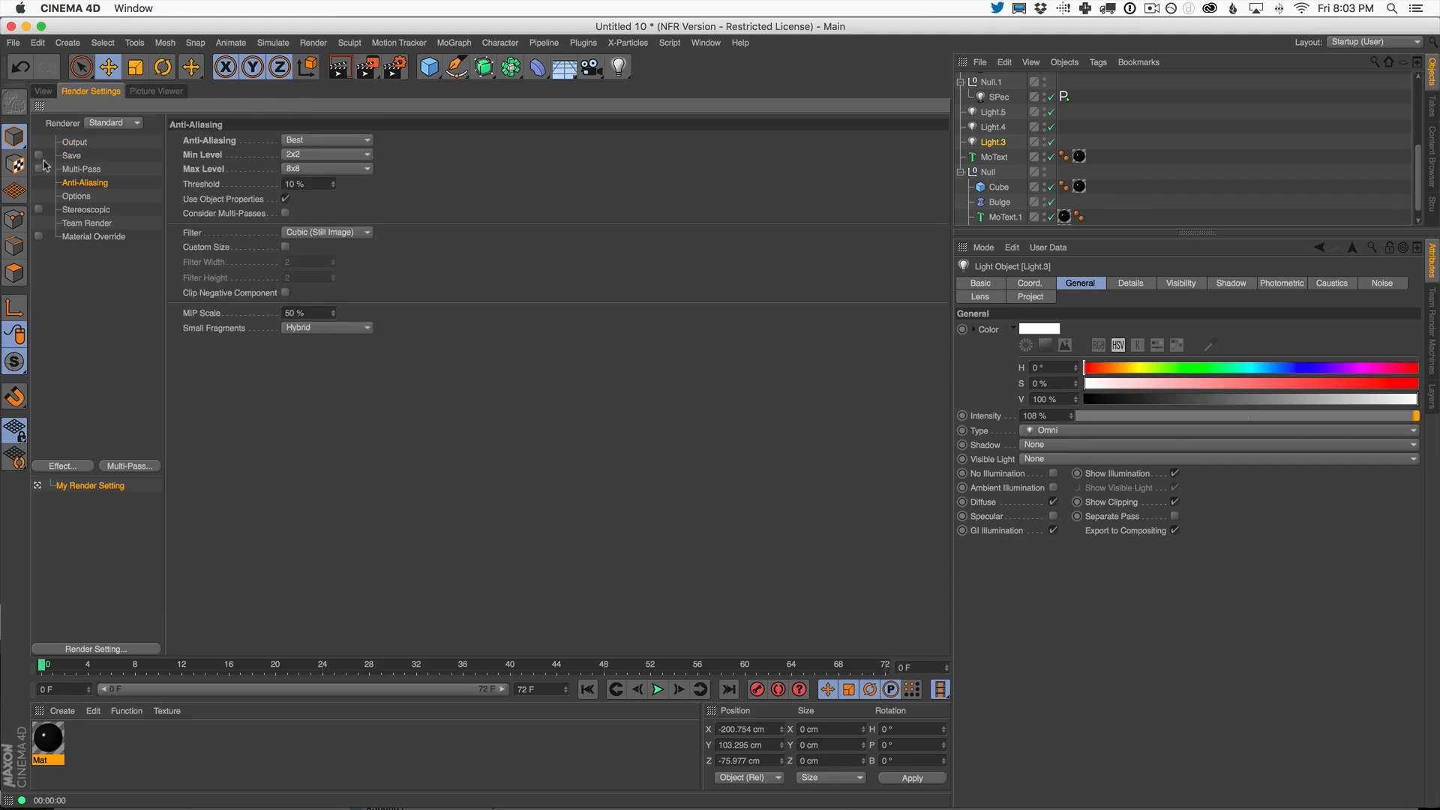
{"action": "left_click", "coordinate": [71, 156]}
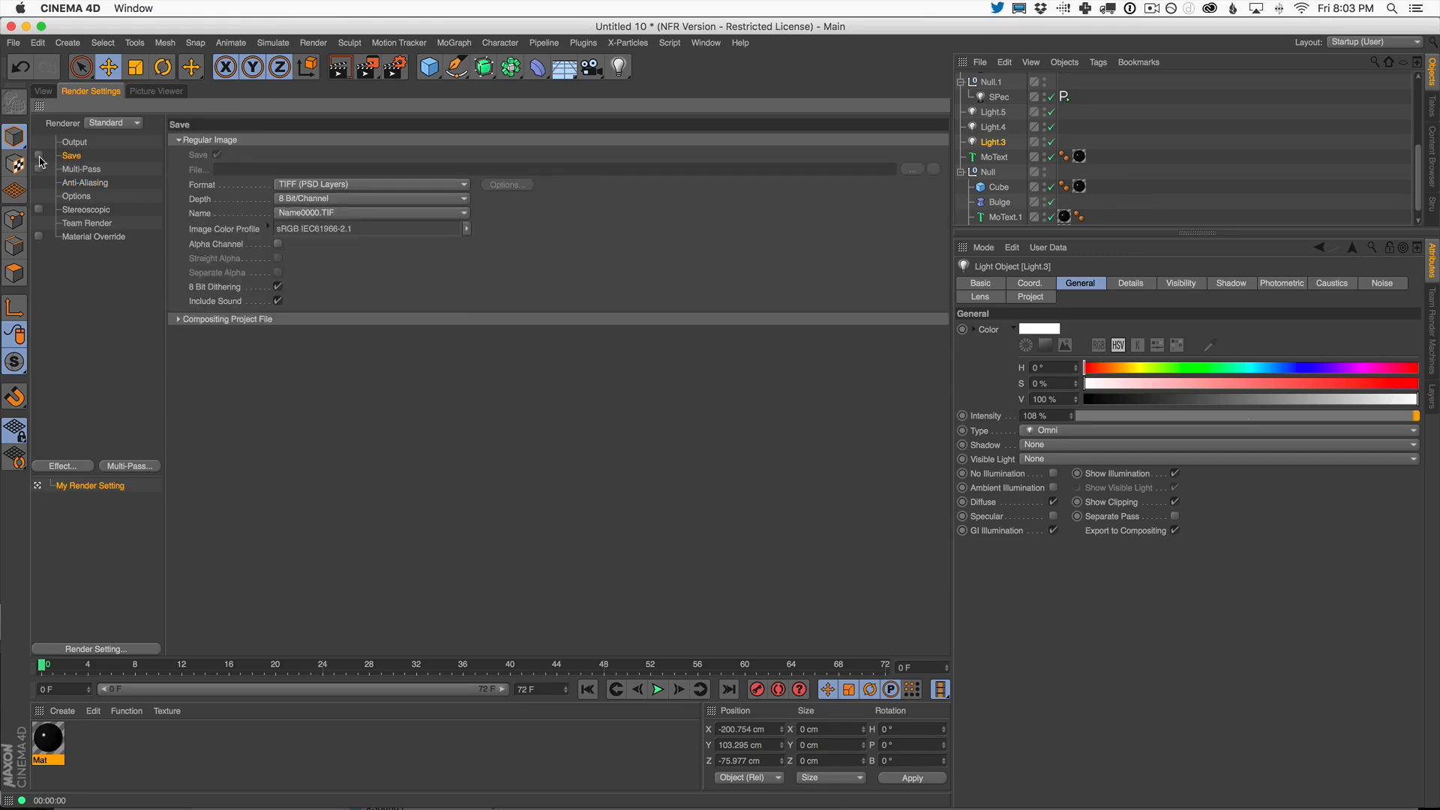
{"action": "left_click", "coordinate": [38, 155]}
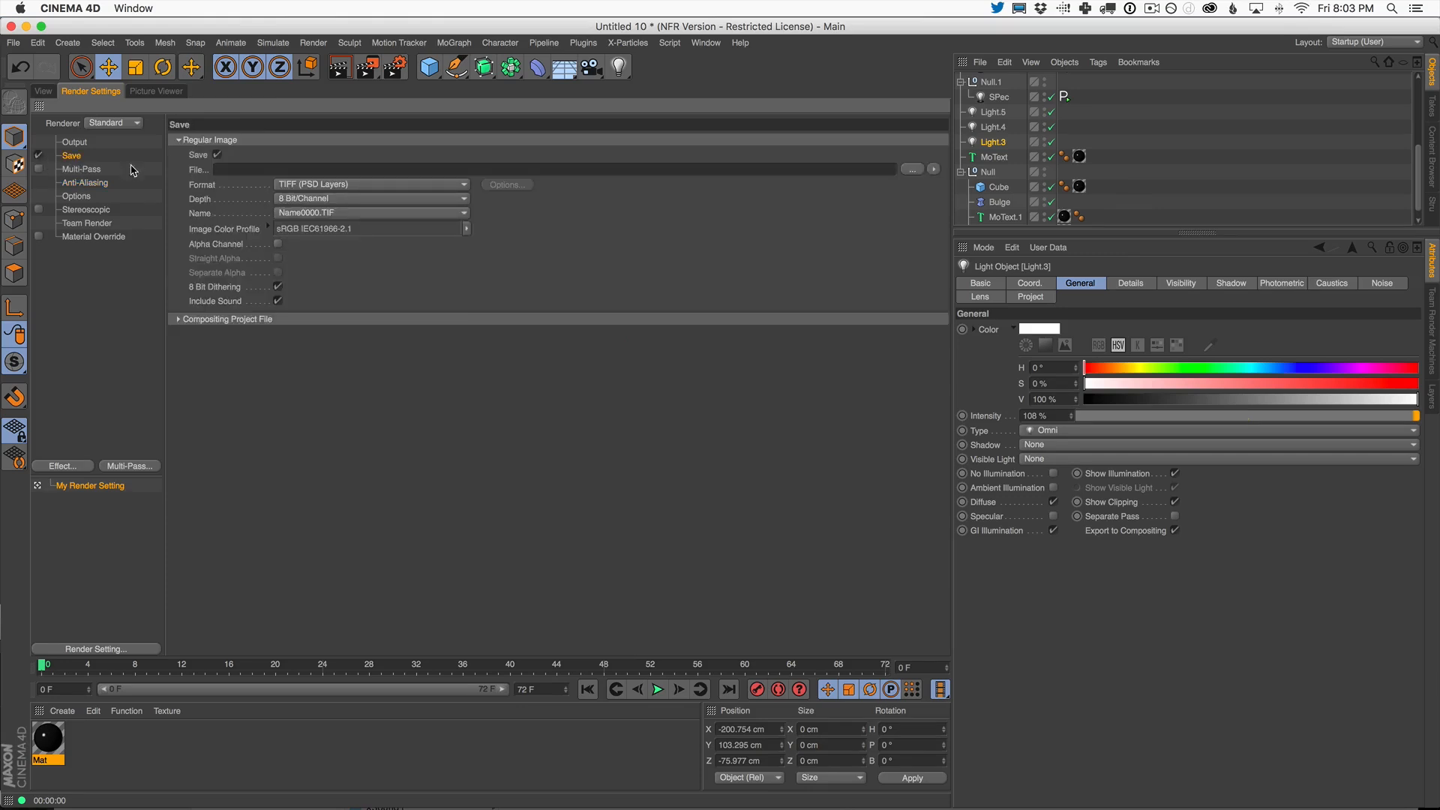
- Create a GorillaFilmsTut folder inside Cinema 4D Renders and set the render's output file there as GorillaFilmsTut
{"action": "left_click", "coordinate": [912, 170]}
{"action": "left_click", "coordinate": [912, 170]}
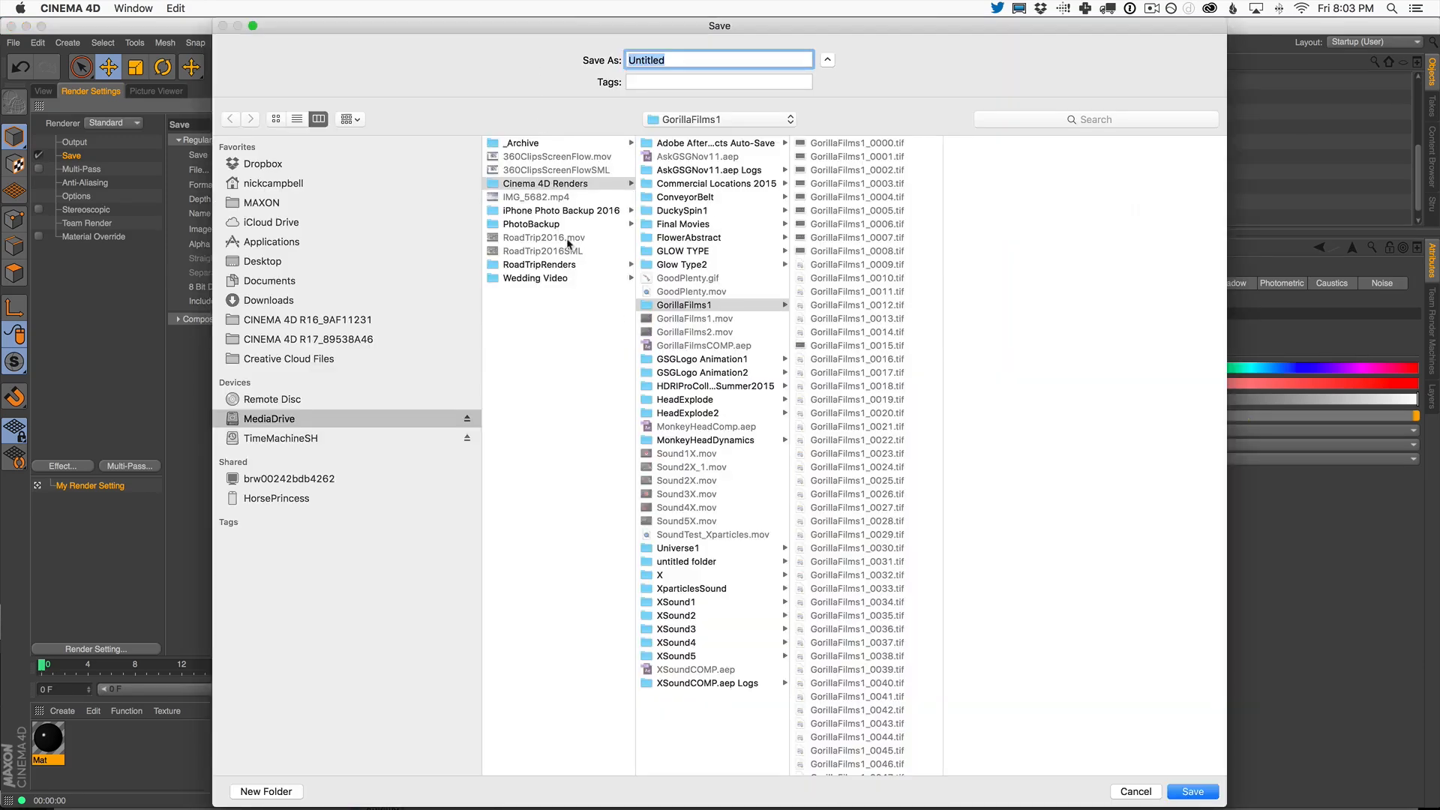
{"action": "left_click", "coordinate": [542, 186]}
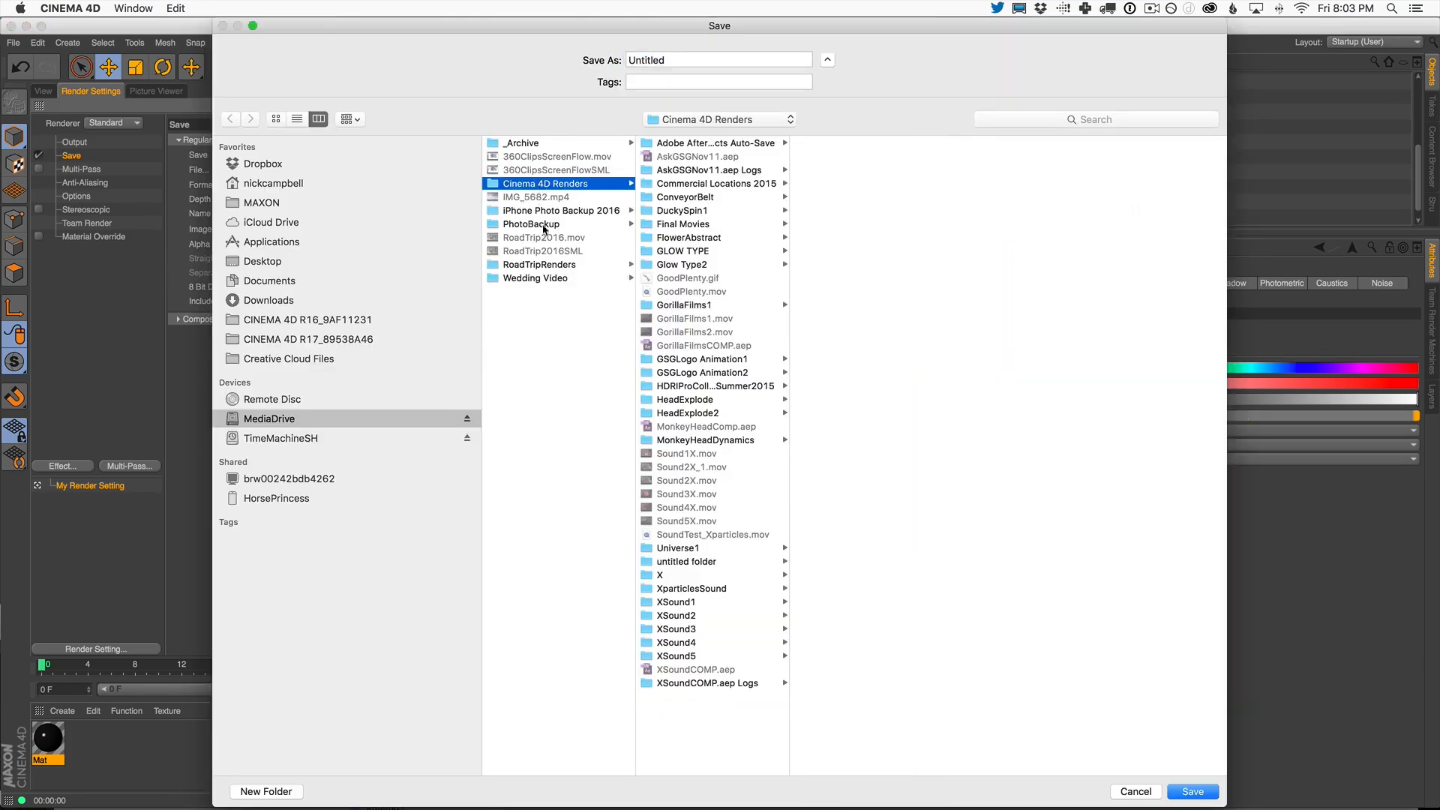
{"action": "left_click", "coordinate": [256, 792]}
{"action": "type", "text": "GorillaFilmsTut"}
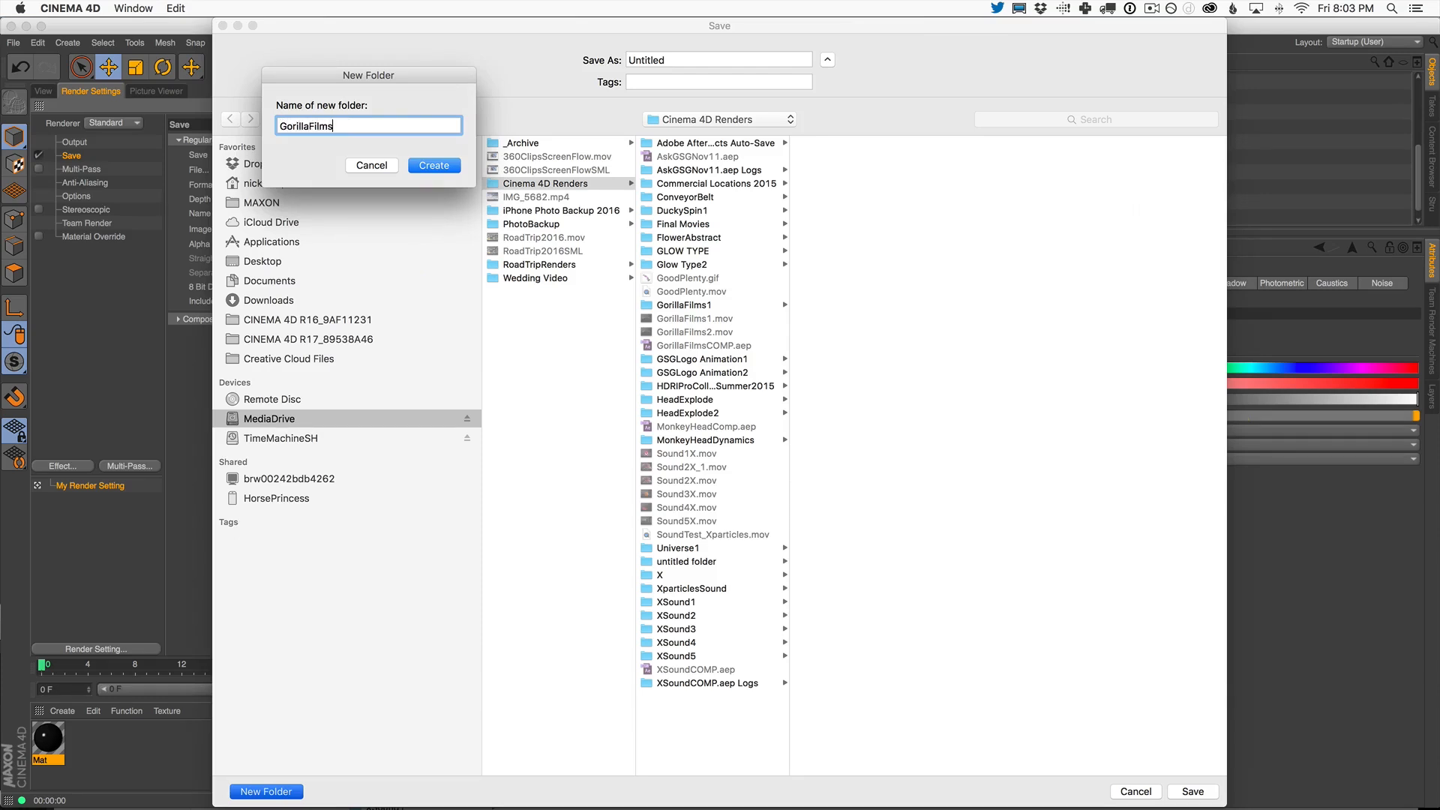
{"action": "left_click", "coordinate": [434, 165]}
{"action": "type", "text": "GorillaFilmsTut"}
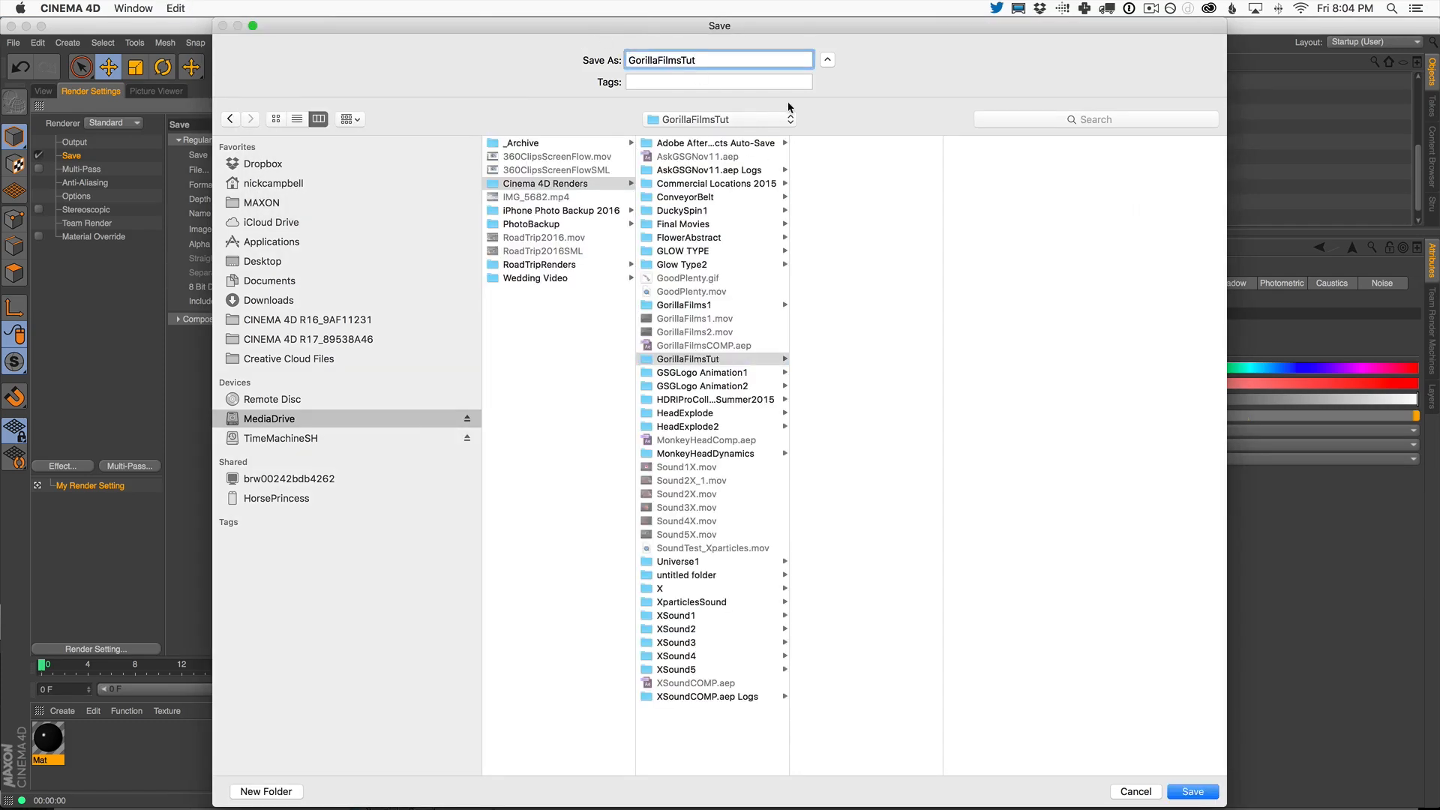
{"action": "key", "text": "Return"}
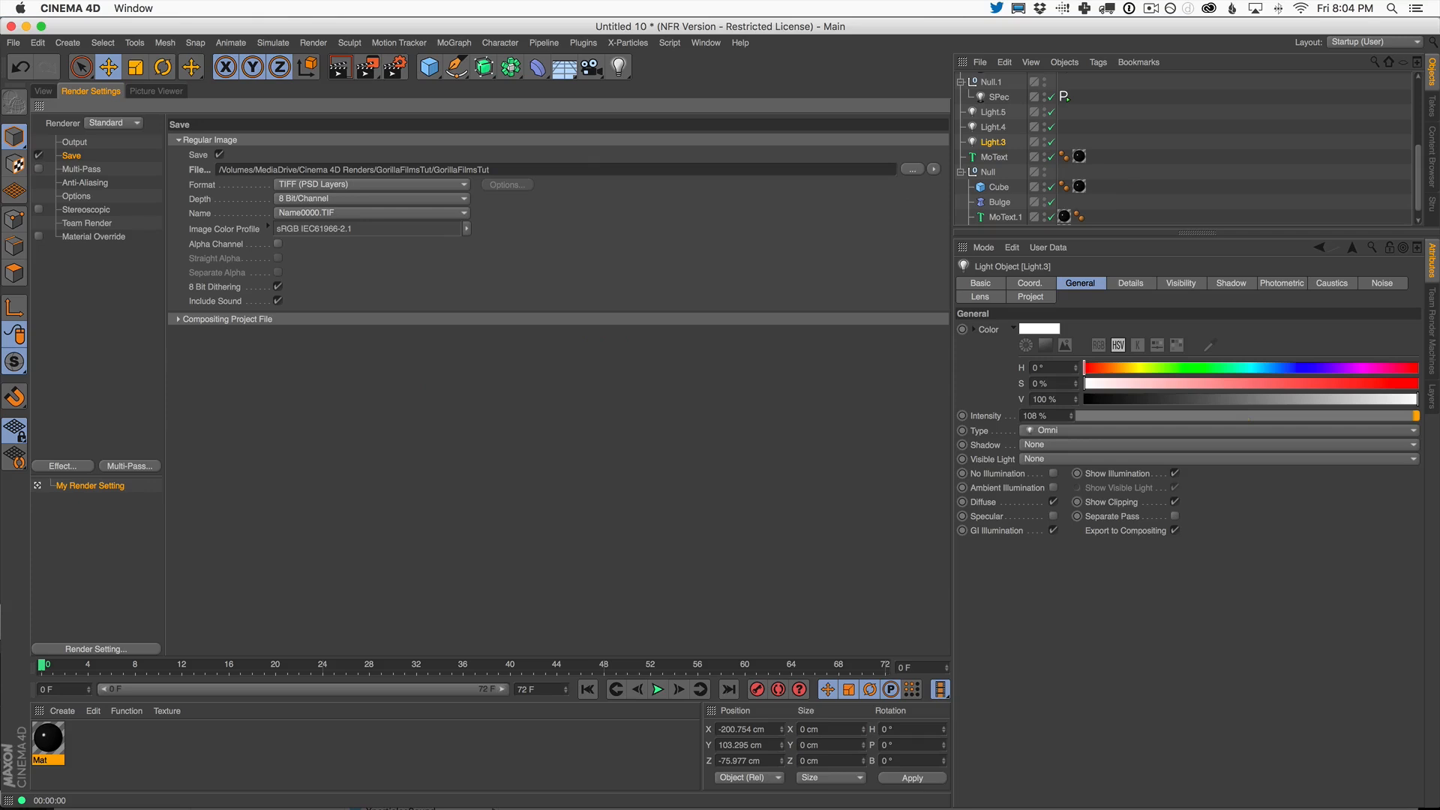
- Set the saved TIFF images' depth to 16 Bit/Channel
{"action": "left_click", "coordinate": [315, 198]}
{"action": "left_click", "coordinate": [335, 228]}
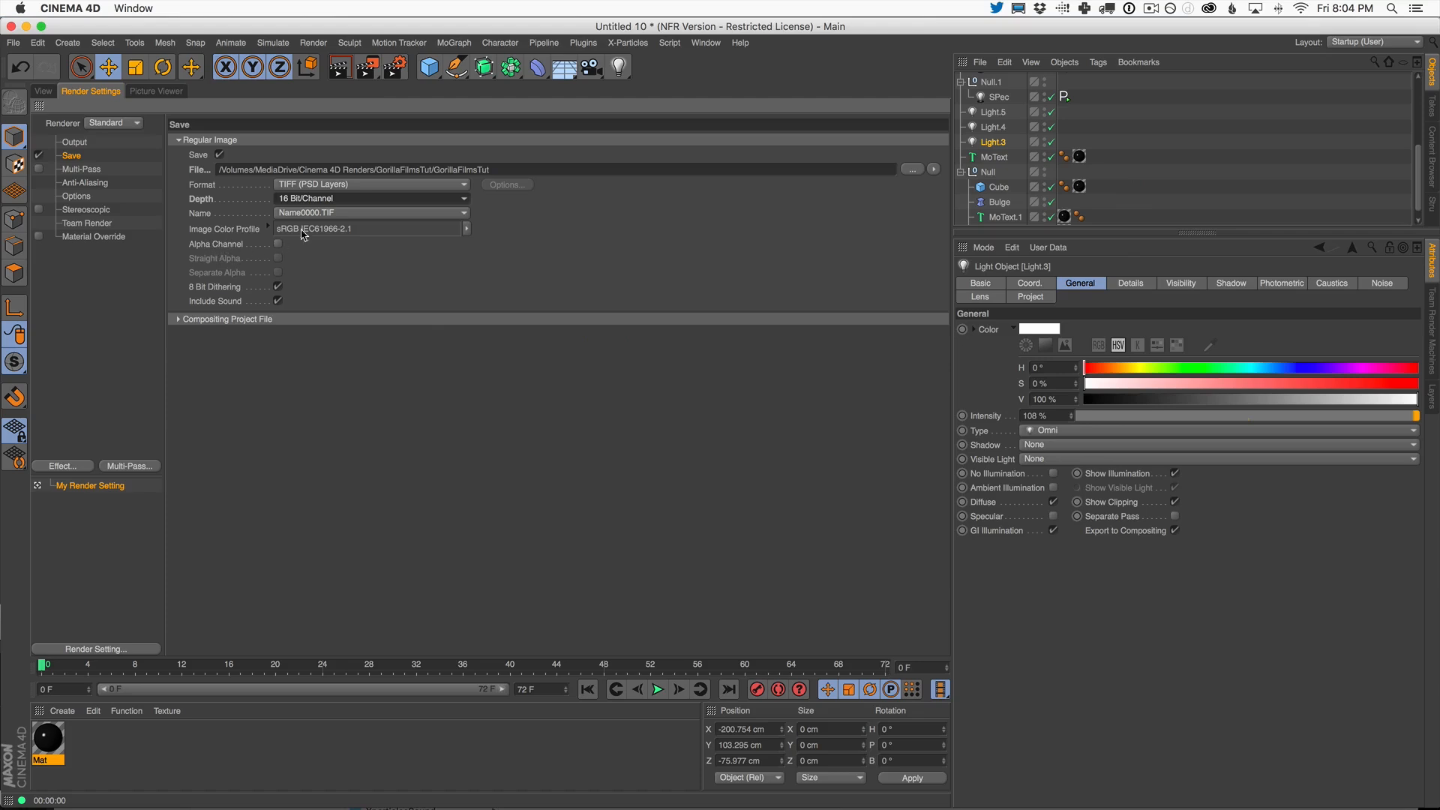
{"action": "left_click", "coordinate": [356, 198]}
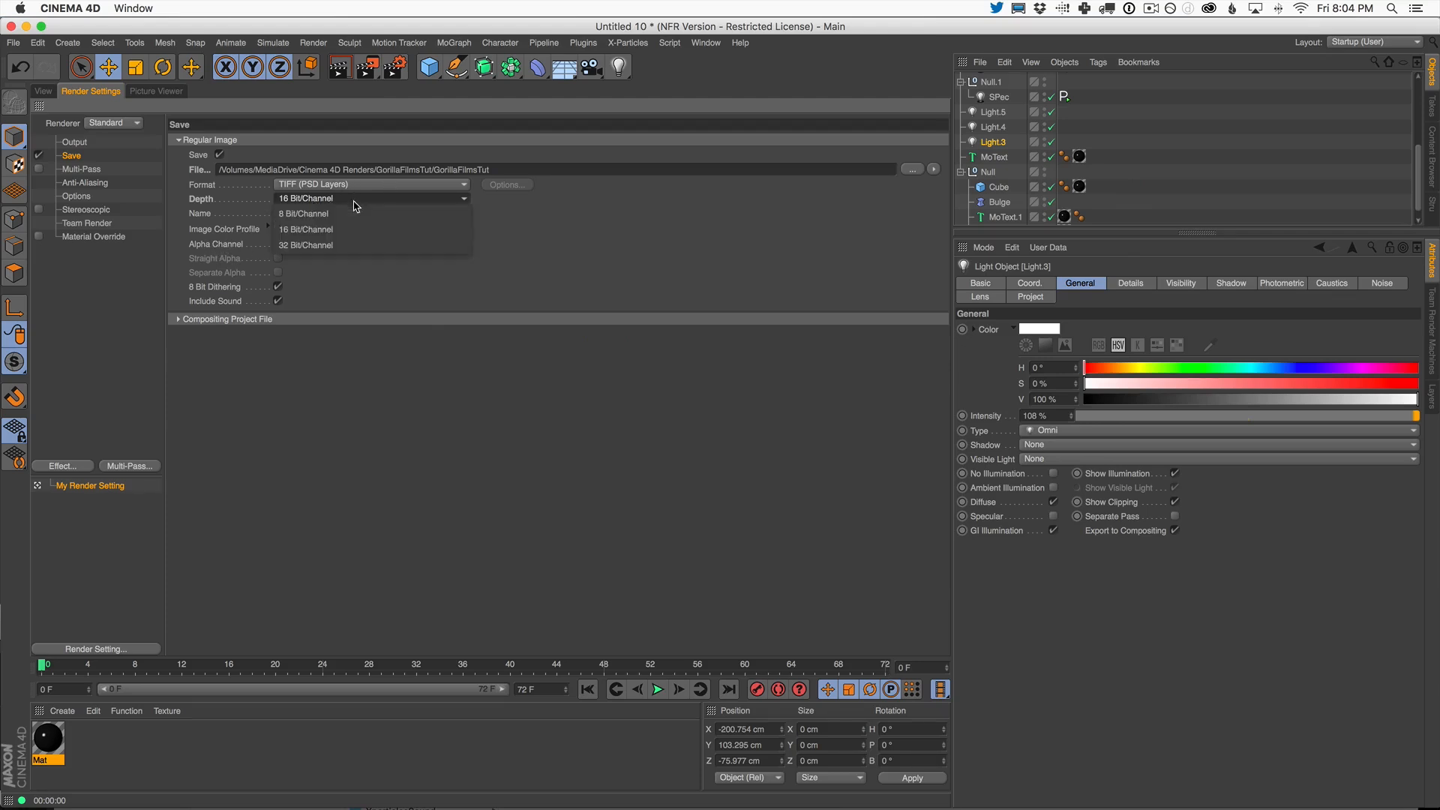
{"action": "left_click", "coordinate": [374, 284]}
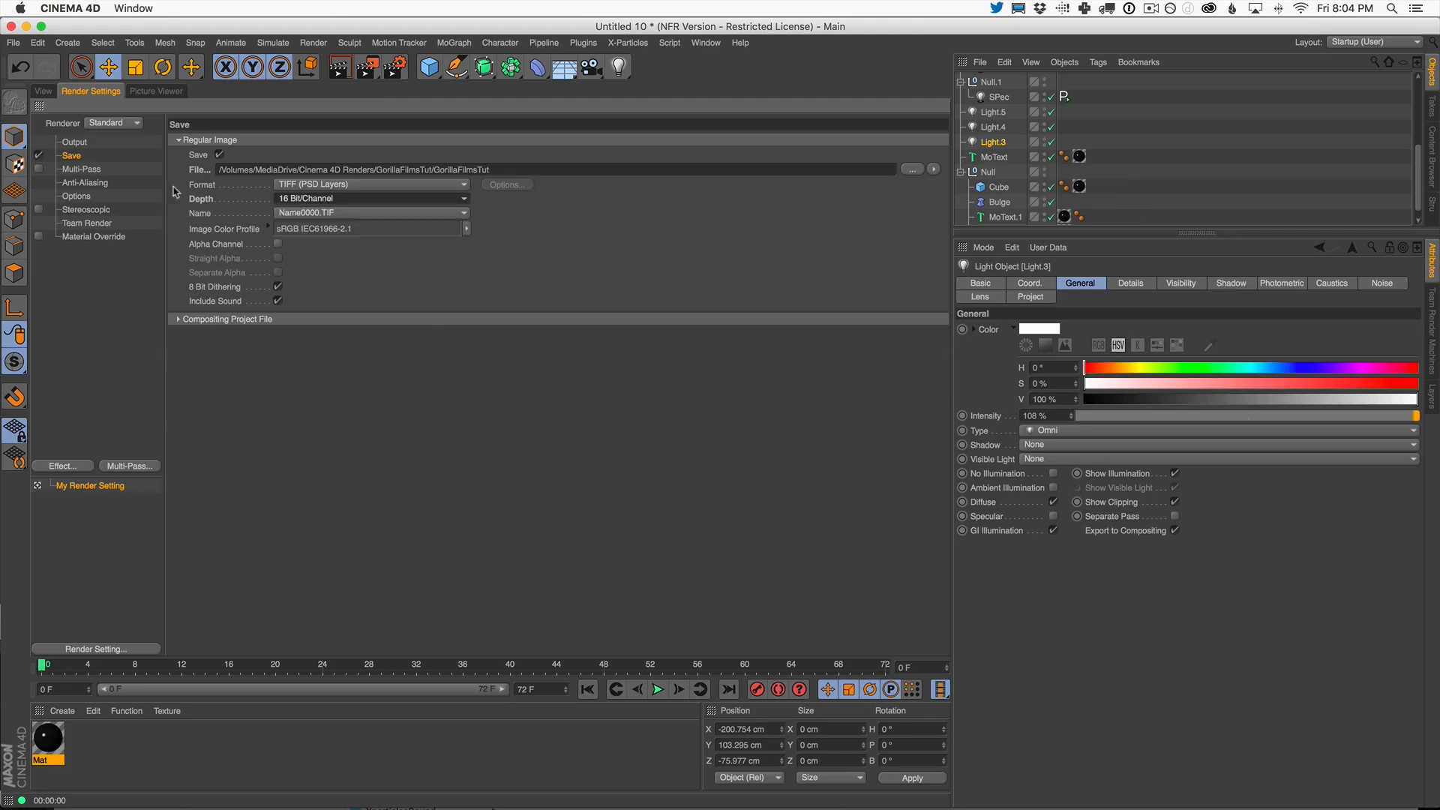
- Check the output size and frame range, and start the final animation render in place of the running one
{"action": "left_click", "coordinate": [75, 142]}
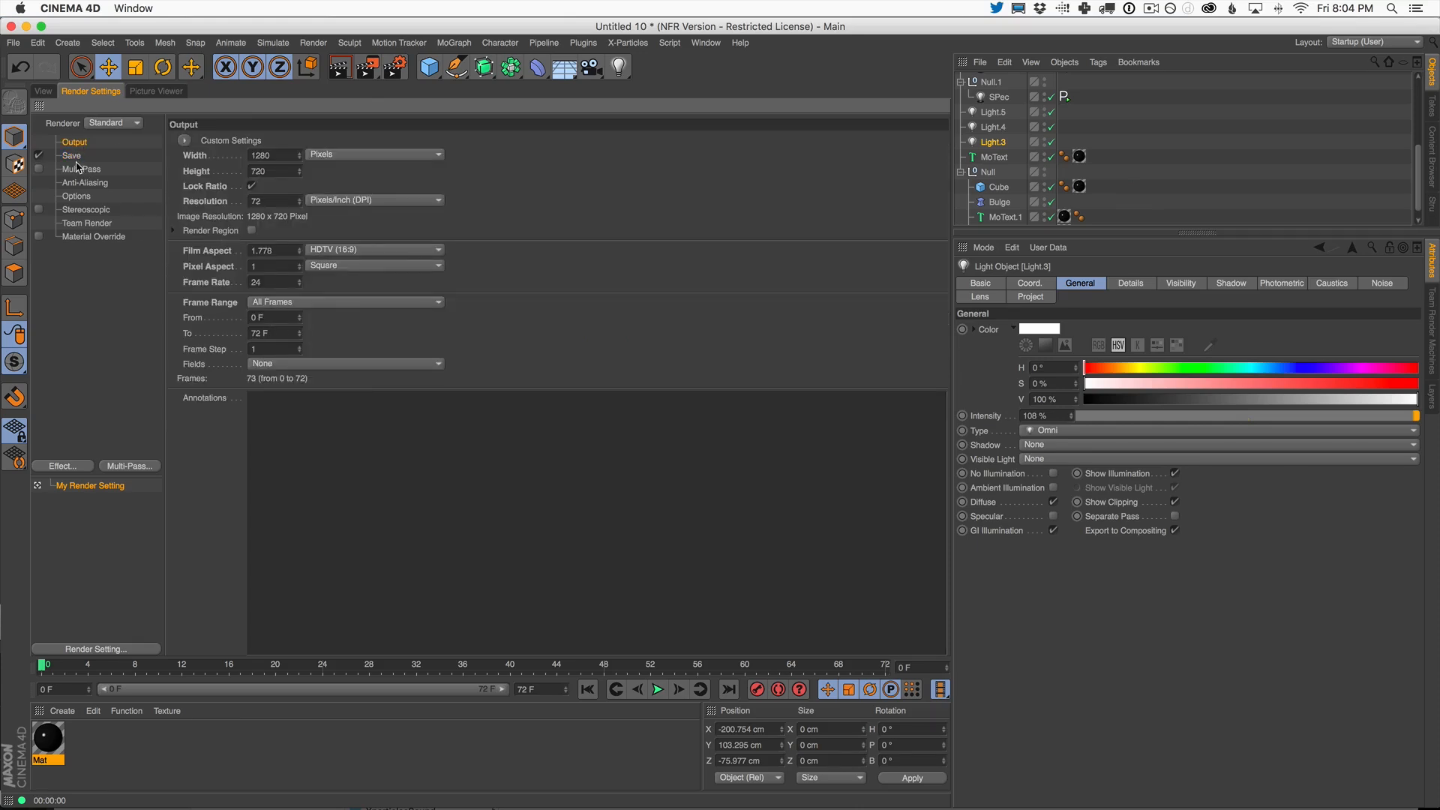
{"action": "key", "text": "shift+r"}
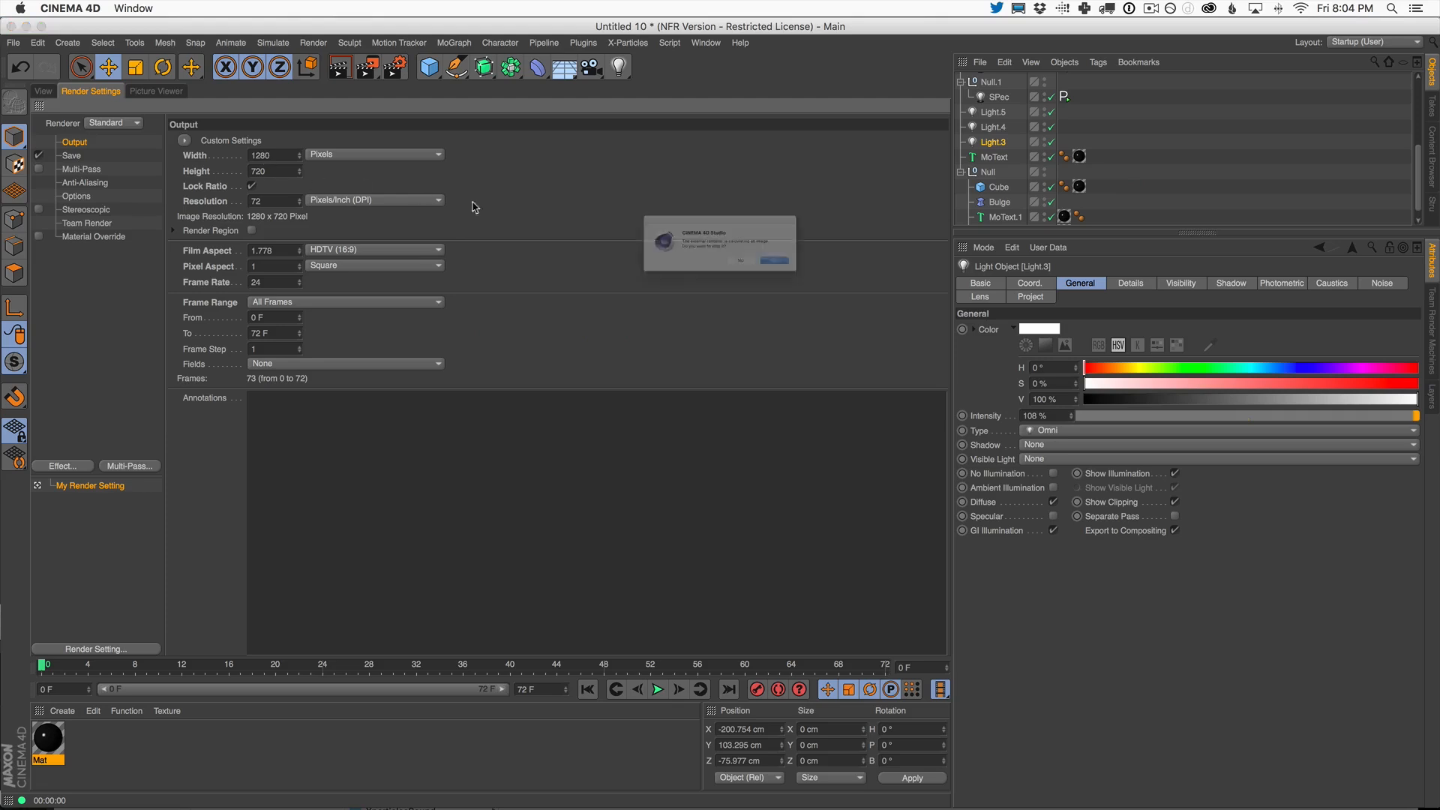
{"action": "left_click", "coordinate": [832, 281]}
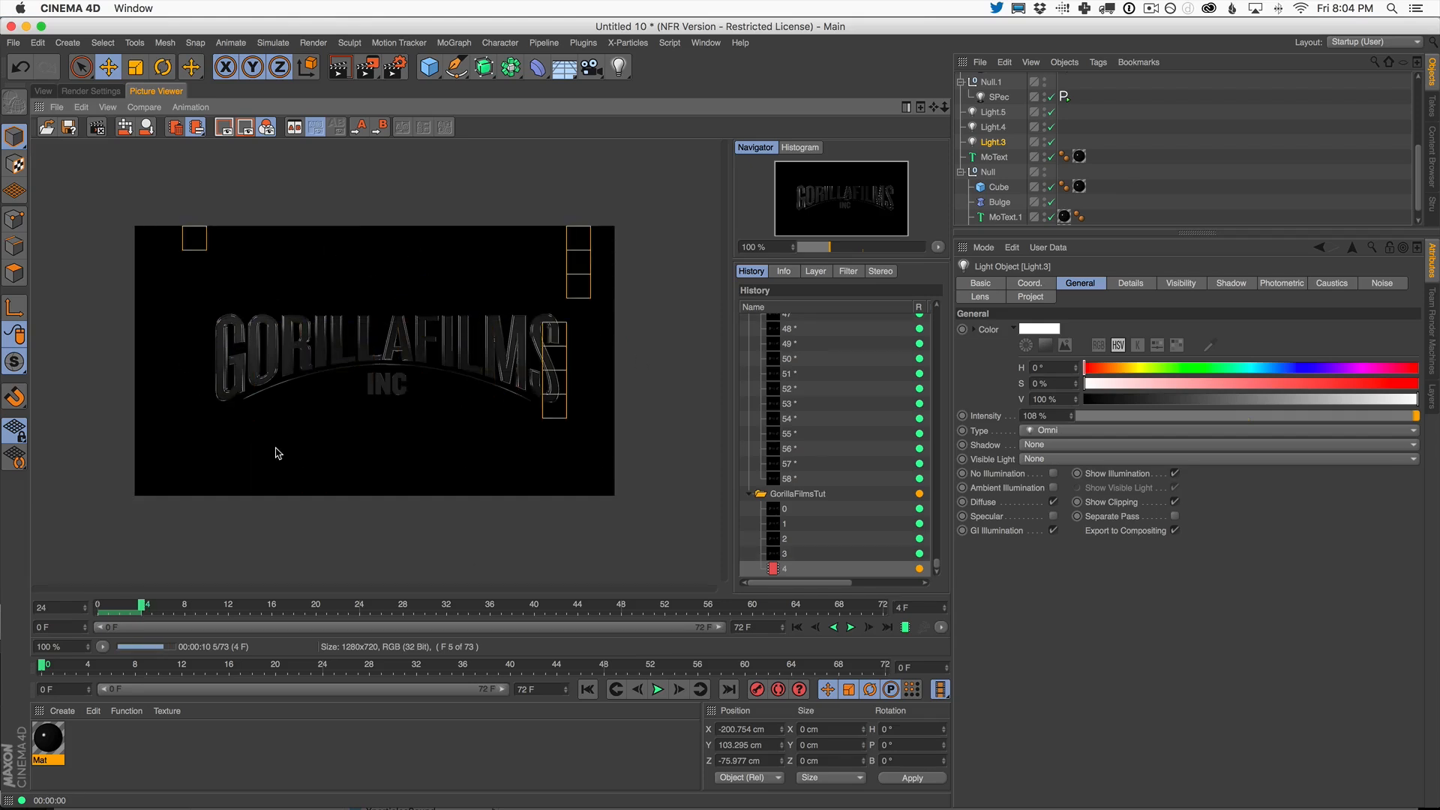
- Switch to After Effects and import the GorillaFilmsTut frames as a TIFF sequence from the GorillaFilmsTut folder, starting with GorillaFilmsTut0000.tif
{"action": "key", "text": "super+Tab"}
{"action": "key", "text": "super+Tab"}
{"action": "key", "text": "super+Tab"}
{"action": "key", "text": "super+Tab"}
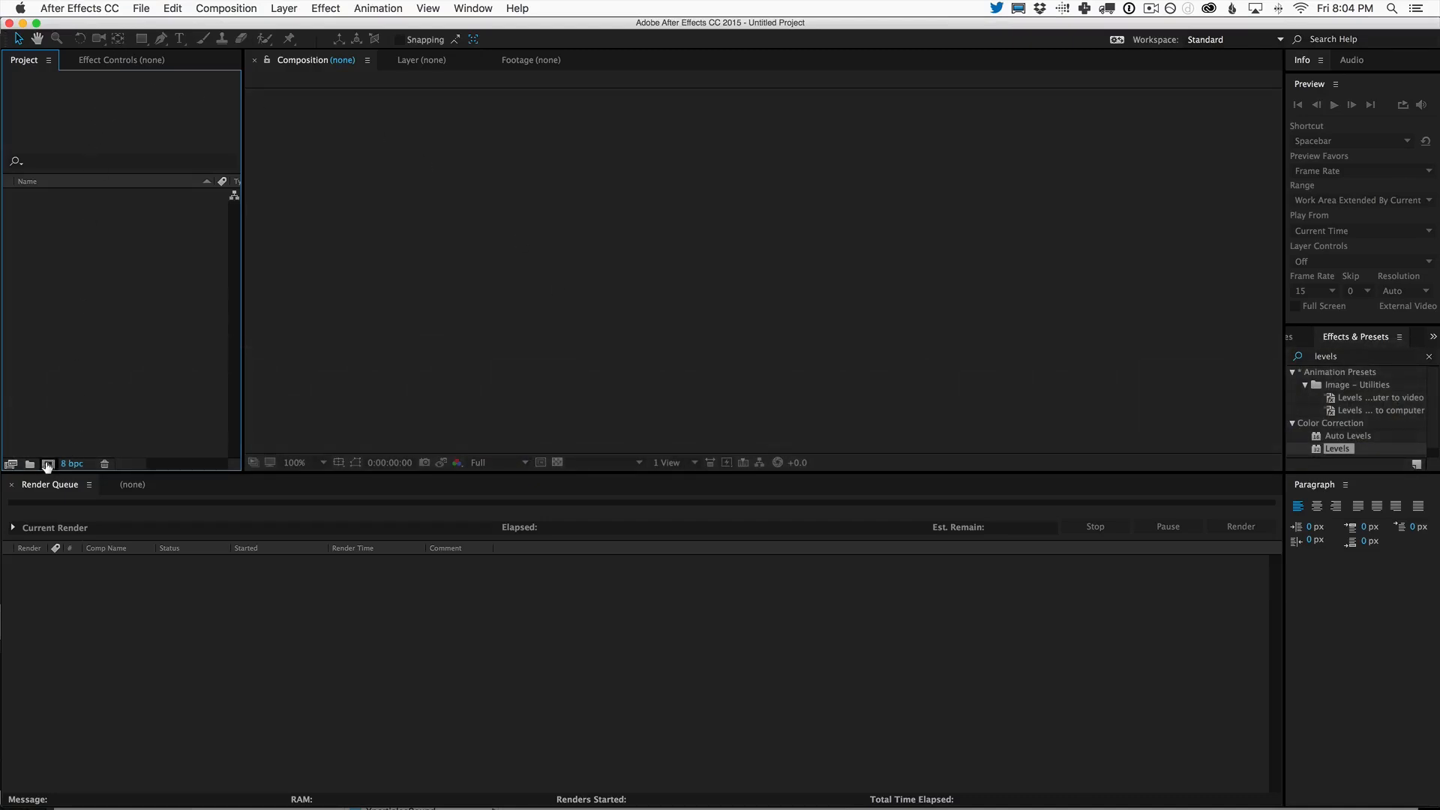
{"action": "left_click", "coordinate": [49, 464]}
{"action": "left_click", "coordinate": [265, 450]}
{"action": "double_click", "coordinate": [83, 369]}
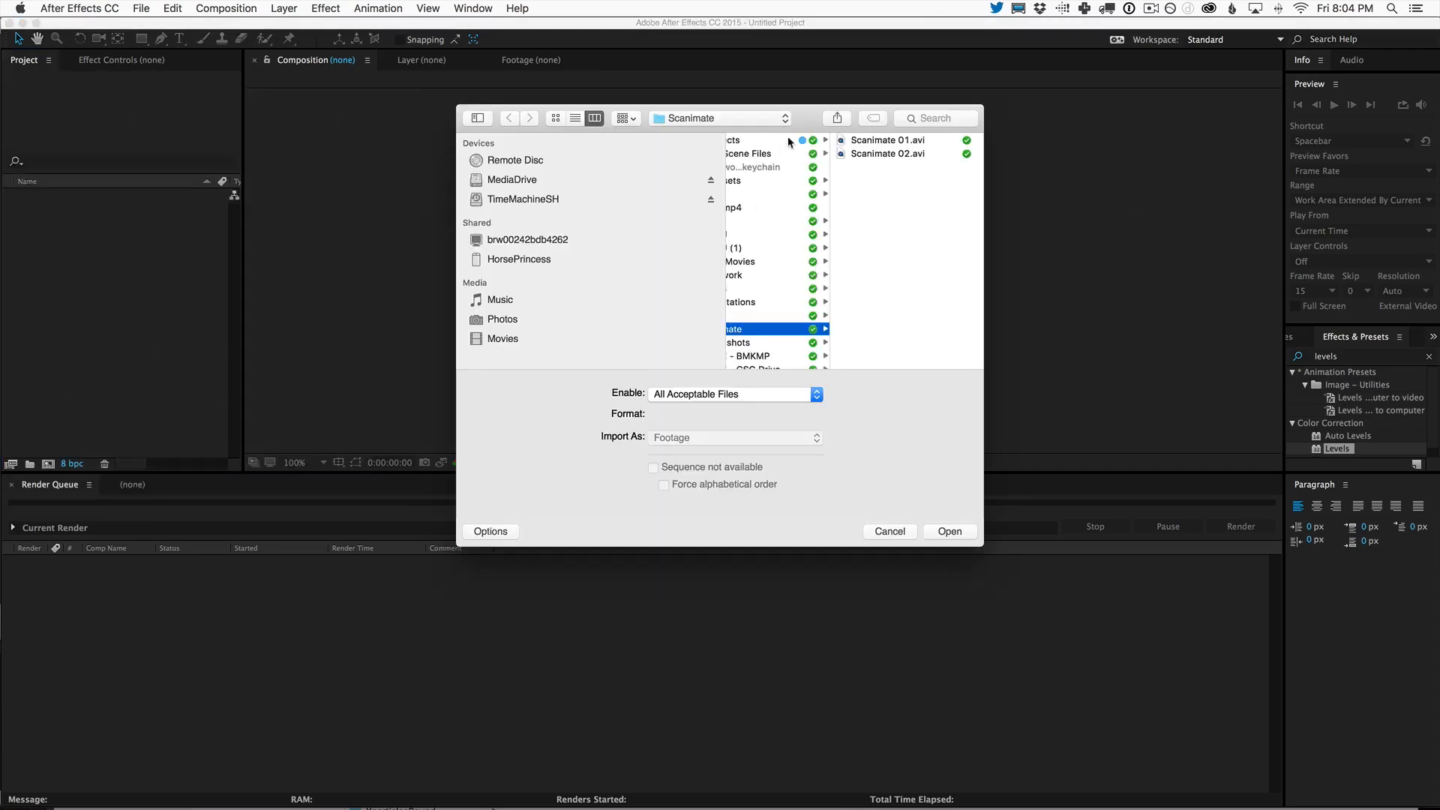
{"action": "left_click", "coordinate": [749, 120]}
{"action": "left_click", "coordinate": [743, 234]}
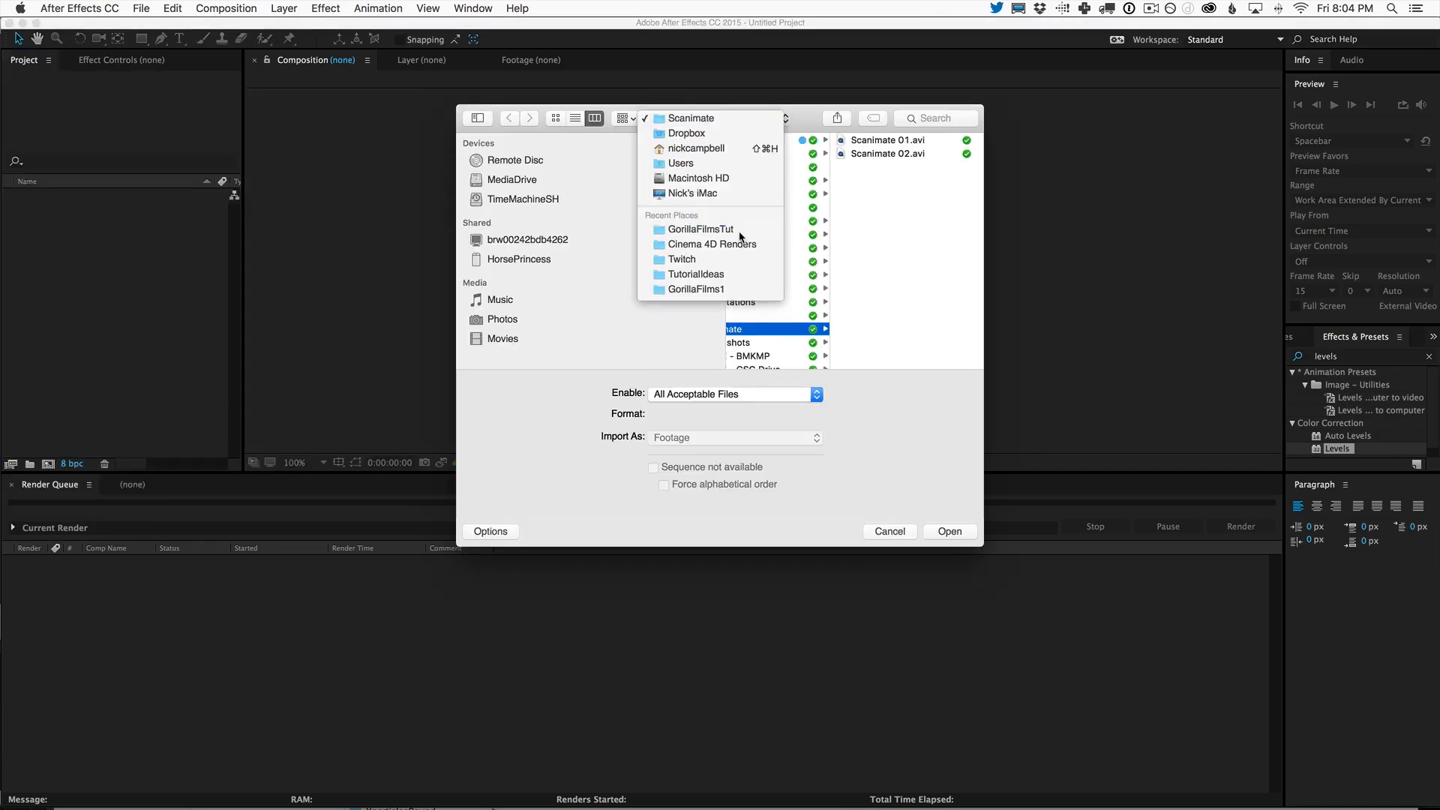
{"action": "left_click", "coordinate": [870, 141]}
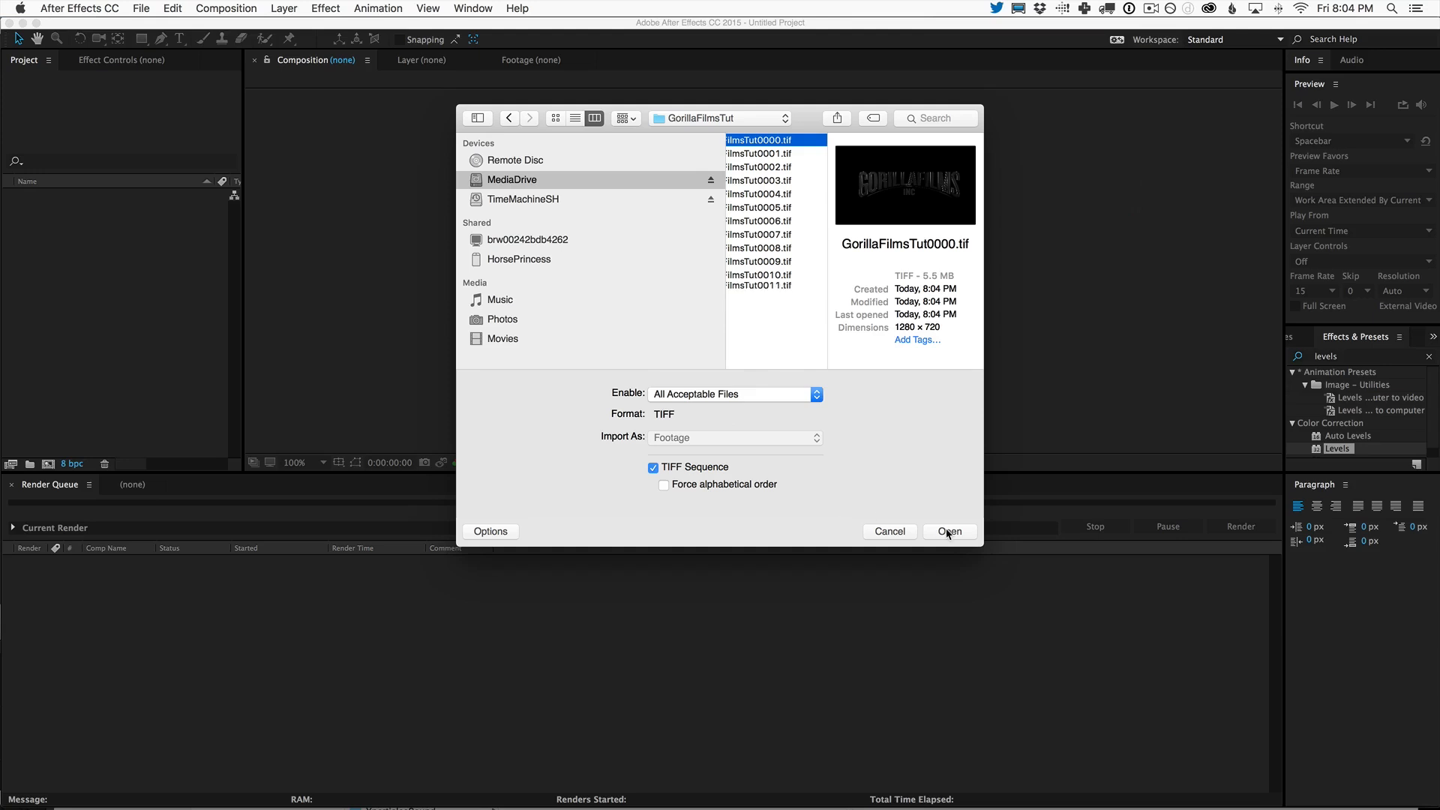
{"action": "left_click", "coordinate": [948, 531]}
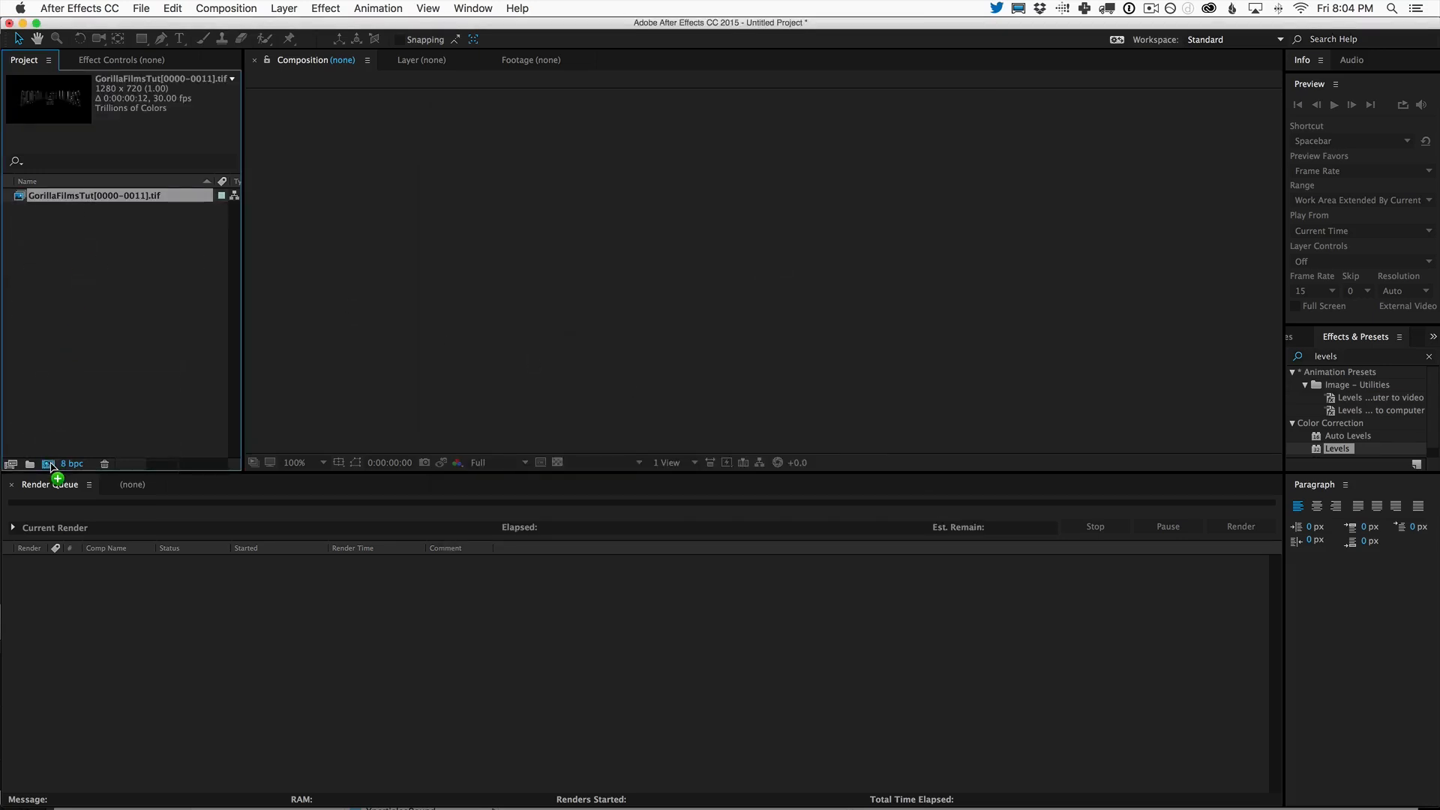
- Interpret the imported GorillaFilmsTut sequence at 24 frames per second
{"action": "right_click", "coordinate": [86, 196]}
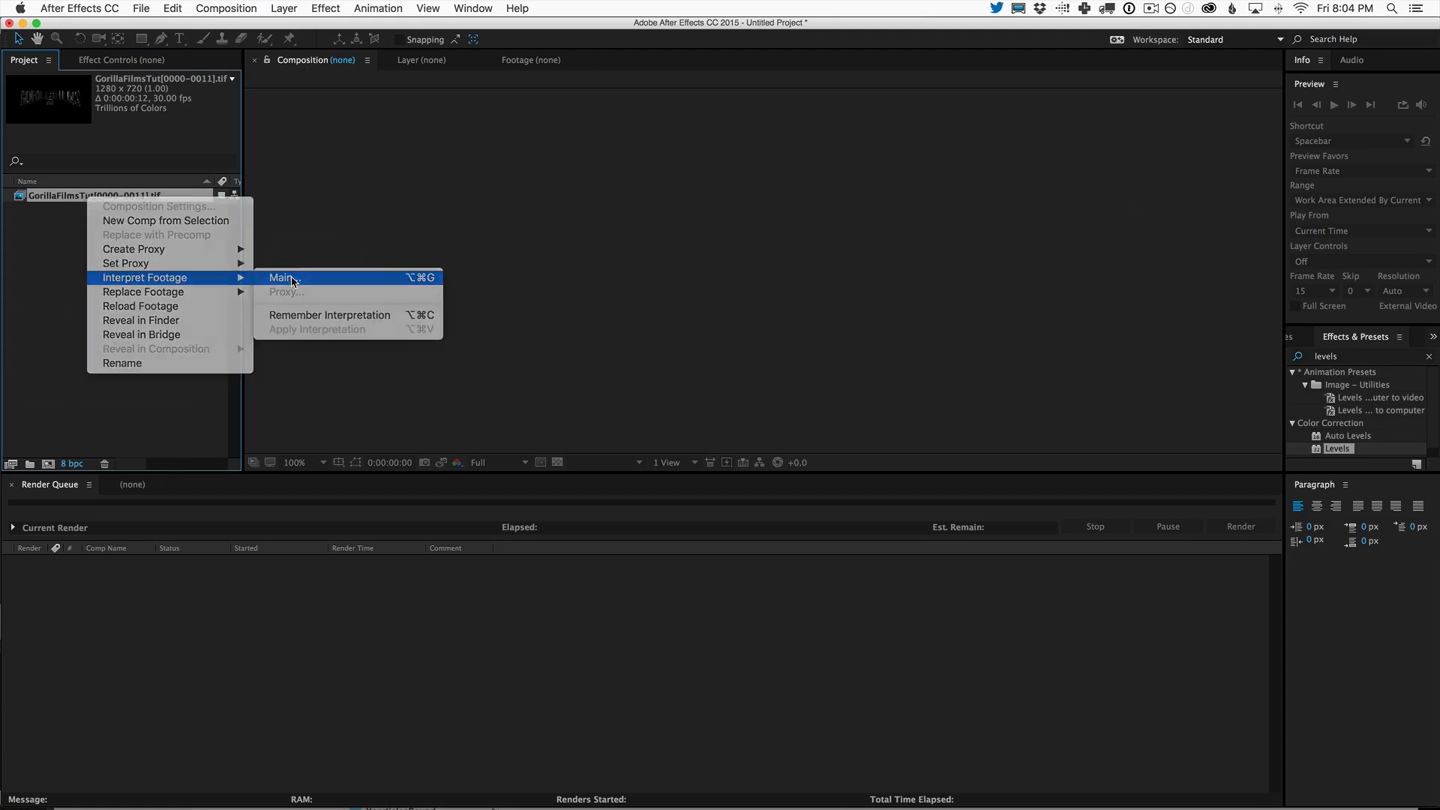
{"action": "left_click", "coordinate": [290, 281]}
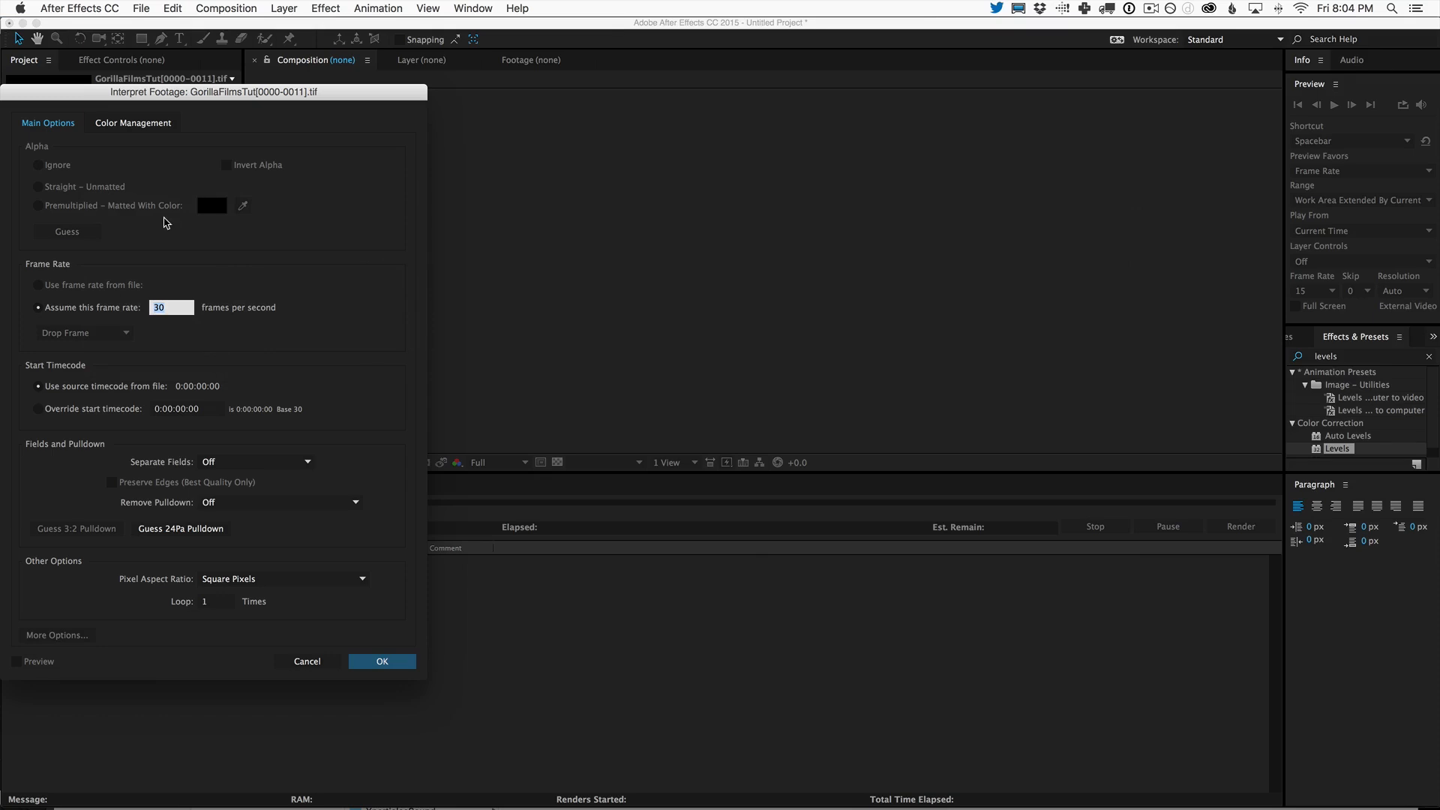
{"action": "type", "text": "24"}
{"action": "key", "text": "Return"}
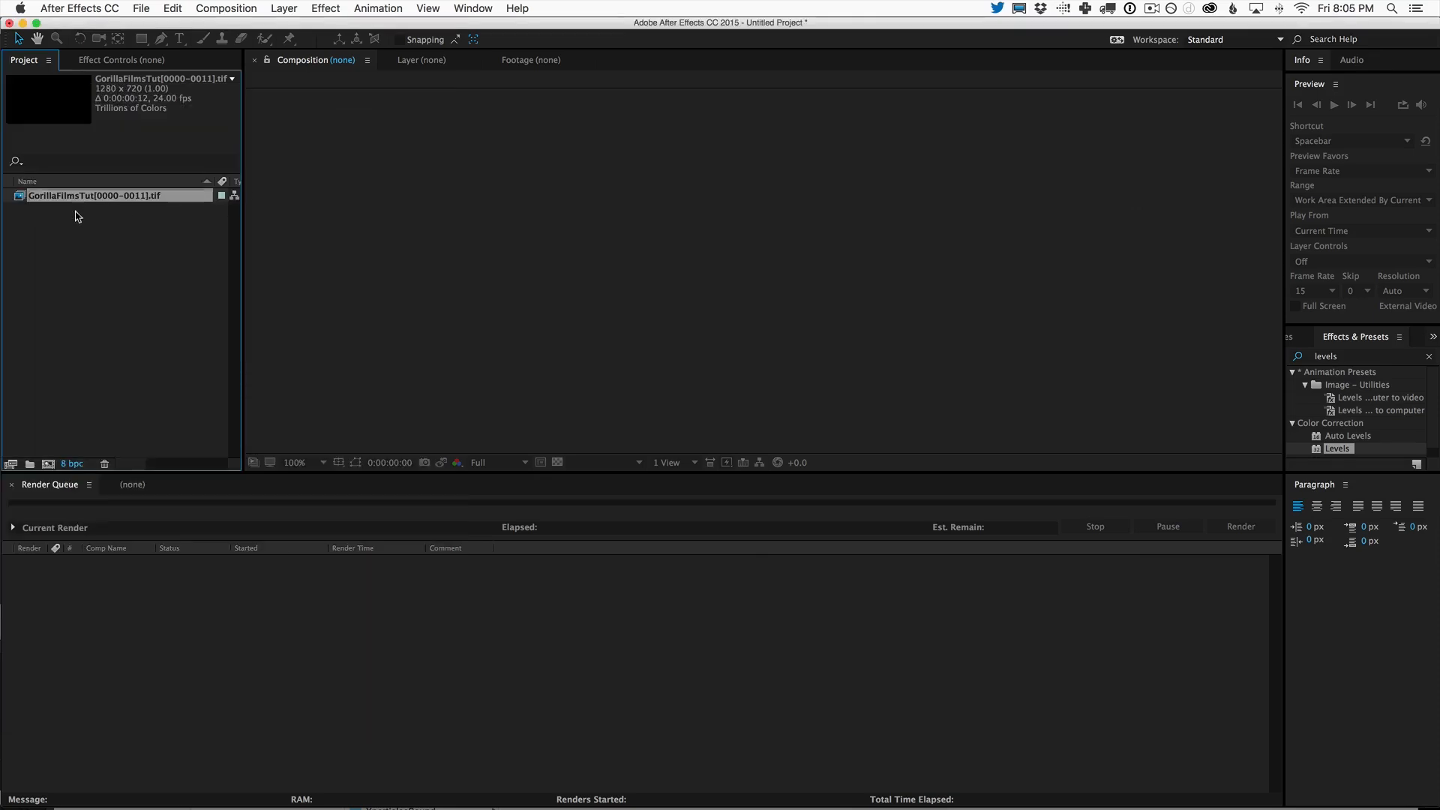
- Create a composition from the GorillaFilmsTut sequence and display it at 100% in an enlarged viewer
{"action": "left_click_drag", "start_coordinate": [81, 197], "coordinate": [48, 466]}
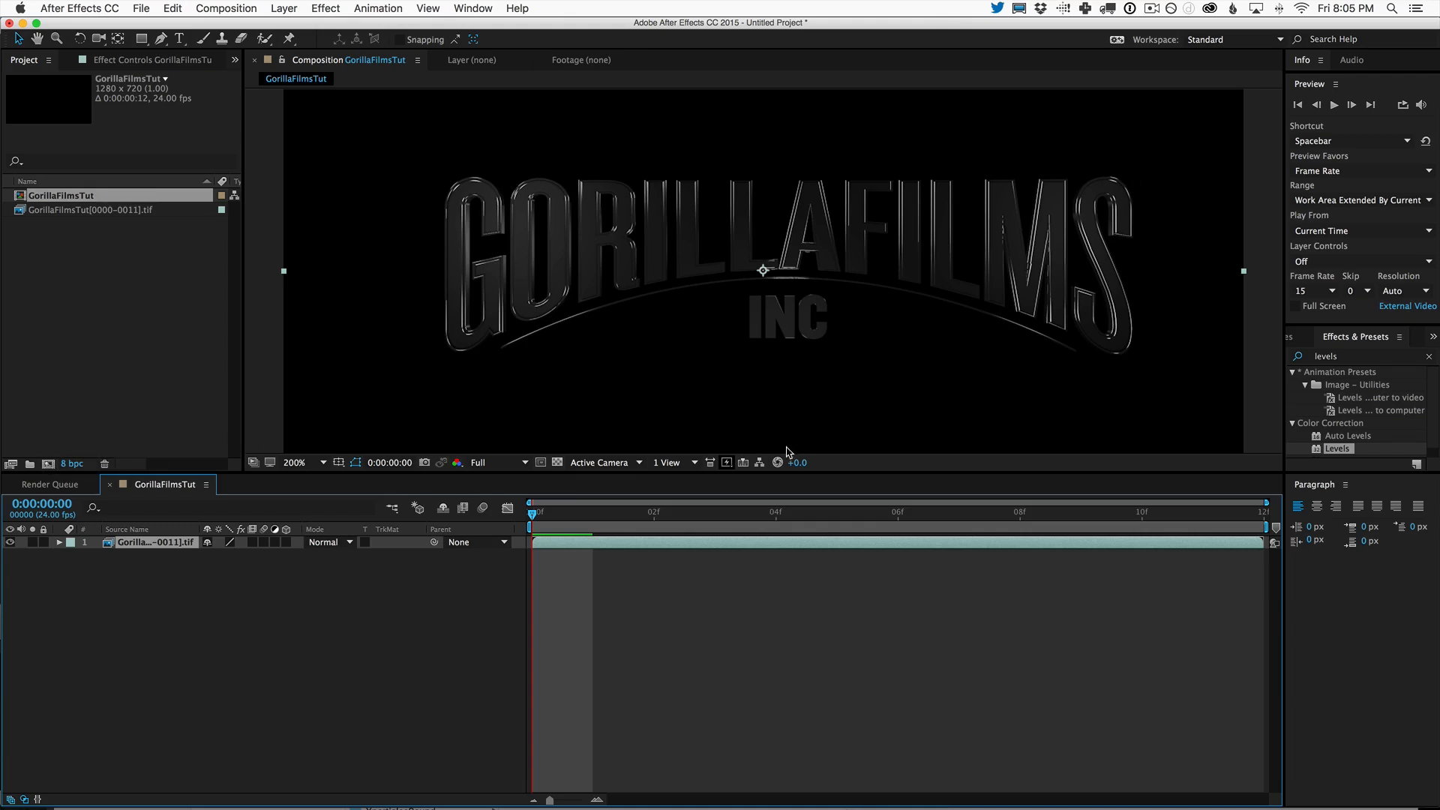
{"action": "left_click", "coordinate": [303, 462]}
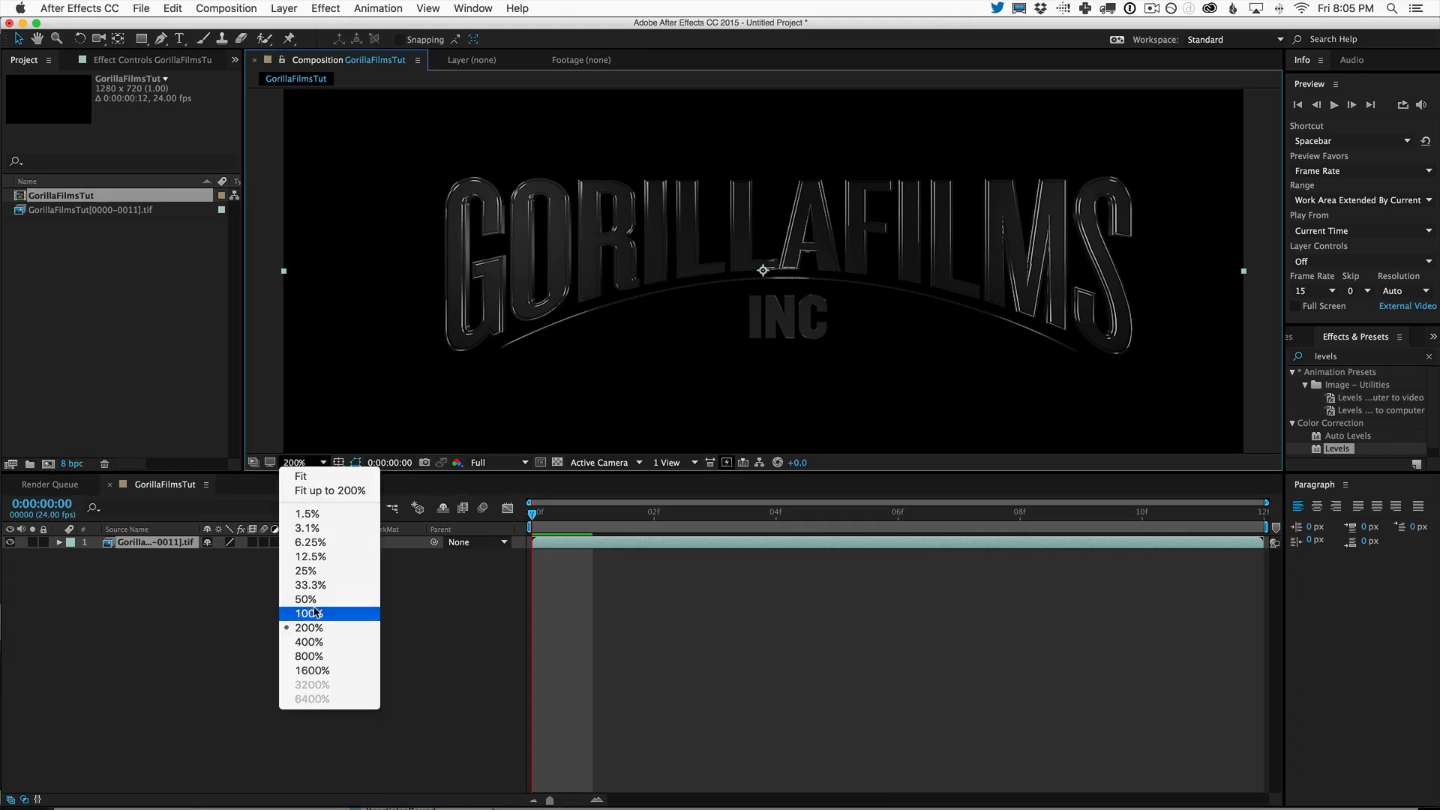
{"action": "left_click", "coordinate": [309, 614]}
{"action": "left_click_drag", "start_coordinate": [729, 470], "coordinate": [738, 499]}
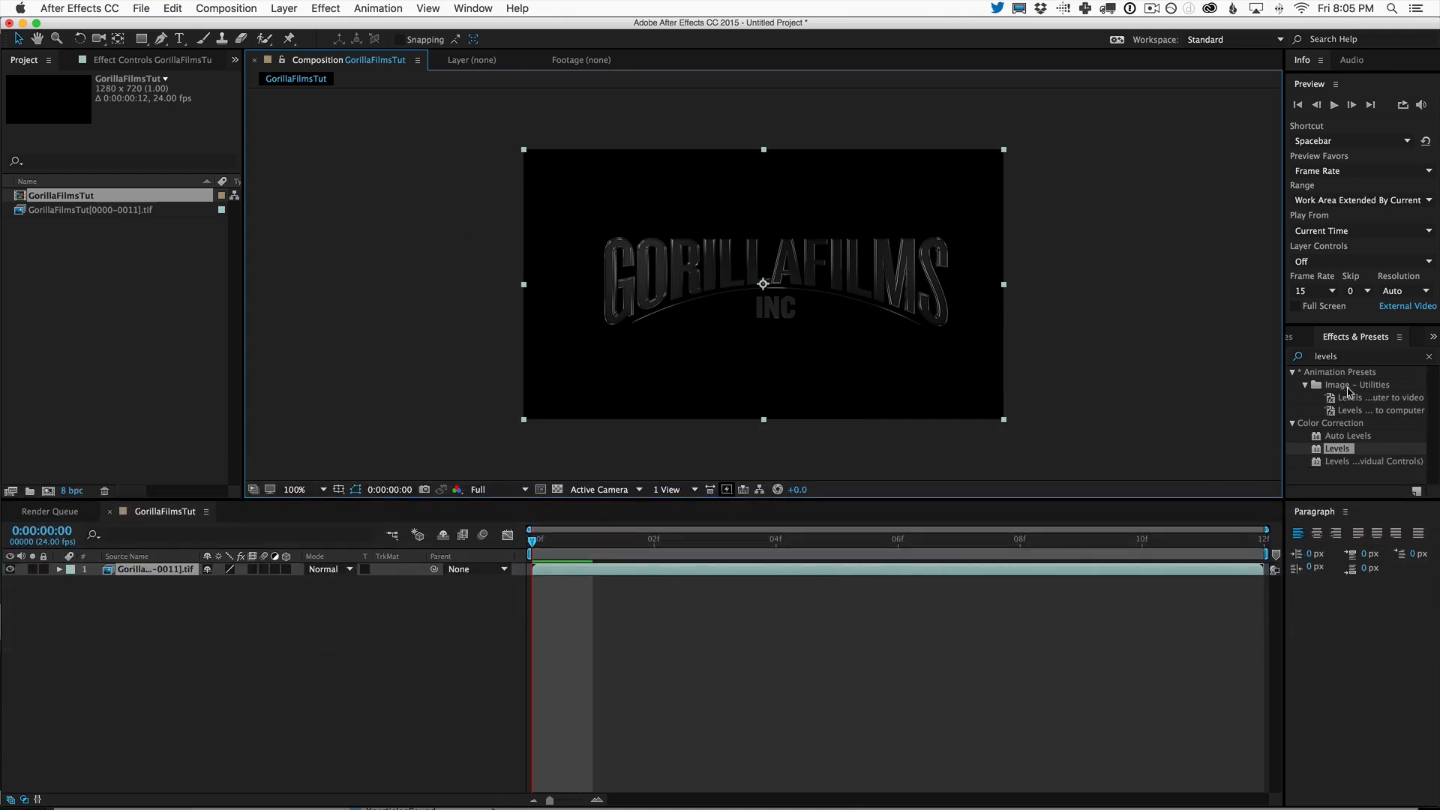
- Apply Levels to the logo footage and set Input White to 168 and Gamma to 0.81
{"action": "left_click_drag", "start_coordinate": [1339, 450], "coordinate": [730, 347]}
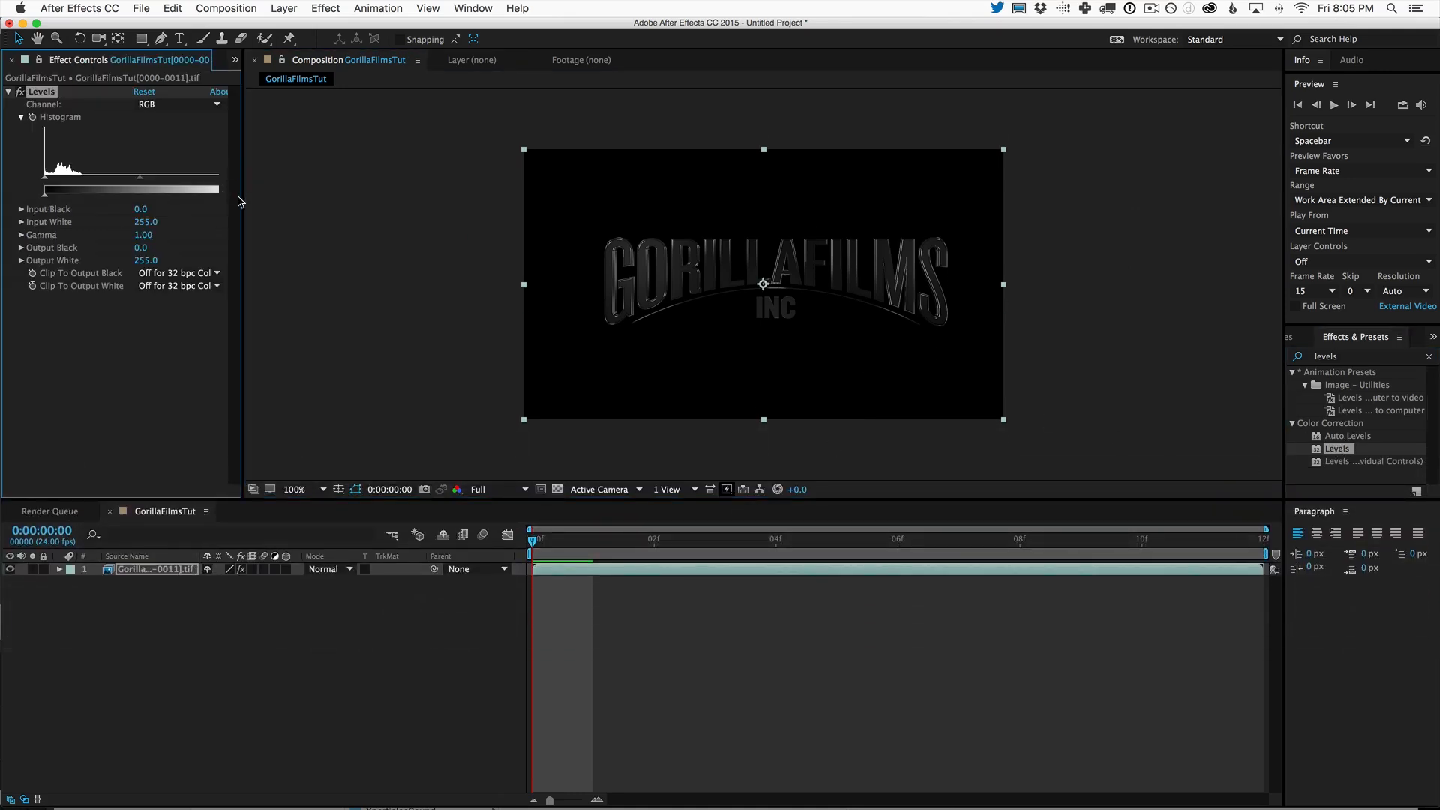
{"action": "left_click_drag", "start_coordinate": [240, 196], "coordinate": [321, 197]}
{"action": "left_click_drag", "start_coordinate": [237, 177], "coordinate": [111, 186]}
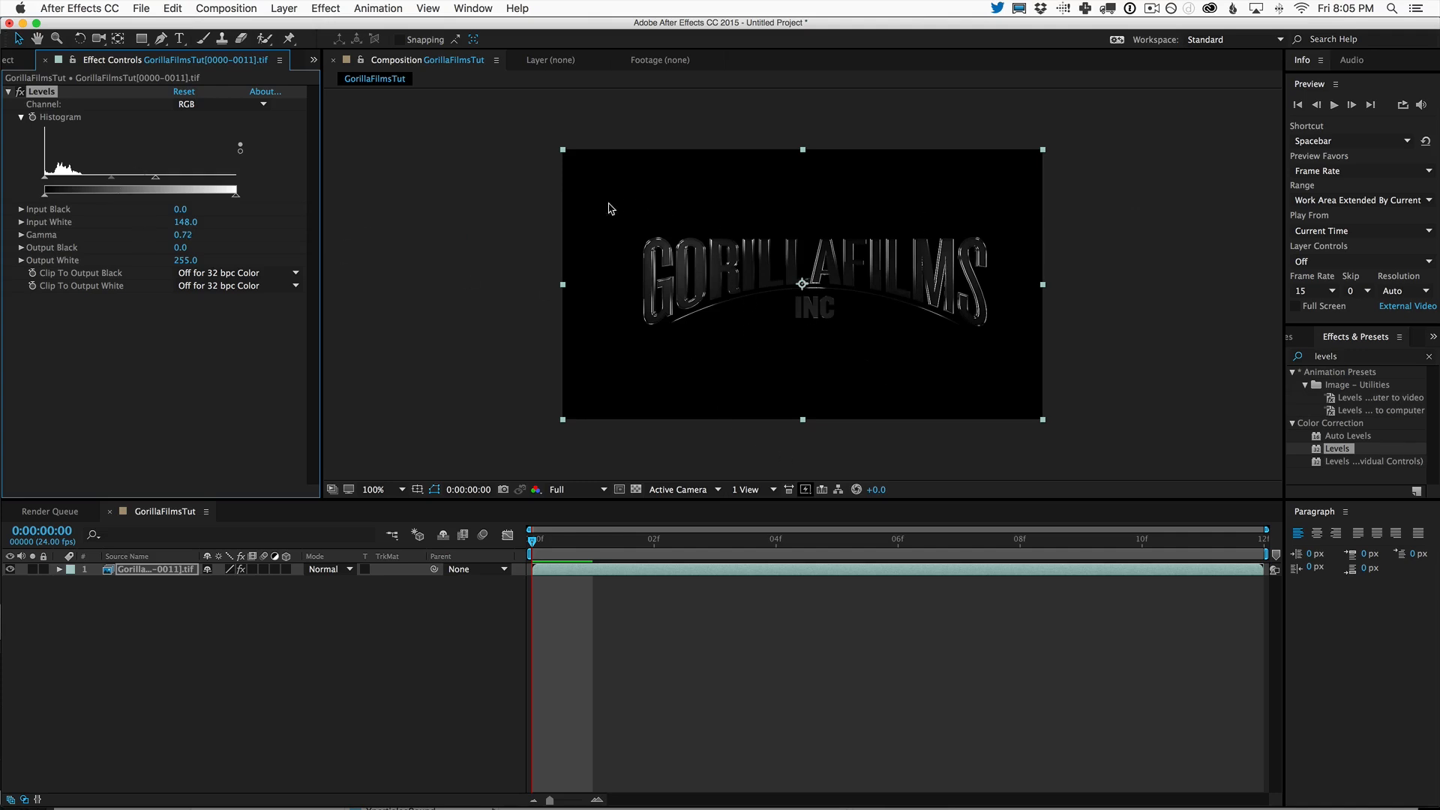
{"action": "mouse_move", "coordinate": [114, 181]}
{"action": "left_mouse_down"}
{"action": "mouse_move", "coordinate": [81, 186]}
{"action": "mouse_move", "coordinate": [108, 195]}
{"action": "left_mouse_up"}
{"action": "left_click_drag", "start_coordinate": [157, 182], "coordinate": [116, 183]}
- Add a new adjustment layer above the logo footage
{"action": "left_click", "coordinate": [296, 9]}
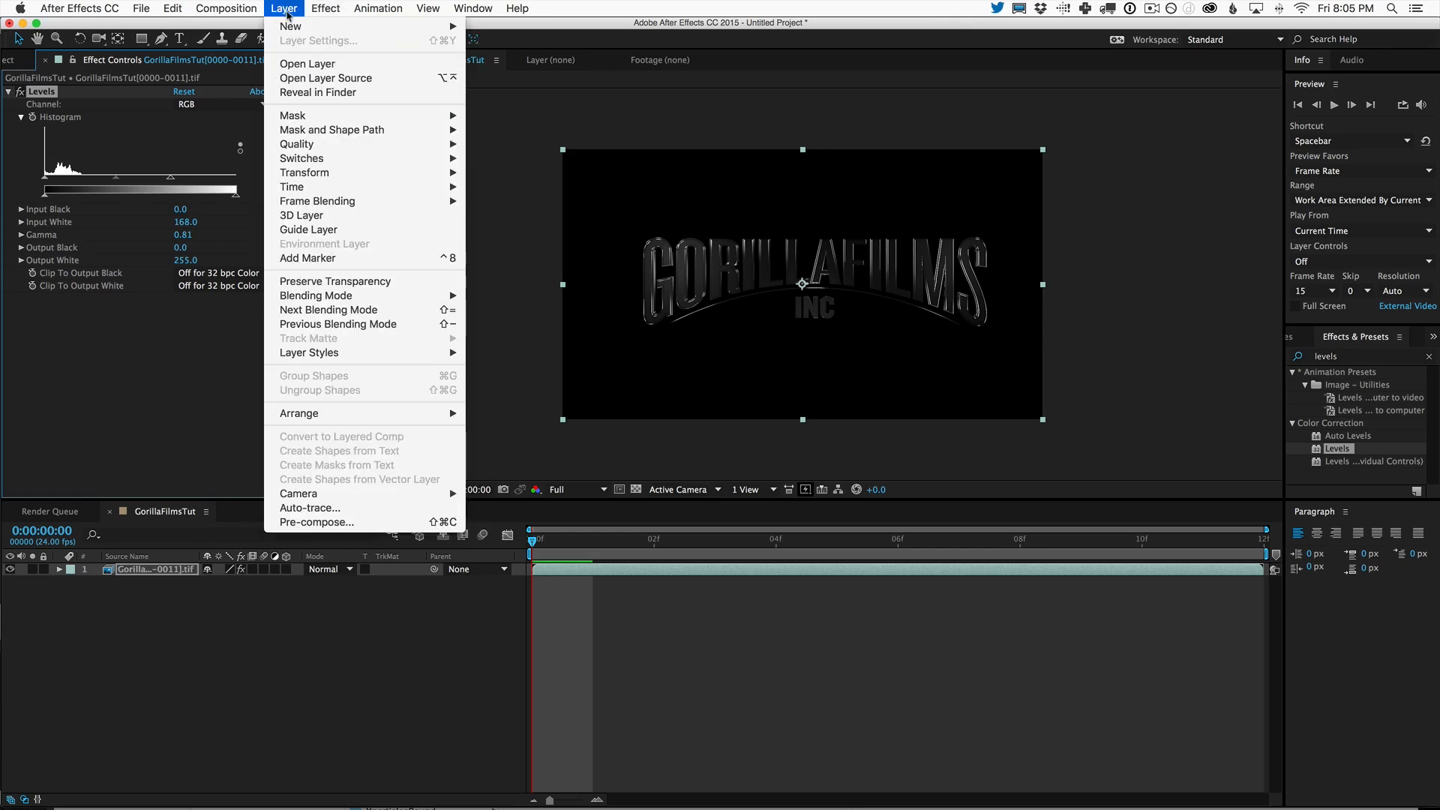
{"action": "mouse_move", "coordinate": [303, 30]}
{"action": "left_click", "coordinate": [524, 117]}
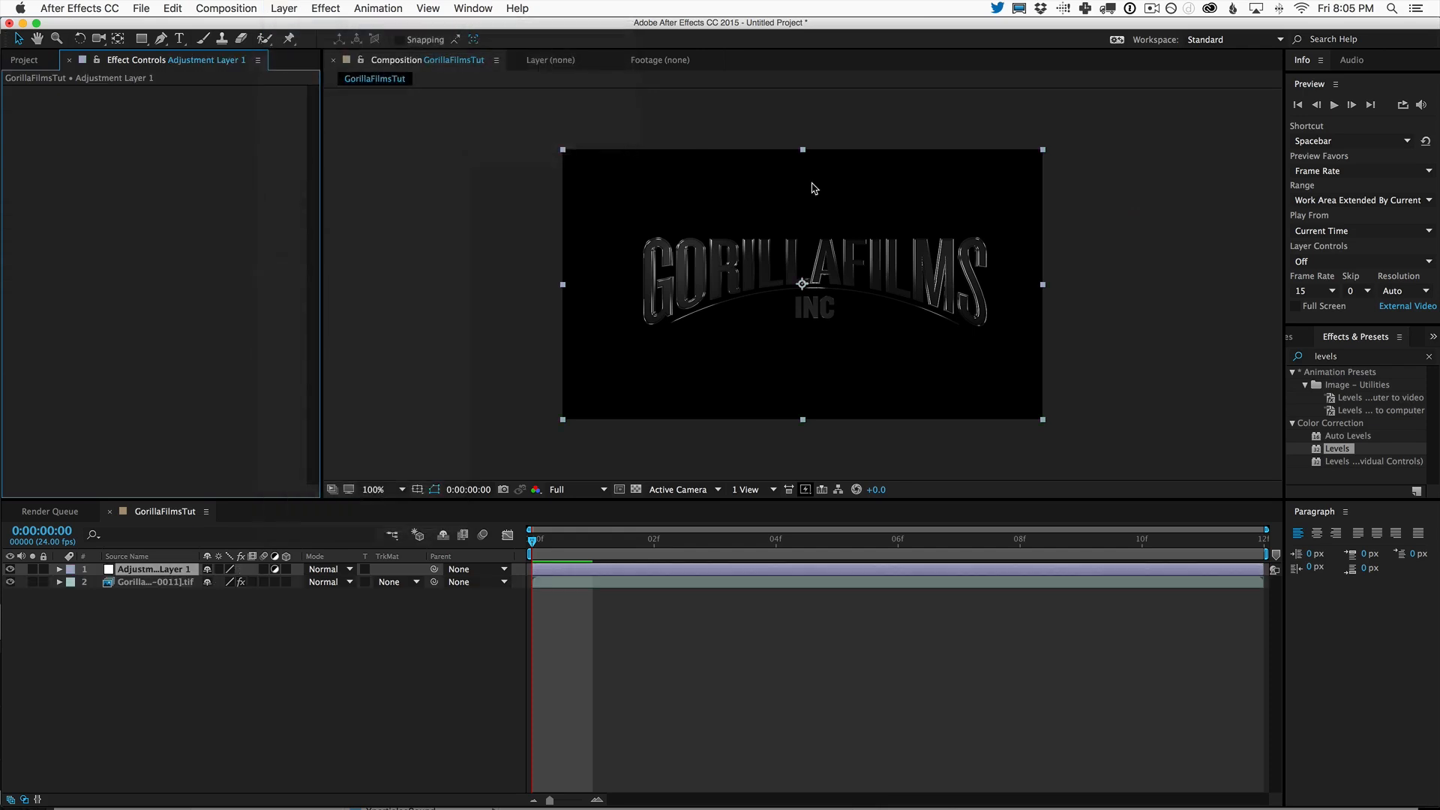
- Apply the Stylize Glow effect to the adjustment layer with threshold 45.1%, radius 22 and intensity 4.8
{"action": "left_click", "coordinate": [1349, 360]}
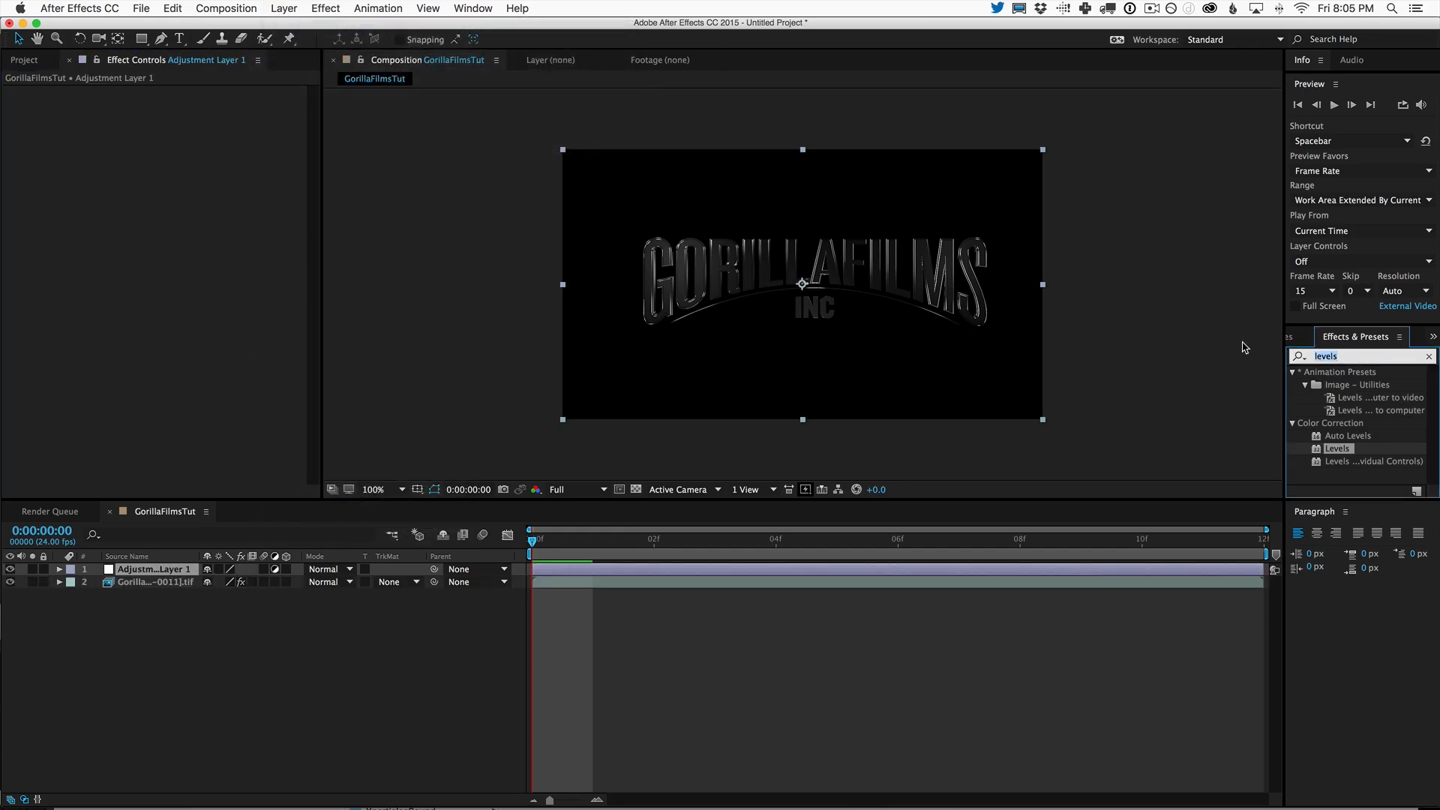
{"action": "type", "text": "glow"}
{"action": "double_click", "coordinate": [1334, 423]}
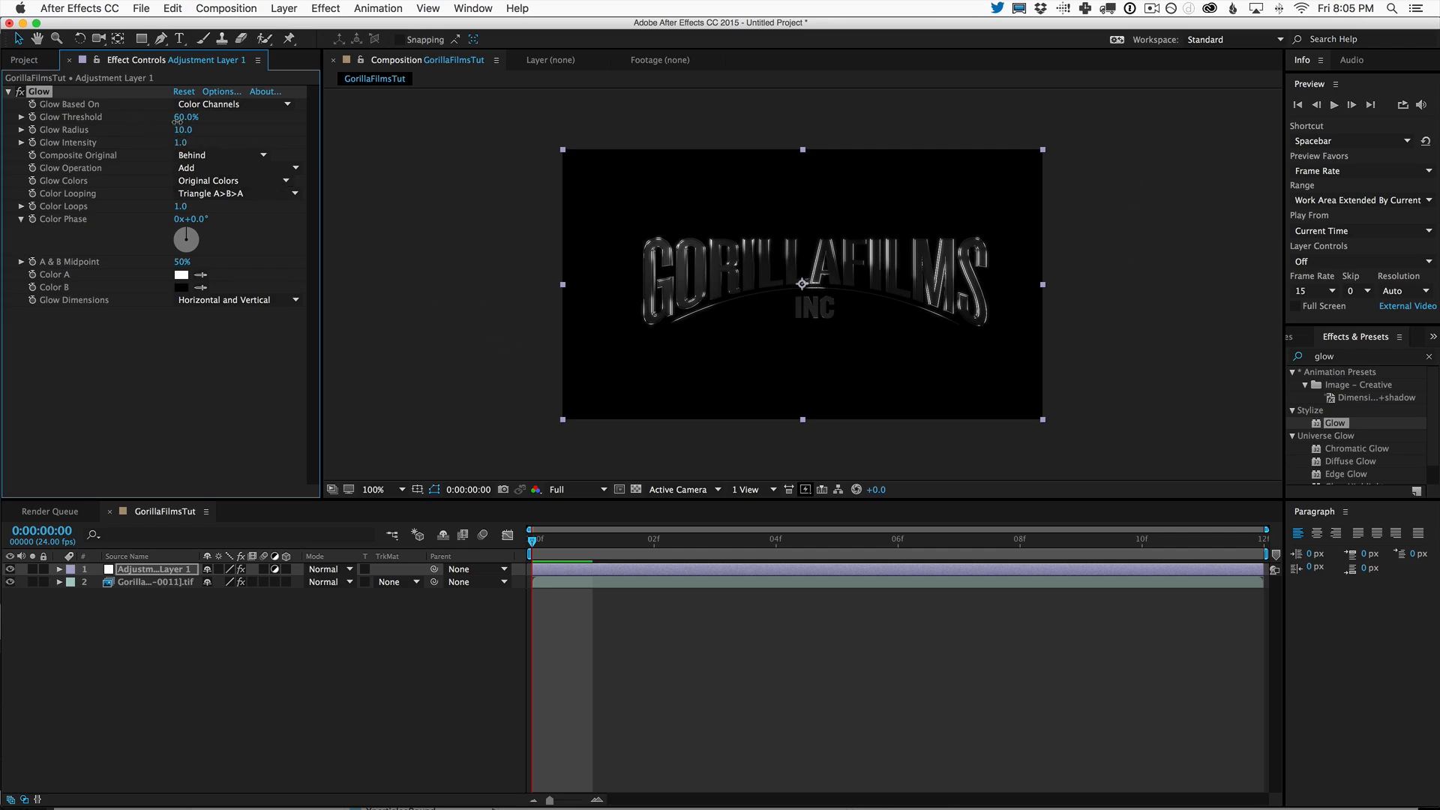
{"action": "left_click_drag", "start_coordinate": [178, 129], "coordinate": [488, 146]}
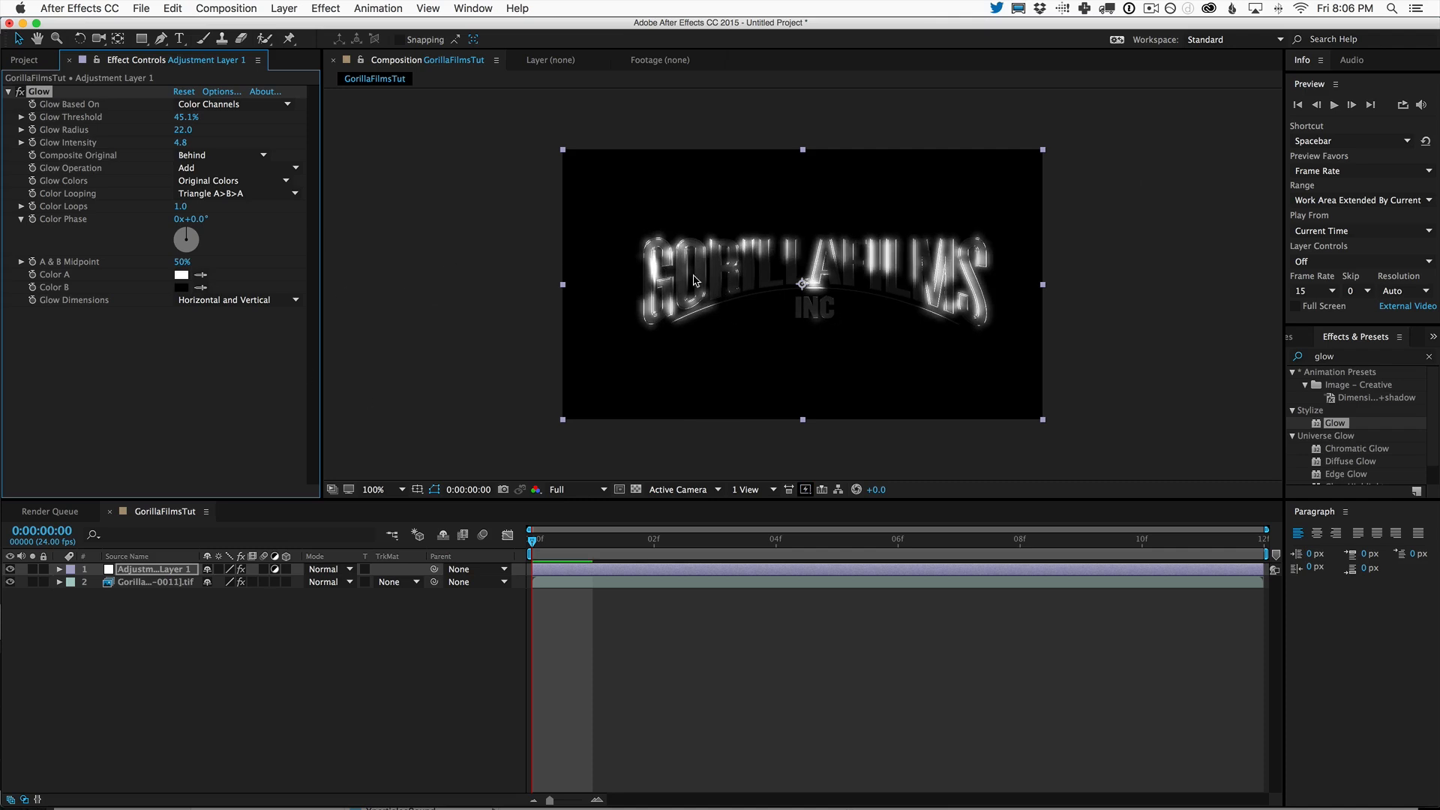
- Set the project's color depth to 32 bits per channel
{"action": "left_click", "coordinate": [27, 61]}
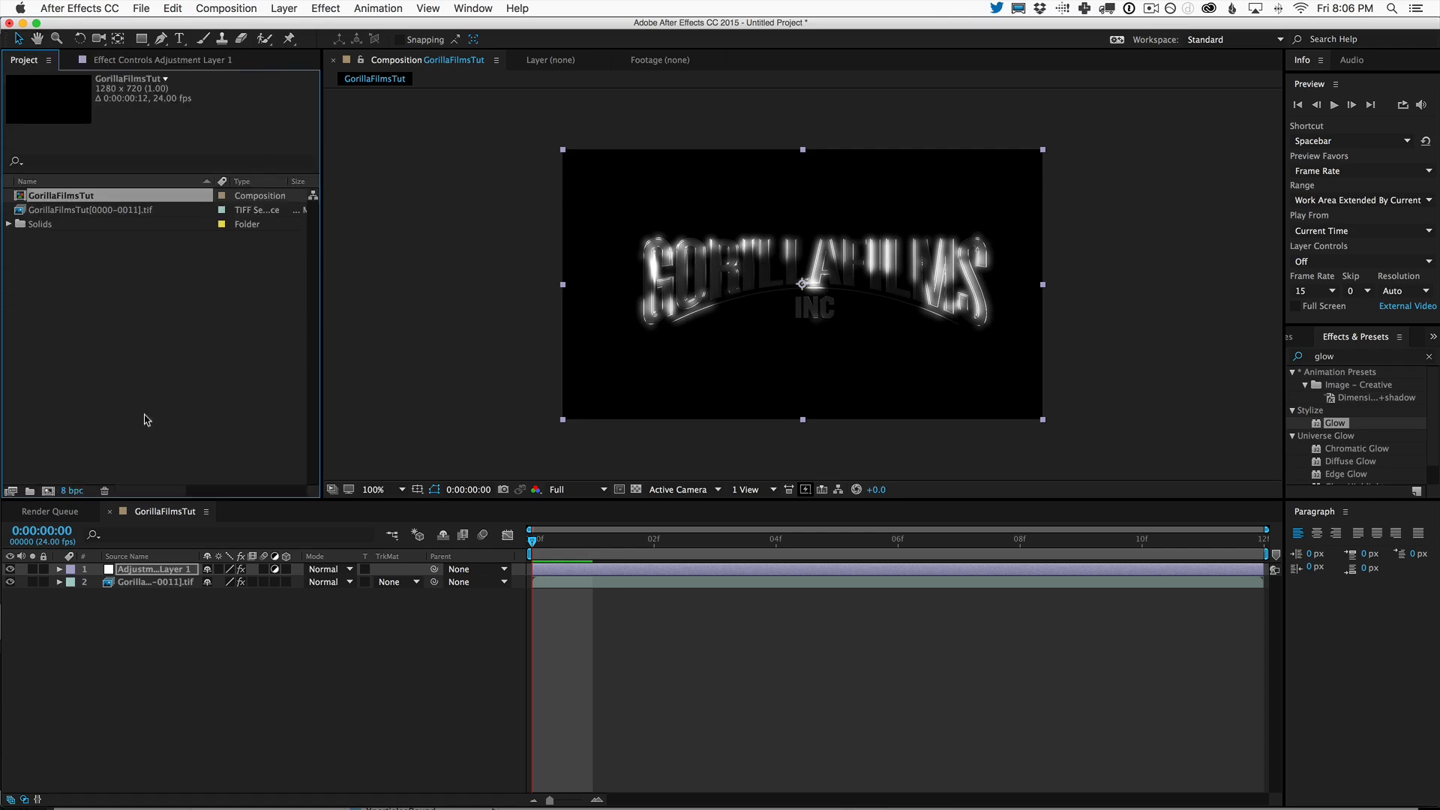
{"action": "left_click", "coordinate": [72, 491], "text": "alt"}
{"action": "left_click", "coordinate": [74, 490]}
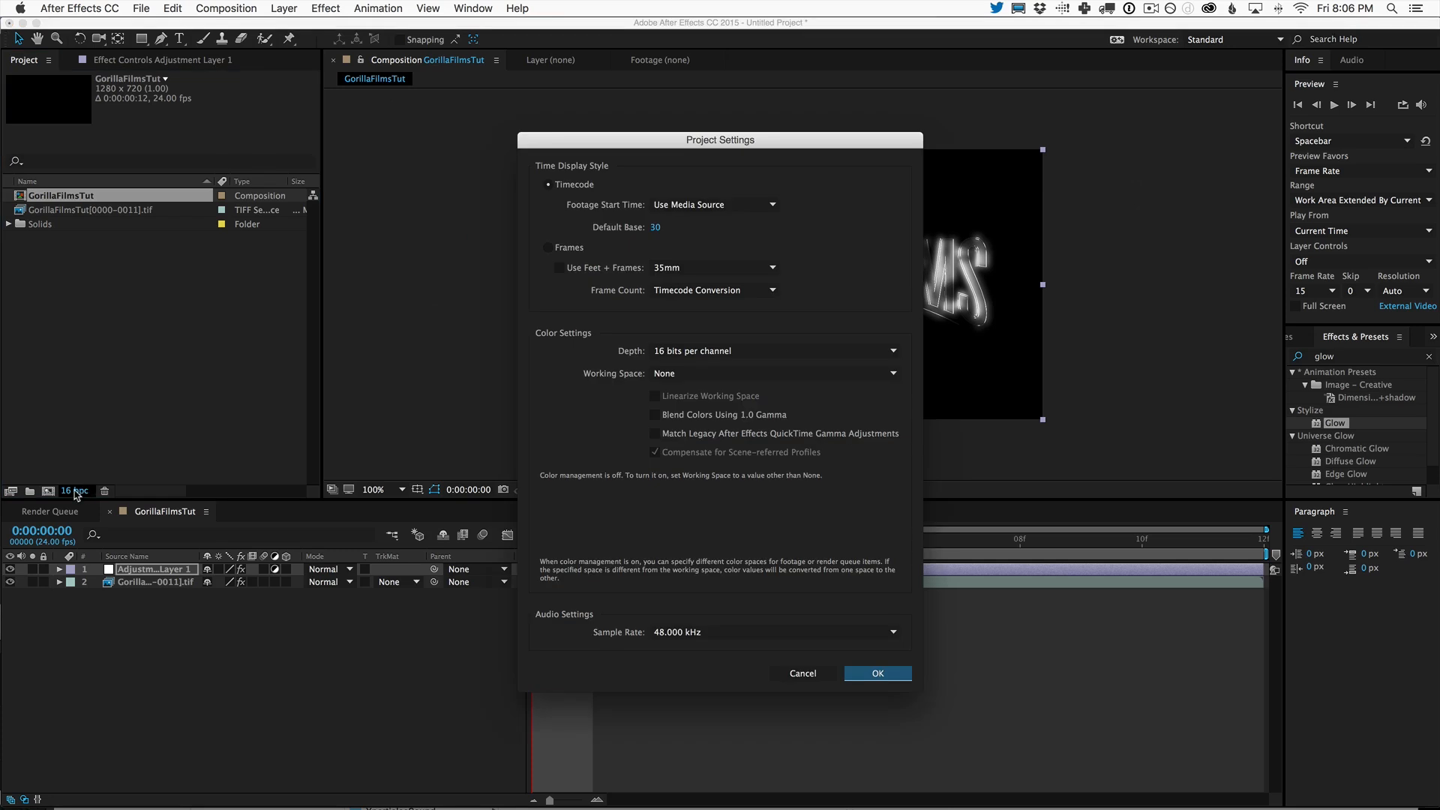
{"action": "left_click", "coordinate": [813, 680]}
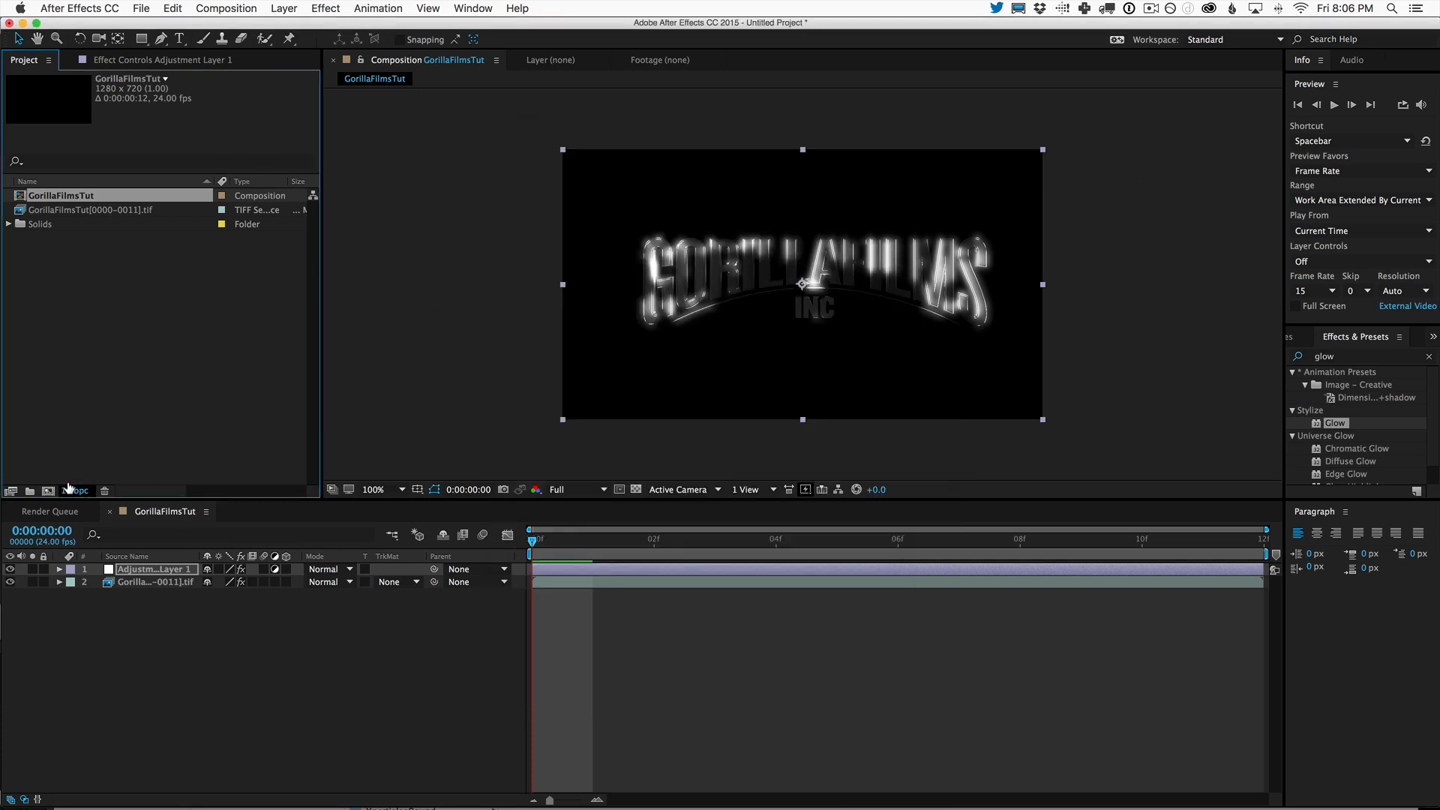
{"action": "left_click", "coordinate": [69, 489], "text": "alt"}
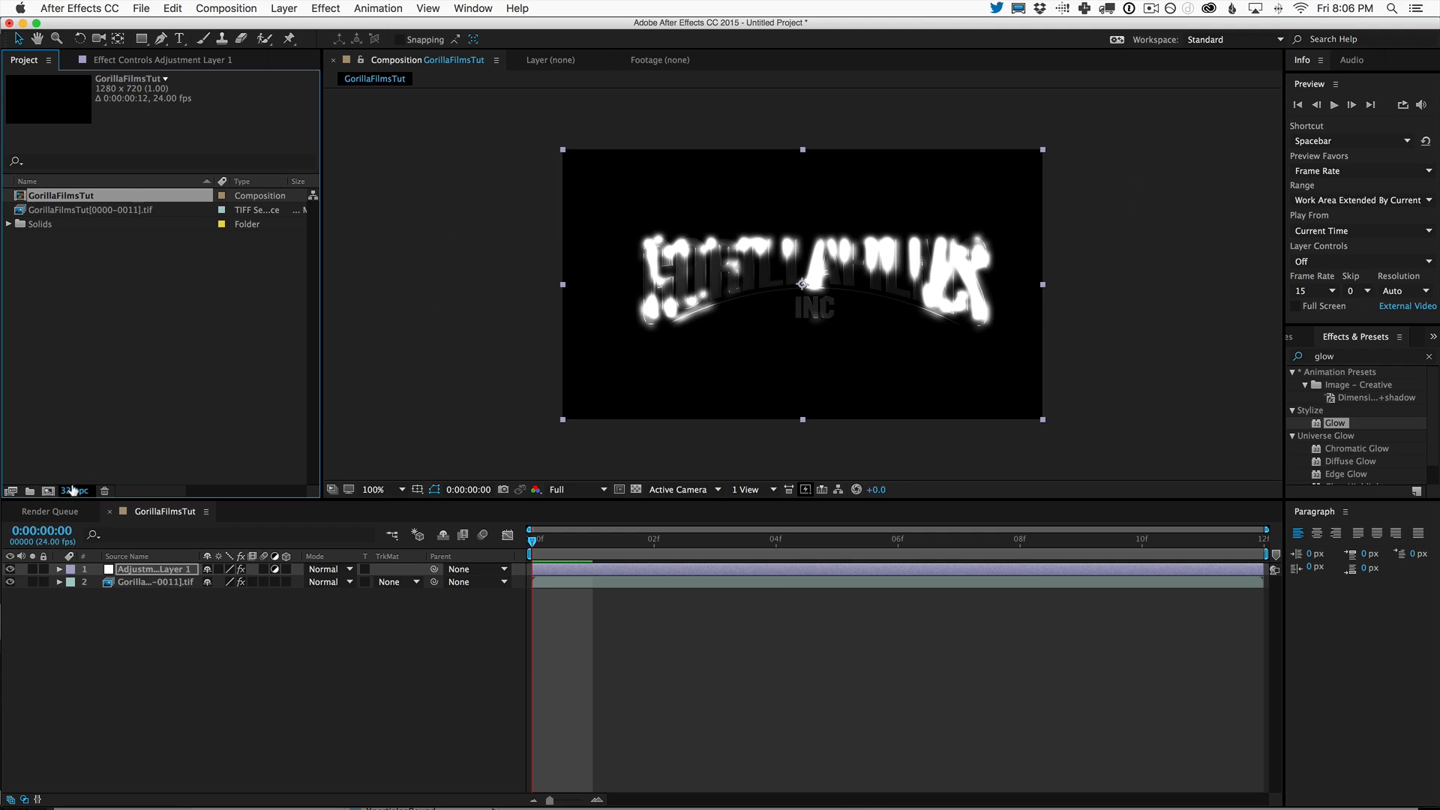
- Retune the adjustment layer's Glow to threshold 67.1%, radius 11 and intensity 1.0
{"action": "left_click", "coordinate": [172, 571]}
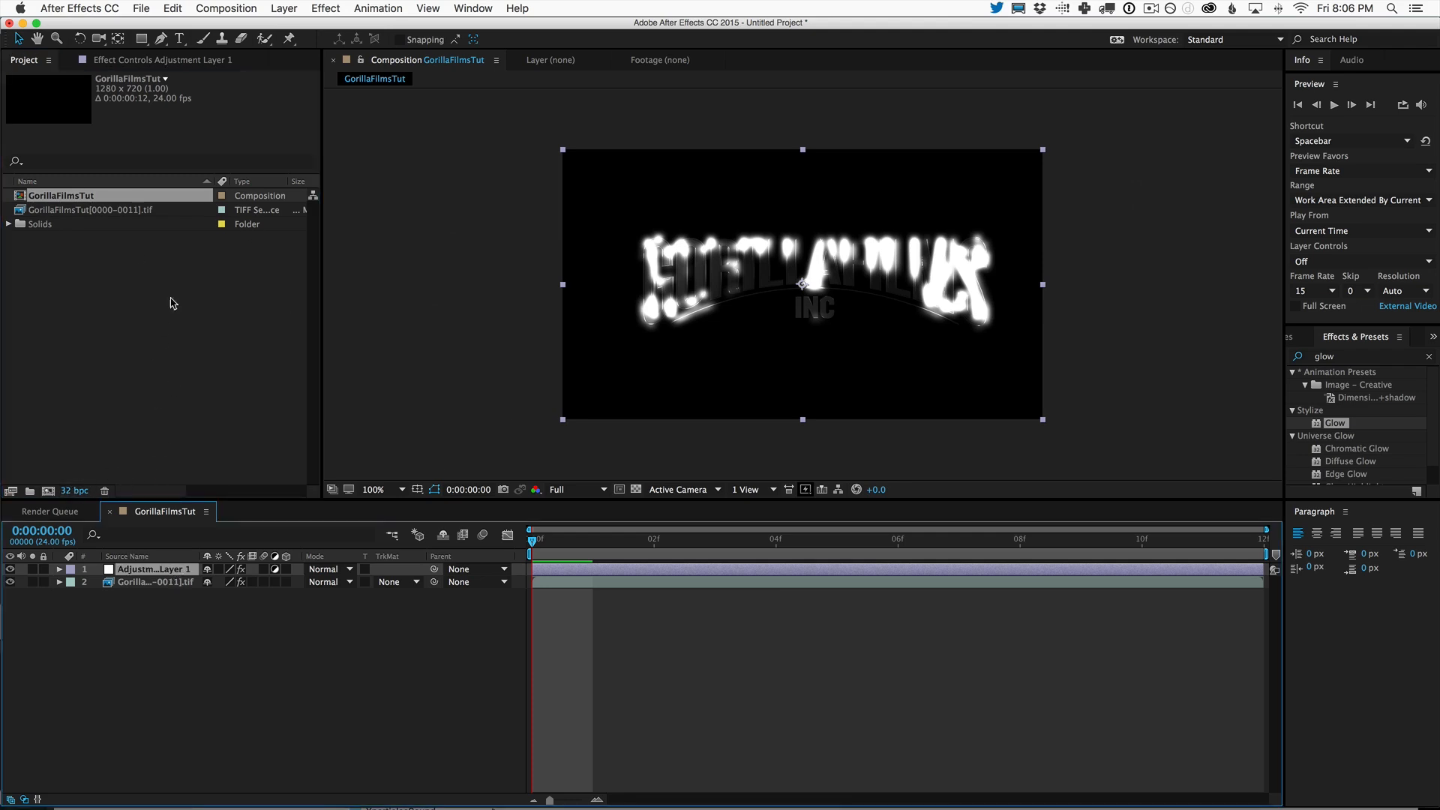
{"action": "left_click", "coordinate": [184, 62]}
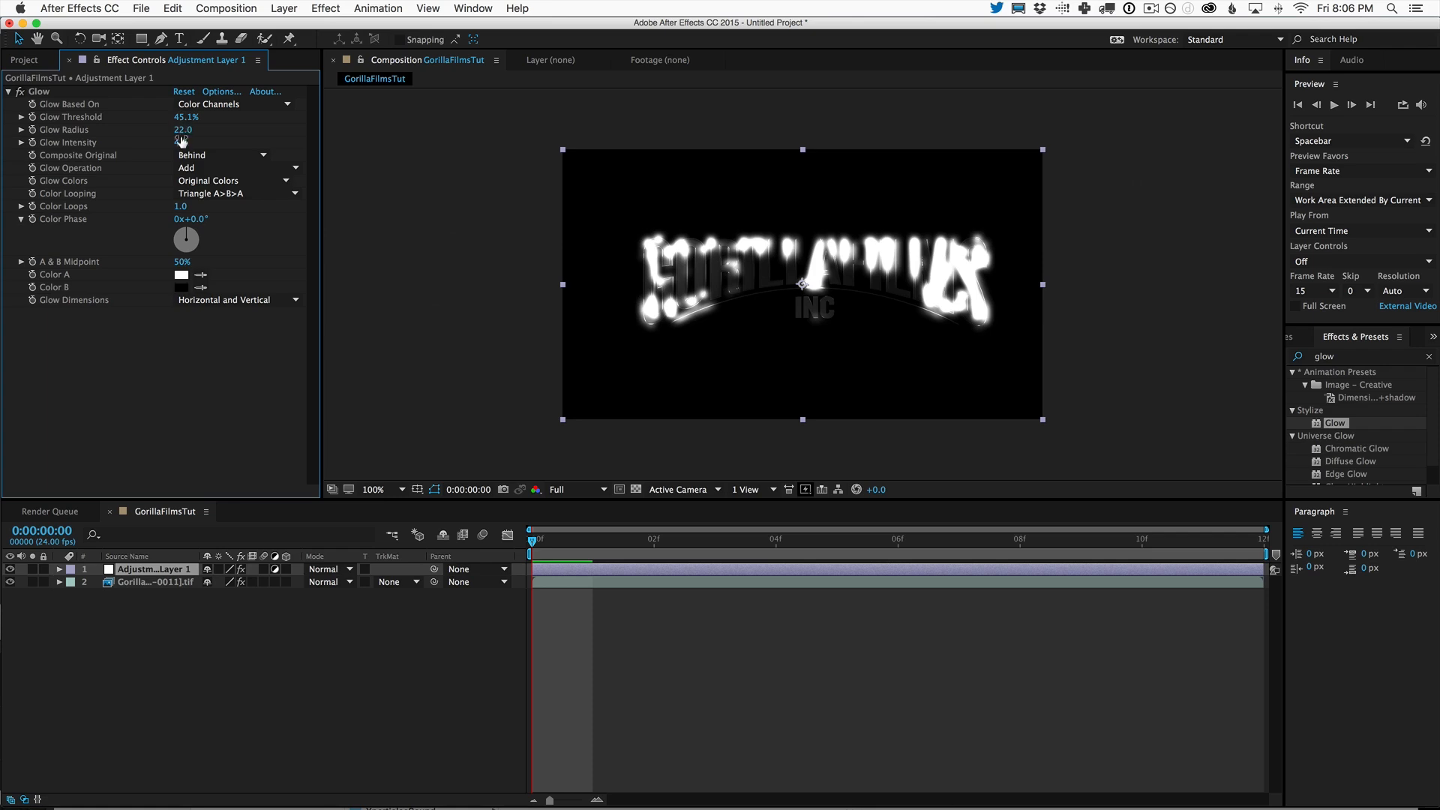
{"action": "left_click_drag", "start_coordinate": [174, 138], "coordinate": [50, 140]}
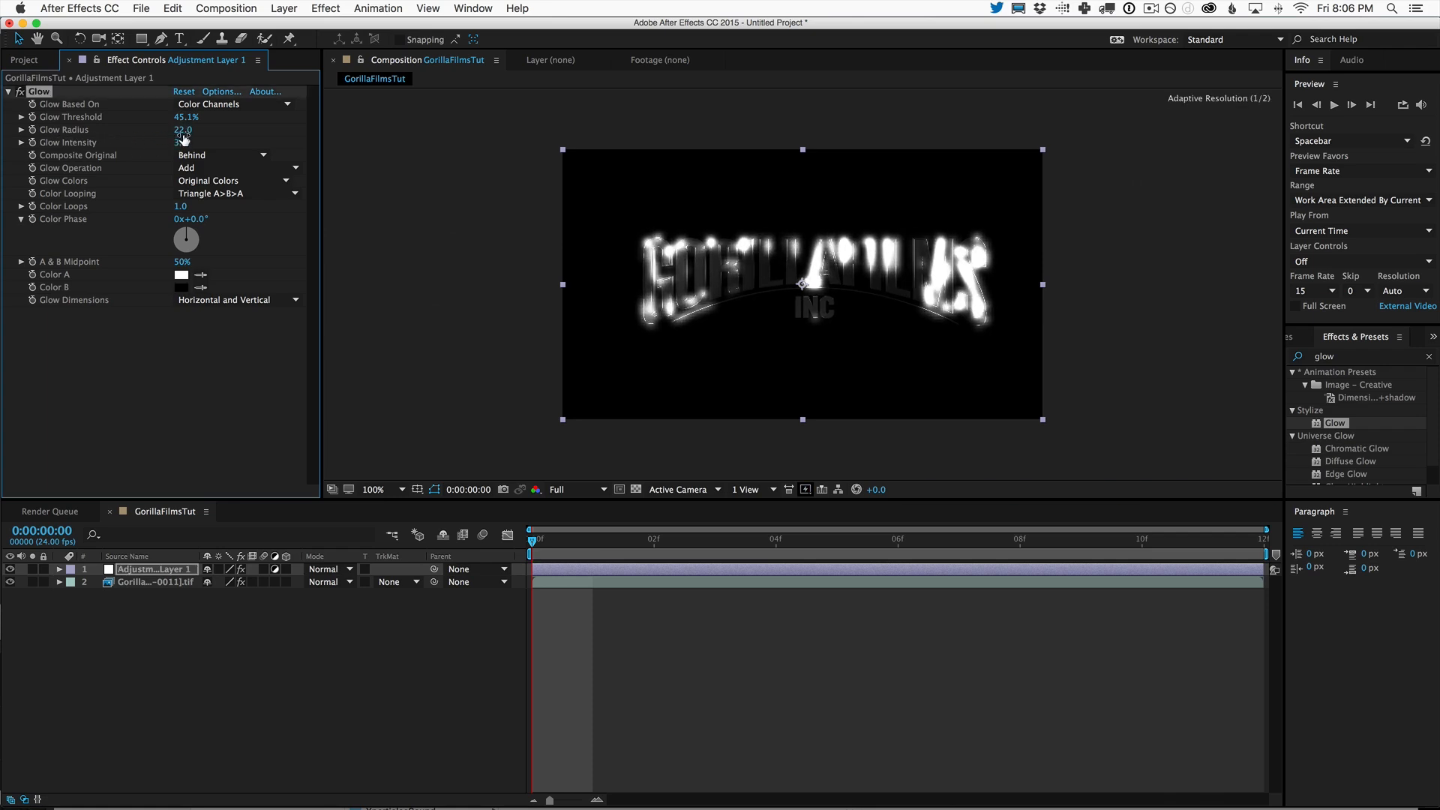
{"action": "mouse_move", "coordinate": [184, 139]}
{"action": "left_mouse_down"}
{"action": "mouse_move", "coordinate": [147, 142]}
{"action": "mouse_move", "coordinate": [176, 129]}
{"action": "mouse_move", "coordinate": [159, 127]}
{"action": "left_mouse_up"}
{"action": "left_click_drag", "start_coordinate": [183, 117], "coordinate": [232, 121]}
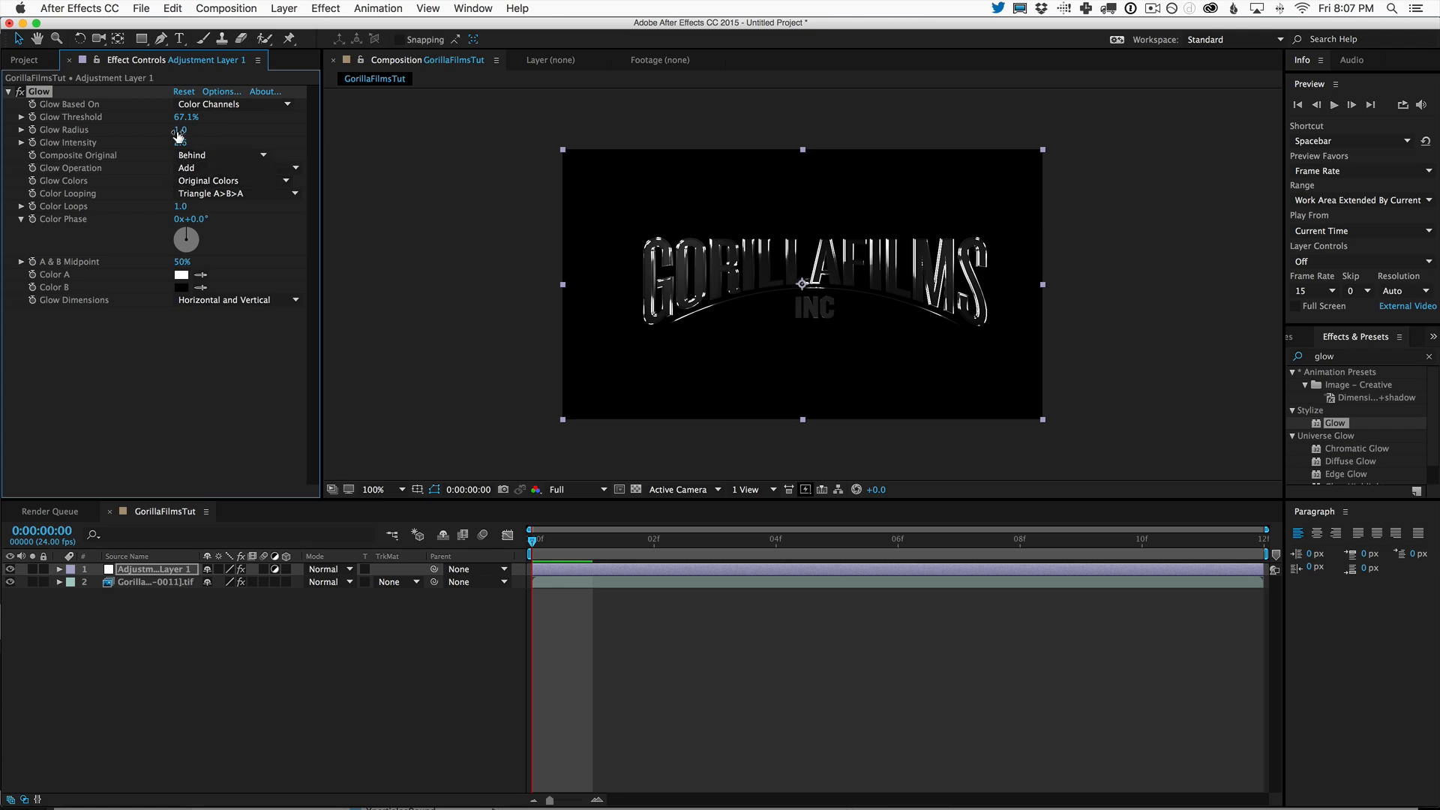
{"action": "mouse_move", "coordinate": [179, 142]}
{"action": "left_mouse_down"}
{"action": "mouse_move", "coordinate": [133, 138]}
{"action": "mouse_move", "coordinate": [193, 128]}
{"action": "left_mouse_up"}
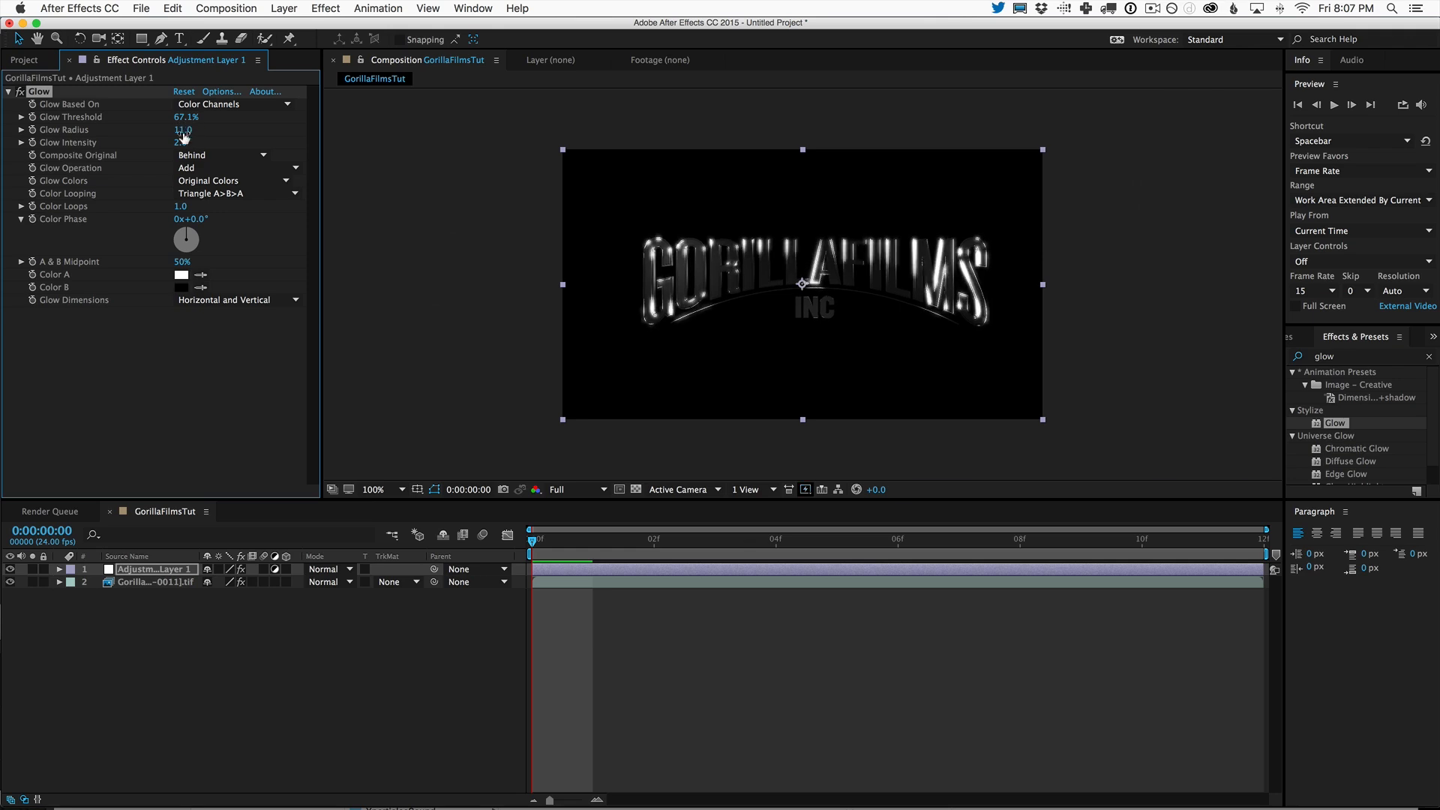
{"action": "left_click", "coordinate": [180, 142]}
{"action": "type", "text": "1"}
{"action": "key", "text": "Return"}
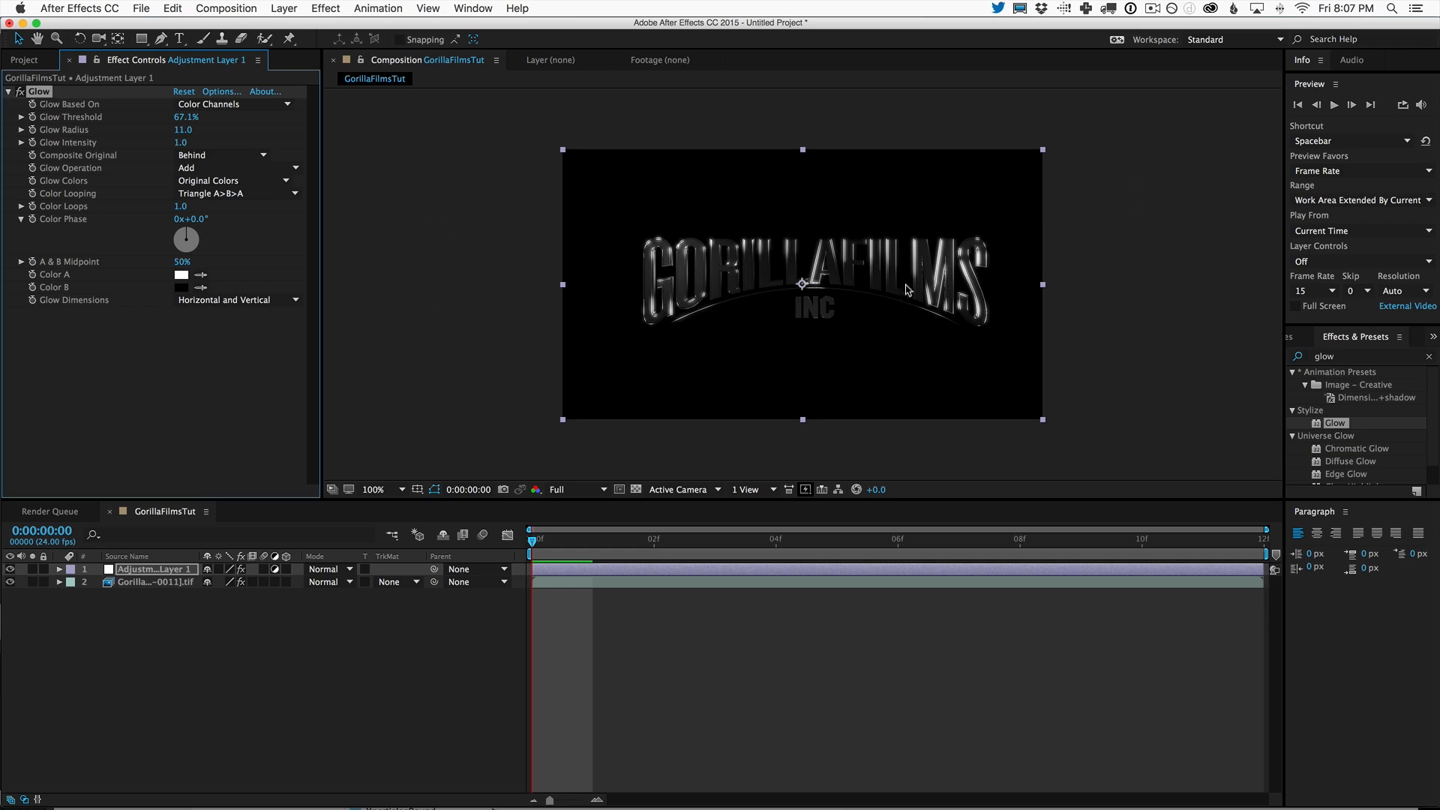
- Compare the logo at frame 10 with the adjustment layer hidden and shown
{"action": "left_click_drag", "start_coordinate": [638, 542], "coordinate": [1159, 570]}
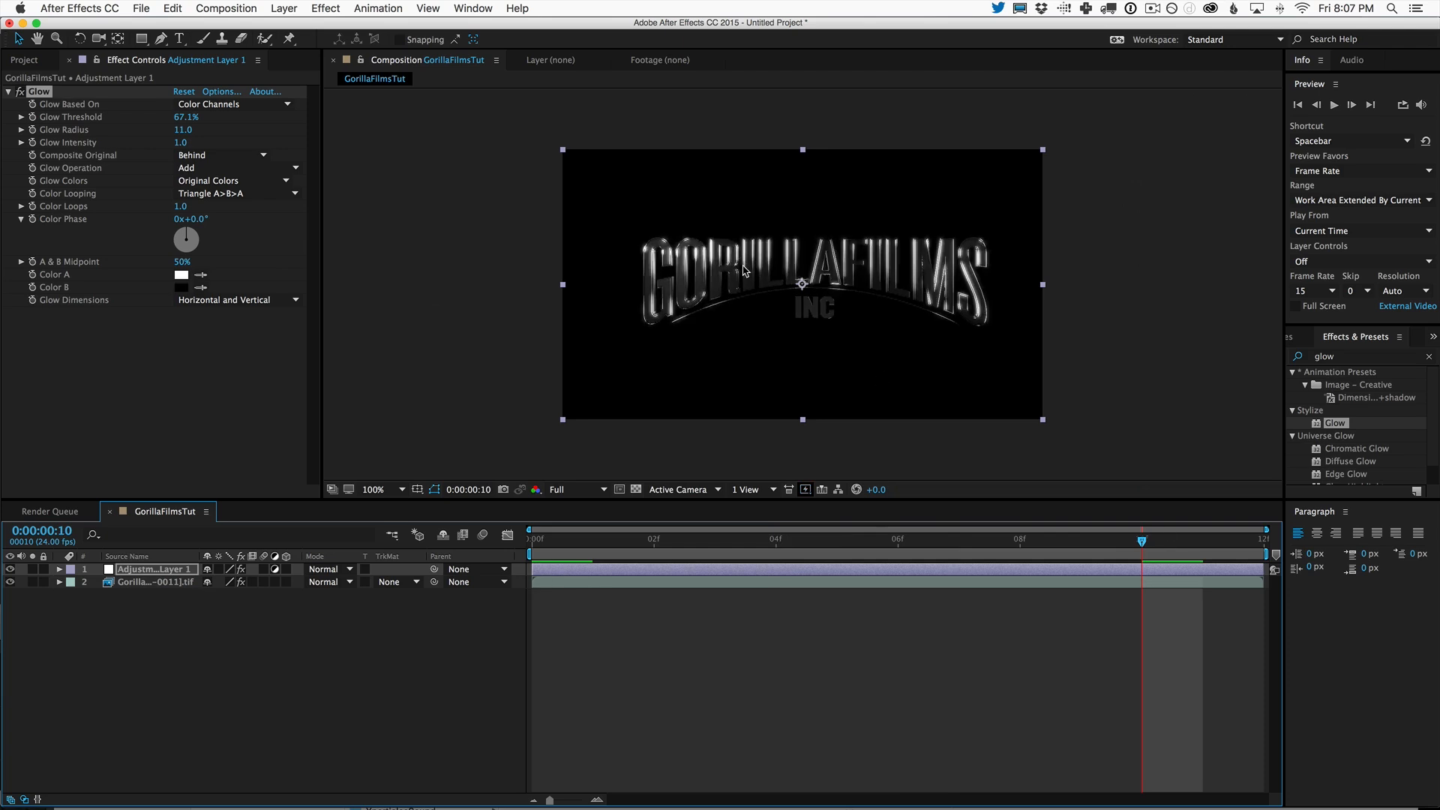
{"action": "left_click", "coordinate": [10, 569]}
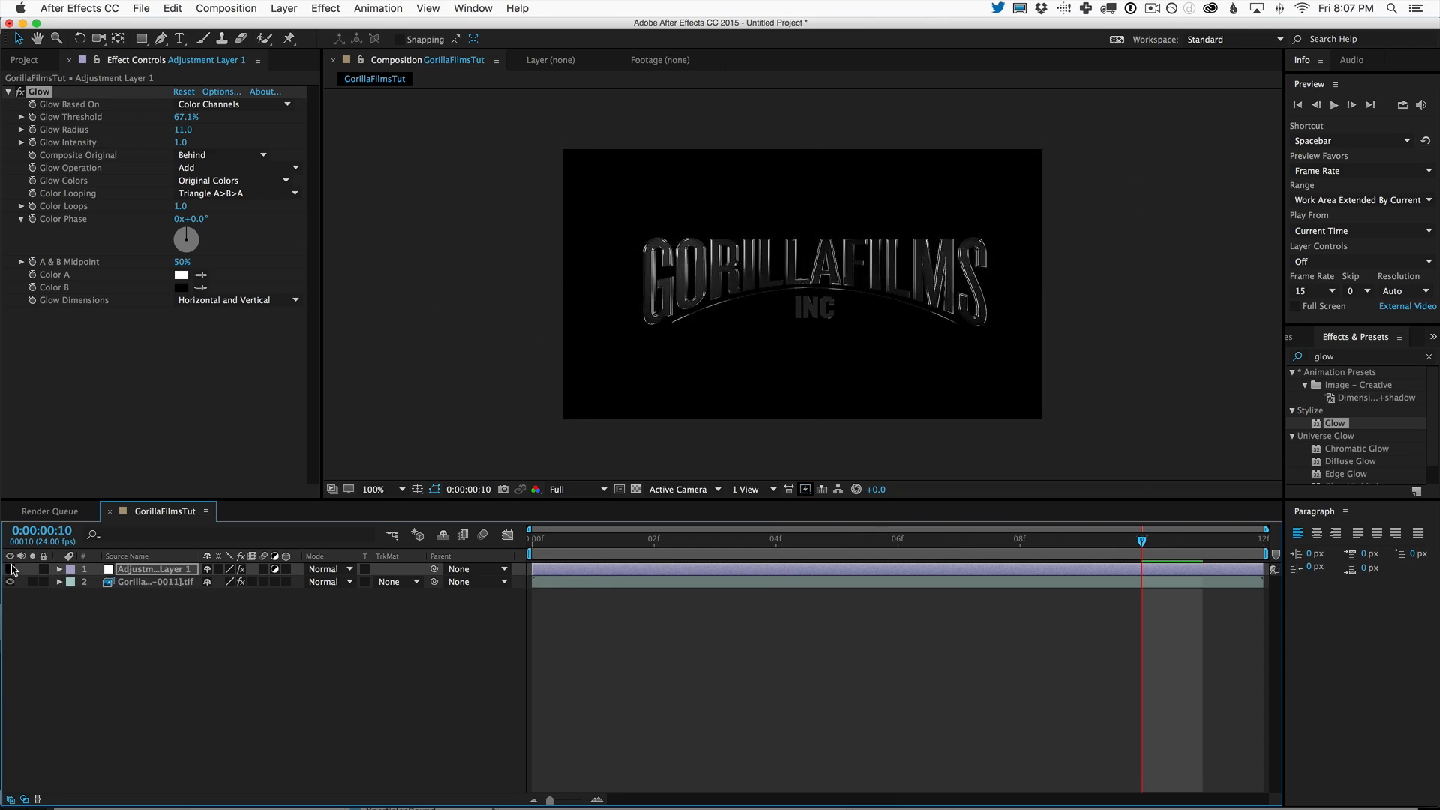
{"action": "left_click", "coordinate": [11, 569]}
{"action": "key", "text": "F2"}
{"action": "left_click", "coordinate": [11, 570]}
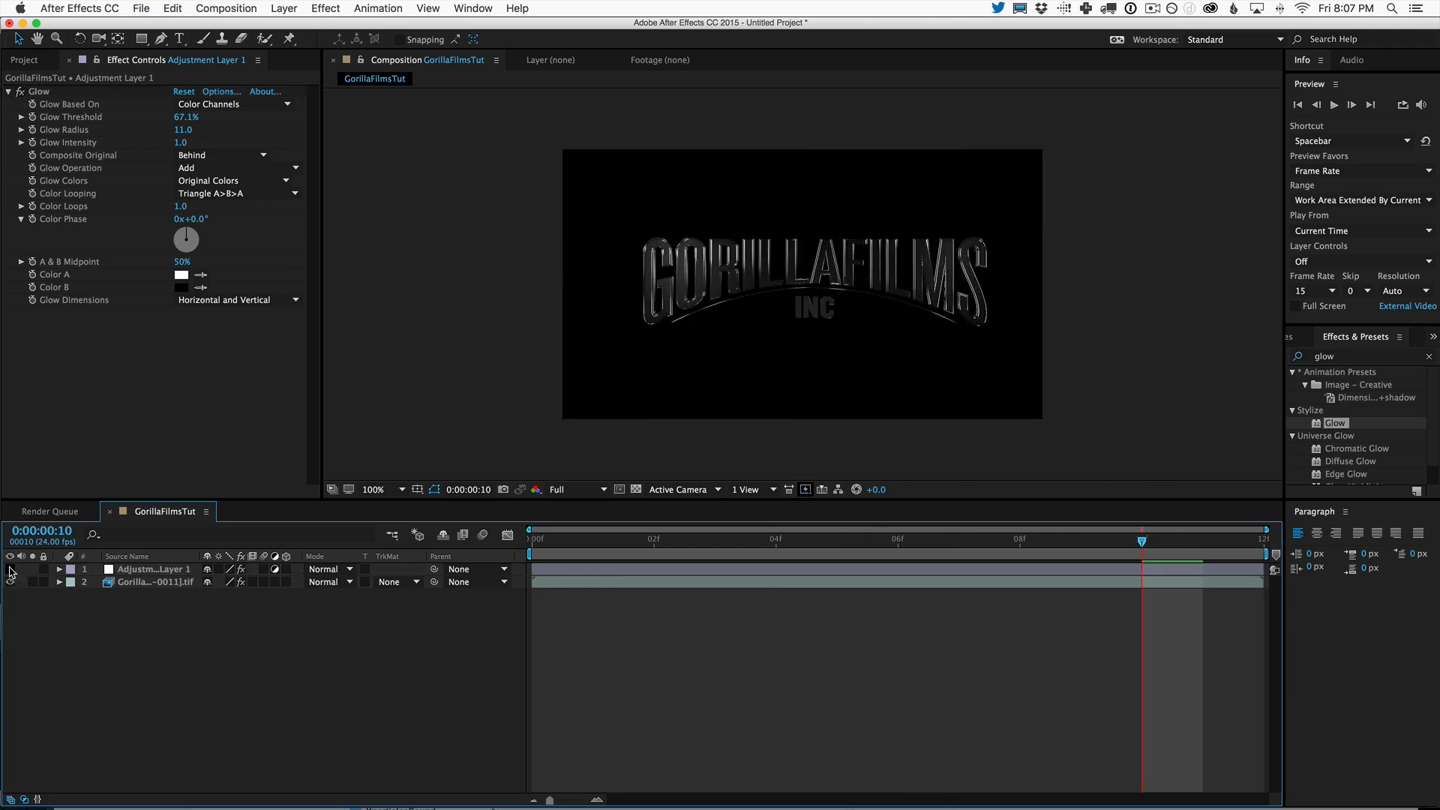
{"action": "left_click", "coordinate": [10, 570]}
- Set the Glow intensity to 0.5 and compare the logo with the effect disabled and enabled
{"action": "left_click", "coordinate": [136, 569]}
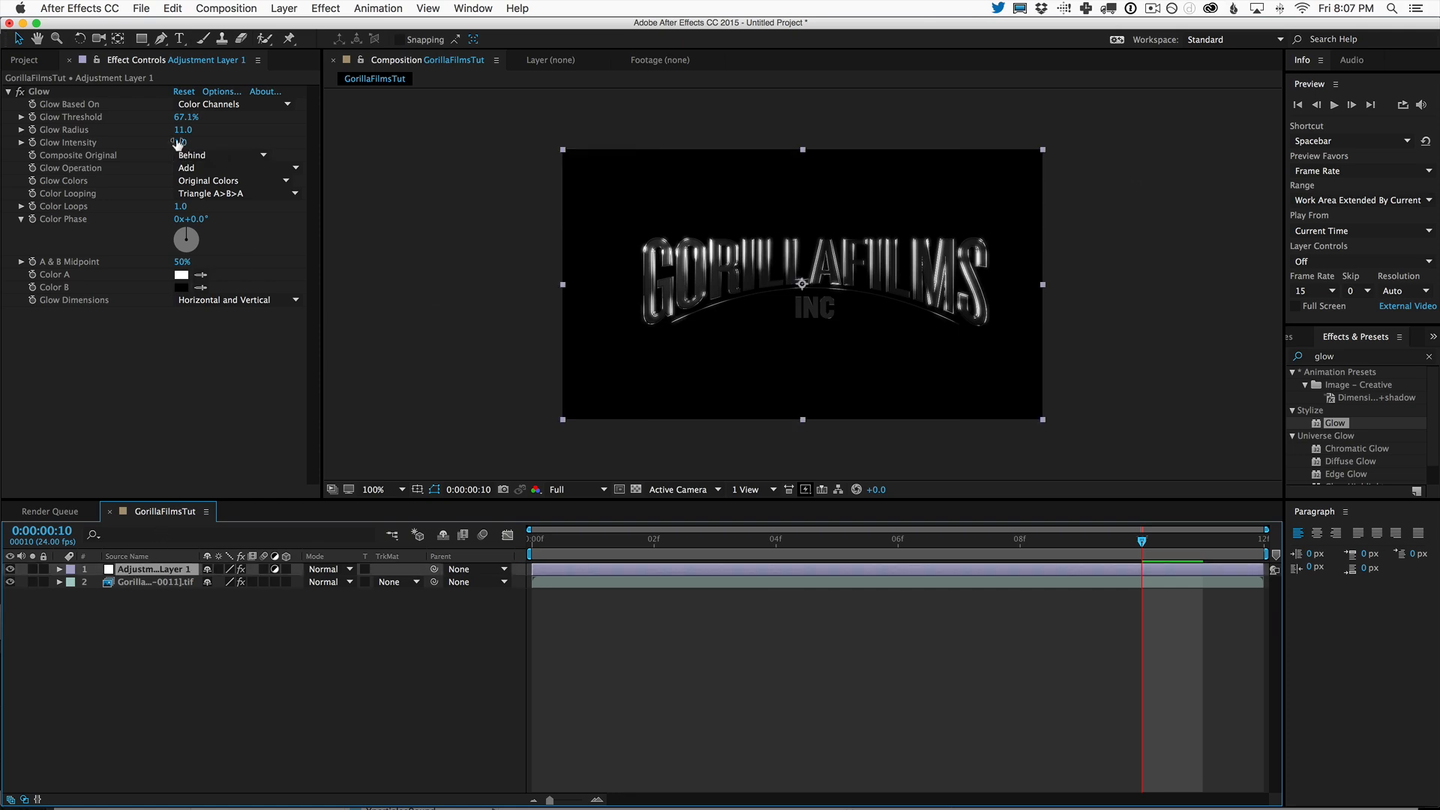
{"action": "left_click", "coordinate": [181, 142]}
{"action": "key", "text": "Return"}
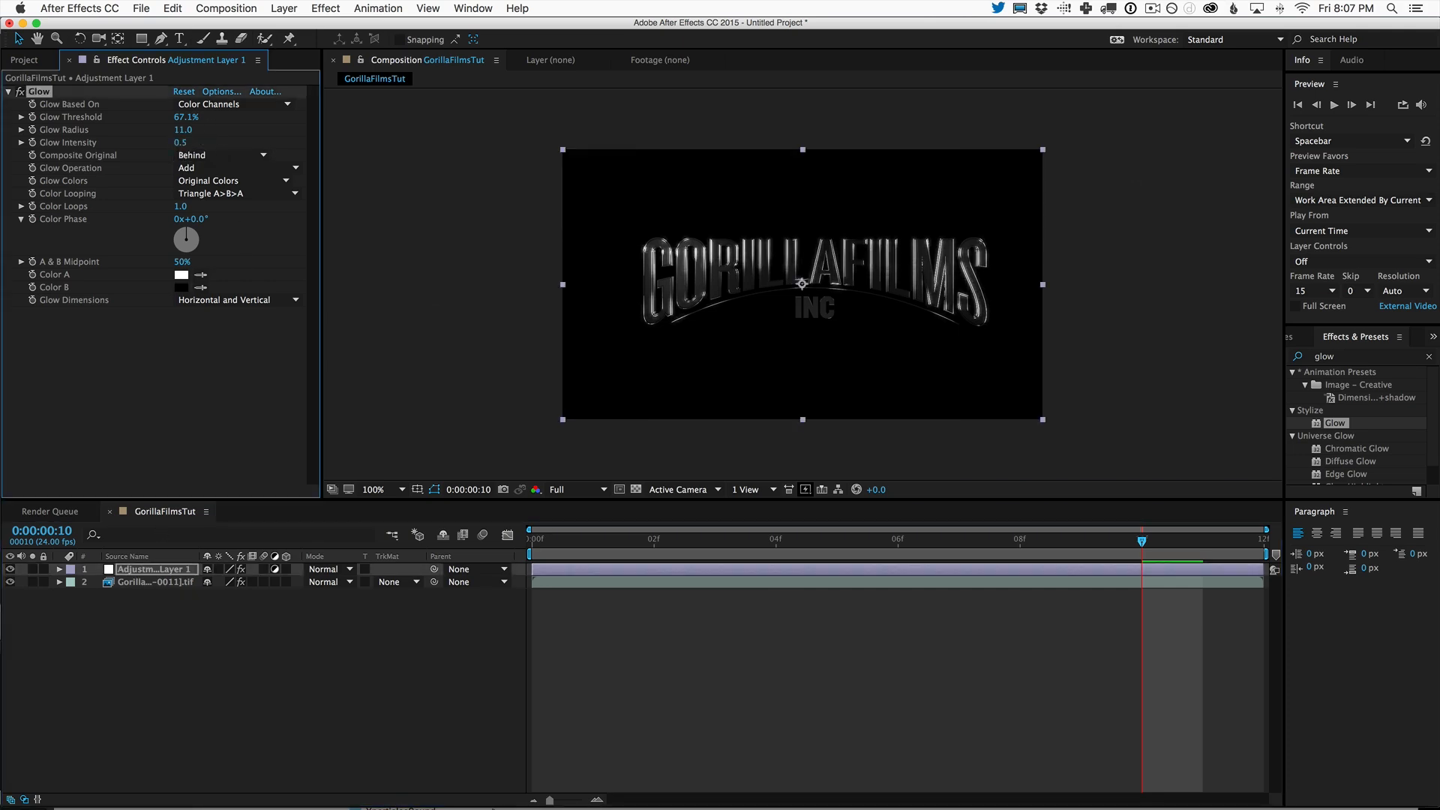
{"action": "left_click", "coordinate": [20, 93]}
{"action": "left_click", "coordinate": [19, 93]}
{"action": "left_click", "coordinate": [20, 92]}
{"action": "left_click", "coordinate": [19, 92]}
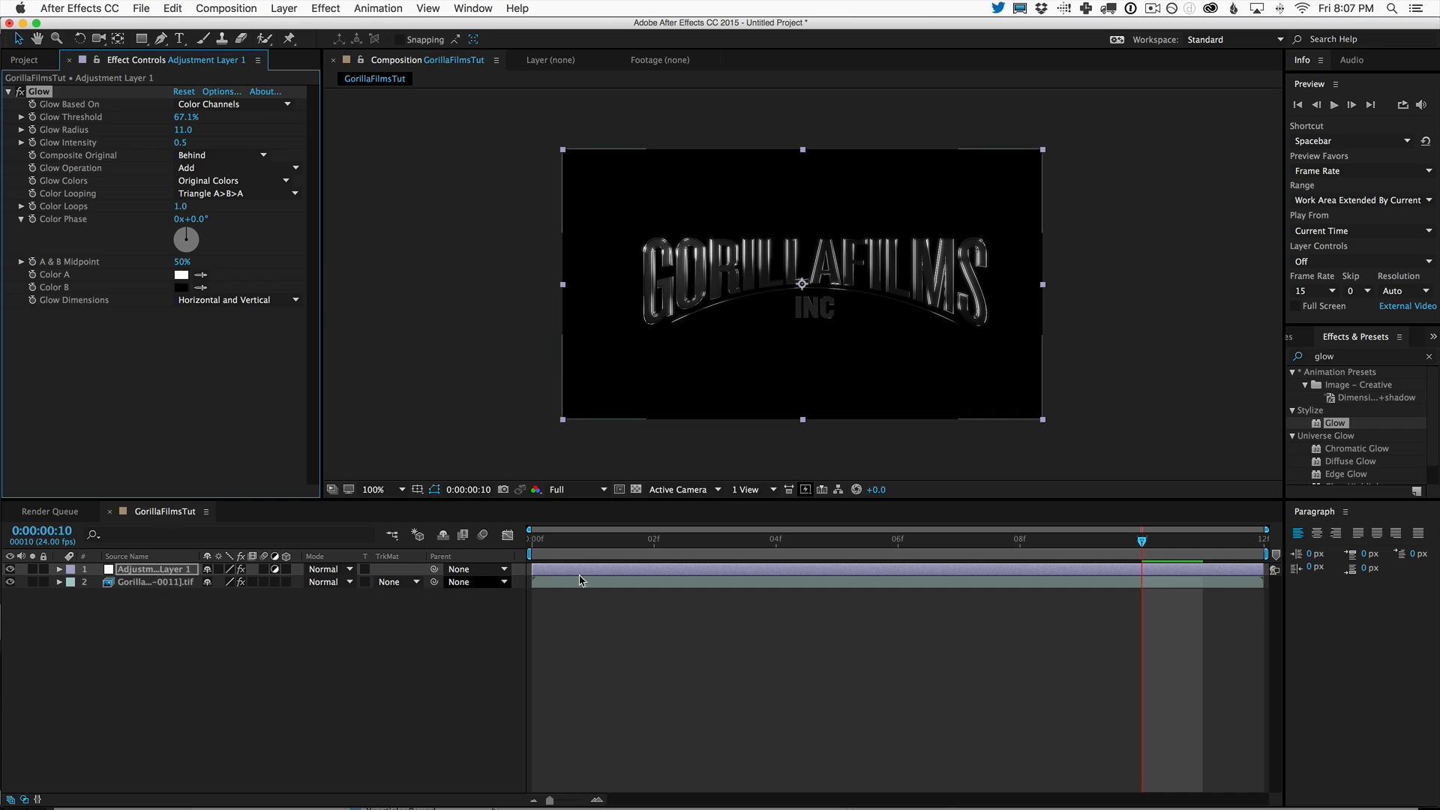
- Try to preview the logo animation and scrub through the composition's timeline
{"action": "key", "text": "space"}
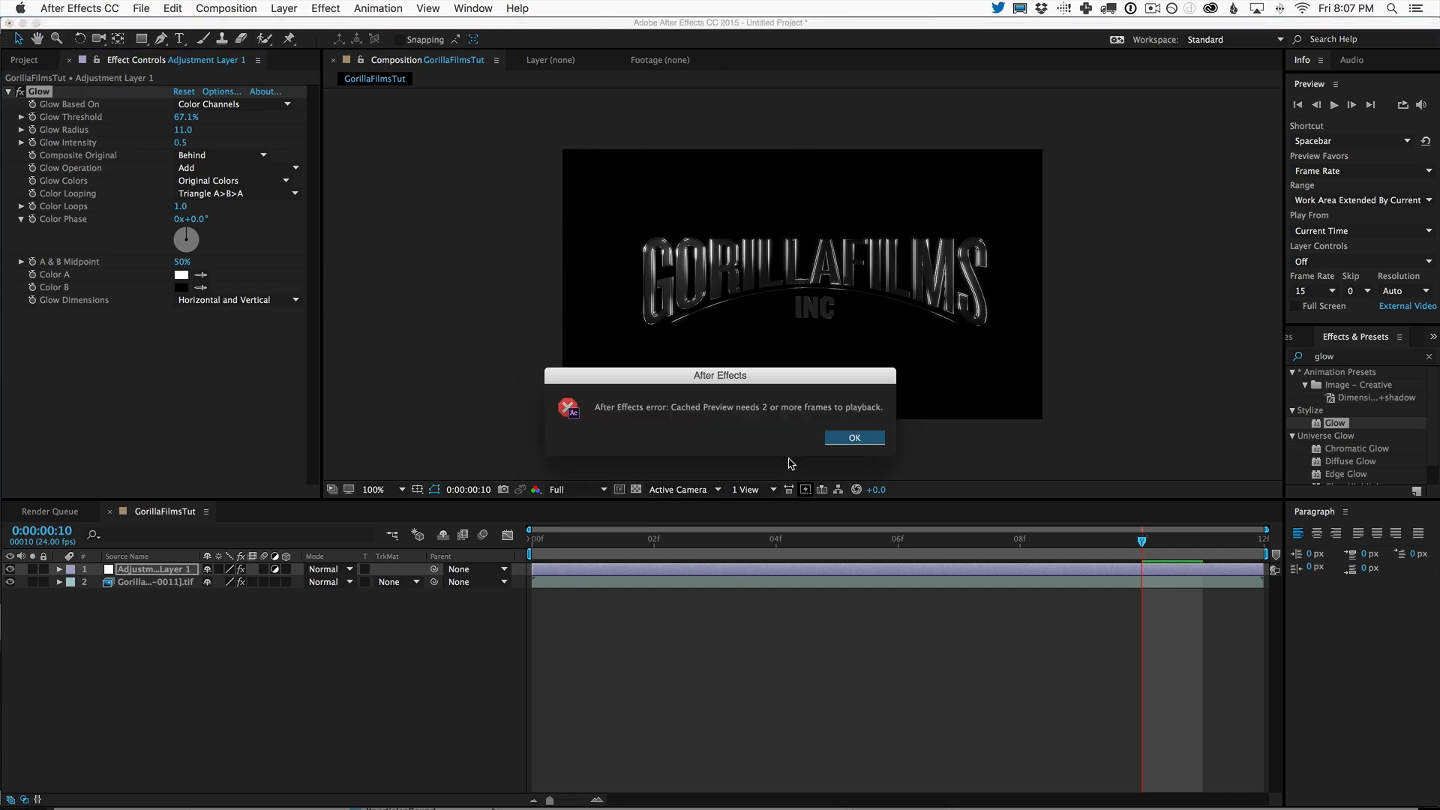
{"action": "left_click", "coordinate": [862, 437]}
{"action": "left_click_drag", "start_coordinate": [568, 542], "coordinate": [961, 559]}
{"action": "left_click", "coordinate": [589, 533]}
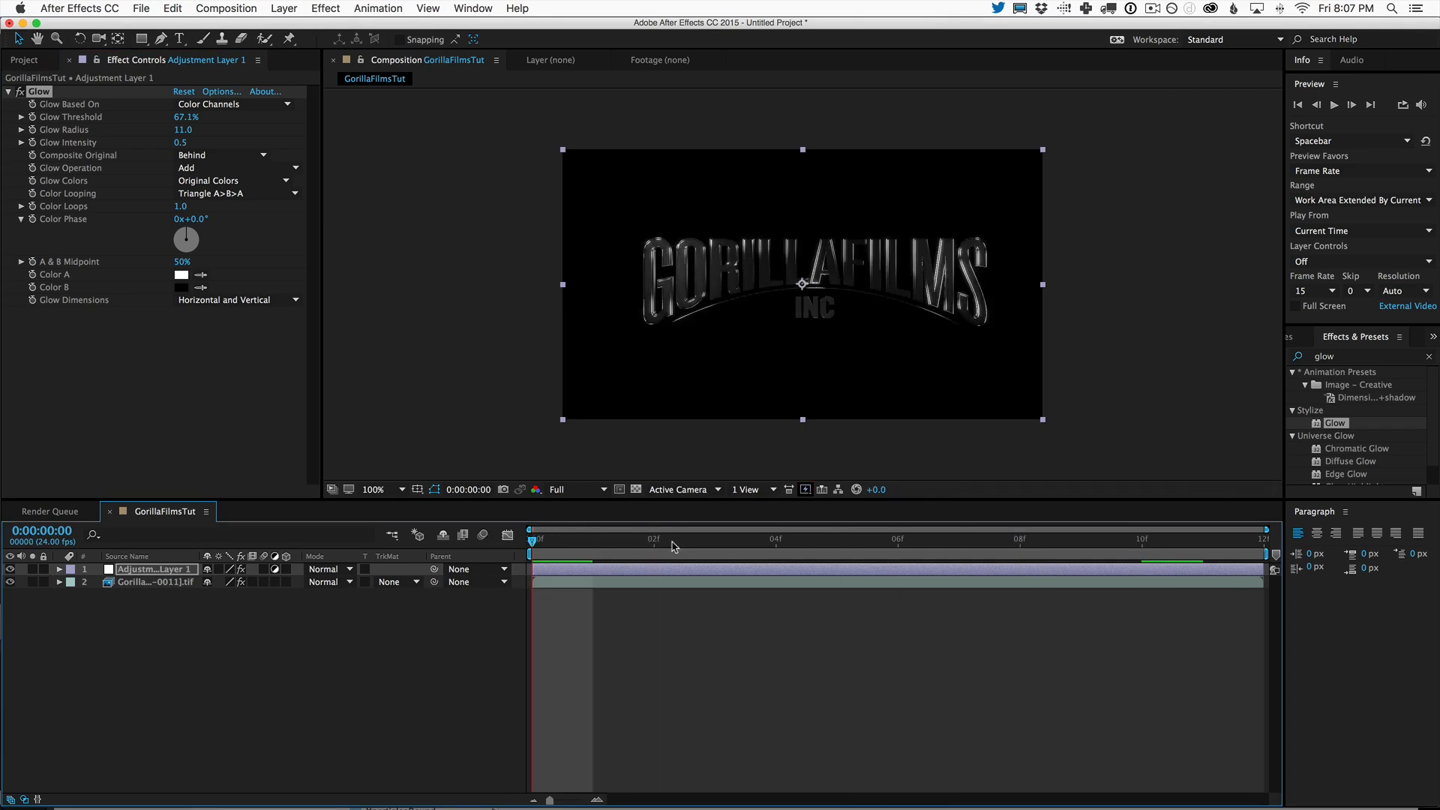
{"action": "left_click", "coordinate": [165, 585]}
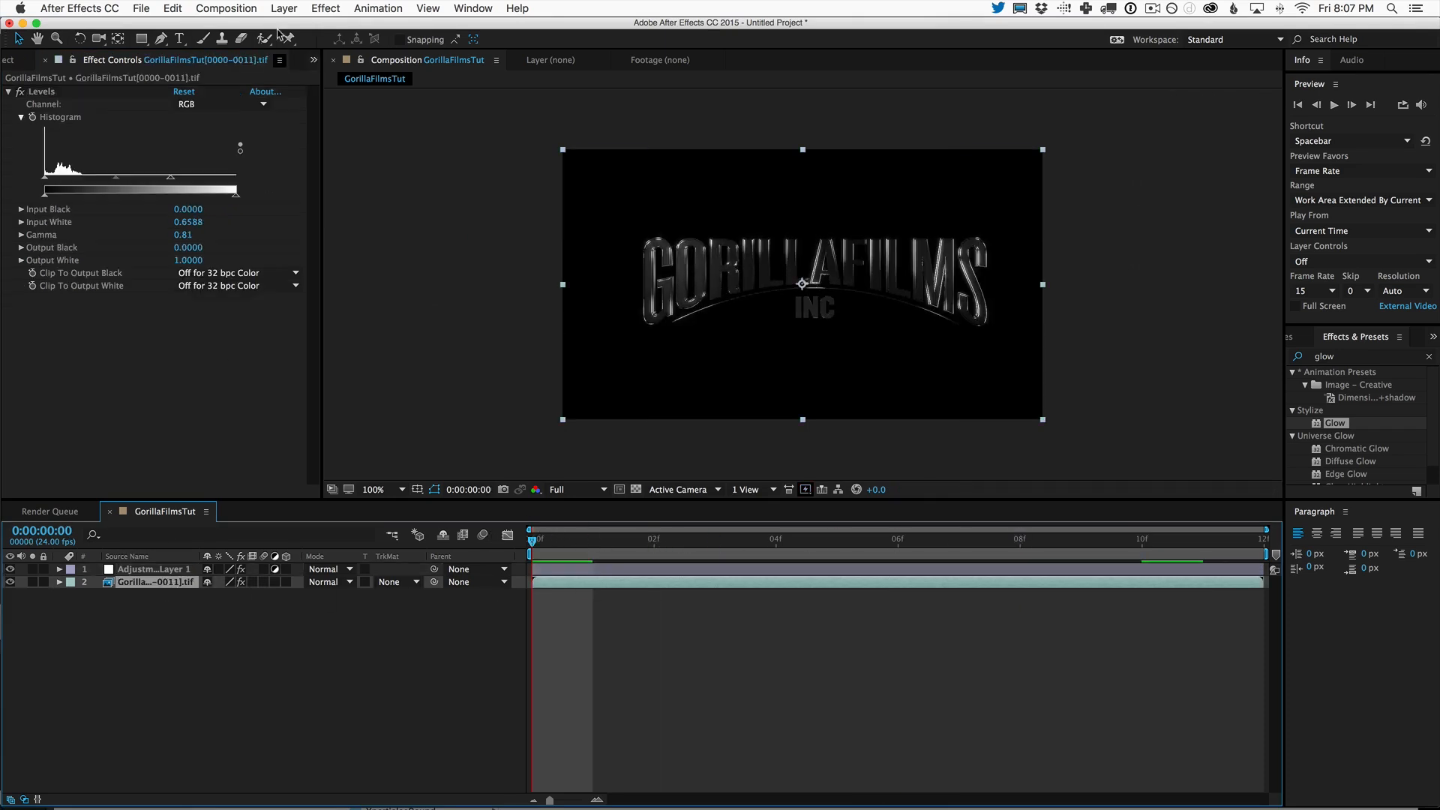
{"action": "left_click", "coordinate": [240, 7]}
{"action": "left_click", "coordinate": [366, 606]}
{"action": "left_click_drag", "start_coordinate": [588, 542], "coordinate": [1090, 565]}
{"action": "key", "text": "space"}
{"action": "key", "text": "space"}
- Switch to Cinema 4D, scrub through the rendered frames in the Picture Viewer, and return to After Effects
{"action": "left_click", "coordinate": [242, 9]}
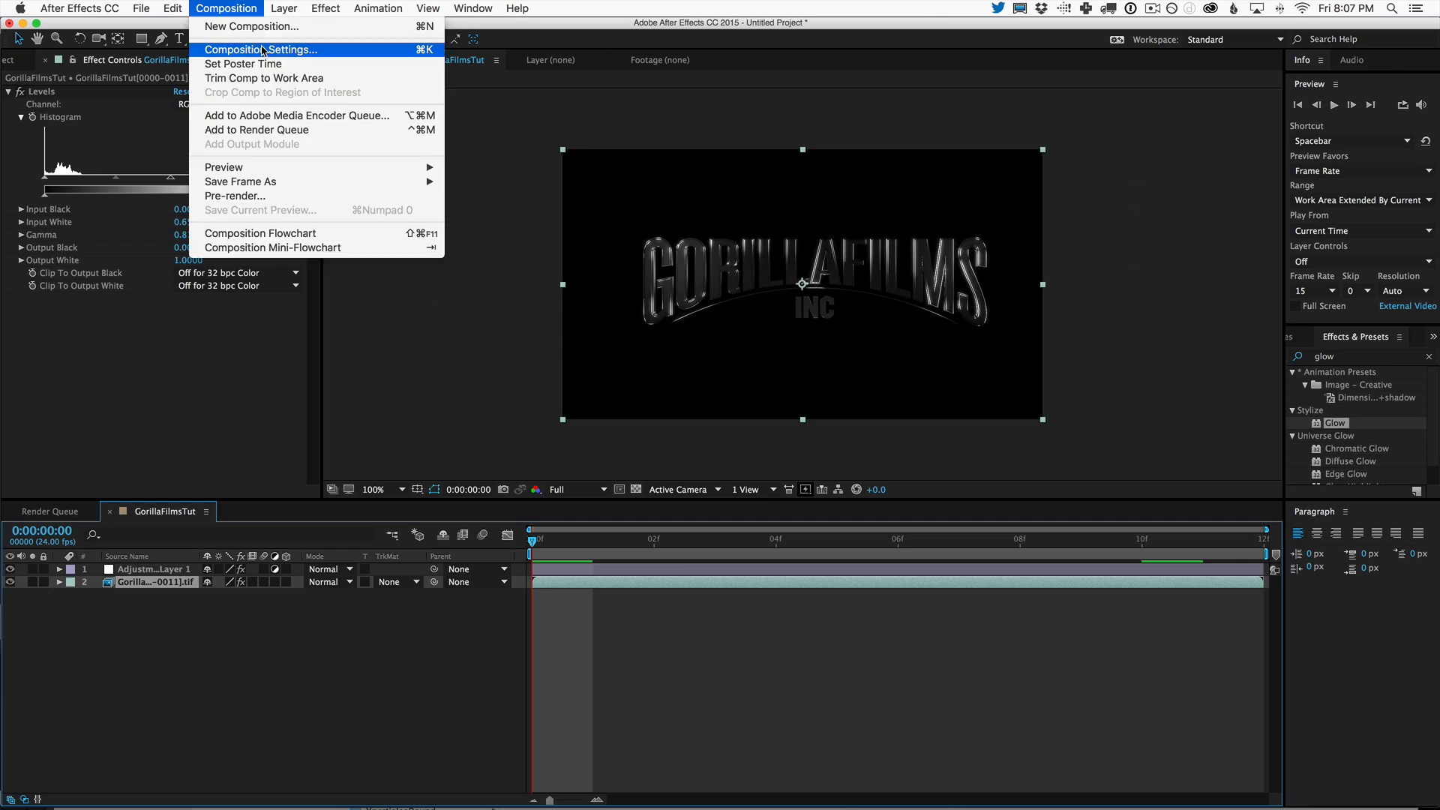
{"action": "key", "text": "super+Tab"}
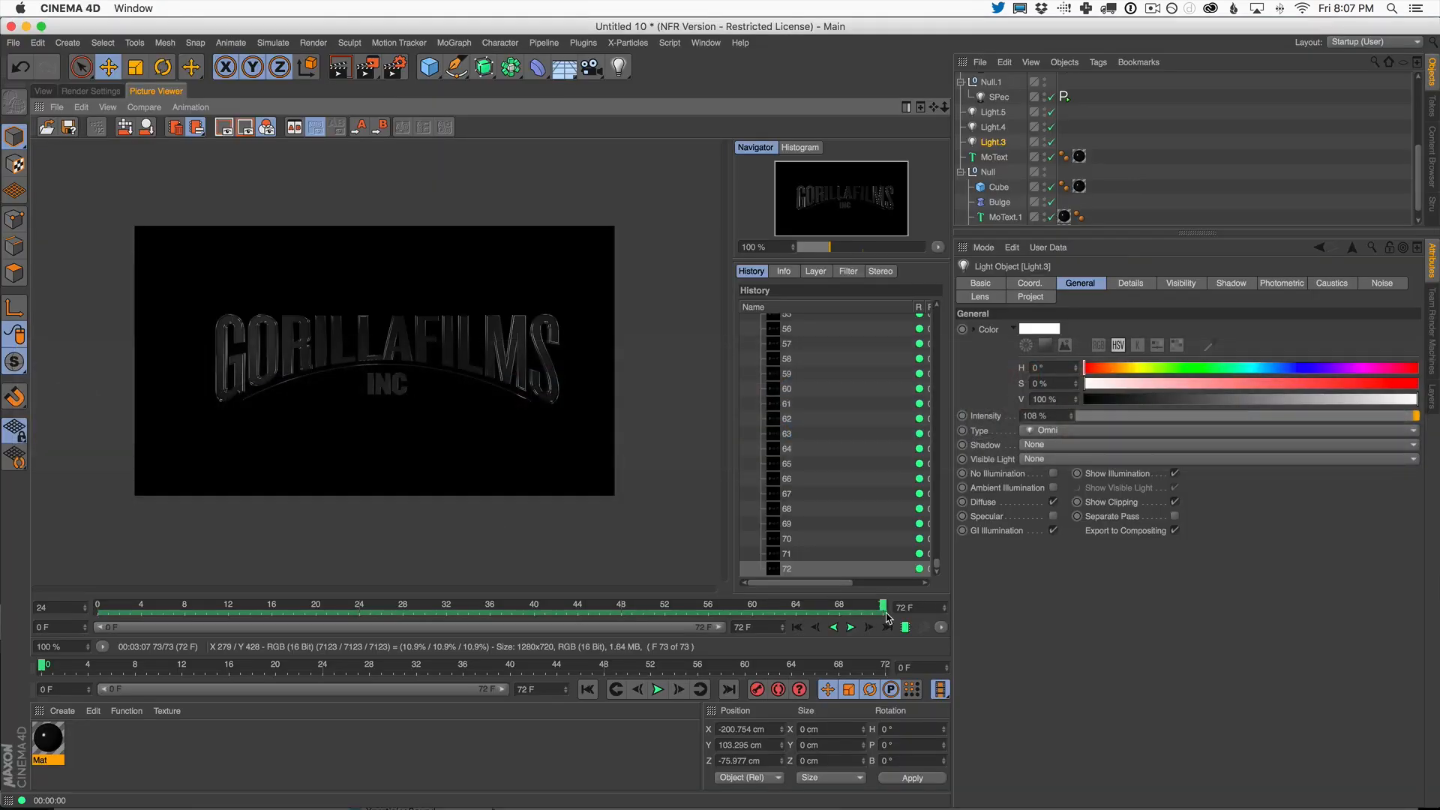
{"action": "left_click_drag", "start_coordinate": [879, 614], "coordinate": [141, 608]}
{"action": "key", "text": "super+Tab"}
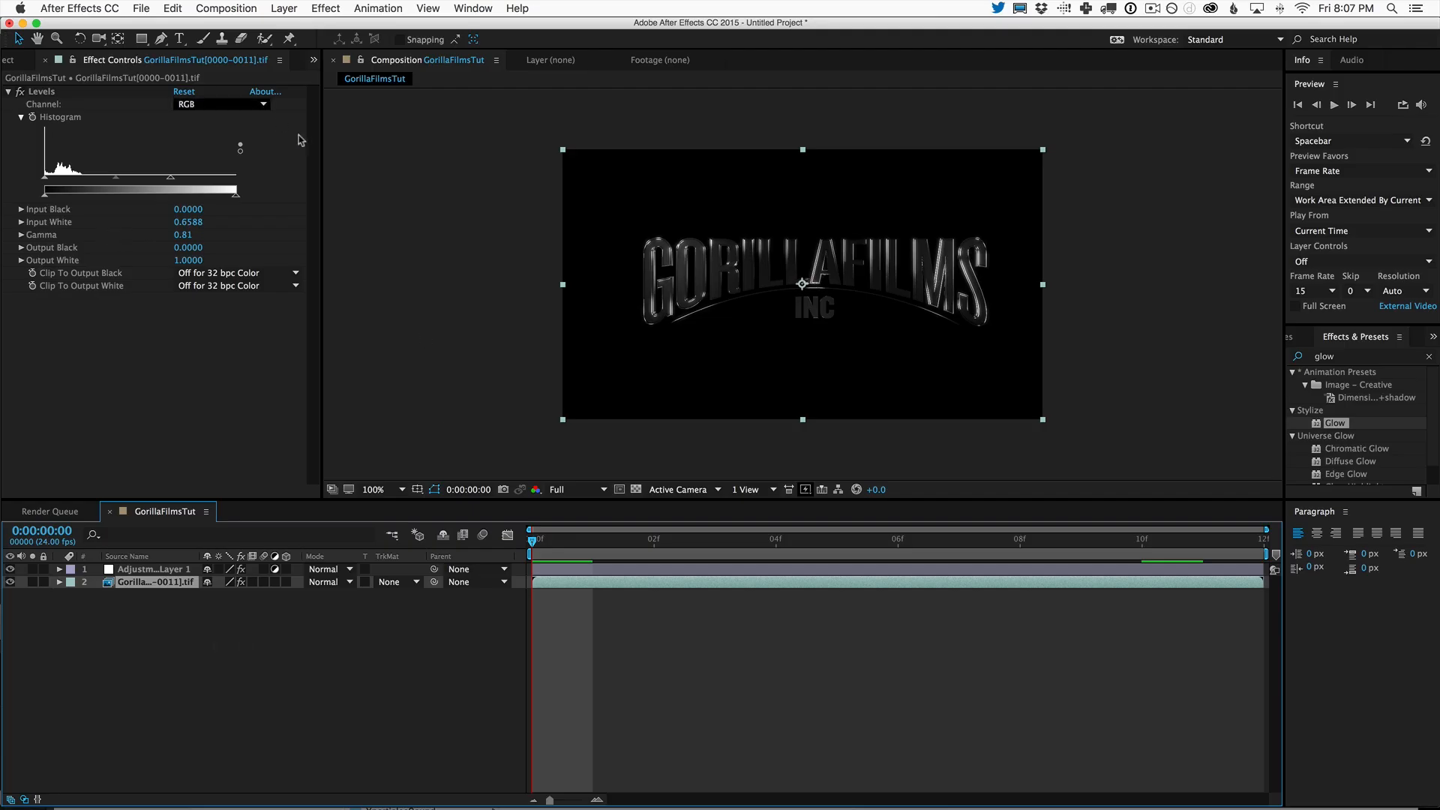
- Extend the GorillaFilmsTut composition's duration to 0:00:05:12
{"action": "left_click", "coordinate": [227, 8]}
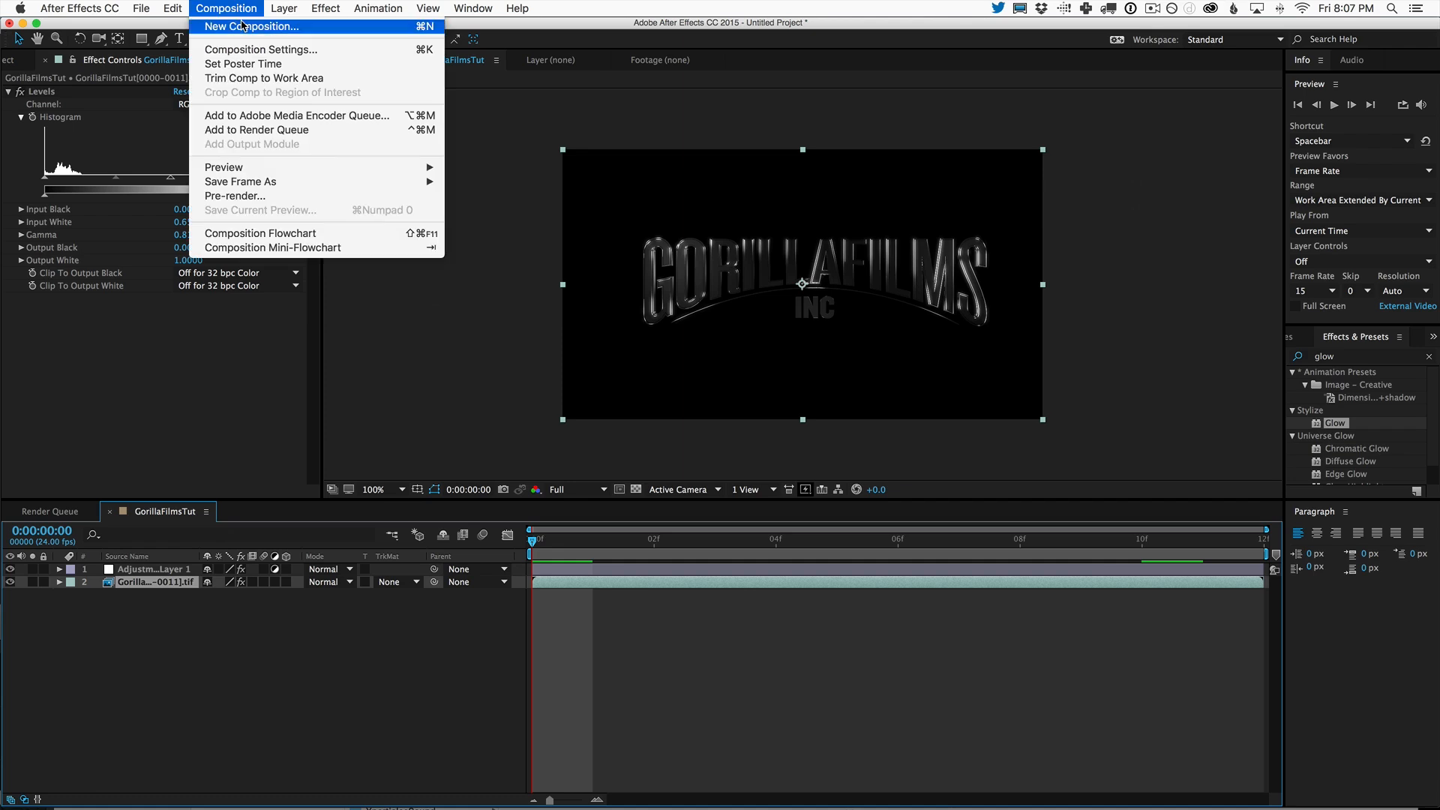
{"action": "left_click", "coordinate": [248, 48]}
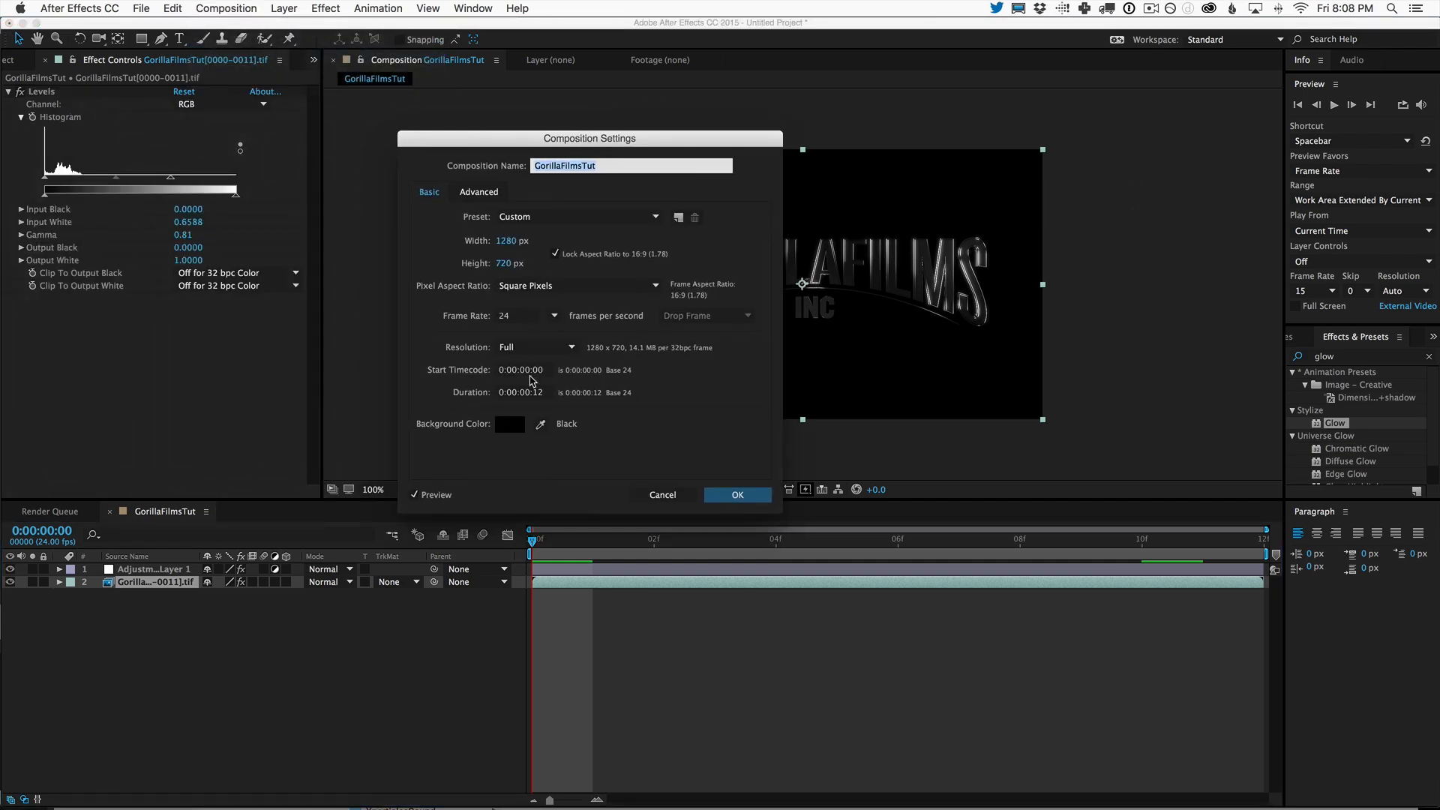
{"action": "left_click", "coordinate": [530, 393]}
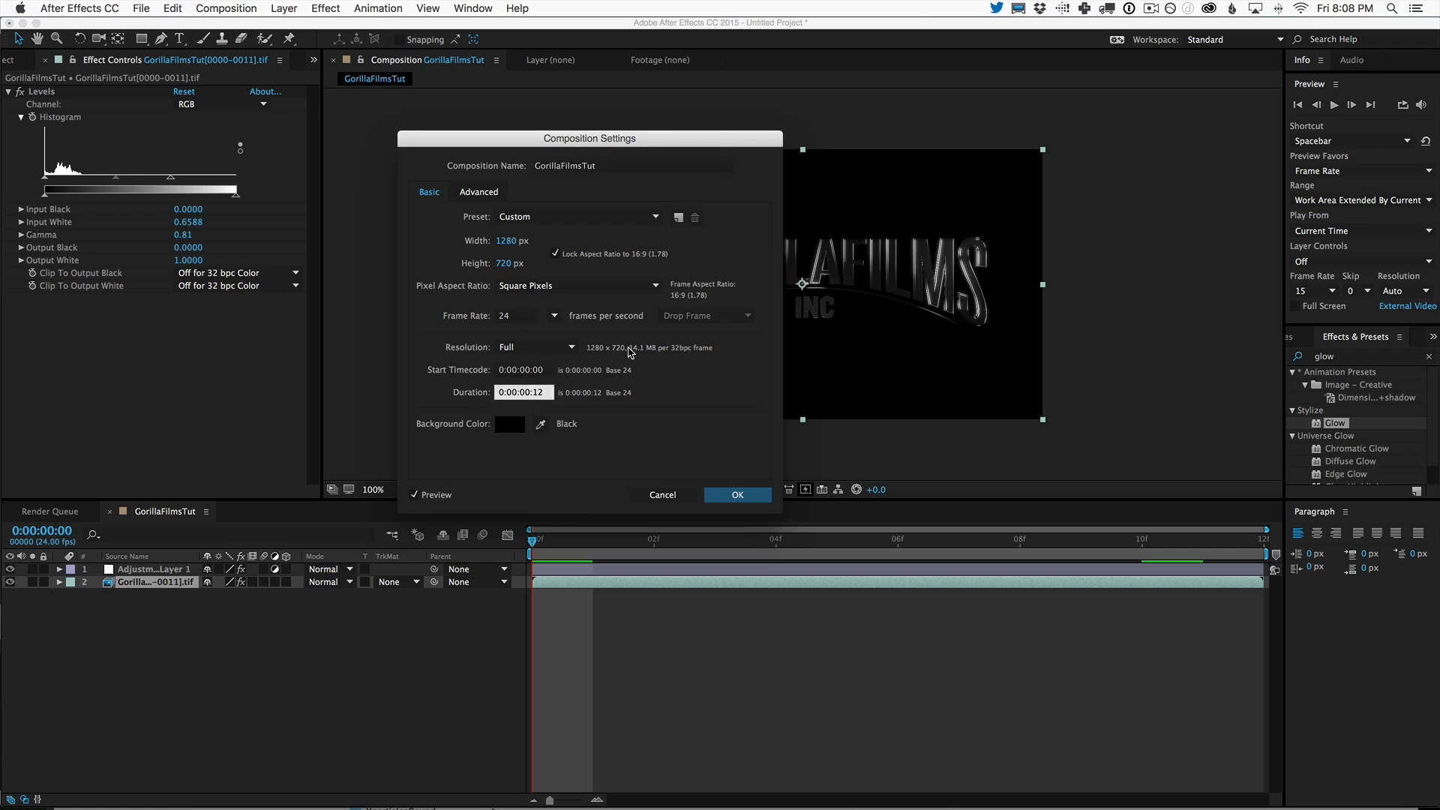
{"action": "key", "text": "BackSpace"}
{"action": "type", "text": "5"}
{"action": "left_click", "coordinate": [738, 497]}
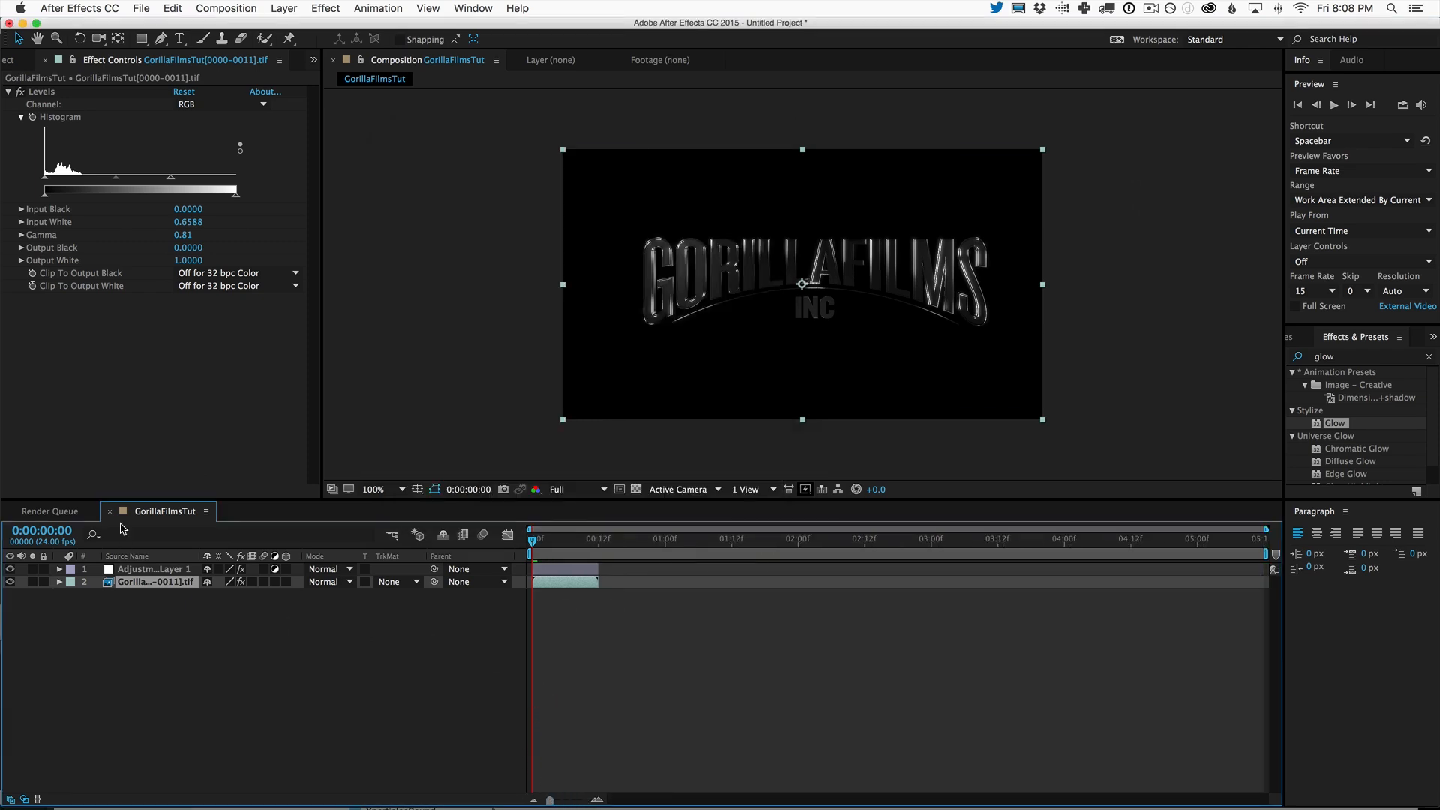
- Reload the GorillaFilmsTut TIFF sequence footage in the project
{"action": "left_click", "coordinate": [23, 62]}
{"action": "left_click_drag", "start_coordinate": [135, 24], "coordinate": [148, 20]}
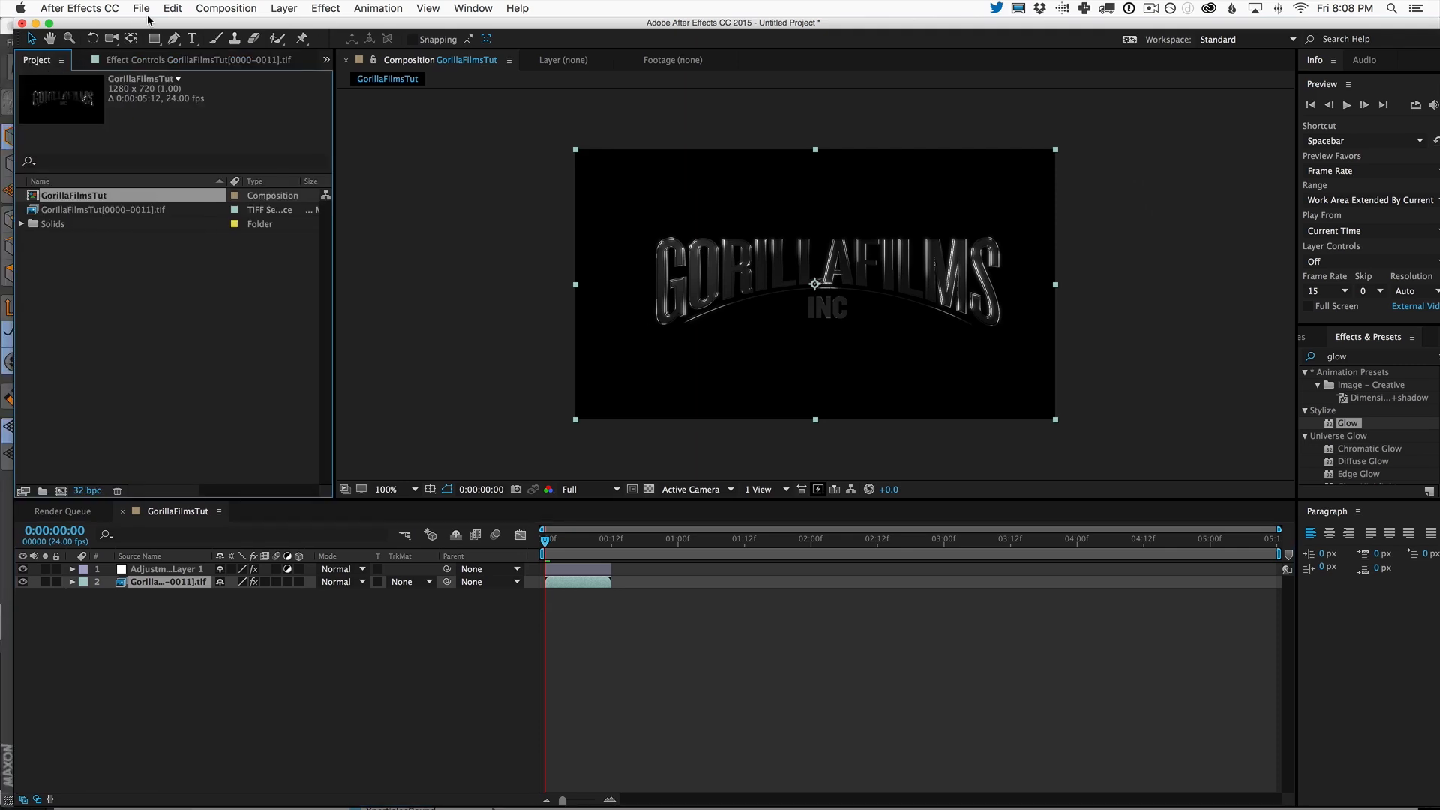
{"action": "left_click", "coordinate": [84, 210]}
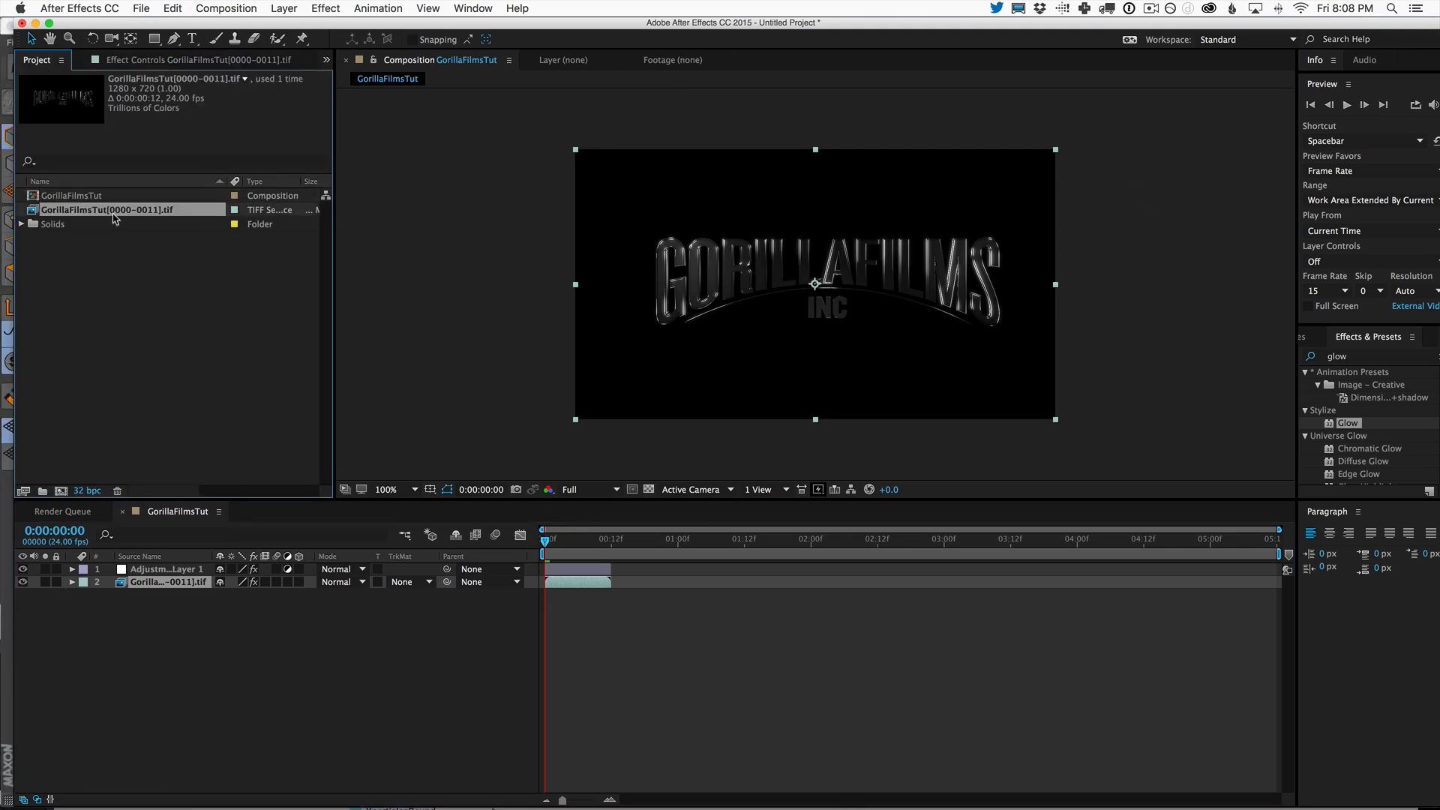
{"action": "right_click", "coordinate": [111, 213]}
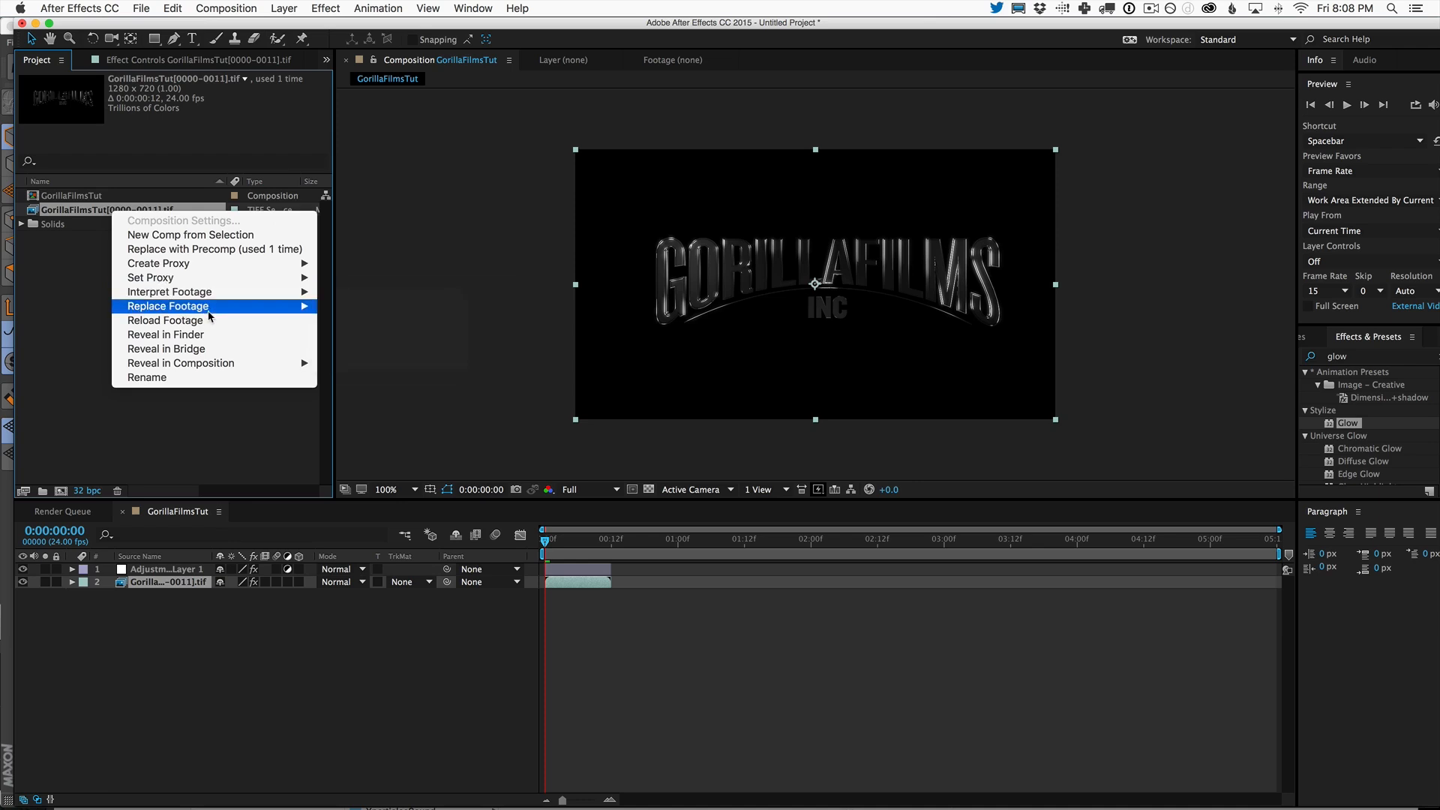
{"action": "left_click", "coordinate": [208, 321]}
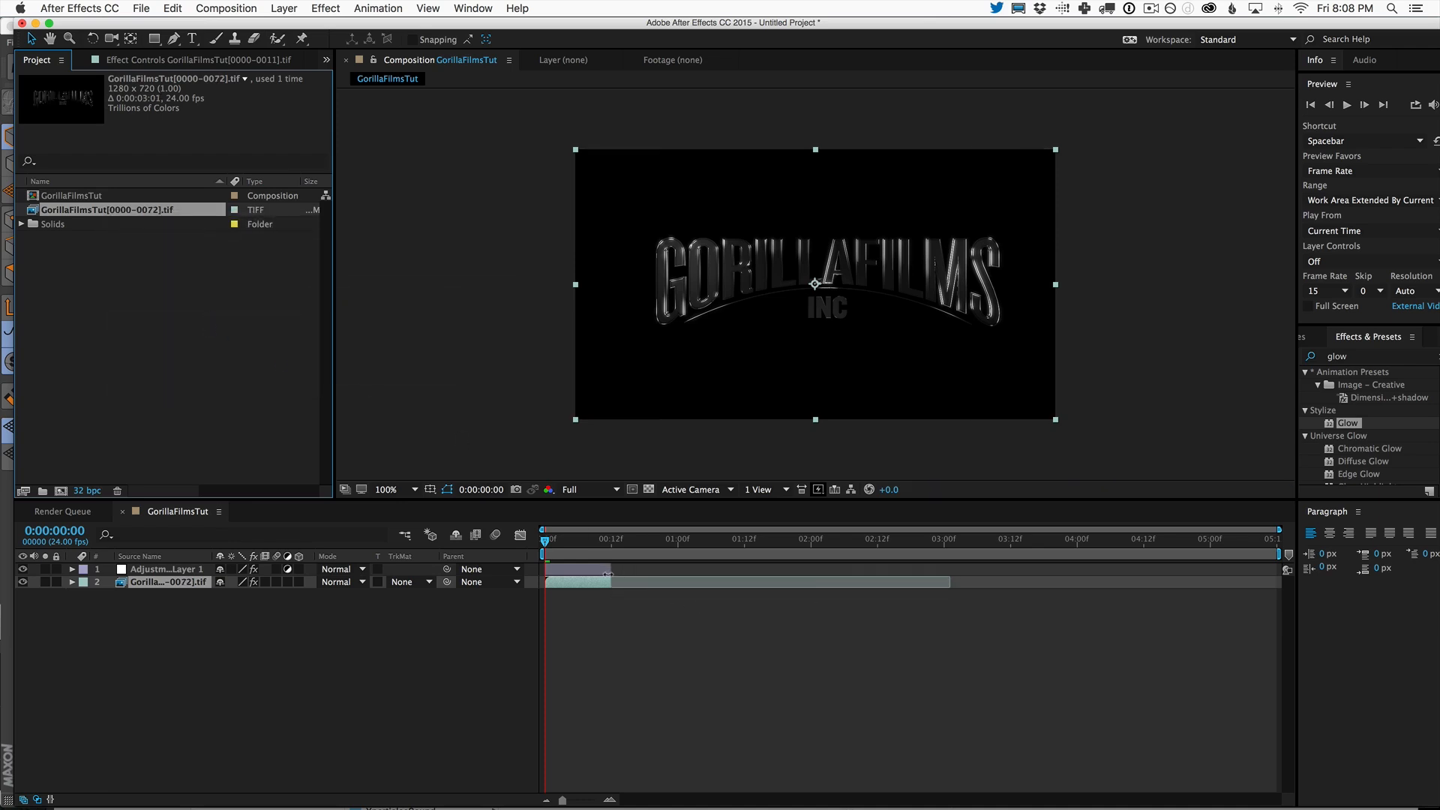
- Extend the logo footage and adjustment layers to the full length of the reloaded sequence, and inspect frames along the timeline
{"action": "left_click_drag", "start_coordinate": [610, 581], "coordinate": [1032, 604]}
{"action": "left_click_drag", "start_coordinate": [657, 539], "coordinate": [868, 561]}
{"action": "left_click_drag", "start_coordinate": [612, 566], "coordinate": [700, 541]}
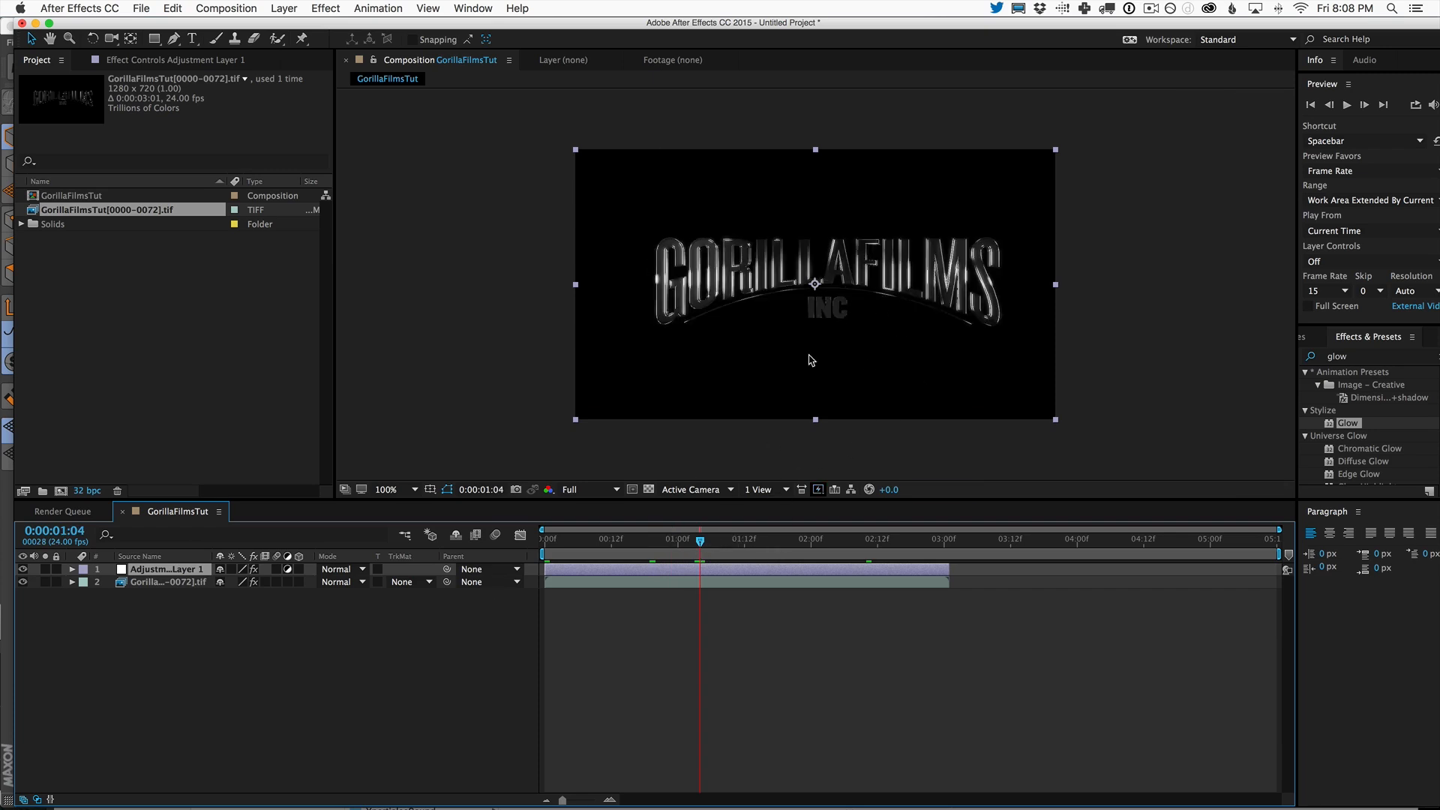
- Set the logo footage's Levels Input White to 0.8275 and Gamma to 0.94, and check other frames
{"action": "left_click", "coordinate": [159, 583]}
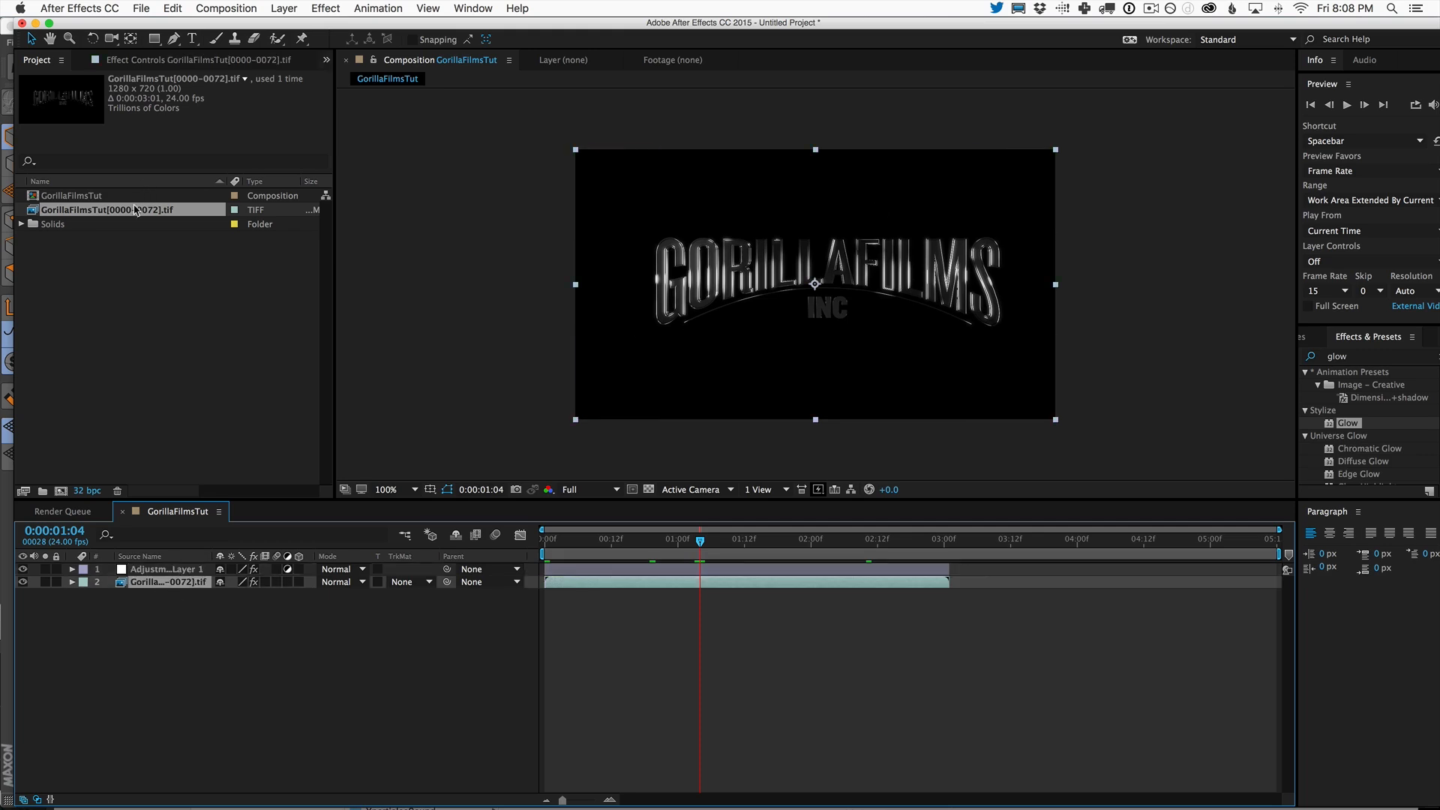
{"action": "left_click", "coordinate": [167, 60]}
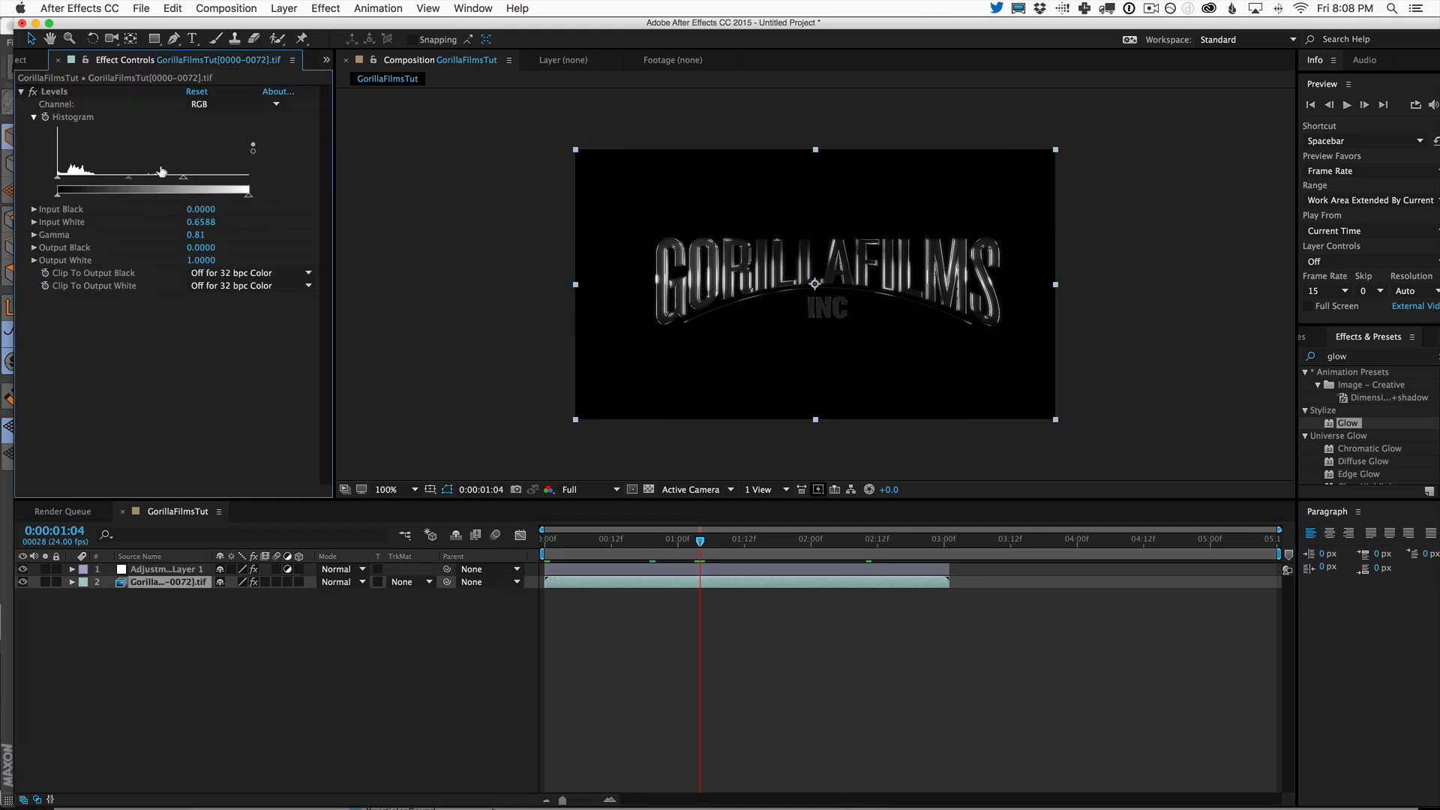
{"action": "left_click_drag", "start_coordinate": [183, 180], "coordinate": [219, 180]}
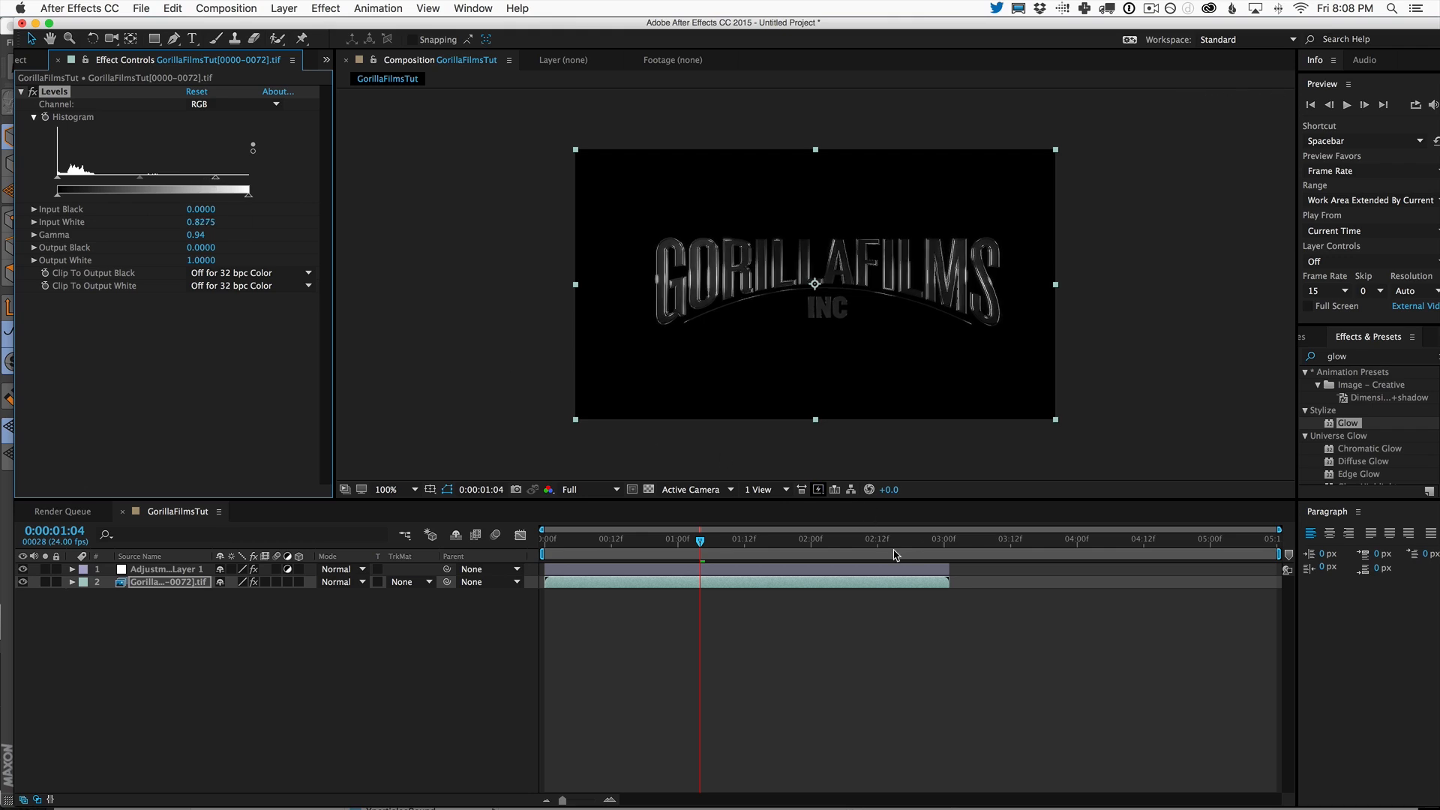
{"action": "left_click", "coordinate": [916, 540]}
{"action": "left_click", "coordinate": [667, 540]}
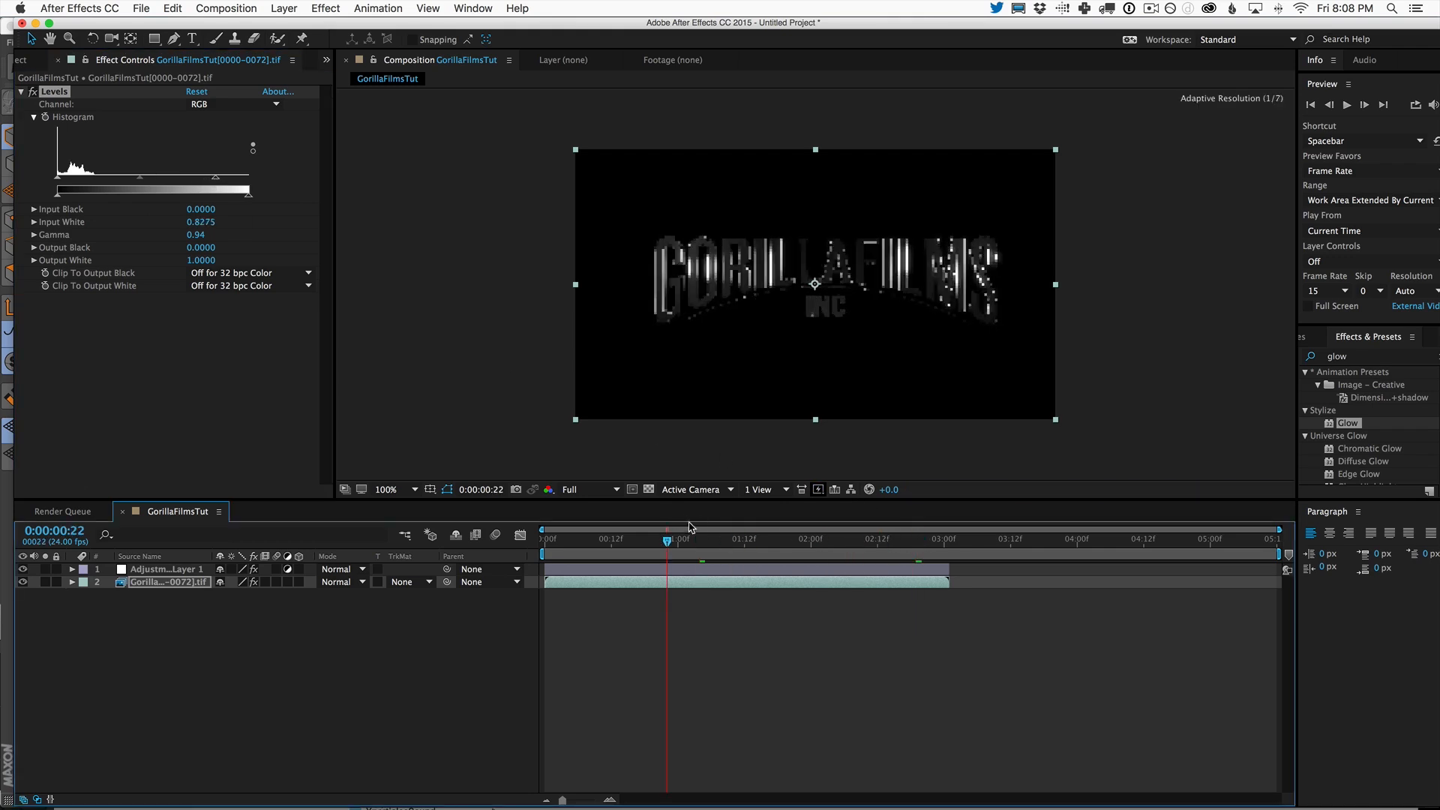
- Set the logo footage's Levels Gamma to 1.09, judging it at frame 0:00:02:09
{"action": "left_click_drag", "start_coordinate": [830, 544], "coordinate": [861, 537]}
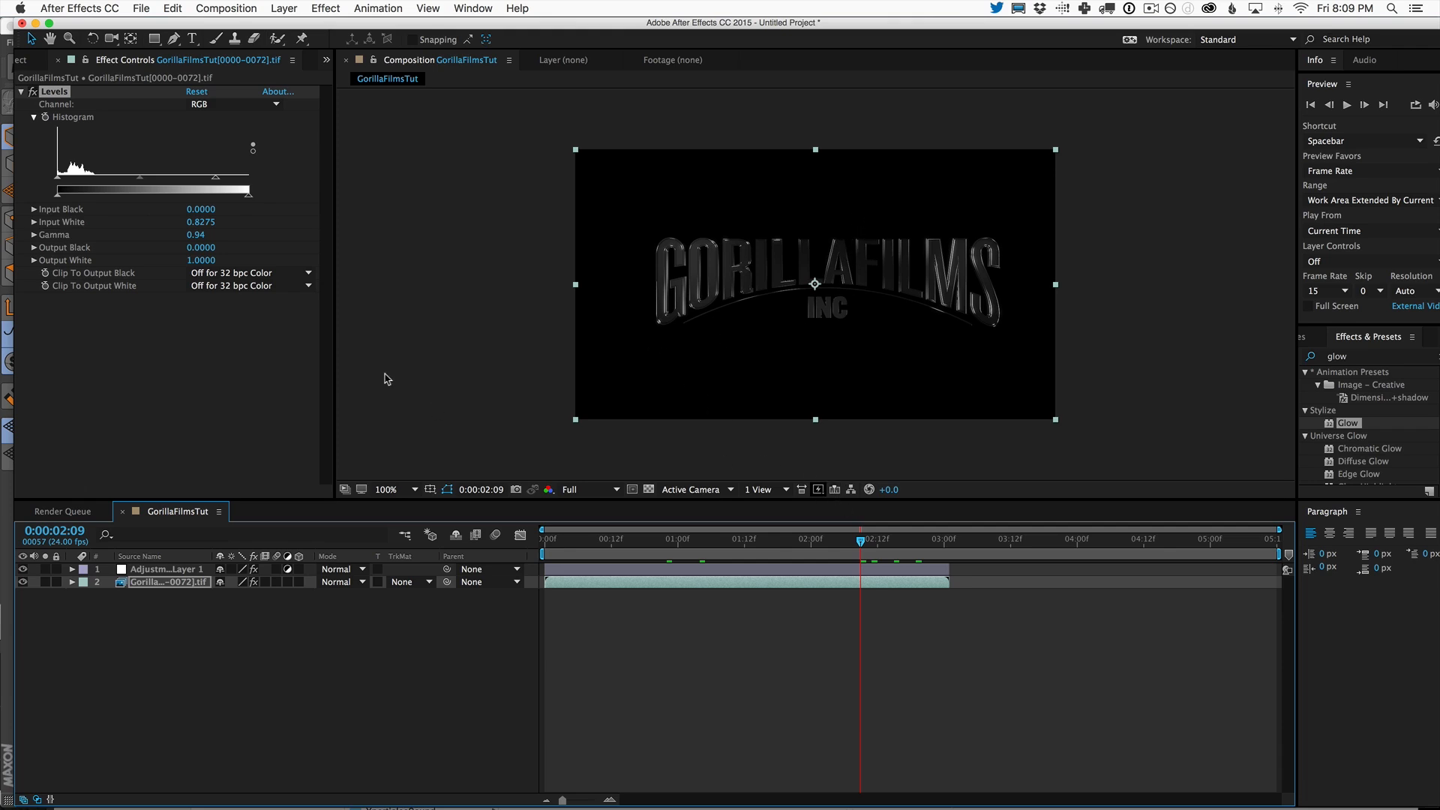
{"action": "left_click_drag", "start_coordinate": [137, 174], "coordinate": [127, 176]}
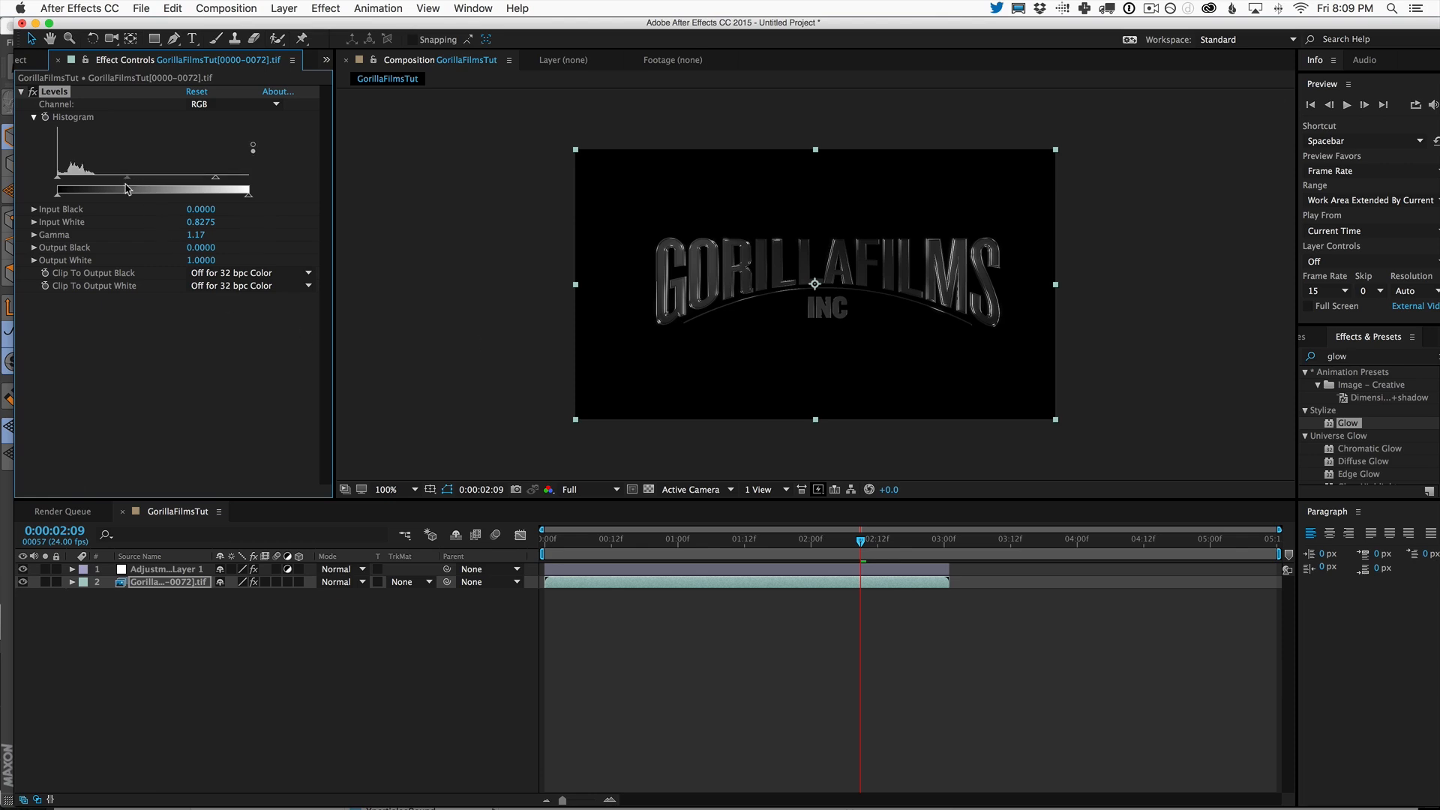
{"action": "left_click_drag", "start_coordinate": [125, 179], "coordinate": [131, 177]}
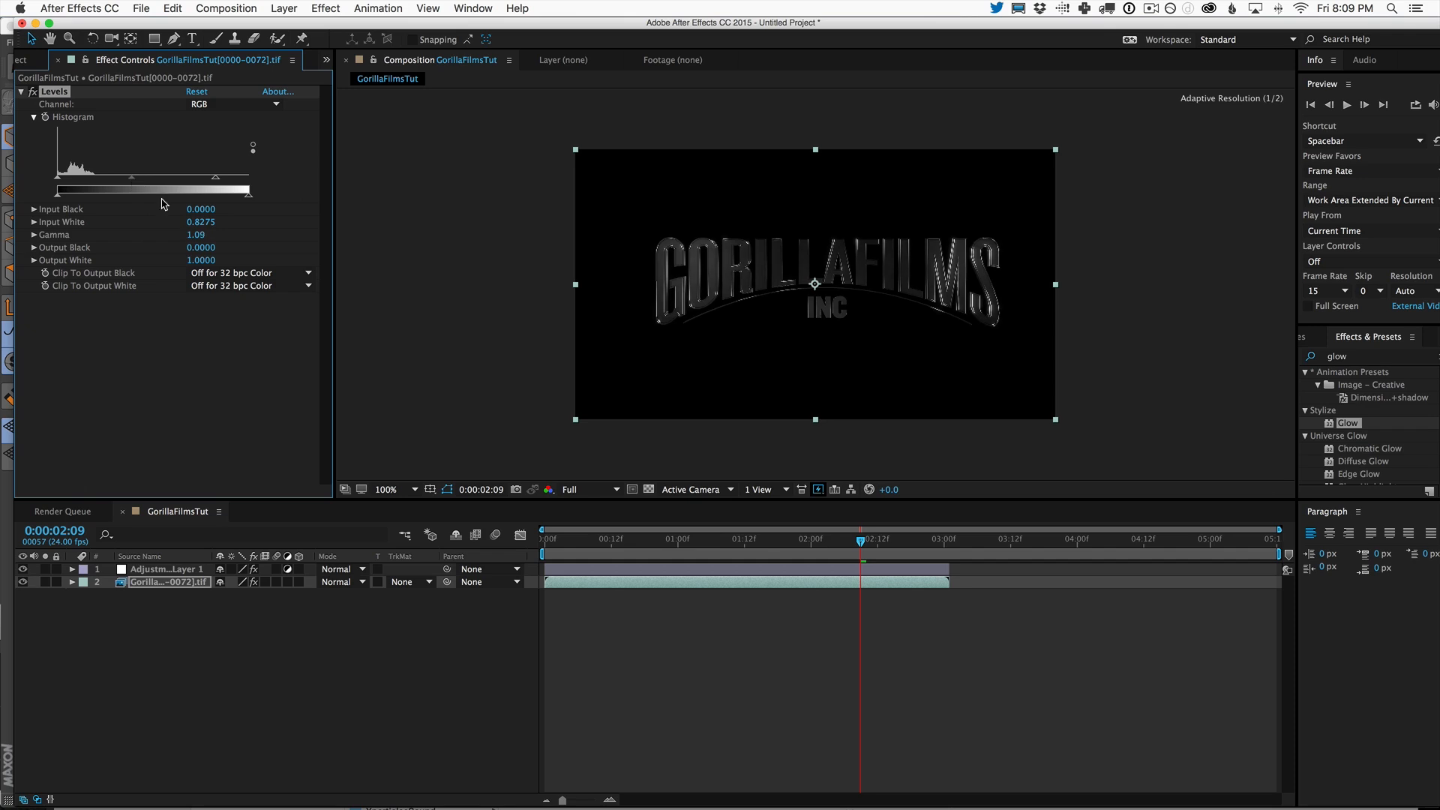
{"action": "left_click", "coordinate": [200, 712]}
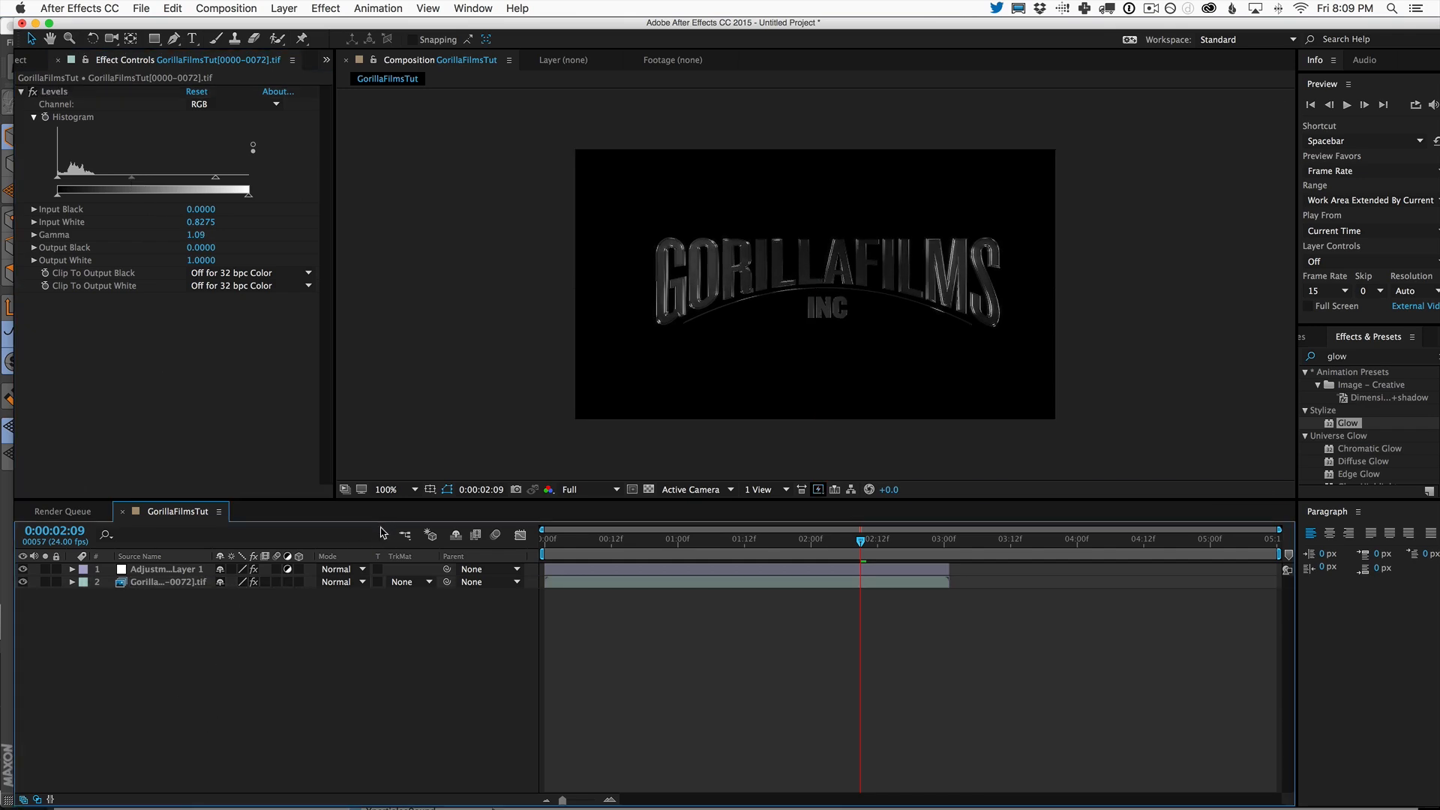
{"action": "left_click", "coordinate": [337, 570]}
- Switch to Chrome to replay the Lucasfilm logo at about 0:36 in the Rogue One trailer, and return to After Effects
{"action": "key", "text": "super+Tab"}
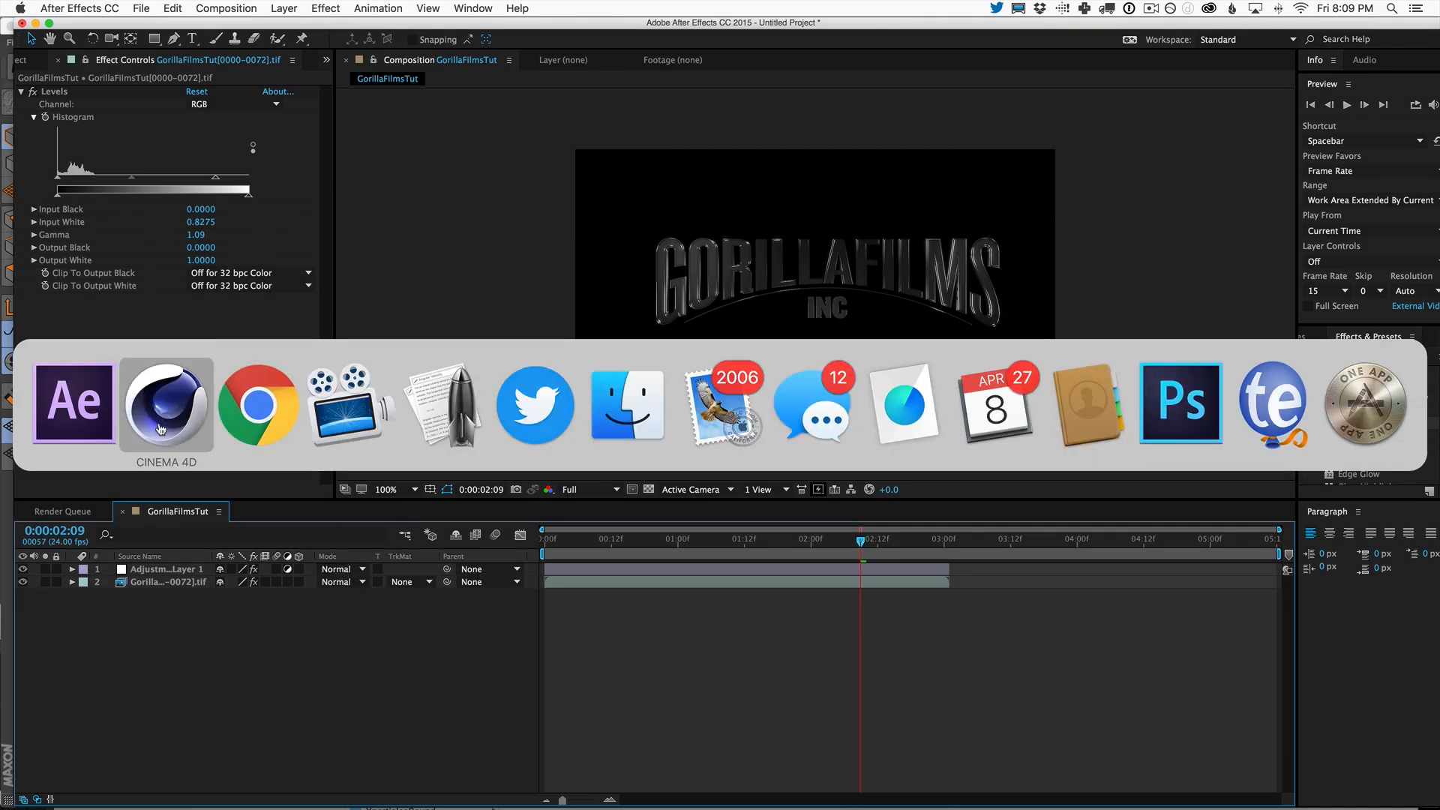
{"action": "left_click", "coordinate": [257, 405]}
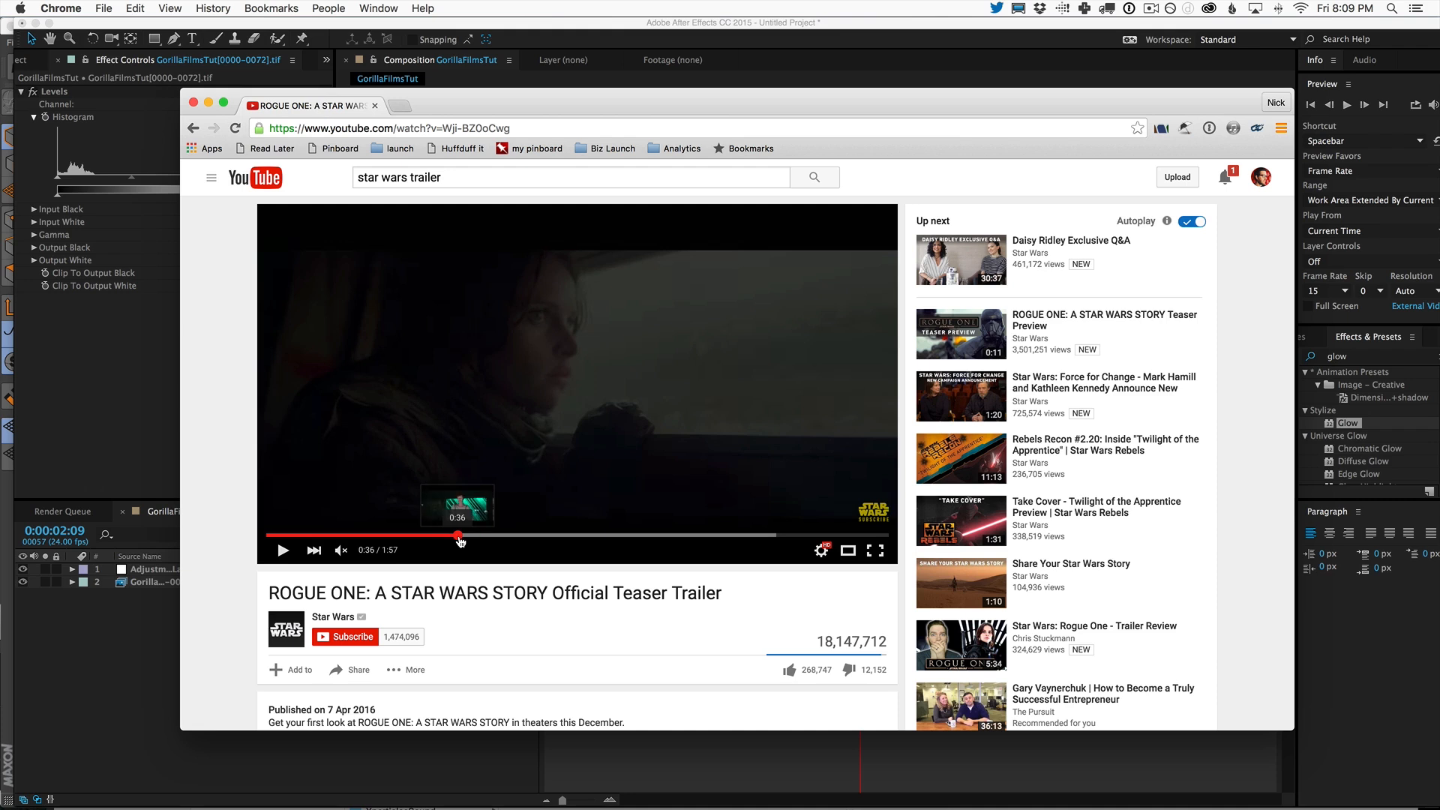
{"action": "left_click", "coordinate": [457, 535]}
{"action": "left_click", "coordinate": [282, 552]}
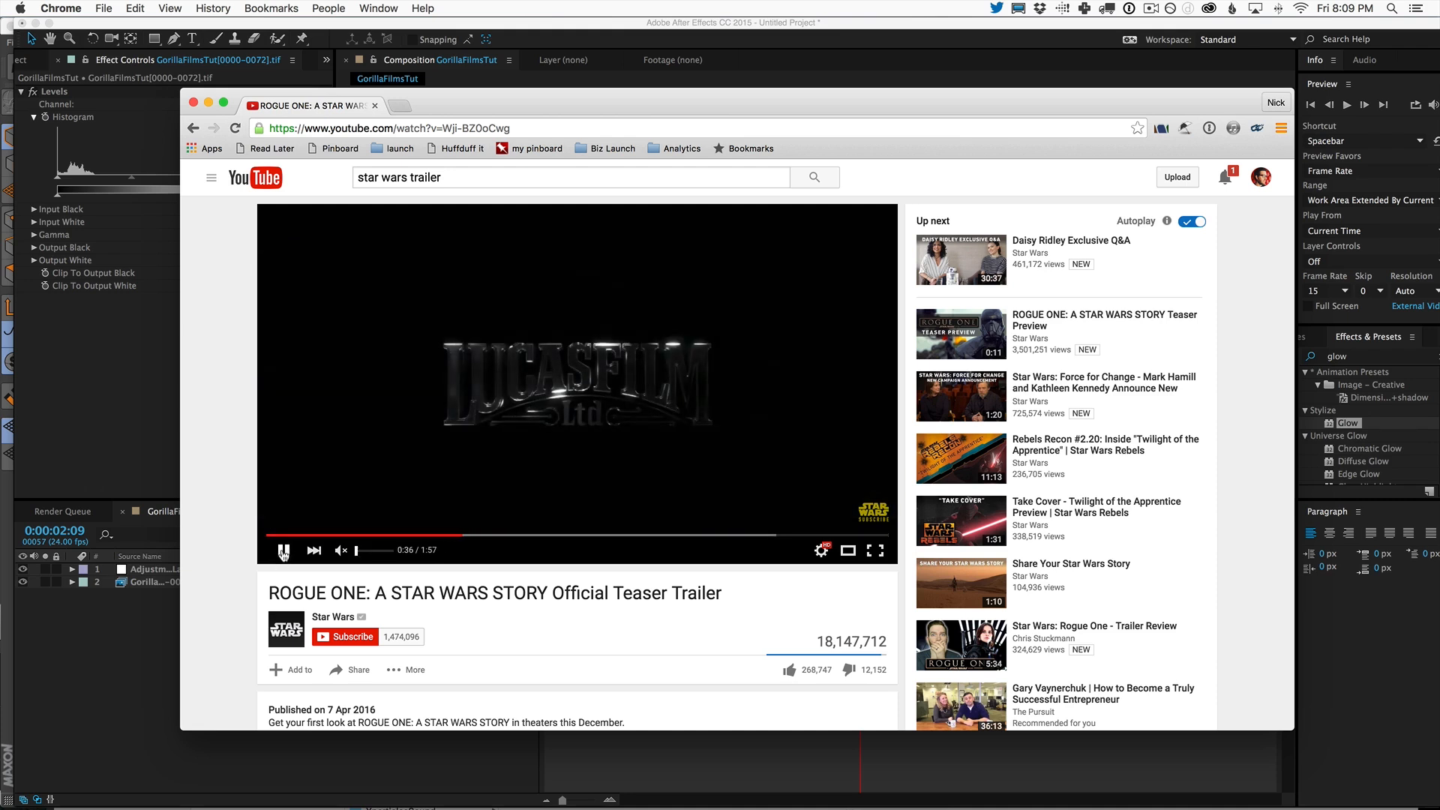
{"action": "left_click", "coordinate": [449, 535]}
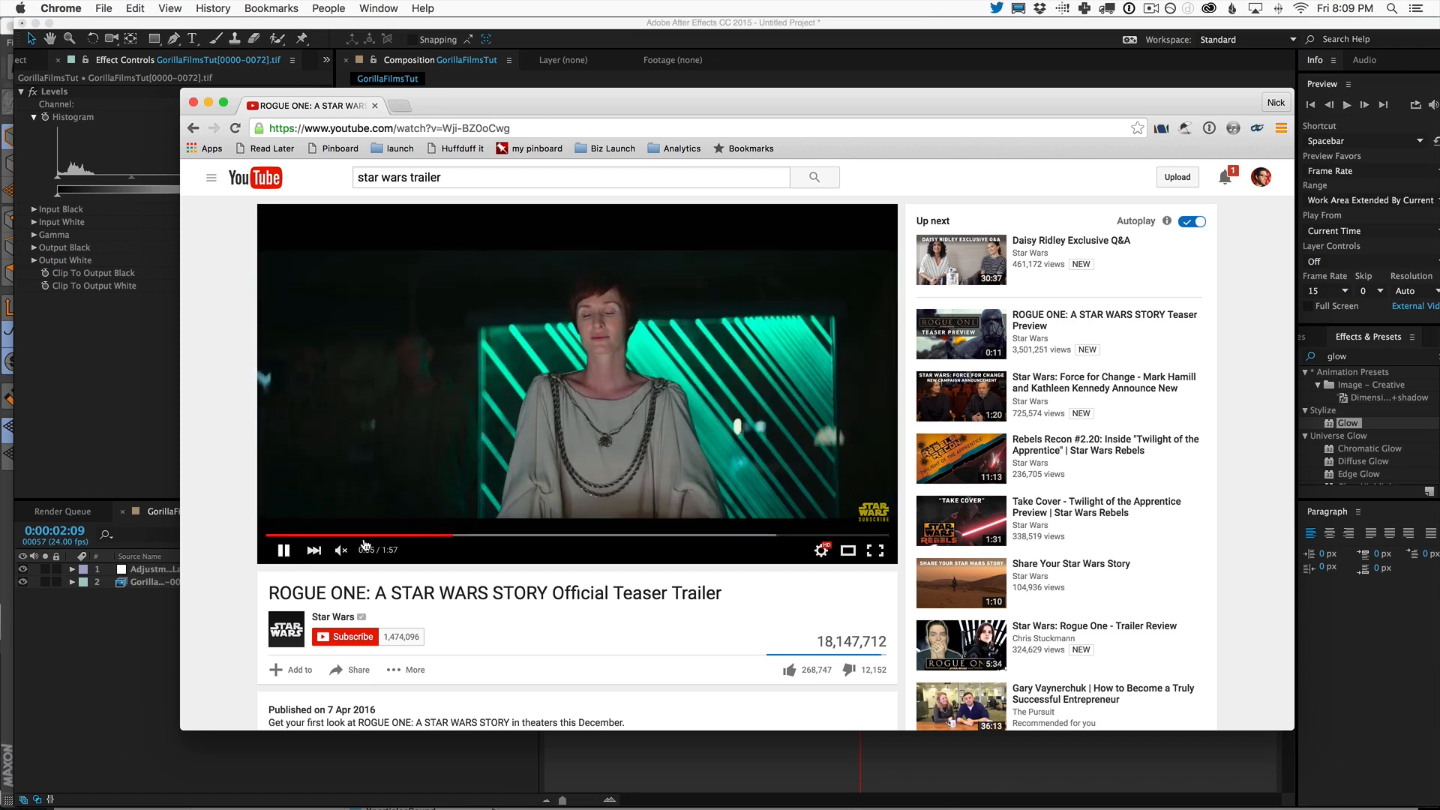
{"action": "left_click", "coordinate": [285, 552]}
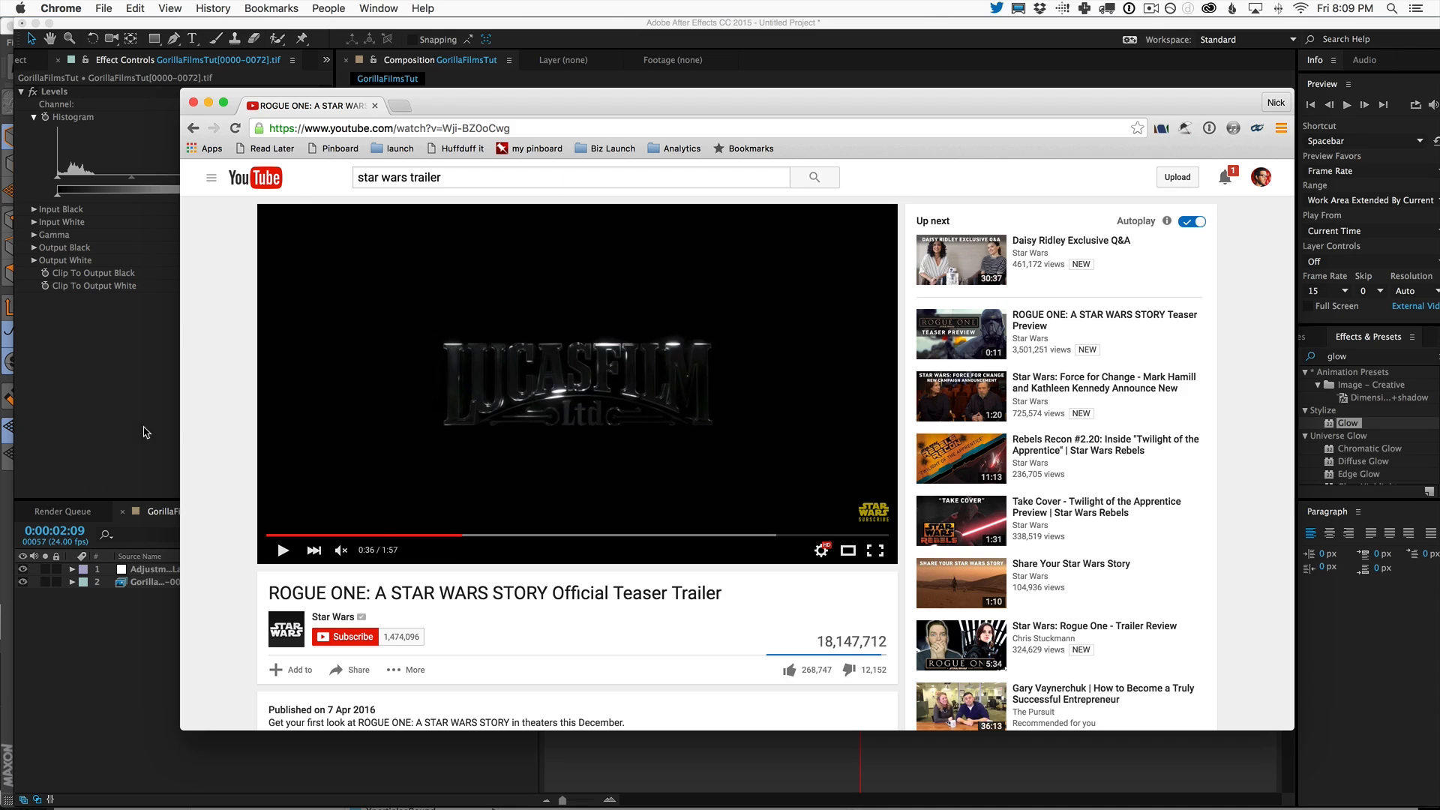
{"action": "left_click", "coordinate": [117, 700]}
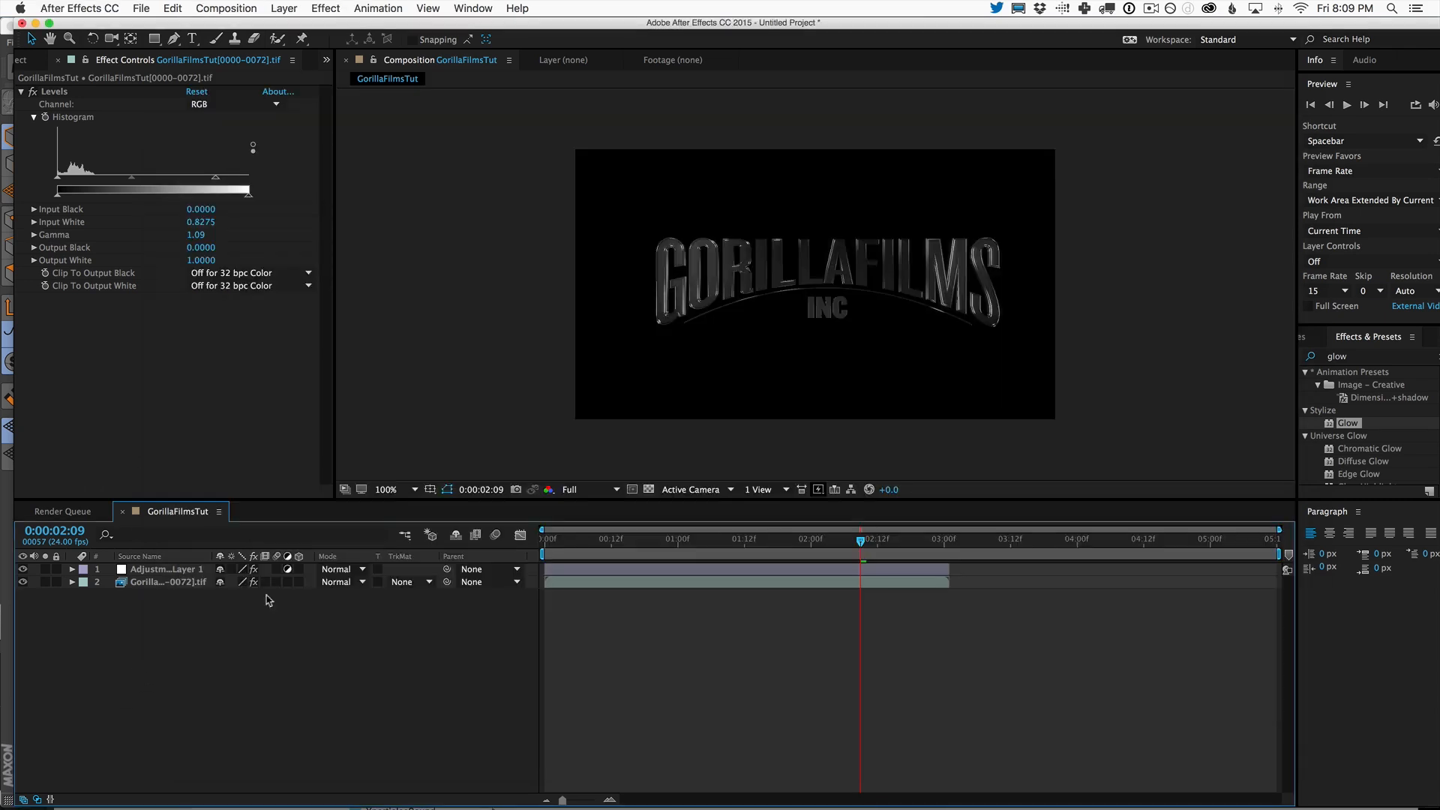
- Create a new adjustment layer directly above the logo footage and apply the Levels effect to it
{"action": "left_click", "coordinate": [159, 583]}
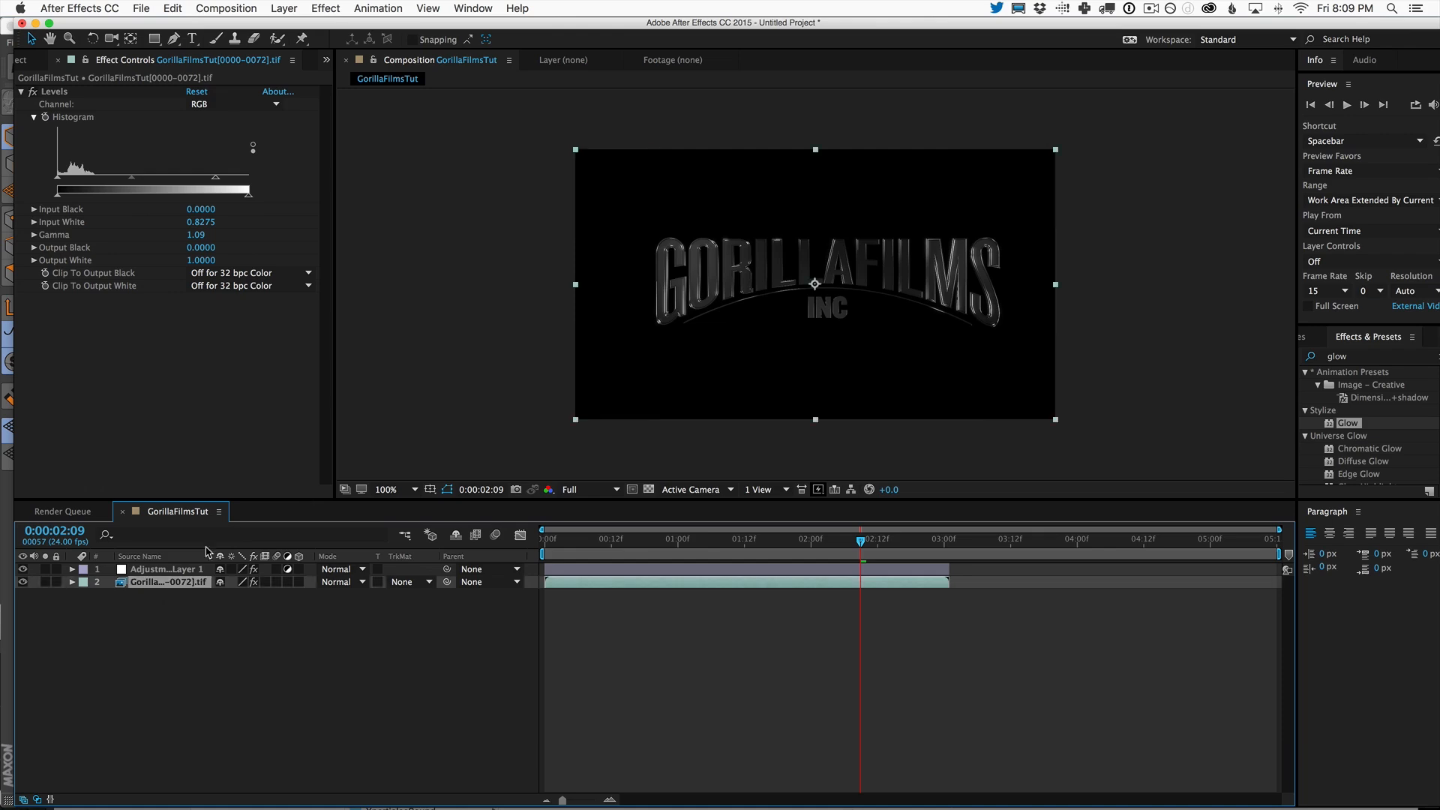
{"action": "left_click", "coordinate": [284, 8]}
{"action": "mouse_move", "coordinate": [307, 27]}
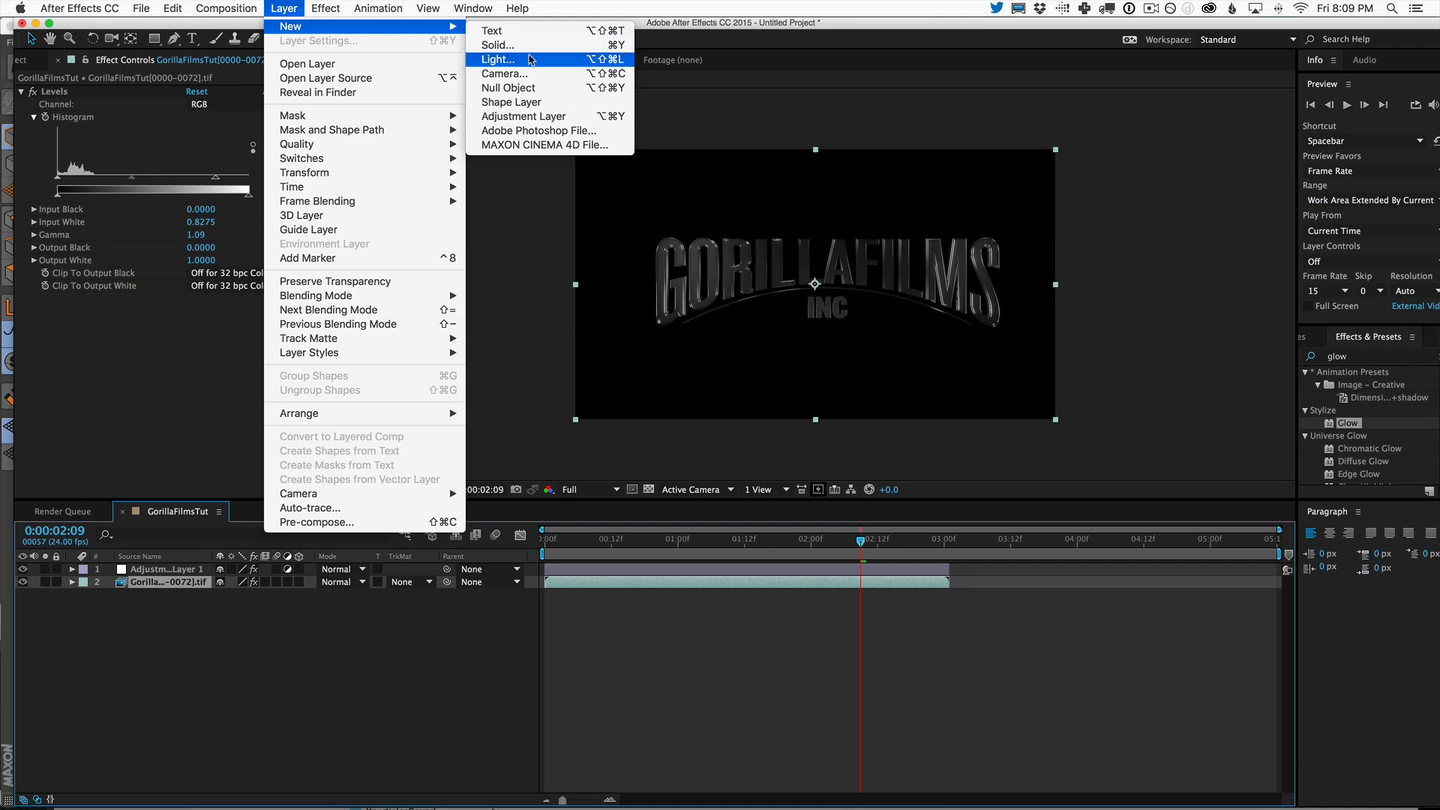
{"action": "left_click", "coordinate": [525, 116]}
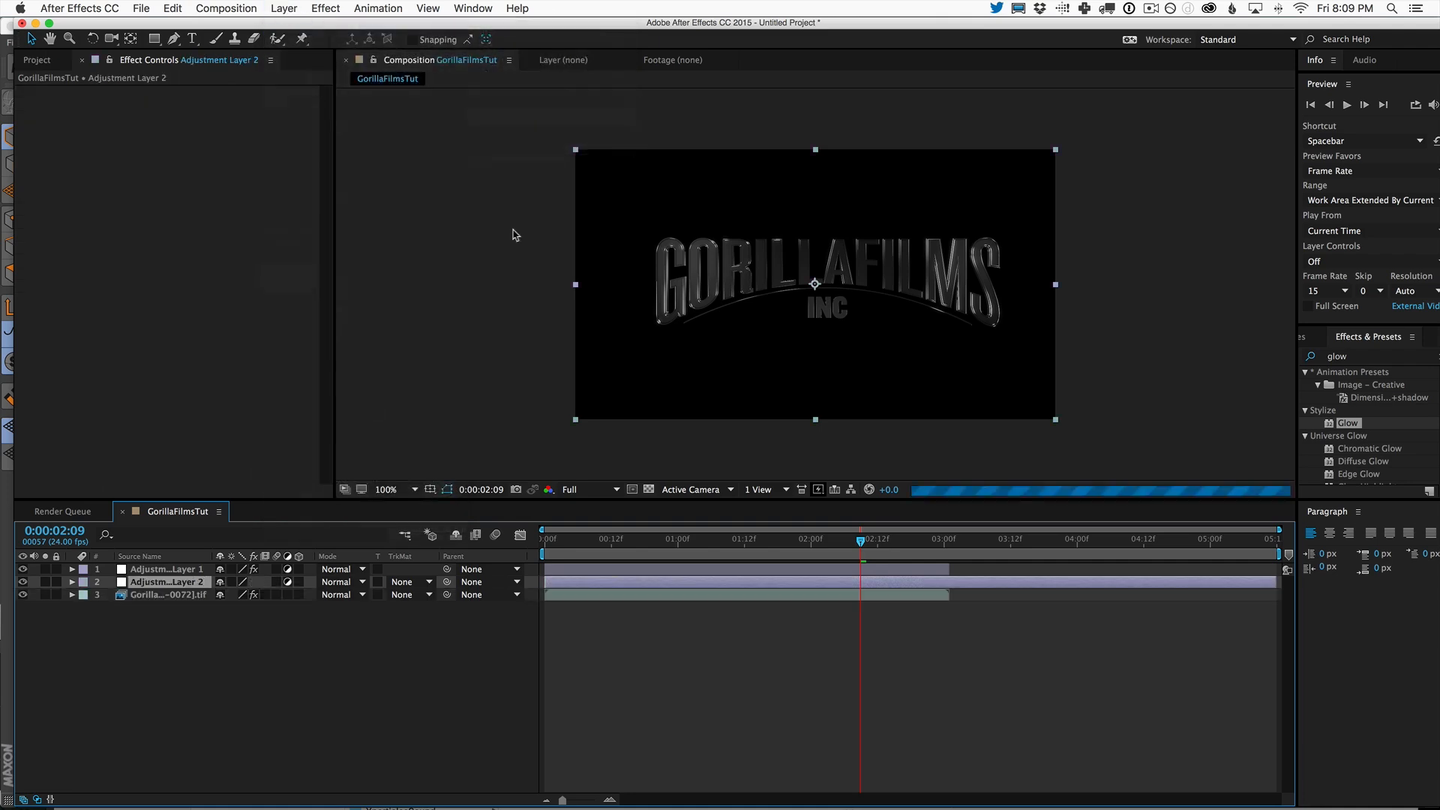
{"action": "double_click", "coordinate": [1375, 356]}
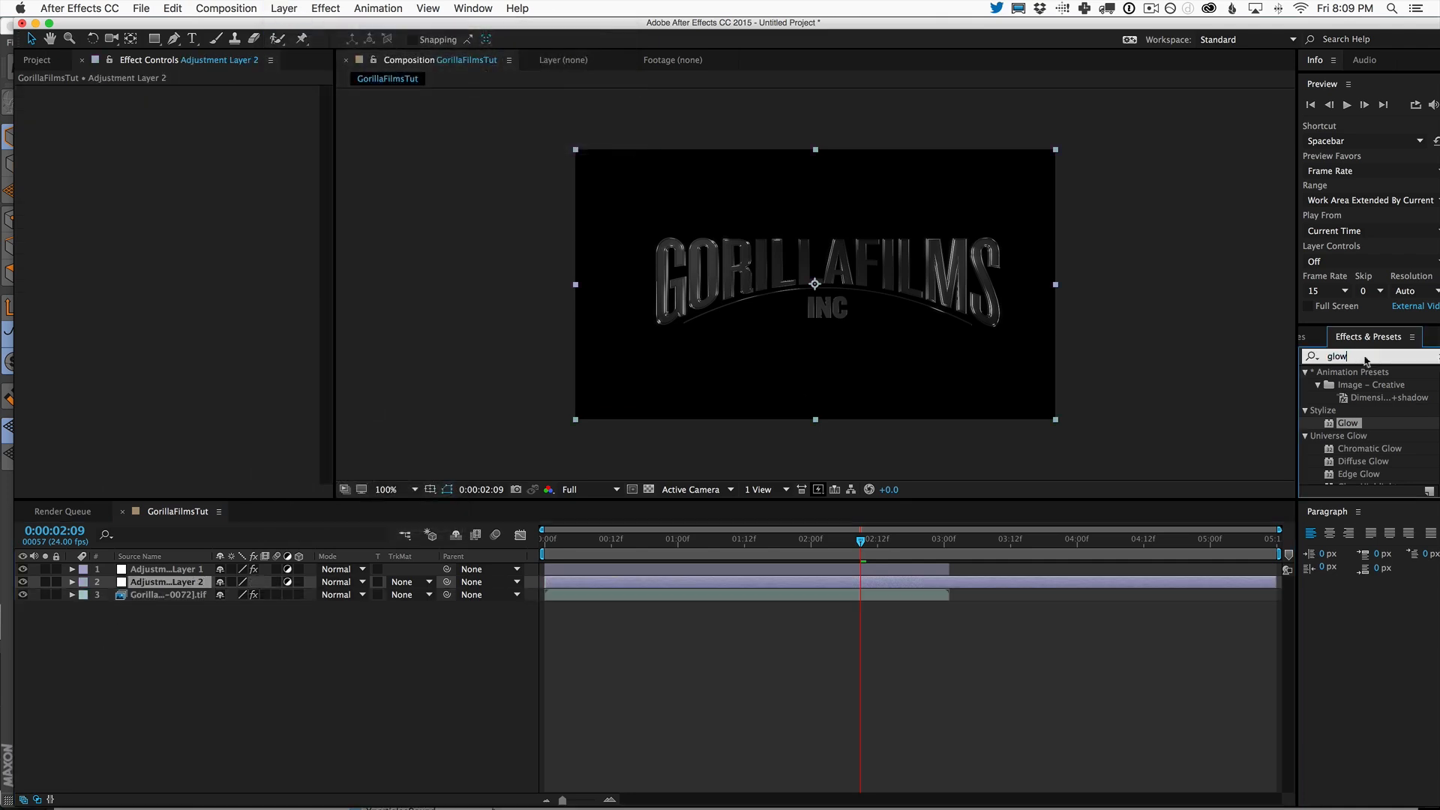
{"action": "type", "text": "levels"}
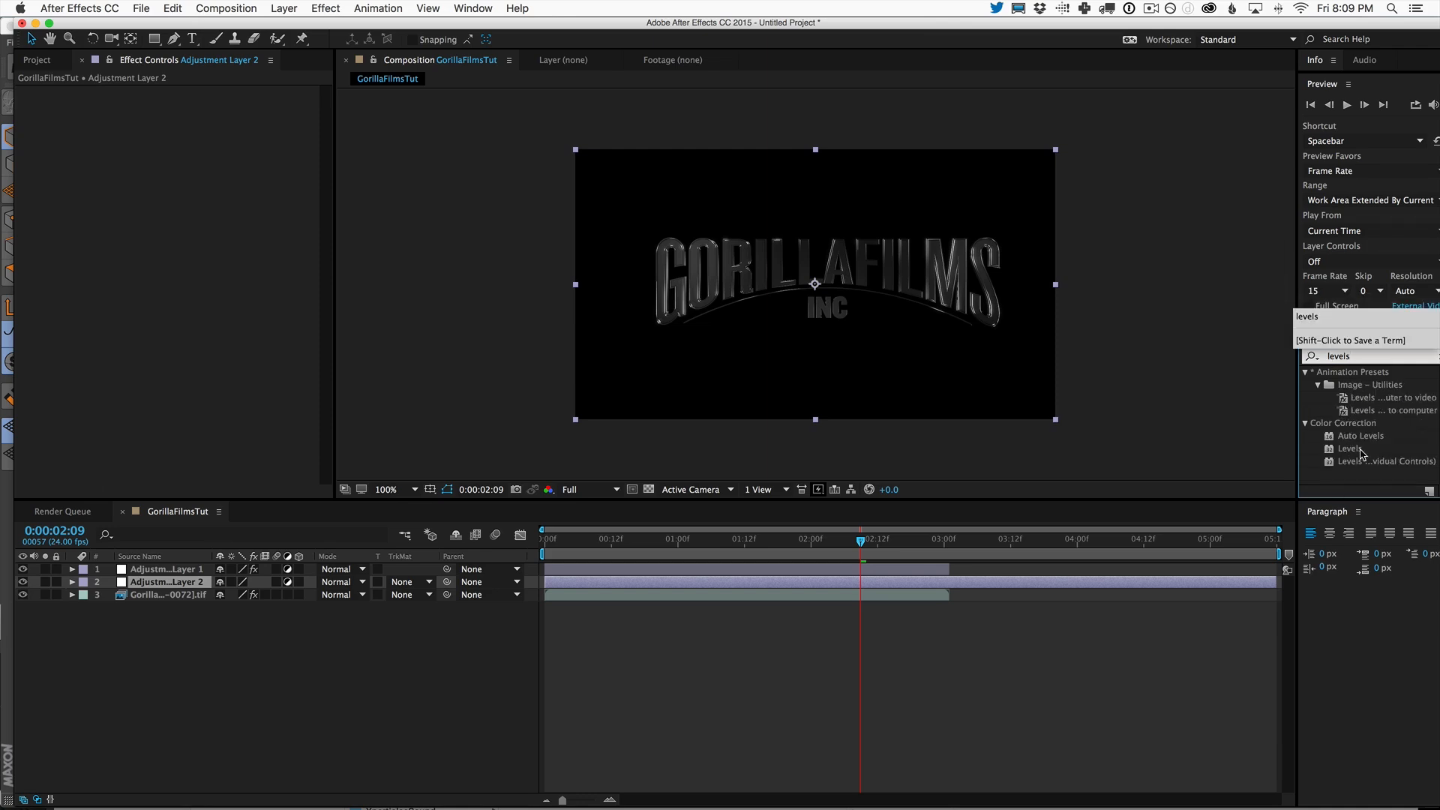
{"action": "left_click_drag", "start_coordinate": [1361, 450], "coordinate": [728, 293]}
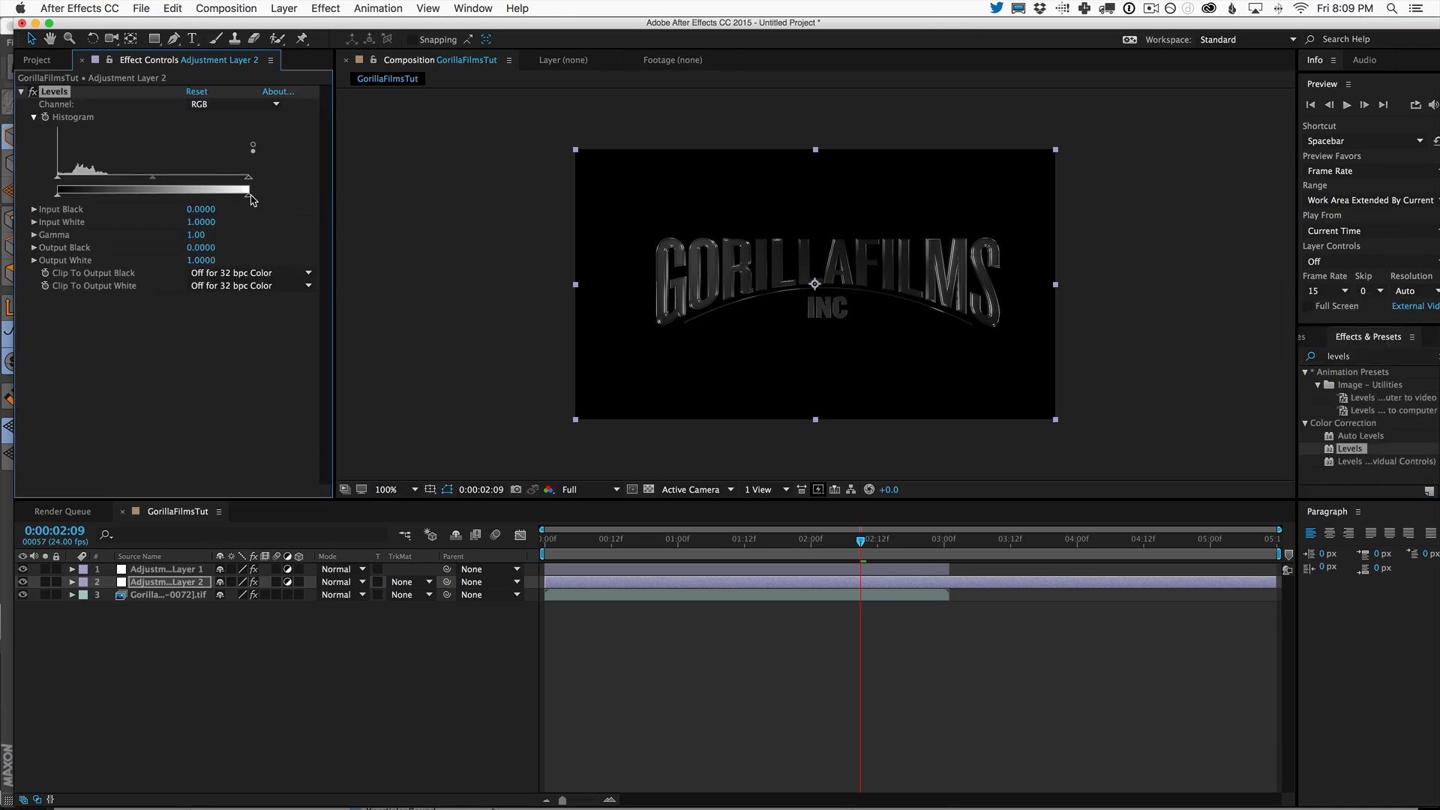
- Try darkening the logo through the new adjustment layer's Levels Gamma and Output White, and undo these trial changes
{"action": "left_click_drag", "start_coordinate": [251, 197], "coordinate": [211, 181]}
{"action": "left_click_drag", "start_coordinate": [112, 197], "coordinate": [138, 198]}
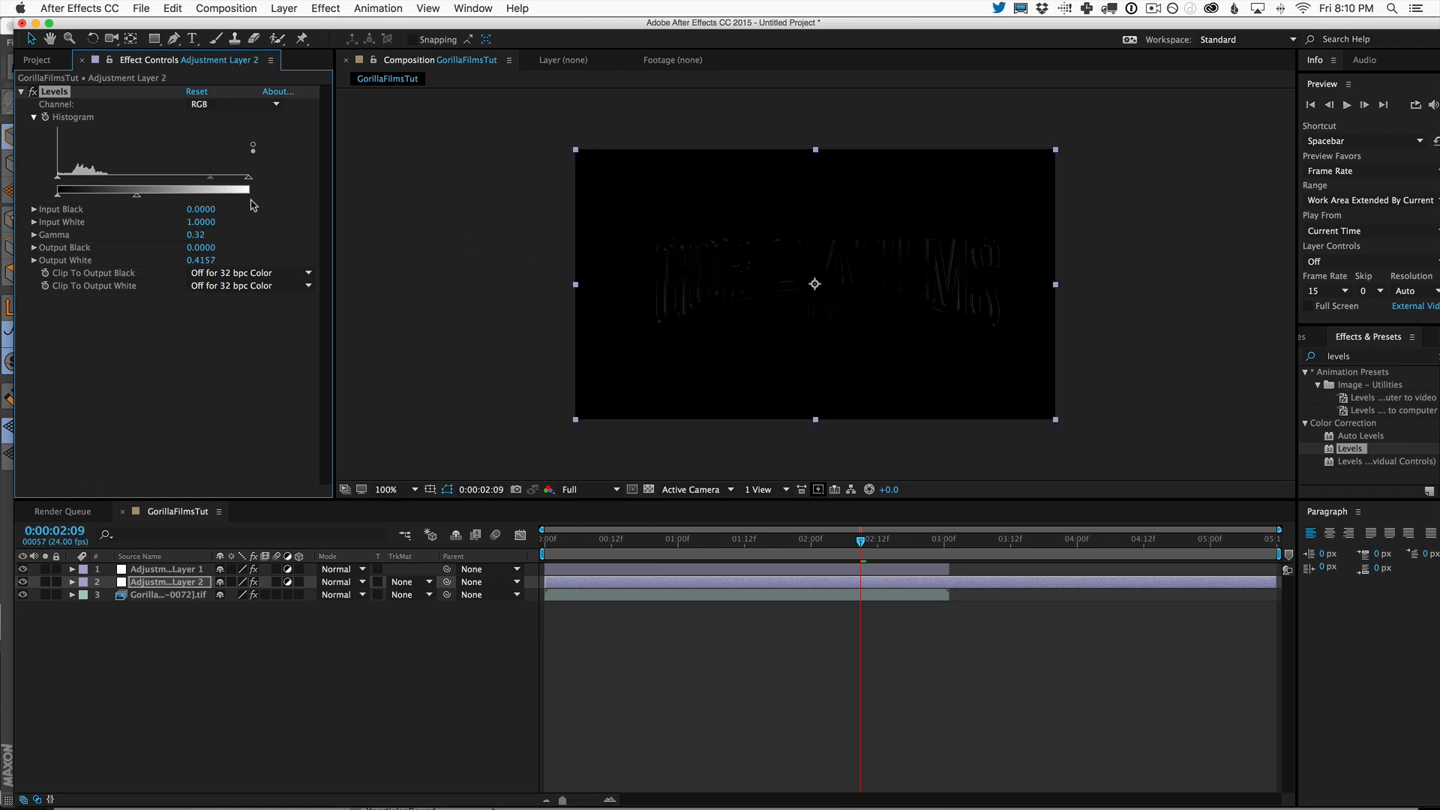
{"action": "left_click_drag", "start_coordinate": [211, 181], "coordinate": [183, 201]}
{"action": "left_click_drag", "start_coordinate": [188, 196], "coordinate": [147, 176]}
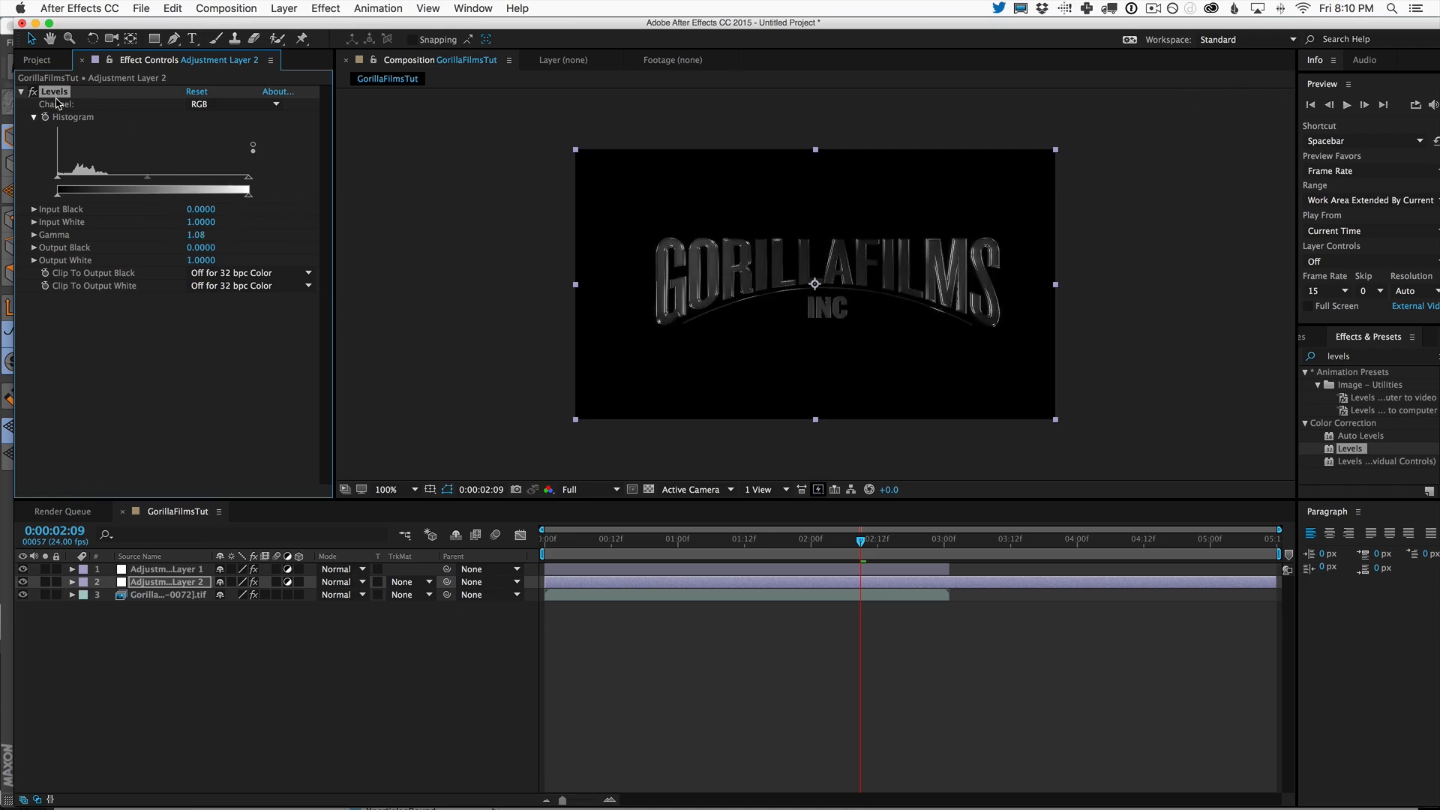
{"action": "key", "text": "super+z"}
{"action": "key", "text": "super+z"}
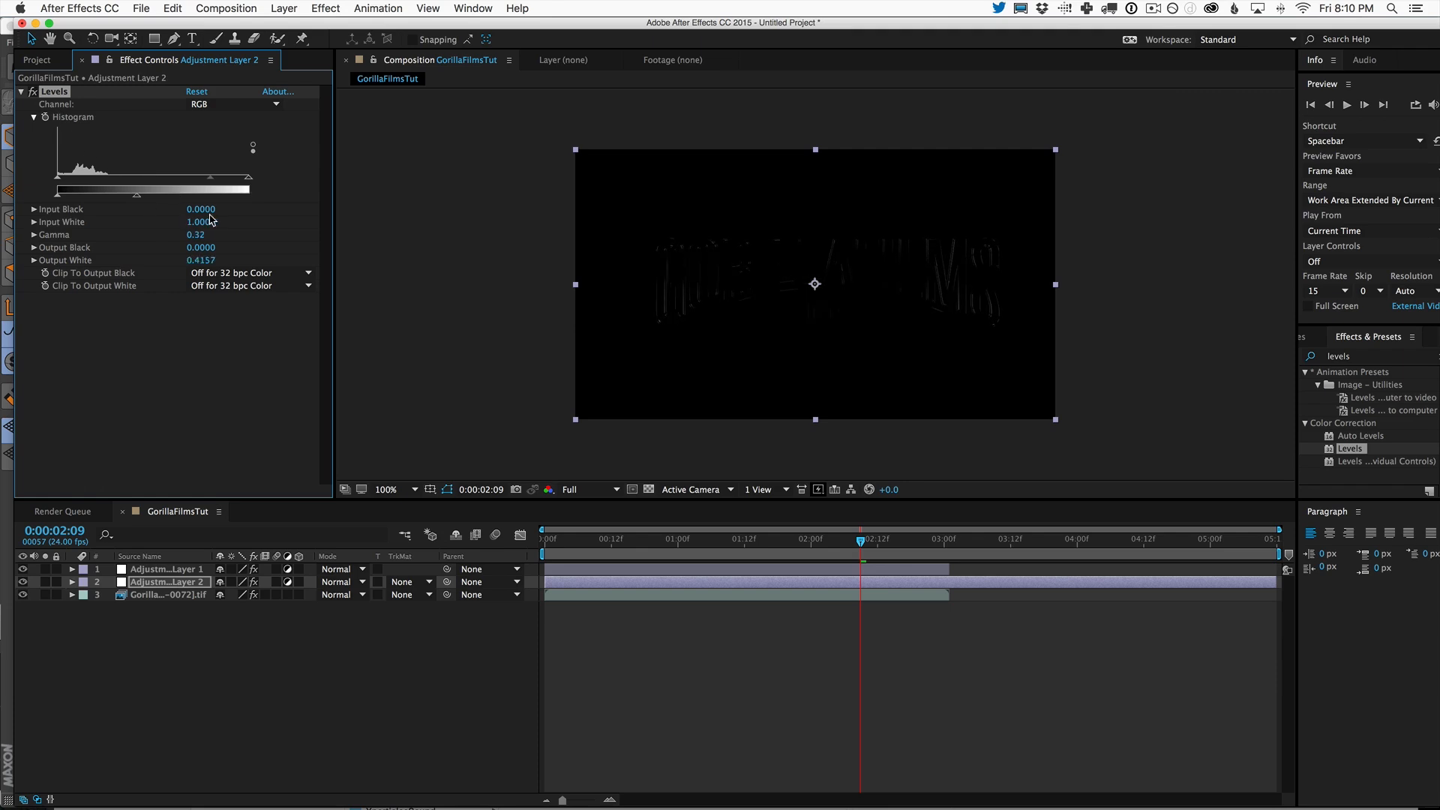
{"action": "key", "text": "super+z"}
{"action": "key", "text": "super+z"}
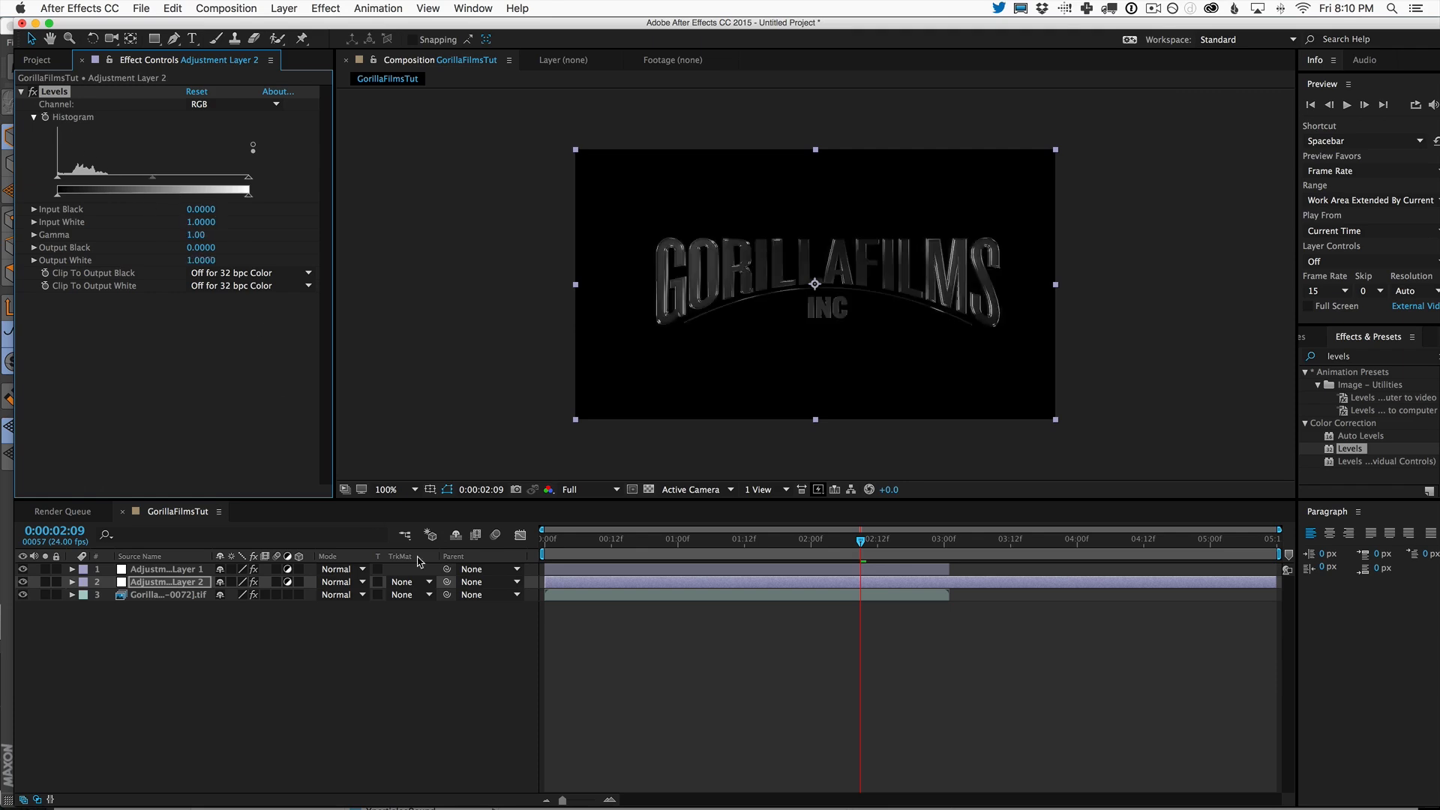
- Add a Levels Histogram keyframe to Adjustment Layer 2 and place it at 0:00:01:00
{"action": "left_click", "coordinate": [156, 584]}
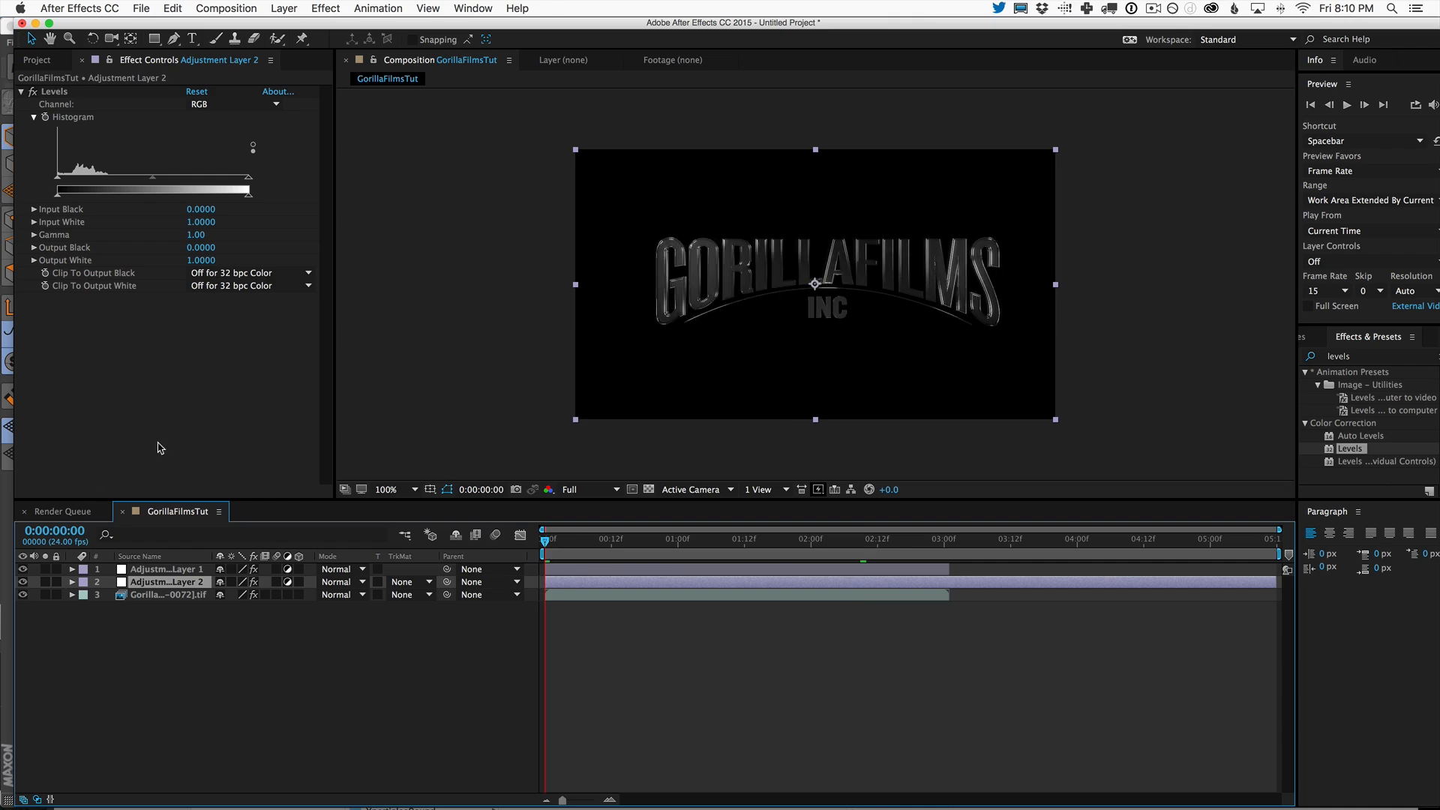
{"action": "left_click", "coordinate": [45, 117]}
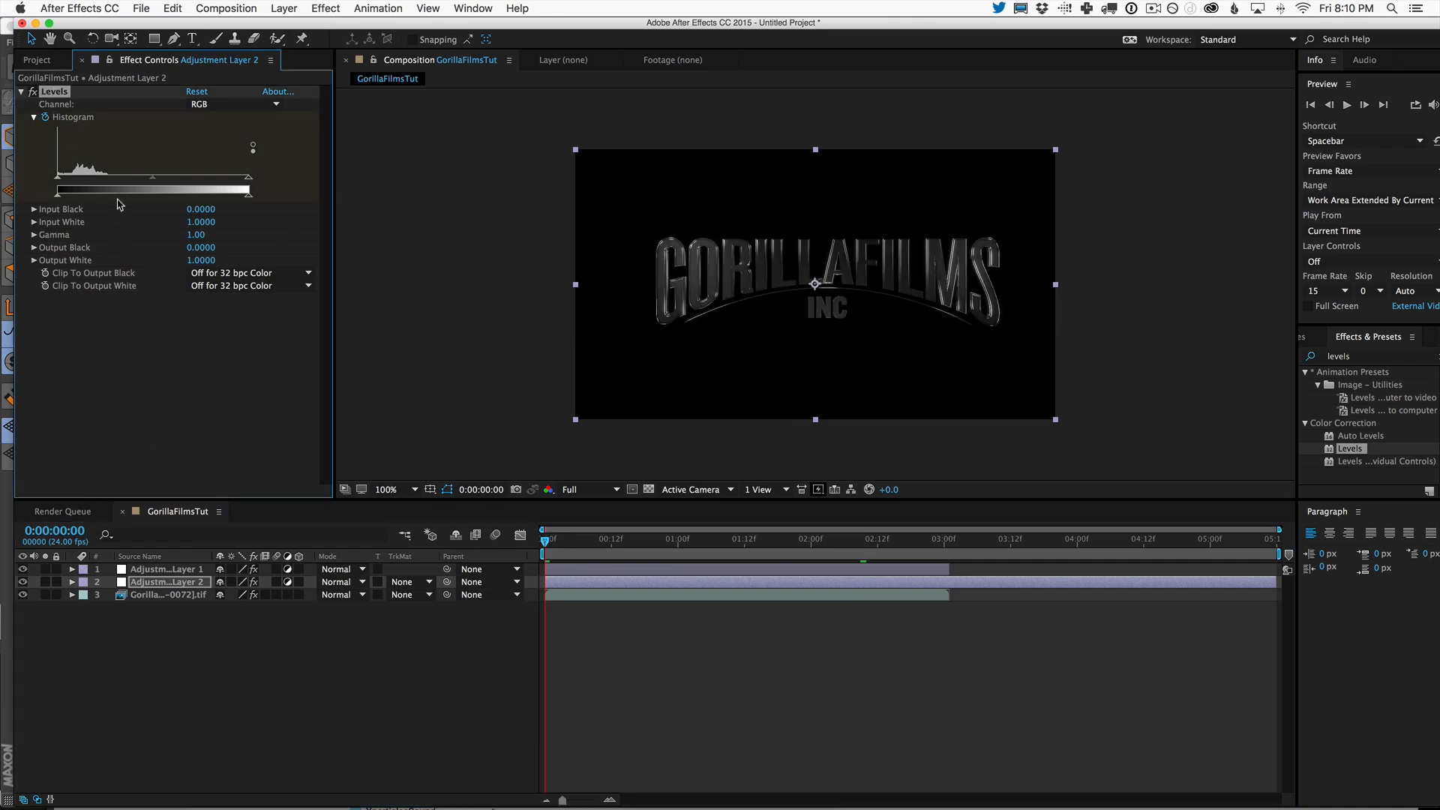
{"action": "key", "text": "u"}
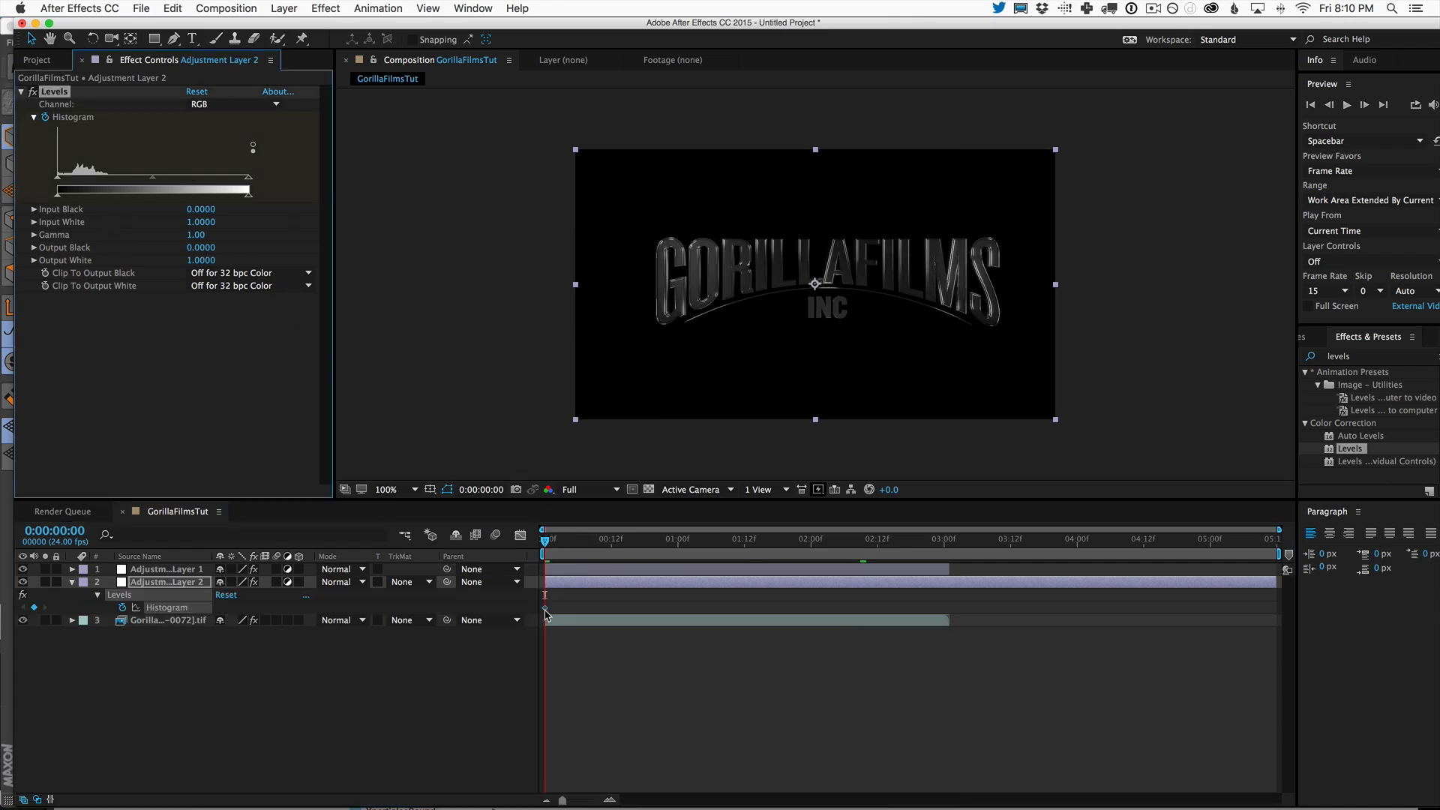
{"action": "left_click_drag", "start_coordinate": [545, 609], "coordinate": [679, 615]}
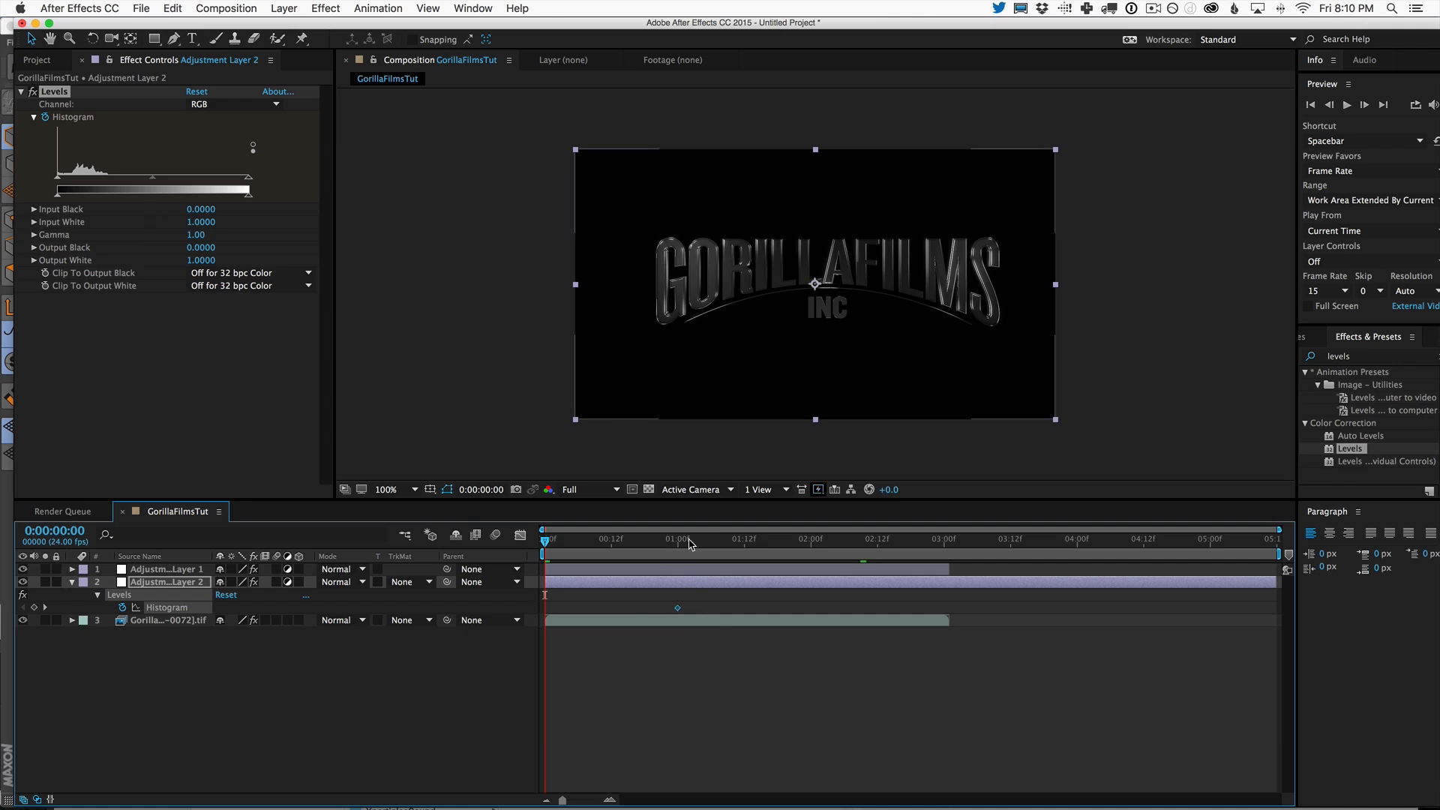
- Keyframe Adjustment Layer 2's Levels at 0:00:00:00 with Input White 0.8157, Gamma 0.62 and Output White 0.4510, and preview the fade-in
{"action": "left_click_drag", "start_coordinate": [684, 540], "coordinate": [545, 539]}
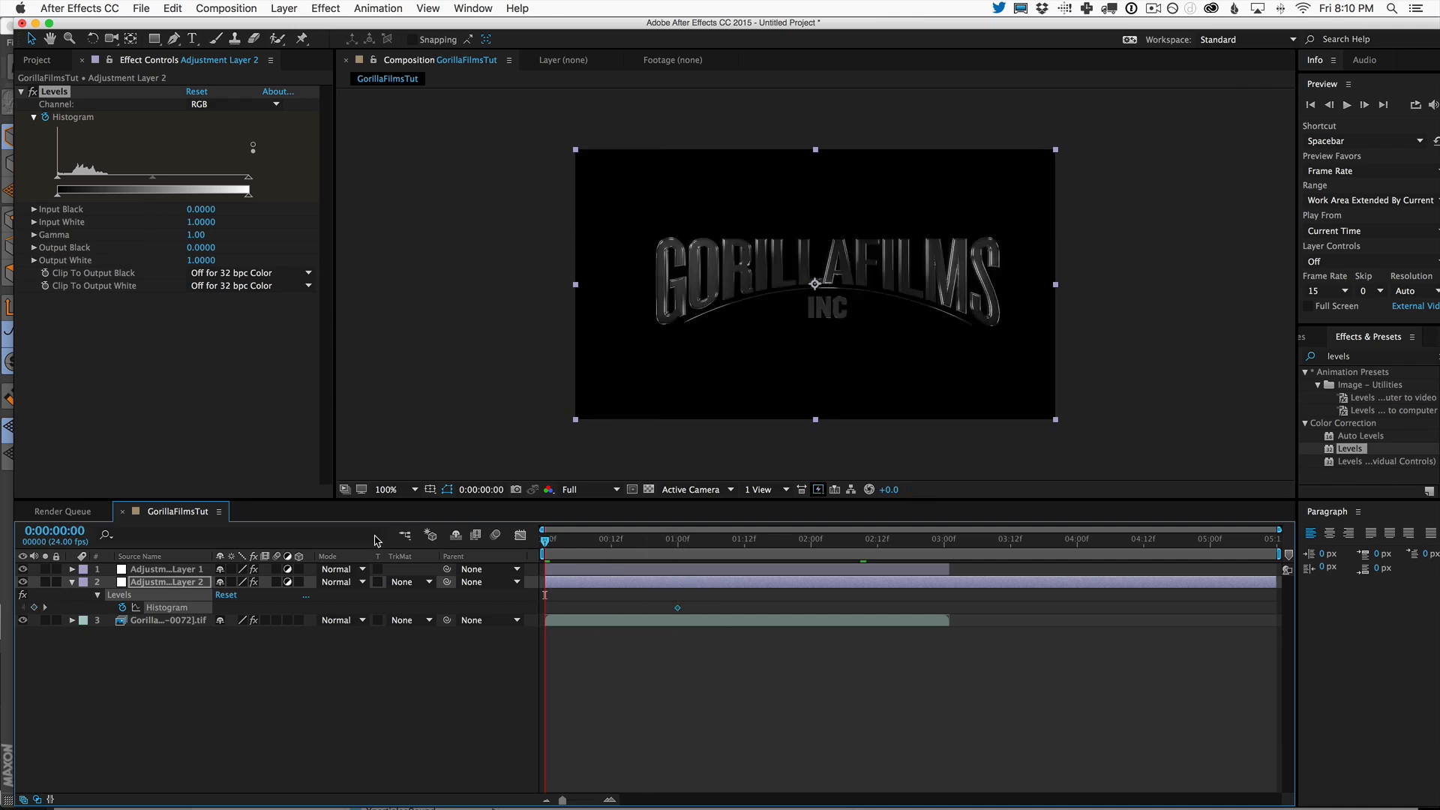
{"action": "mouse_move", "coordinate": [153, 180]}
{"action": "left_mouse_down"}
{"action": "mouse_move", "coordinate": [198, 186]}
{"action": "mouse_move", "coordinate": [179, 190]}
{"action": "left_mouse_up"}
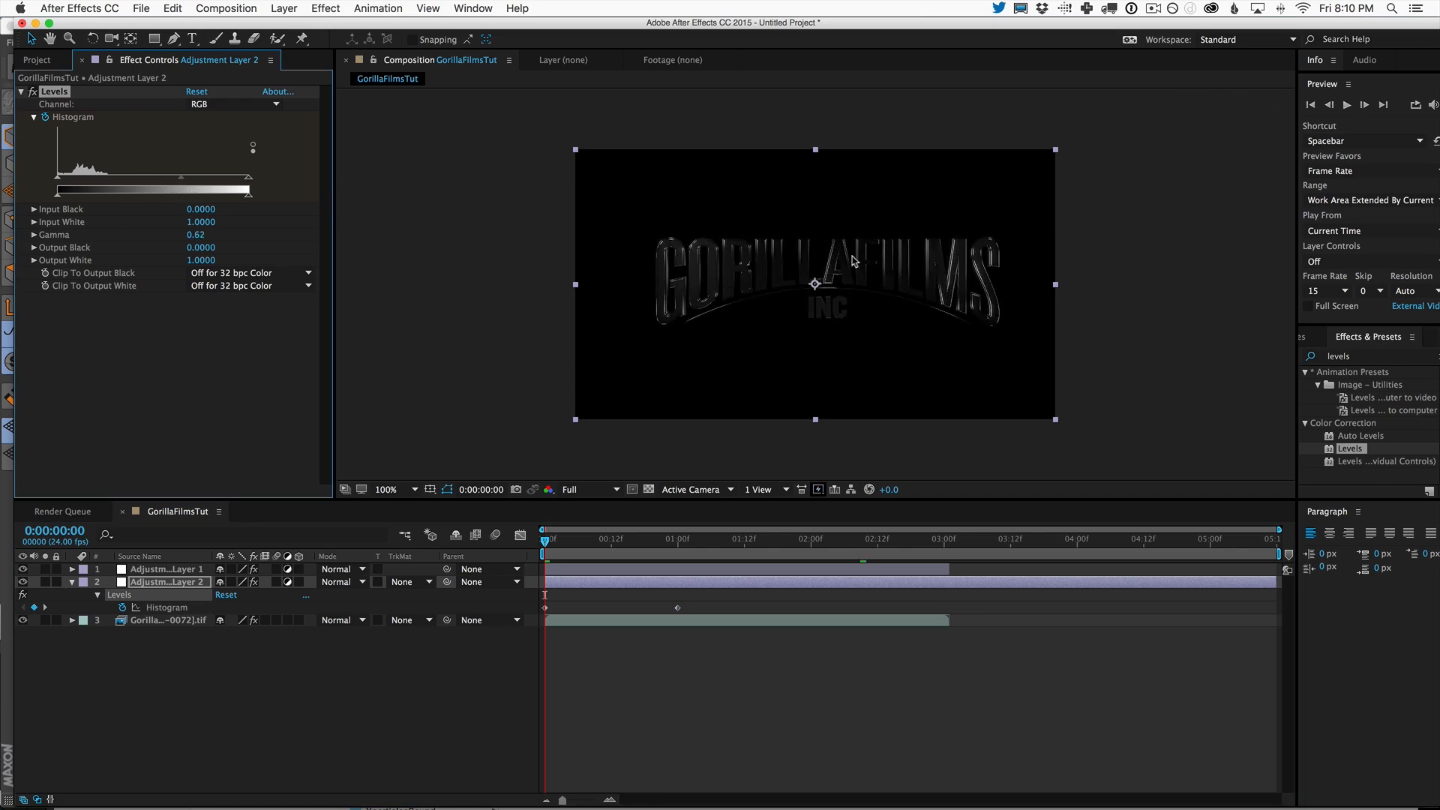
{"action": "left_click_drag", "start_coordinate": [248, 180], "coordinate": [143, 195]}
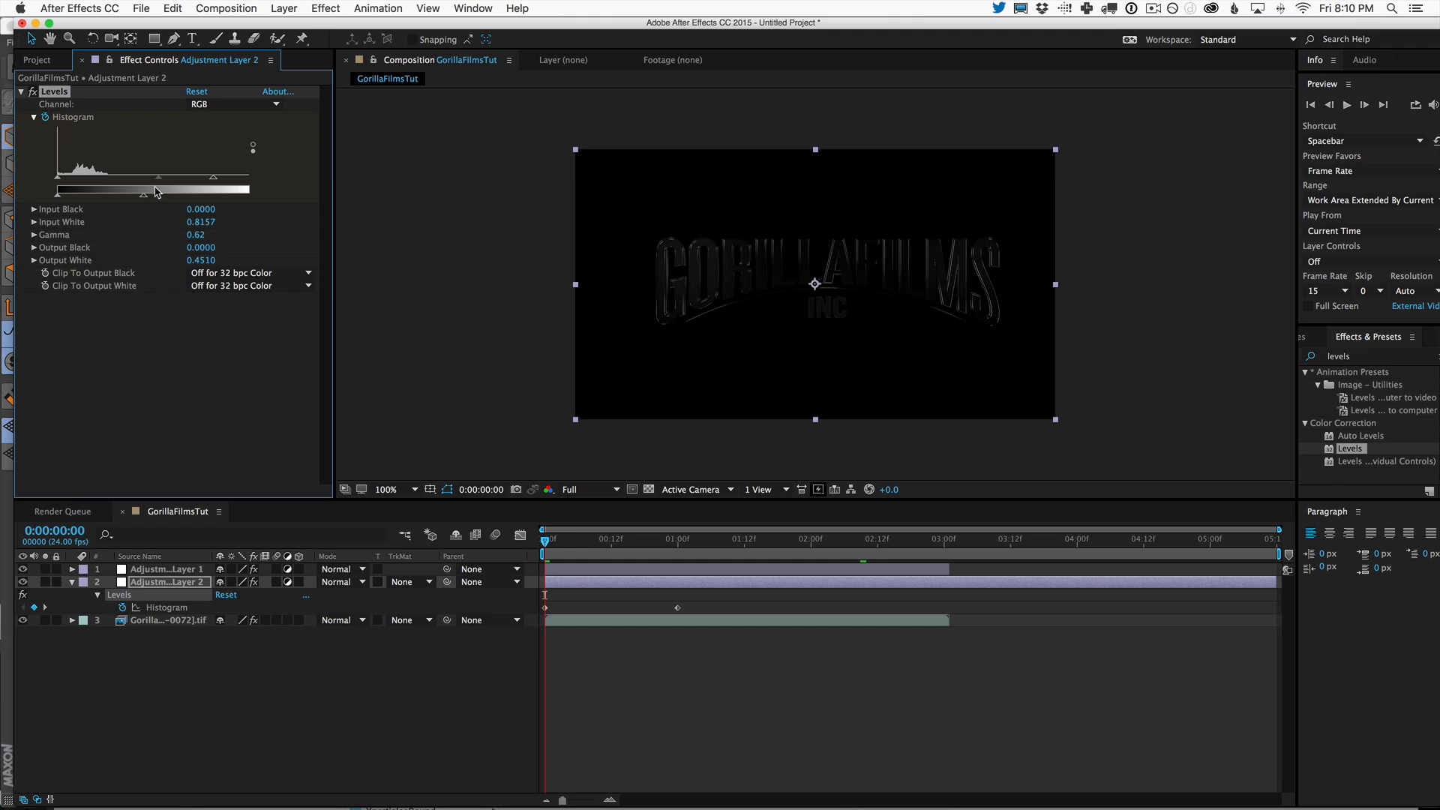
{"action": "left_click", "coordinate": [696, 539]}
{"action": "key", "text": "space"}
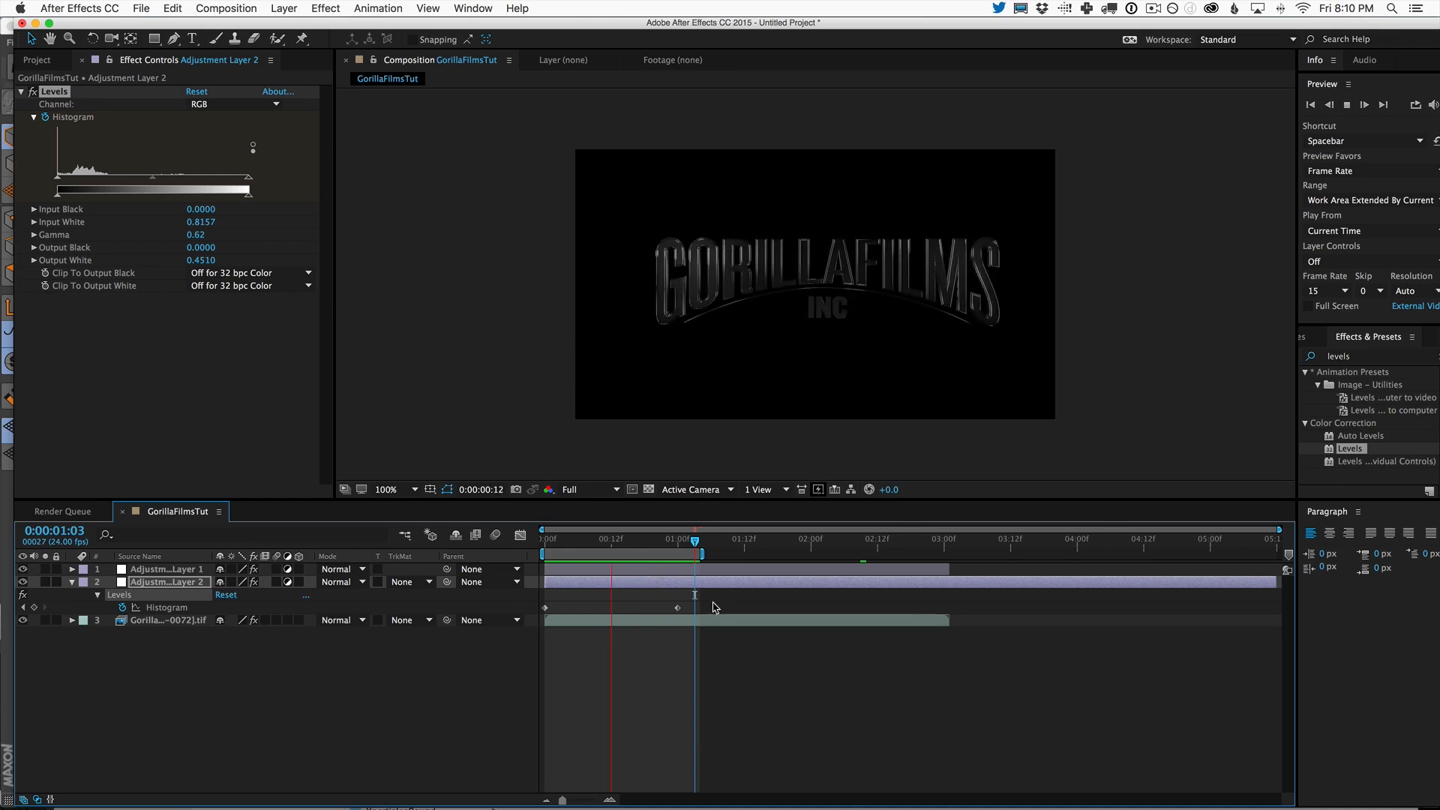
{"action": "left_click_drag", "start_coordinate": [696, 540], "coordinate": [720, 543]}
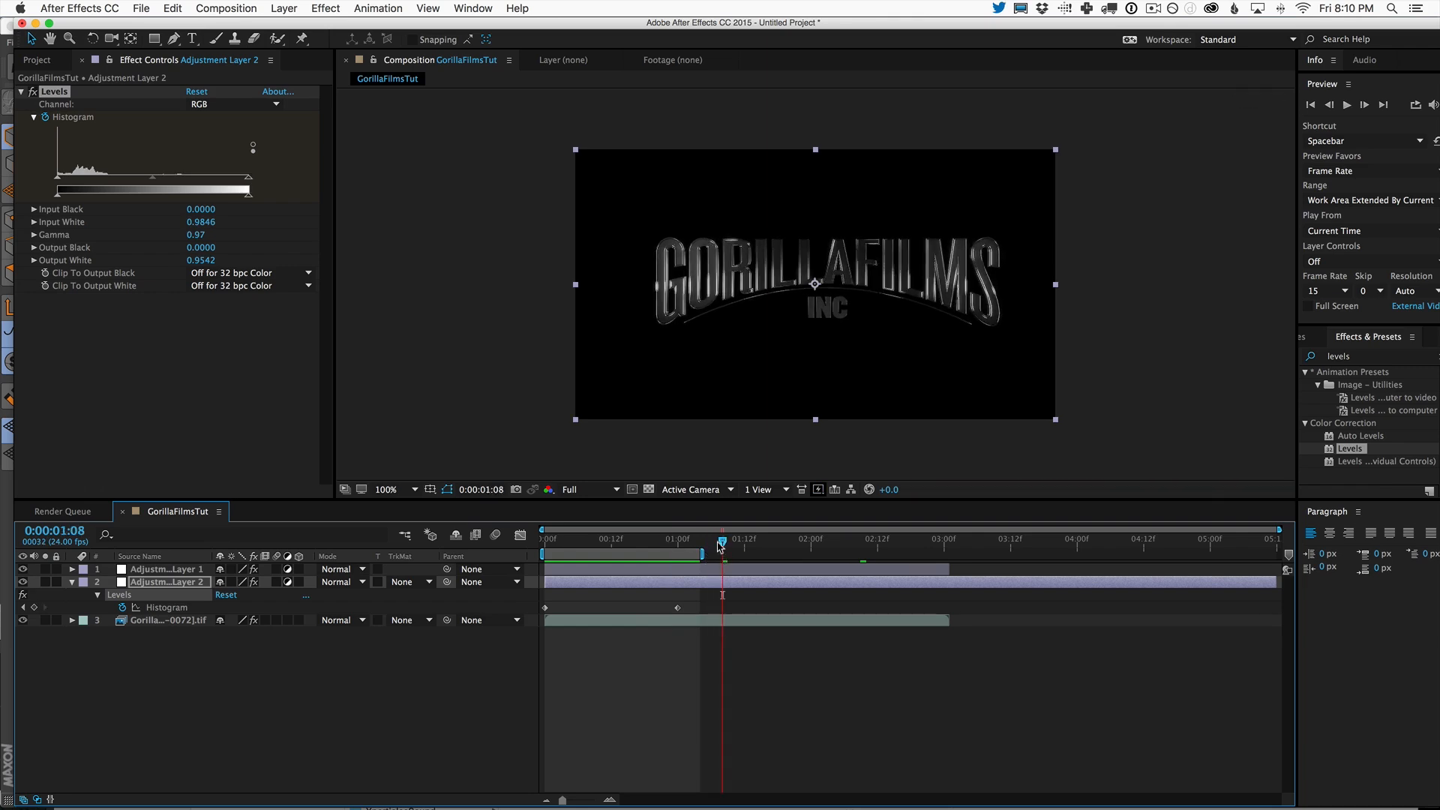
- Lower the Levels Output White to 0.0392 at the first keyframe and preview the fade-in
{"action": "key", "text": "Home"}
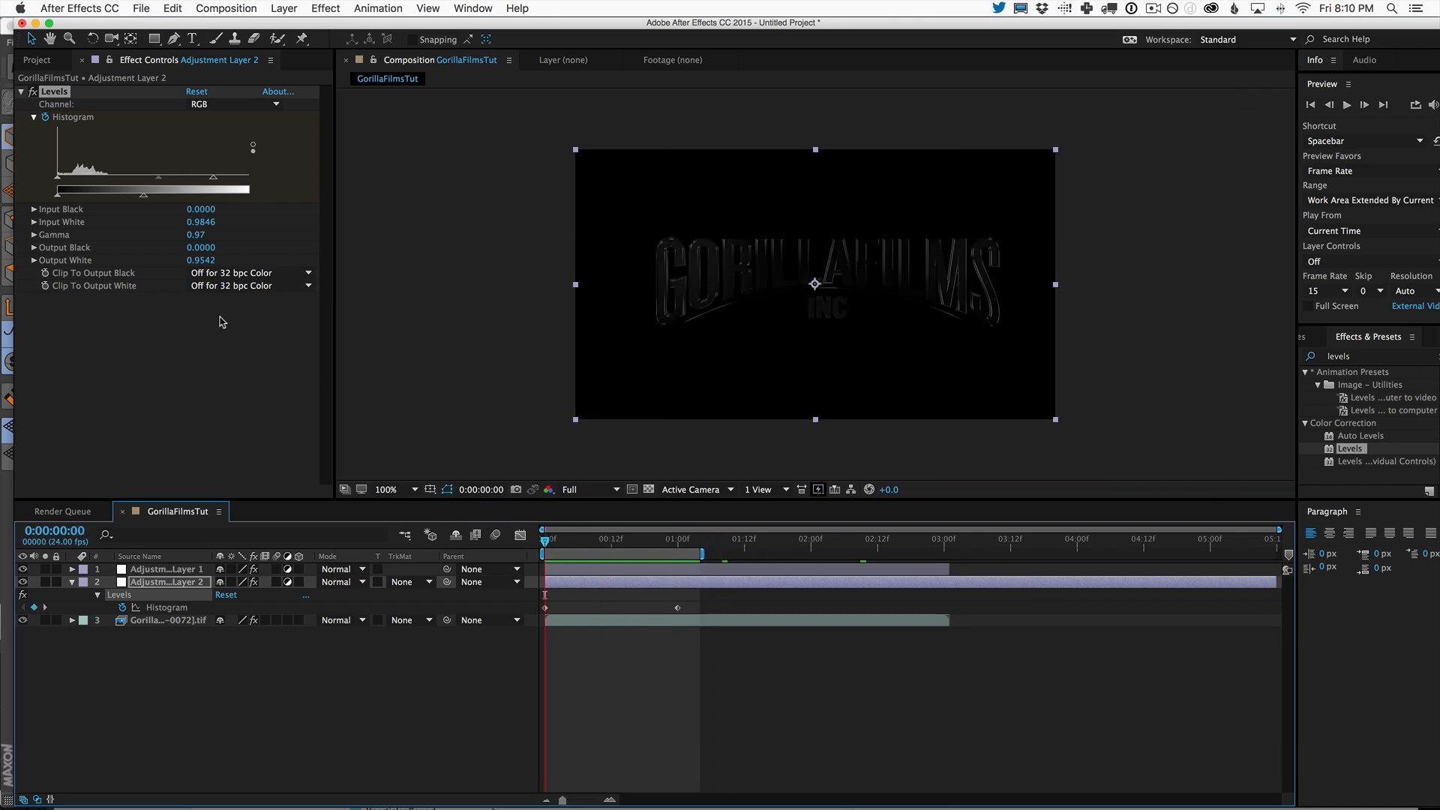
{"action": "left_click_drag", "start_coordinate": [144, 195], "coordinate": [65, 196]}
{"action": "key", "text": "space"}
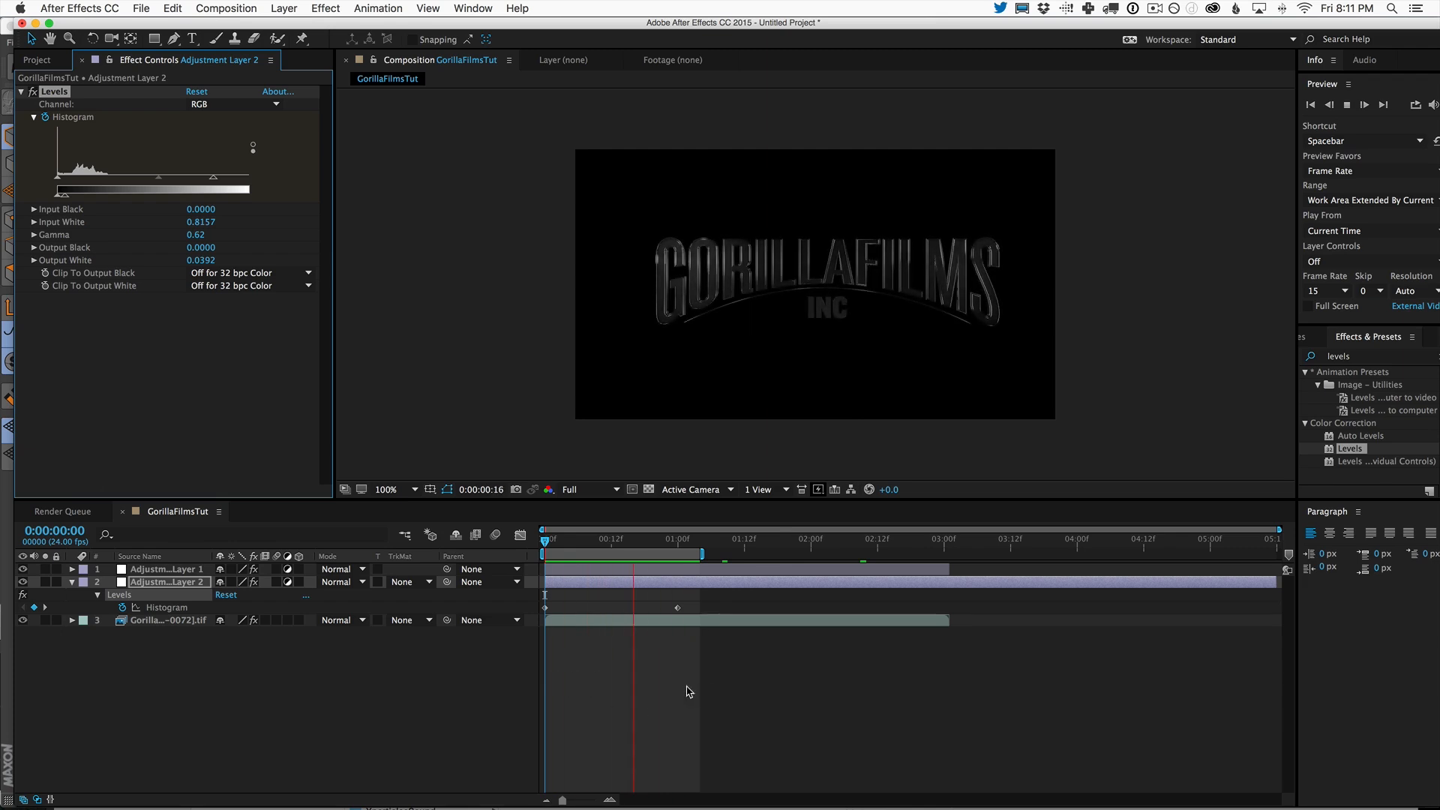
{"action": "key", "text": "space"}
- Try easing the Histogram keyframe at 0:00:01:00, and undo the easing
{"action": "mouse_move", "coordinate": [671, 537]}
{"action": "left_mouse_down"}
{"action": "mouse_move", "coordinate": [543, 537]}
{"action": "mouse_move", "coordinate": [733, 531]}
{"action": "mouse_move", "coordinate": [546, 538]}
{"action": "mouse_move", "coordinate": [733, 537]}
{"action": "mouse_move", "coordinate": [667, 537]}
{"action": "left_mouse_up"}
{"action": "right_click", "coordinate": [678, 609]}
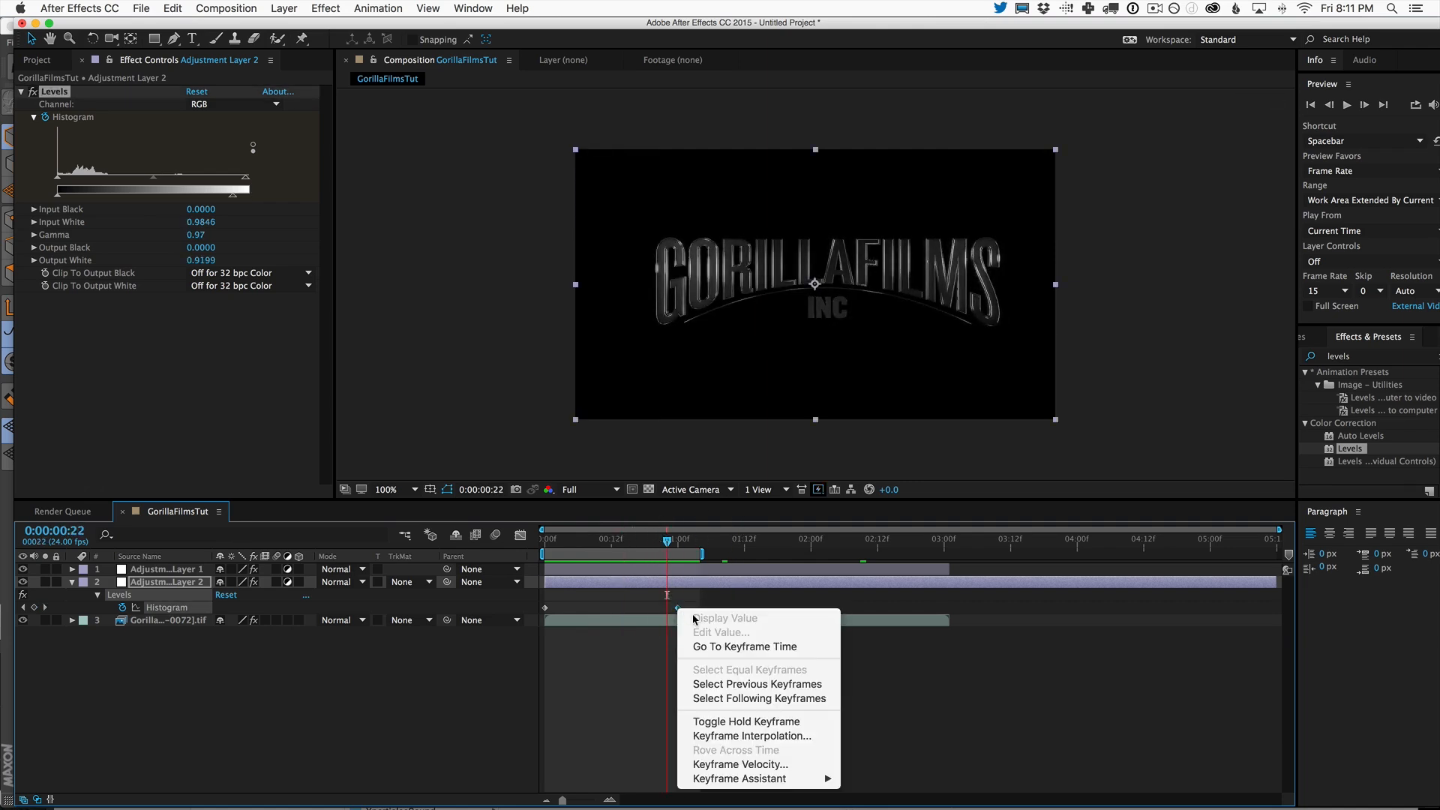
{"action": "mouse_move", "coordinate": [772, 778]}
{"action": "left_click", "coordinate": [900, 713]}
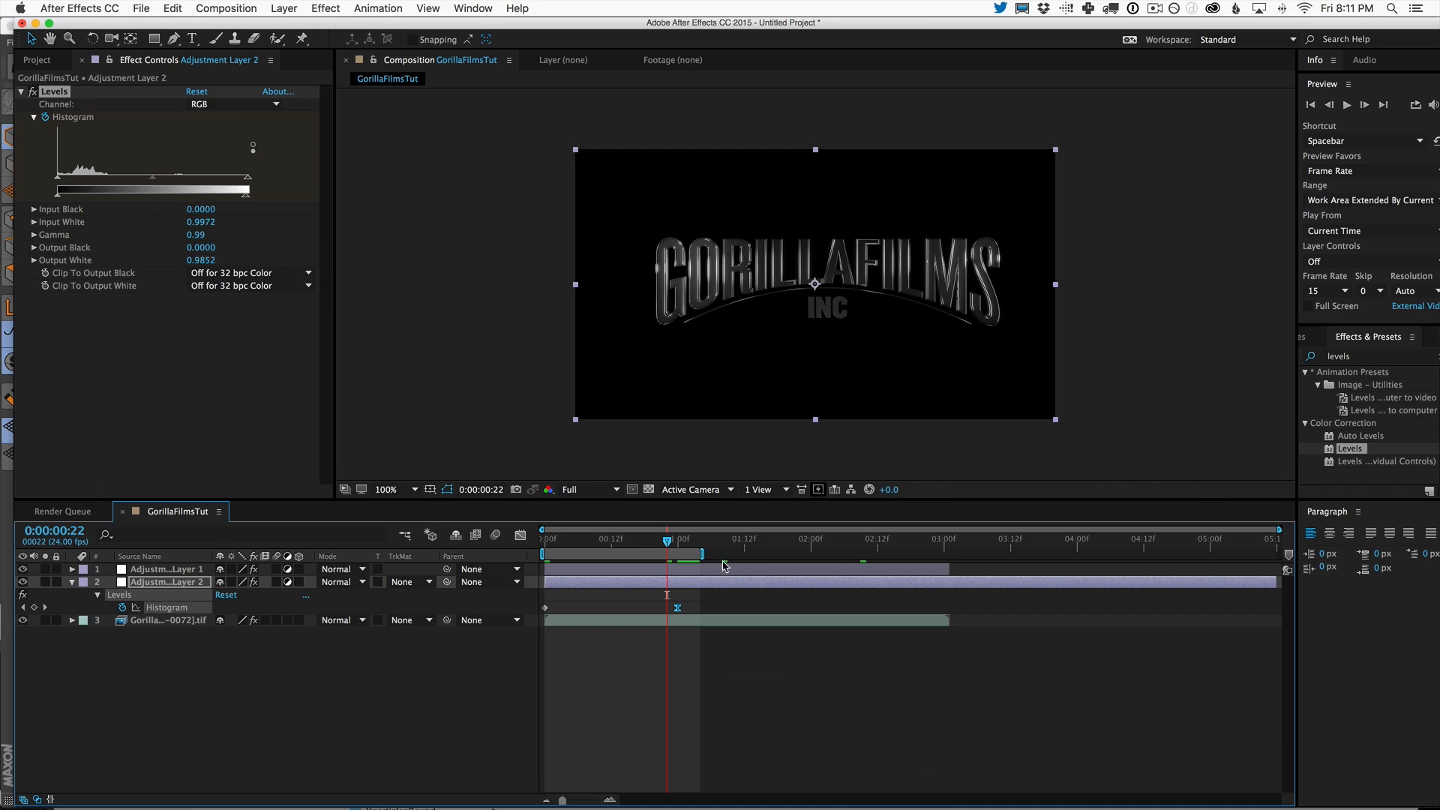
{"action": "key", "text": "super+z"}
- Extend the work area to about 0:00:05:00 and Adjustment Layer 1 to nearly the composition's end, and check frame 0:00:03:00
{"action": "left_click_drag", "start_coordinate": [702, 554], "coordinate": [1212, 559]}
{"action": "left_click_drag", "start_coordinate": [948, 570], "coordinate": [1273, 569]}
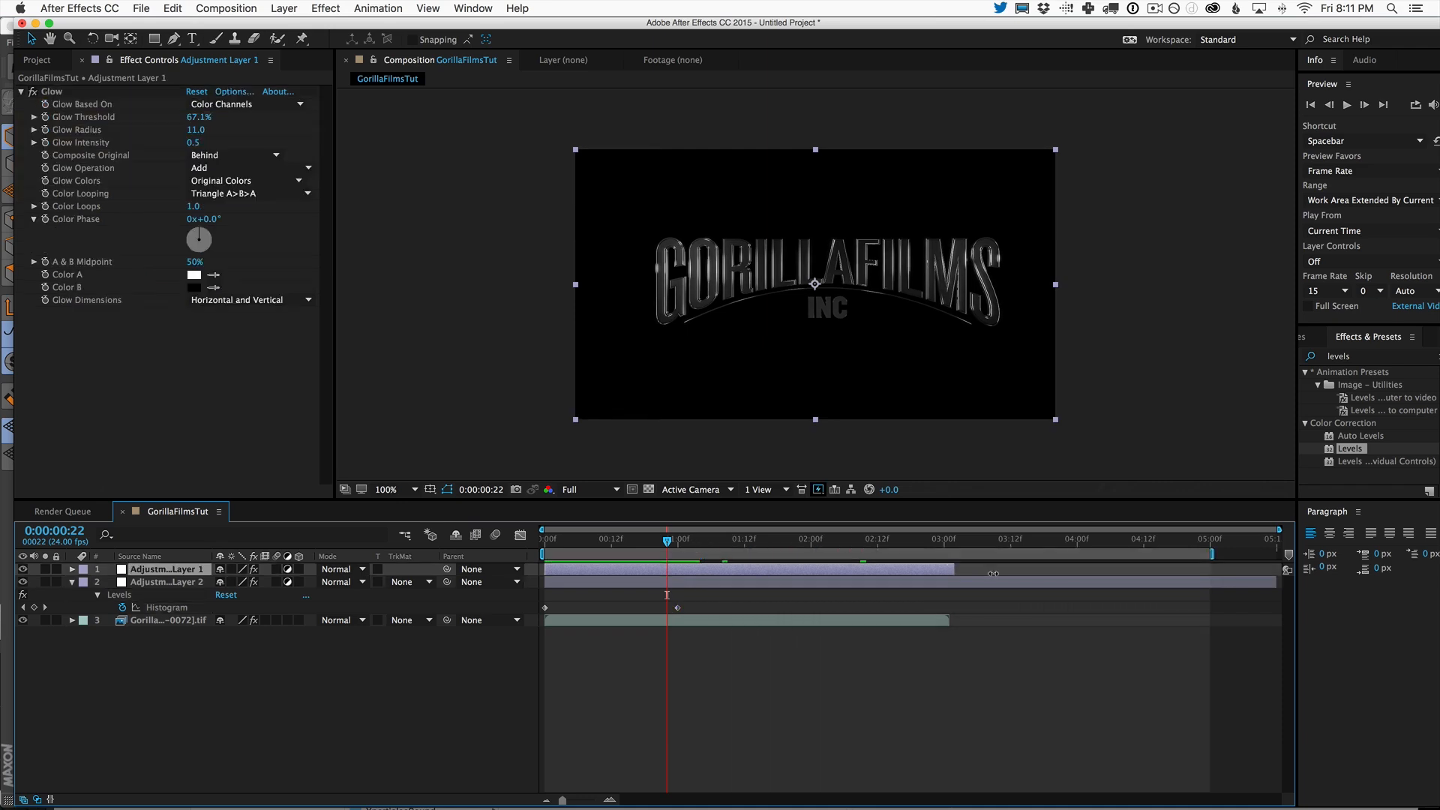
{"action": "left_click", "coordinate": [944, 541]}
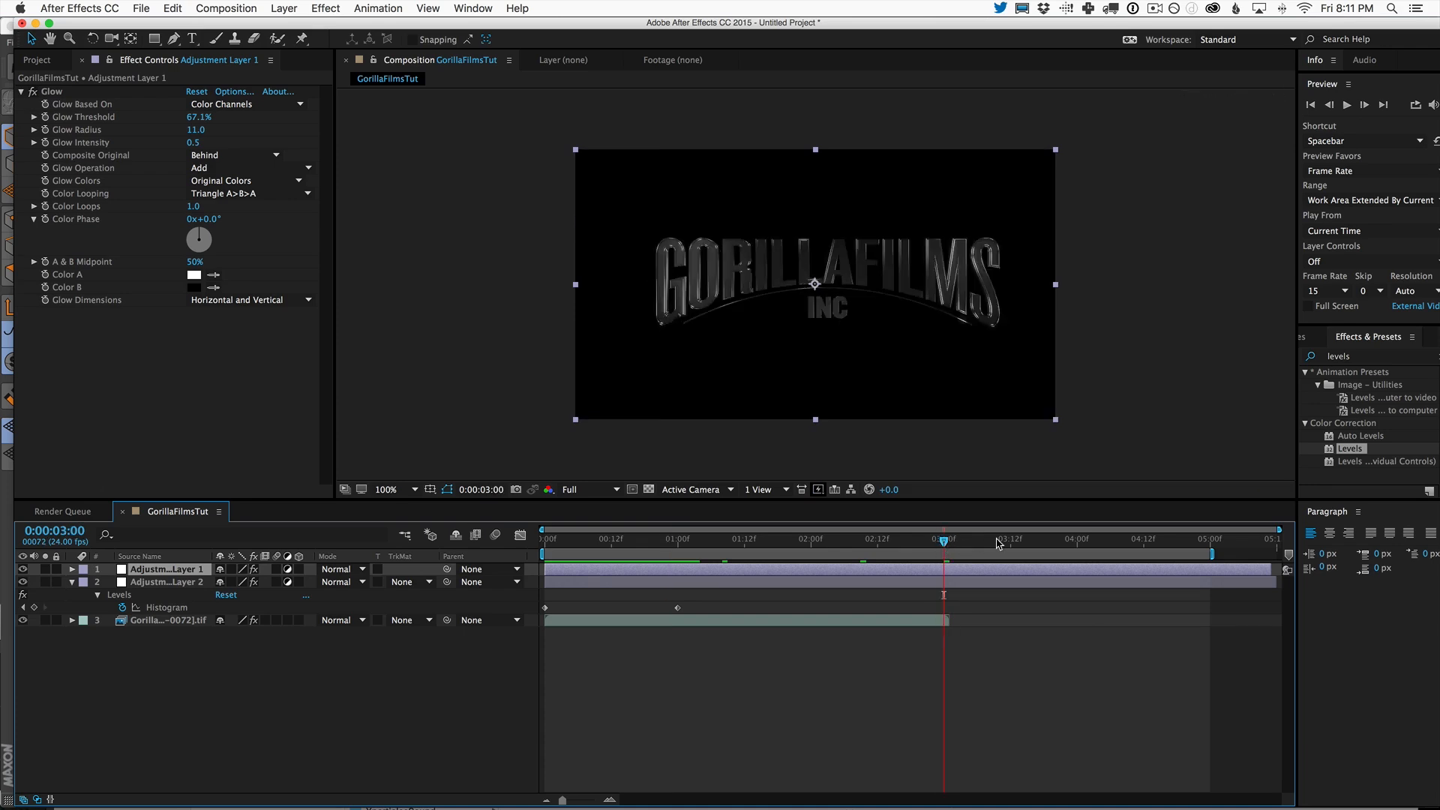
- Set the work area to run from the composition's first frame to 0:00:03:00
{"action": "key", "text": "n"}
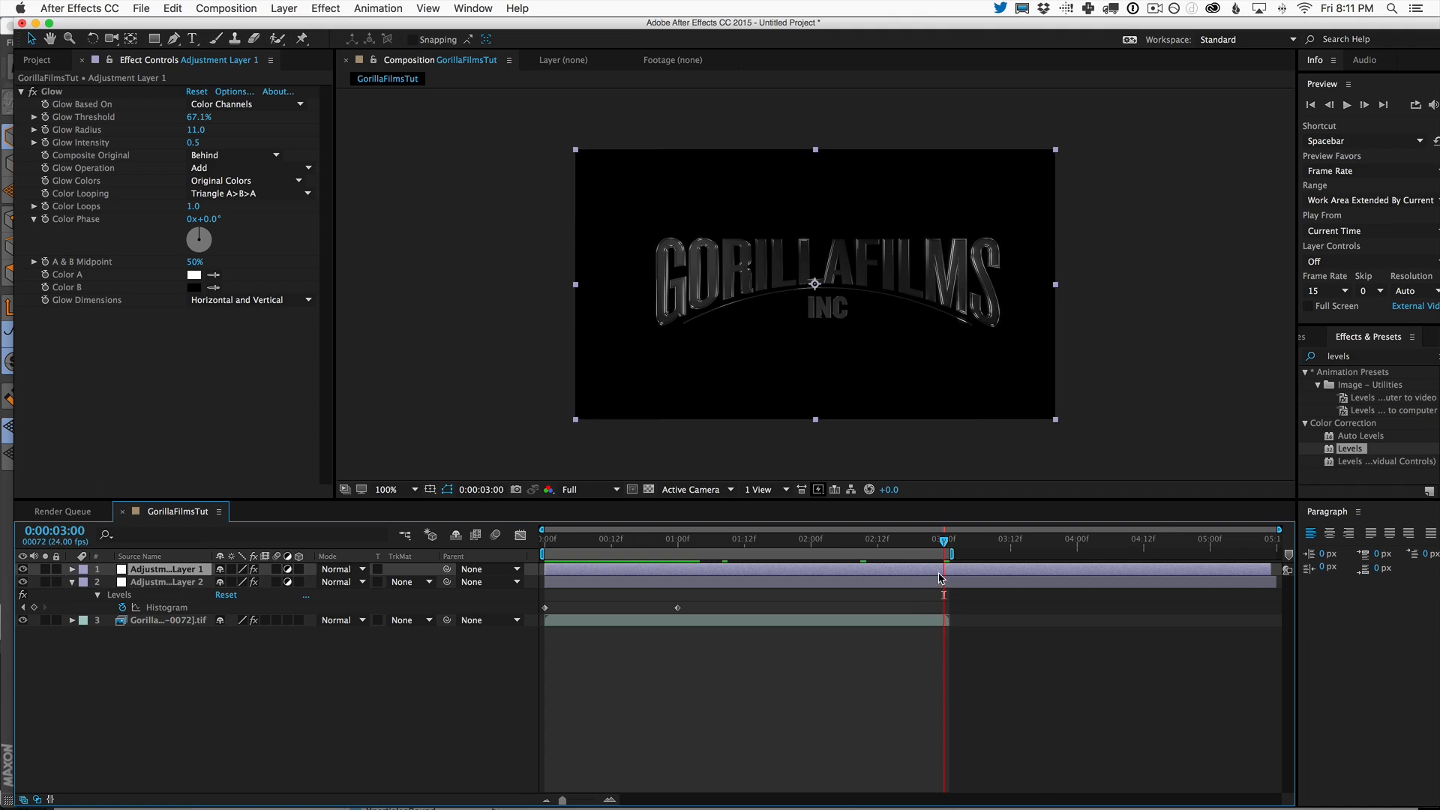
{"action": "left_click_drag", "start_coordinate": [559, 542], "coordinate": [486, 545]}
{"action": "key", "text": "b"}
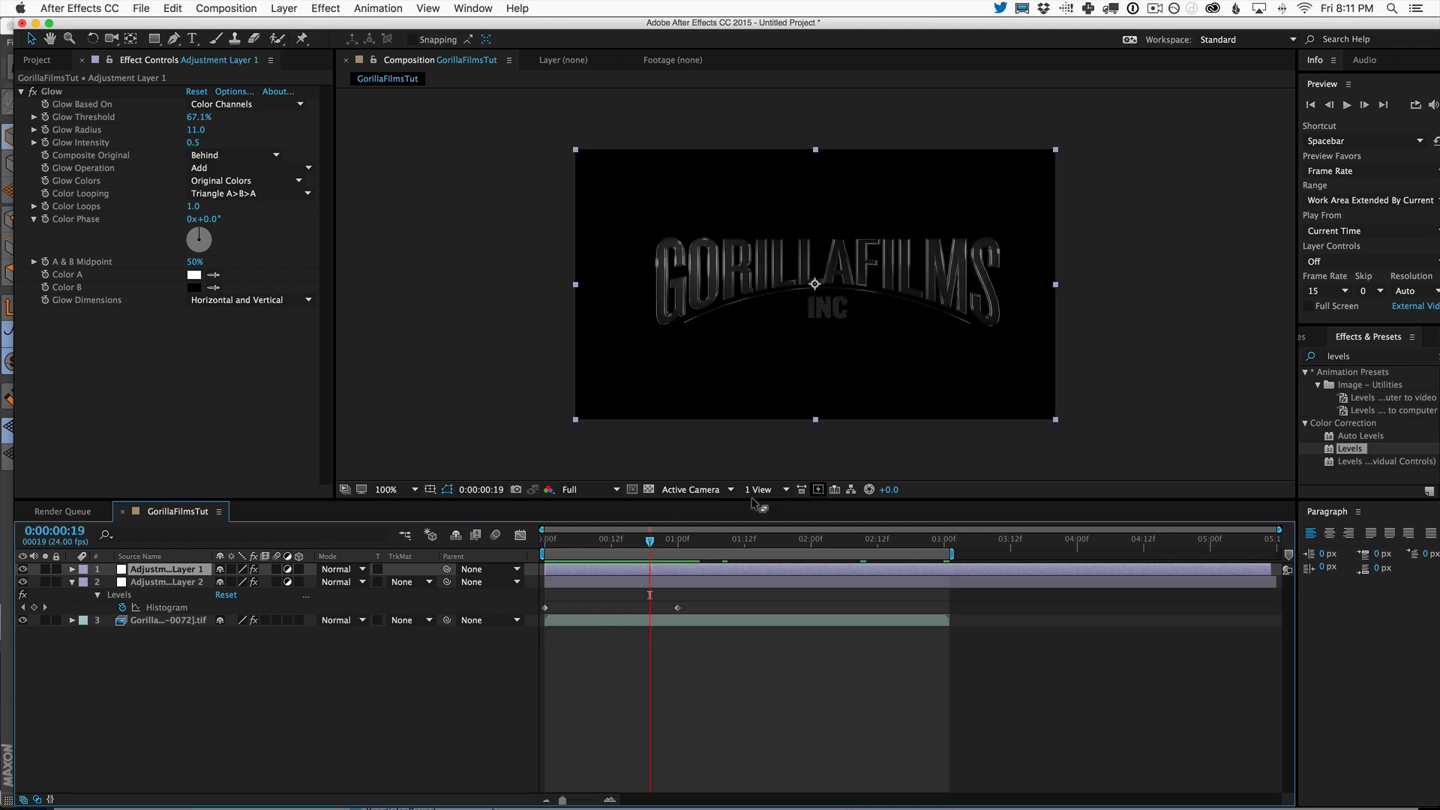
- Copy Adjustment Layer 2's dark first Histogram keyframe and paste it at 0:00:03:00 to create a fade-out
{"action": "left_click", "coordinate": [943, 539]}
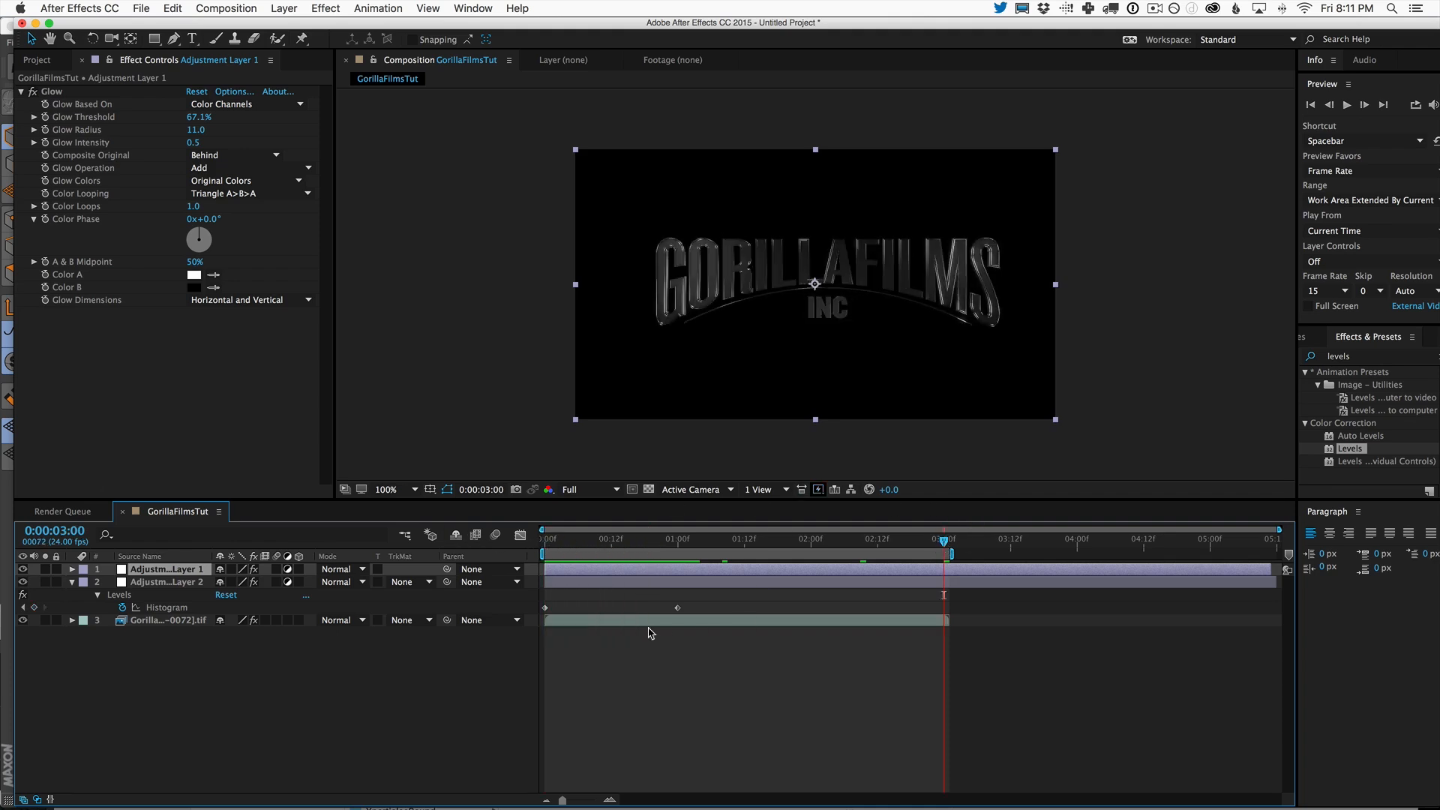
{"action": "left_click", "coordinate": [545, 607]}
{"action": "key", "text": "super+c"}
{"action": "key", "text": "super+v"}
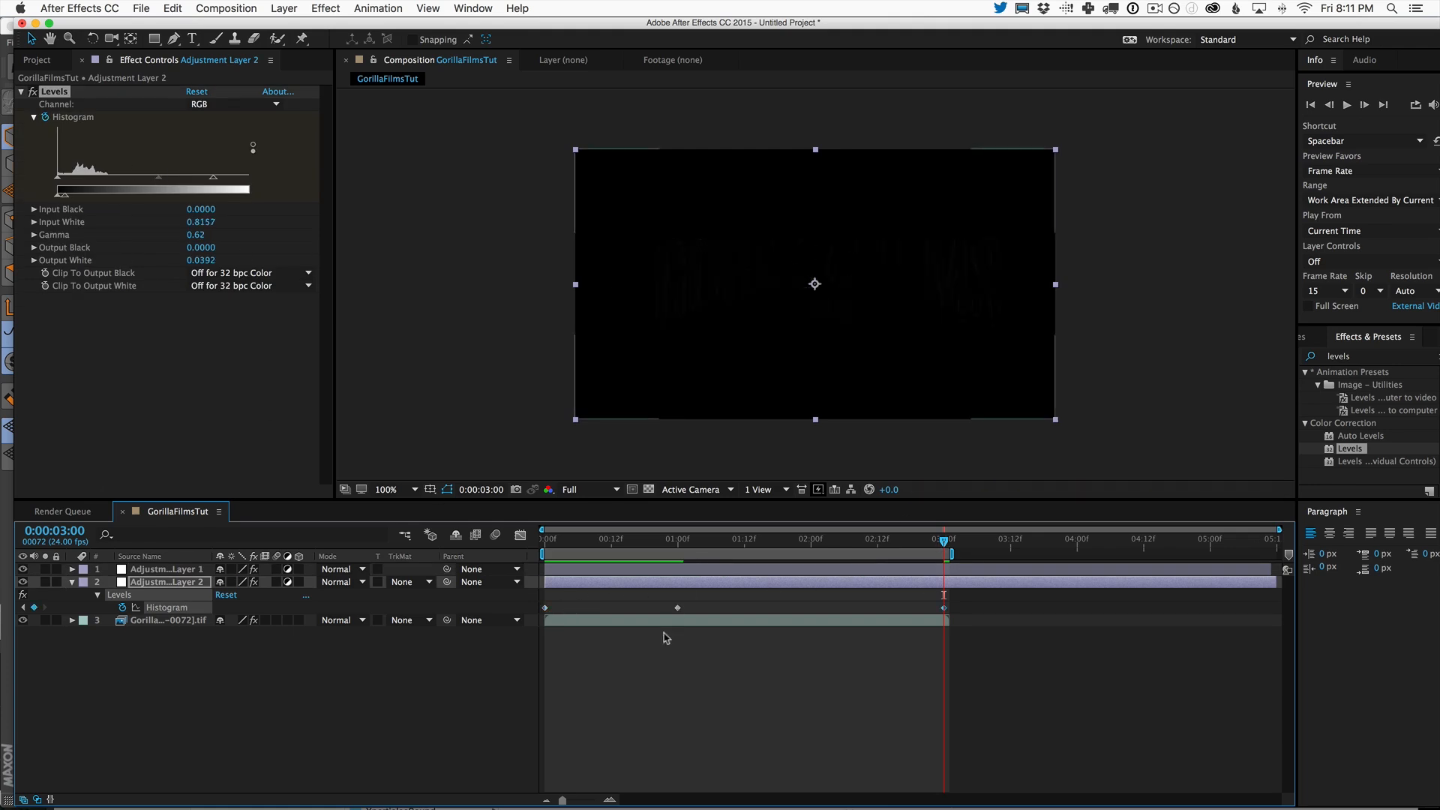
- Copy the Histogram keyframe at 0:00:01:00 and paste it at 0:00:02:06 to hold the bright look
{"action": "left_click", "coordinate": [828, 541]}
{"action": "left_click_drag", "start_coordinate": [828, 544], "coordinate": [844, 541]}
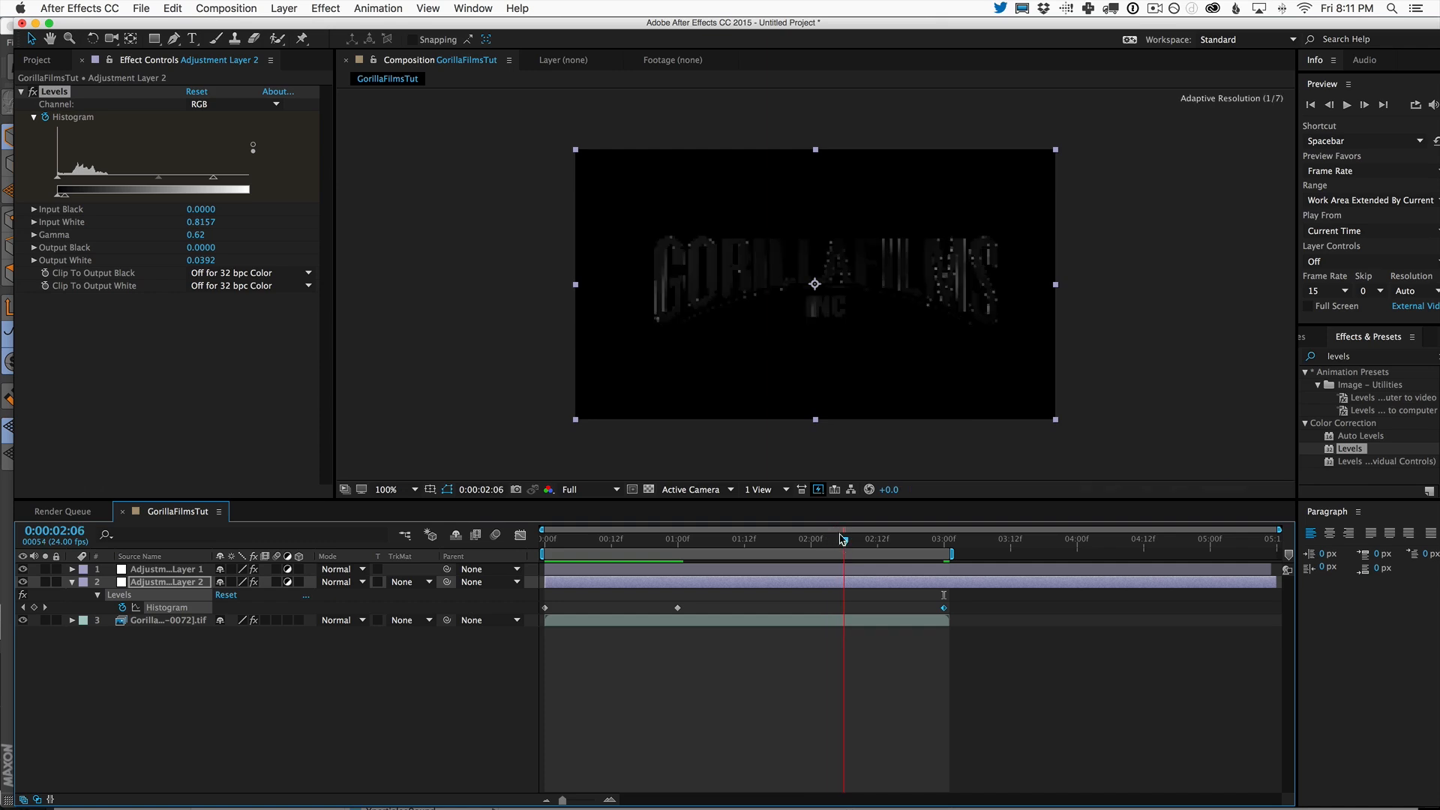
{"action": "left_click", "coordinate": [678, 607]}
{"action": "key", "text": "ctrl+v"}
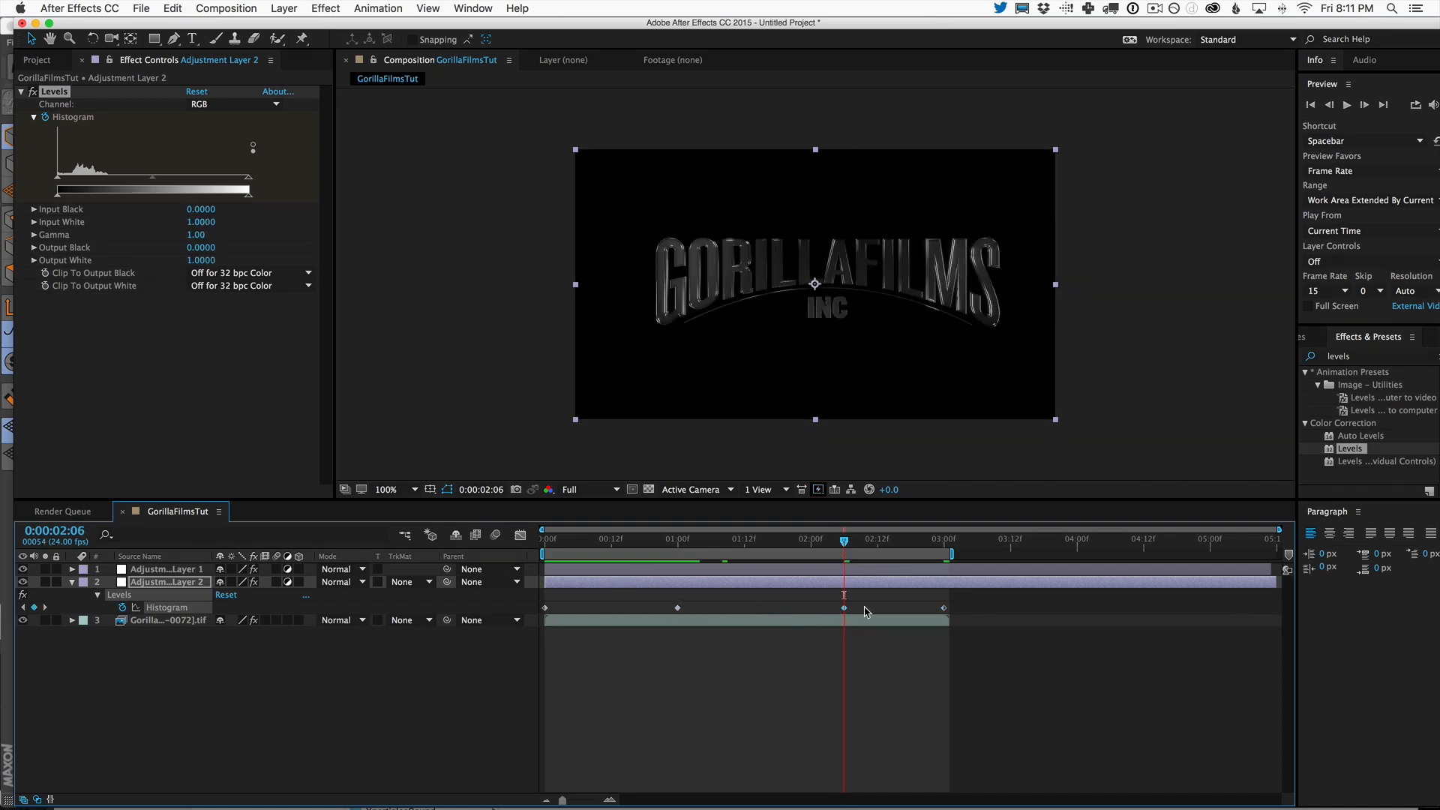
- Apply Easy Ease to the two middle Histogram keyframes and preview the fade-in and fade-out
{"action": "left_click_drag", "start_coordinate": [862, 597], "coordinate": [668, 625]}
{"action": "right_click", "coordinate": [678, 609]}
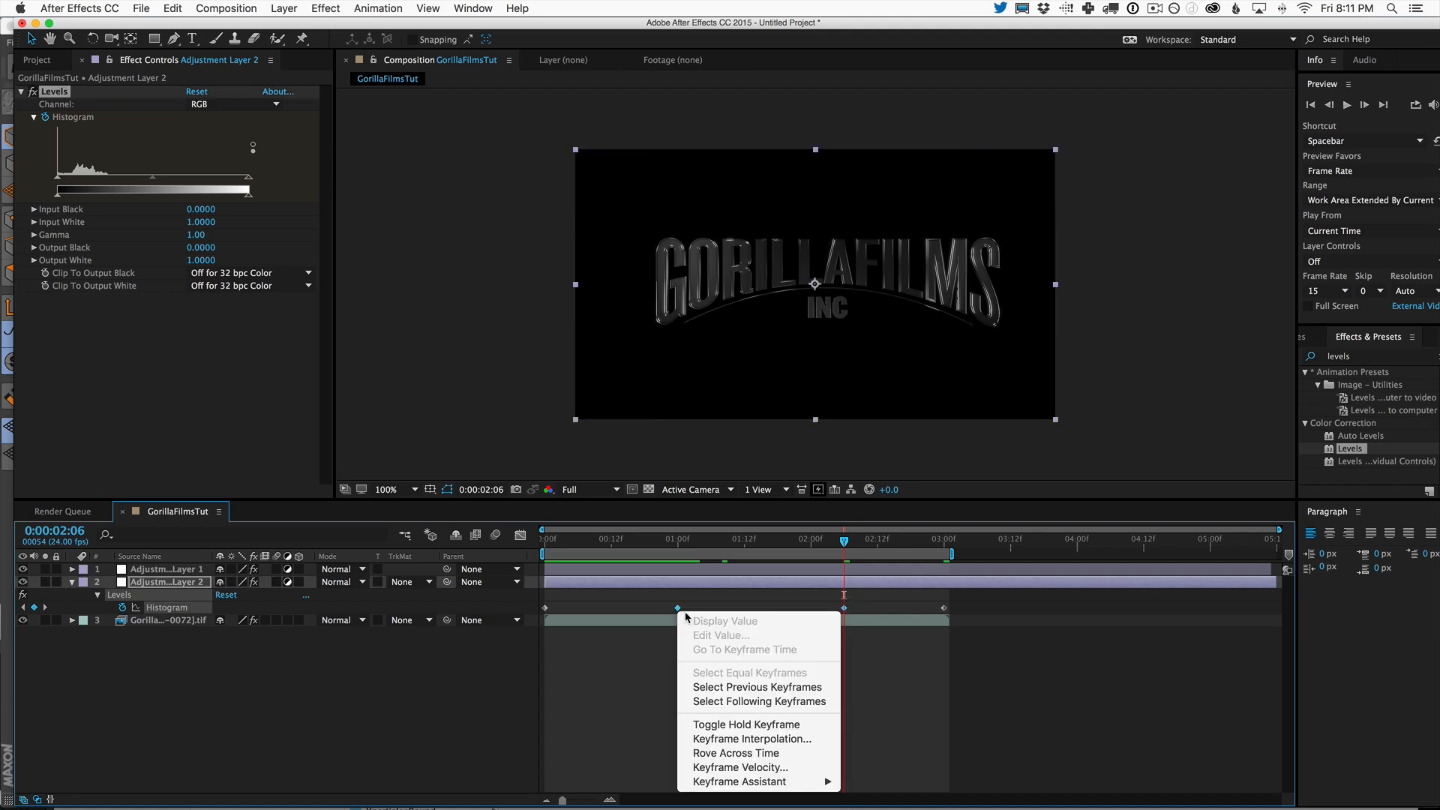
{"action": "mouse_move", "coordinate": [745, 781]}
{"action": "left_click", "coordinate": [890, 708]}
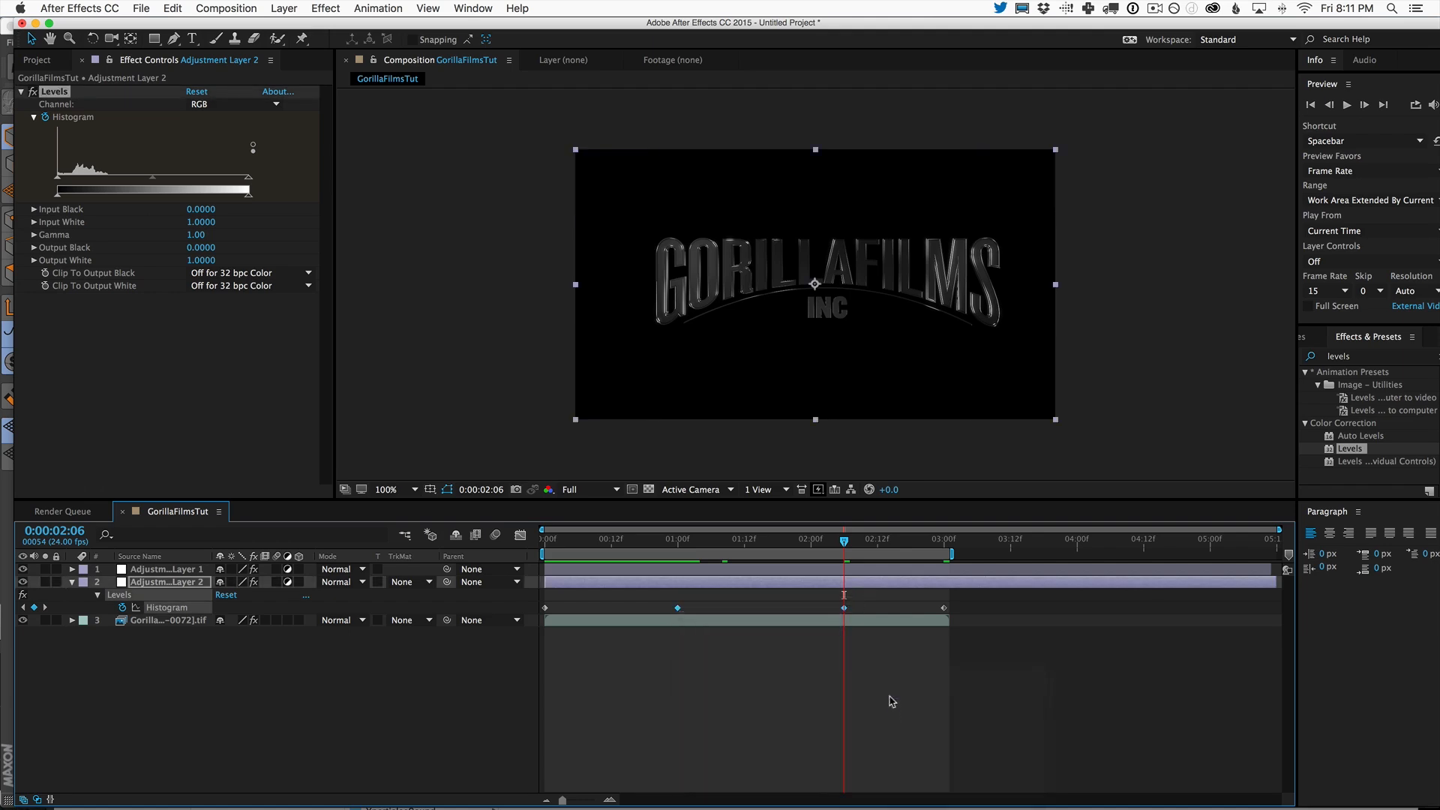
{"action": "key", "text": "space"}
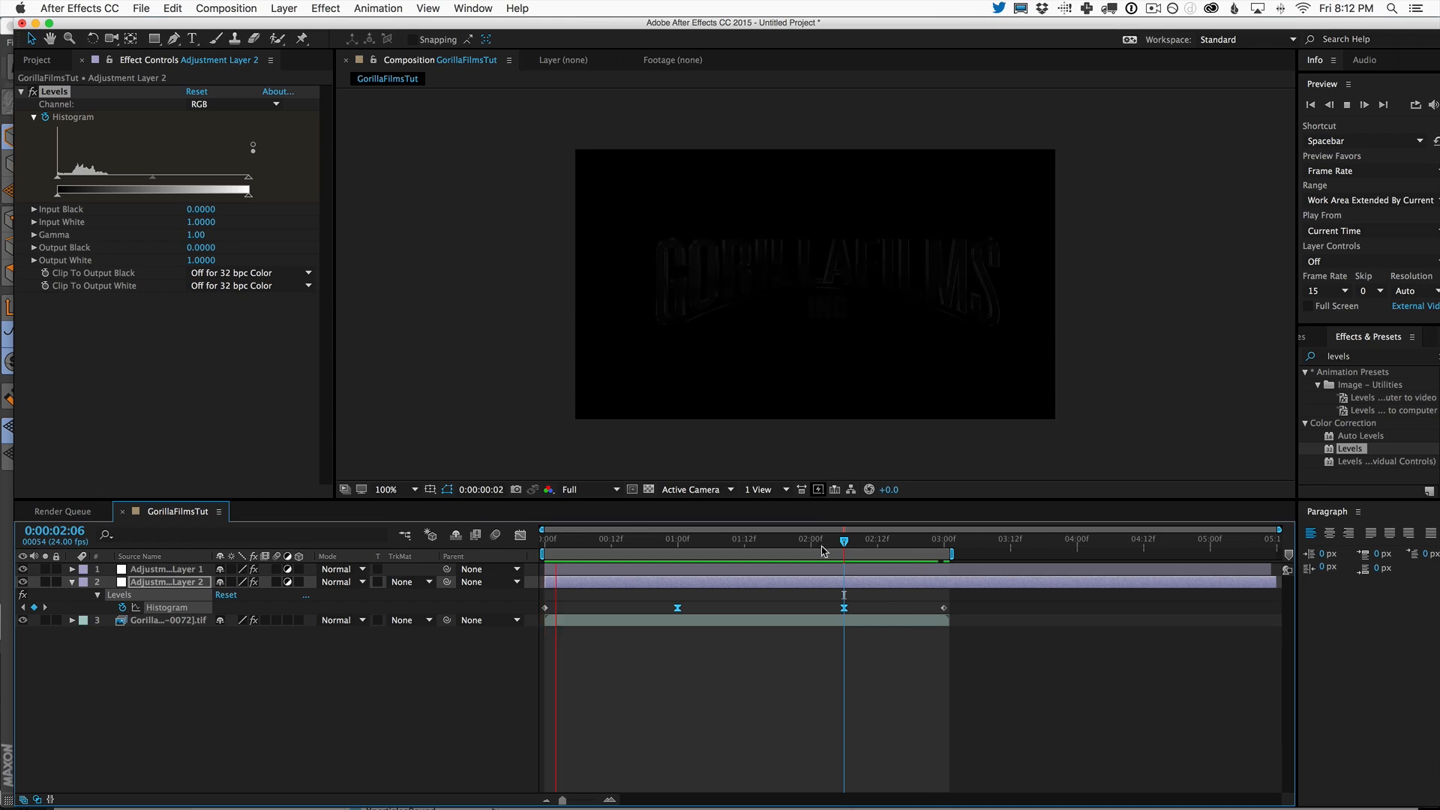
- At frame 0:00:01:10, nudge the GorillaFilmsTut TIFF sequence layer left in the composition
{"action": "left_click", "coordinate": [733, 539]}
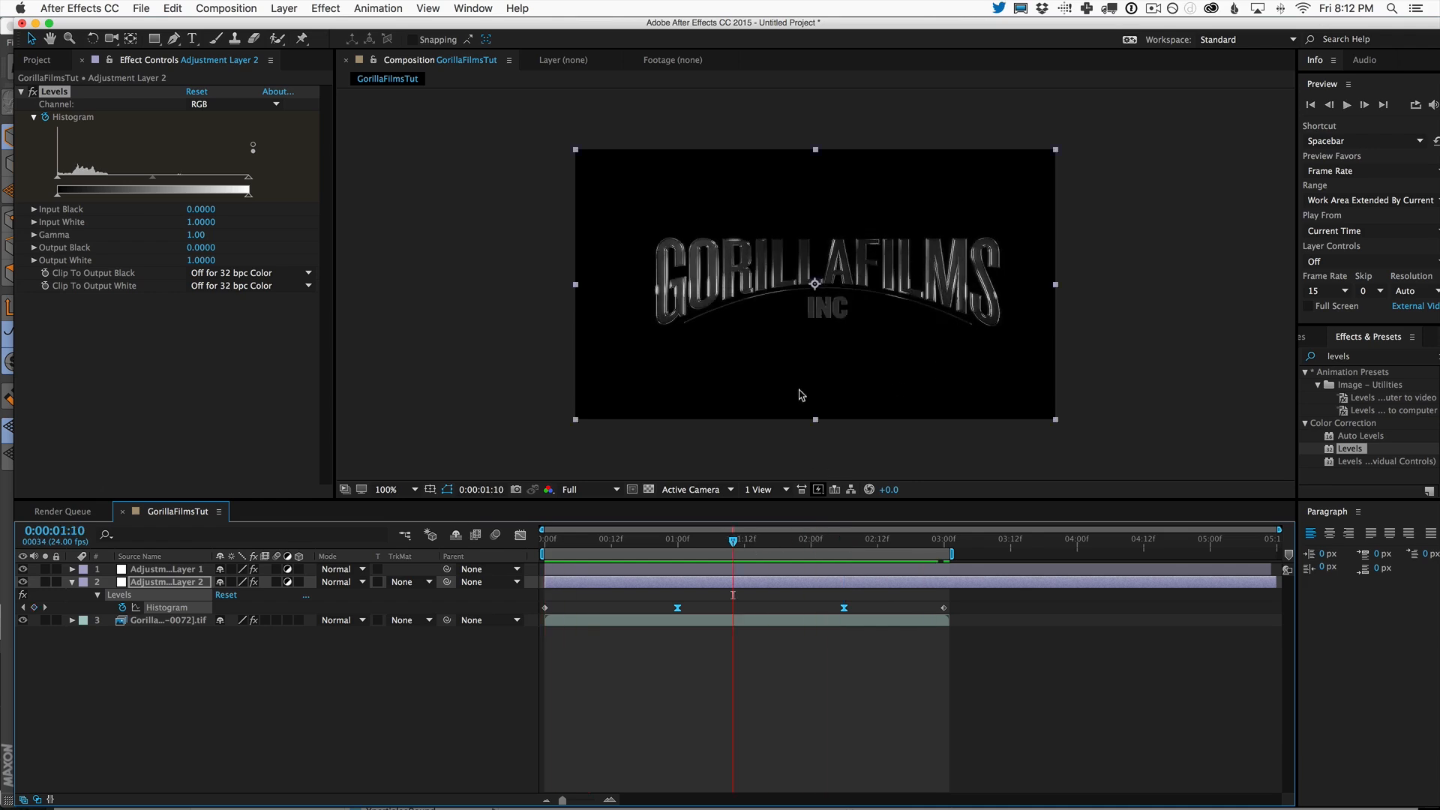
{"action": "left_click", "coordinate": [170, 664]}
{"action": "left_click", "coordinate": [170, 622]}
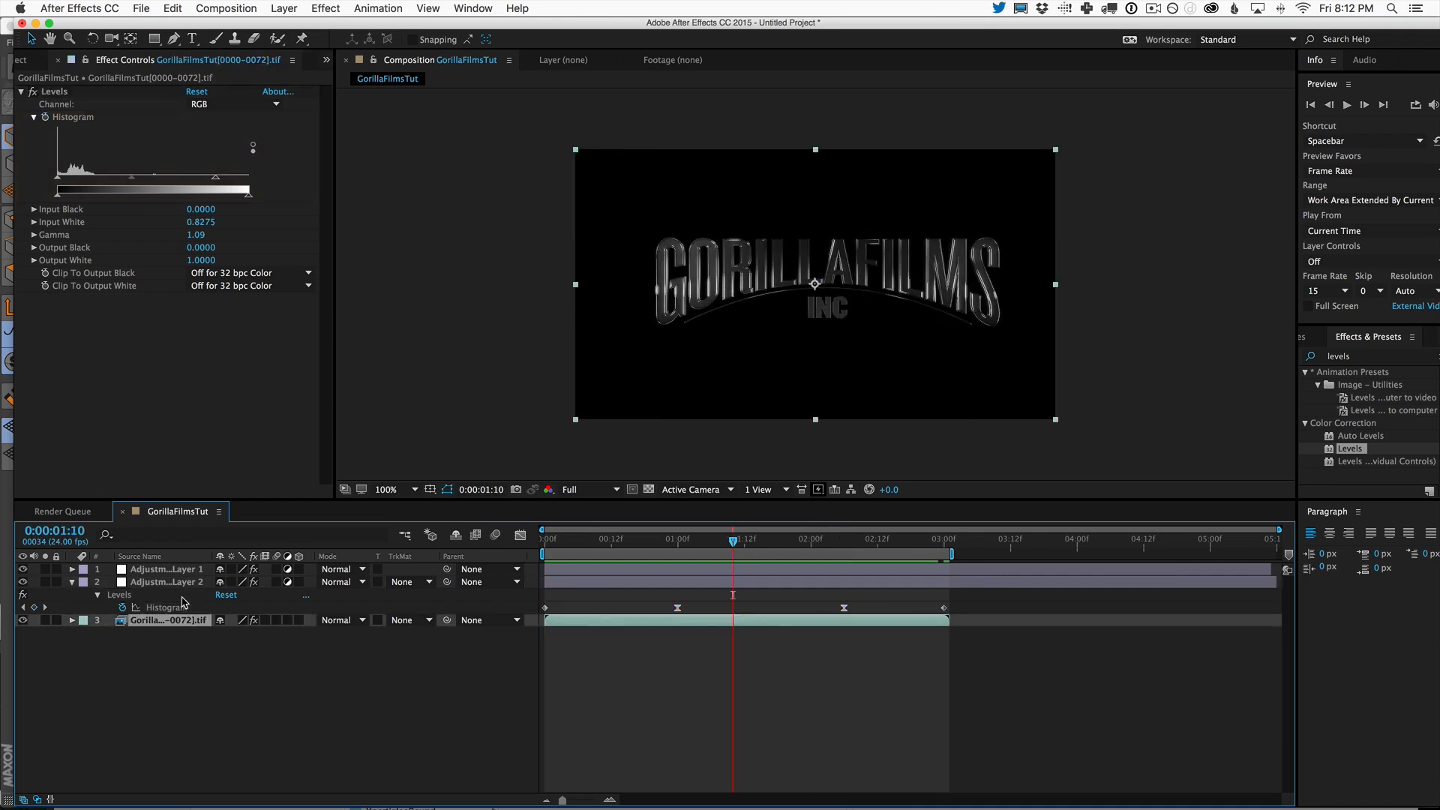
{"action": "key", "text": "shift+Left"}
{"action": "key", "text": "Left"}
{"action": "key", "text": "Left"}
{"action": "key", "text": "Left"}
{"action": "key", "text": "Left"}
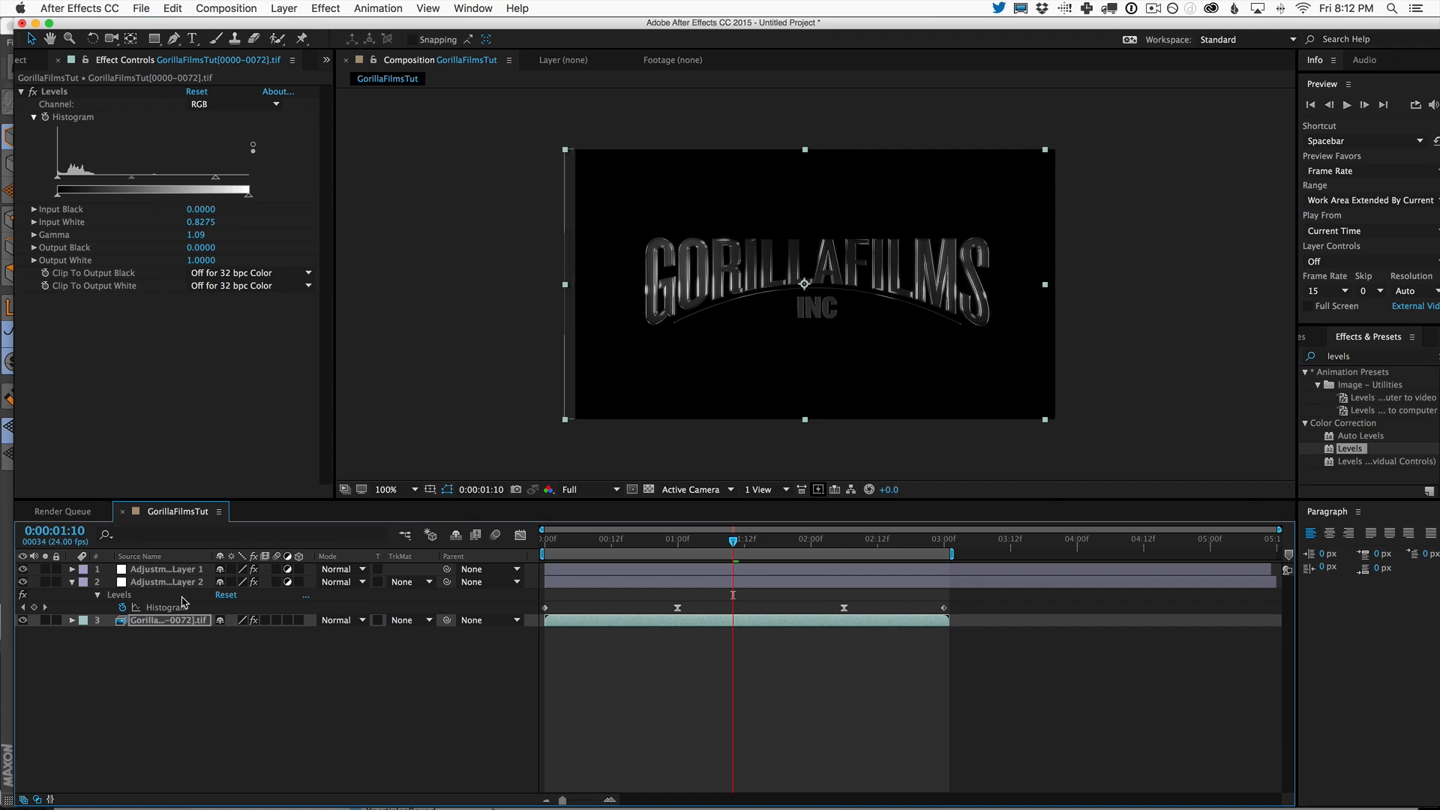
{"action": "left_click", "coordinate": [389, 705]}
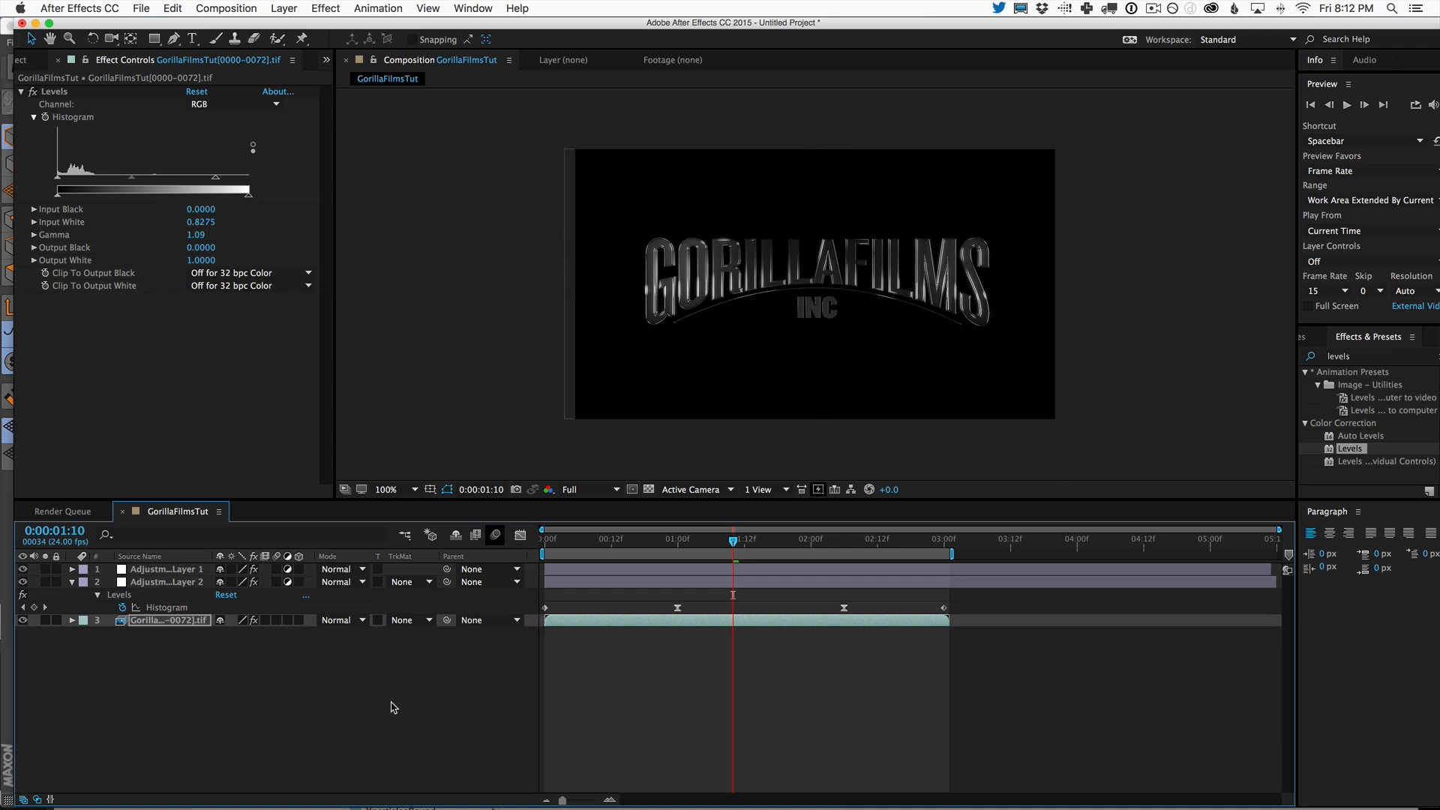
- Nudge the logo sequence layer slightly back to the right and preview the animation
{"action": "left_click", "coordinate": [230, 622]}
{"action": "key", "text": "Right"}
{"action": "key", "text": "Right"}
{"action": "key", "text": "Right"}
{"action": "key", "text": "Right"}
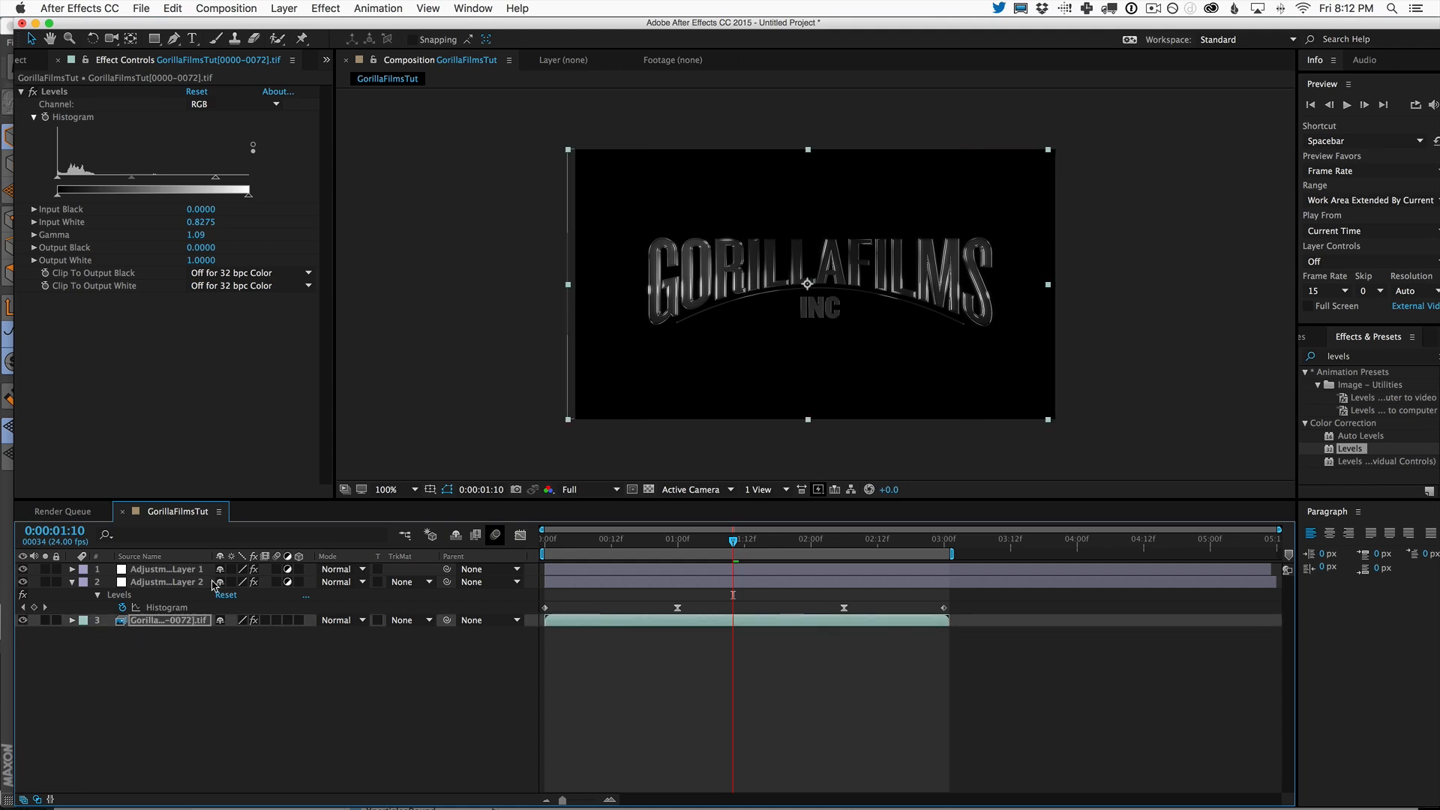
{"action": "left_click", "coordinate": [233, 708]}
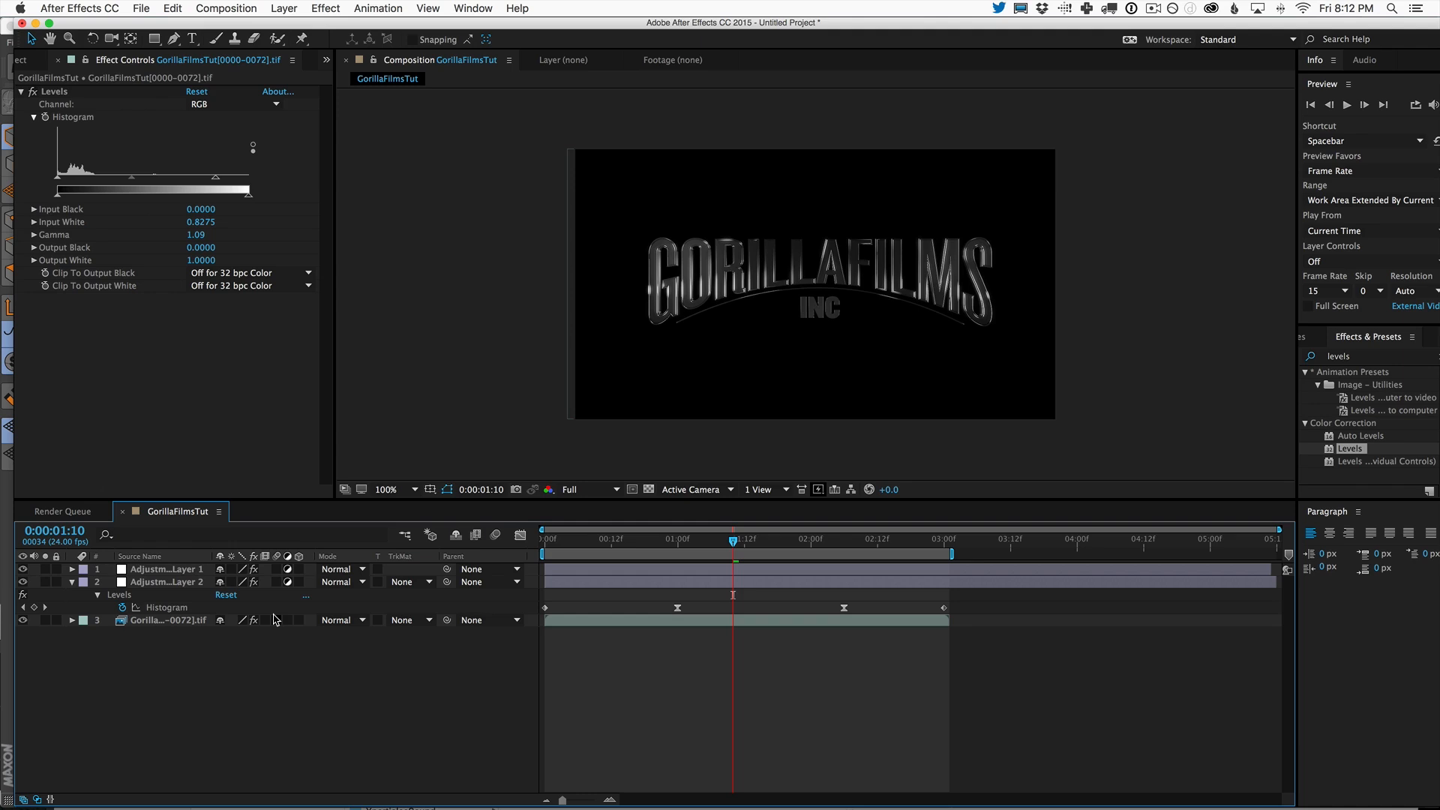
{"action": "key", "text": "space"}
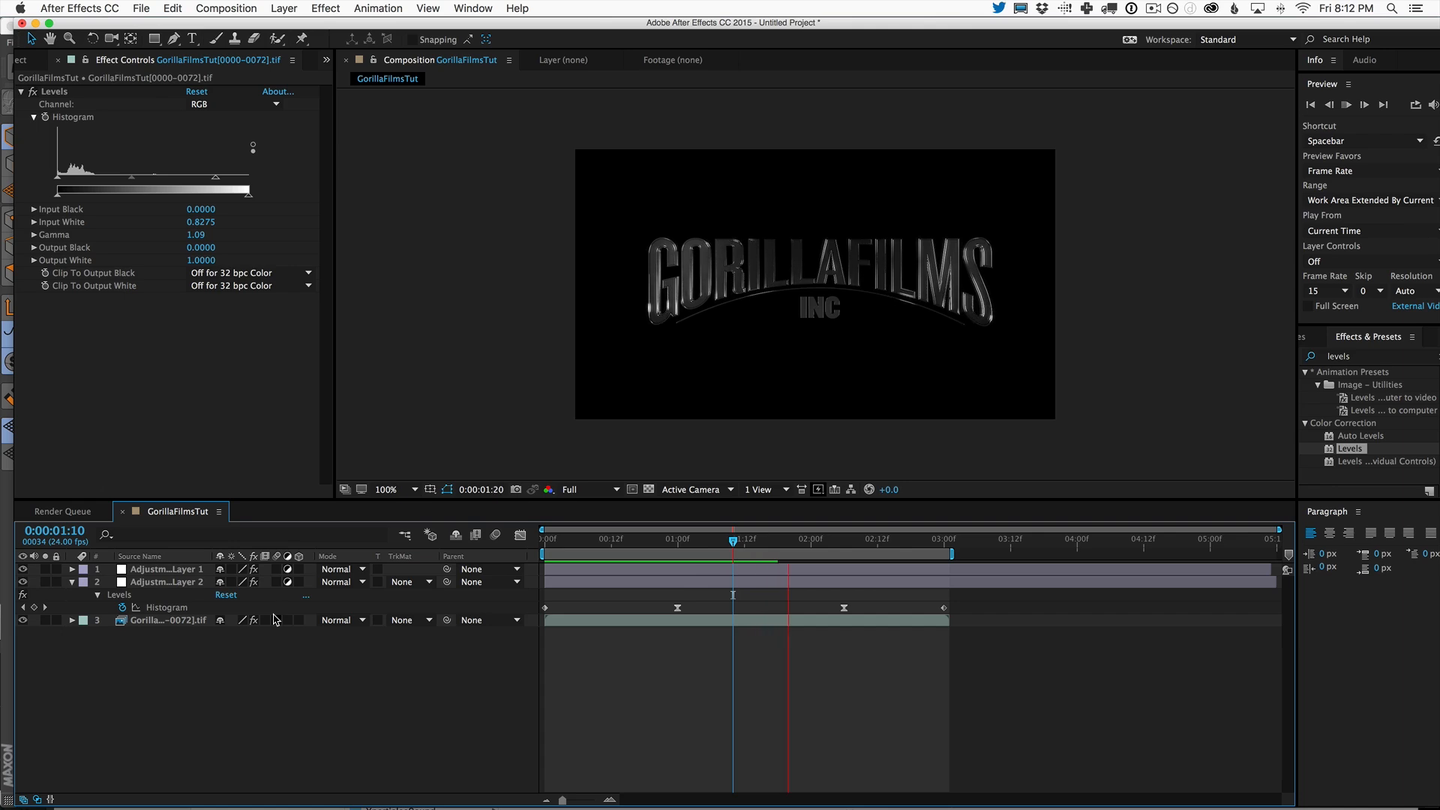
{"action": "key", "text": "space"}
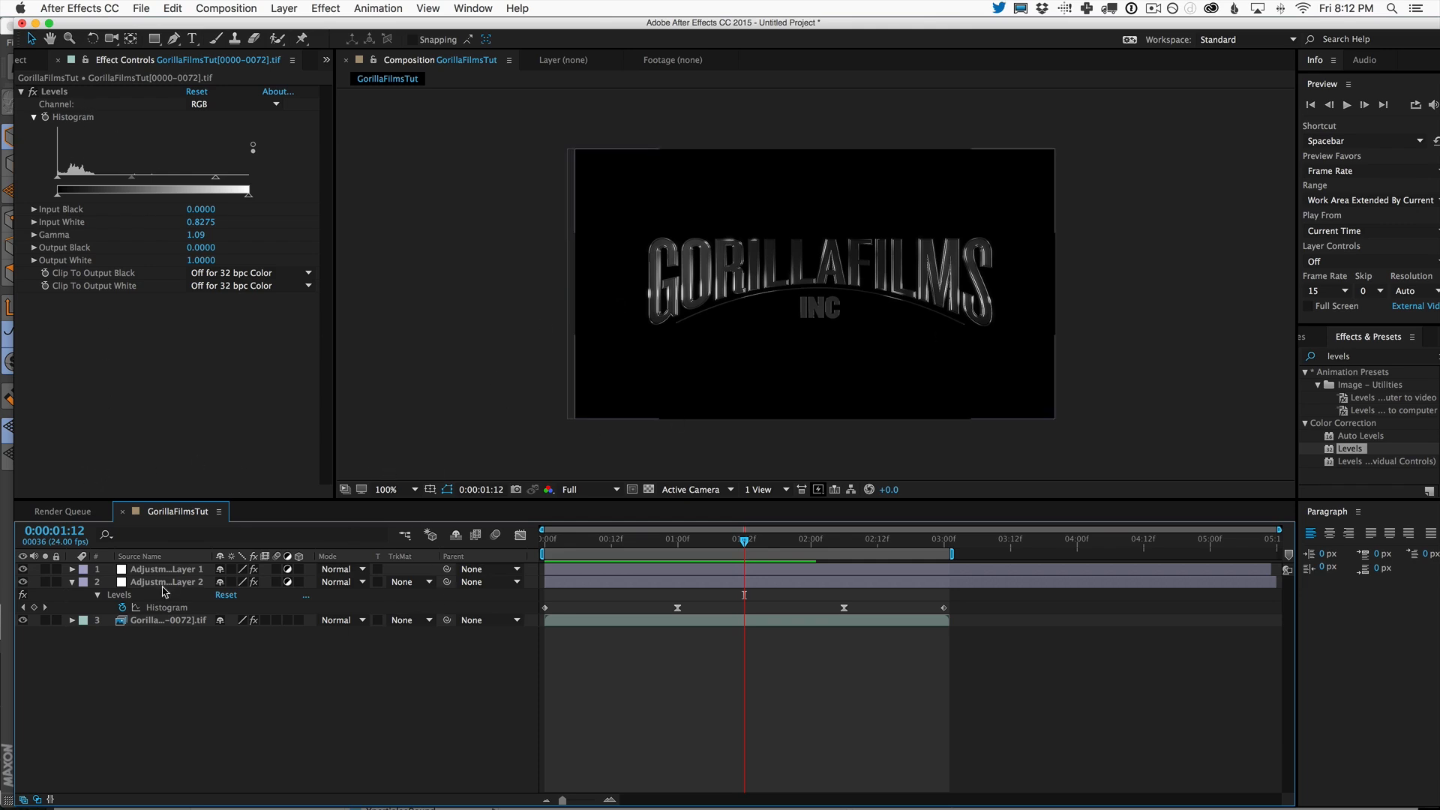
- Go to frame 0:00:01:17 and add a new adjustment layer above the existing layers
{"action": "mouse_move", "coordinate": [744, 542]}
{"action": "left_mouse_down"}
{"action": "mouse_move", "coordinate": [627, 542]}
{"action": "mouse_move", "coordinate": [820, 542]}
{"action": "mouse_move", "coordinate": [682, 543]}
{"action": "mouse_move", "coordinate": [816, 543]}
{"action": "mouse_move", "coordinate": [772, 543]}
{"action": "left_mouse_up"}
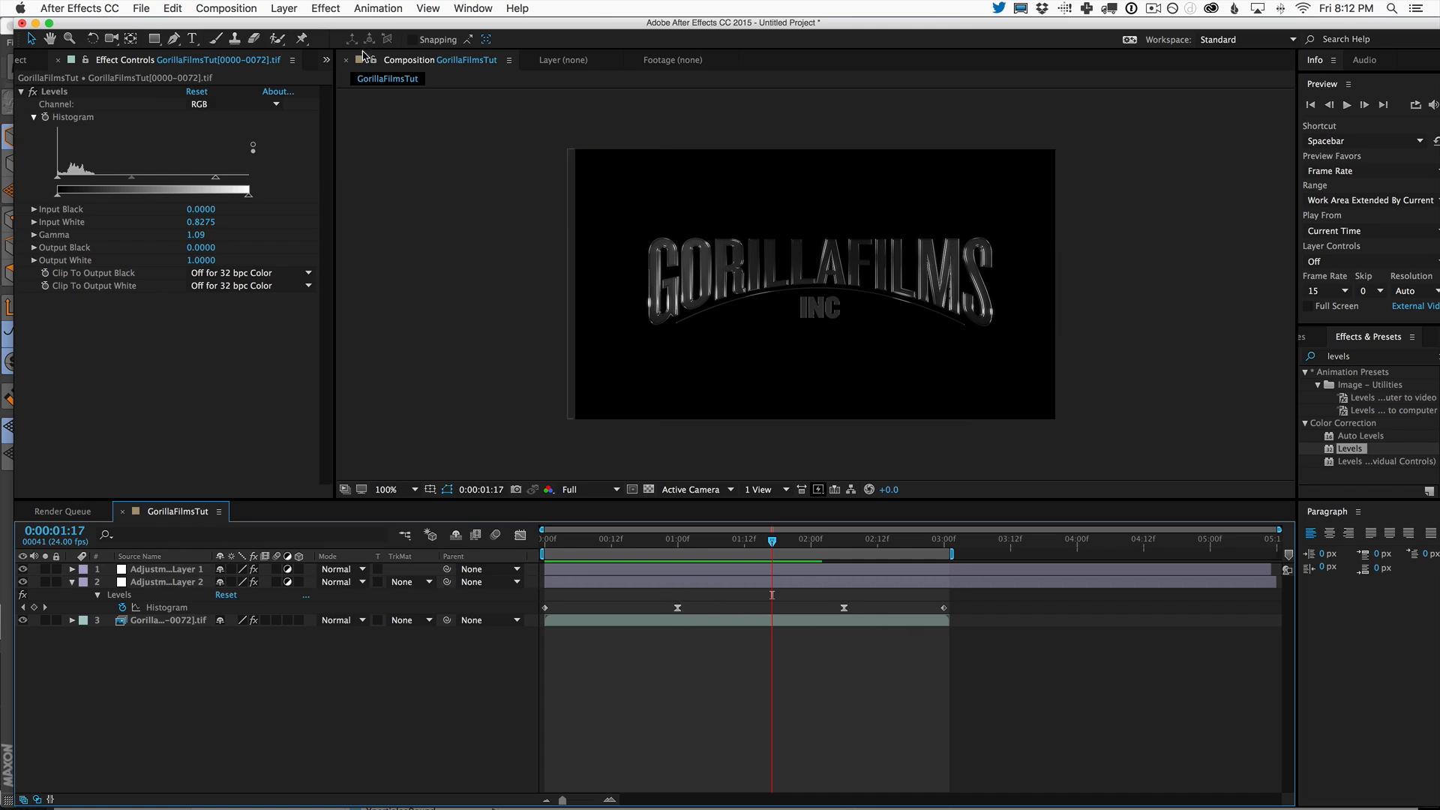
{"action": "left_click", "coordinate": [288, 9]}
{"action": "mouse_move", "coordinate": [315, 26]}
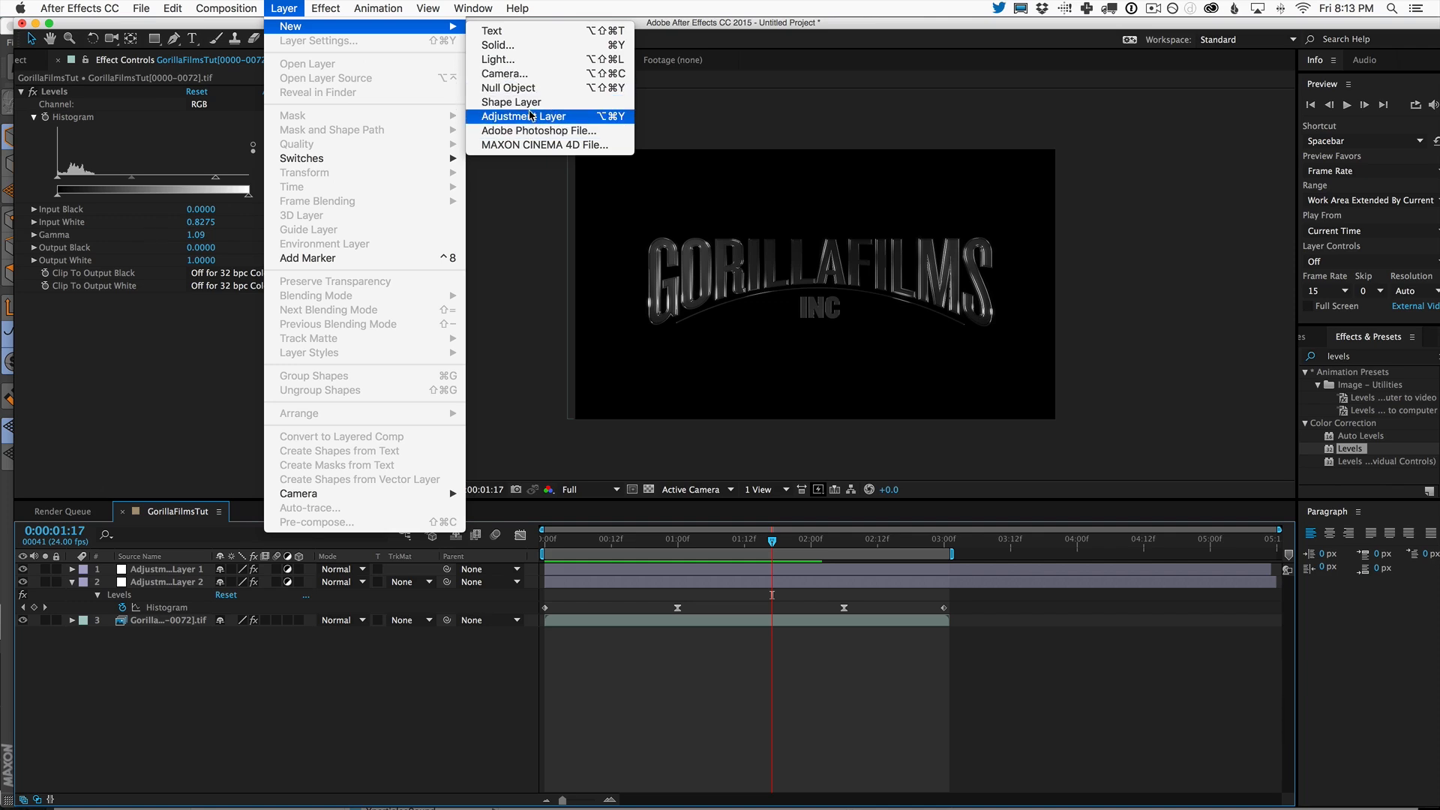
{"action": "left_click", "coordinate": [532, 120]}
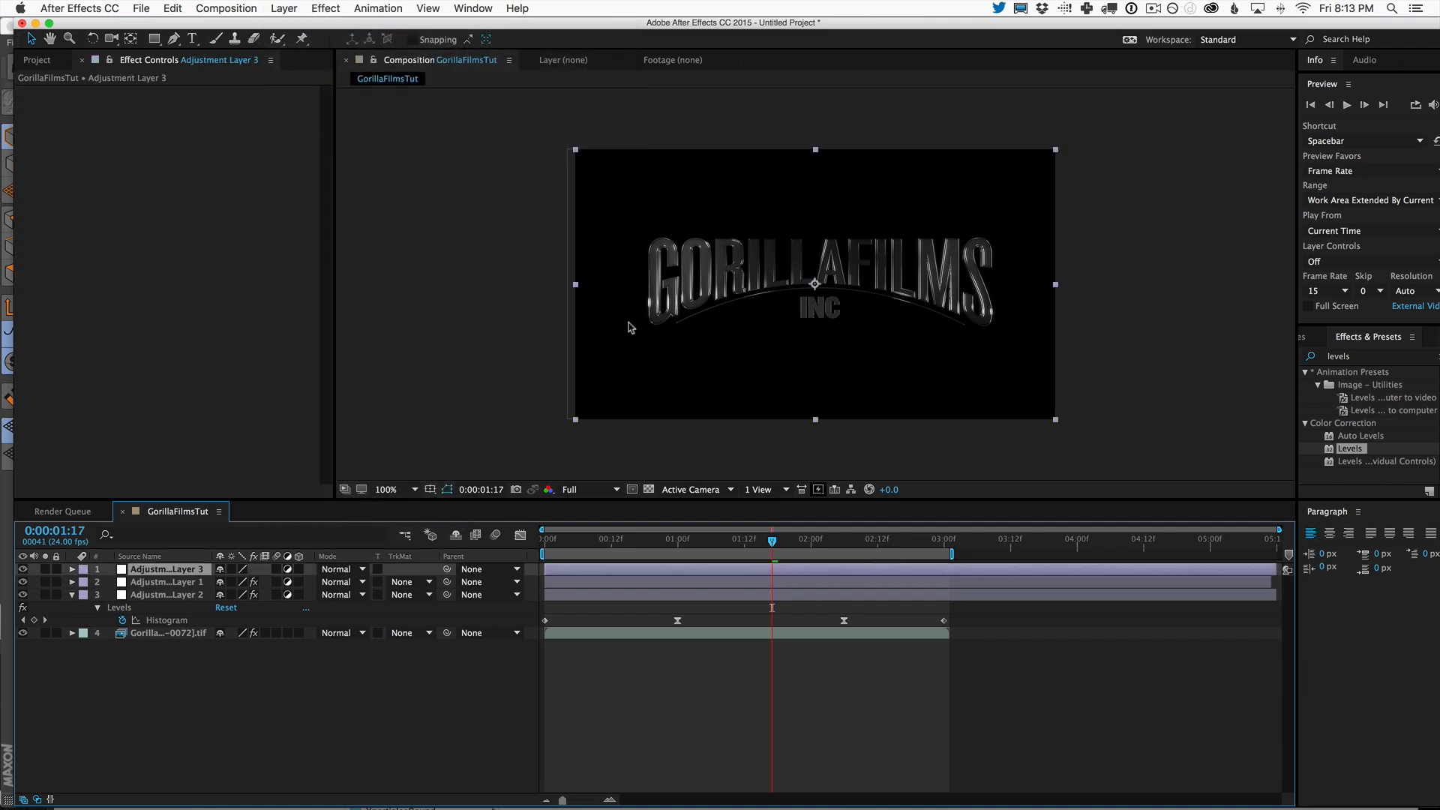
- Apply the Curves effect to Adjustment Layer 3 and shape its RGB curve into an S with darker shadows and lifted highlights
{"action": "left_click", "coordinate": [1363, 363]}
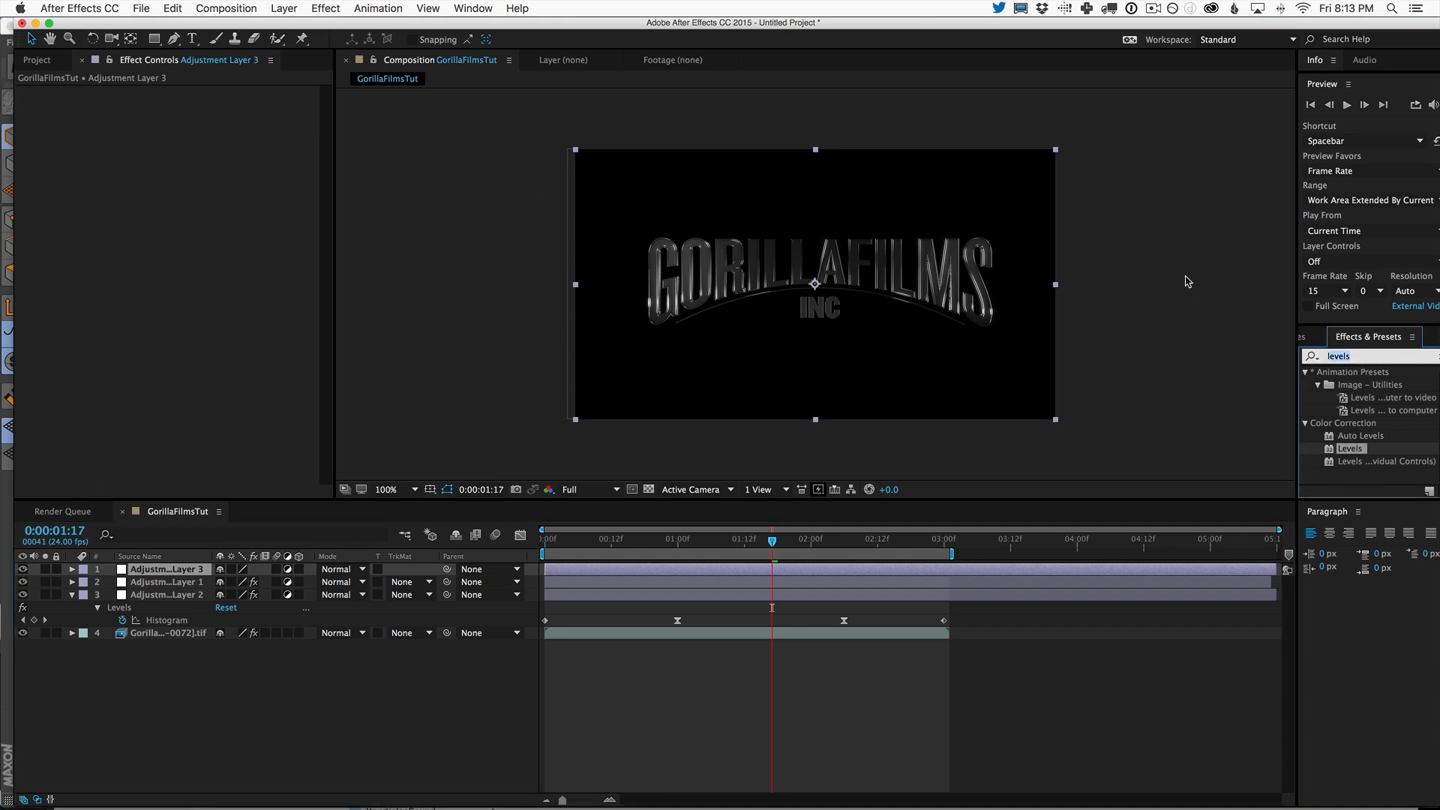
{"action": "type", "text": "curves"}
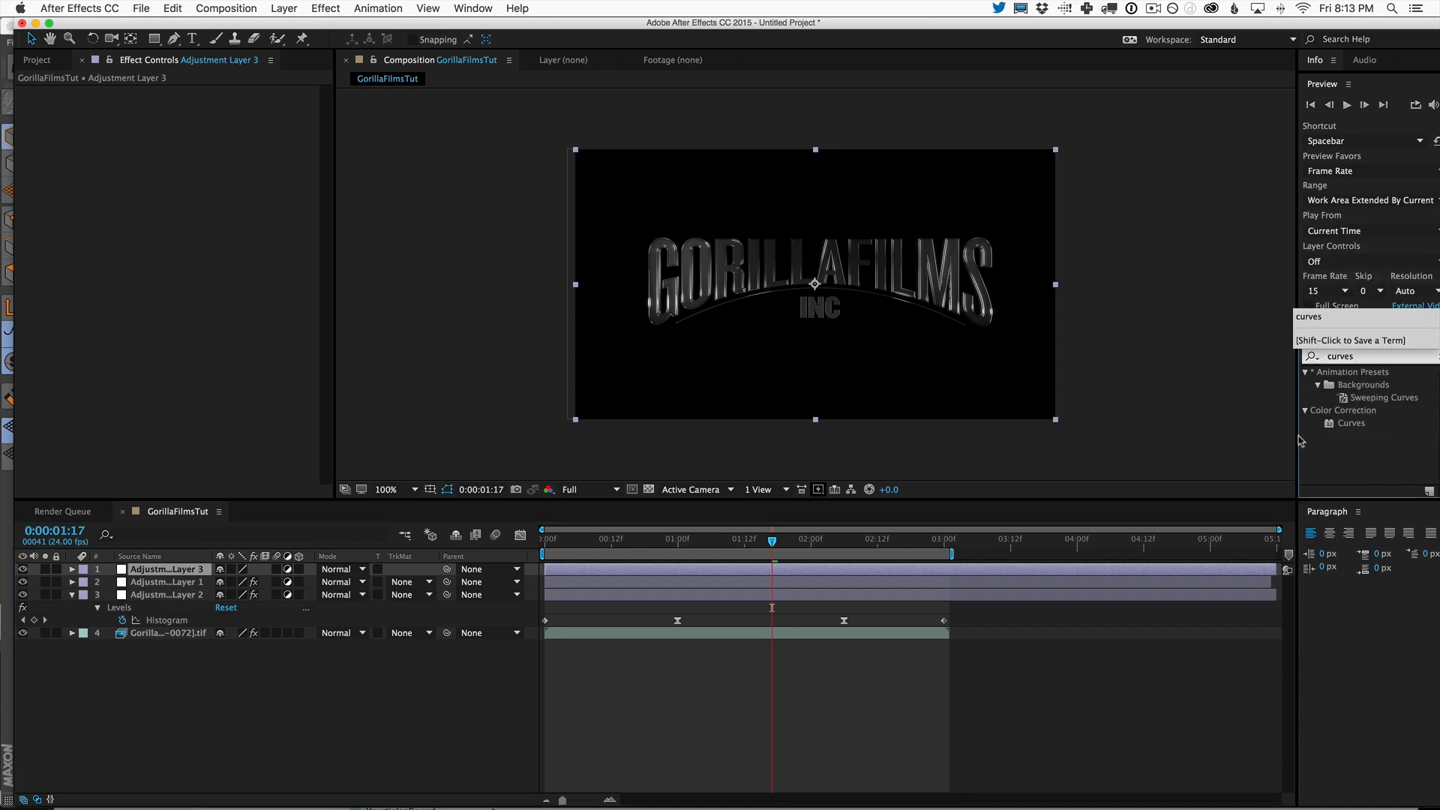
{"action": "double_click", "coordinate": [1351, 423]}
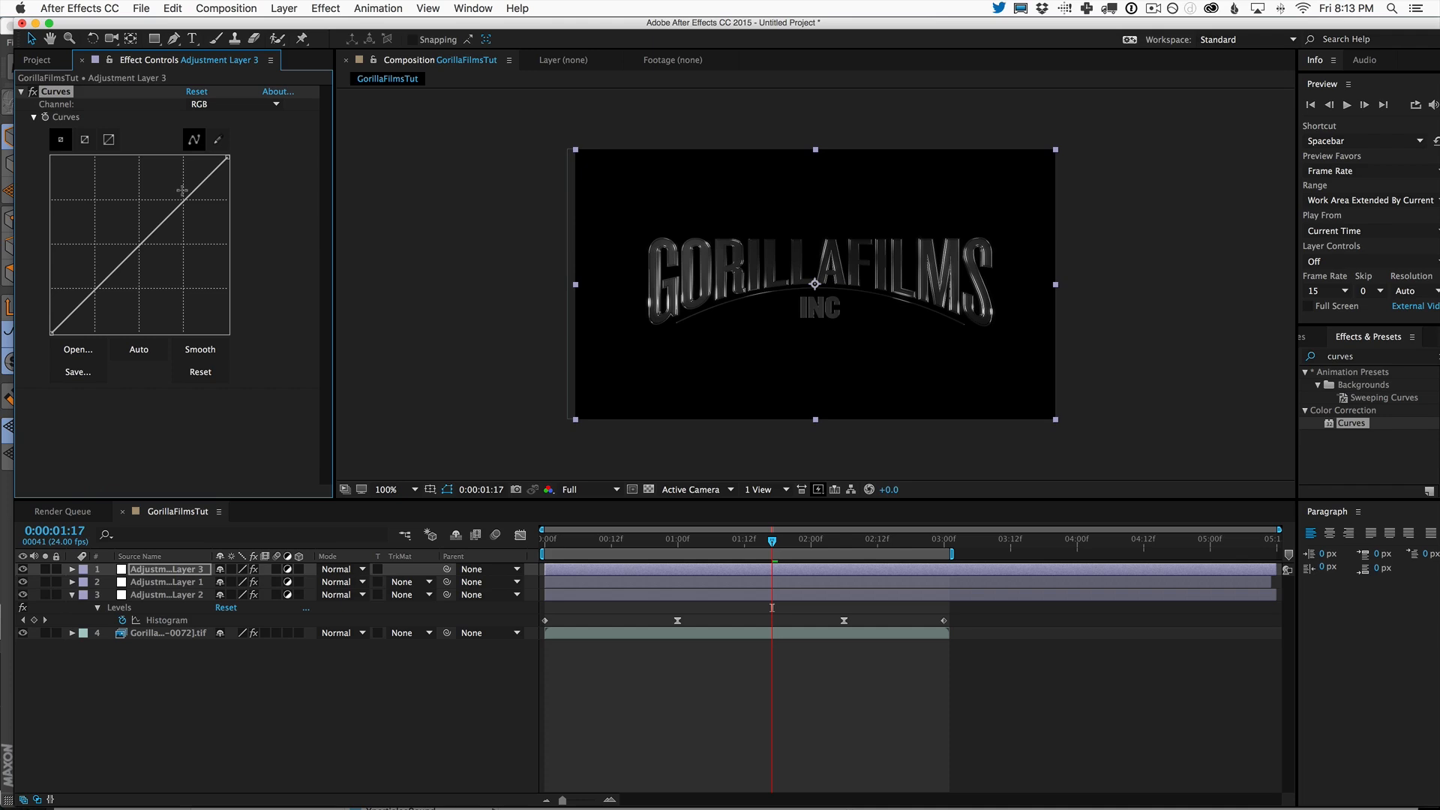
{"action": "left_click_drag", "start_coordinate": [181, 191], "coordinate": [185, 191]}
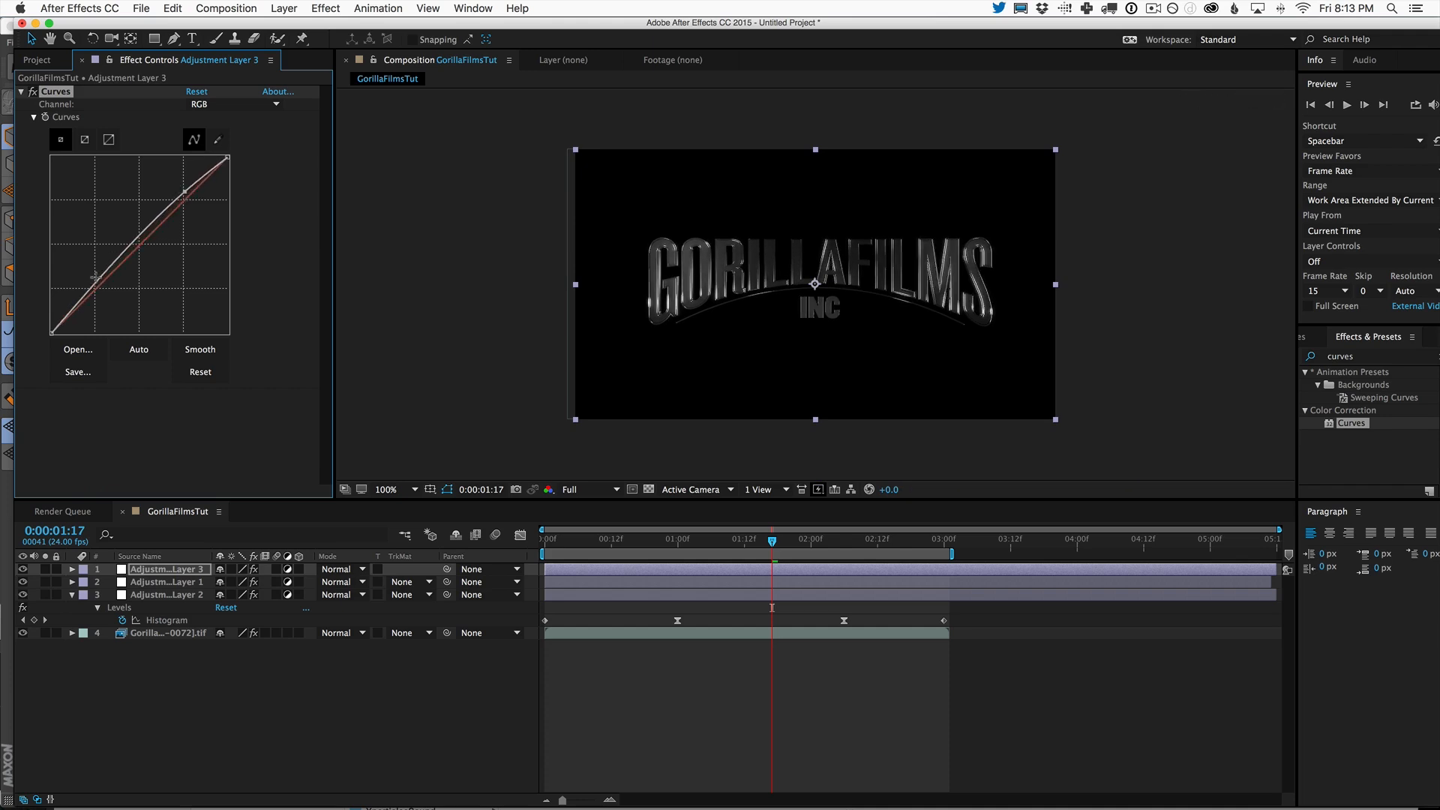
{"action": "mouse_move", "coordinate": [95, 277]}
{"action": "left_mouse_down"}
{"action": "mouse_move", "coordinate": [111, 291]}
{"action": "mouse_move", "coordinate": [107, 277]}
{"action": "mouse_move", "coordinate": [149, 257]}
{"action": "mouse_move", "coordinate": [115, 288]}
{"action": "left_mouse_up"}
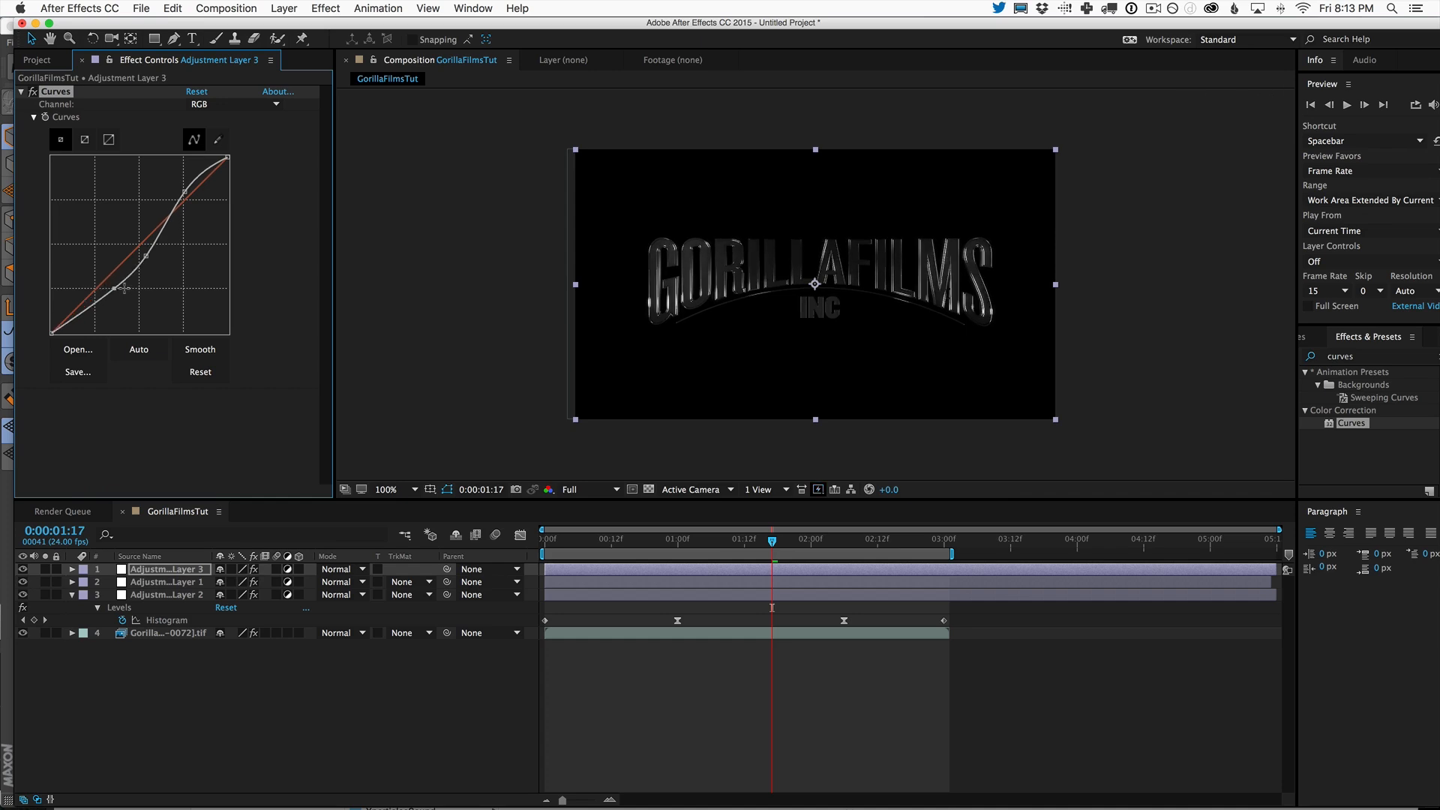
- Step back through the frames to 0:00:01:08, preview the graded logo animation, and check frame 0:00:01:01
{"action": "key", "text": "Page_Up"}
{"action": "key", "text": "Page_Up"}
{"action": "key", "text": "Page_Up"}
{"action": "key", "text": "Page_Up"}
{"action": "key", "text": "Page_Up"}
{"action": "key", "text": "Page_Up"}
{"action": "key", "text": "Page_Up"}
{"action": "key", "text": "Page_Up"}
{"action": "key", "text": "Page_Up"}
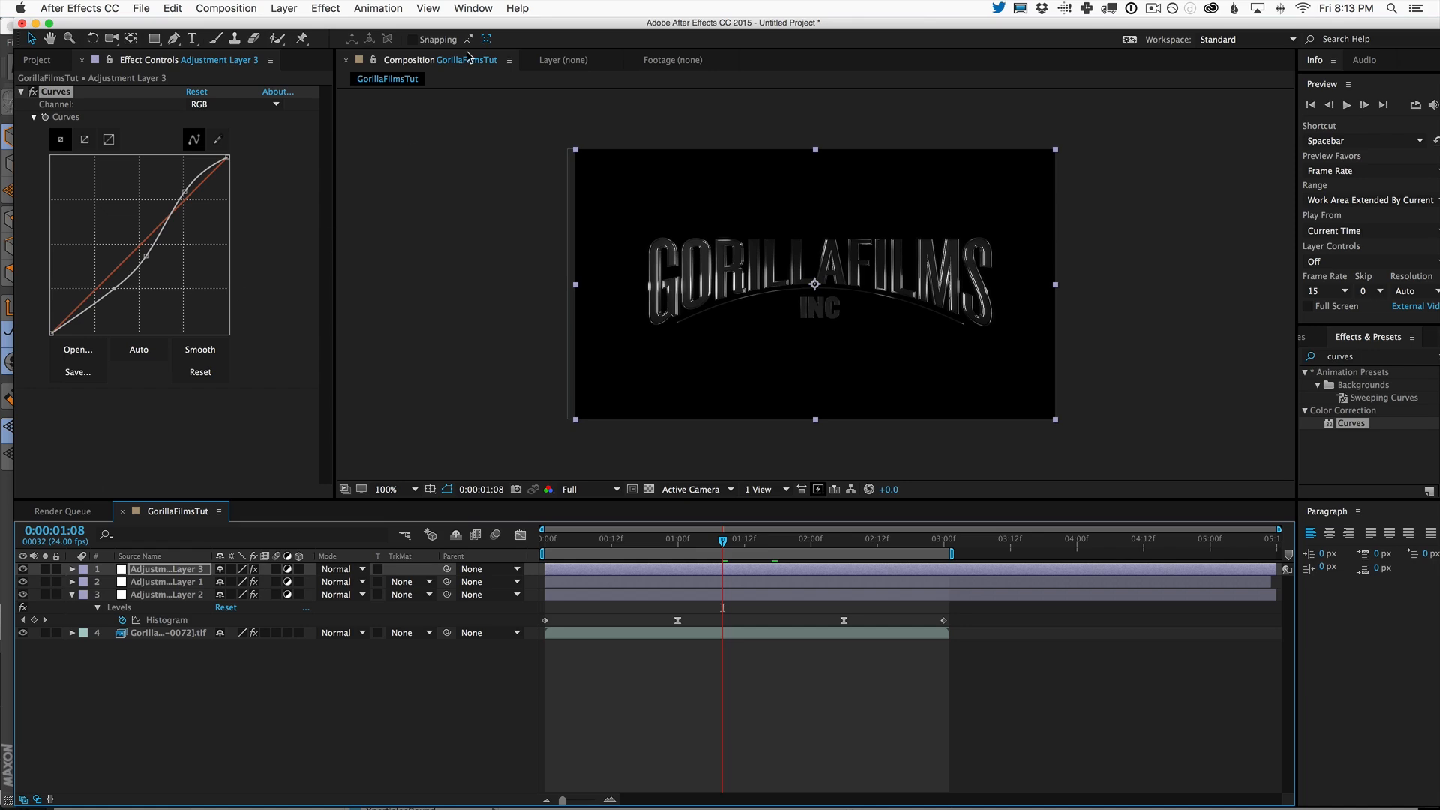
{"action": "key", "text": "space"}
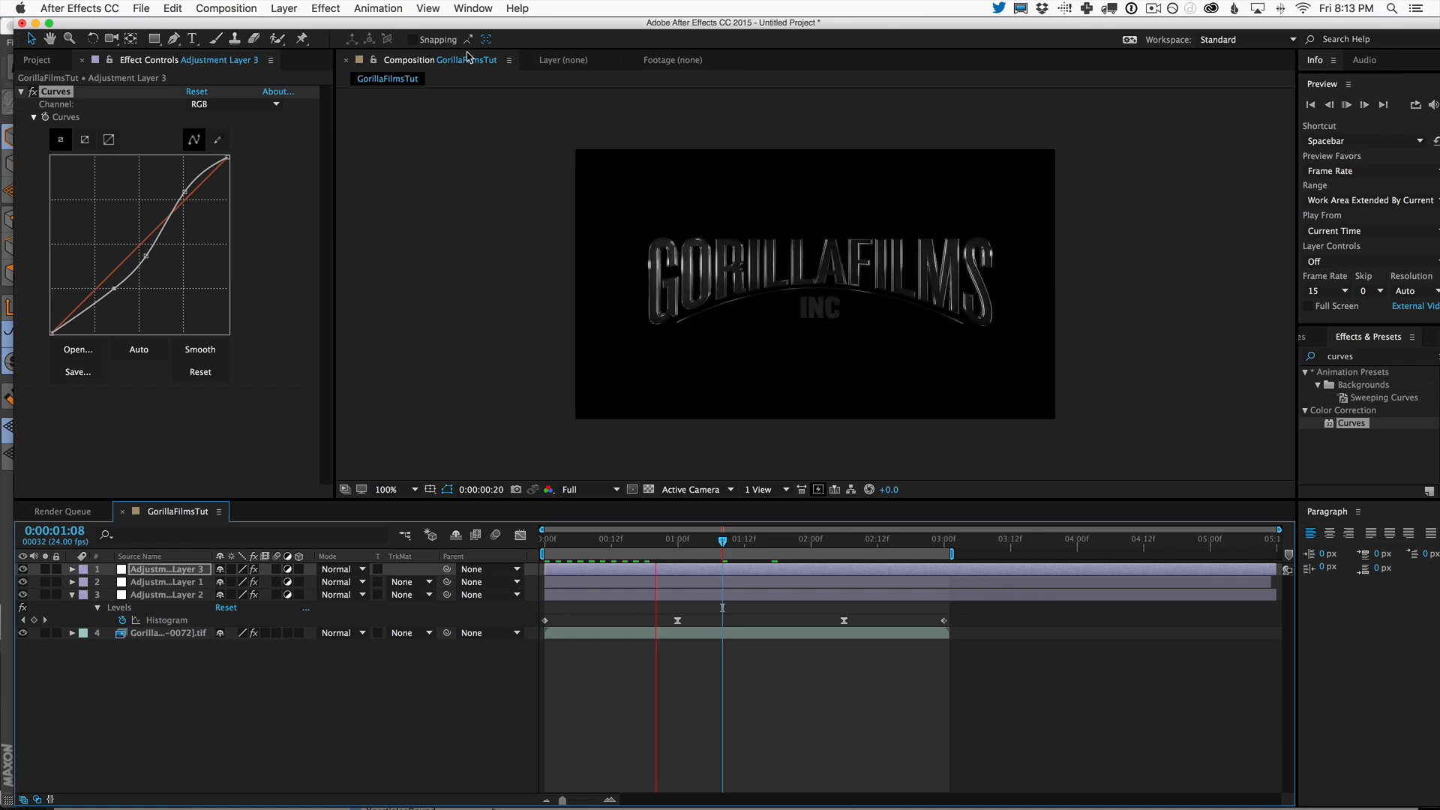
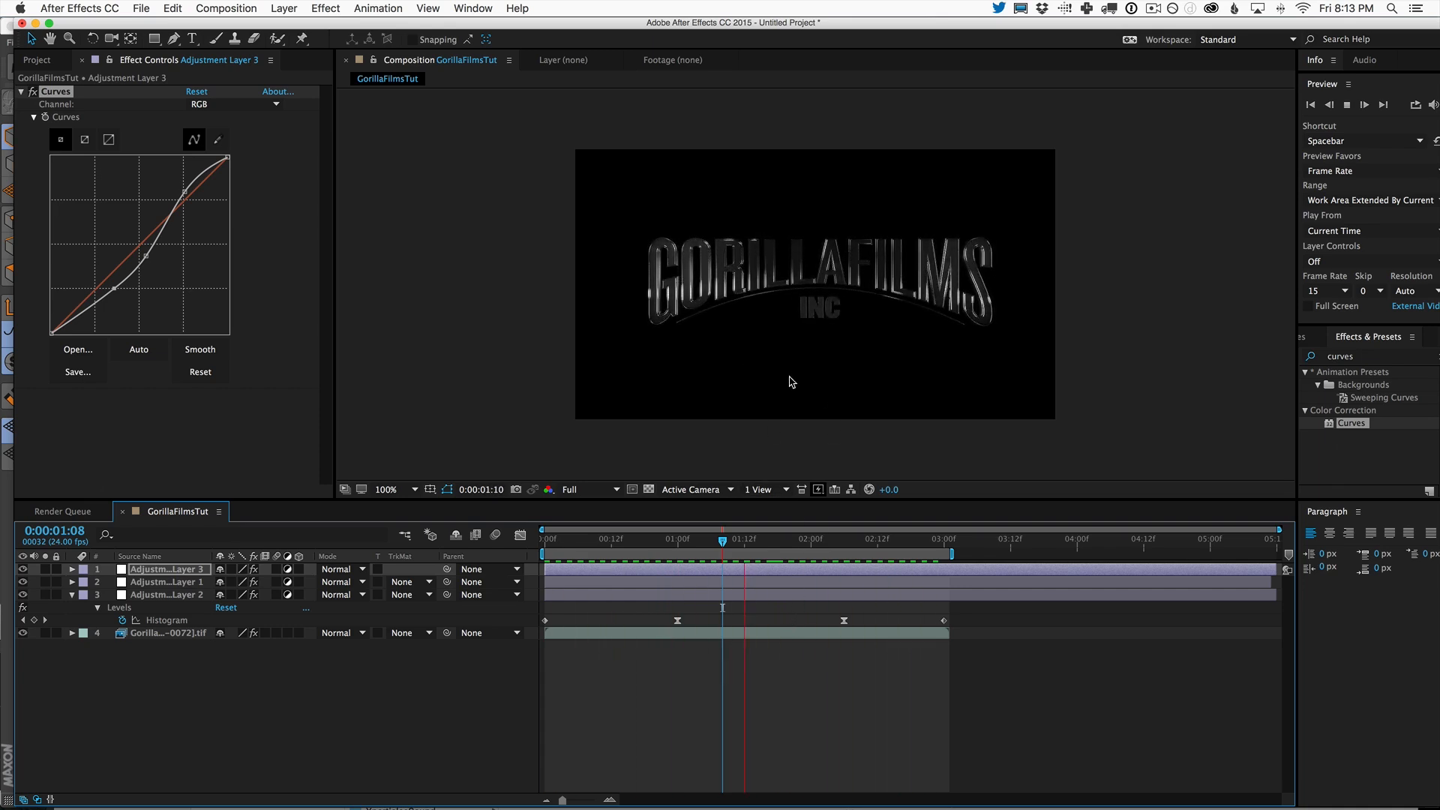
{"action": "key", "text": "space"}
{"action": "left_click_drag", "start_coordinate": [771, 540], "coordinate": [683, 541]}
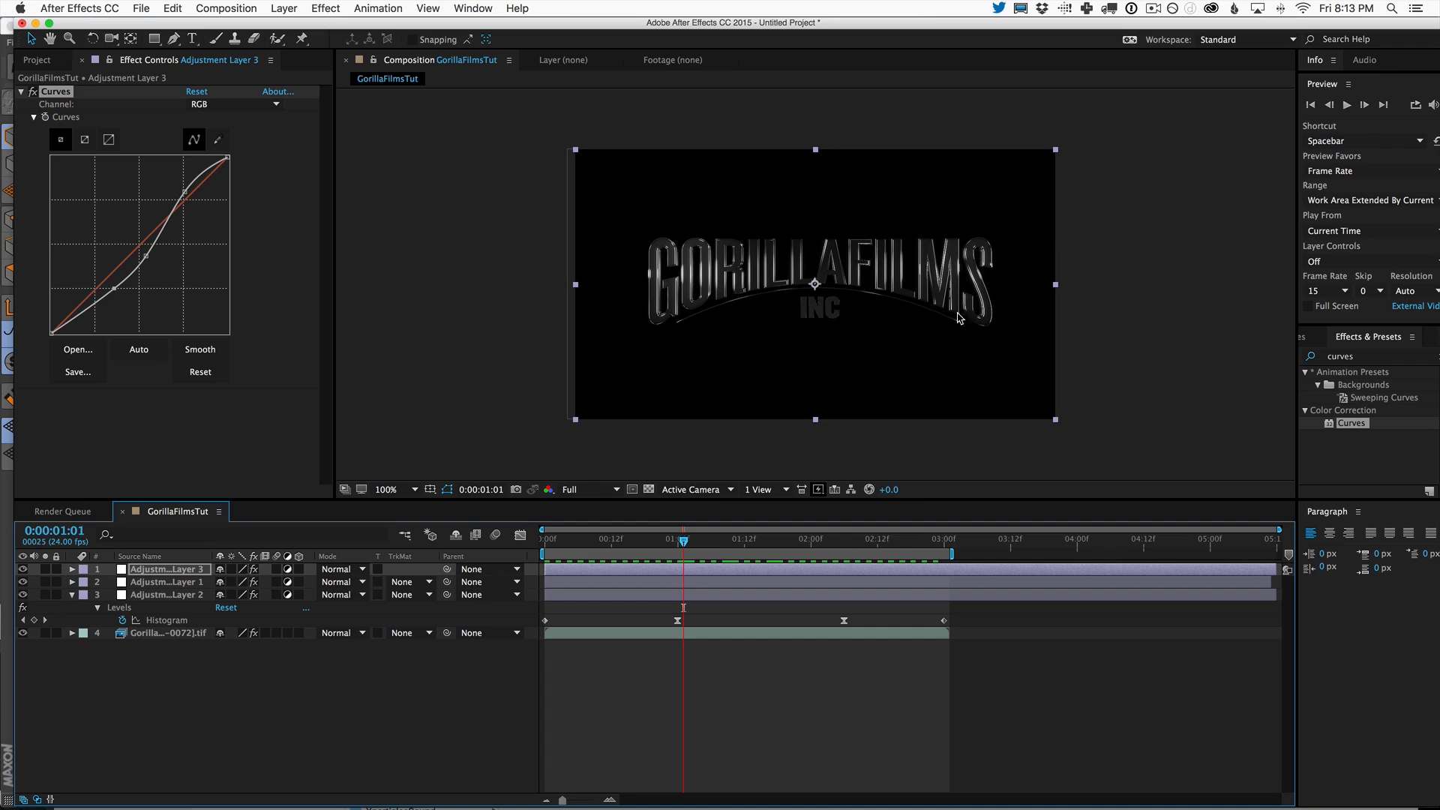
- Switch to Cinema 4D, return to the perspective viewport, and duplicate Null.5 with its SPec light
{"action": "key", "text": "super+Tab"}
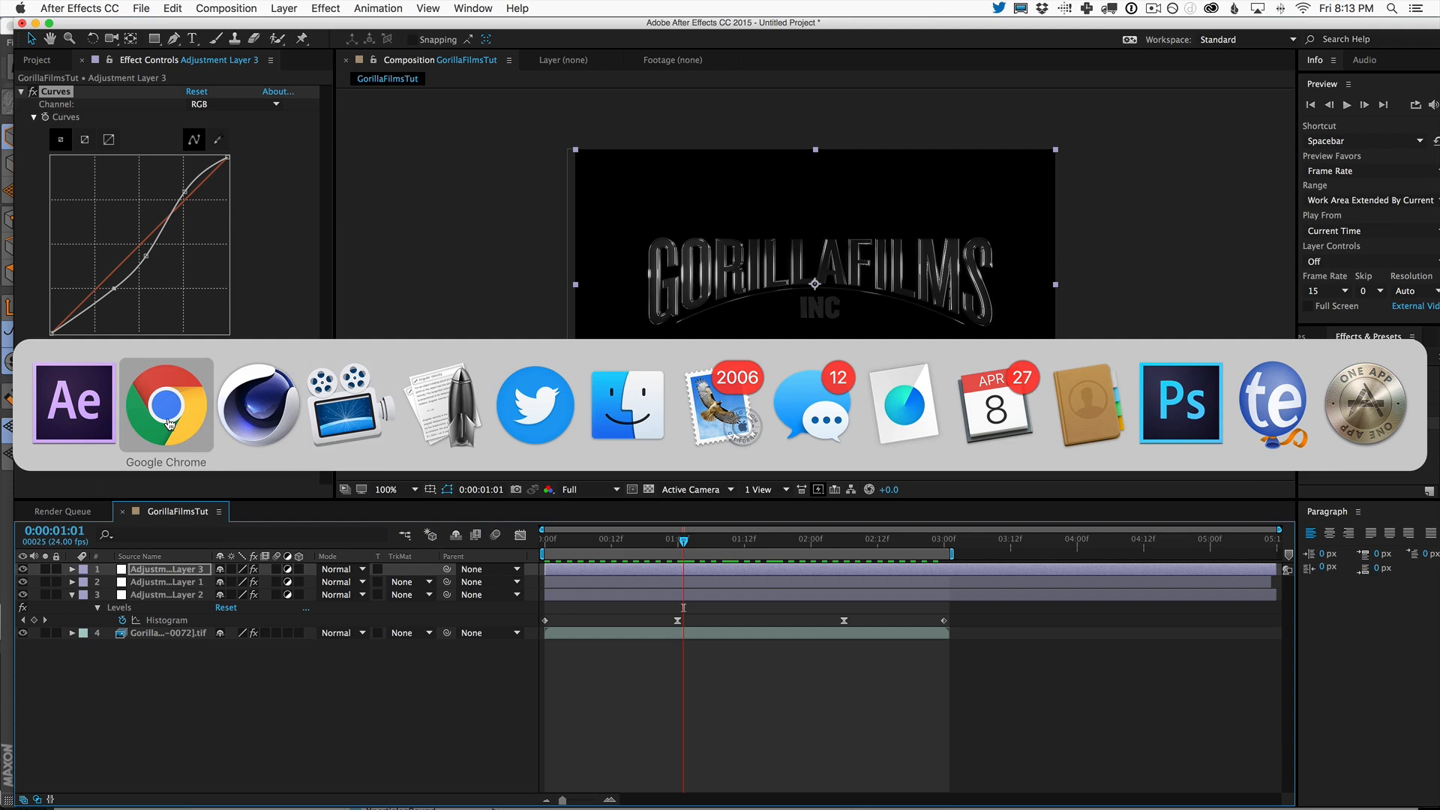
{"action": "left_click", "coordinate": [264, 424]}
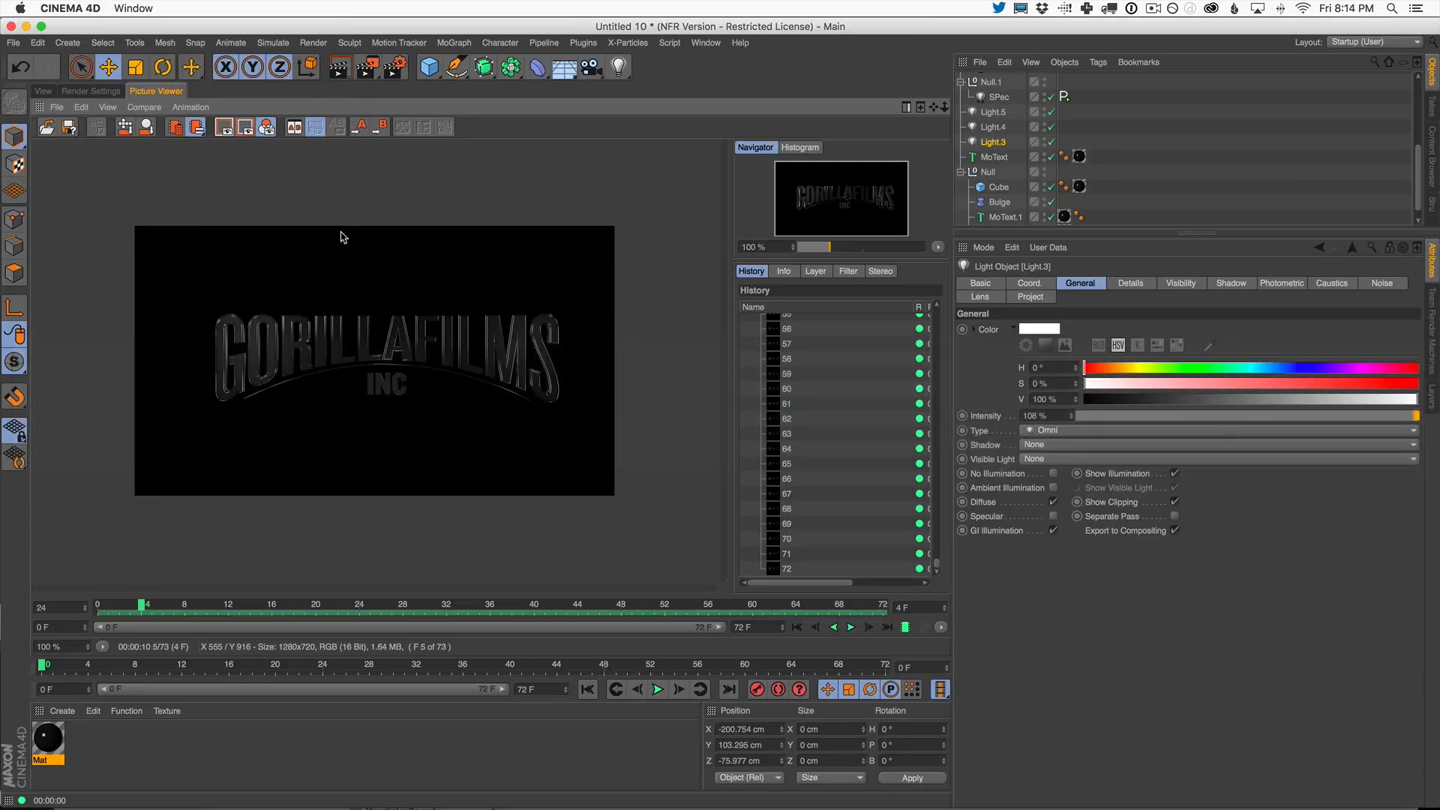
{"action": "left_click", "coordinate": [43, 91]}
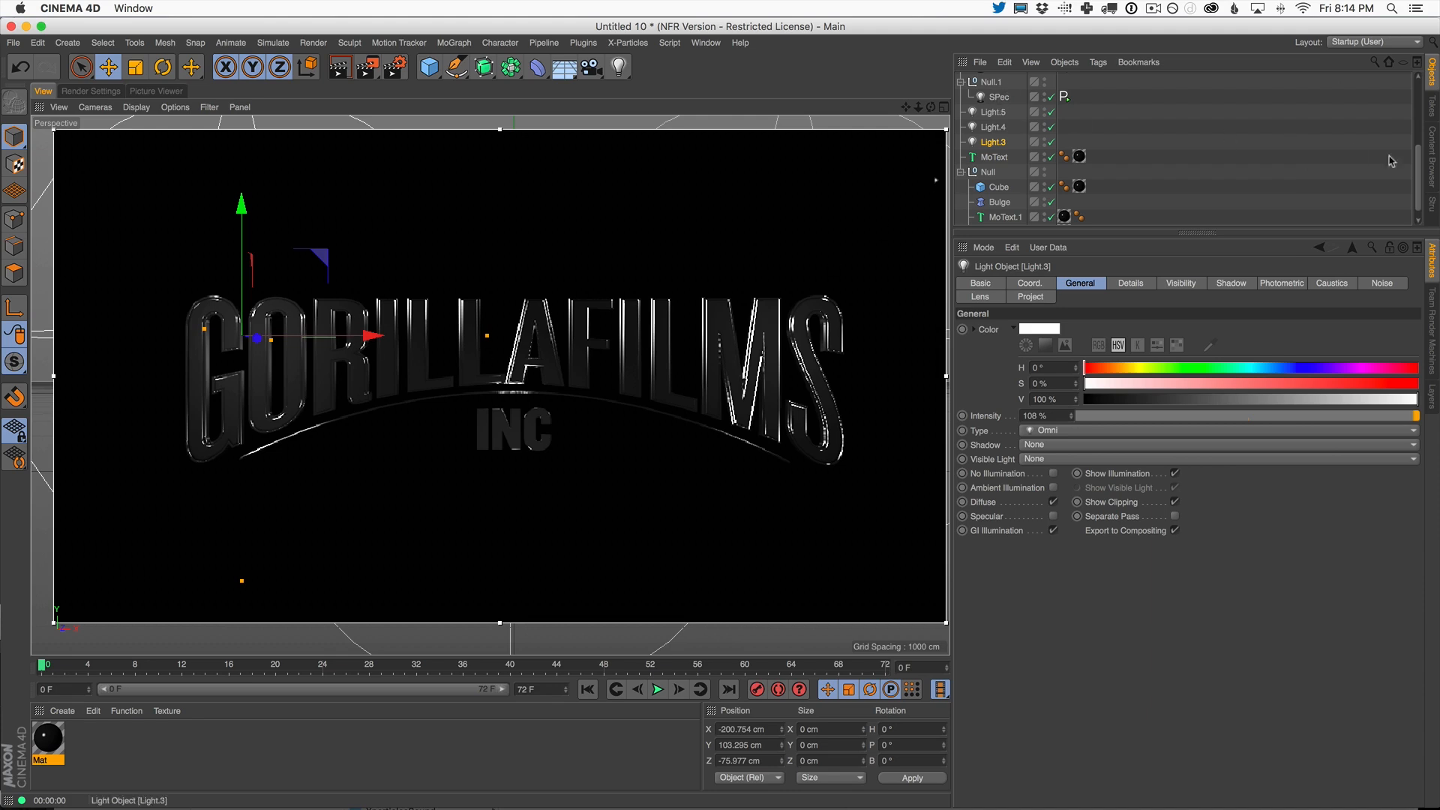
{"action": "scroll", "coordinate": [1419, 172], "scroll_direction": "up", "scroll_amount": 5}
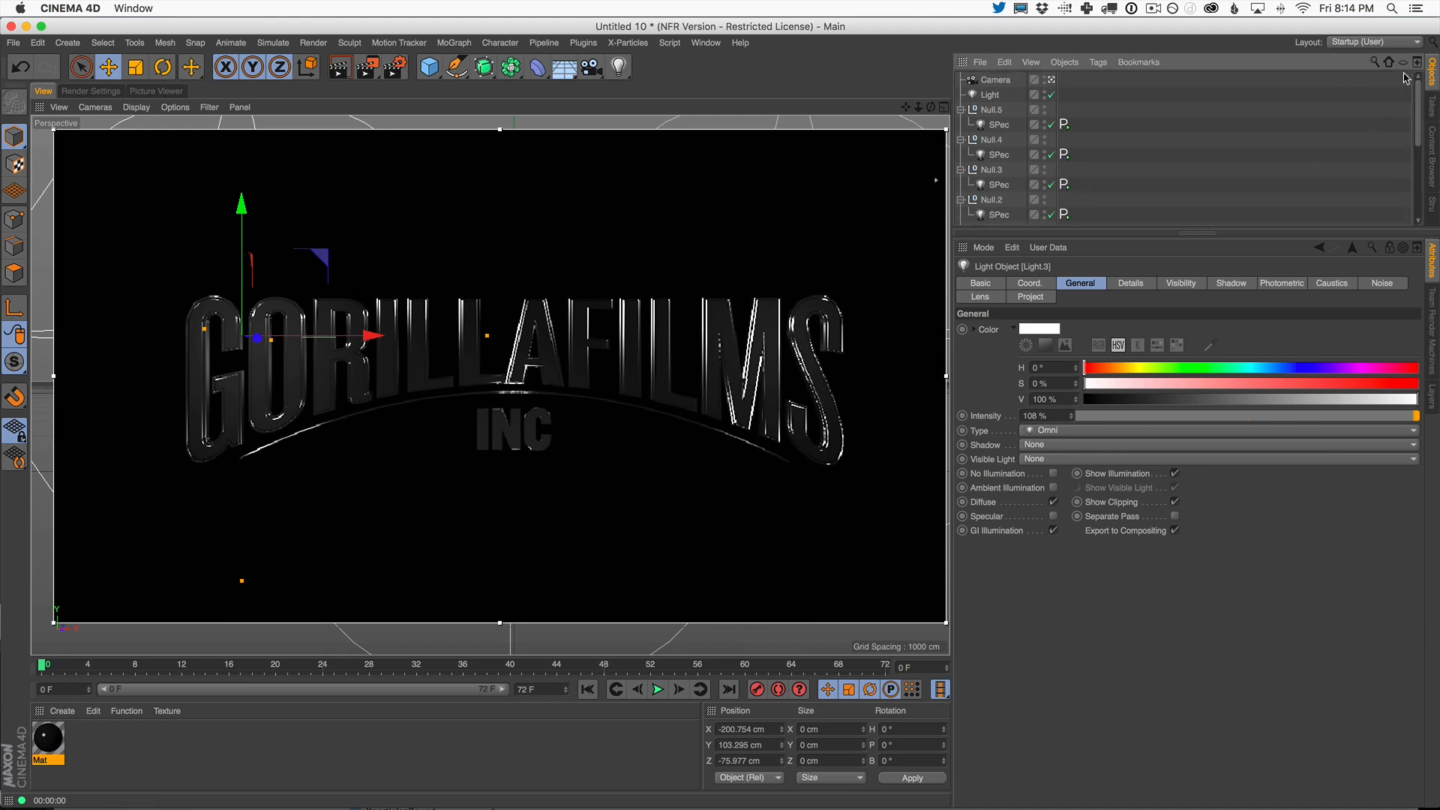
{"action": "left_click", "coordinate": [991, 110]}
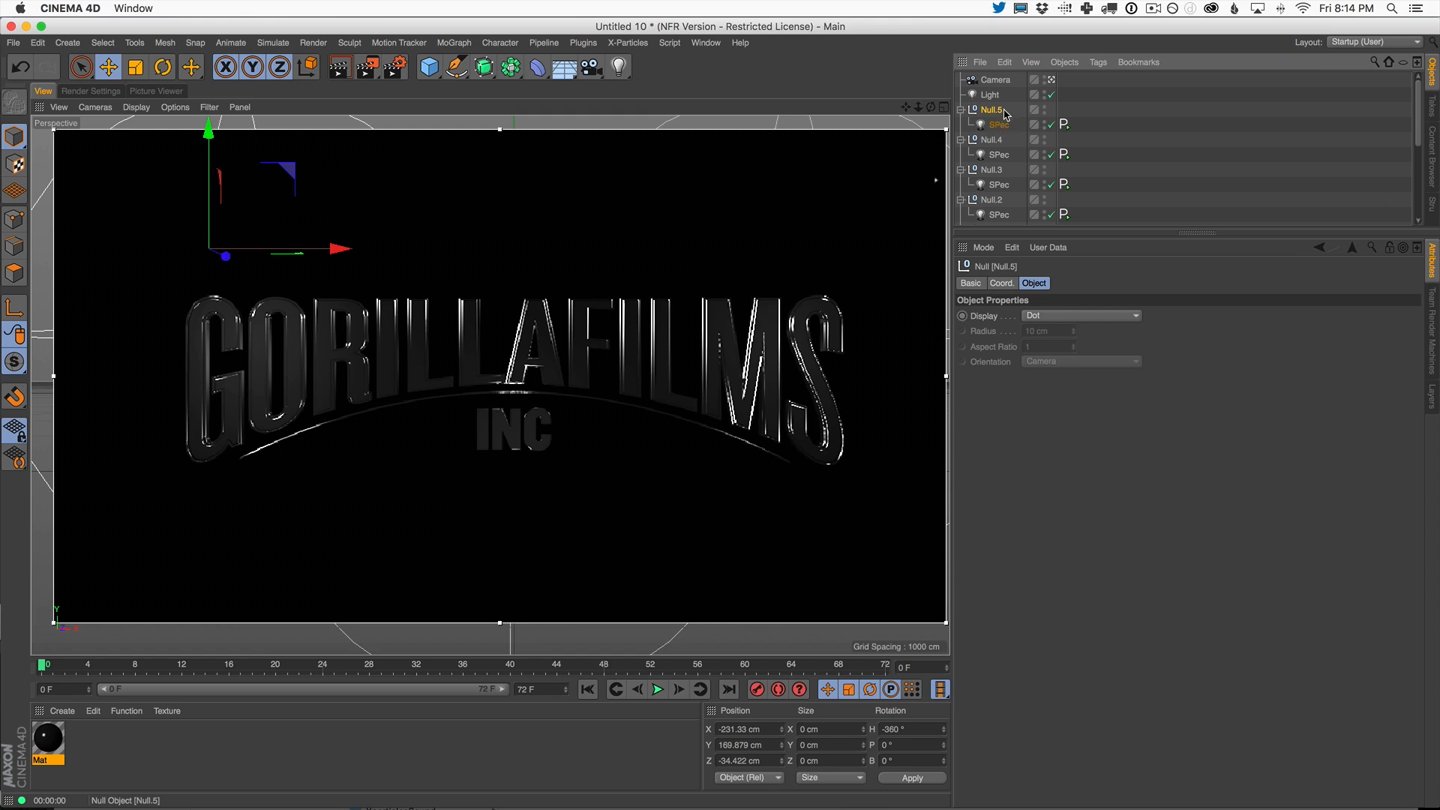
{"action": "key", "text": "ctrl+c"}
{"action": "key", "text": "ctrl+v"}
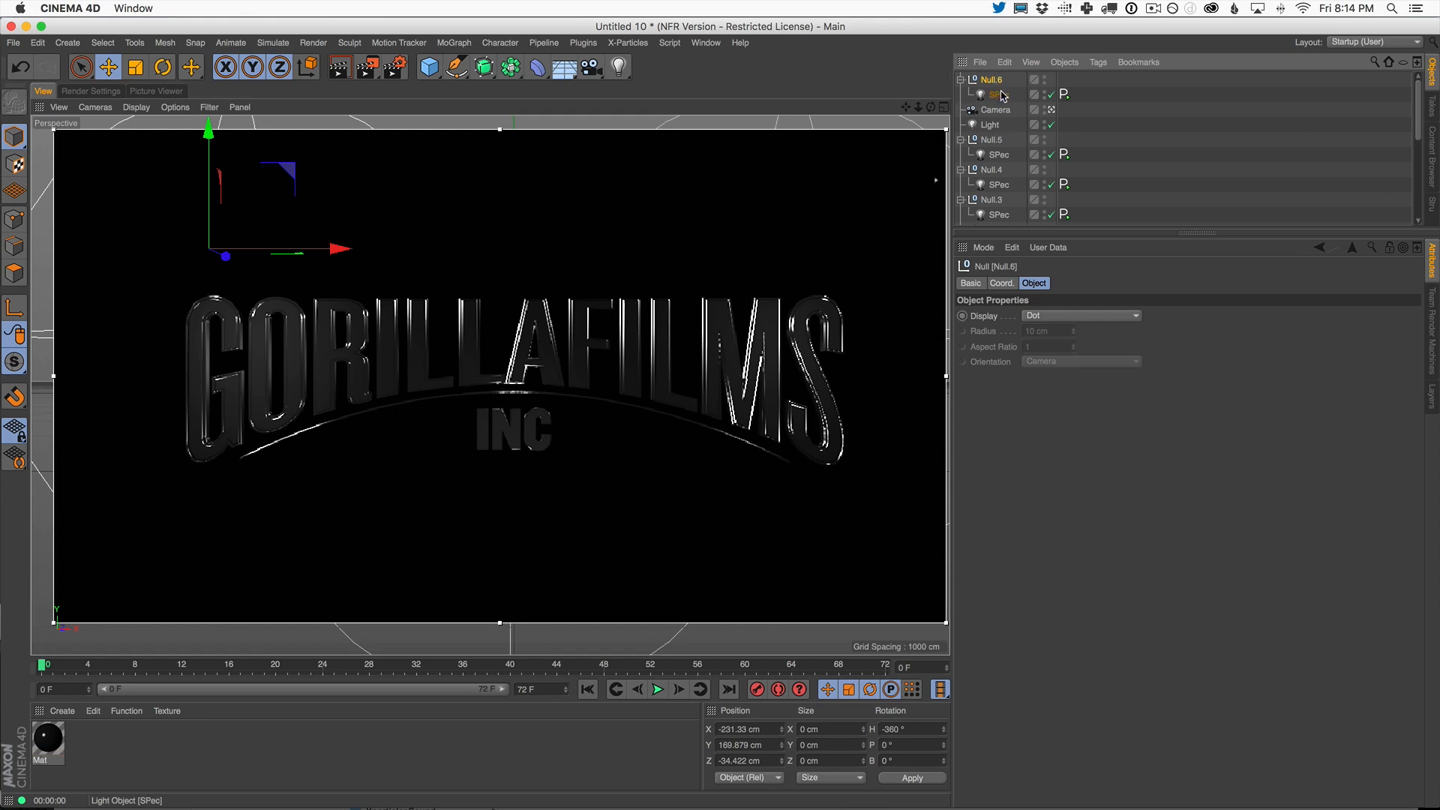
- Move Null.6 with its SPec light to about -34 cm on X and about -6 cm on Z
{"action": "left_click", "coordinate": [1000, 95]}
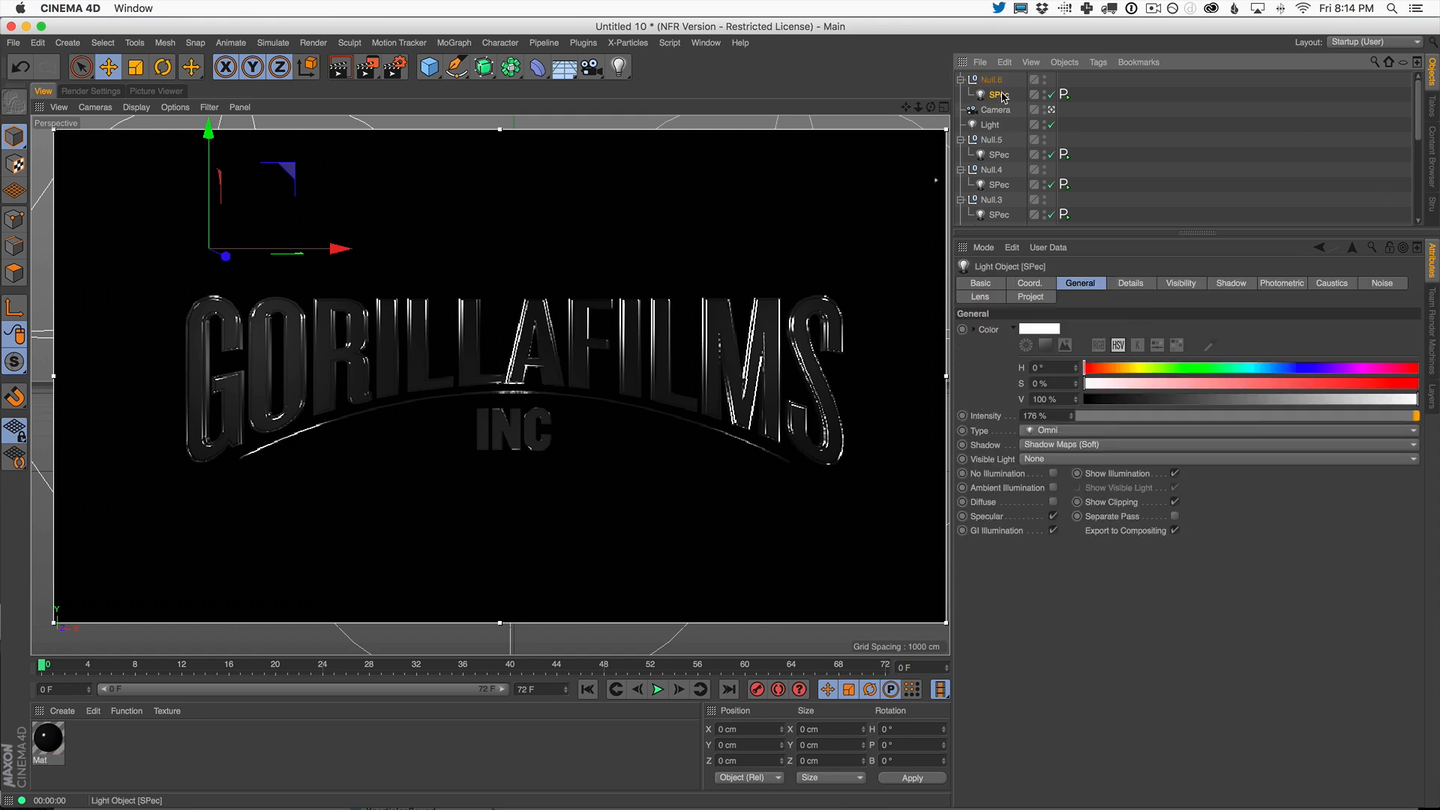
{"action": "left_click", "coordinate": [991, 80]}
{"action": "left_click_drag", "start_coordinate": [341, 249], "coordinate": [589, 246]}
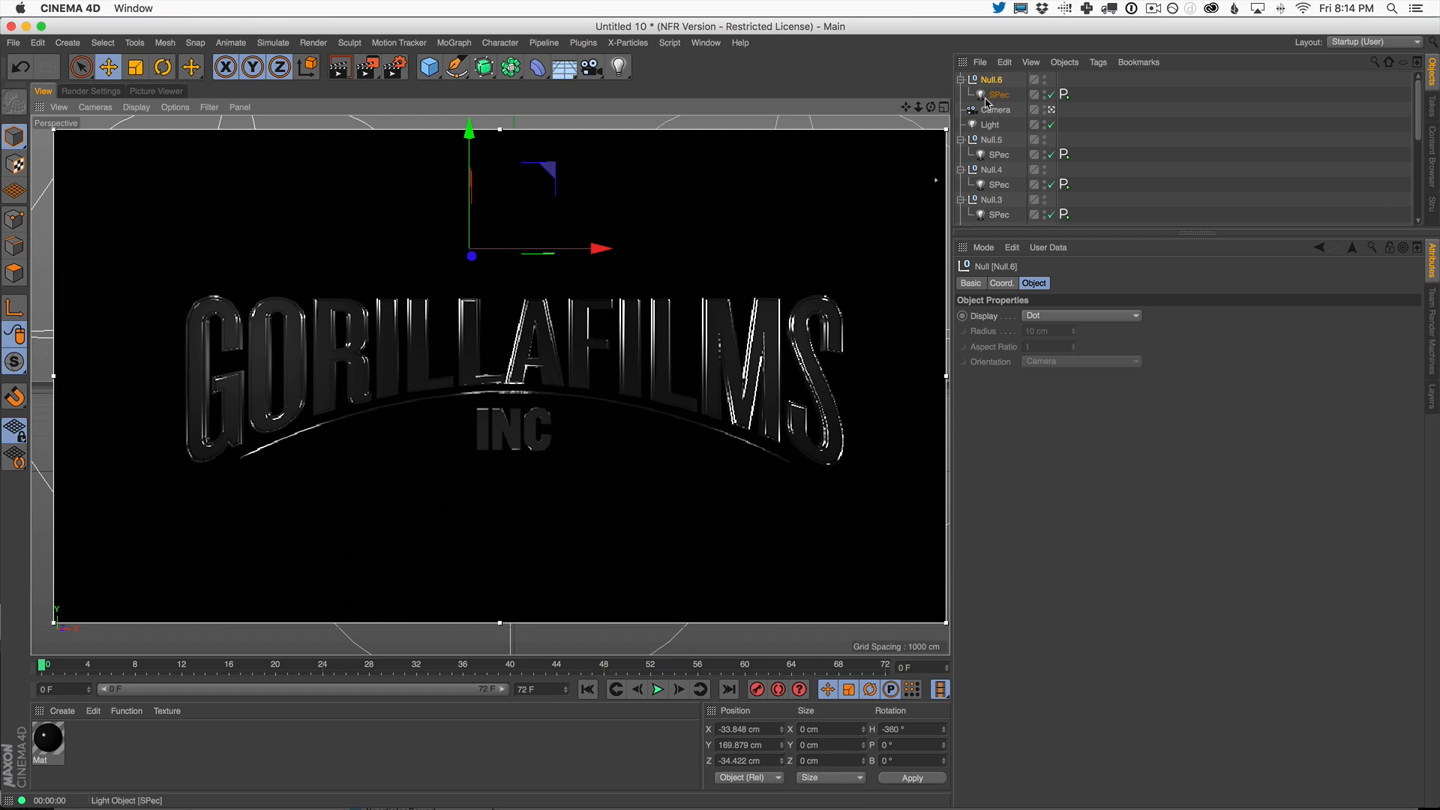
{"action": "left_click", "coordinate": [946, 108]}
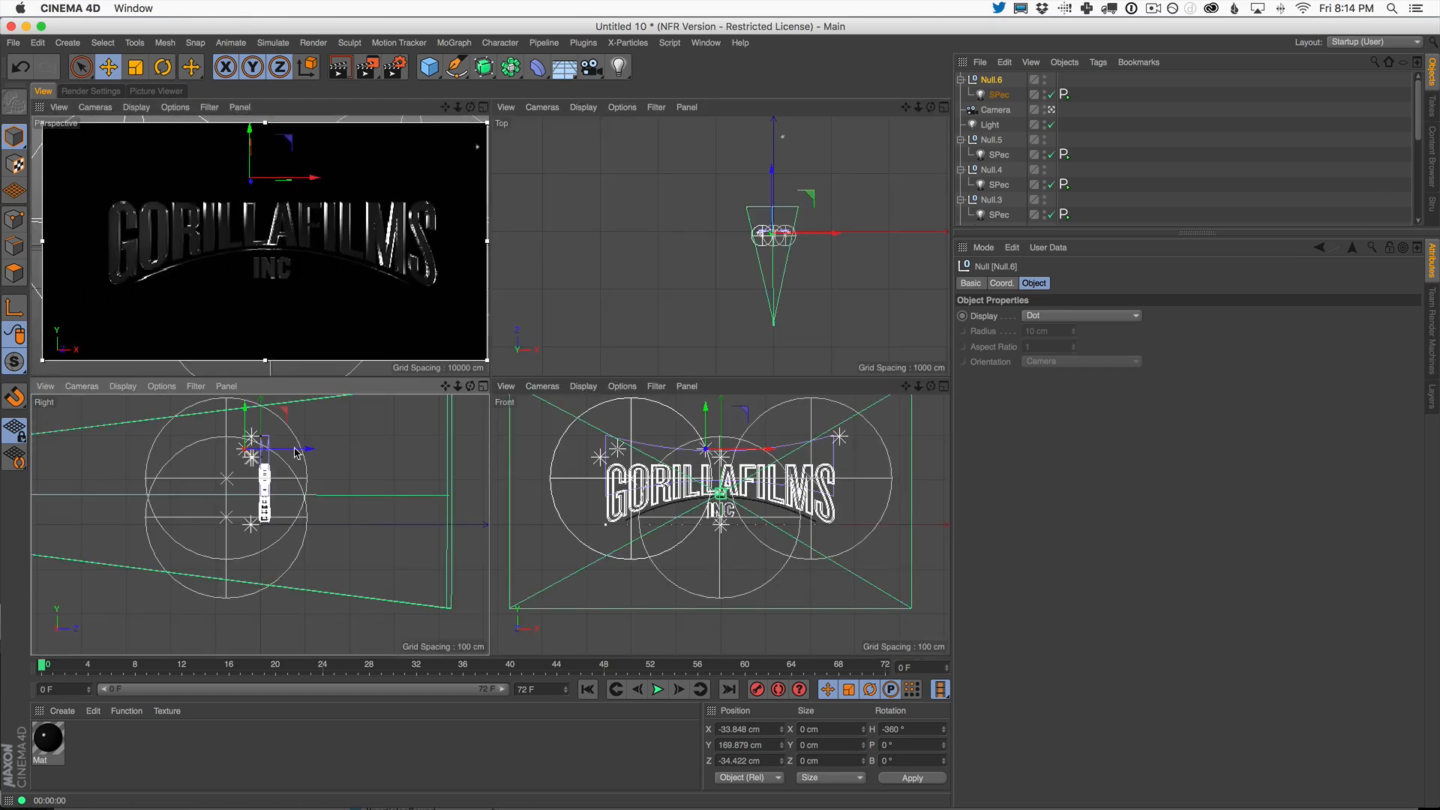
{"action": "left_click_drag", "start_coordinate": [300, 450], "coordinate": [309, 453]}
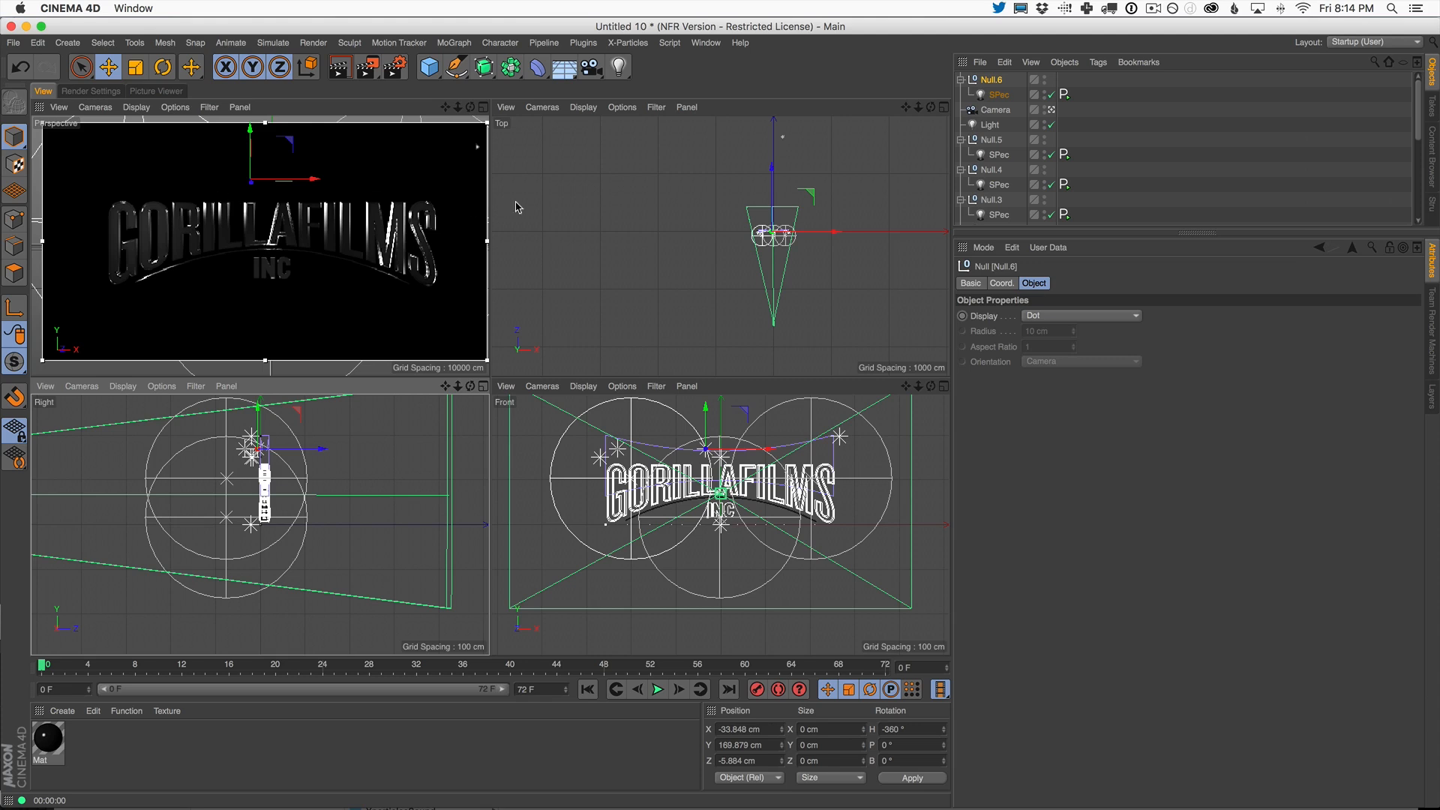
- At frame 20, reduce the Signal End position of Null.6's SPec light, and check the Signal settings of Null.4's light
{"action": "left_click_drag", "start_coordinate": [407, 669], "coordinate": [276, 633]}
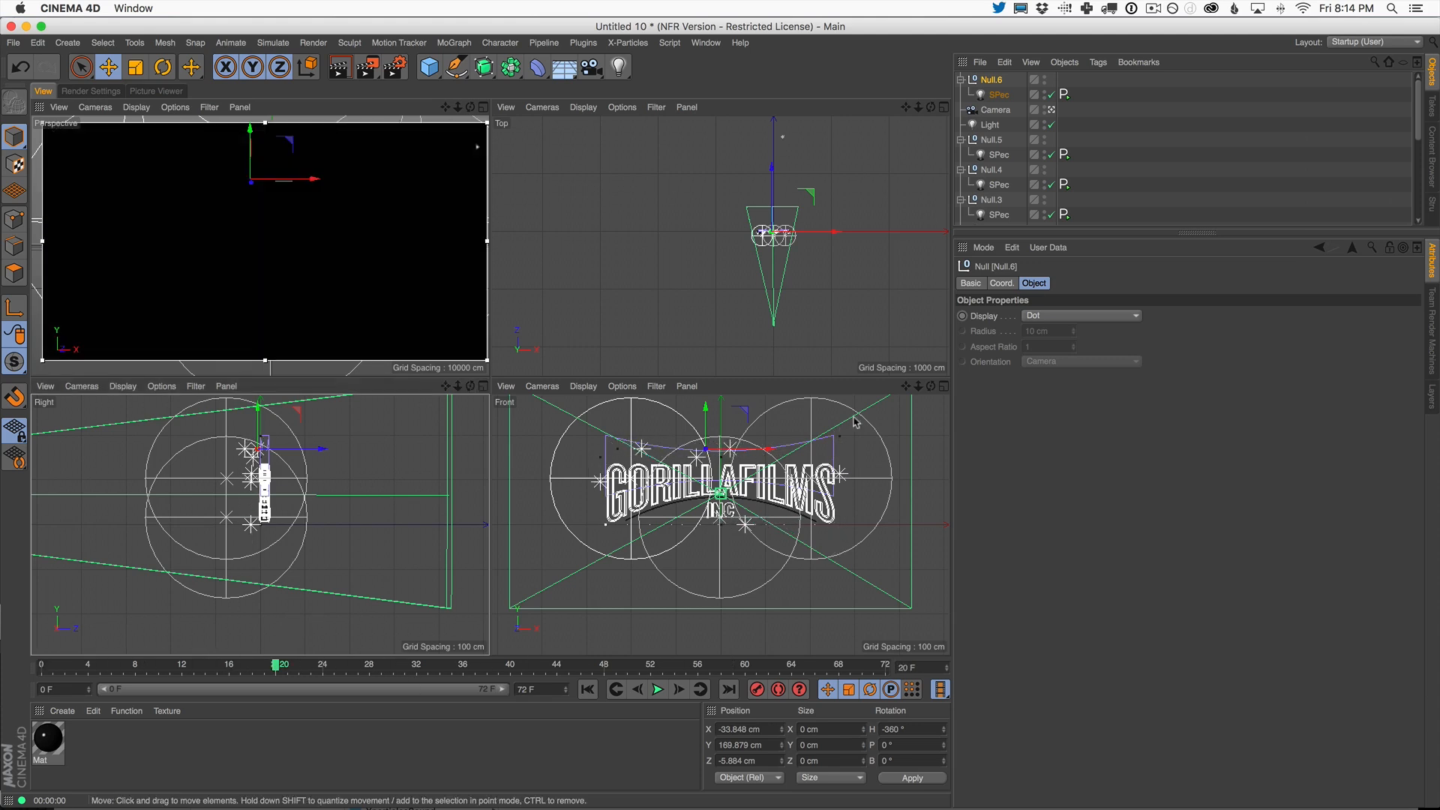
{"action": "left_click", "coordinate": [1063, 94]}
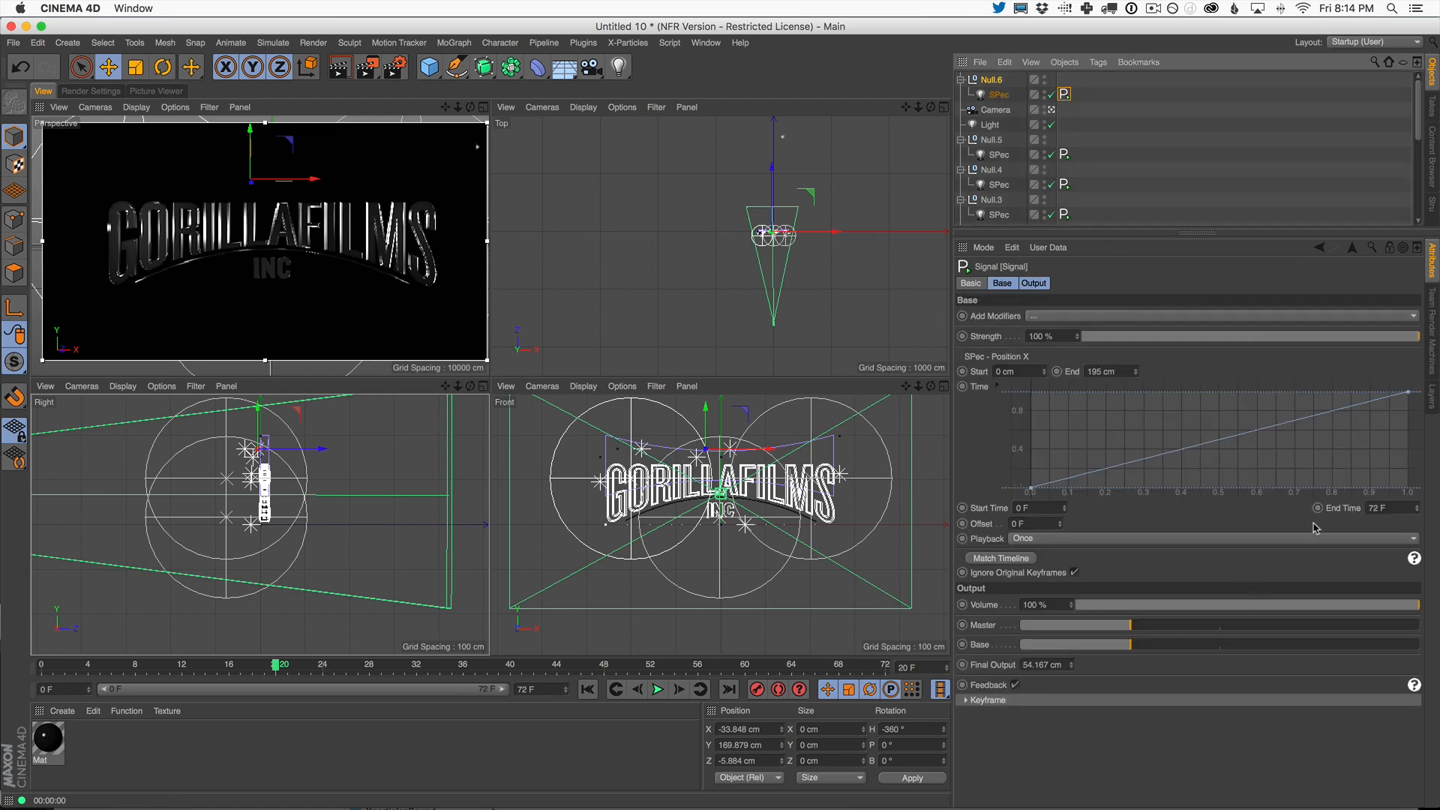
{"action": "left_click_drag", "start_coordinate": [1140, 373], "coordinate": [1140, 415]}
{"action": "left_click", "coordinate": [1065, 184]}
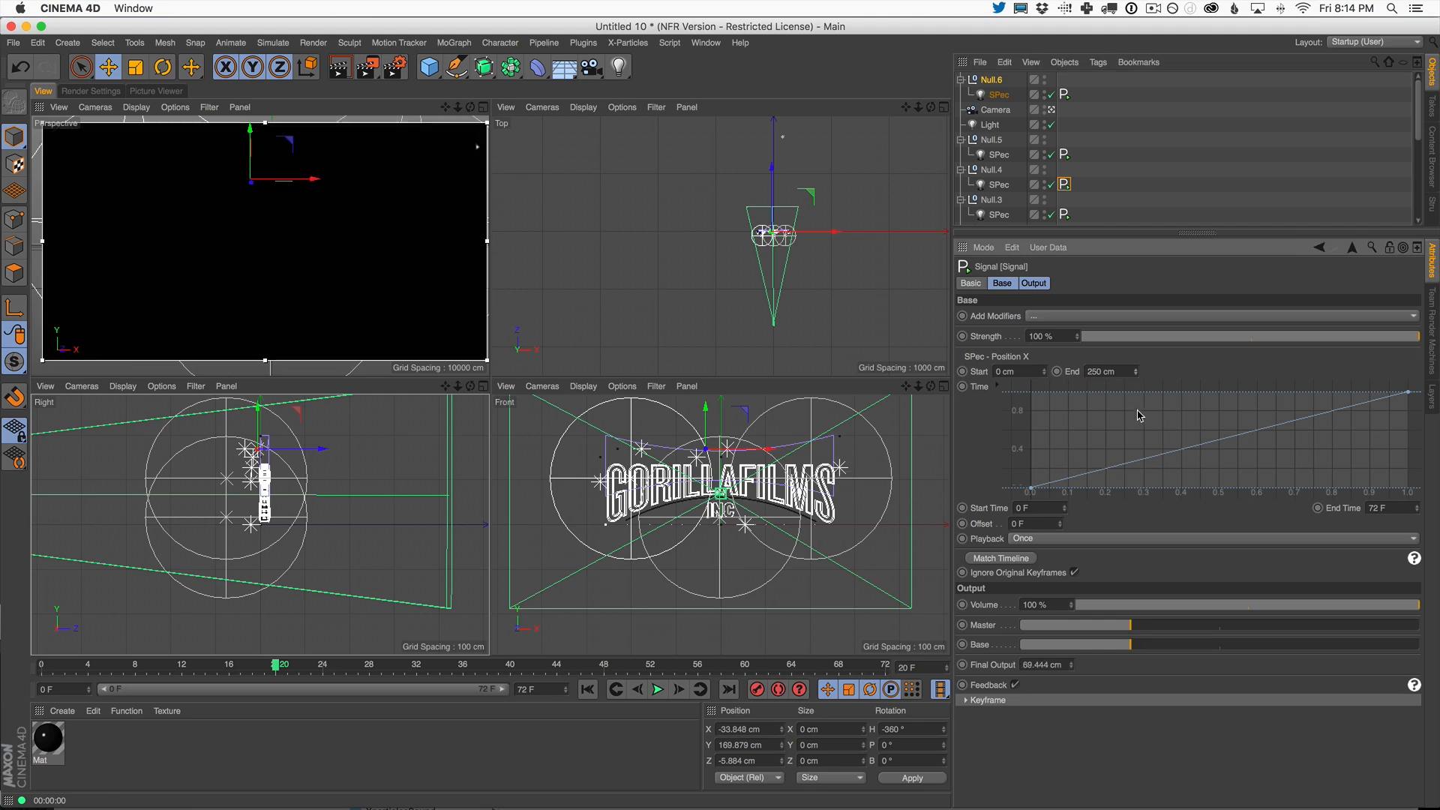
- Play the light animation to frame 51, and compare the earlier render in the Picture Viewer with the After Effects composition
{"action": "left_click", "coordinate": [657, 689]}
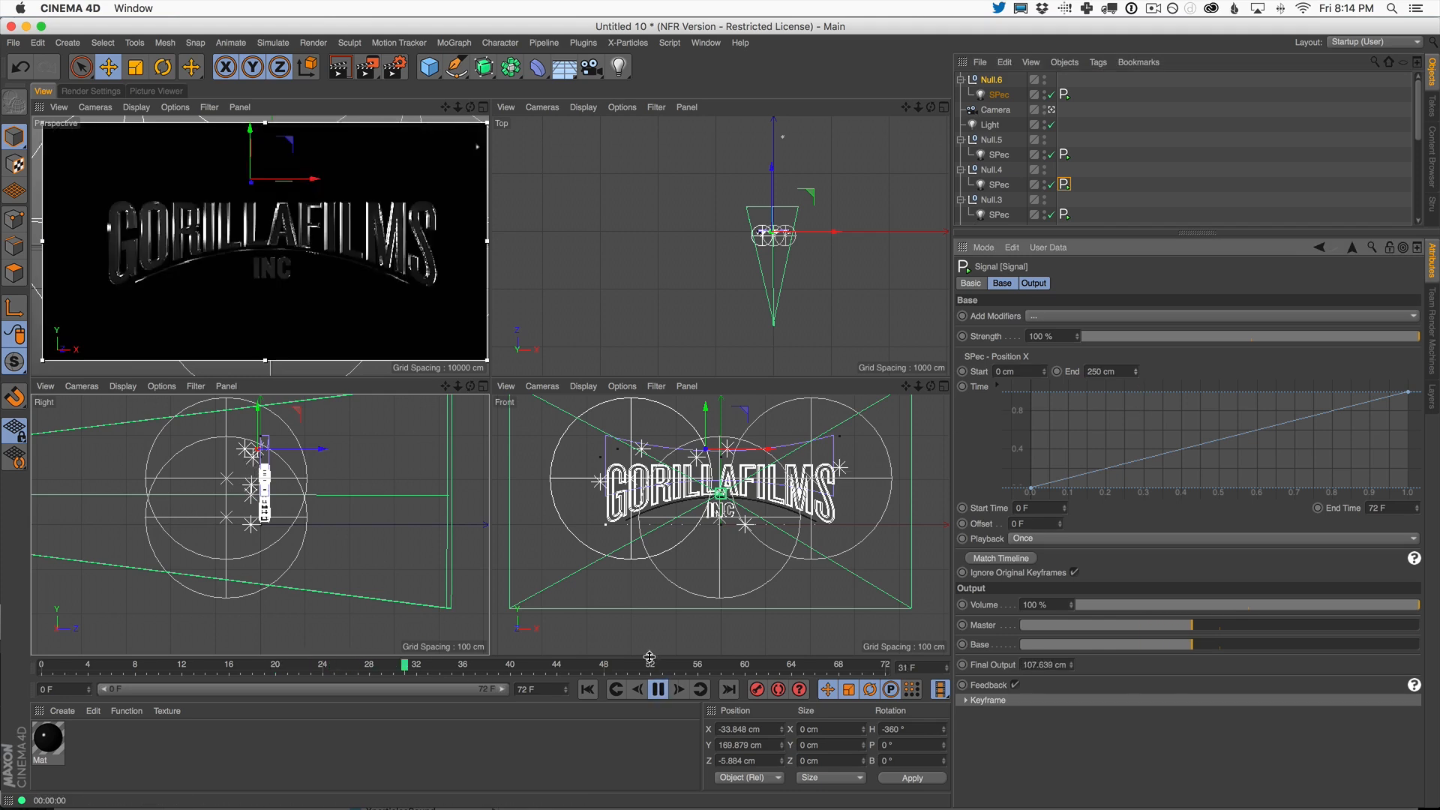
{"action": "left_click", "coordinate": [659, 689]}
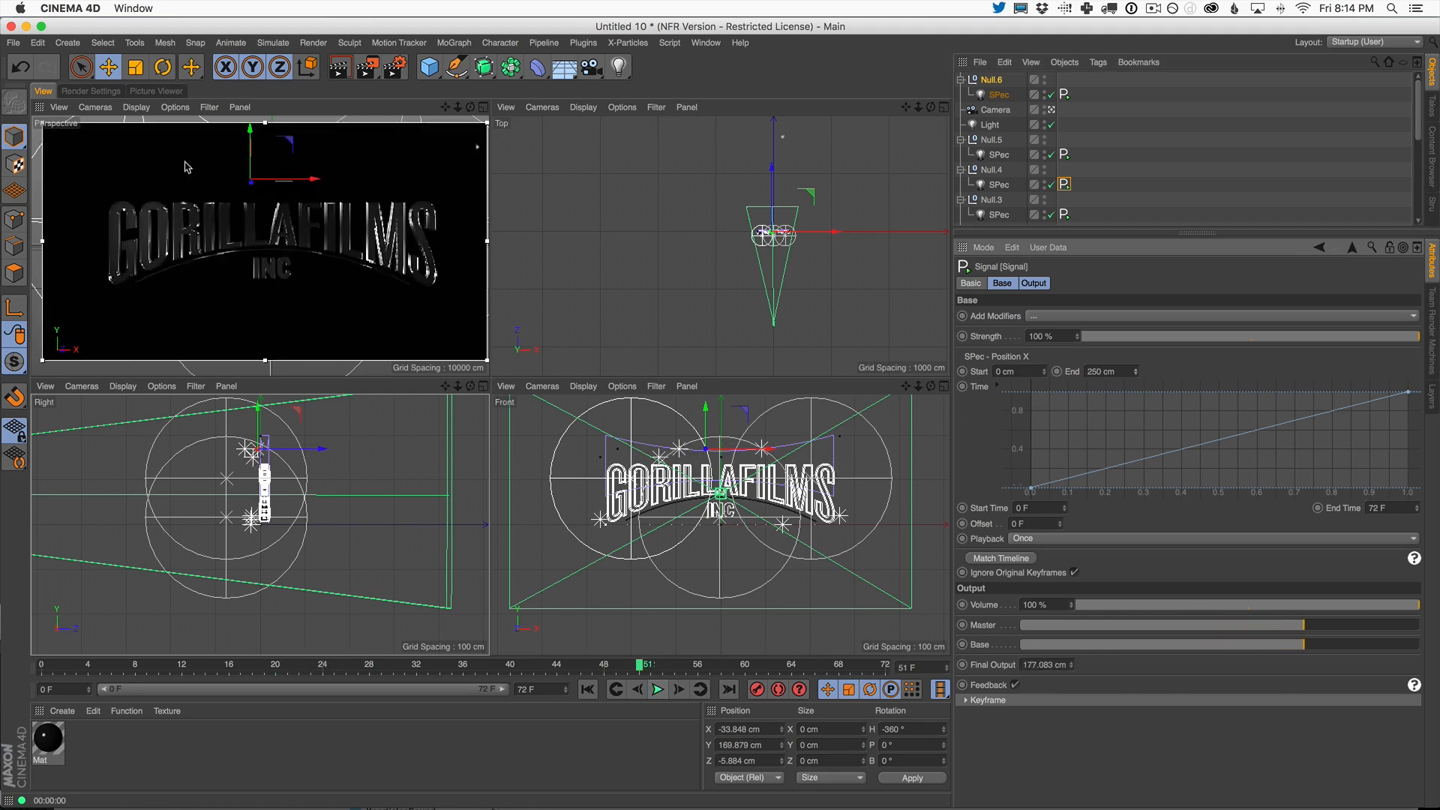
{"action": "left_click", "coordinate": [83, 91]}
{"action": "left_click", "coordinate": [173, 93]}
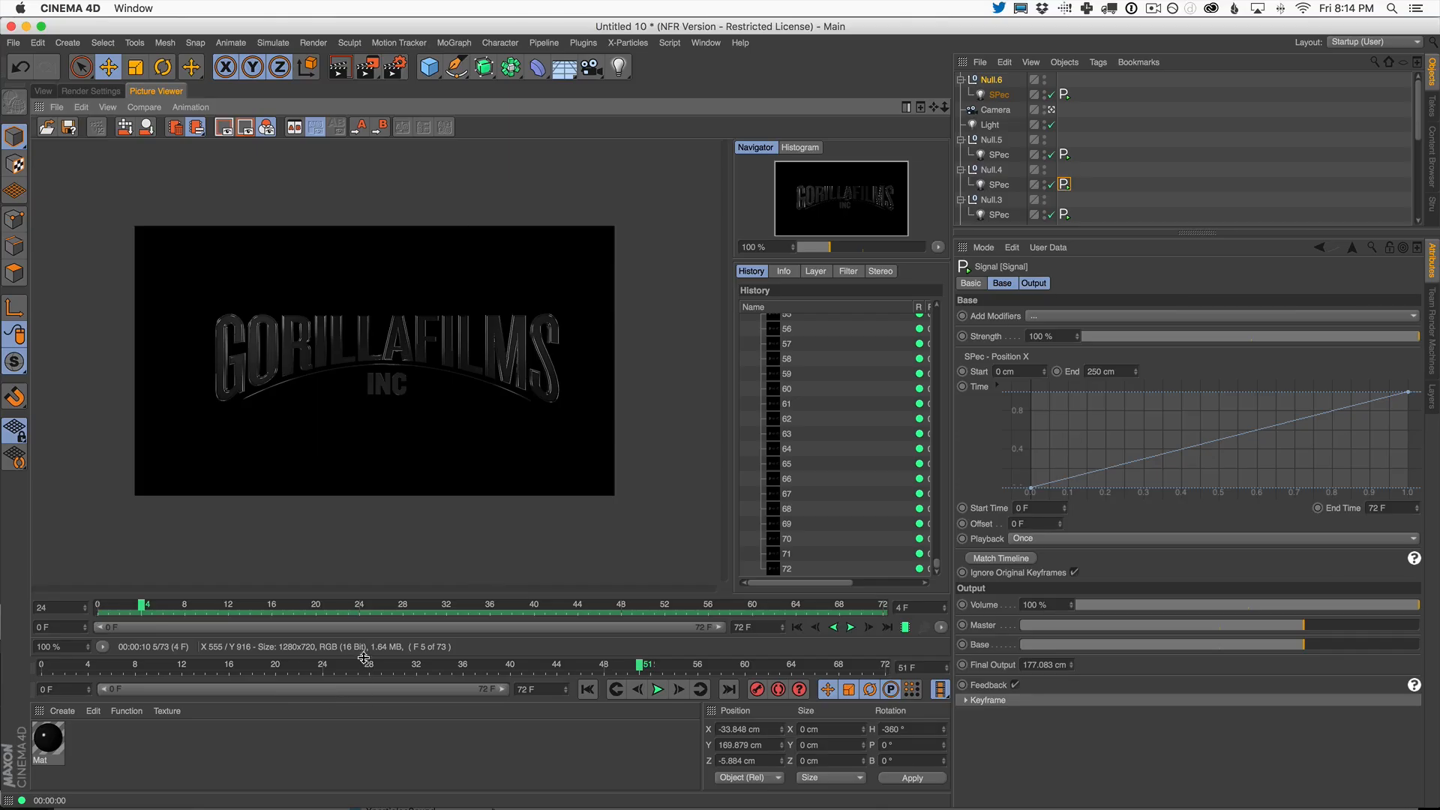
{"action": "key", "text": "super+Tab"}
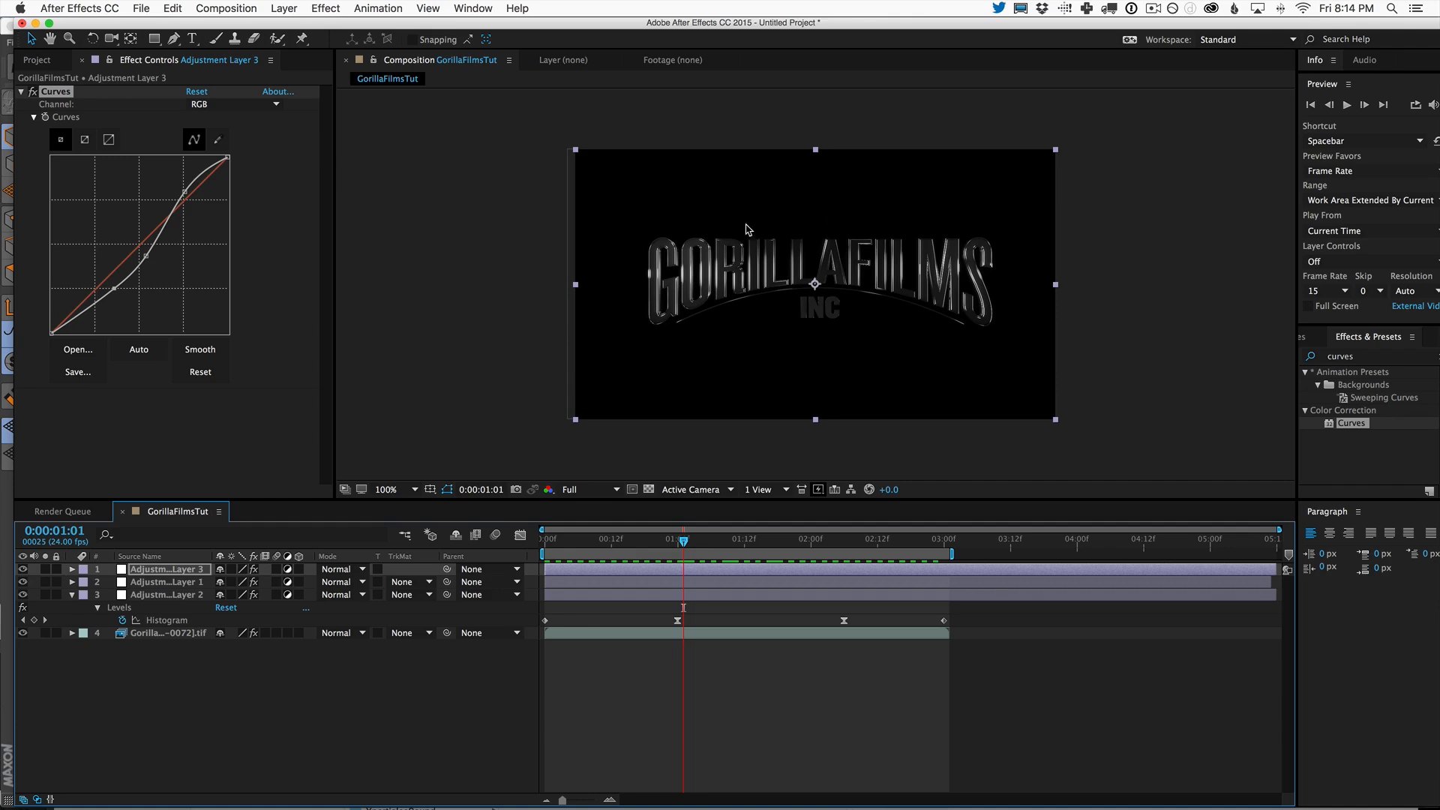
{"action": "key", "text": "super+Tab"}
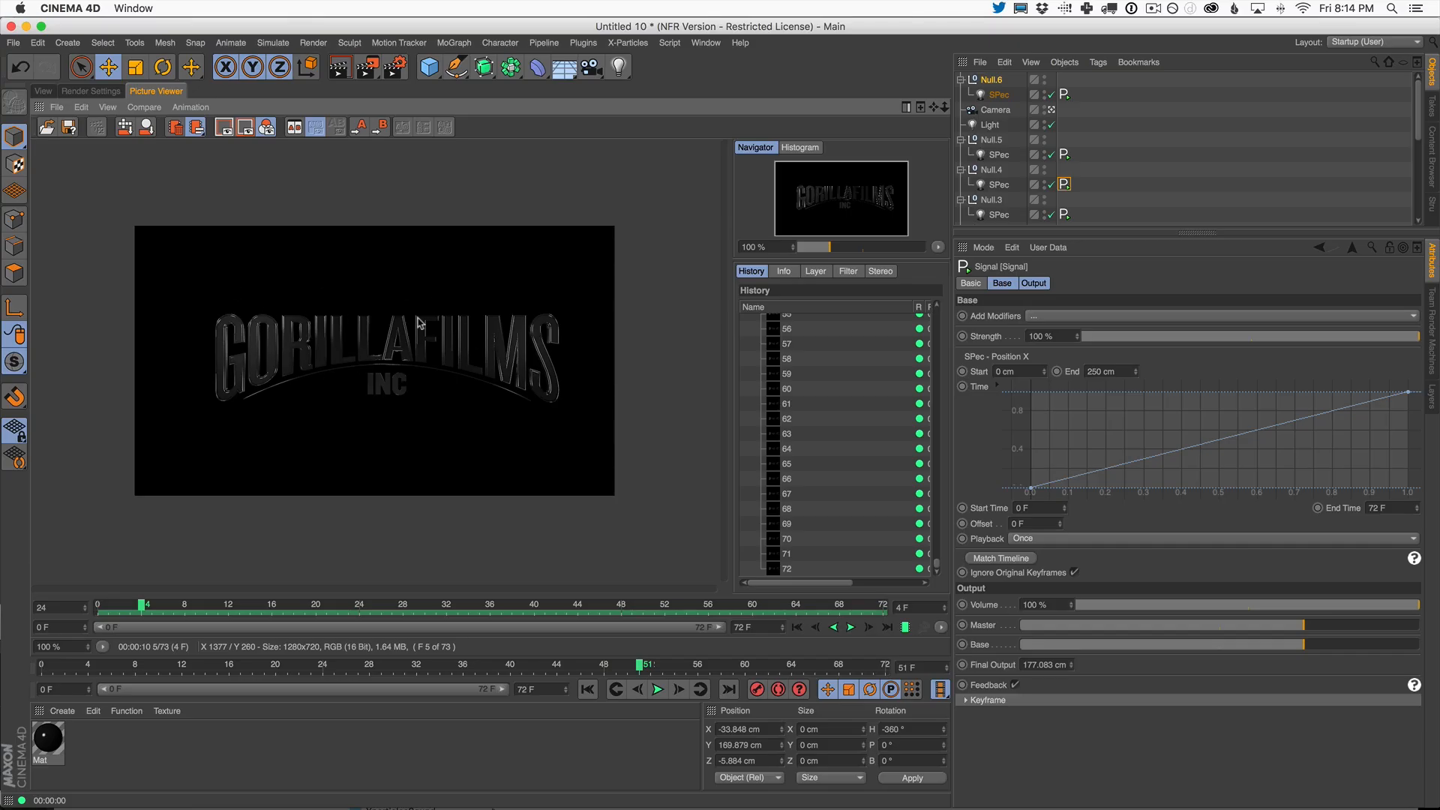
- Return to the four-view layout, deselect all objects, and render the perspective view at frame 51
{"action": "left_click", "coordinate": [47, 90]}
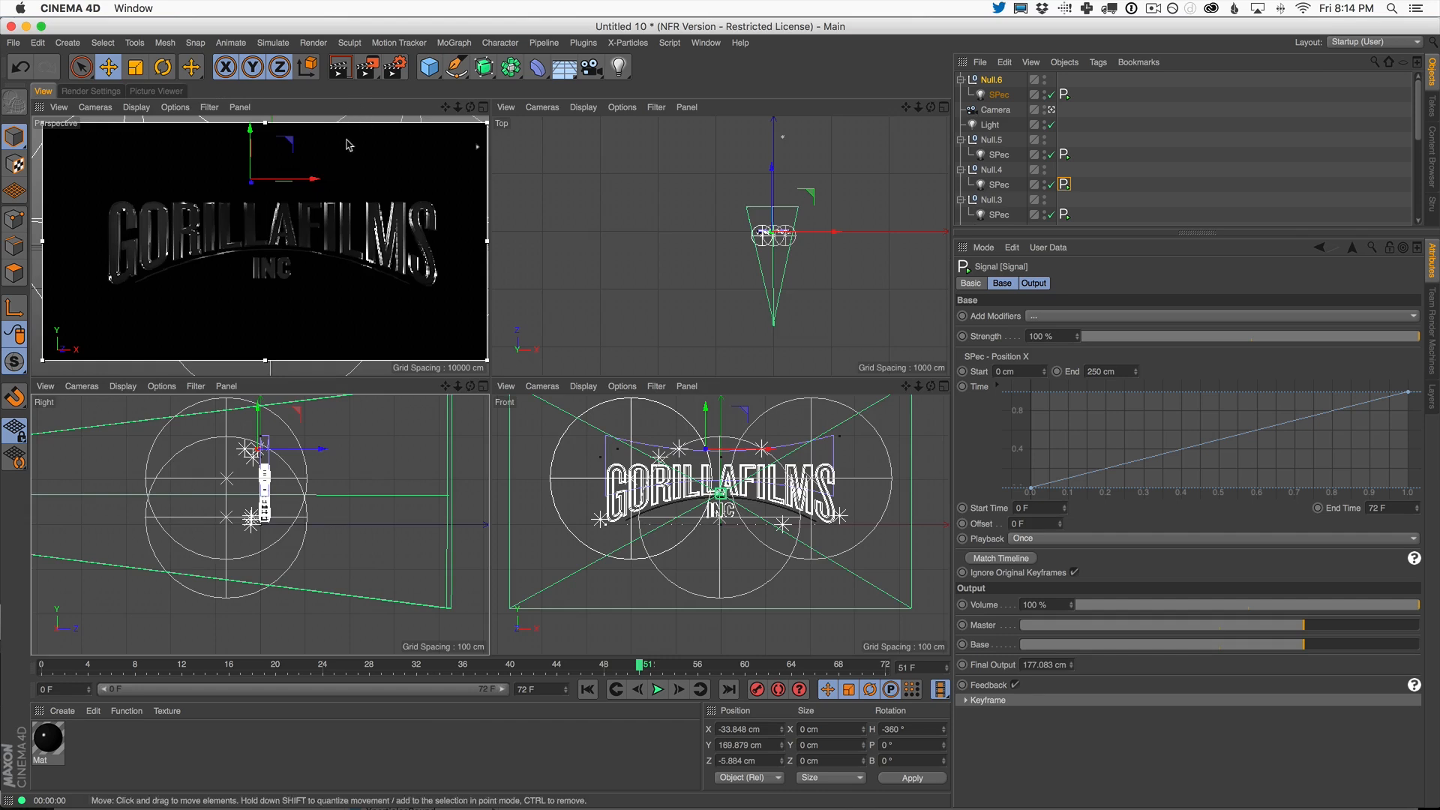
{"action": "left_click", "coordinate": [341, 73]}
{"action": "left_click", "coordinate": [352, 147]}
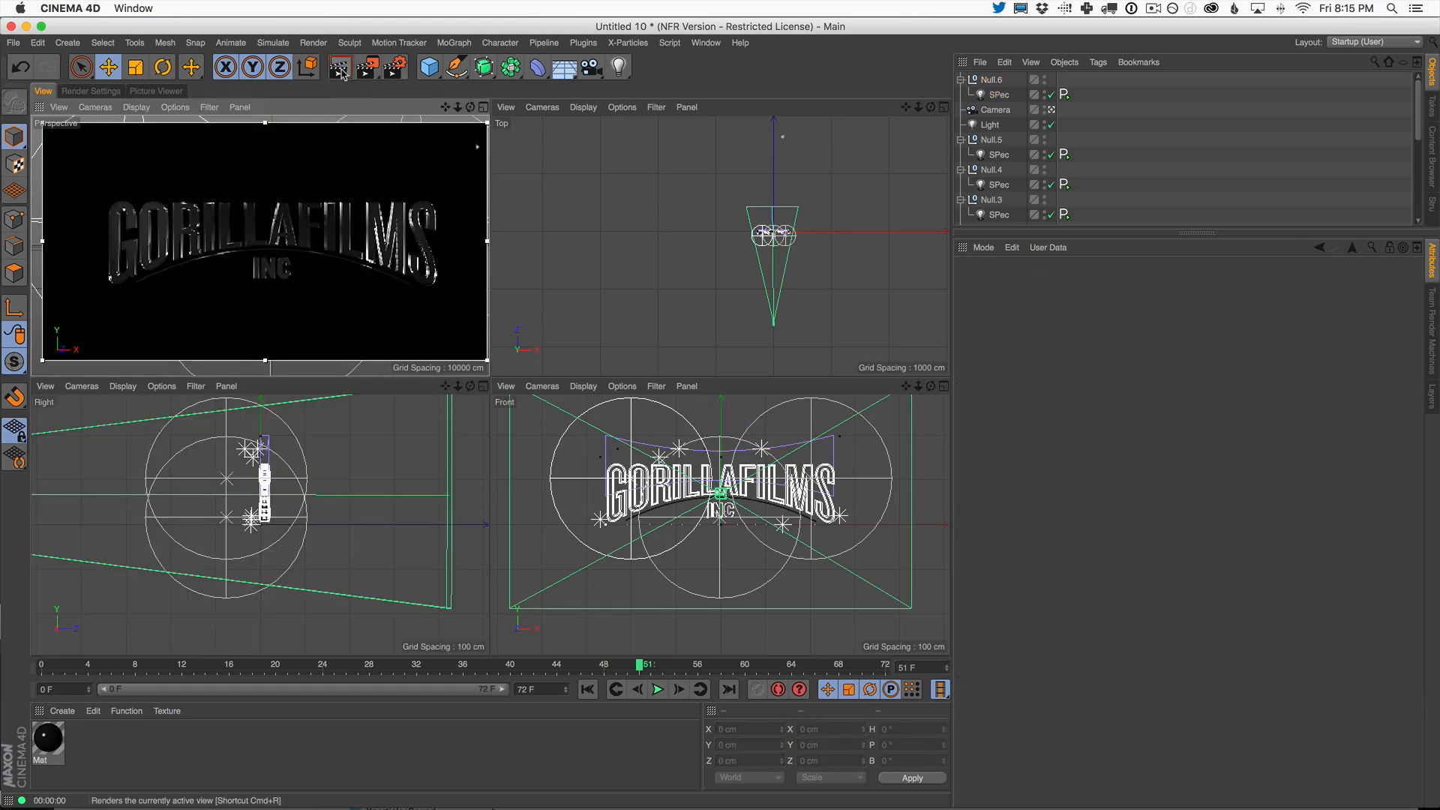
{"action": "left_click", "coordinate": [339, 71]}
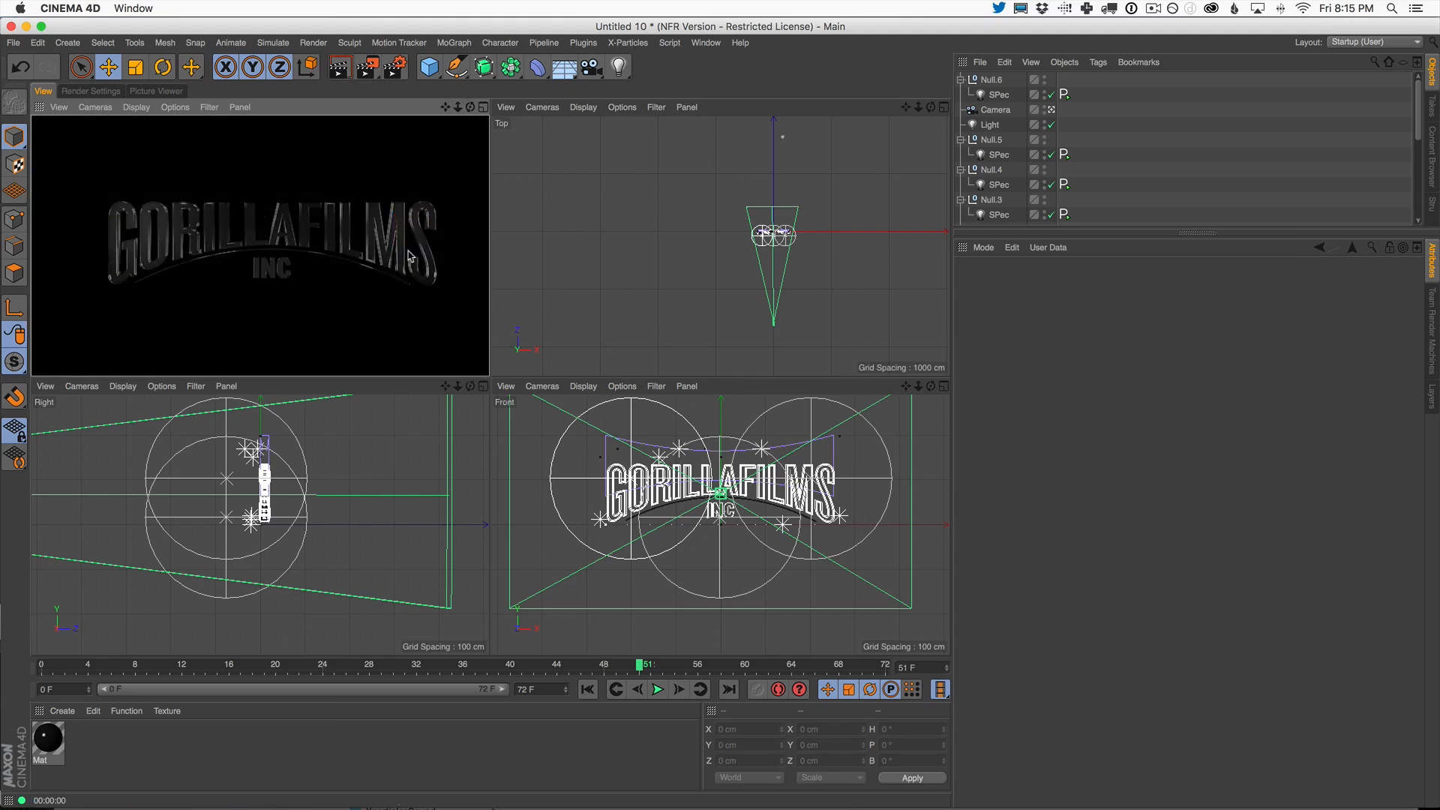
- Switch to After Effects and slightly lower the middle point of the RGB curve on Adjustment Layer 3
{"action": "key", "text": "super+Tab"}
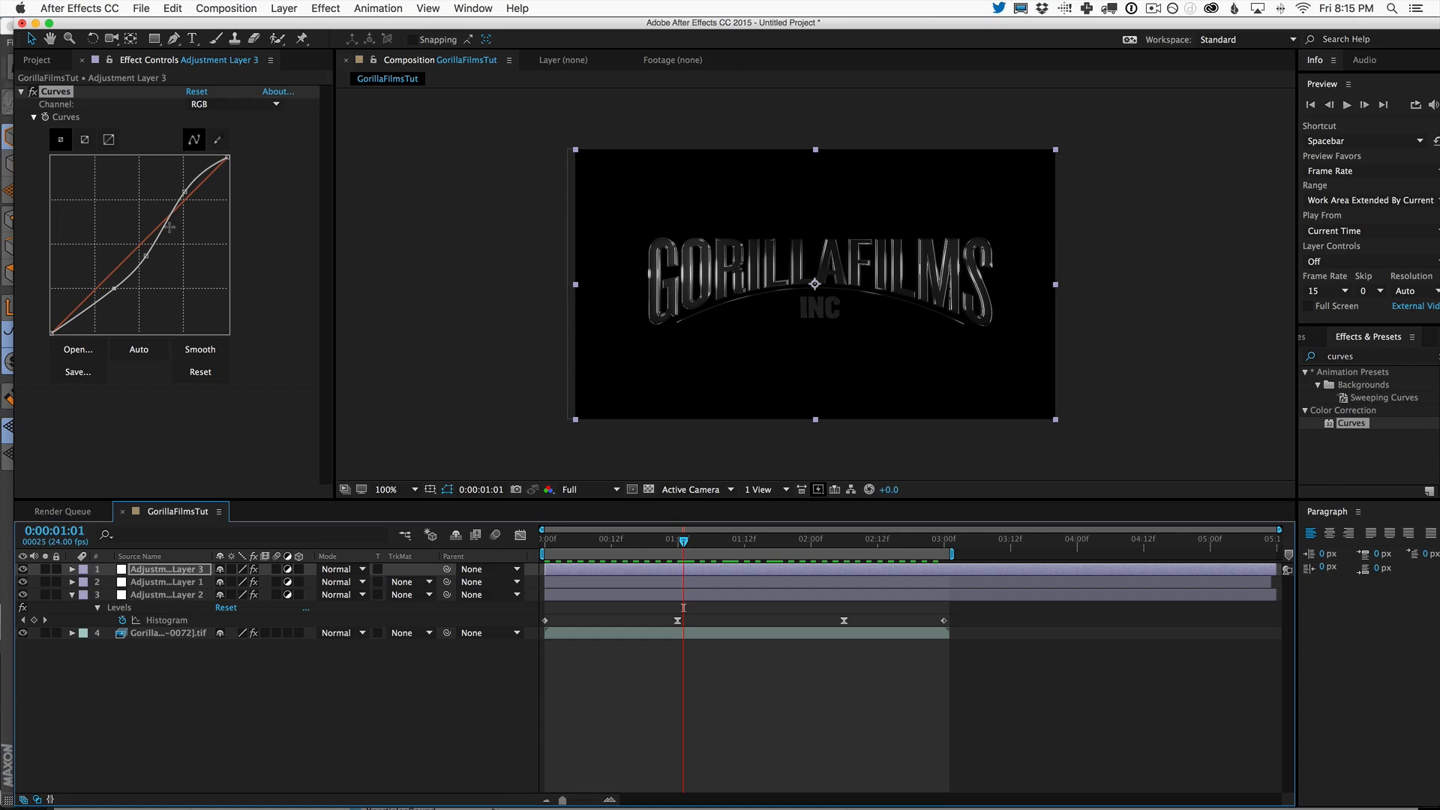
{"action": "left_click_drag", "start_coordinate": [143, 255], "coordinate": [144, 256]}
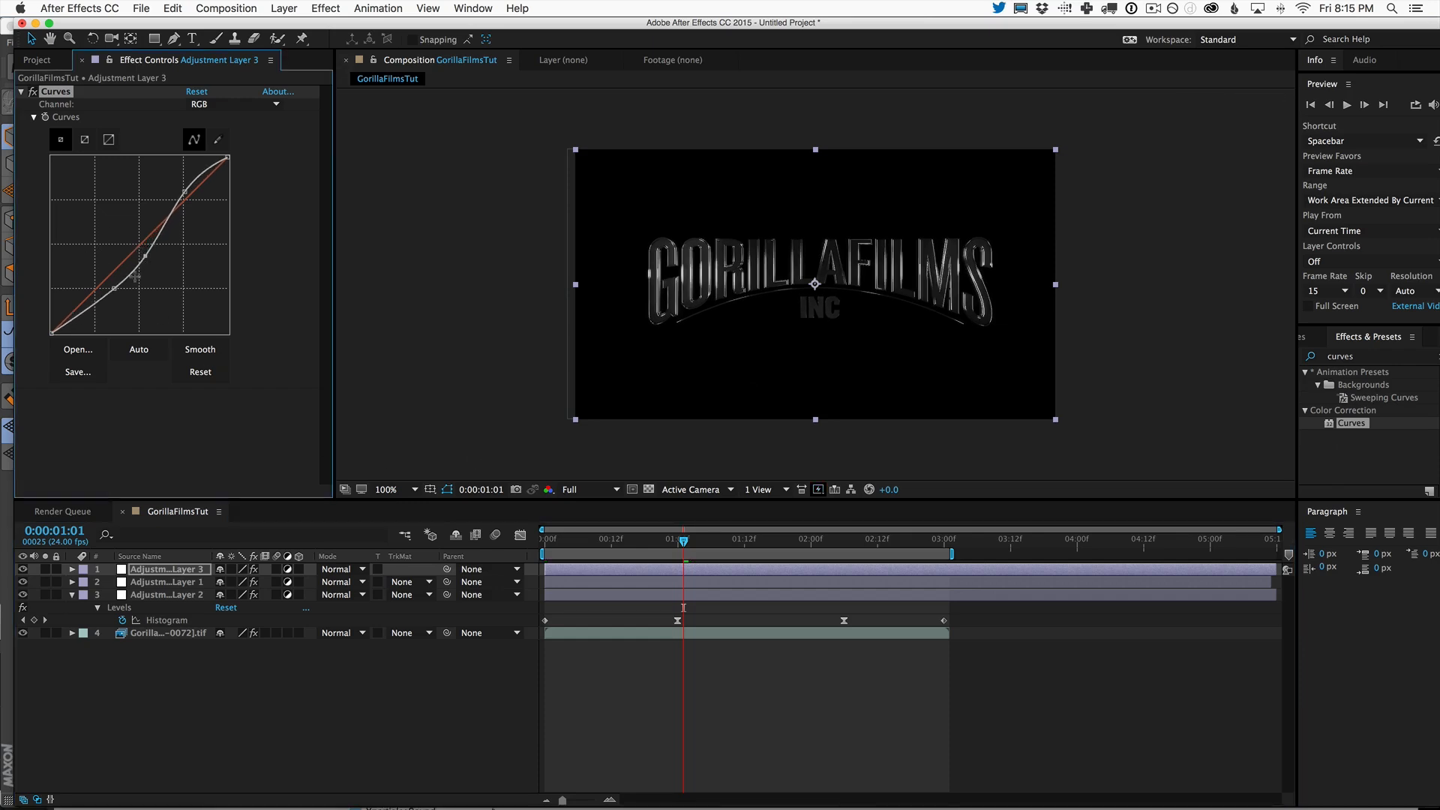